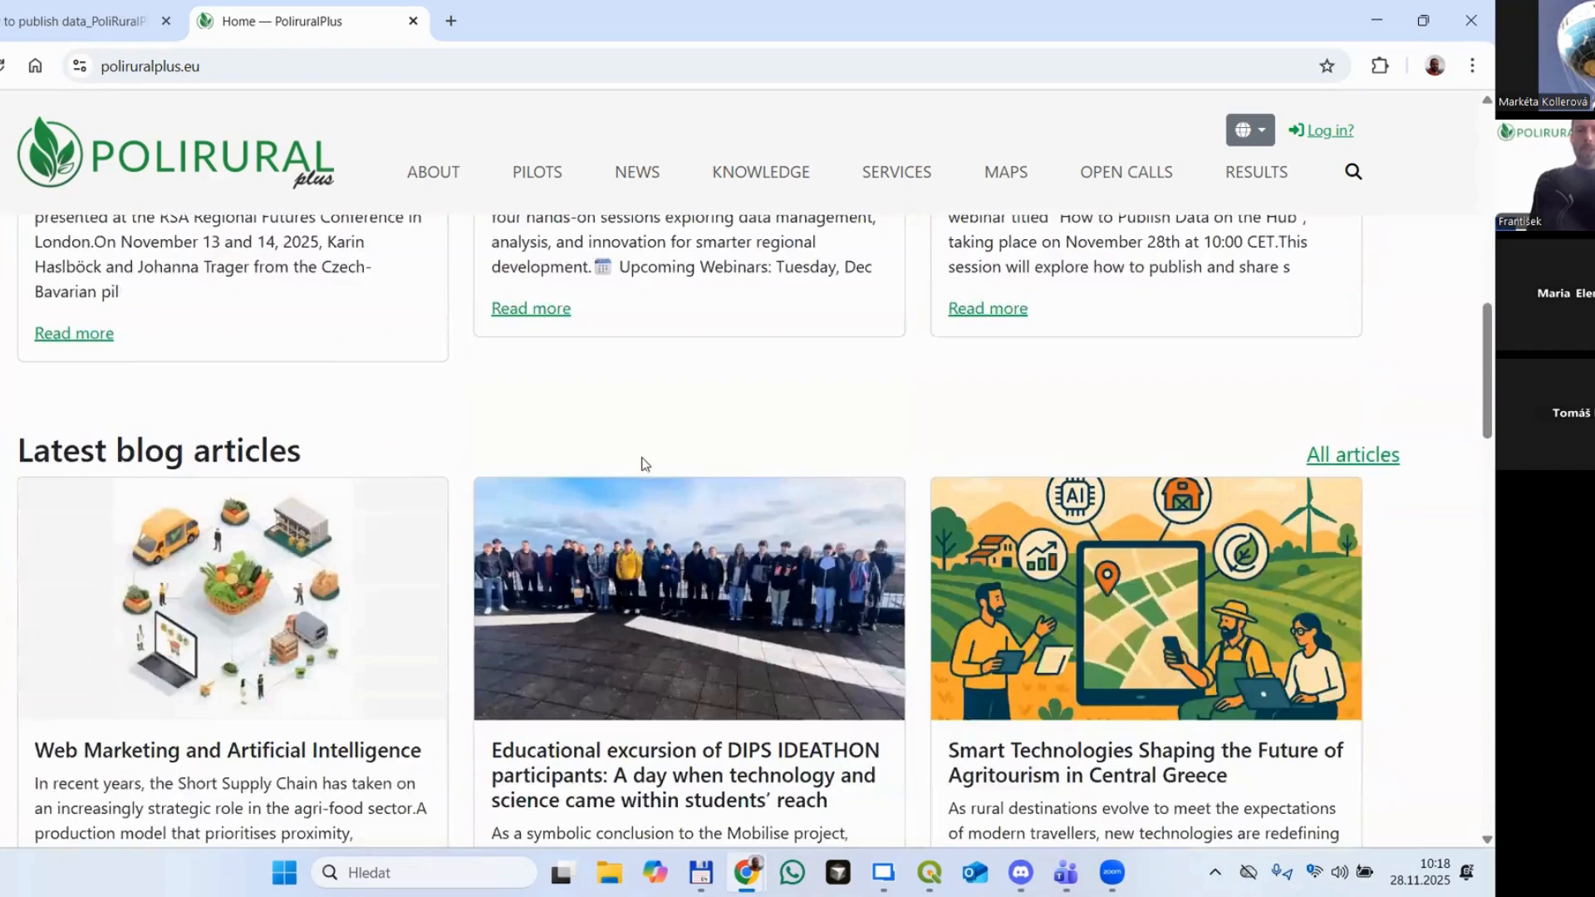
Step: Open the site's Knowledge transfer page and dismiss the sign-out notice
{"action": "scroll", "coordinate": [642, 462], "scroll_direction": "up", "scroll_amount": 12}
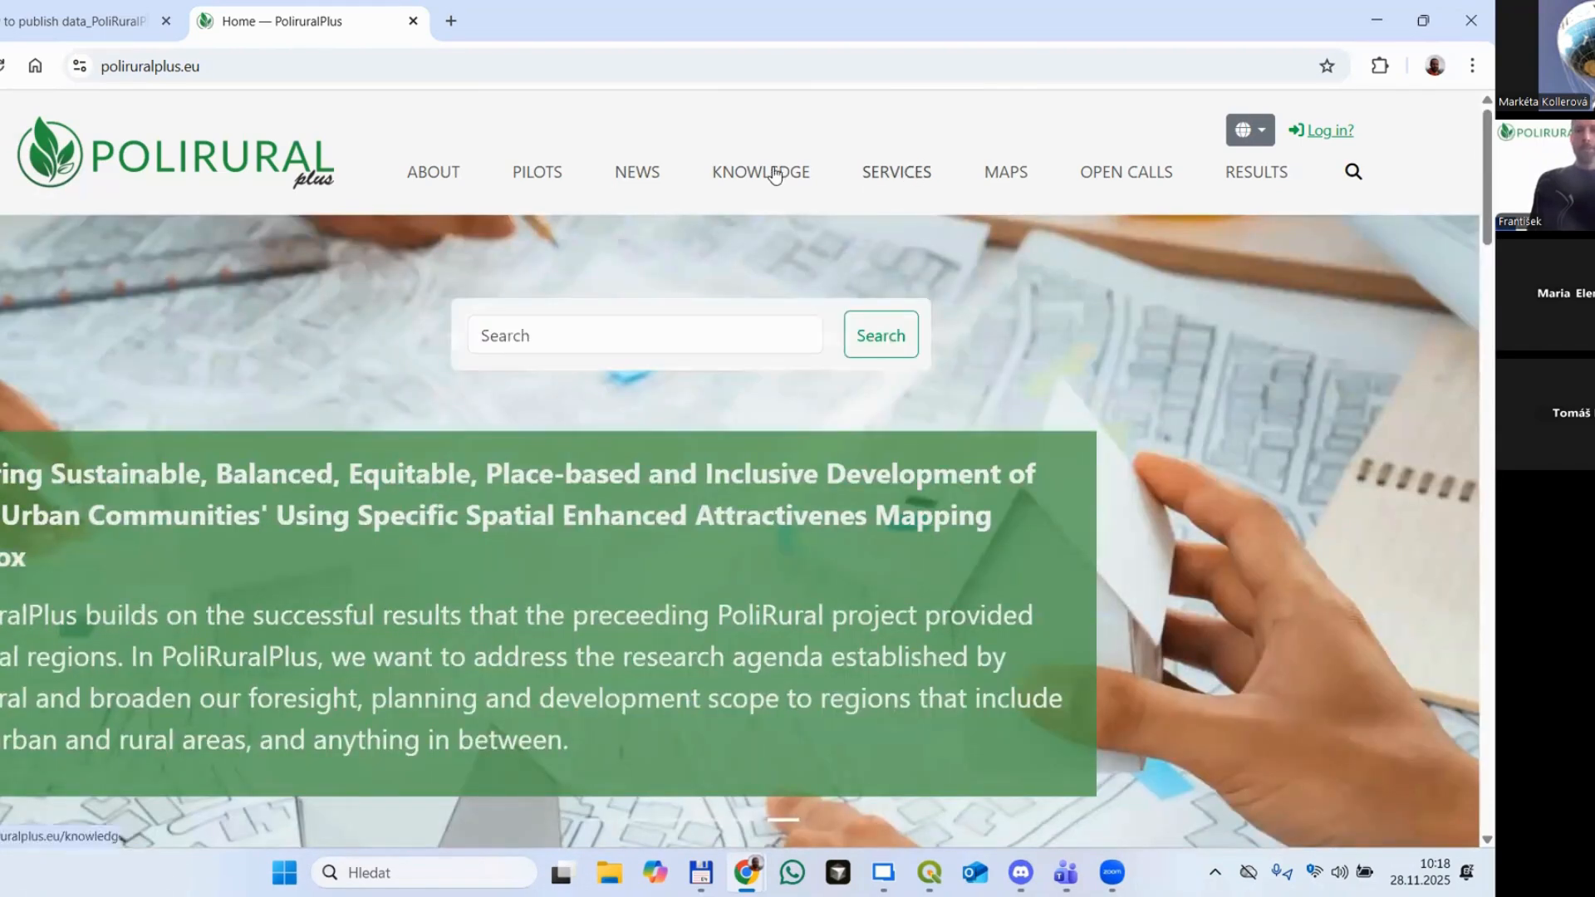
{"action": "left_click", "coordinate": [772, 172]}
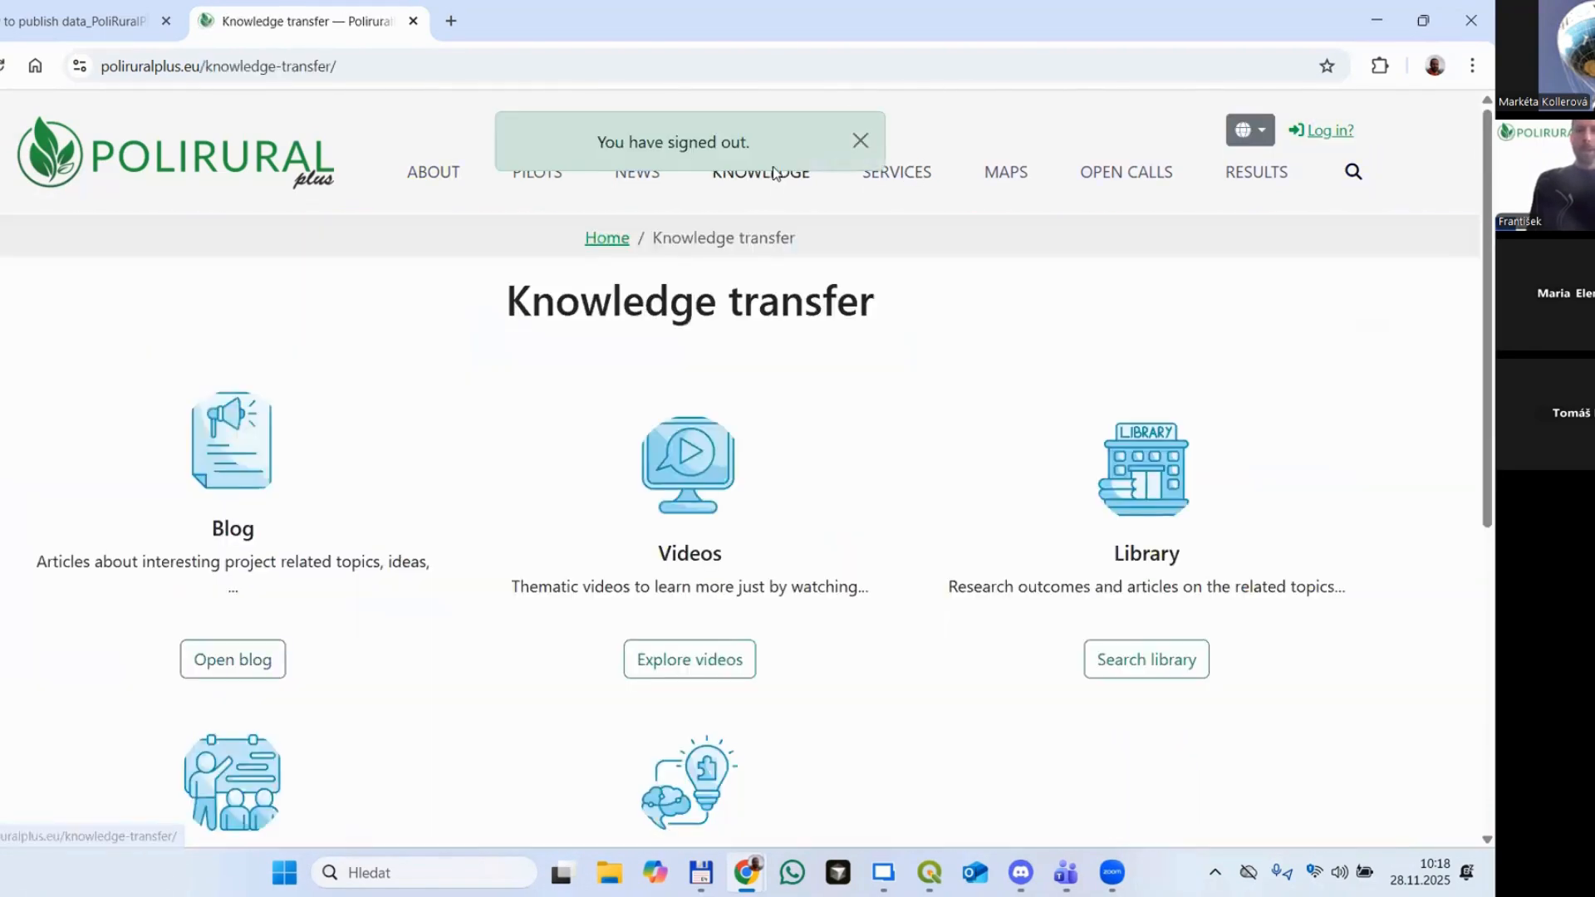
{"action": "left_click", "coordinate": [860, 142]}
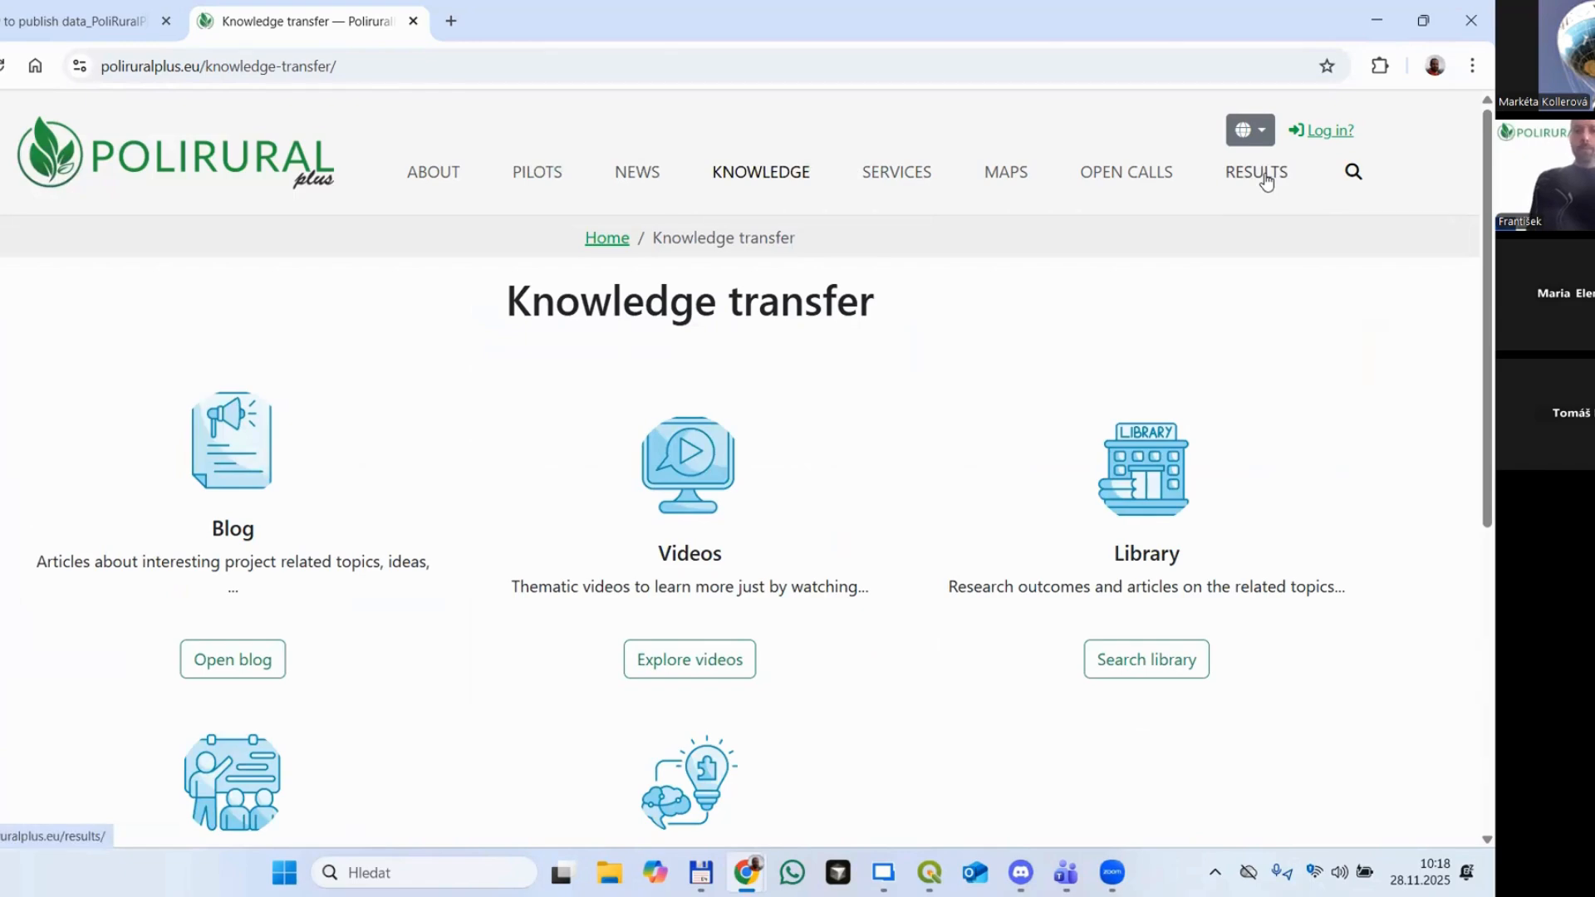
Step: Open the Open Calls page and look over the calls for third-party financial support
{"action": "left_click", "coordinate": [1112, 176]}
{"action": "scroll", "coordinate": [1274, 595], "scroll_direction": "down", "scroll_amount": 5}
{"action": "scroll", "coordinate": [1283, 581], "scroll_direction": "up", "scroll_amount": 5}
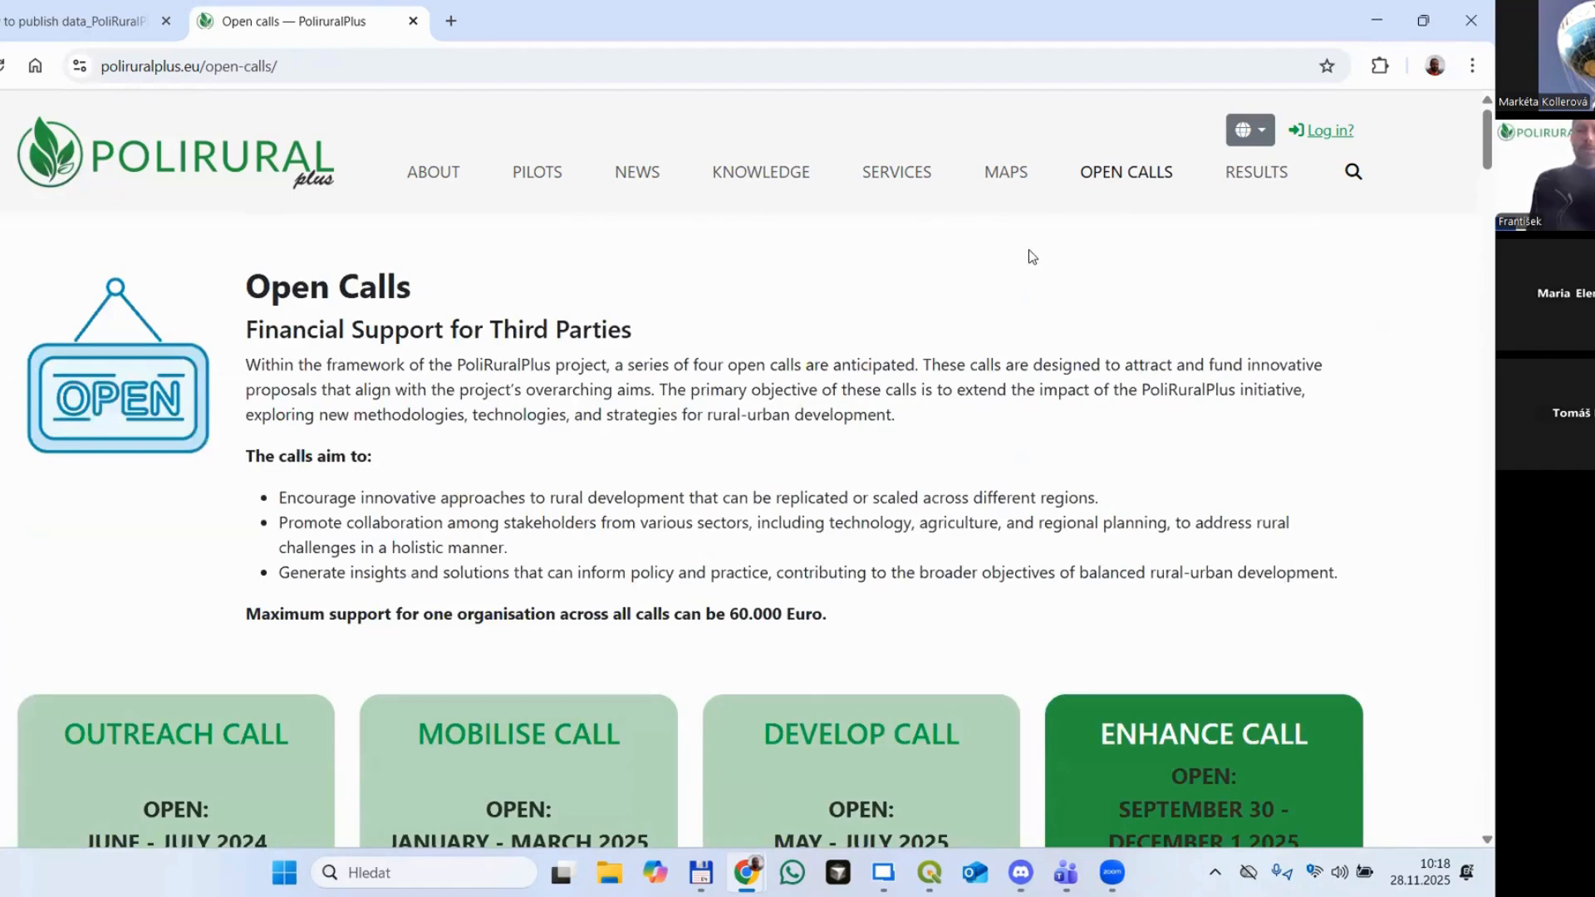
Step: Open the Layman catalogue of maps and look through the published map entries
{"action": "left_click", "coordinate": [1005, 175]}
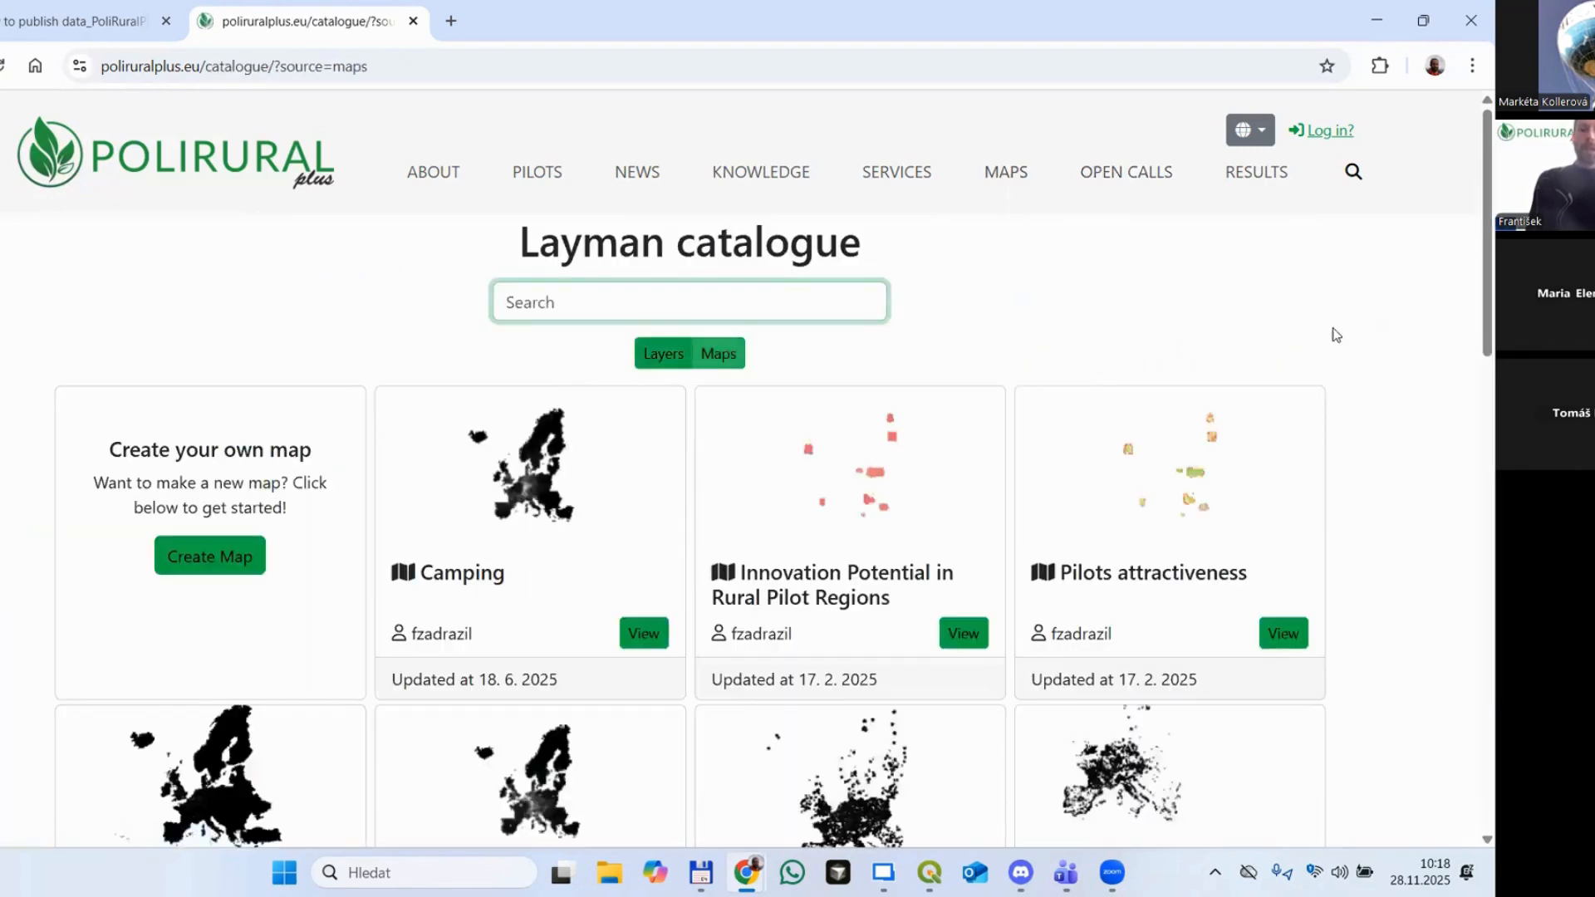
{"action": "left_click", "coordinate": [1344, 334]}
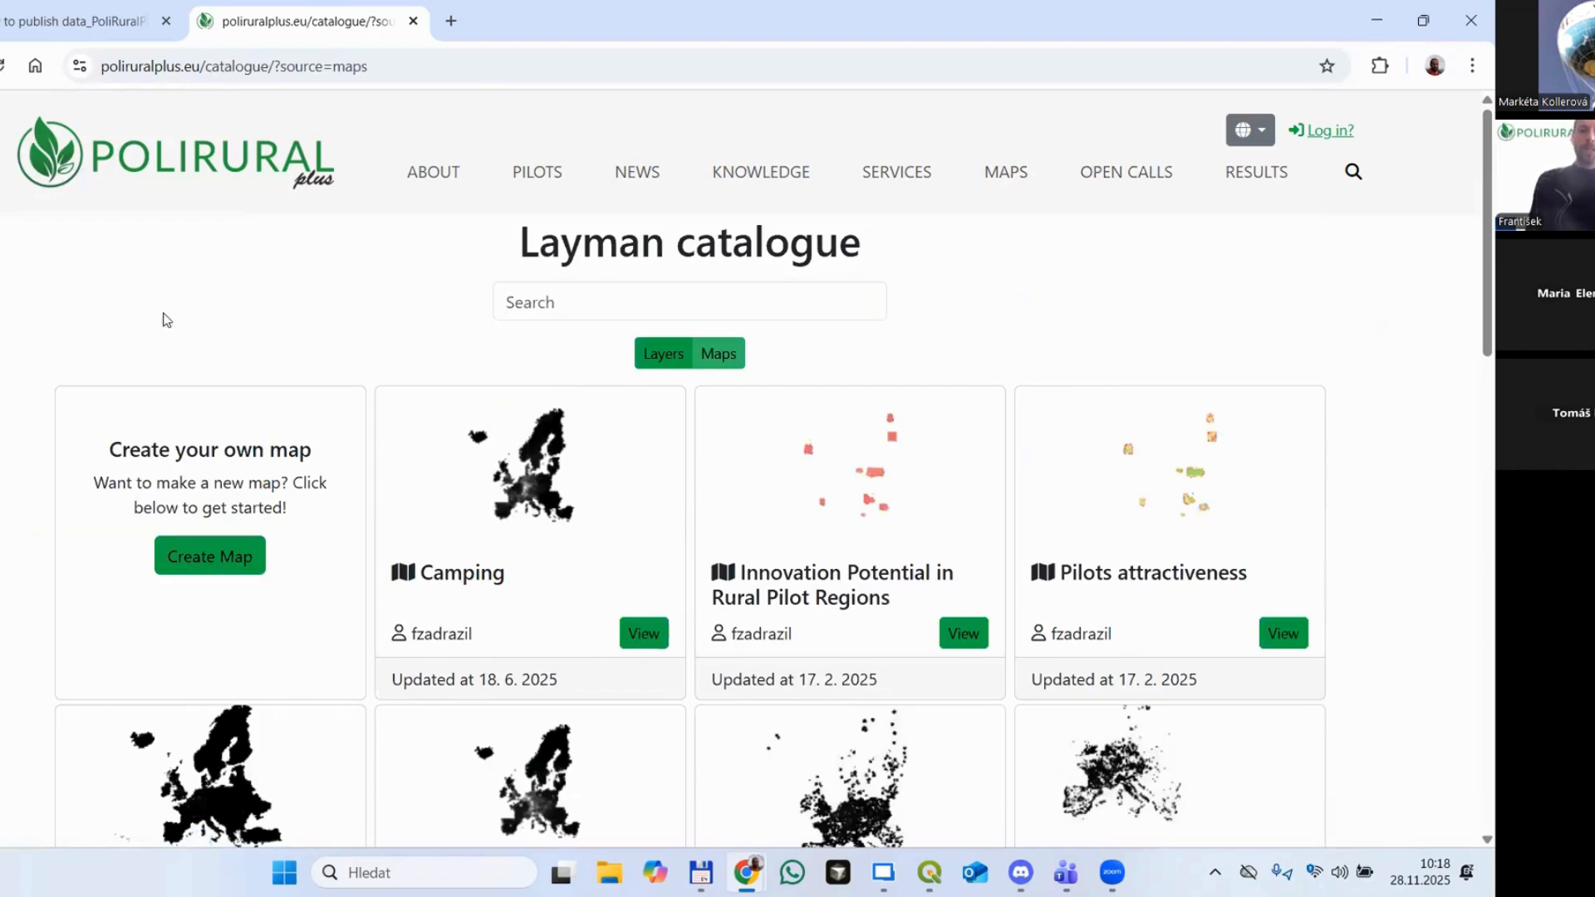
{"action": "left_click_drag", "start_coordinate": [521, 250], "coordinate": [913, 241]}
{"action": "left_click", "coordinate": [1038, 258]}
{"action": "scroll", "coordinate": [135, 644], "scroll_direction": "down", "scroll_amount": 5}
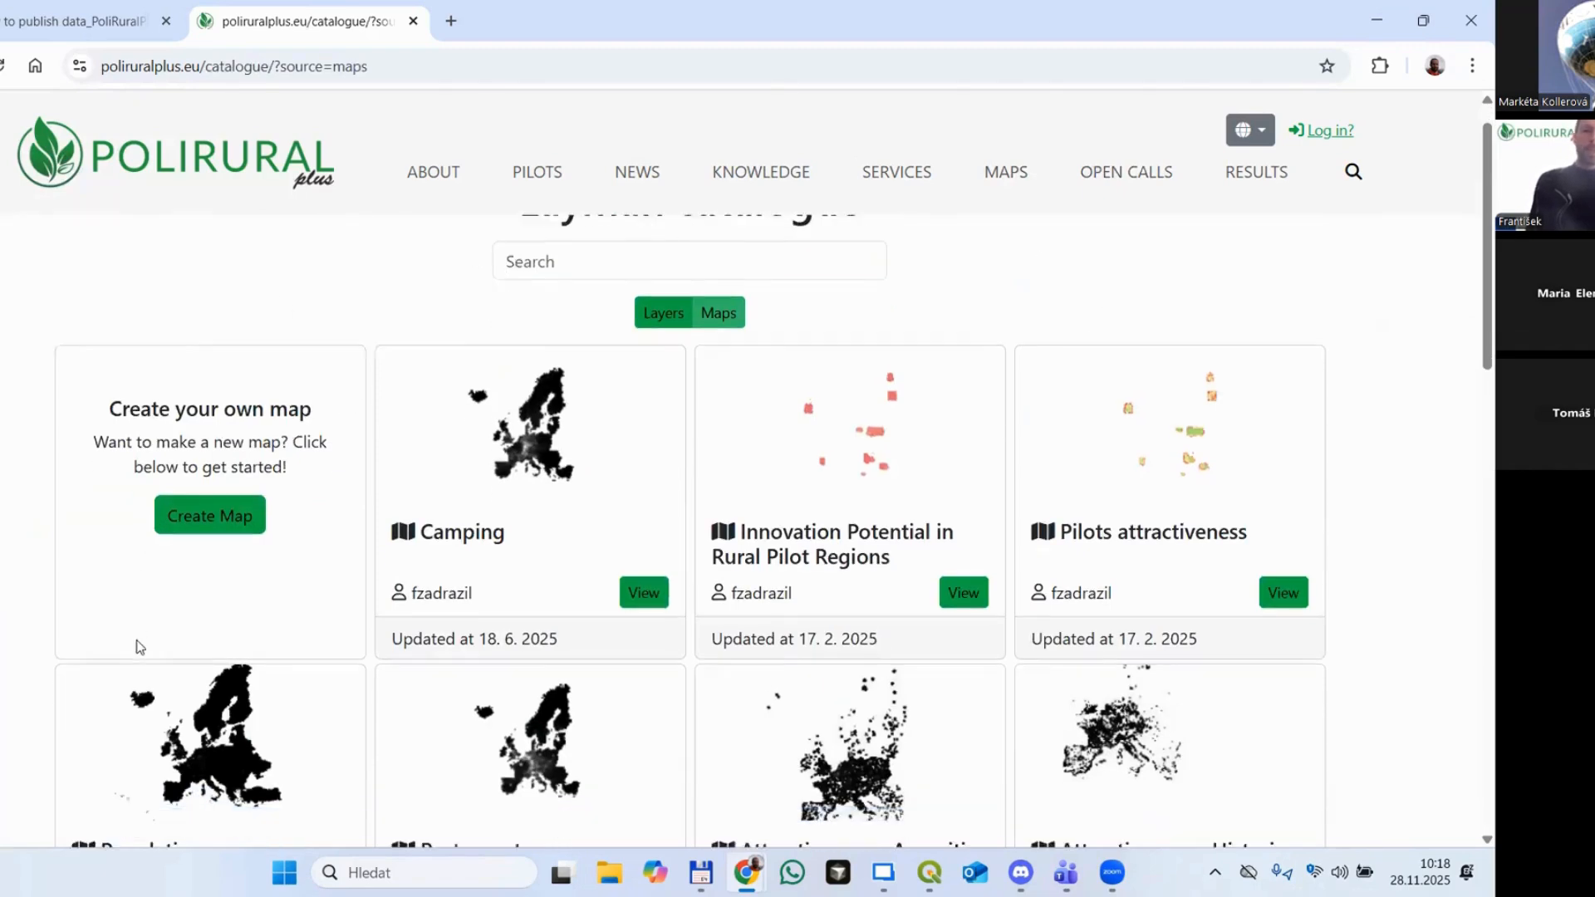
{"action": "scroll", "coordinate": [616, 756], "scroll_direction": "down", "scroll_amount": 4}
{"action": "scroll", "coordinate": [676, 701], "scroll_direction": "up", "scroll_amount": 9}
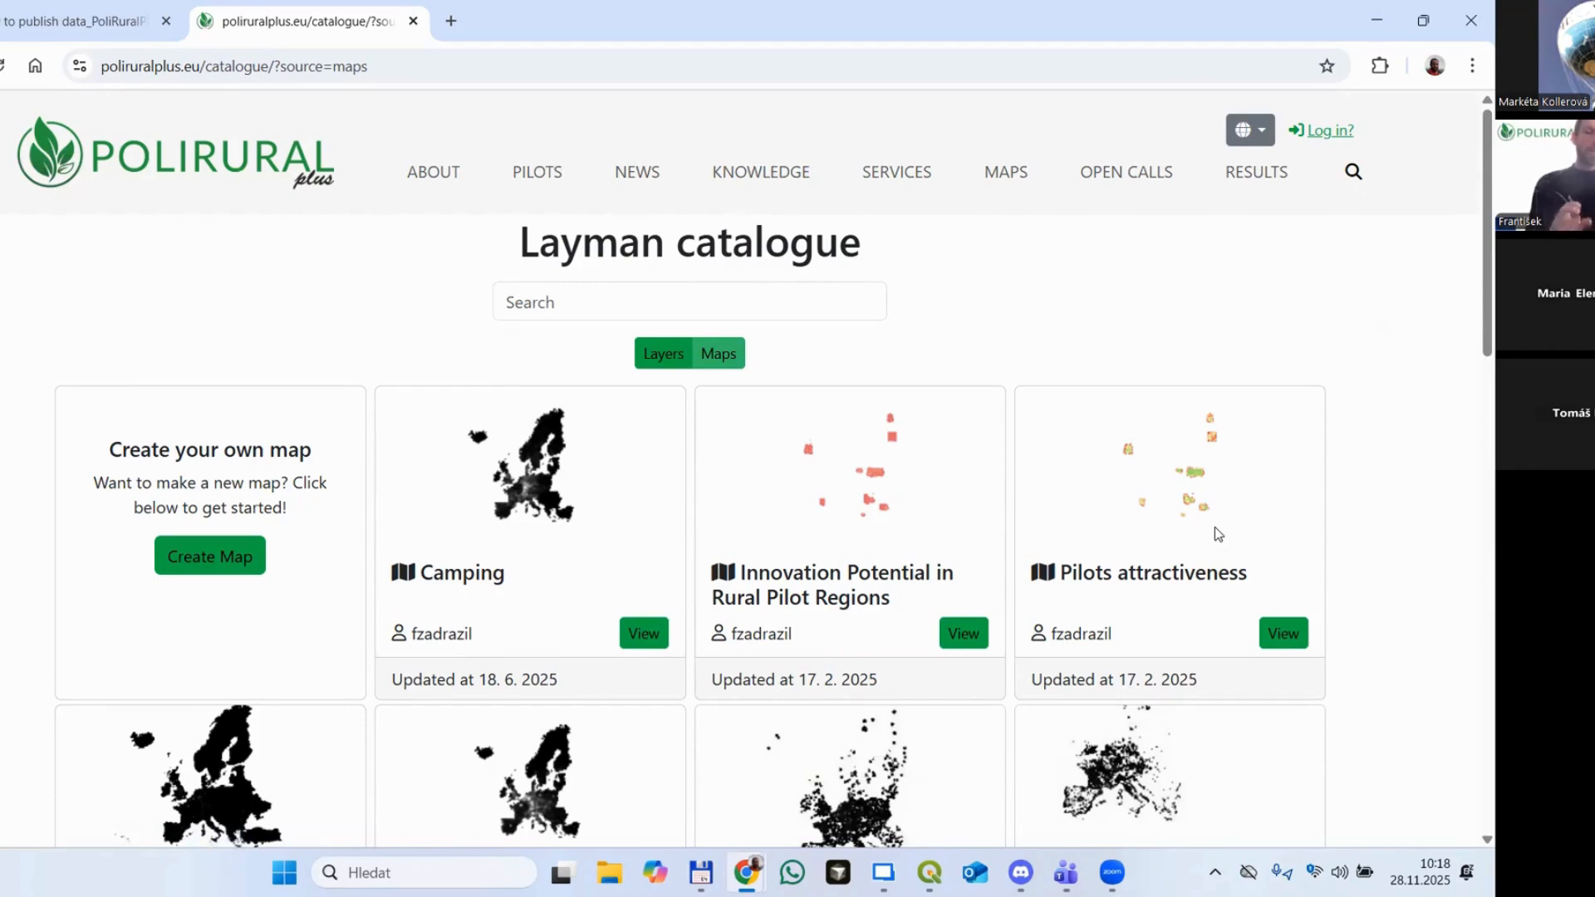
Step: Switch the catalogue to layers, return it to maps, and browse the first page of maps
{"action": "left_click", "coordinate": [677, 357]}
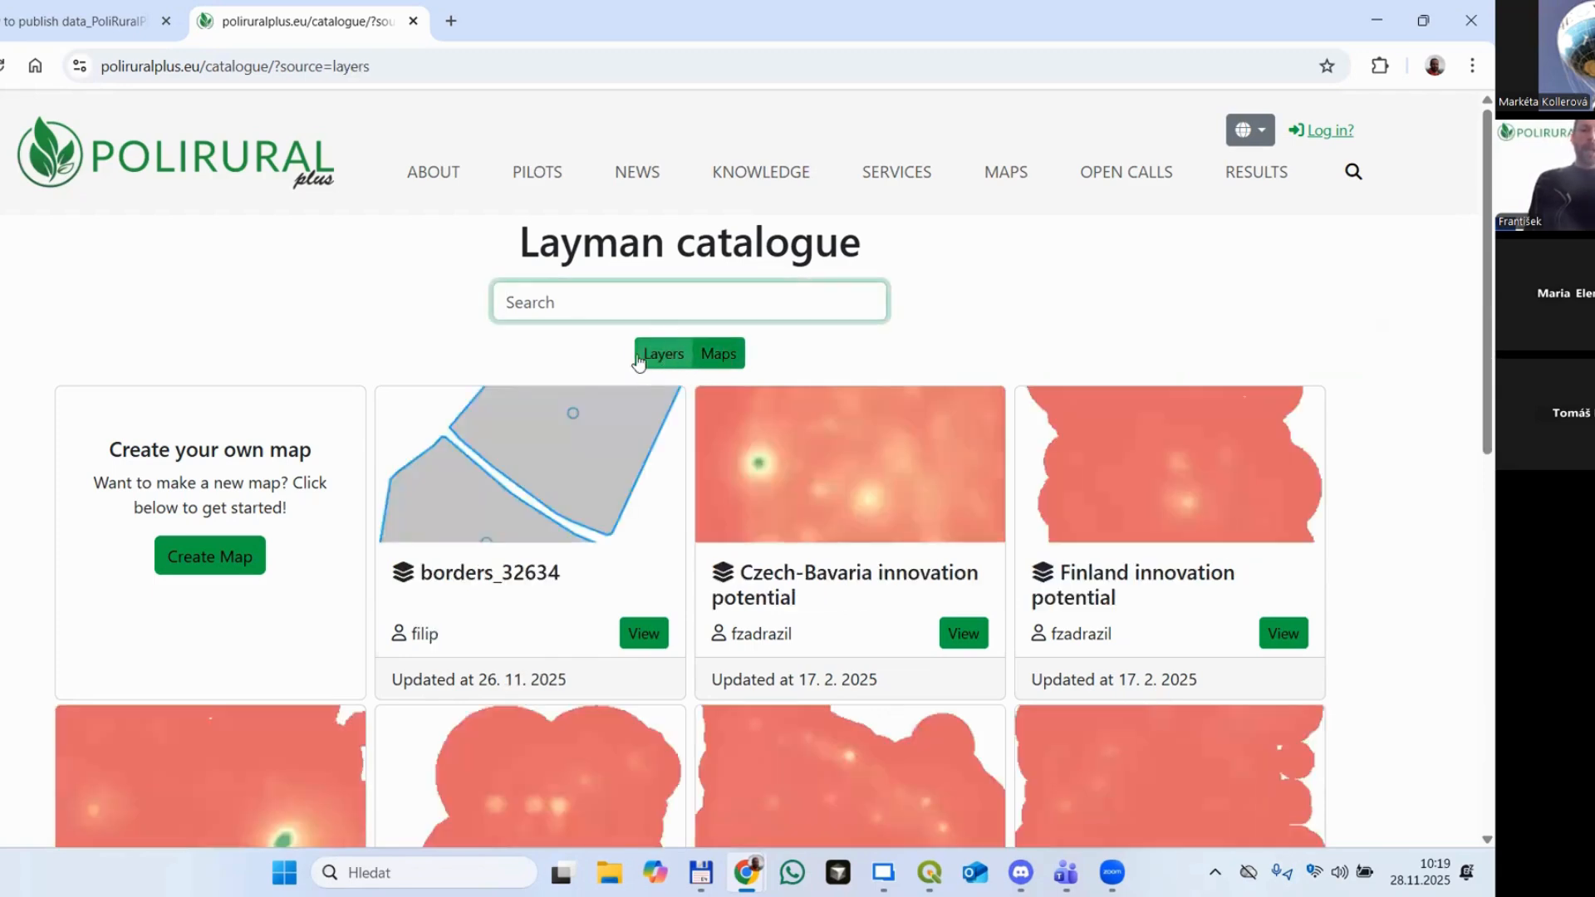
{"action": "left_click", "coordinate": [718, 357]}
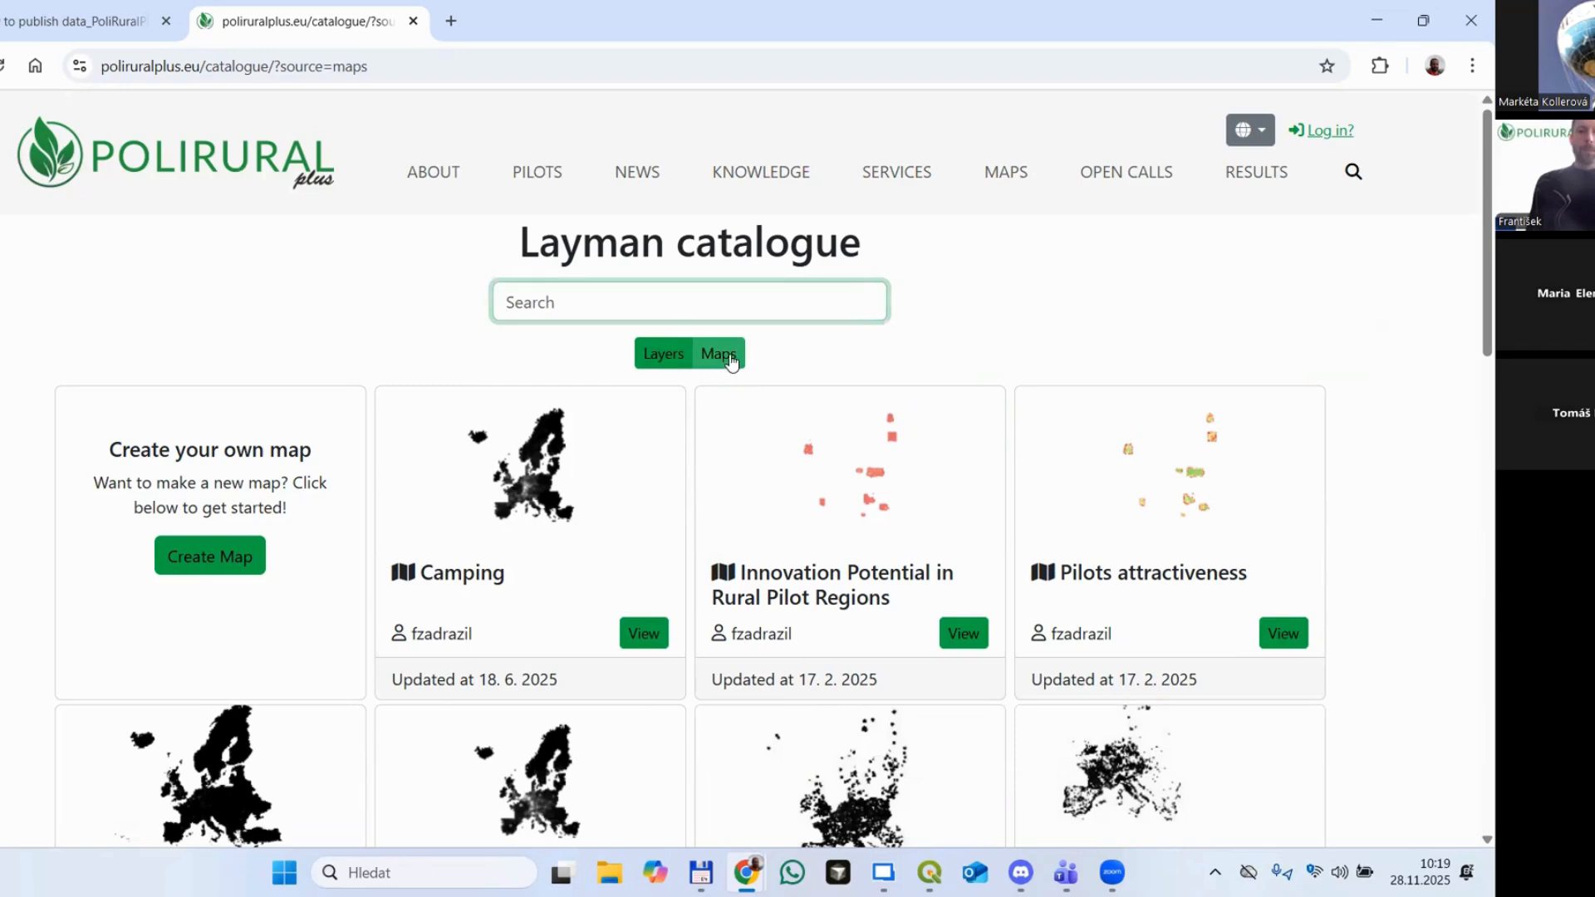
{"action": "scroll", "coordinate": [793, 428], "scroll_direction": "down", "scroll_amount": 15}
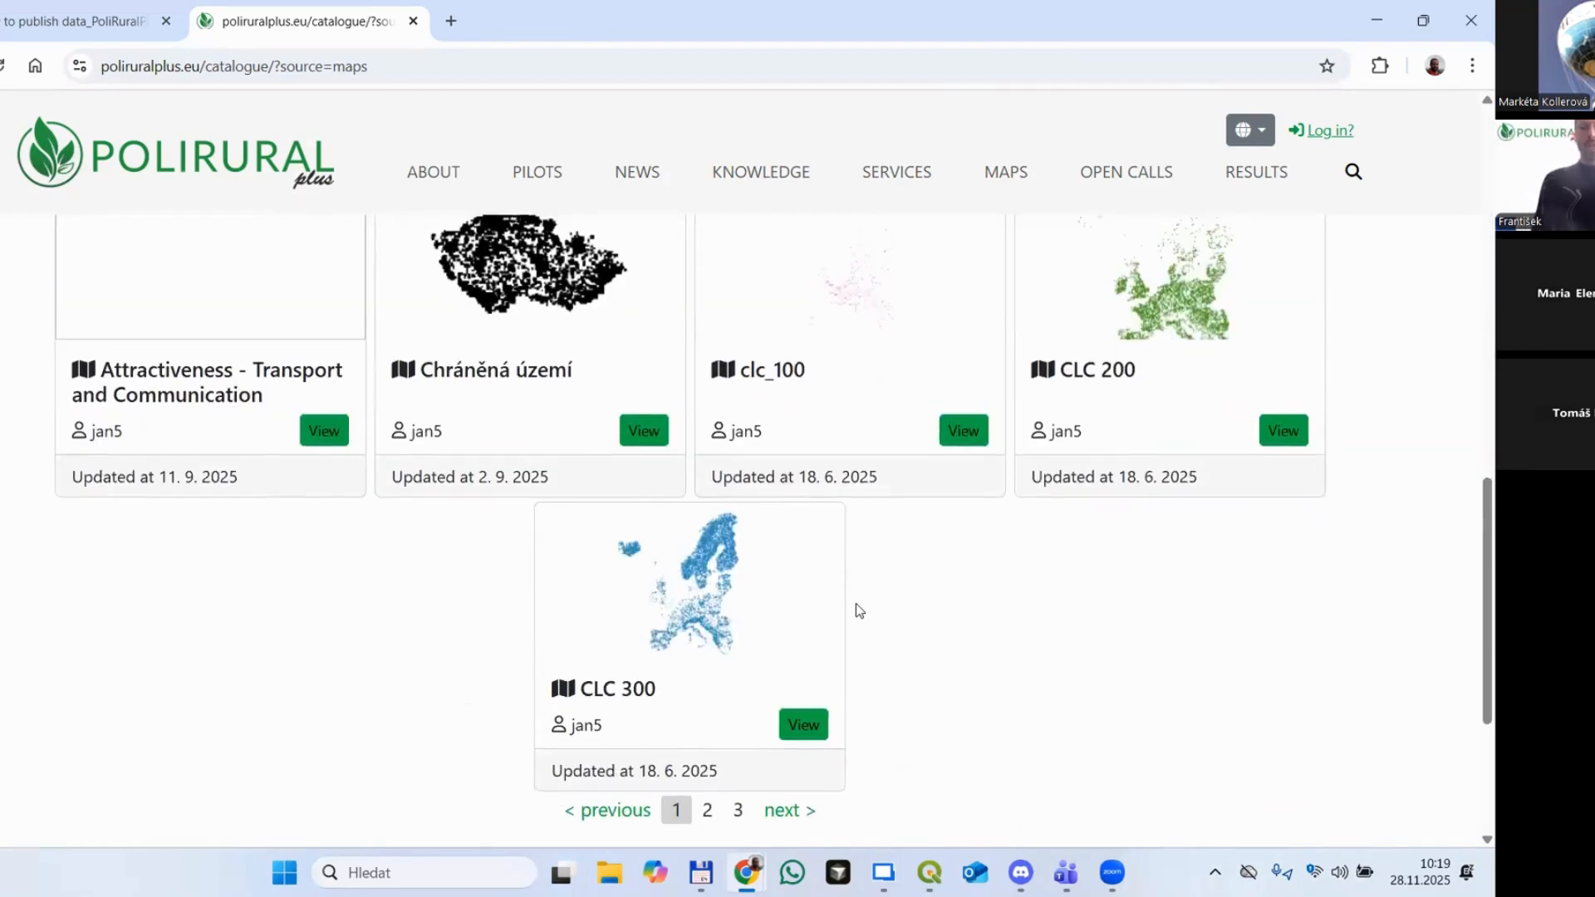
{"action": "scroll", "coordinate": [855, 613], "scroll_direction": "up", "scroll_amount": 8}
{"action": "scroll", "coordinate": [671, 521], "scroll_direction": "up", "scroll_amount": 3}
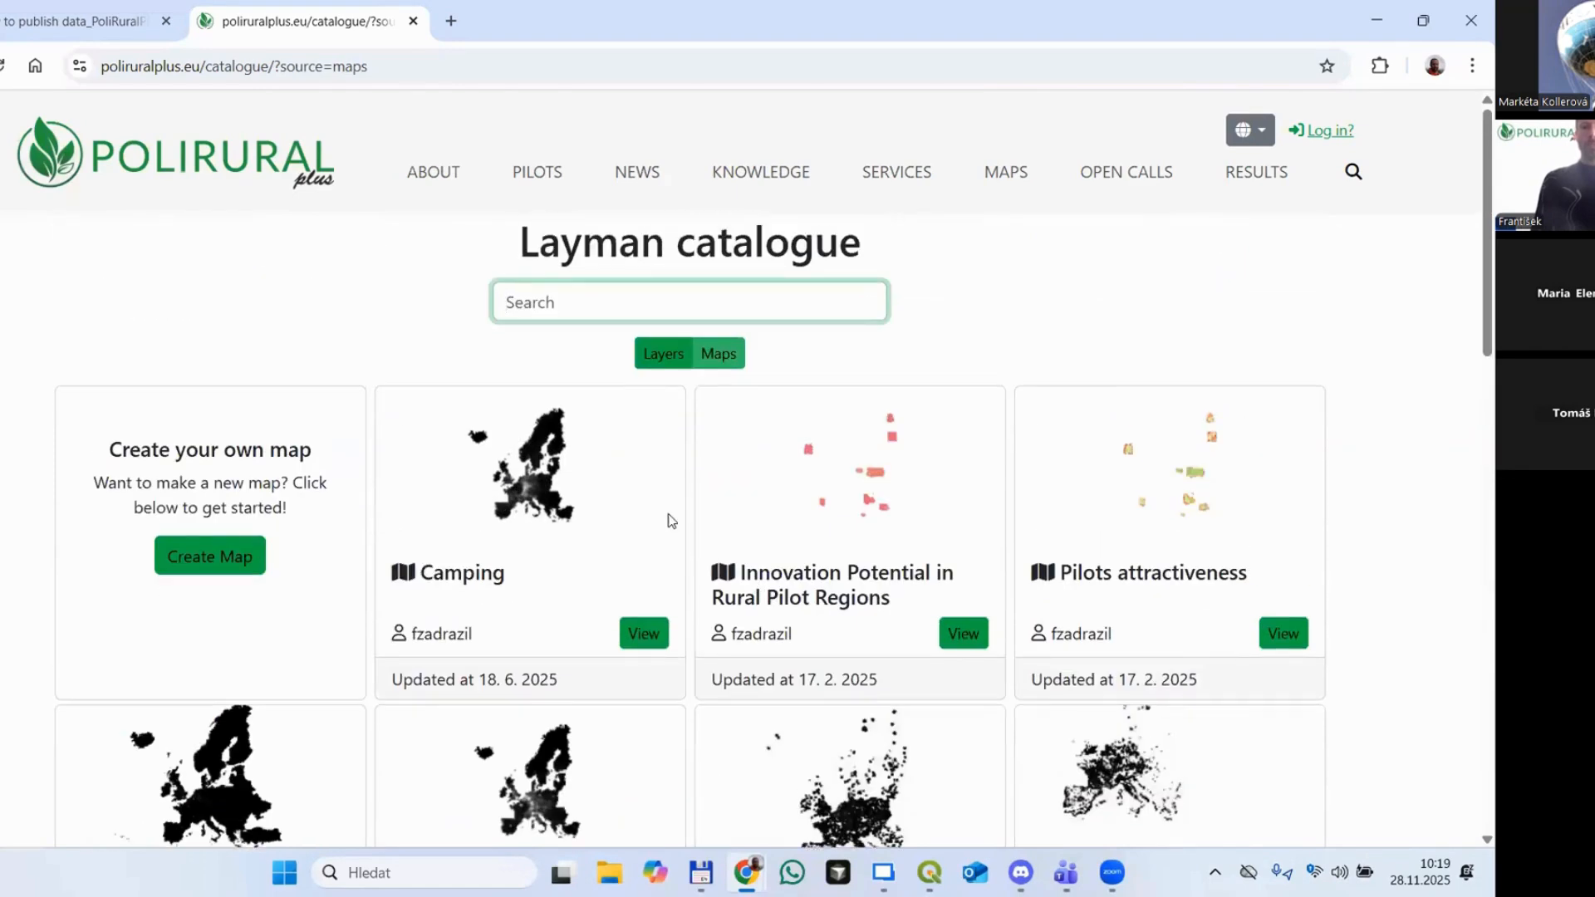
Step: View the "Innovation Potential in Rural Pilot Regions" map around Central Europe and show its list of layers
{"action": "left_click", "coordinate": [961, 635]}
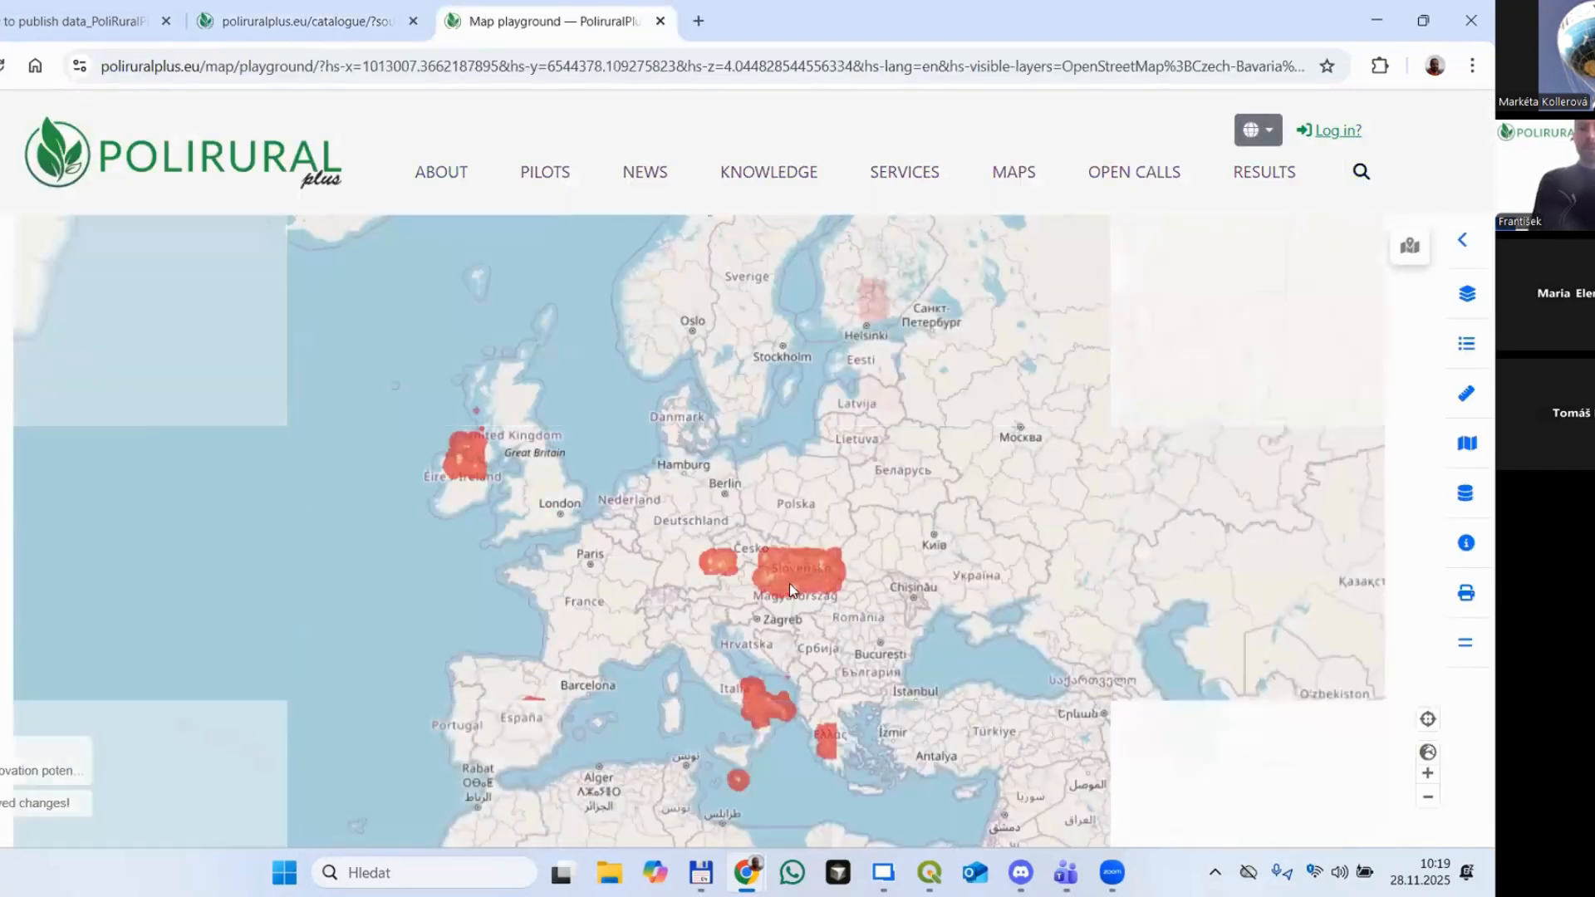
{"action": "scroll", "coordinate": [796, 571], "scroll_direction": "up", "scroll_amount": 4}
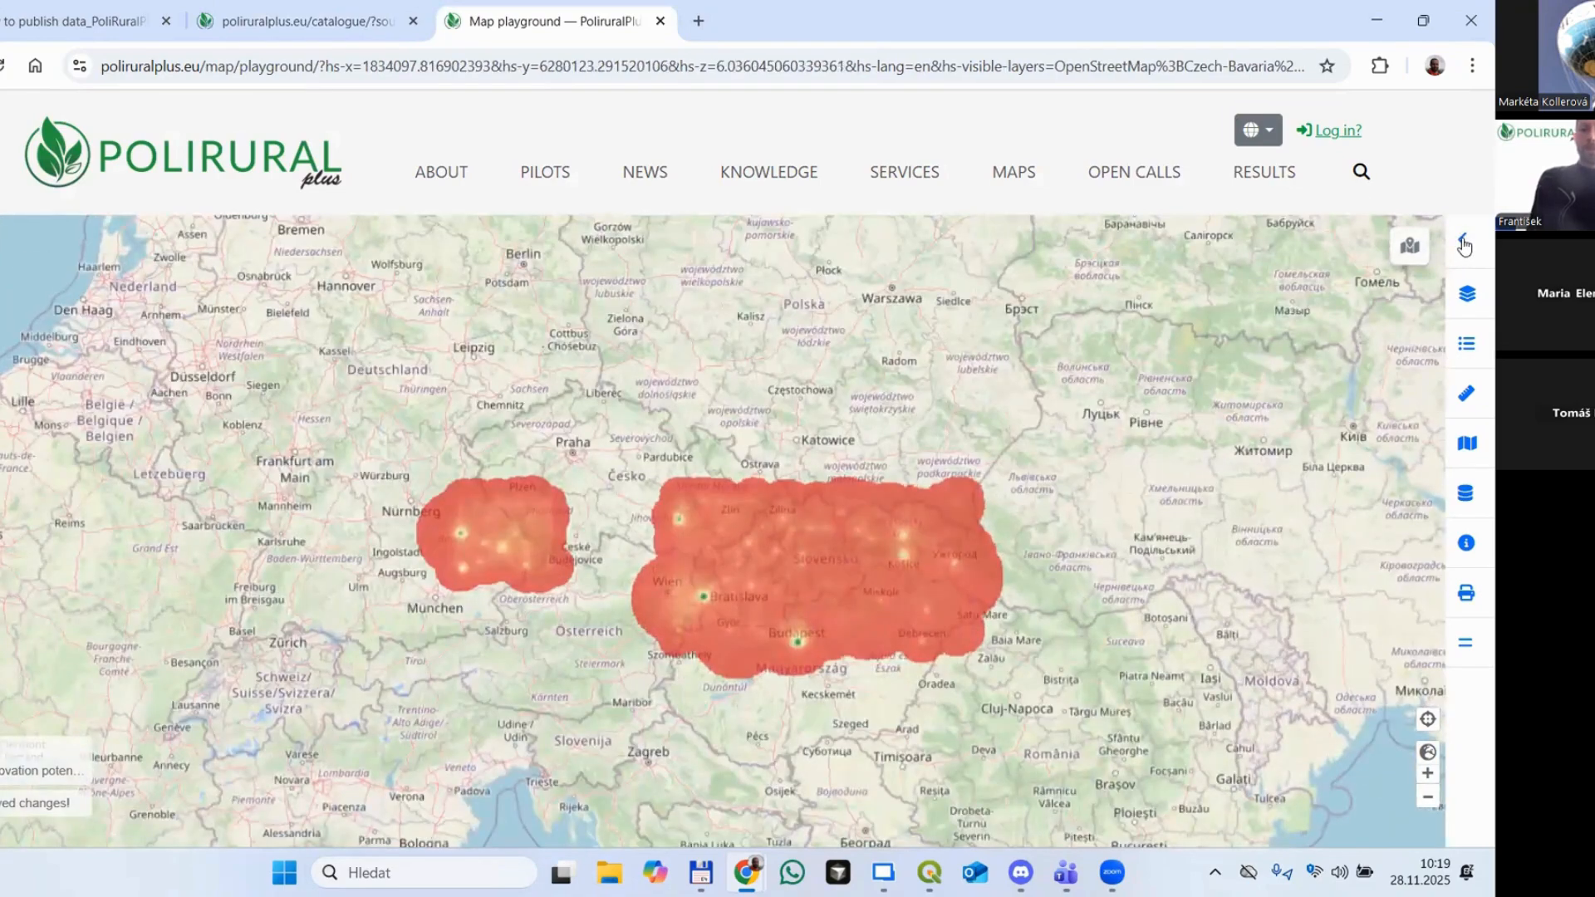
{"action": "left_click", "coordinate": [1464, 244]}
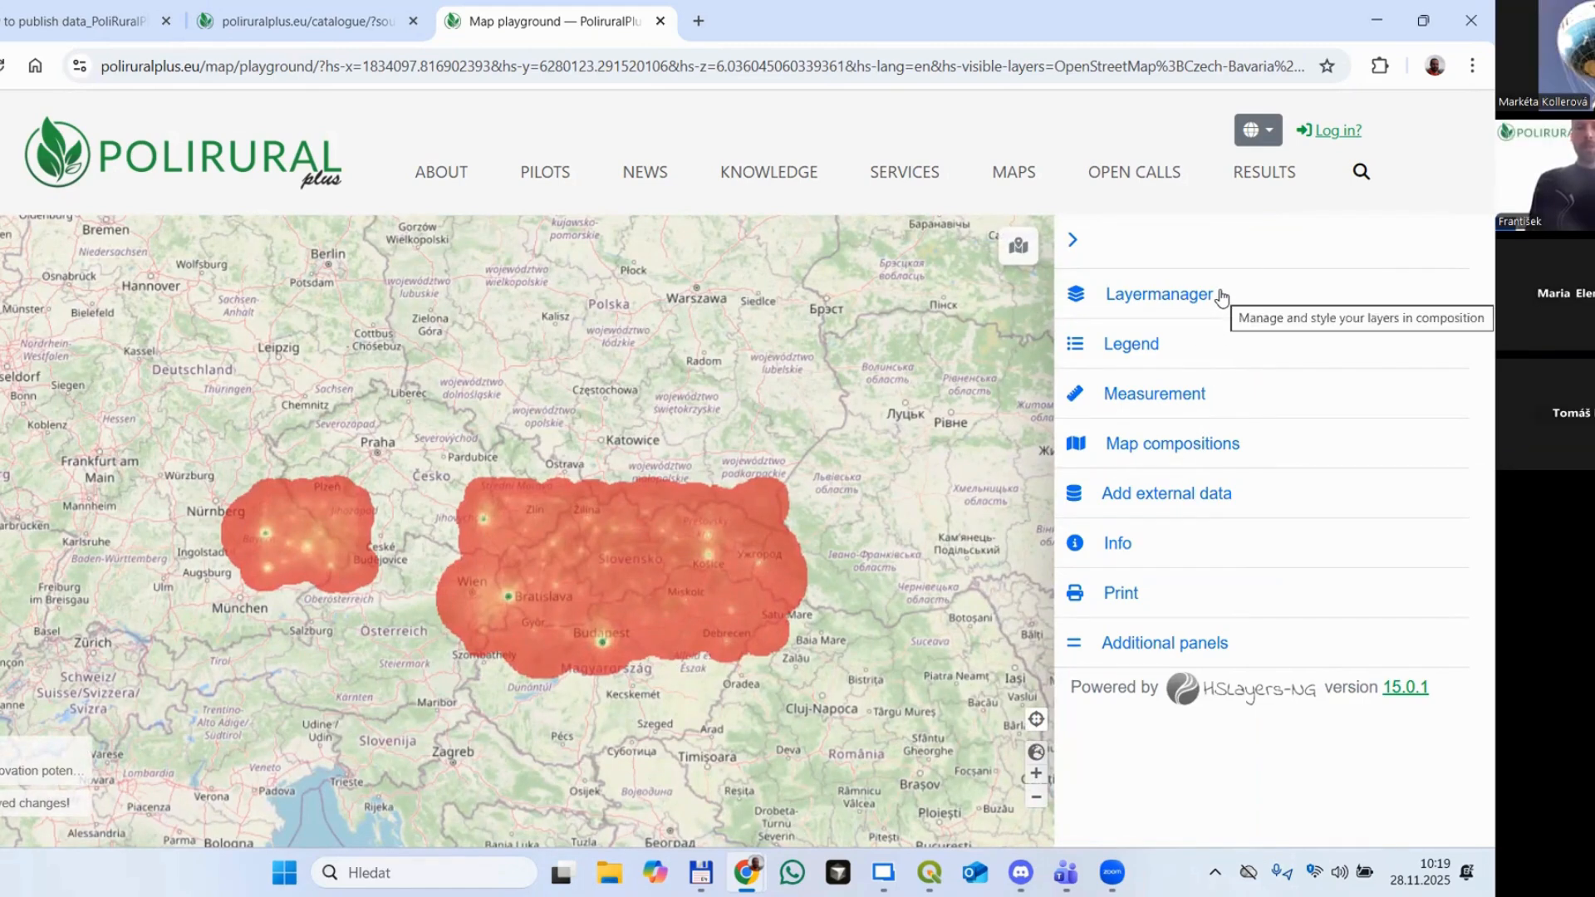
{"action": "left_click", "coordinate": [1180, 294]}
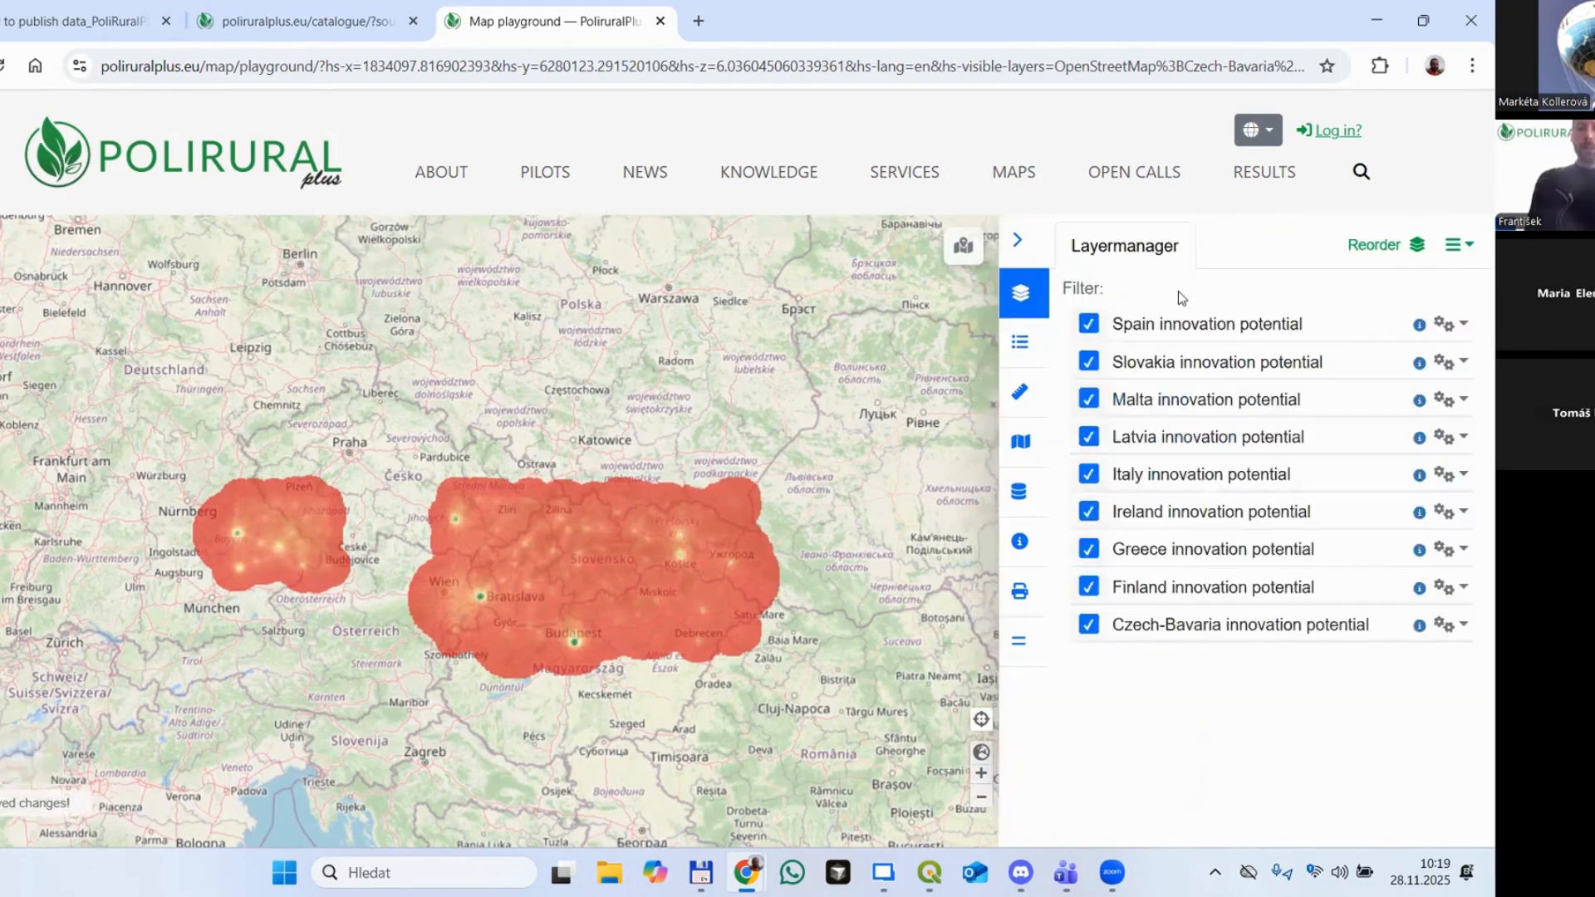
Step: Hide the Malta, Latvia, Spain and Slovakia innovation potential layers
{"action": "left_click", "coordinate": [1089, 406]}
{"action": "left_click", "coordinate": [1089, 436]}
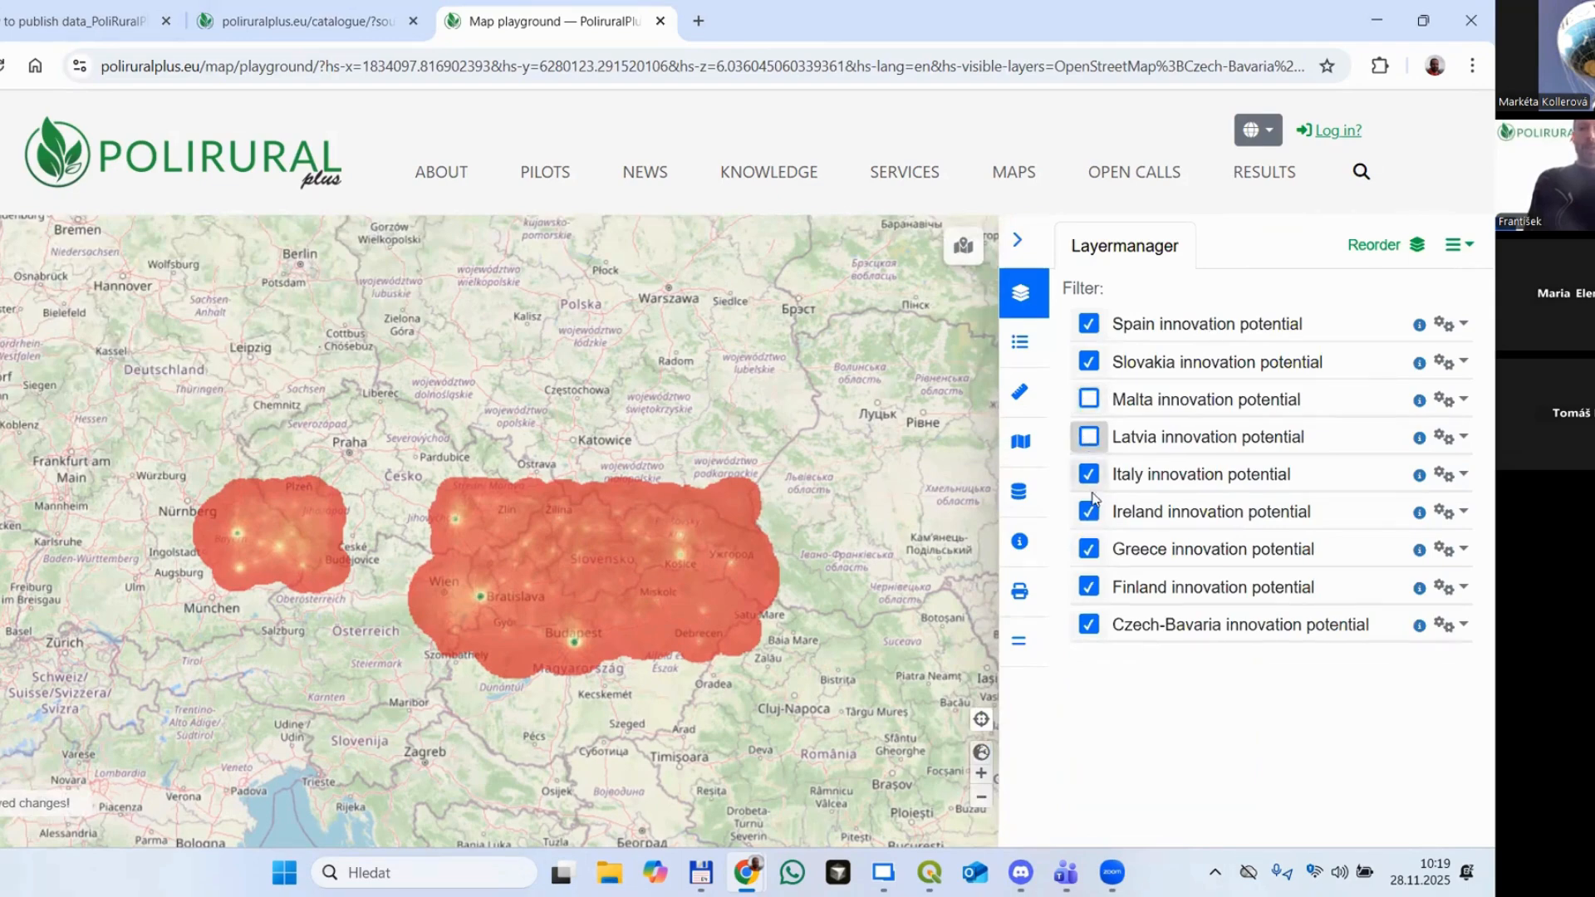
{"action": "left_click", "coordinate": [1089, 323]}
{"action": "left_click", "coordinate": [1088, 361]}
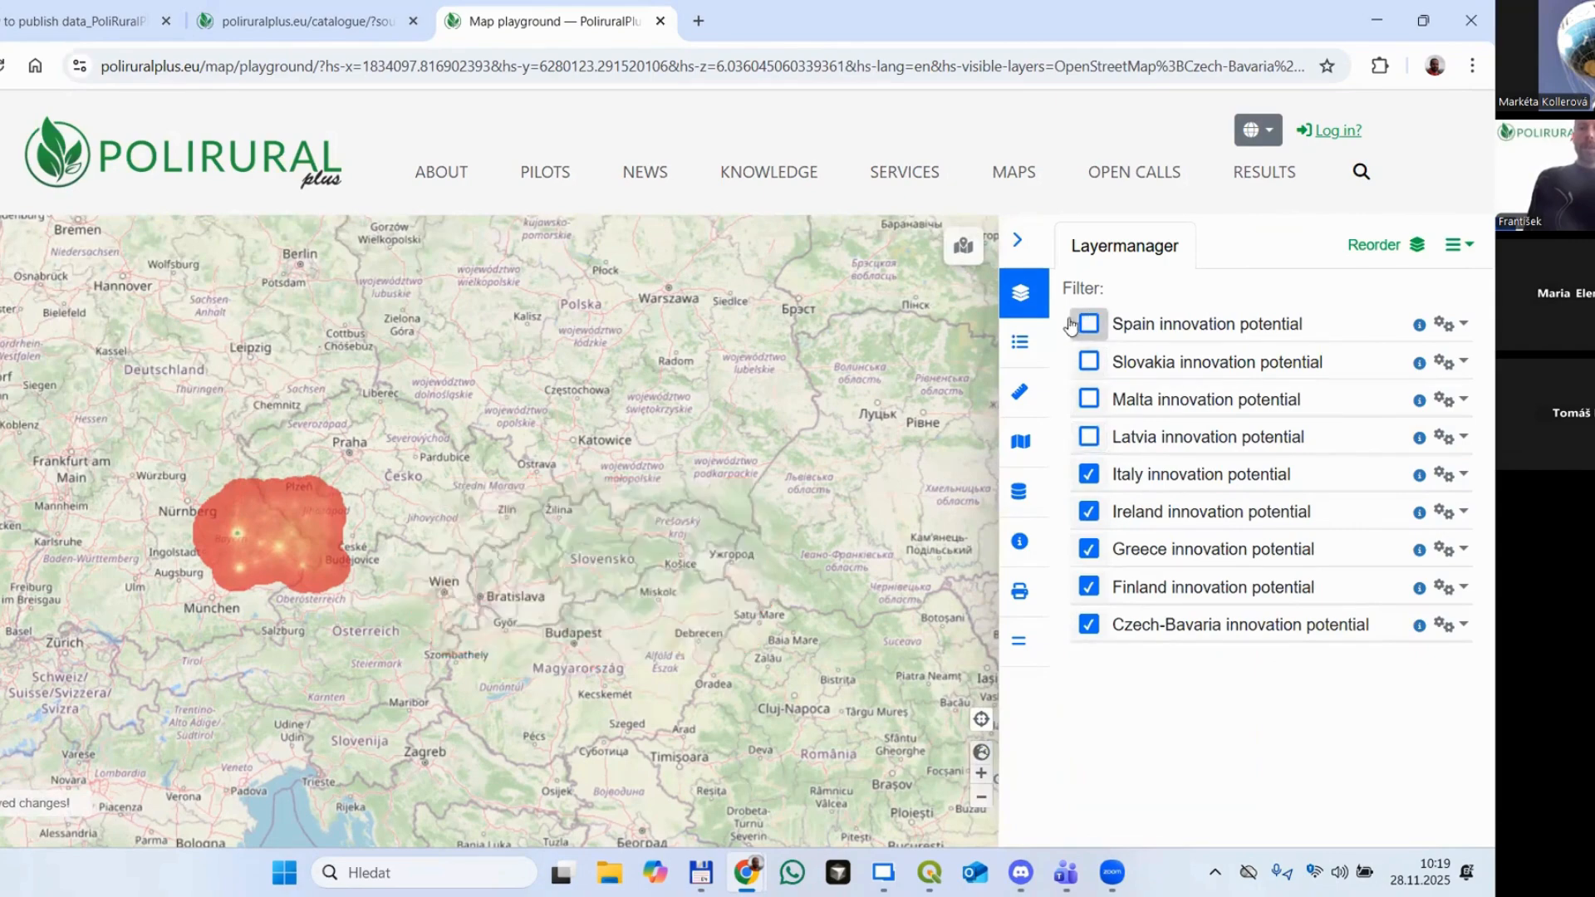
Step: Show the map legend and query the feature values at a point inside the Czech-Bavaria innovation potential area
{"action": "left_click", "coordinate": [1020, 342]}
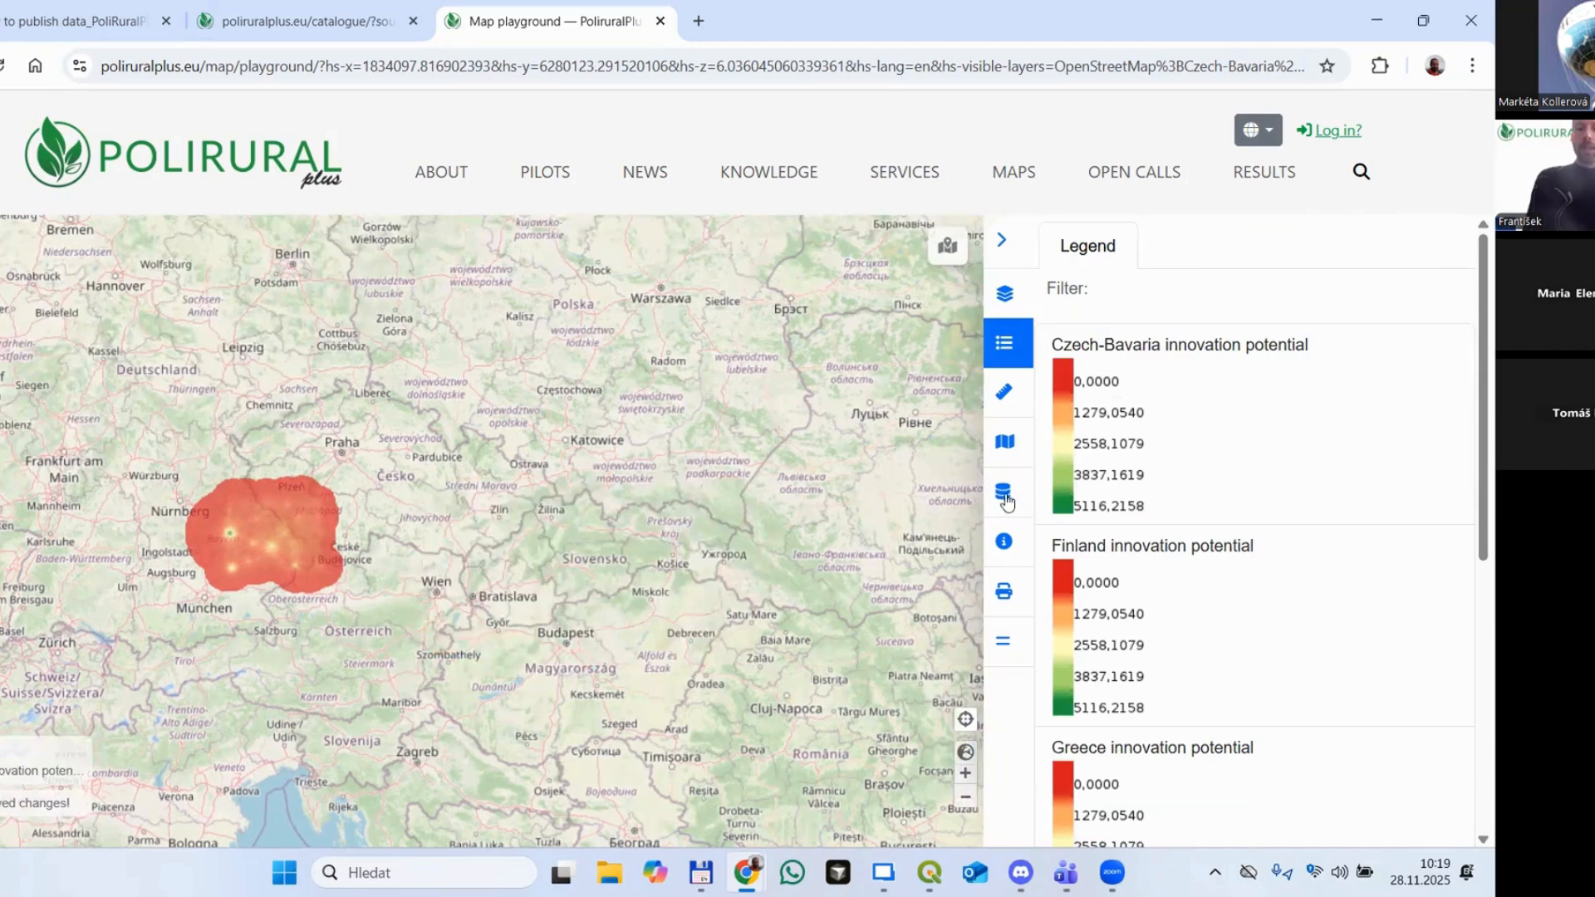
{"action": "left_click", "coordinate": [278, 536]}
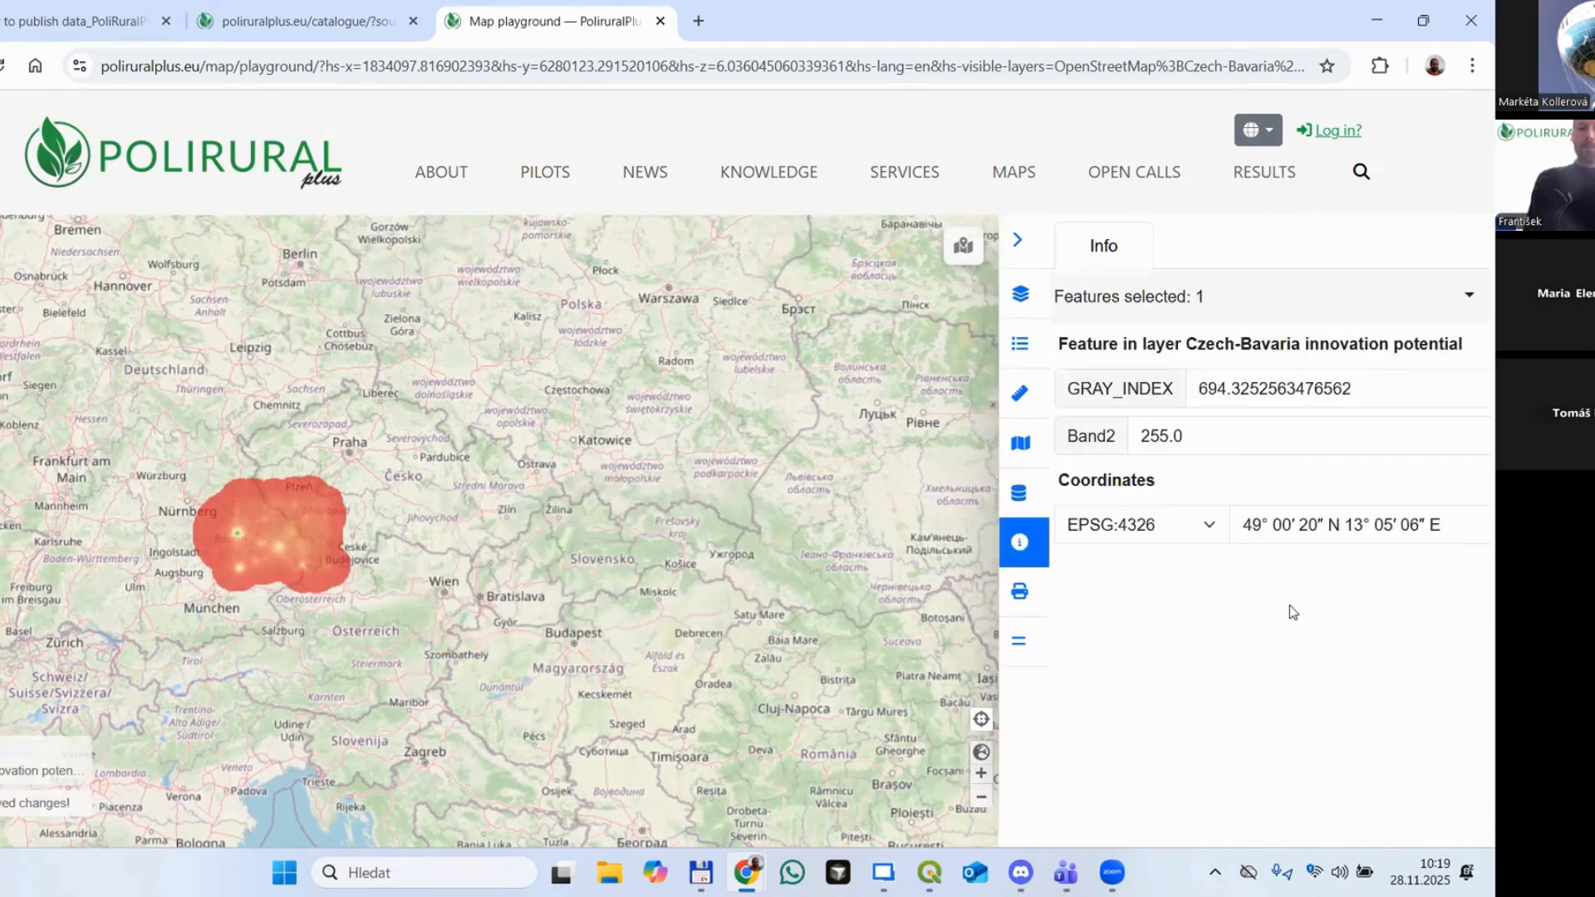
{"action": "scroll", "coordinate": [227, 515], "scroll_direction": "up", "scroll_amount": 1}
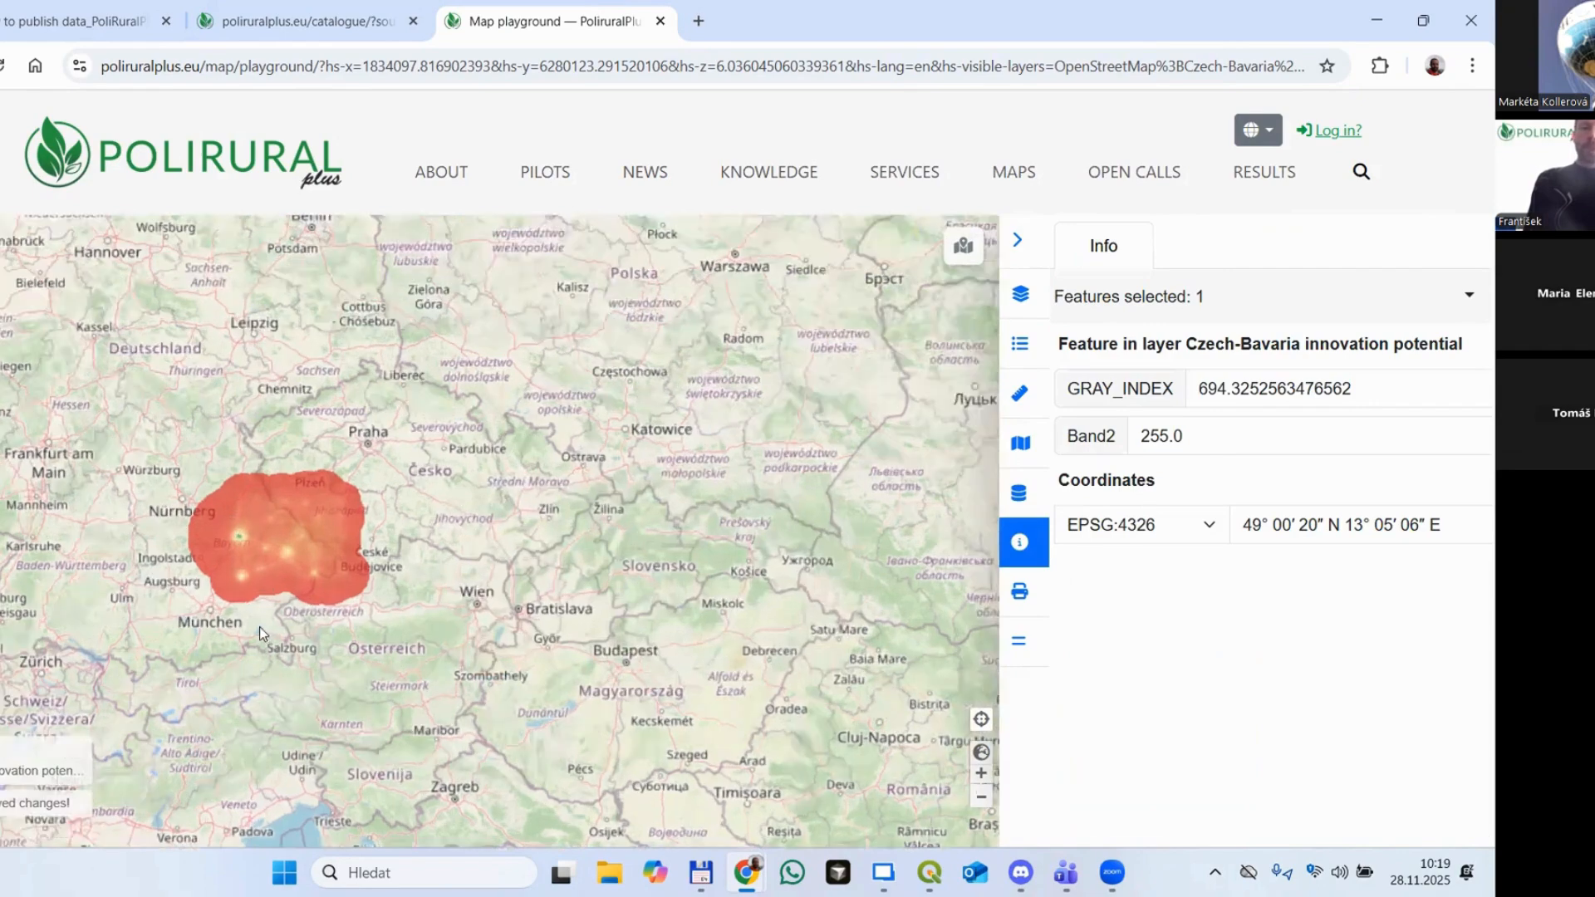
{"action": "scroll", "coordinate": [264, 630], "scroll_direction": "up", "scroll_amount": 1}
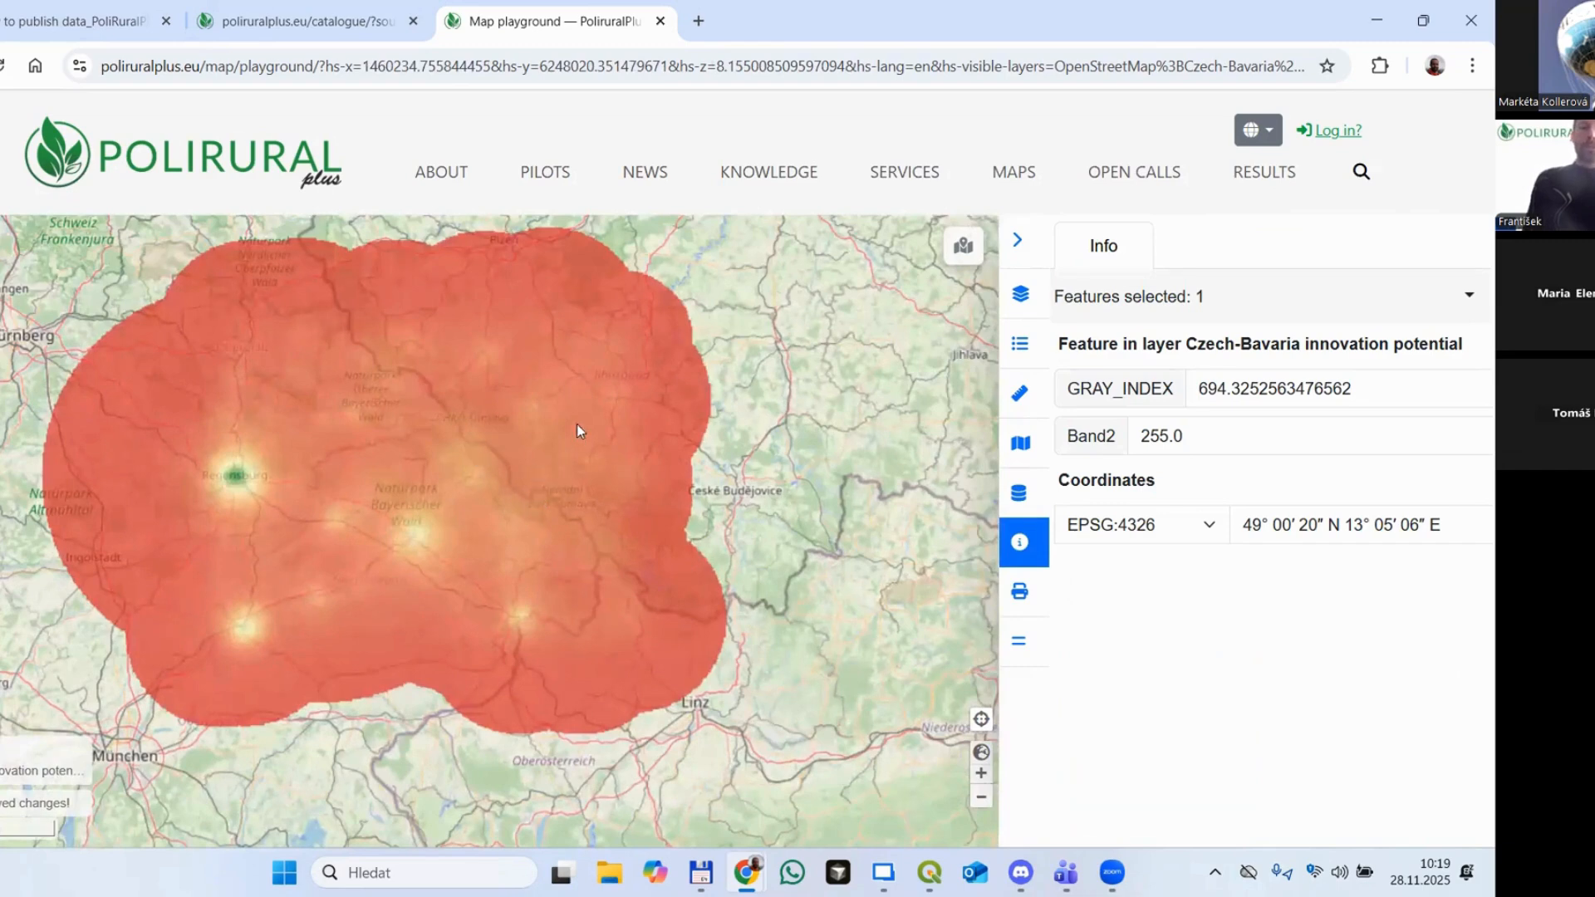
Step: Open the Map swipe tool and enable a vertical swipe on the map
{"action": "left_click", "coordinate": [1022, 593]}
{"action": "left_click", "coordinate": [1019, 641]}
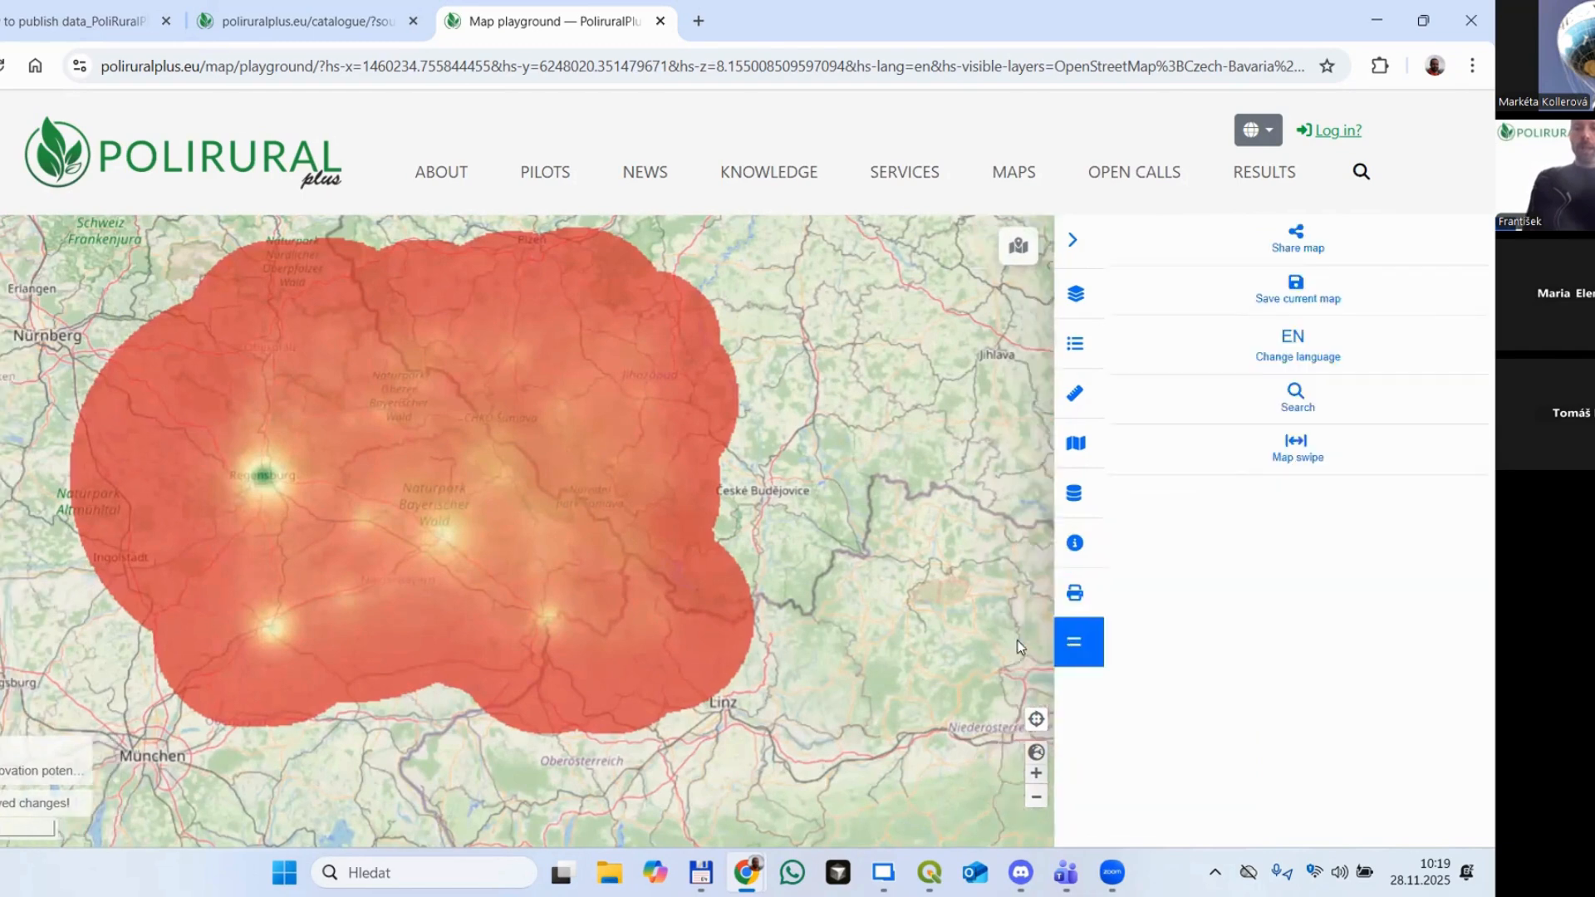
{"action": "left_click", "coordinate": [1298, 446]}
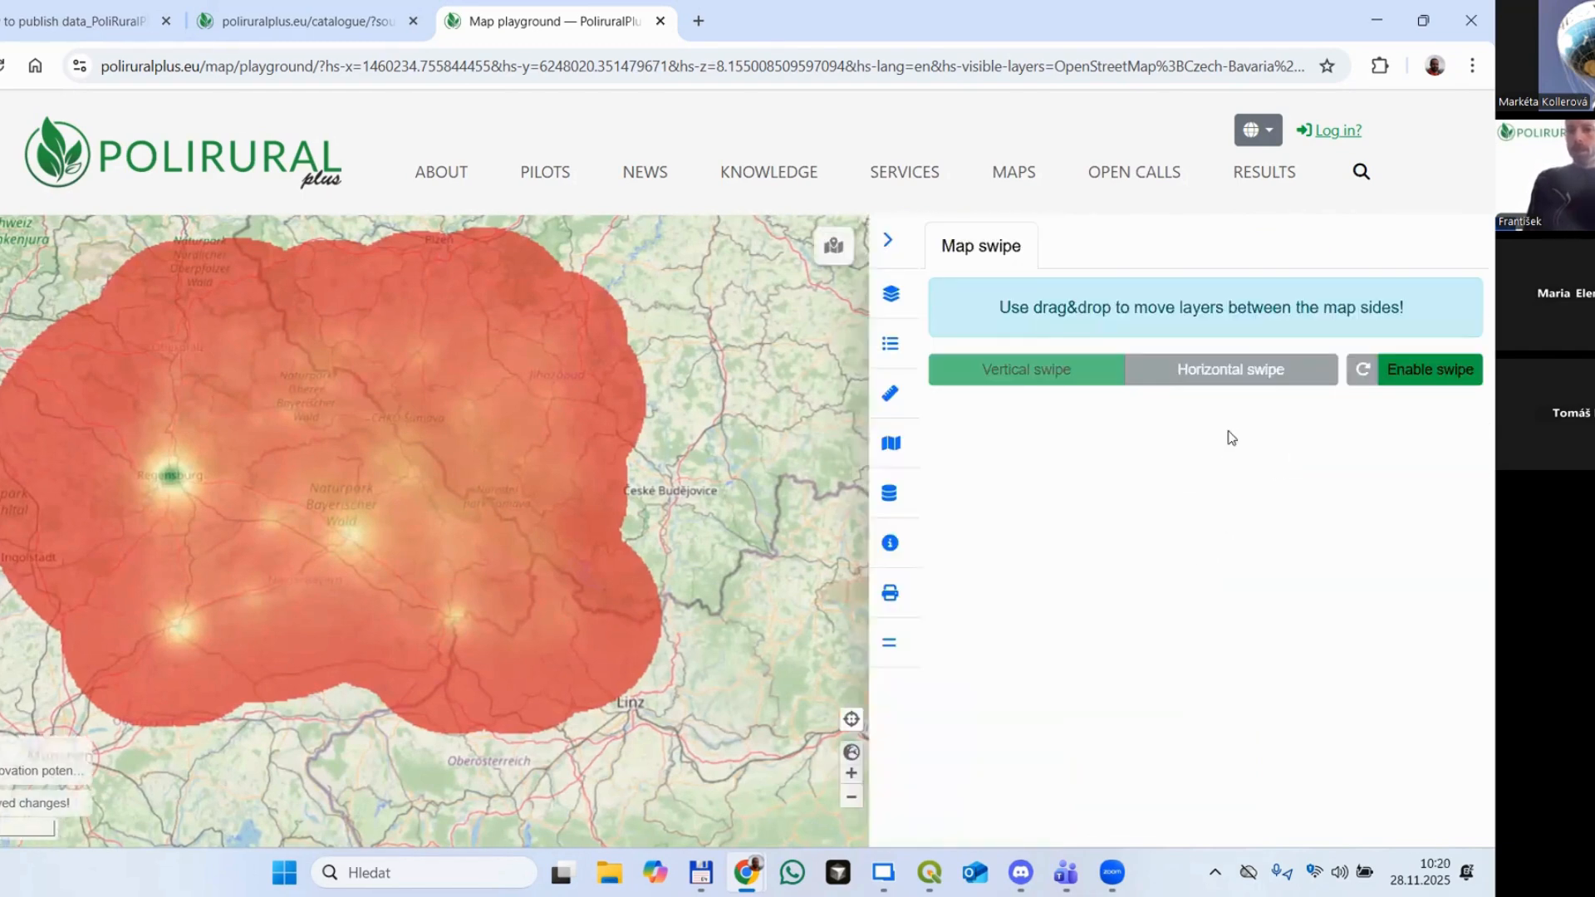
{"action": "left_click", "coordinate": [1446, 375]}
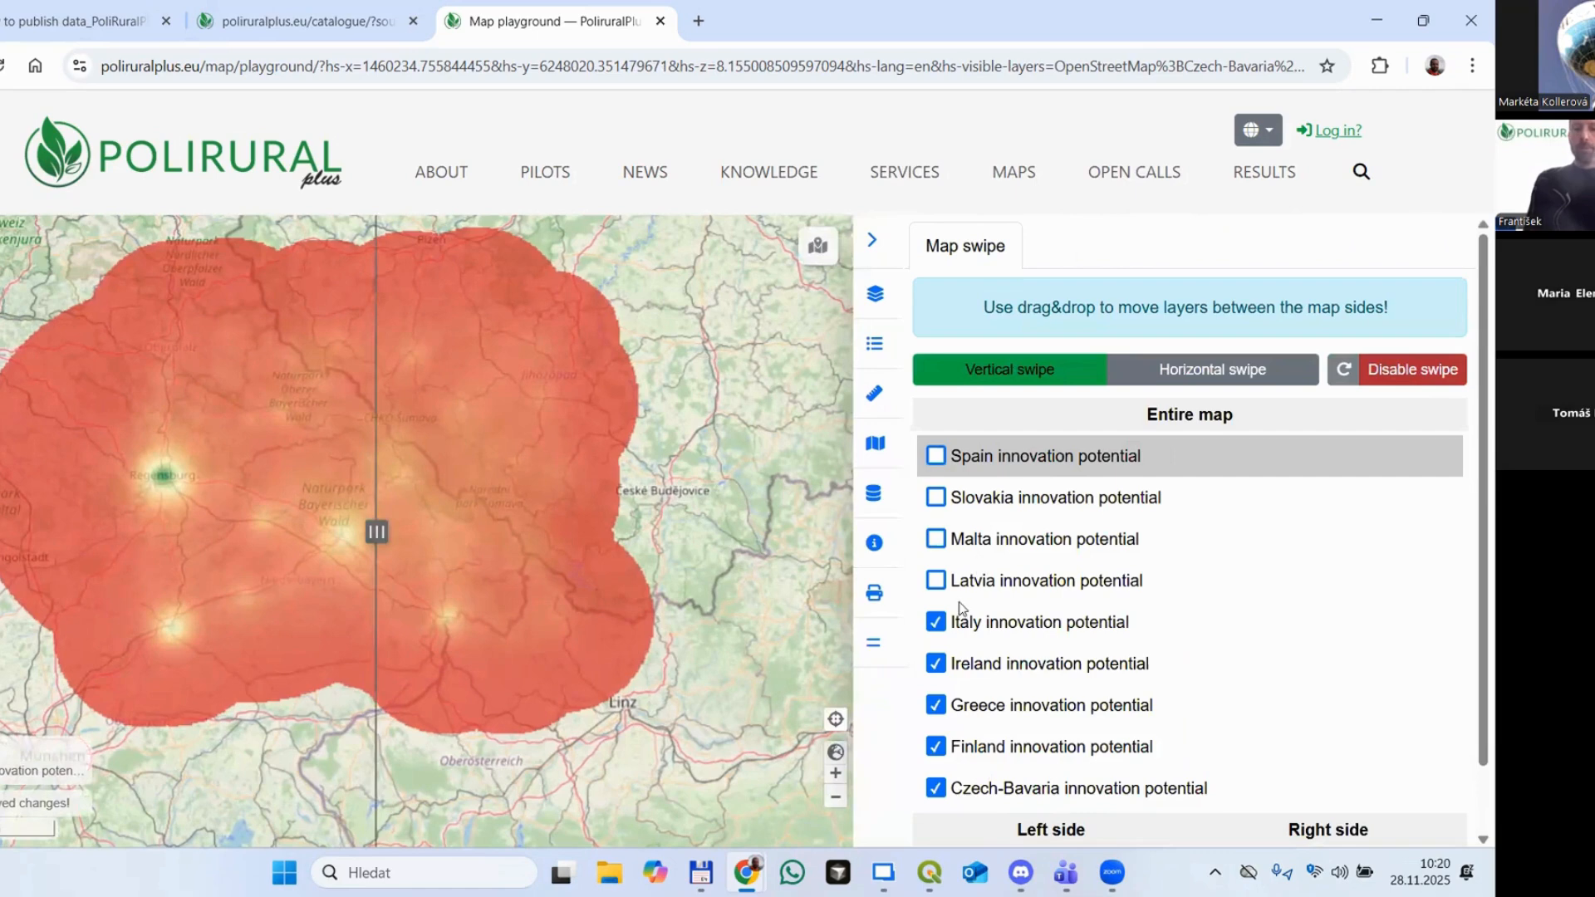
Step: Hide the Italy, Ireland, Greece and Finland innovation potential layers in the swipe's entire-map list
{"action": "left_click", "coordinate": [936, 623]}
{"action": "left_click", "coordinate": [936, 663]}
{"action": "left_click", "coordinate": [936, 705]}
{"action": "left_click", "coordinate": [936, 746]}
Step: Assign the Czech-Bavaria innovation potential layer to the swipe's Right side and slide the divider east and back west to compare
{"action": "scroll", "coordinate": [943, 731], "scroll_direction": "down", "scroll_amount": 1}
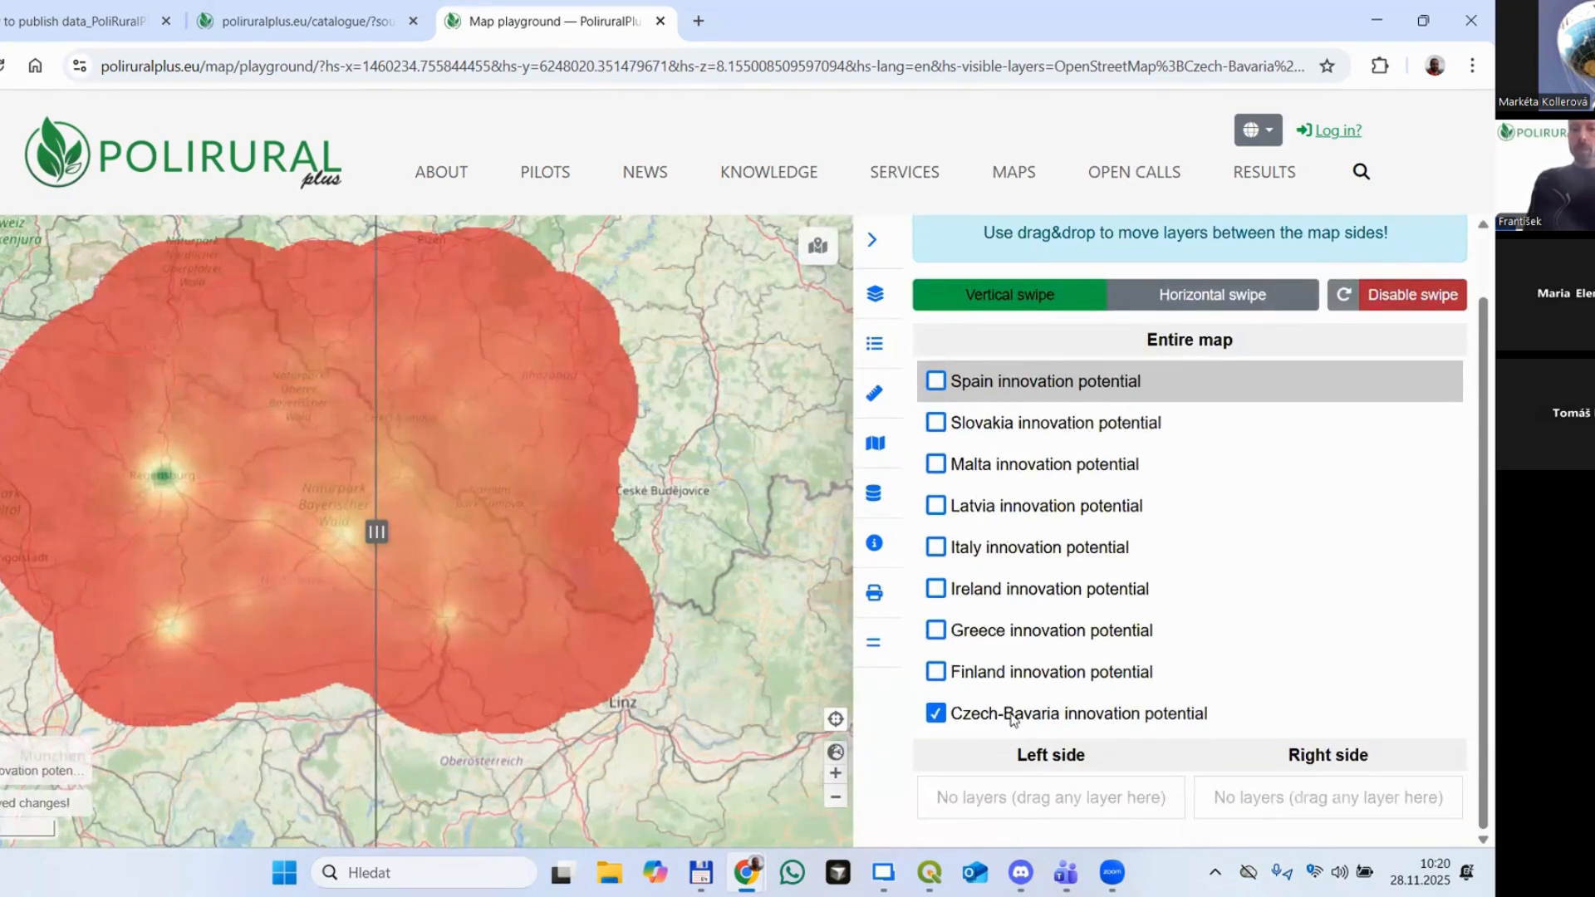
{"action": "left_click_drag", "start_coordinate": [1014, 714], "coordinate": [1259, 786]}
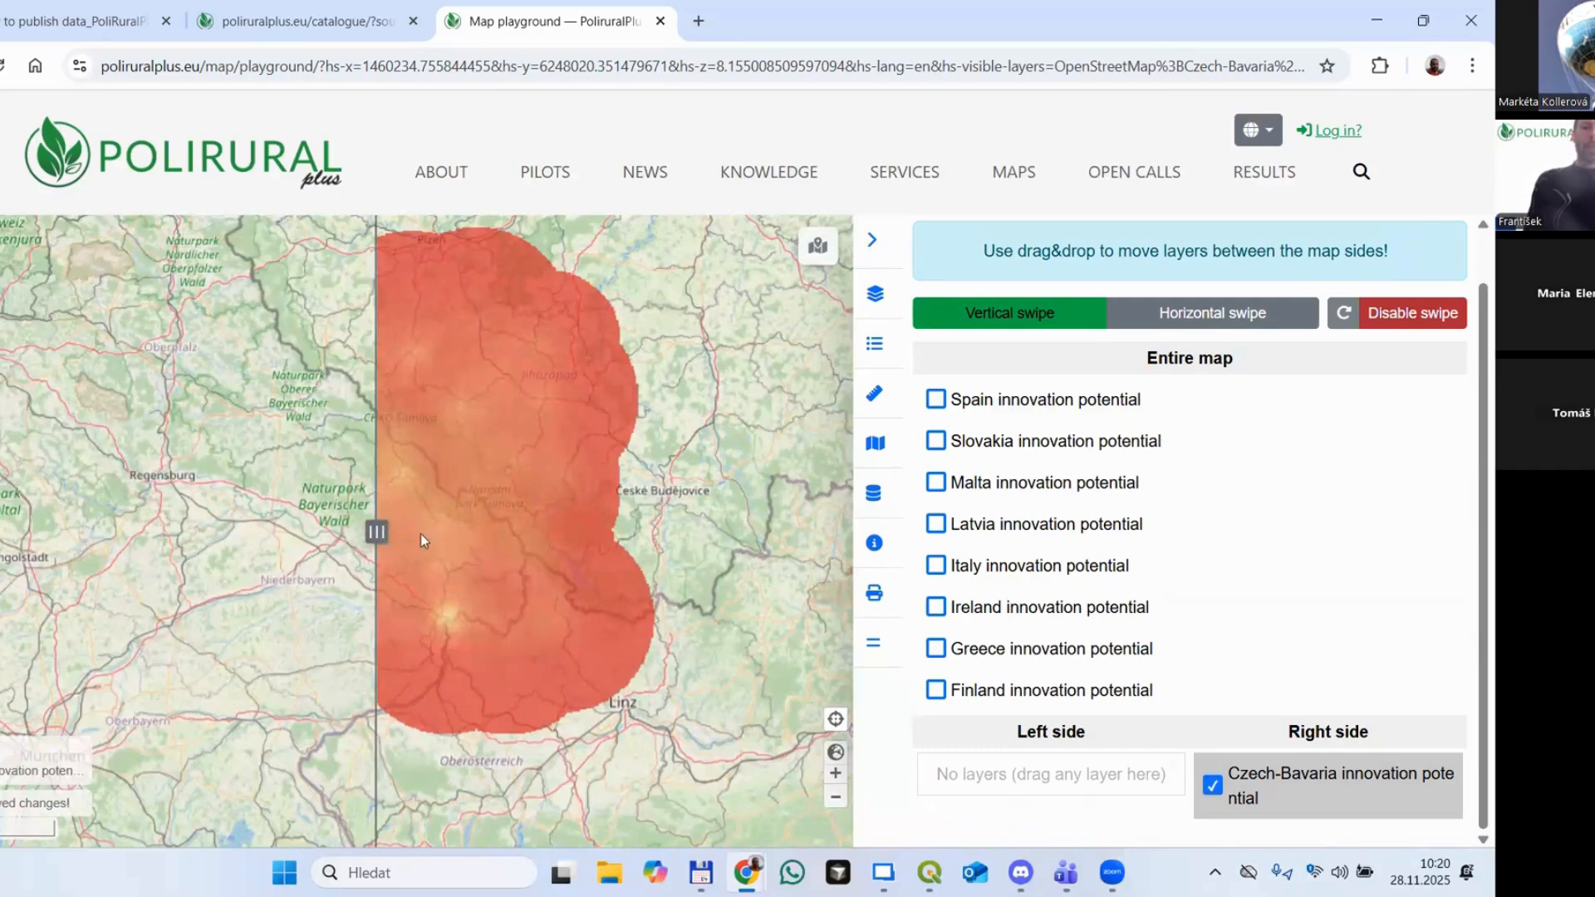
{"action": "left_click_drag", "start_coordinate": [377, 531], "coordinate": [725, 531]}
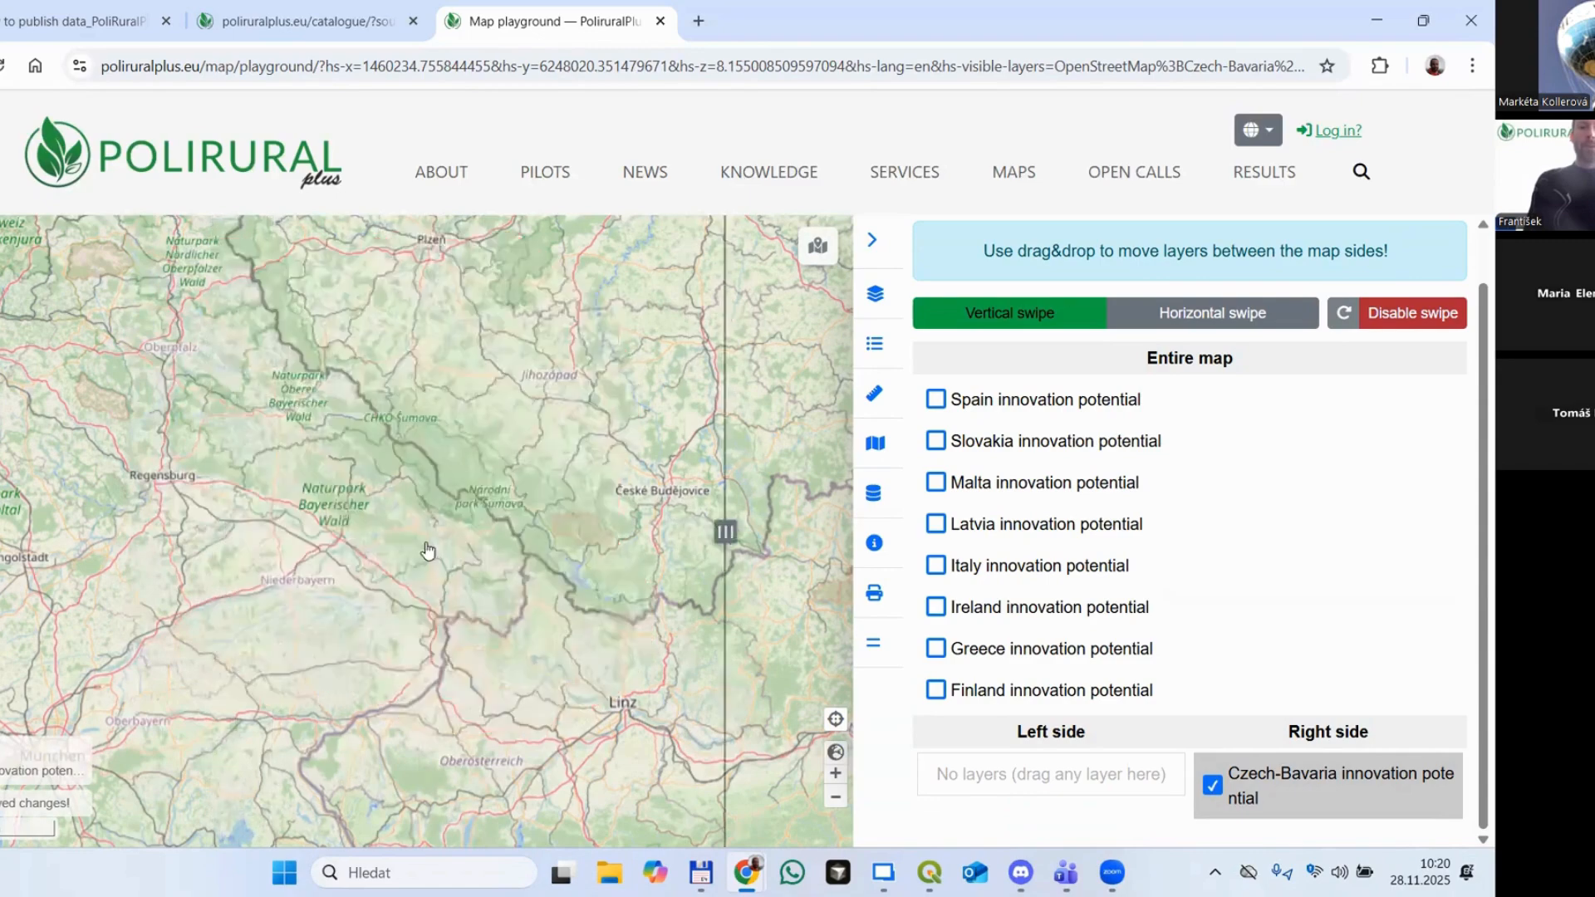
{"action": "left_click_drag", "start_coordinate": [427, 550], "coordinate": [290, 532]}
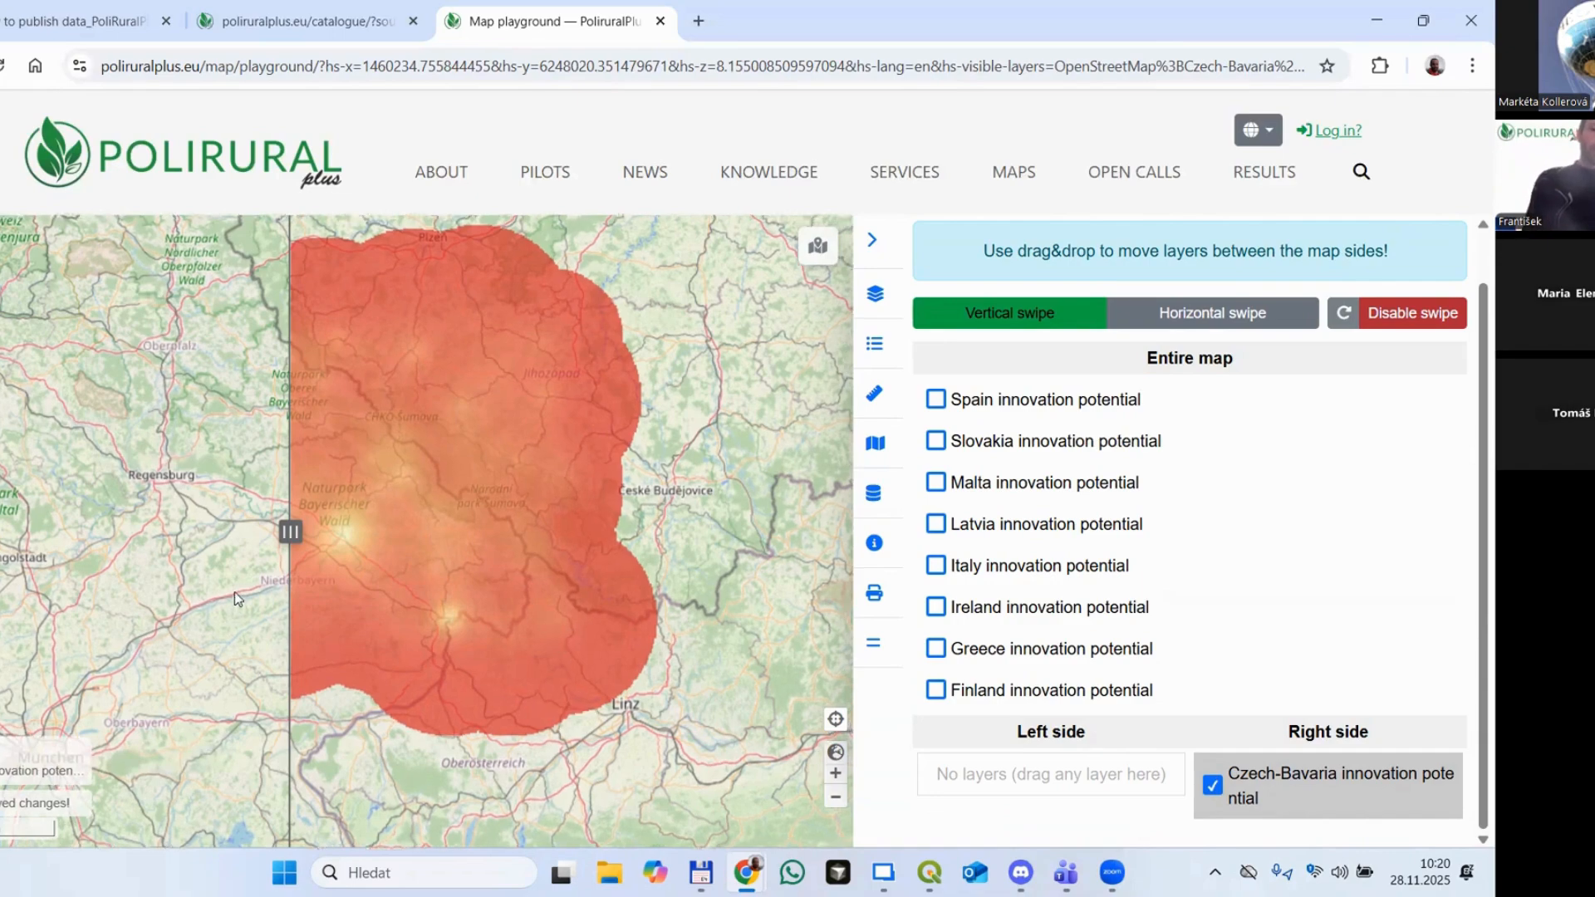
Step: Shift the swipe divider slightly west in a close-up near Dingolfing and disable the map swipe
{"action": "scroll", "coordinate": [235, 591], "scroll_direction": "up", "scroll_amount": 4}
{"action": "scroll", "coordinate": [316, 573], "scroll_direction": "up", "scroll_amount": 2}
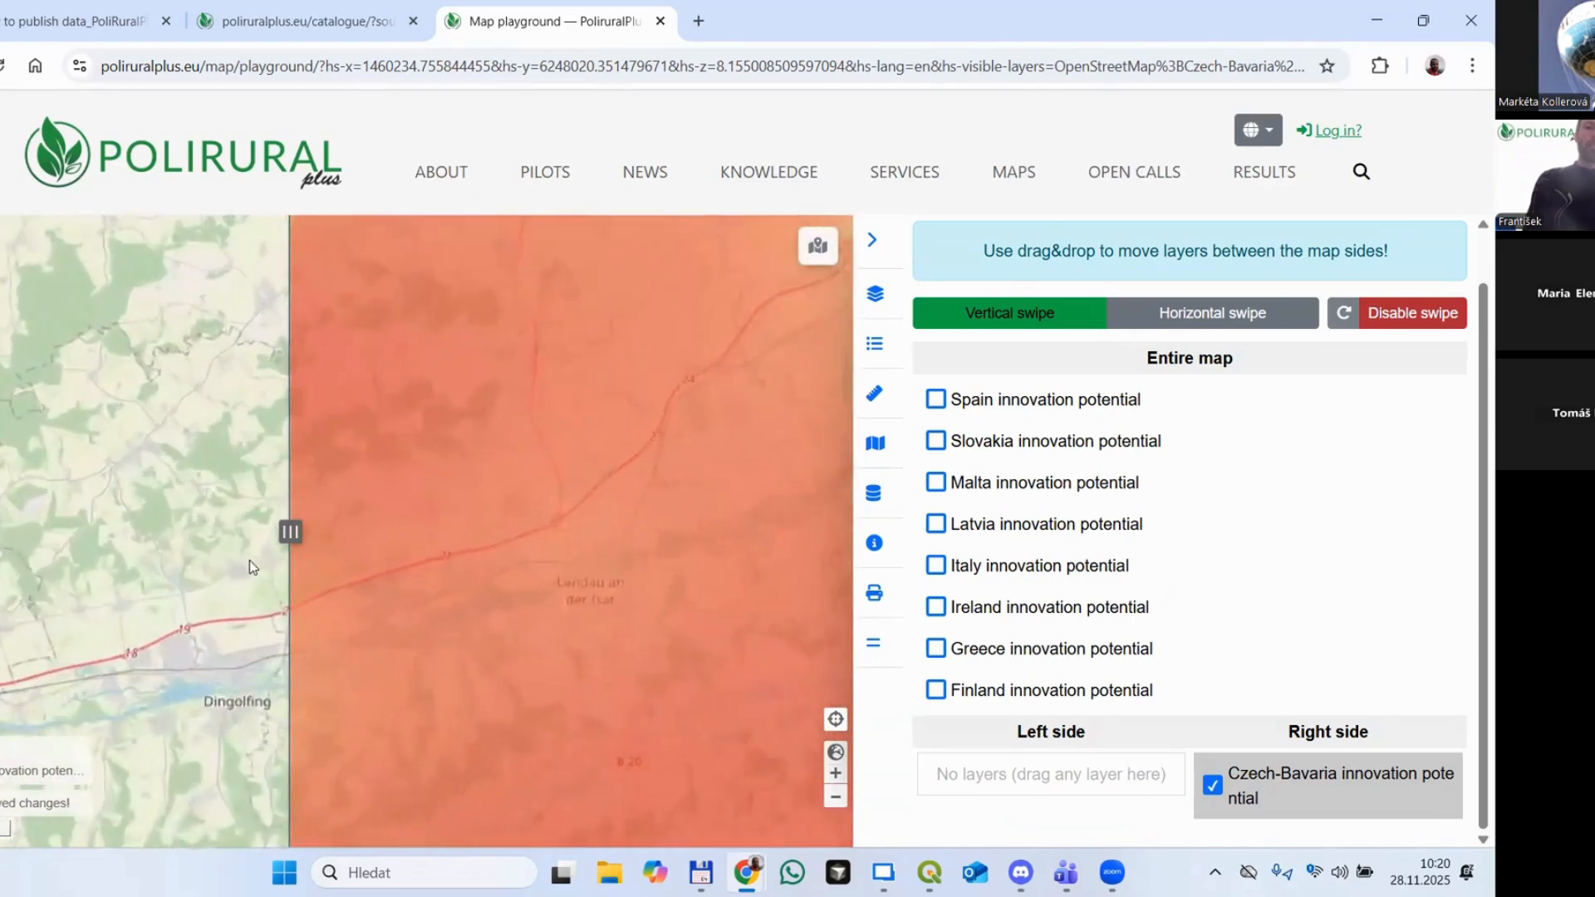
{"action": "mouse_move", "coordinate": [282, 538]}
{"action": "left_mouse_down"}
{"action": "mouse_move", "coordinate": [626, 548]}
{"action": "mouse_move", "coordinate": [258, 540]}
{"action": "left_mouse_up"}
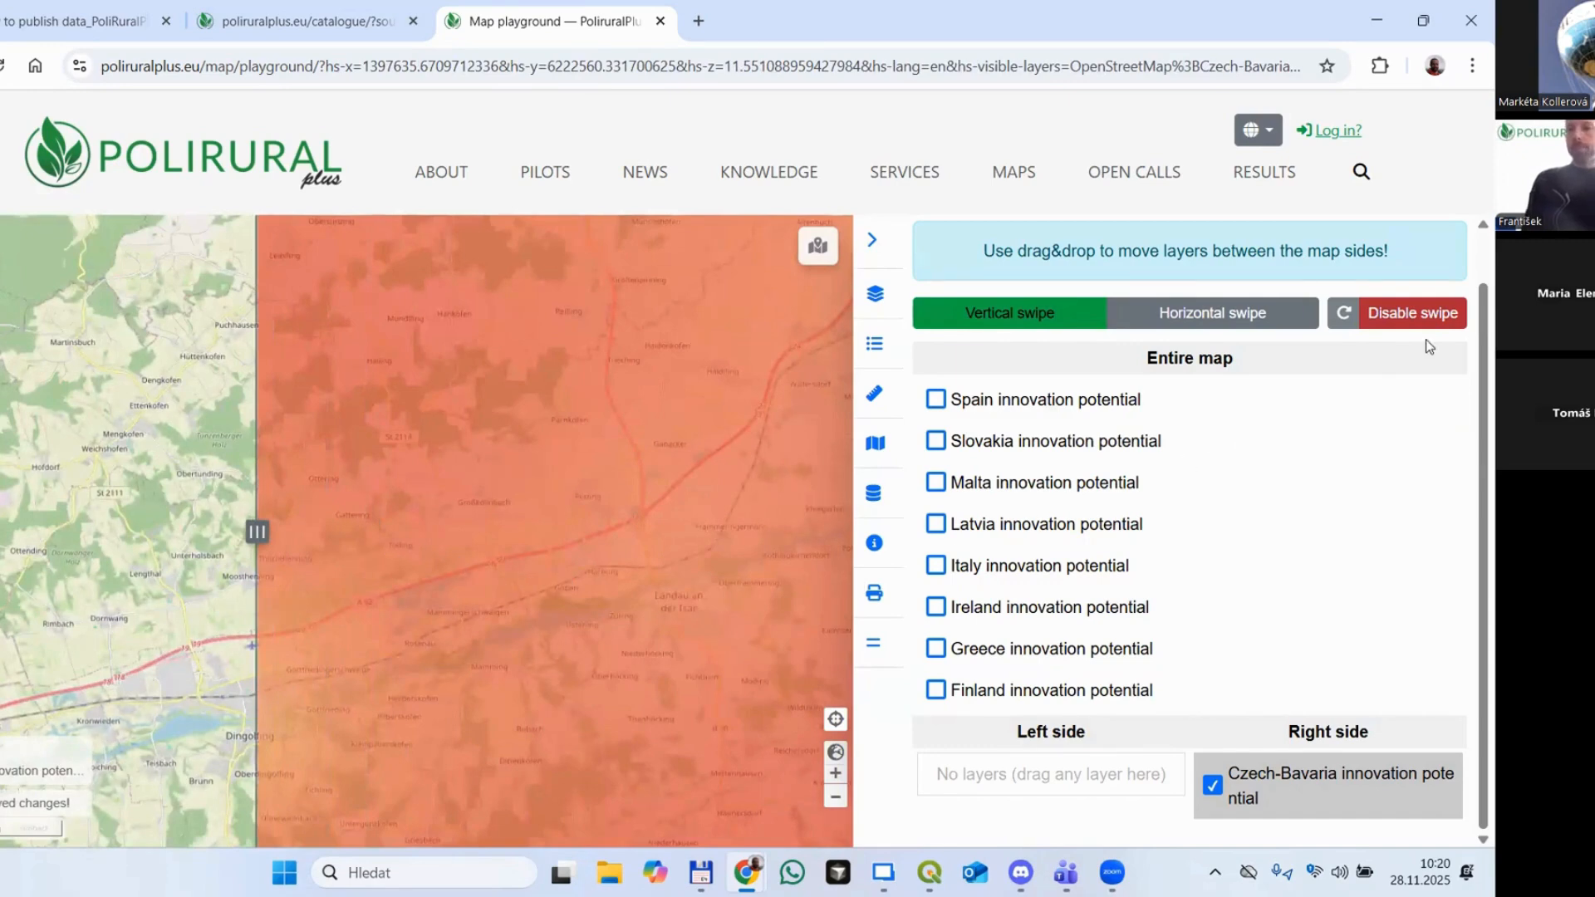
{"action": "left_click", "coordinate": [1428, 312]}
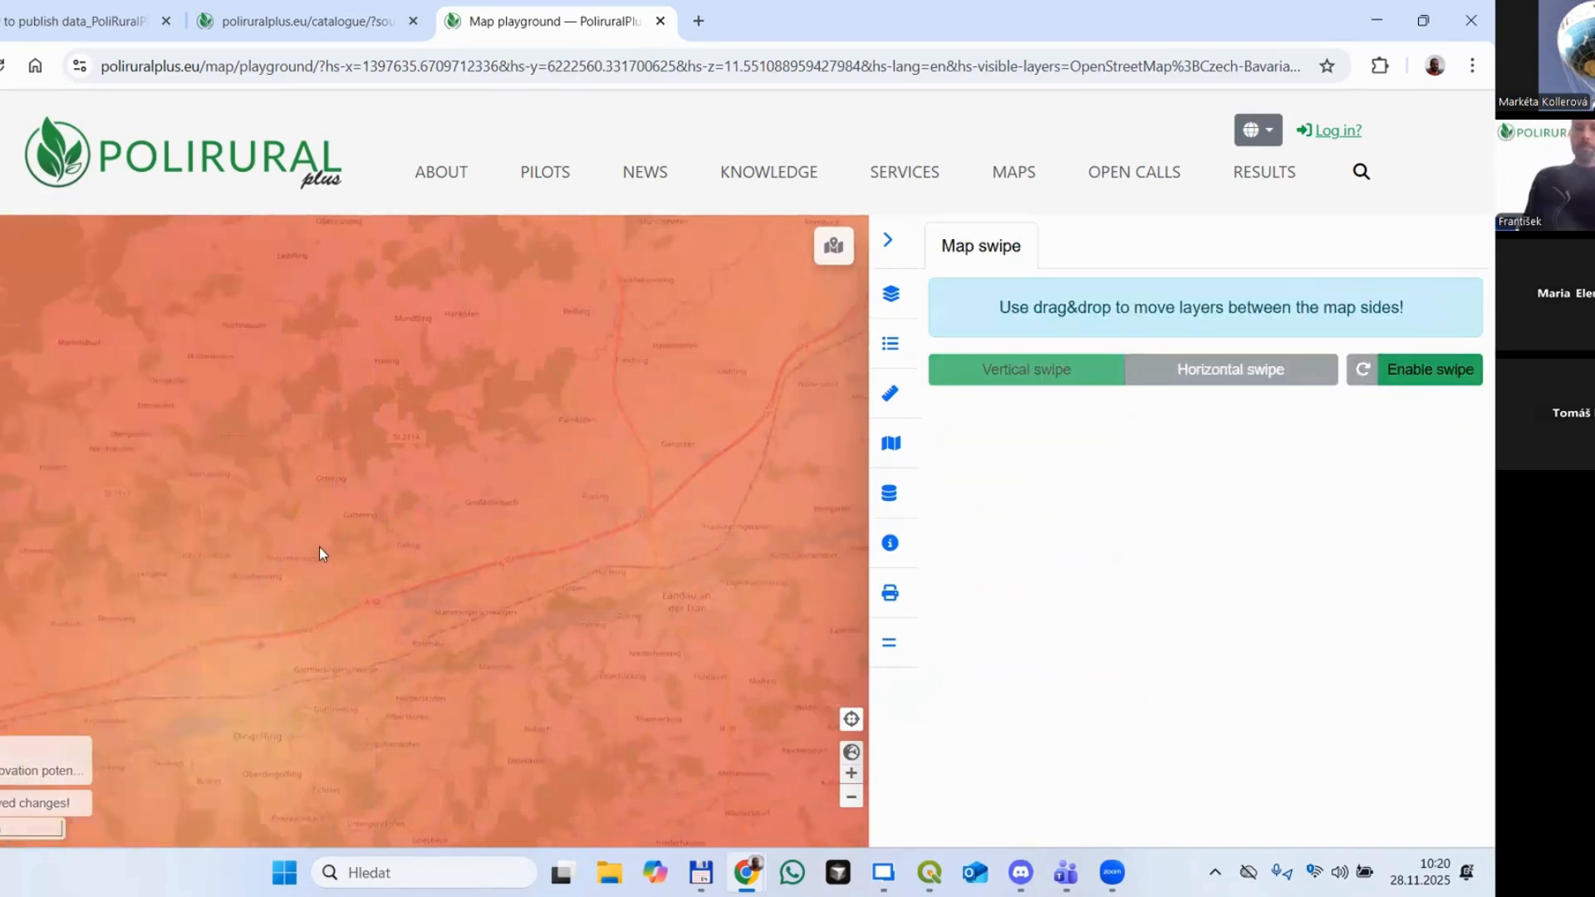
{"action": "scroll", "coordinate": [435, 540], "scroll_direction": "down", "scroll_amount": 3}
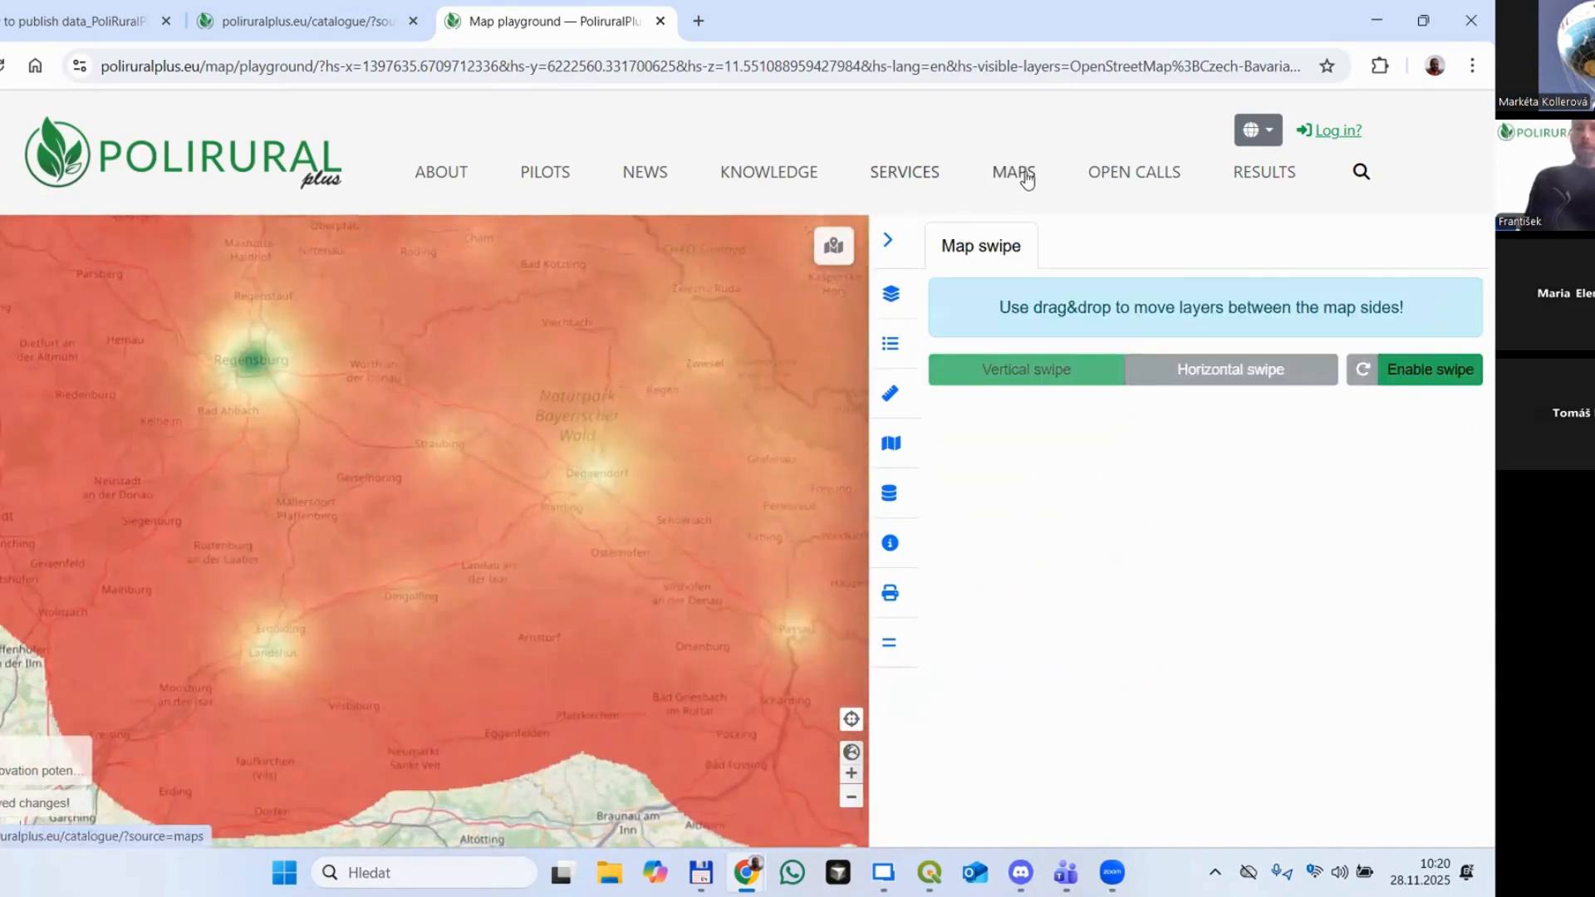
Step: Return to the catalogue of maps and look through the attractiveness maps
{"action": "left_click", "coordinate": [1018, 173]}
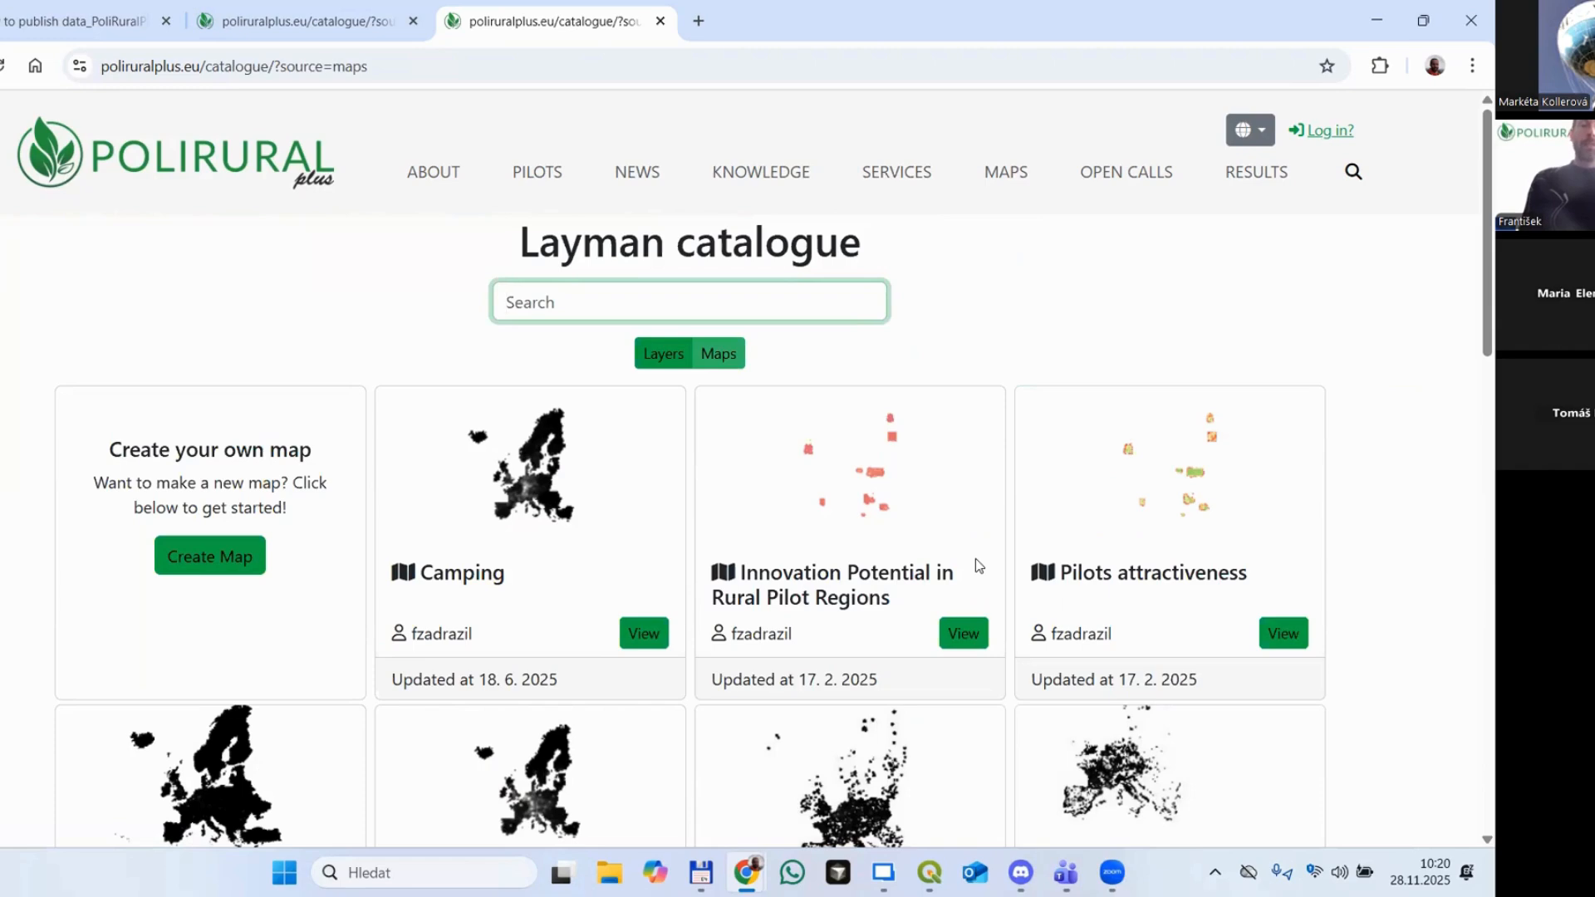
{"action": "scroll", "coordinate": [634, 552], "scroll_direction": "down", "scroll_amount": 9}
{"action": "scroll", "coordinate": [850, 570], "scroll_direction": "up", "scroll_amount": 4}
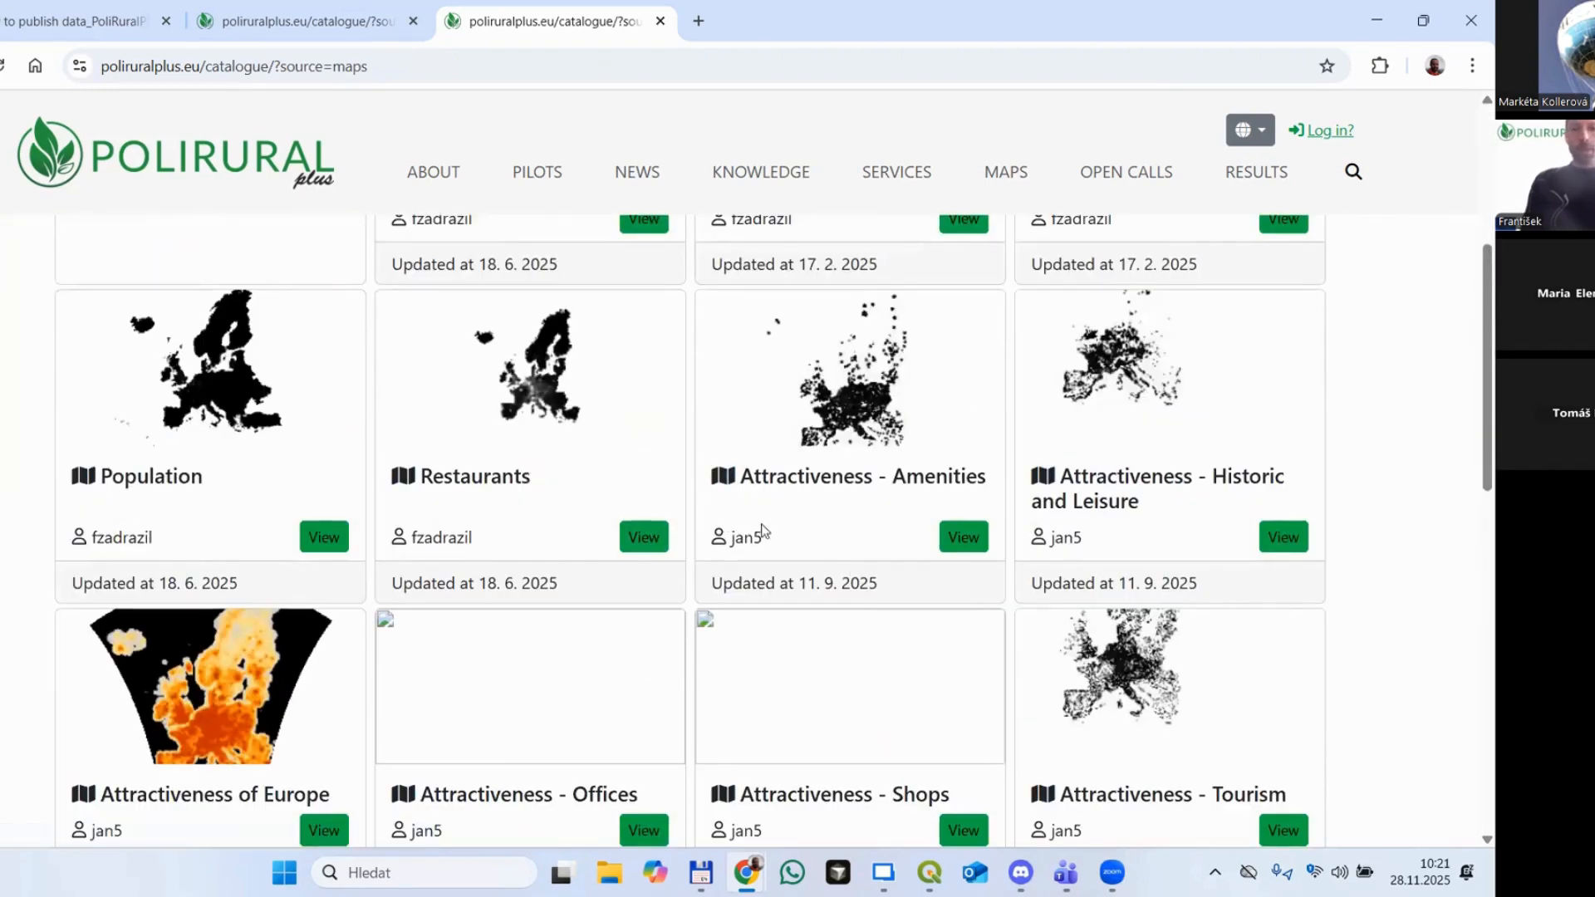
Step: Start creating a new map from the Create your own map entry in the Layman catalogue
{"action": "scroll", "coordinate": [768, 535], "scroll_direction": "up", "scroll_amount": 3}
{"action": "scroll", "coordinate": [768, 535], "scroll_direction": "up", "scroll_amount": 2}
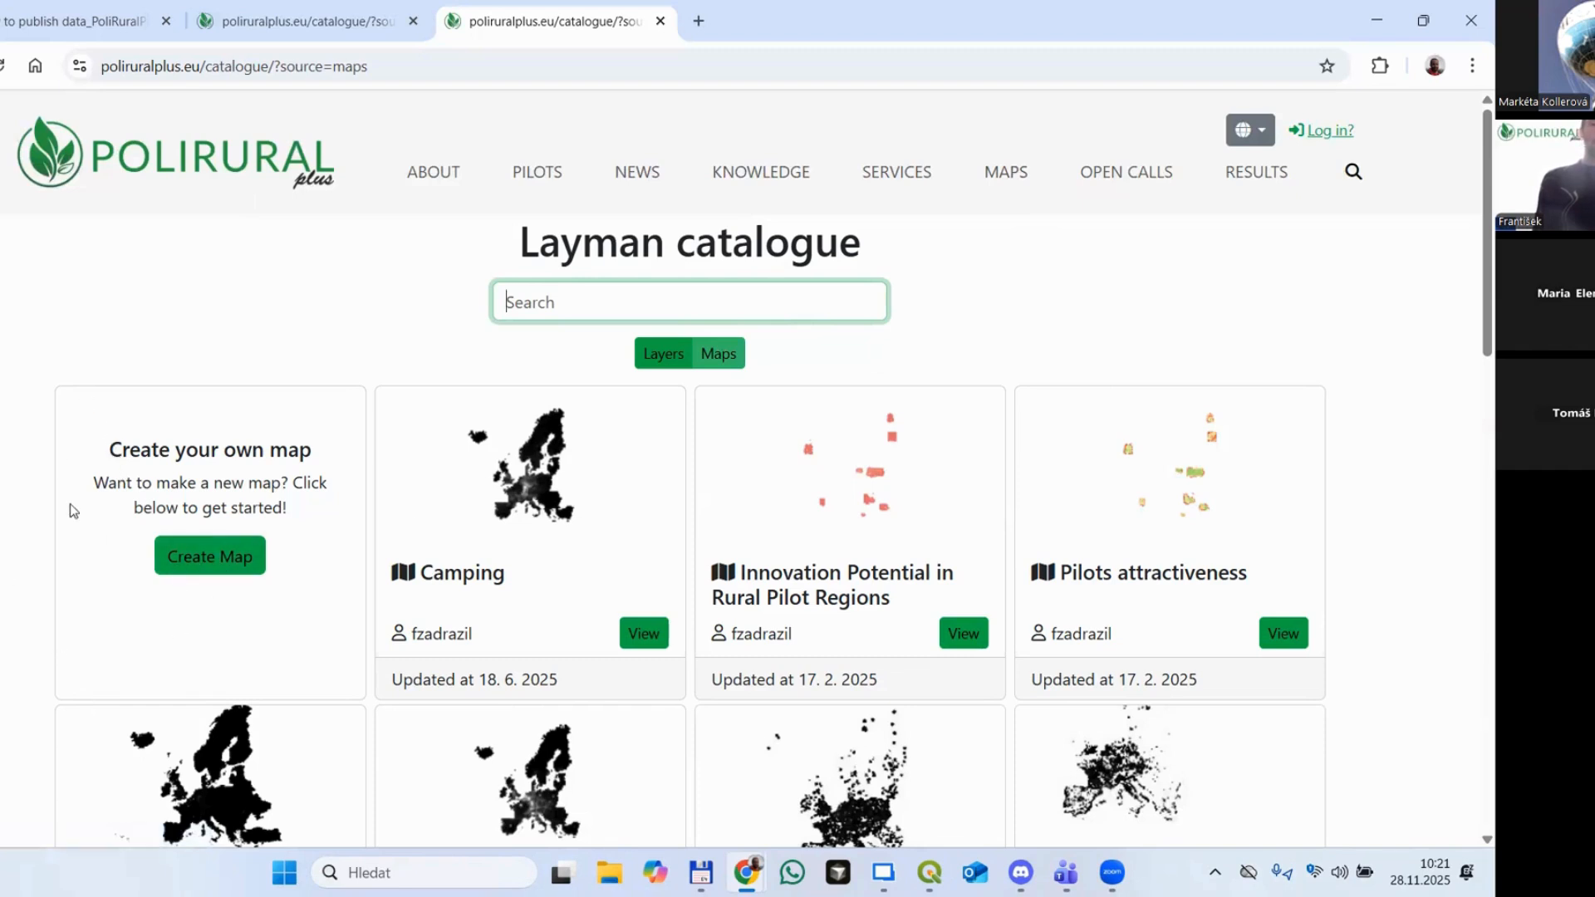
{"action": "left_click_drag", "start_coordinate": [99, 453], "coordinate": [325, 524]}
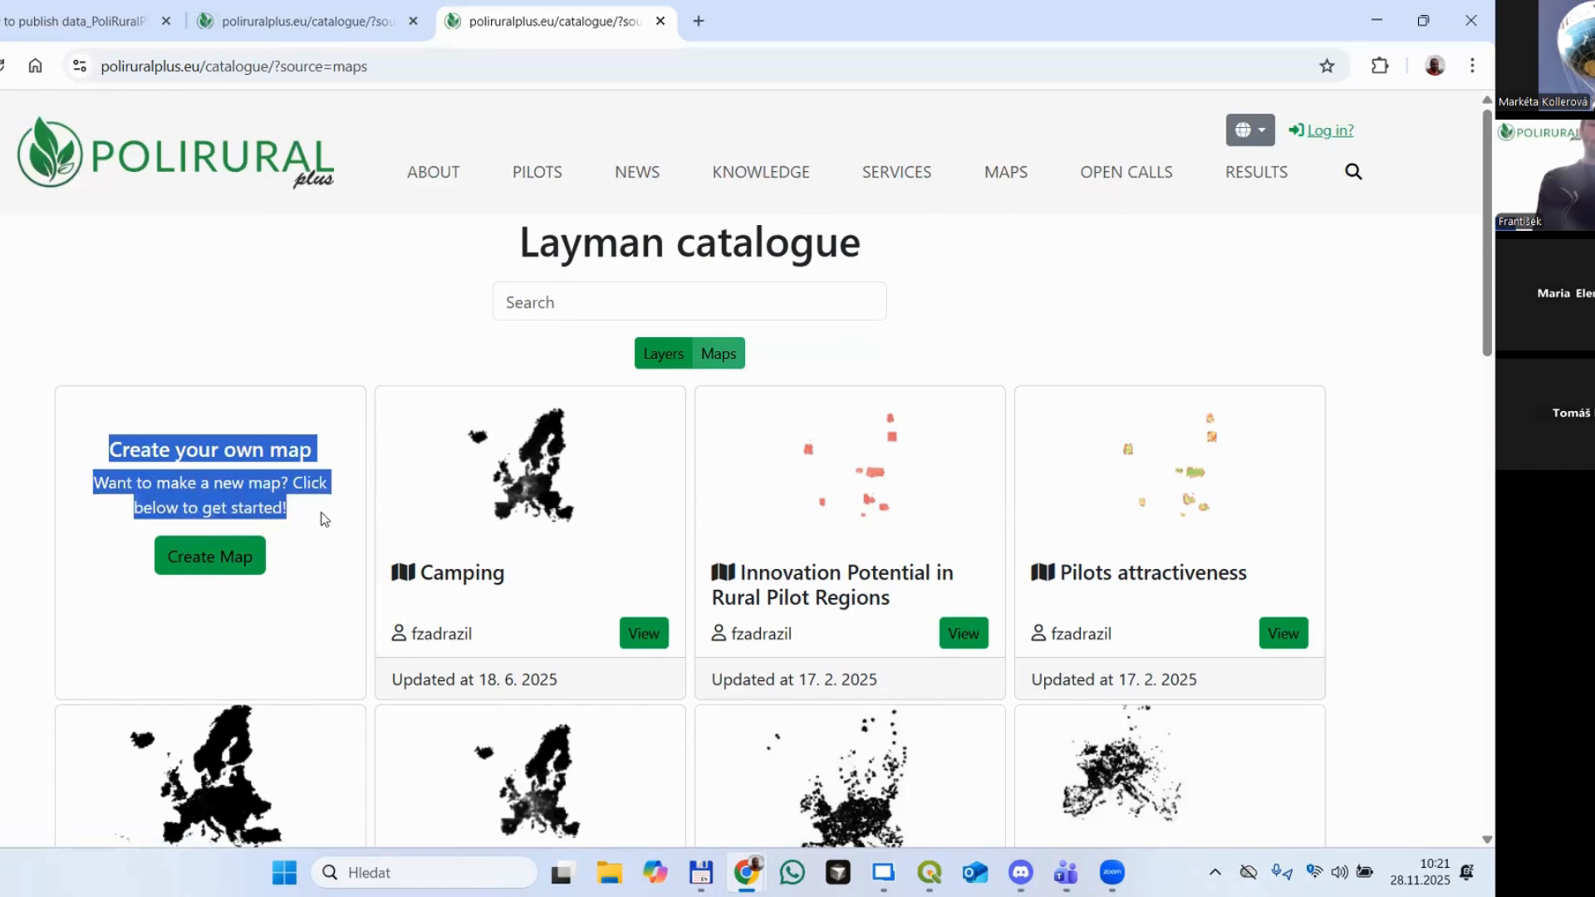
{"action": "left_click", "coordinate": [323, 519]}
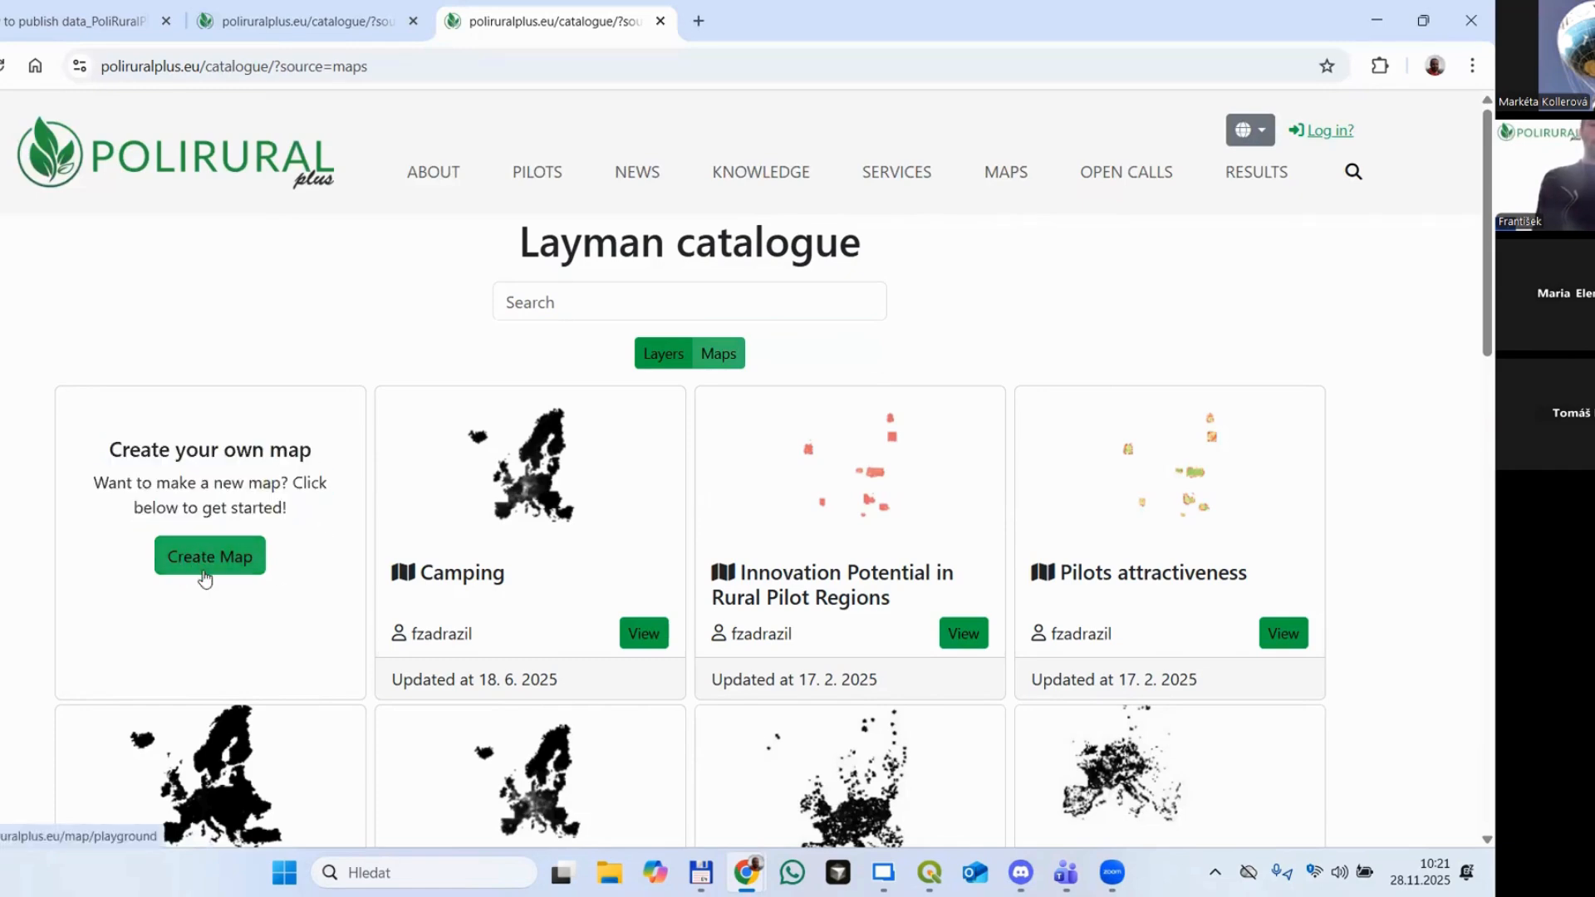
{"action": "left_click", "coordinate": [206, 576]}
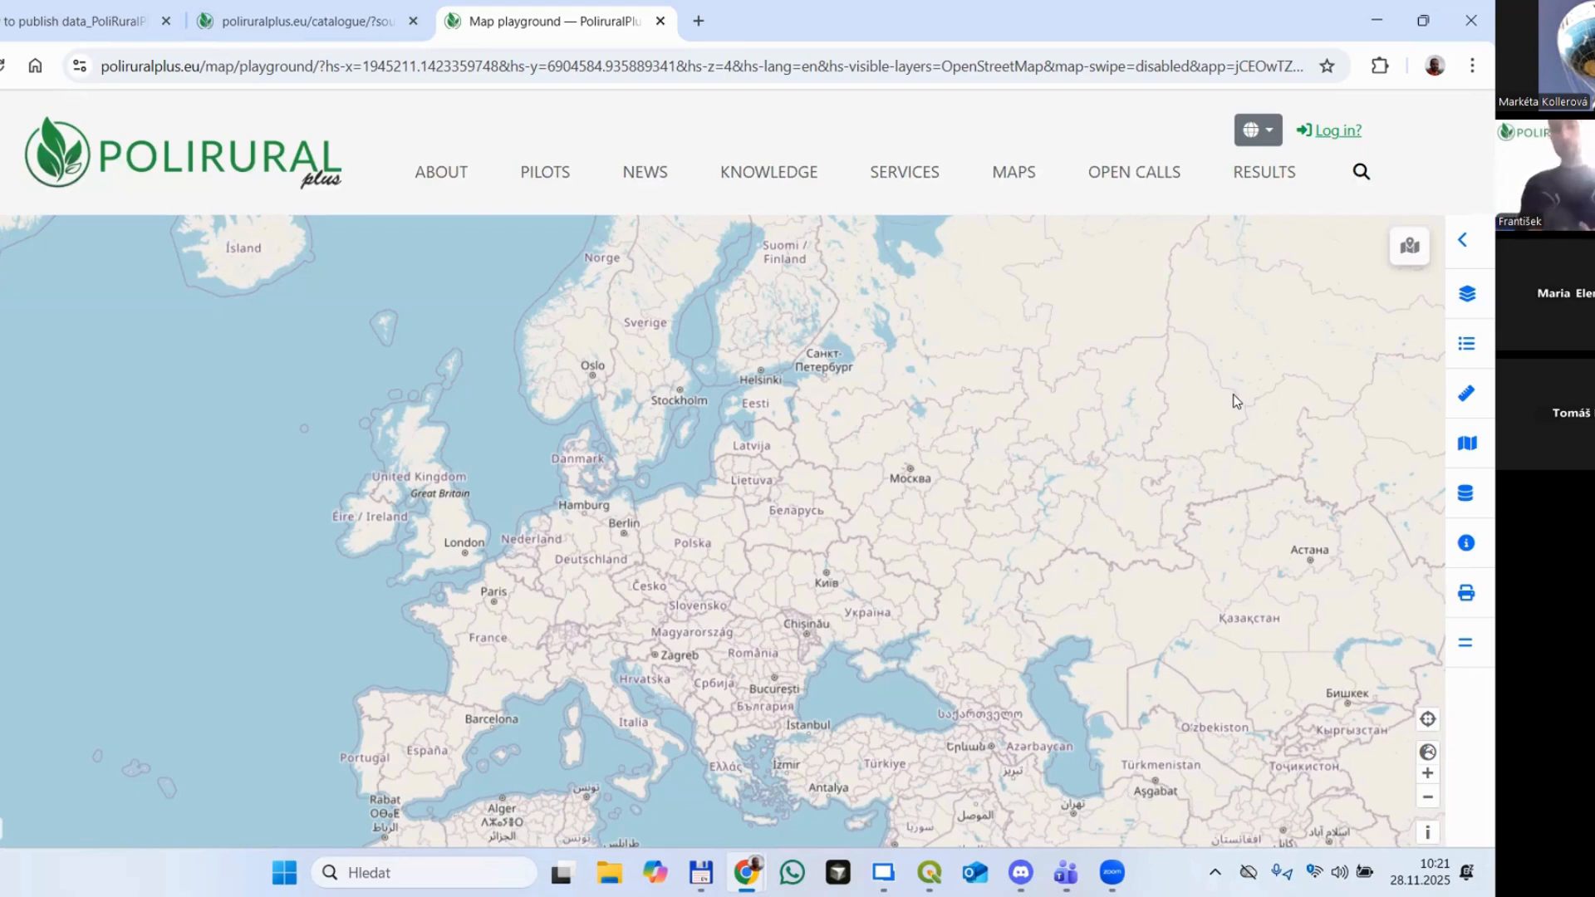
Step: Open the Attractiveness - Offices composition from the map compositions and inspect it on the map
{"action": "left_click", "coordinate": [1463, 240]}
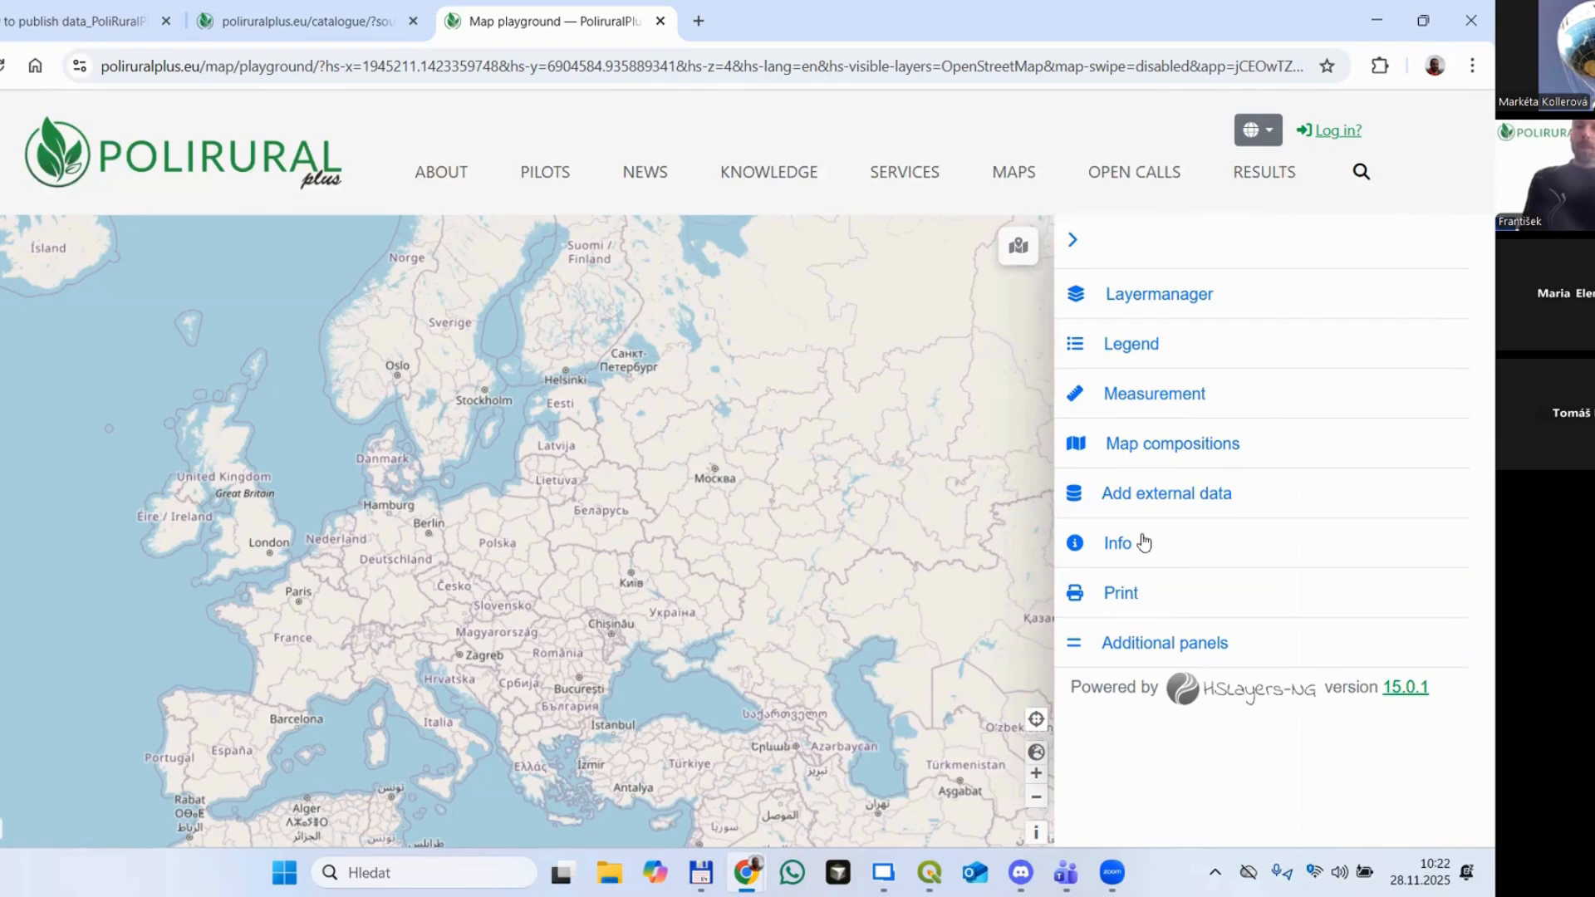
{"action": "left_click", "coordinate": [1161, 447]}
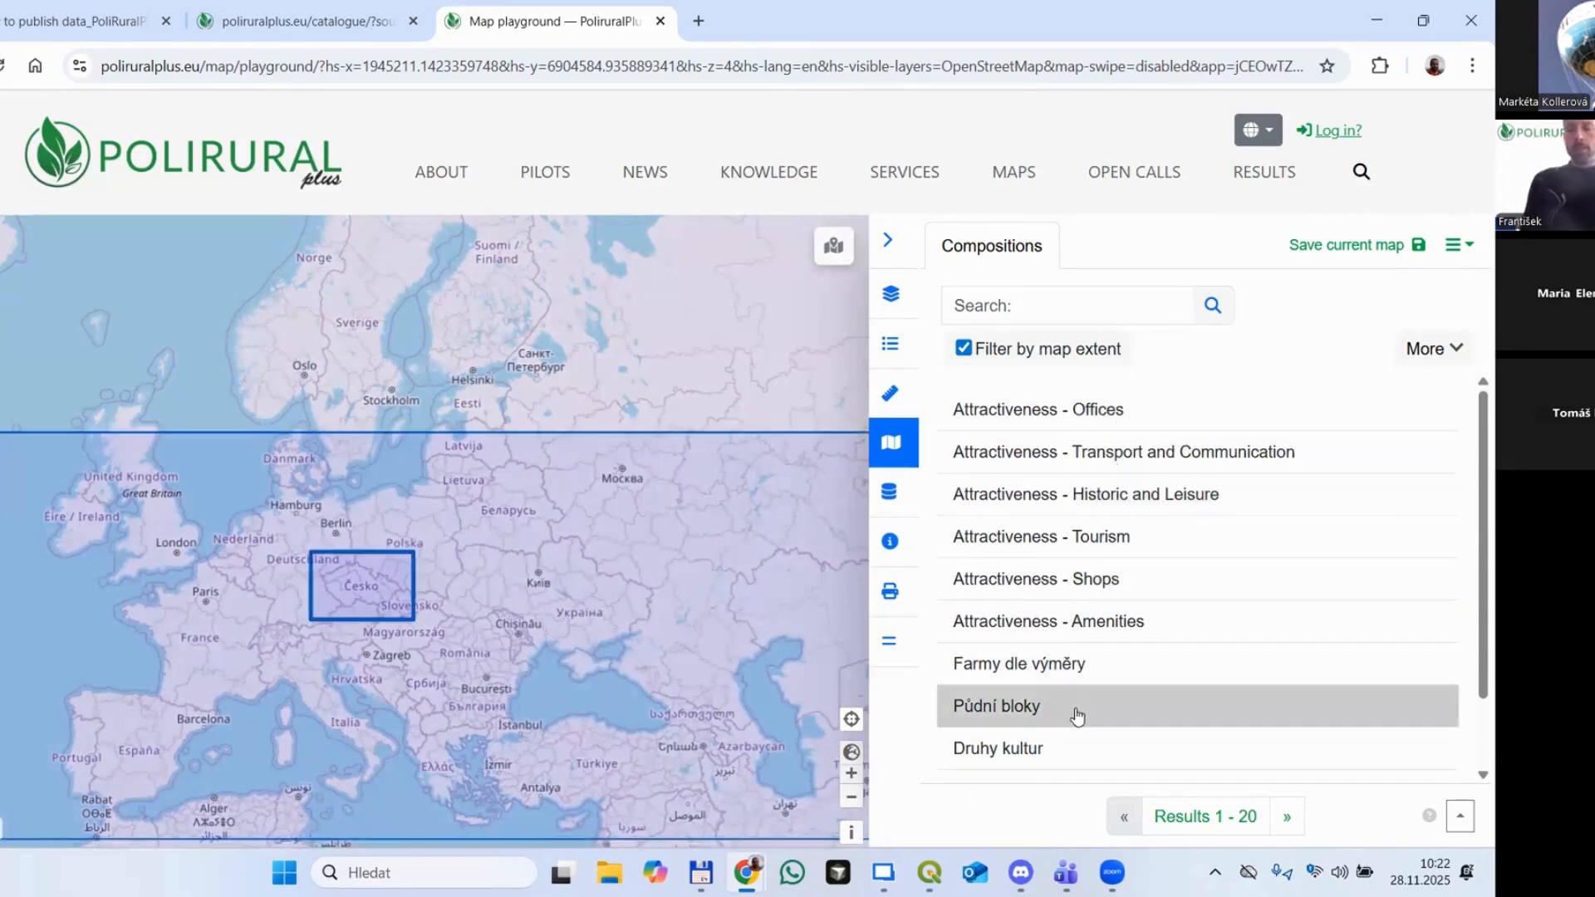
{"action": "scroll", "coordinate": [1124, 577], "scroll_direction": "down", "scroll_amount": 2}
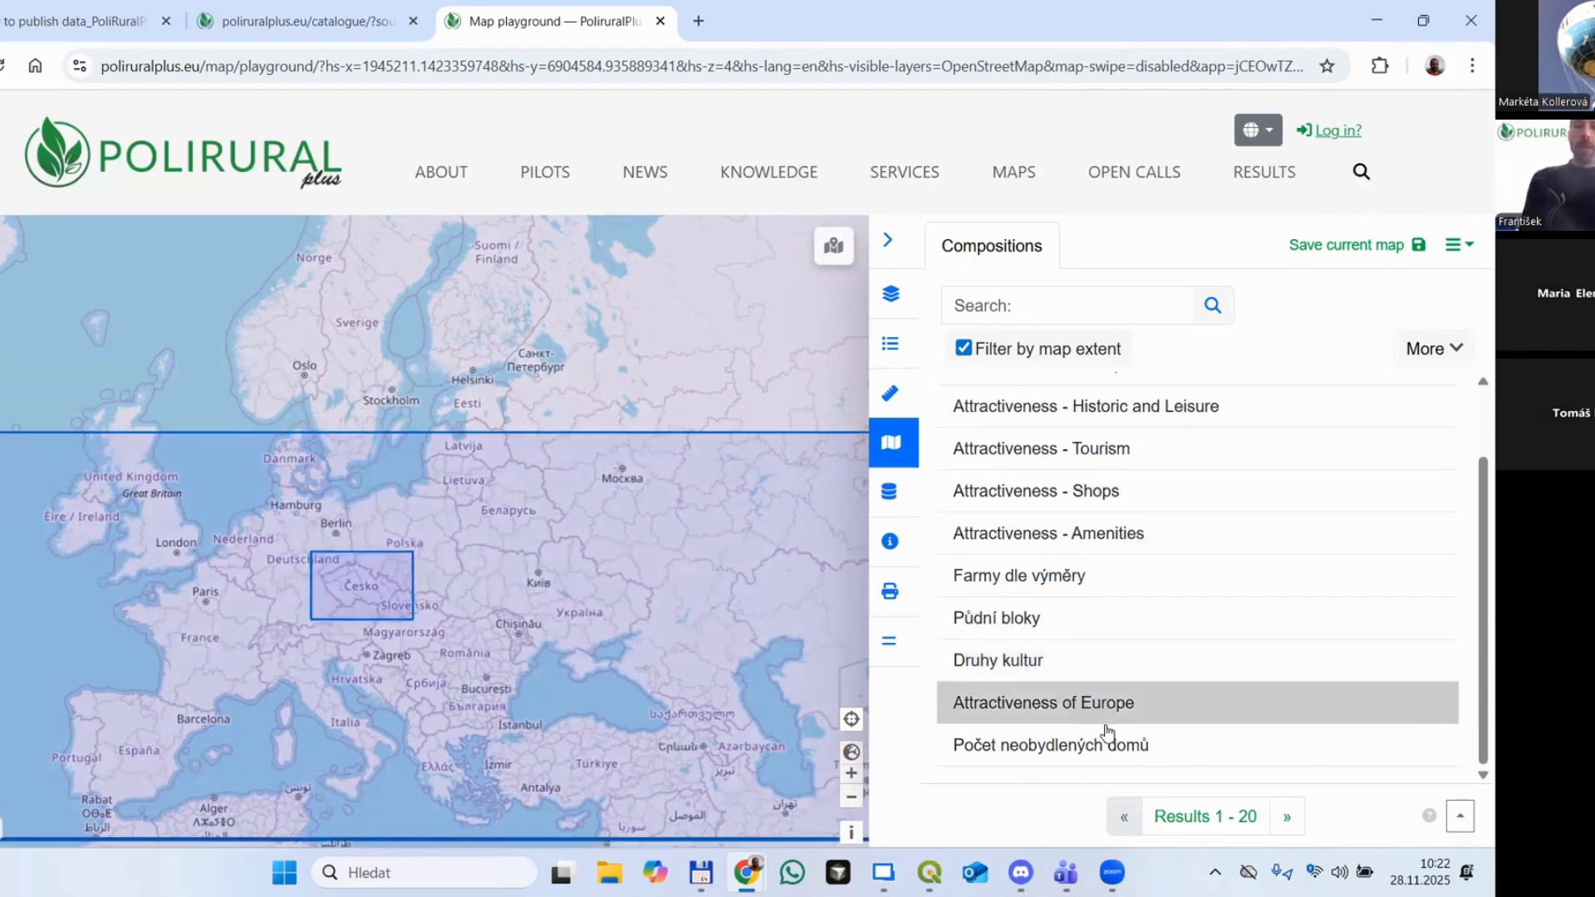
{"action": "scroll", "coordinate": [1142, 718], "scroll_direction": "up", "scroll_amount": 2}
{"action": "scroll", "coordinate": [1134, 582], "scroll_direction": "up", "scroll_amount": 1}
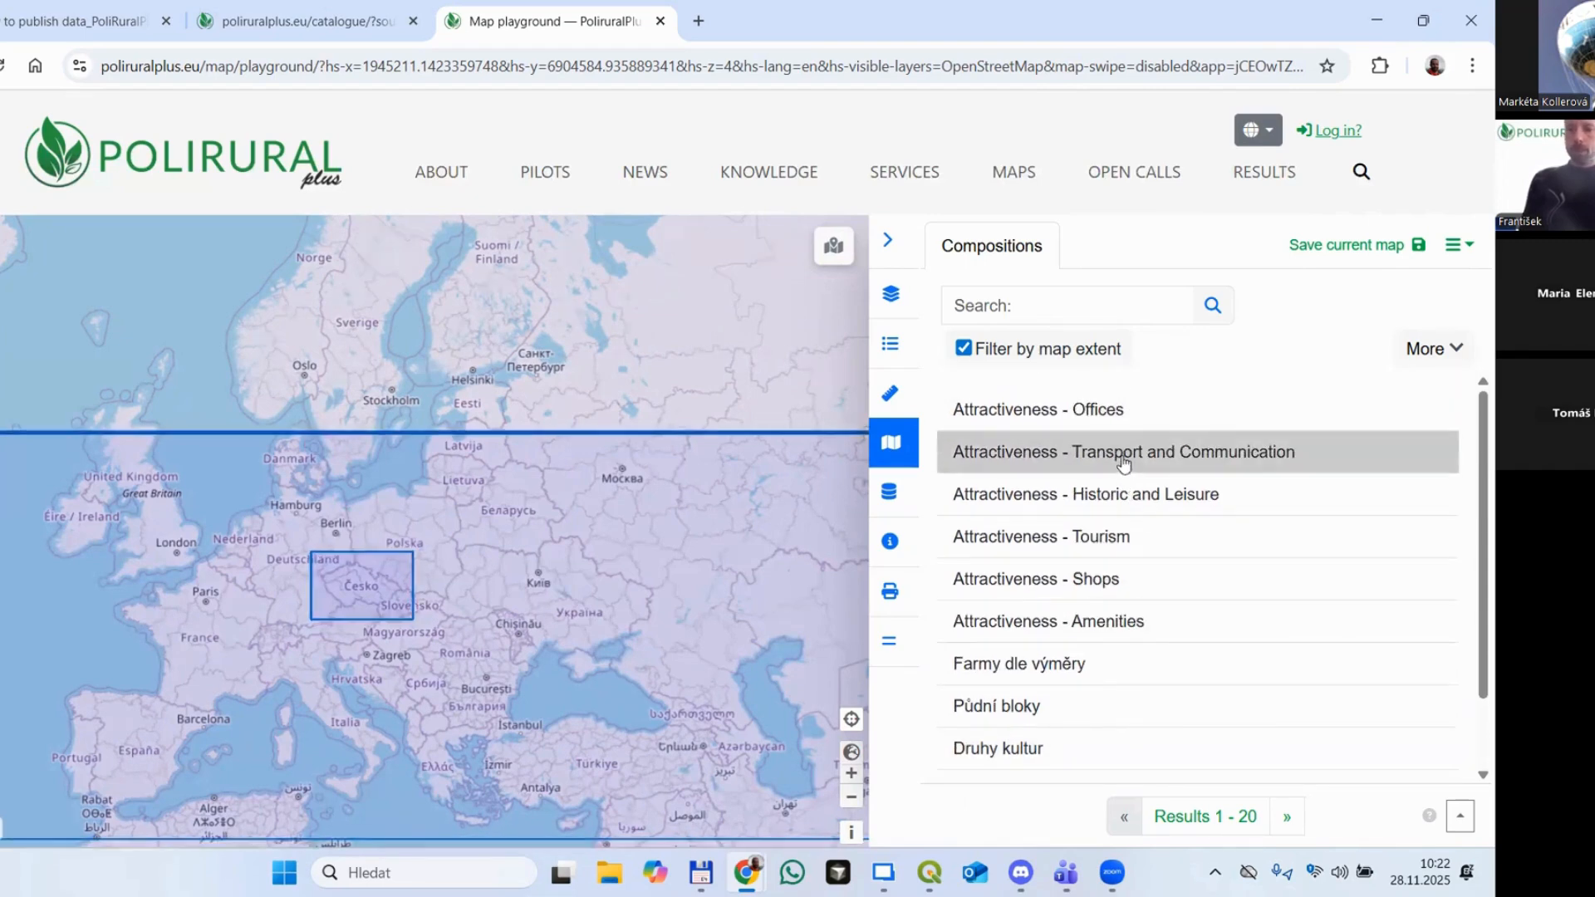
{"action": "left_click", "coordinate": [1126, 418]}
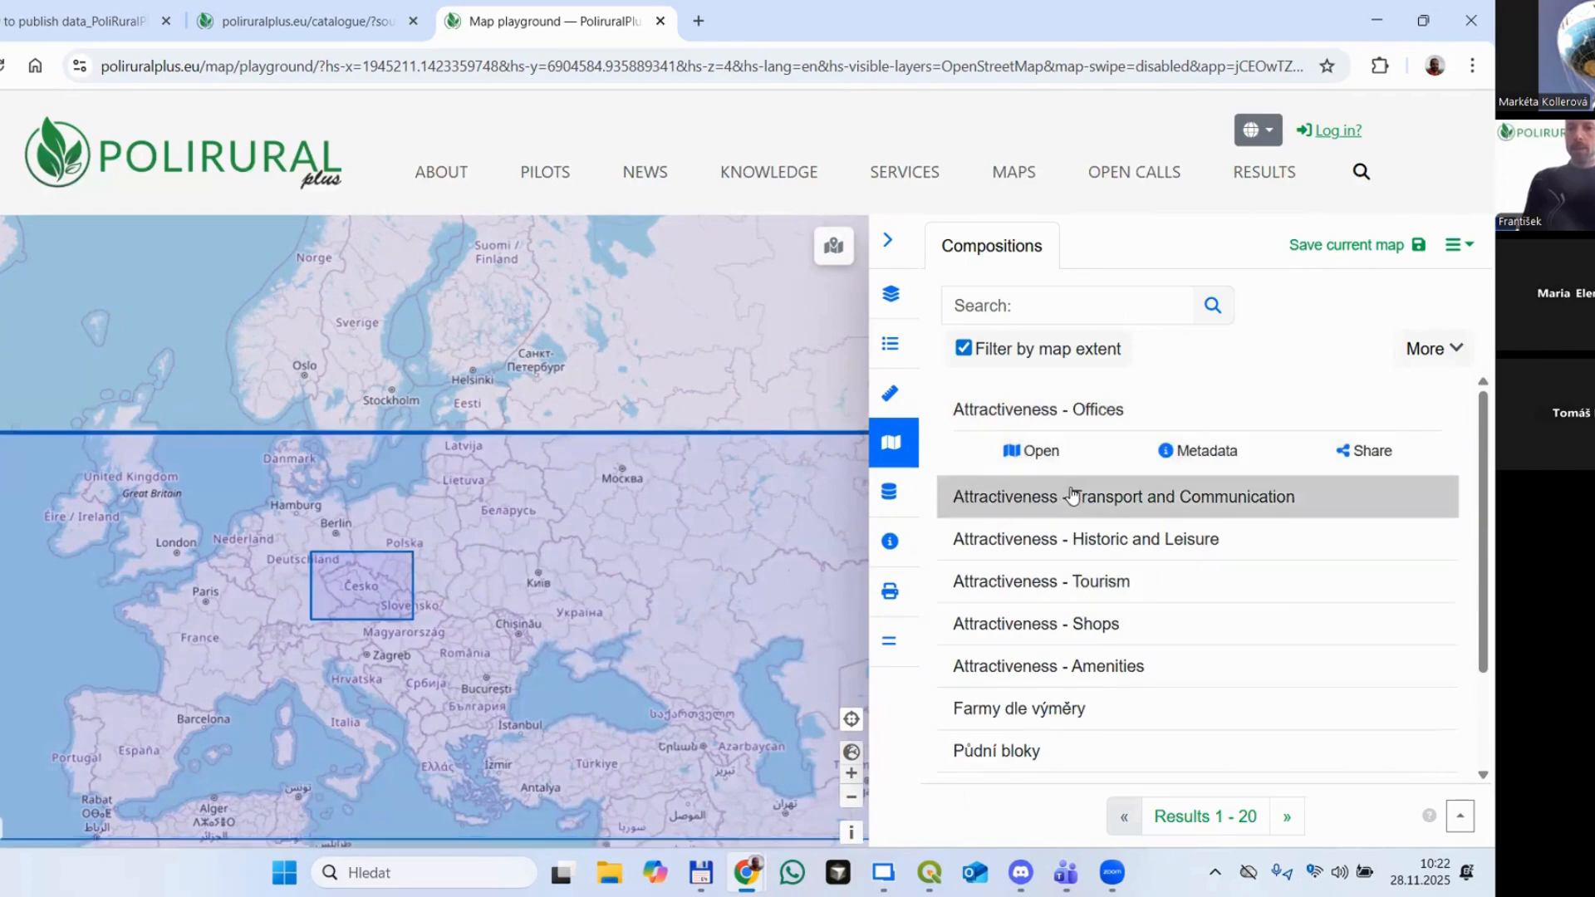
{"action": "left_click", "coordinate": [1043, 452]}
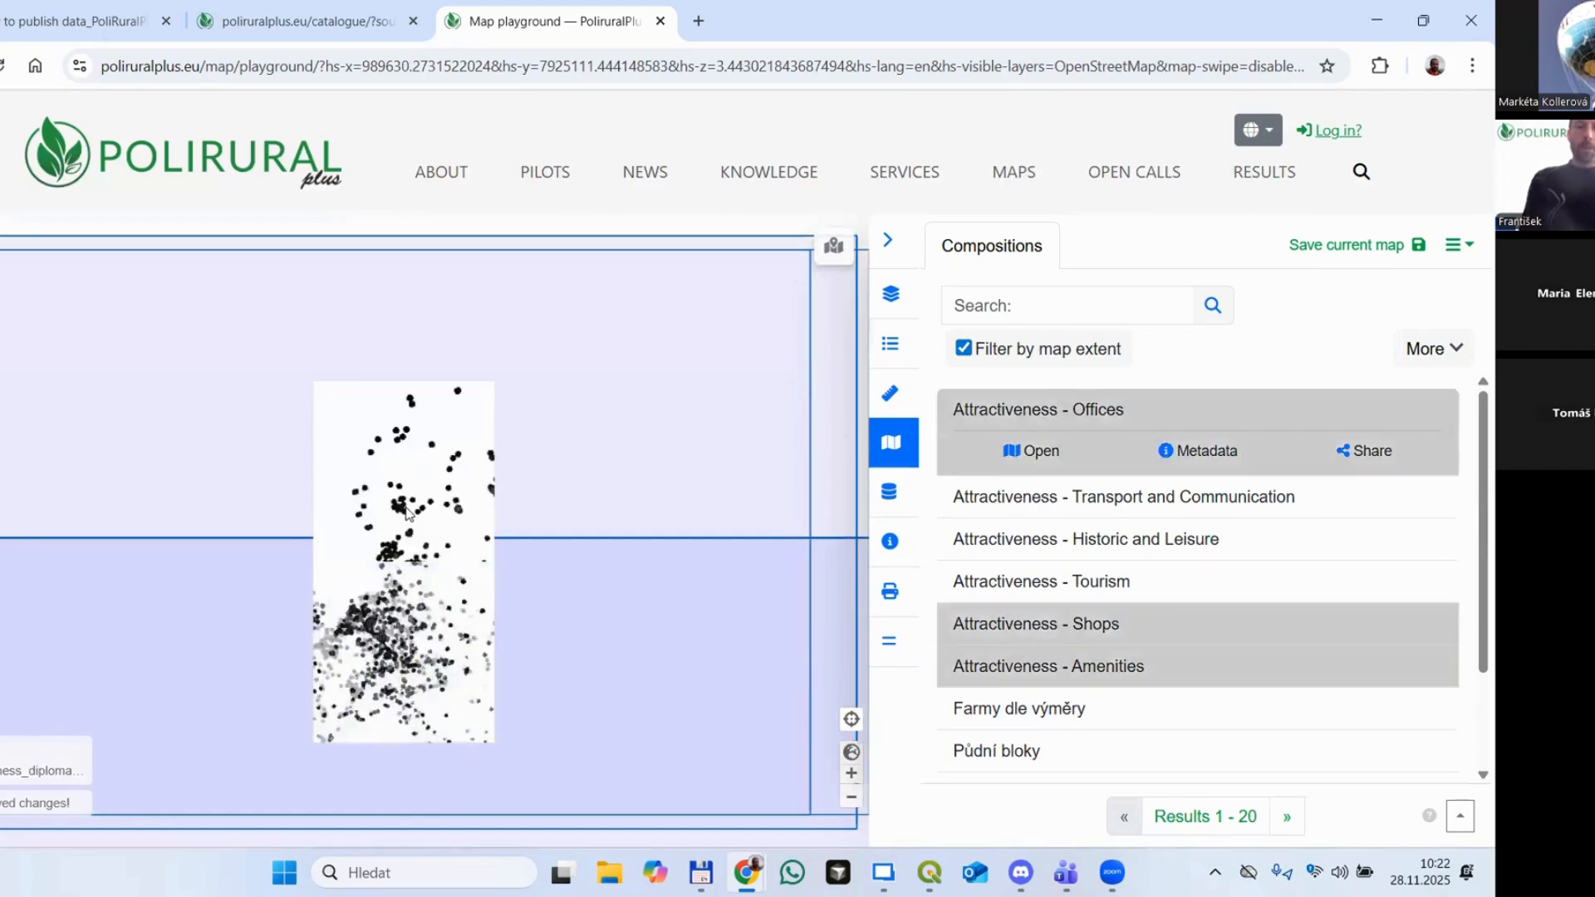
{"action": "scroll", "coordinate": [407, 615], "scroll_direction": "up", "scroll_amount": 2}
{"action": "scroll", "coordinate": [407, 619], "scroll_direction": "up", "scroll_amount": 2}
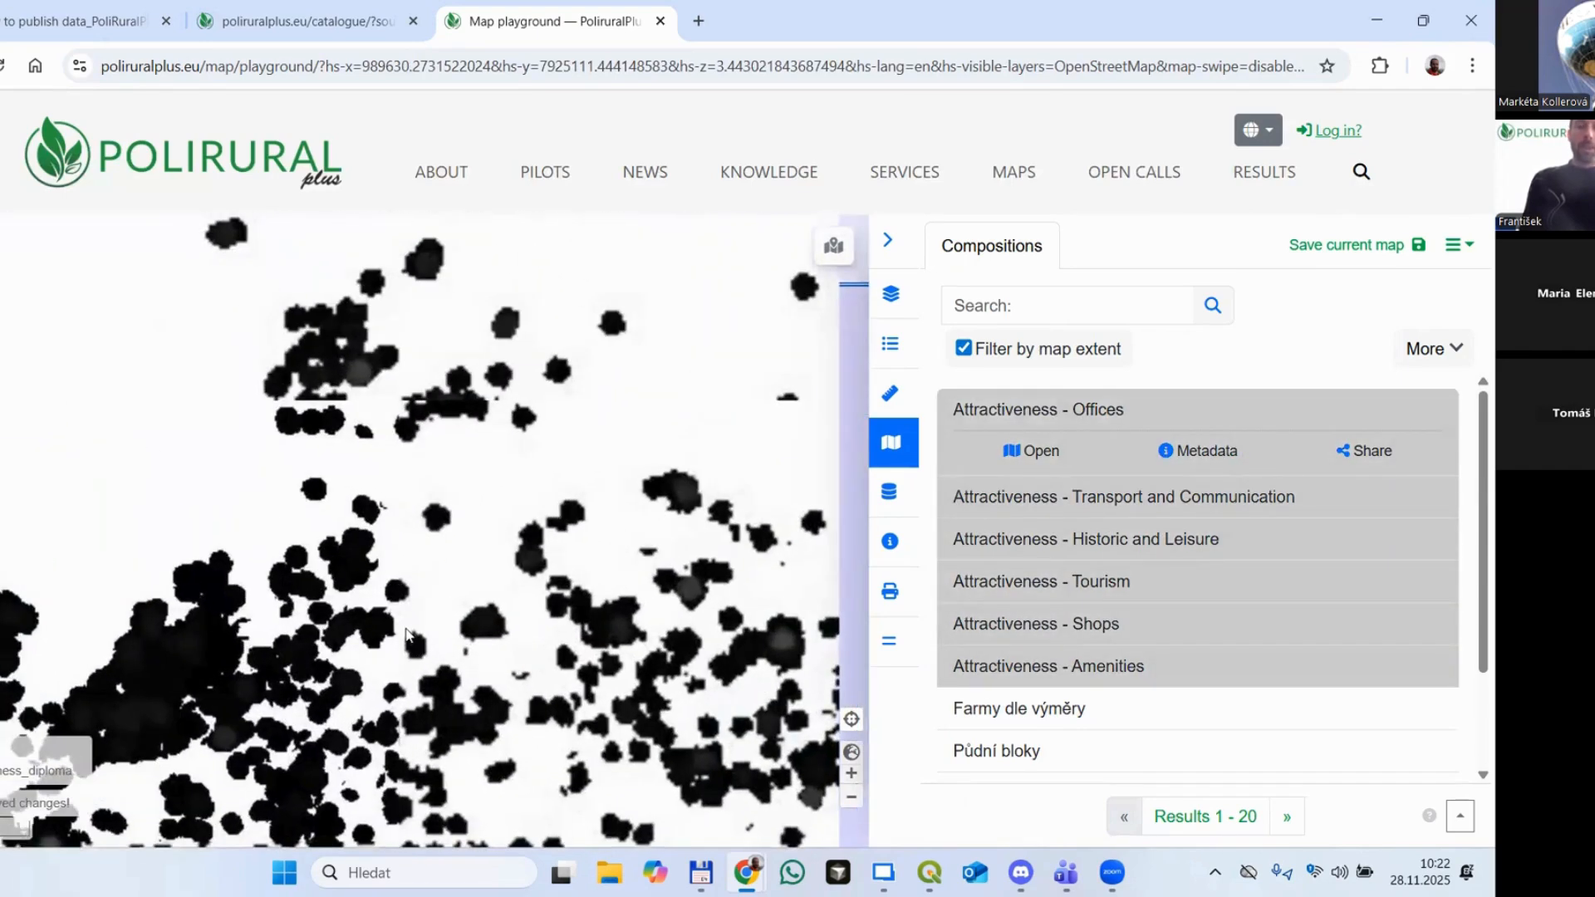
{"action": "scroll", "coordinate": [407, 619], "scroll_direction": "down", "scroll_amount": 3}
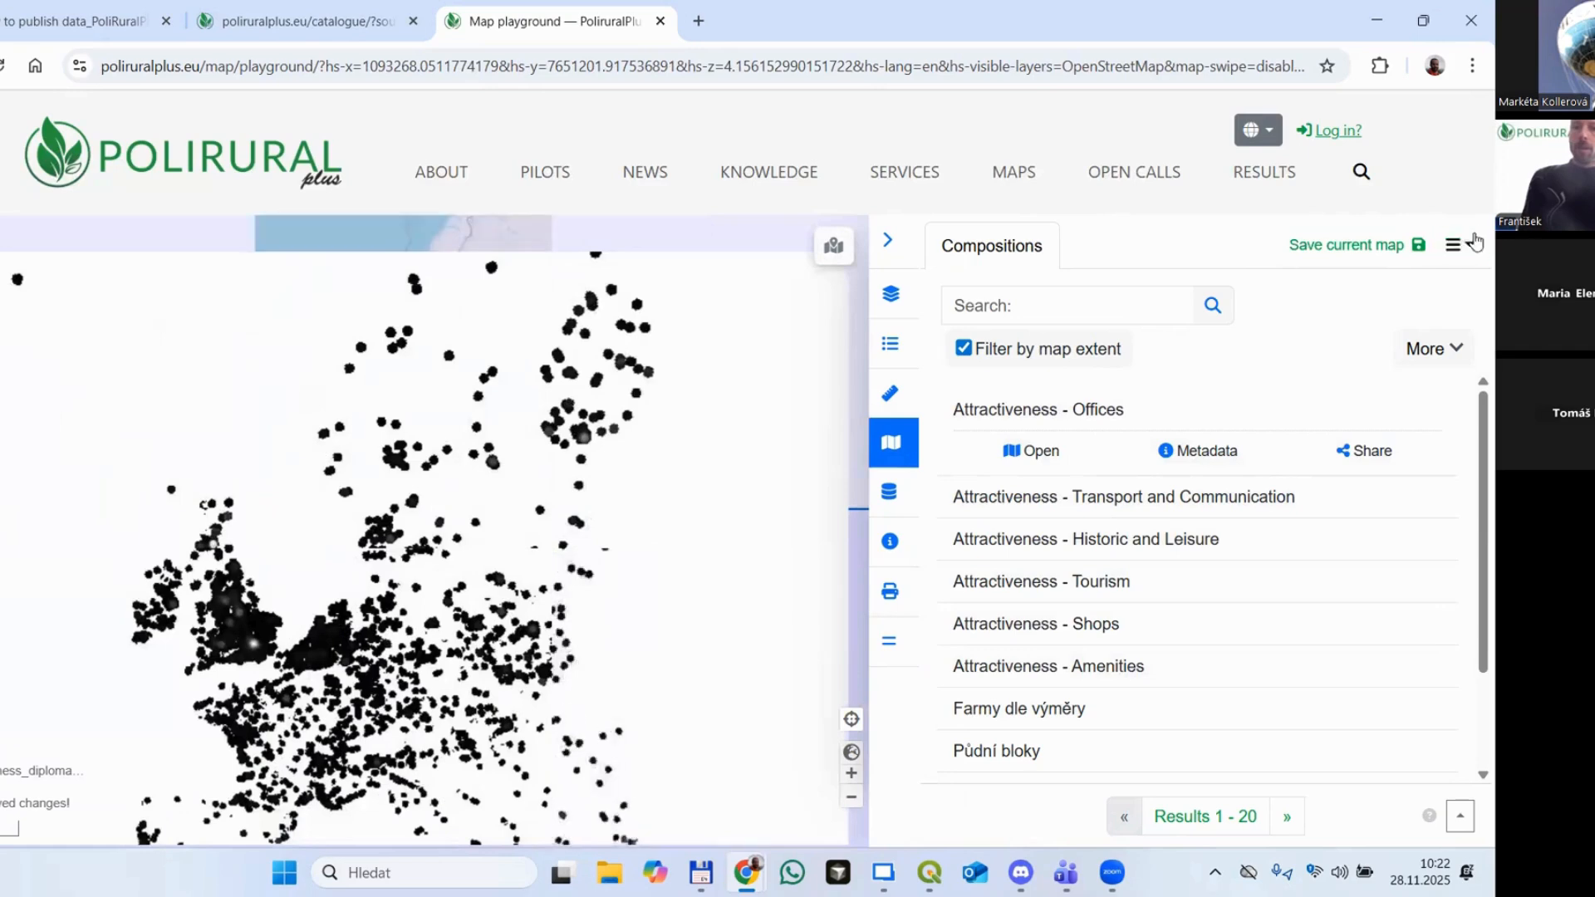
Step: Leave the opened composition and create a fresh empty map from the website's catalogue of maps
{"action": "left_click", "coordinate": [1460, 245]}
{"action": "left_click", "coordinate": [1358, 288]}
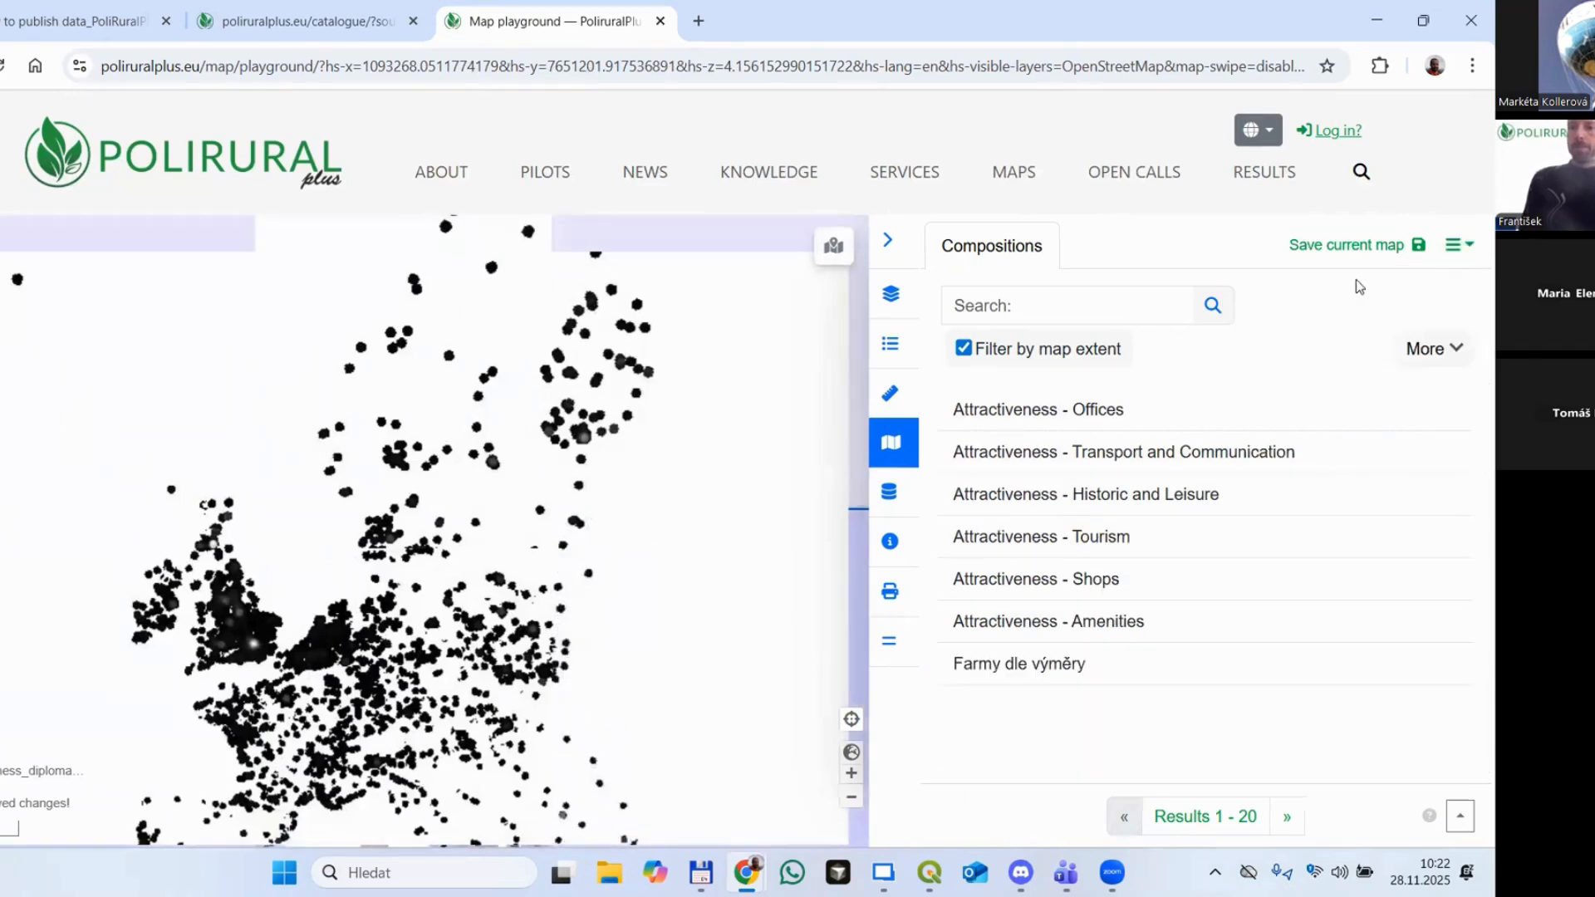
{"action": "left_click", "coordinate": [1012, 173]}
{"action": "left_click", "coordinate": [253, 569]}
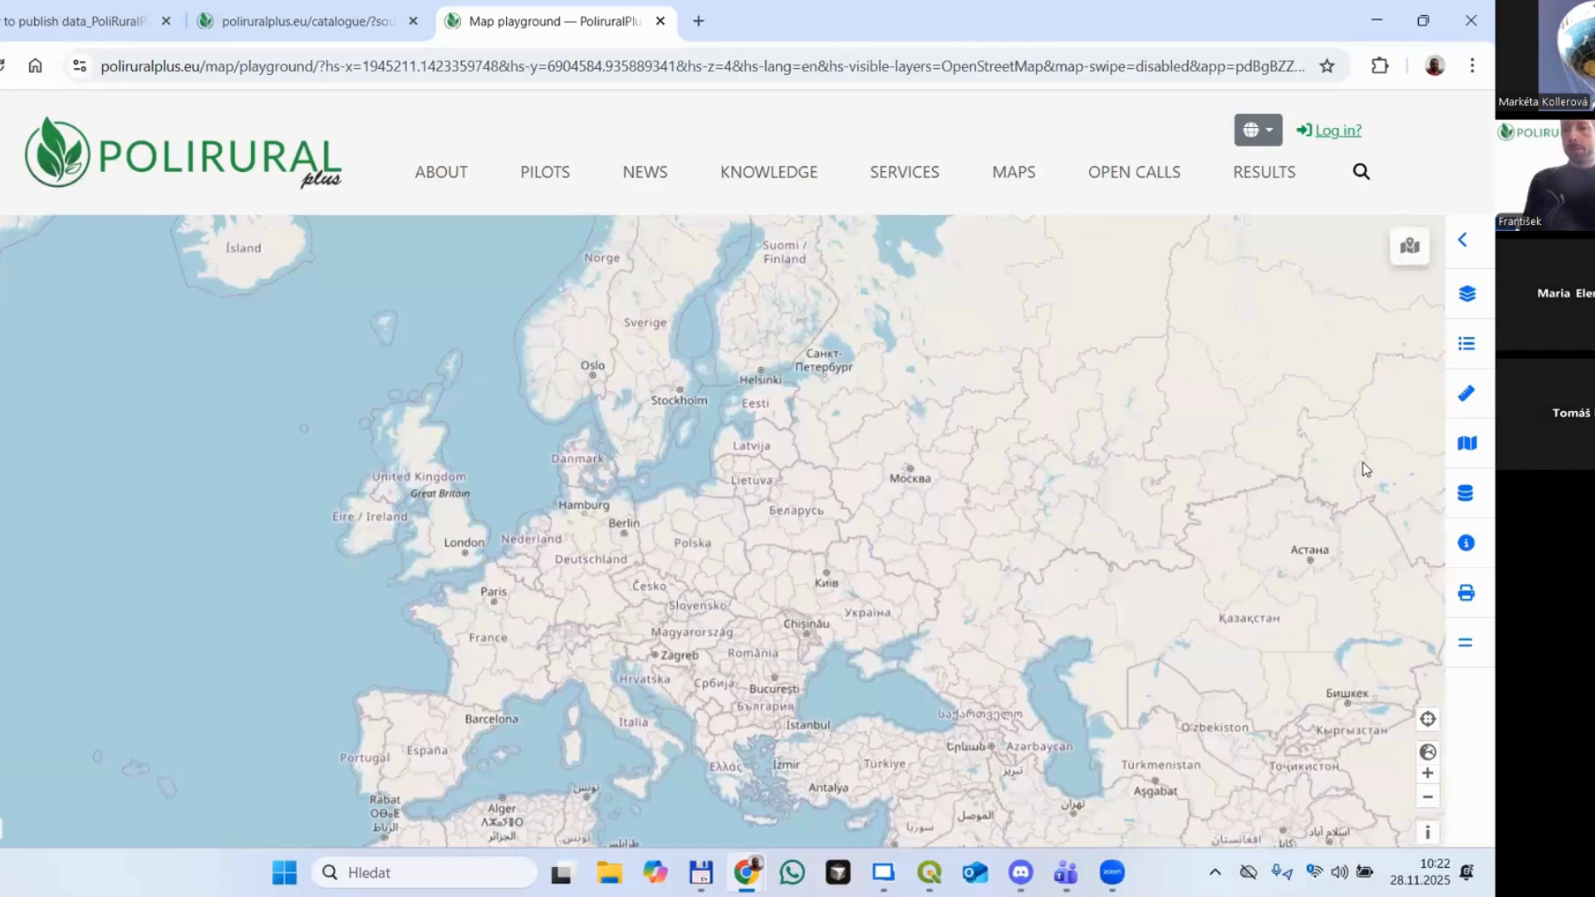
Step: Find the Czech-Bavaria innovation potential layer in the external data catalogue and add it to the map
{"action": "left_click", "coordinate": [1465, 238]}
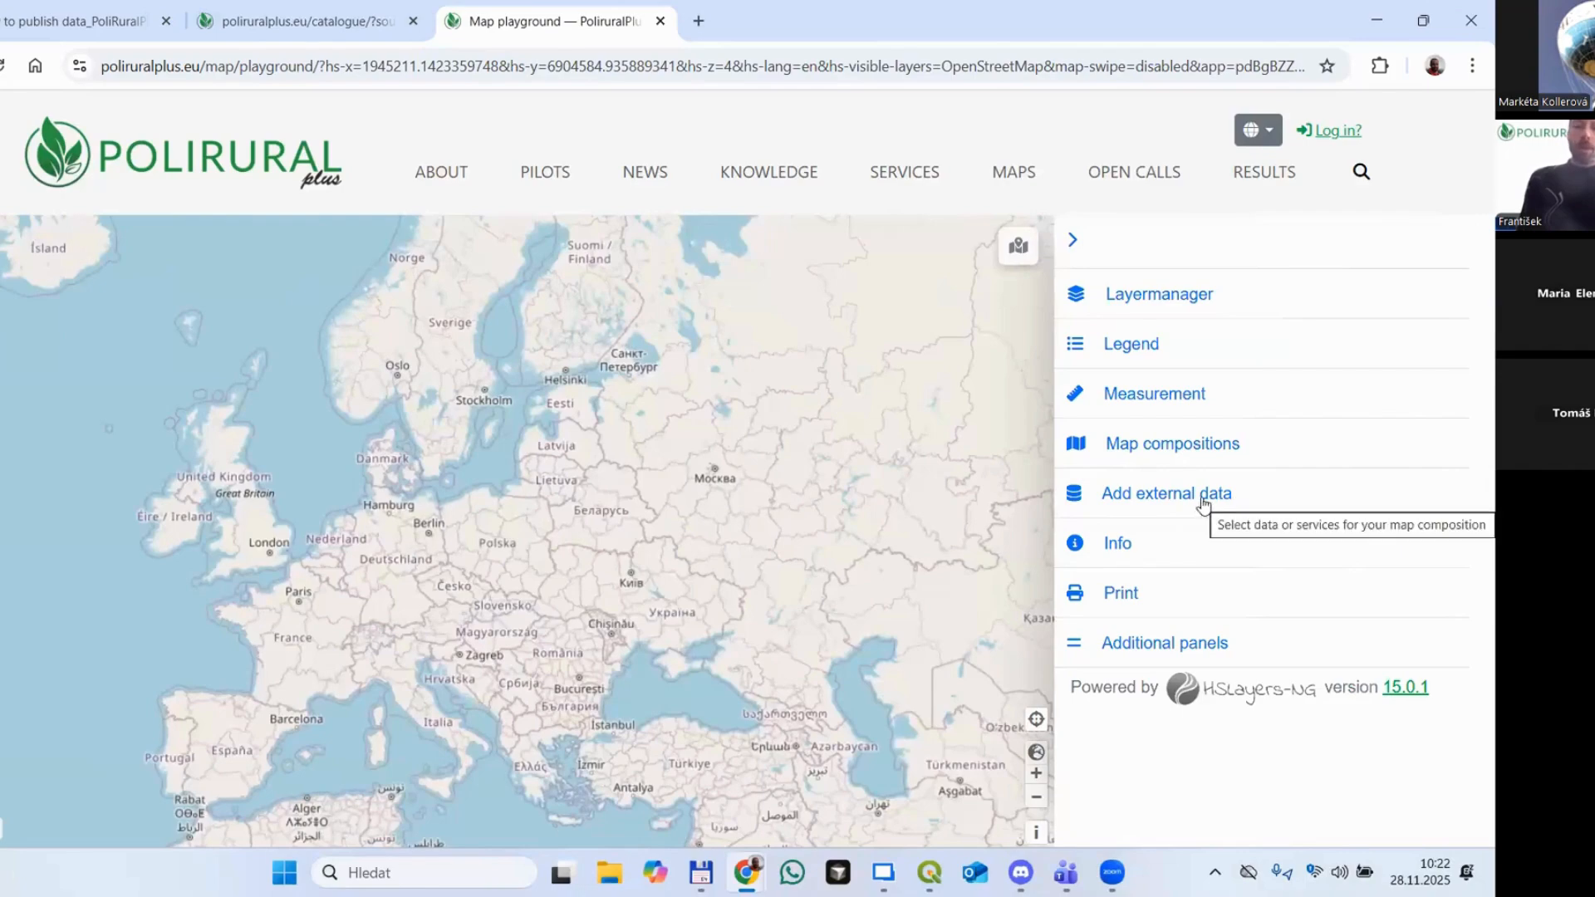
{"action": "left_click", "coordinate": [1159, 497]}
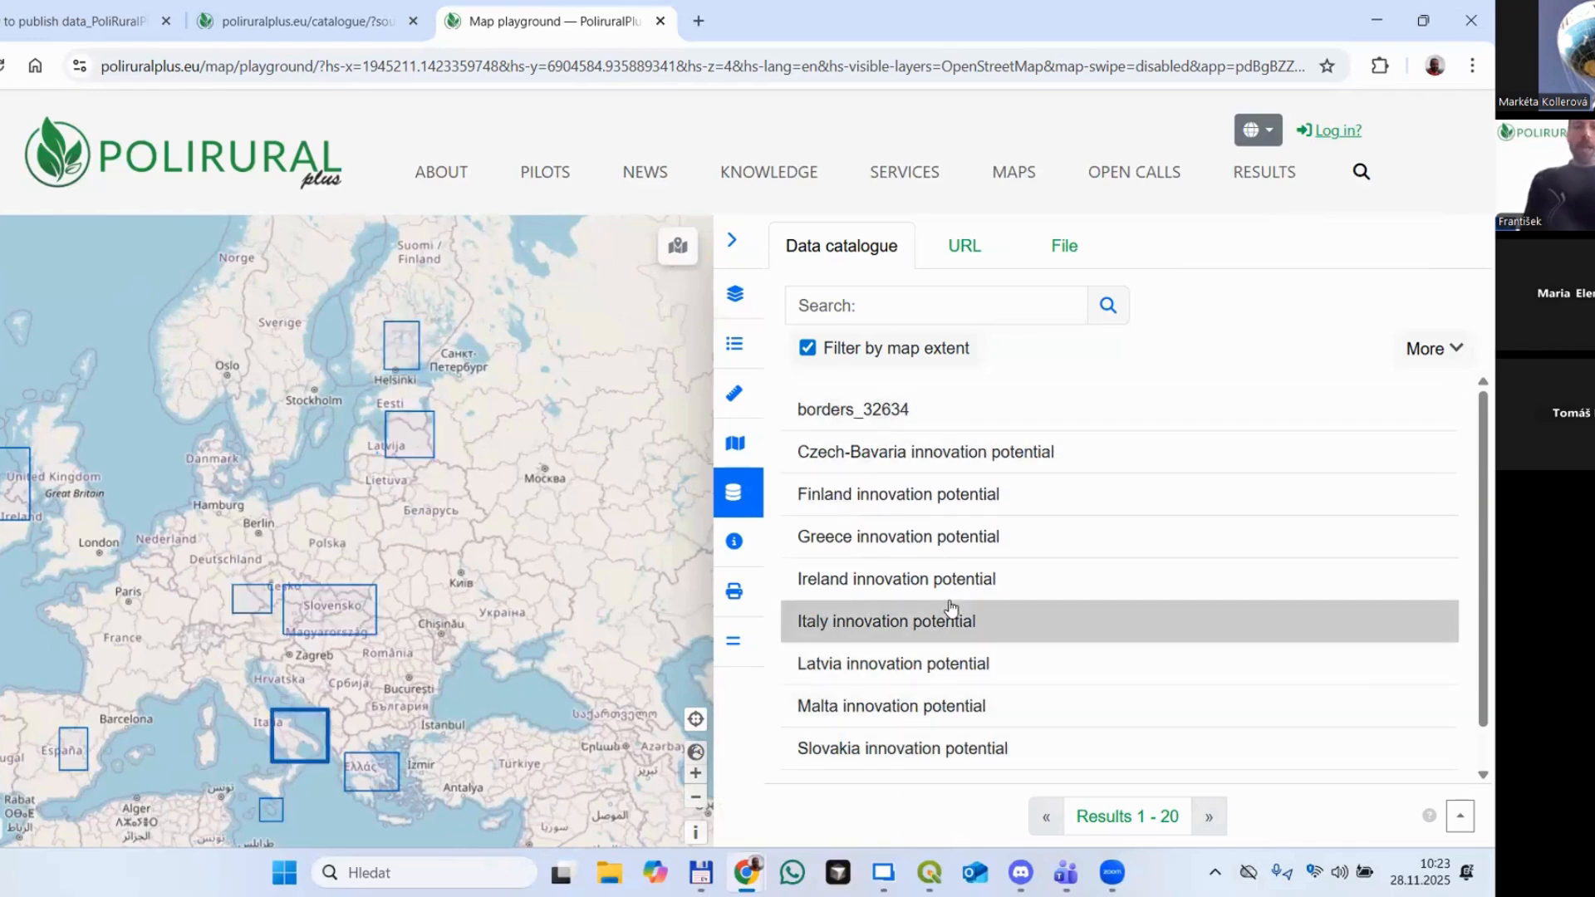
{"action": "scroll", "coordinate": [969, 626], "scroll_direction": "down", "scroll_amount": 1}
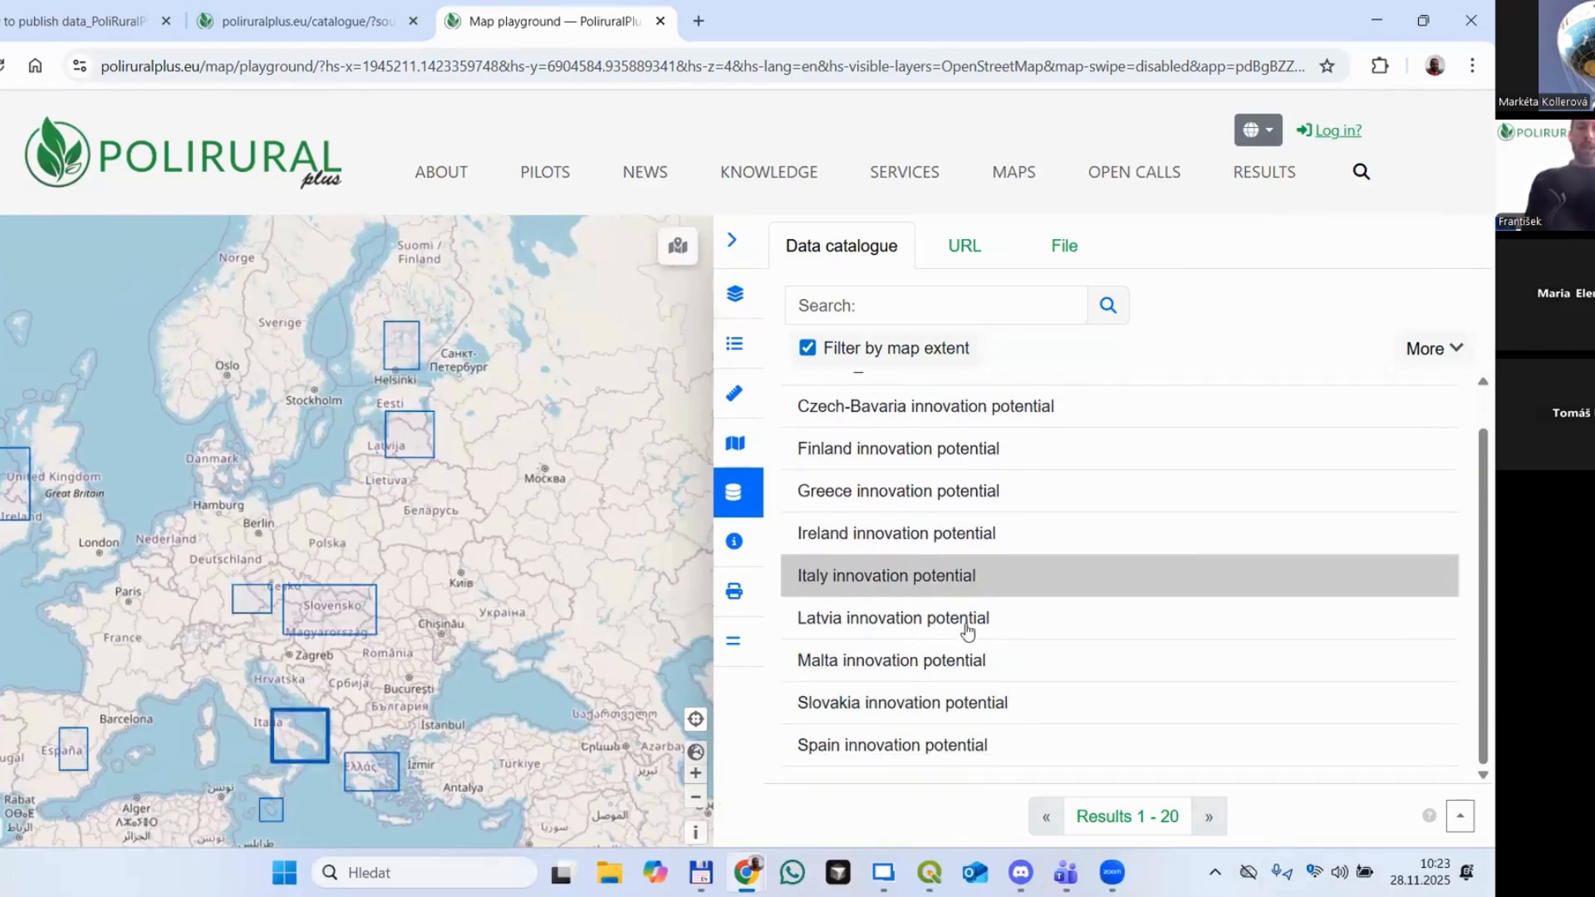
{"action": "scroll", "coordinate": [969, 626], "scroll_direction": "up", "scroll_amount": 1}
{"action": "scroll", "coordinate": [970, 593], "scroll_direction": "down", "scroll_amount": 1}
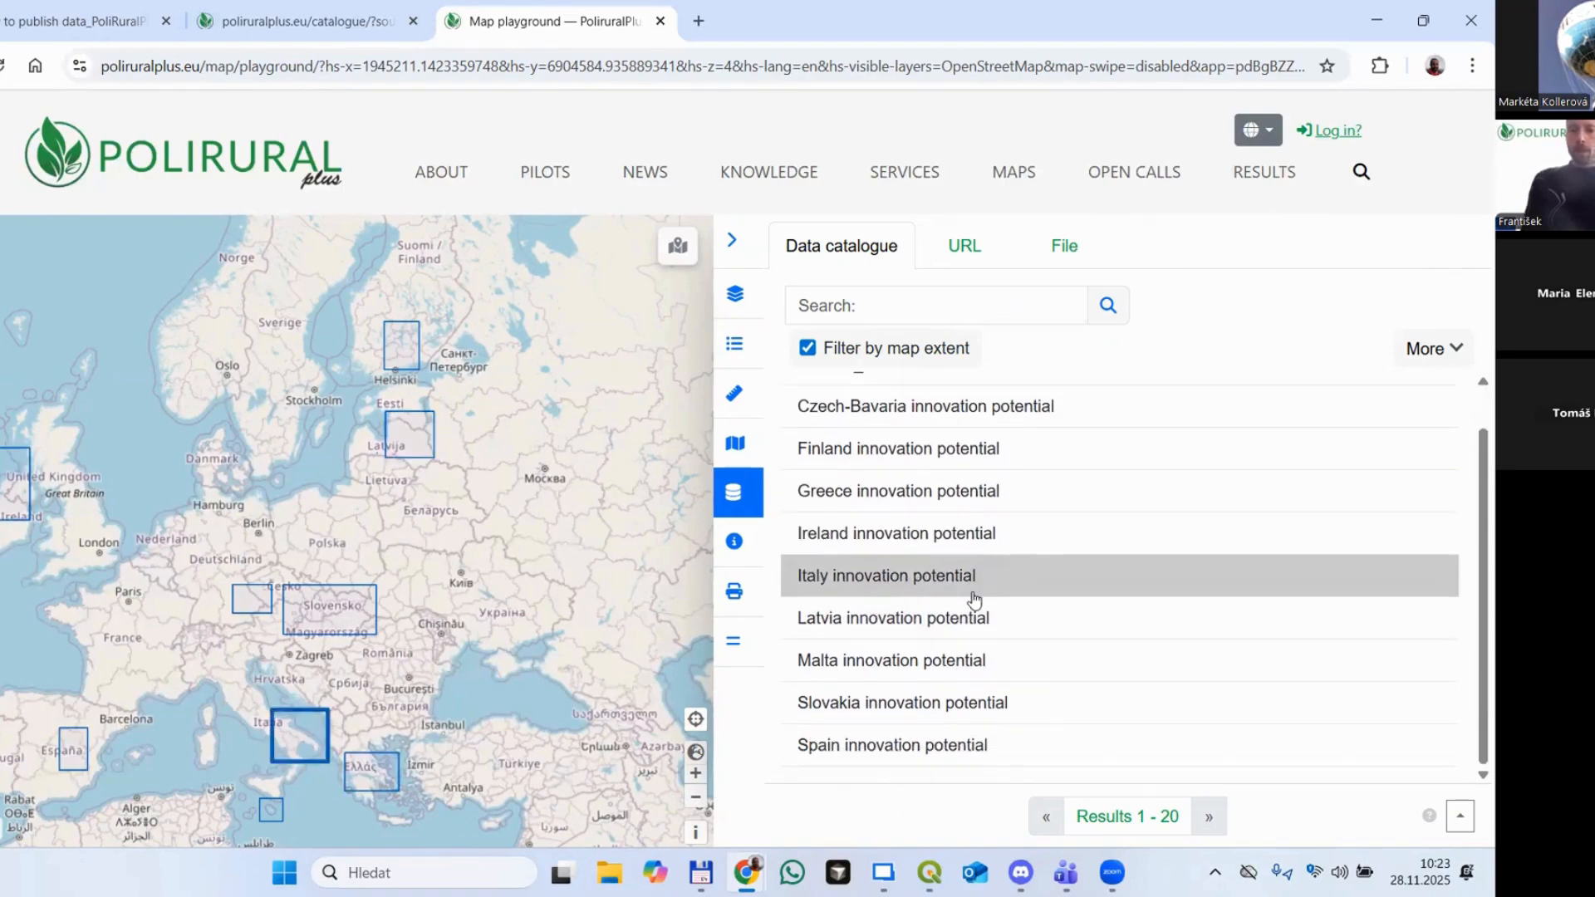
{"action": "scroll", "coordinate": [974, 598], "scroll_direction": "up", "scroll_amount": 1}
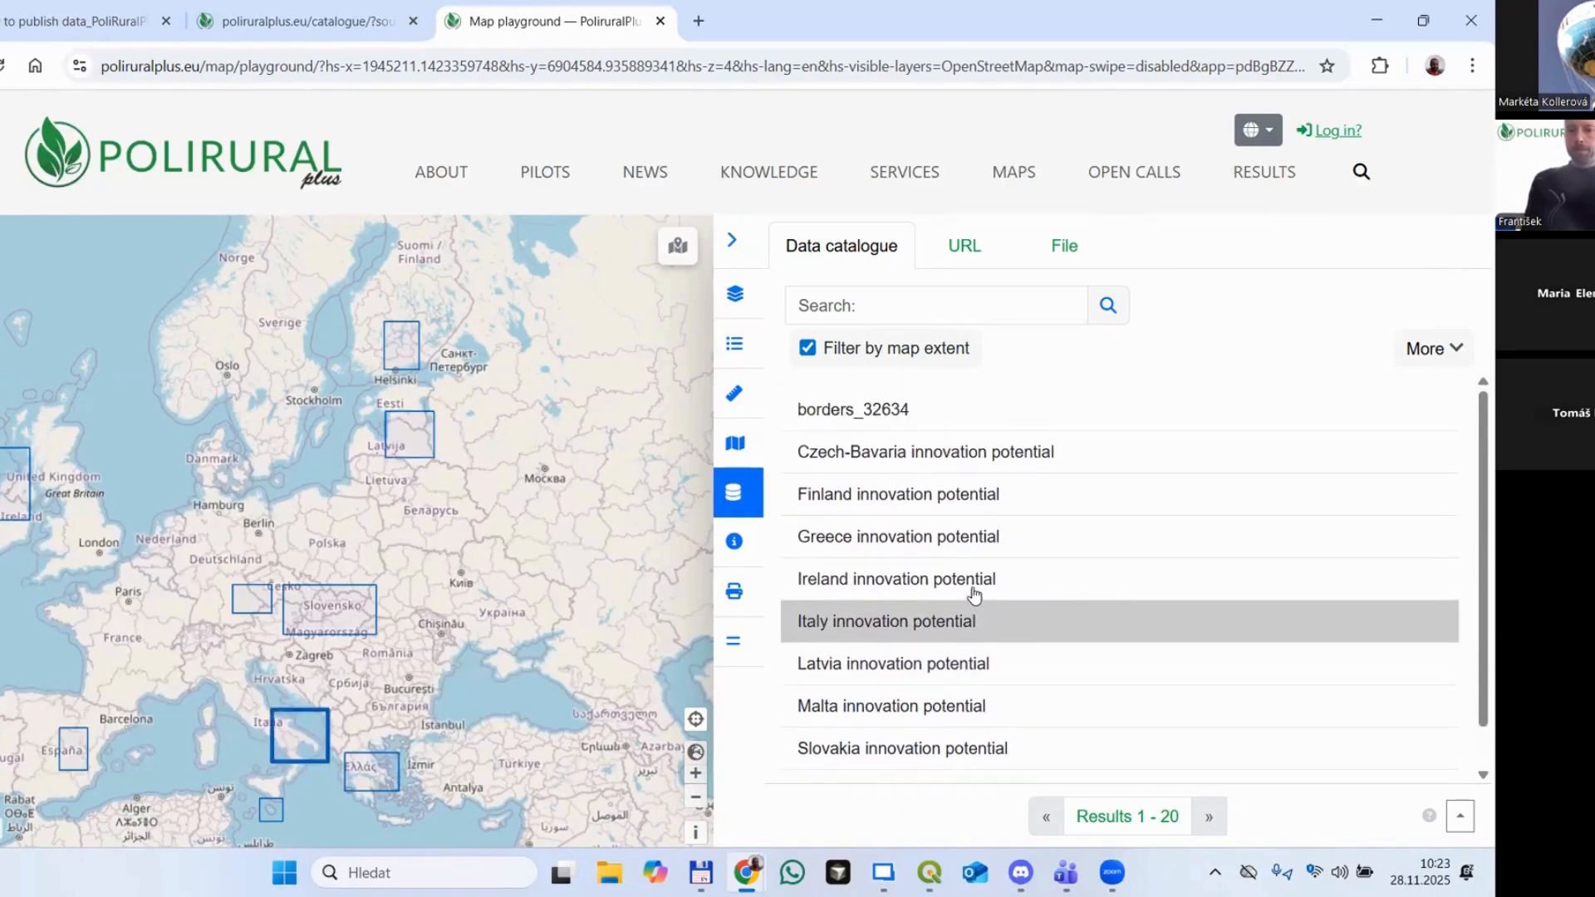
{"action": "left_click", "coordinate": [950, 461]}
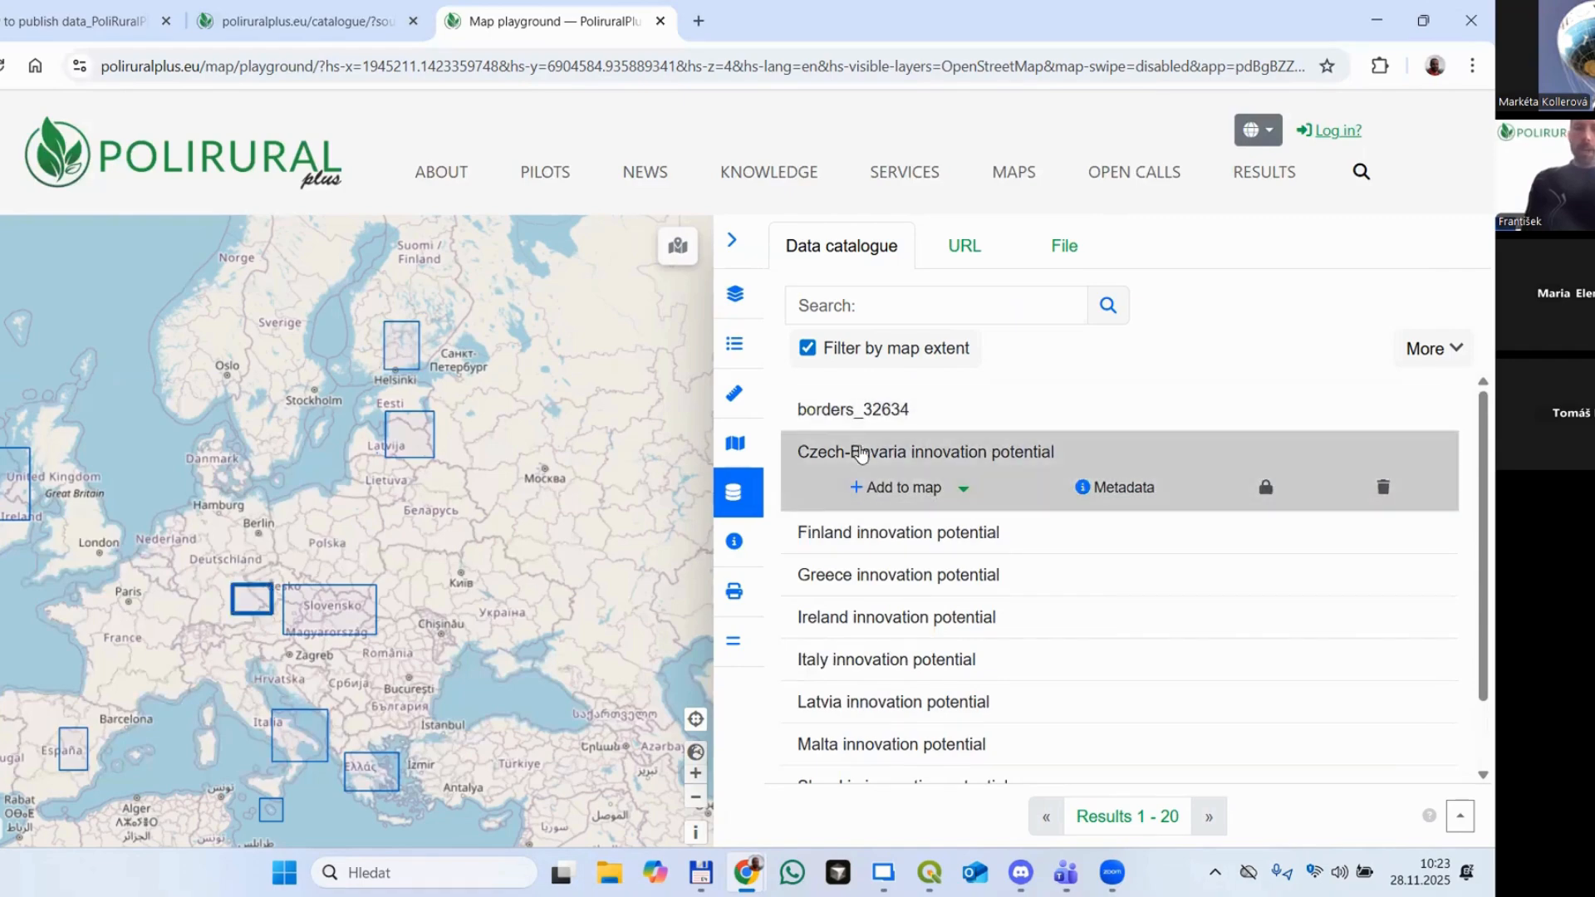
{"action": "left_click", "coordinate": [902, 490]}
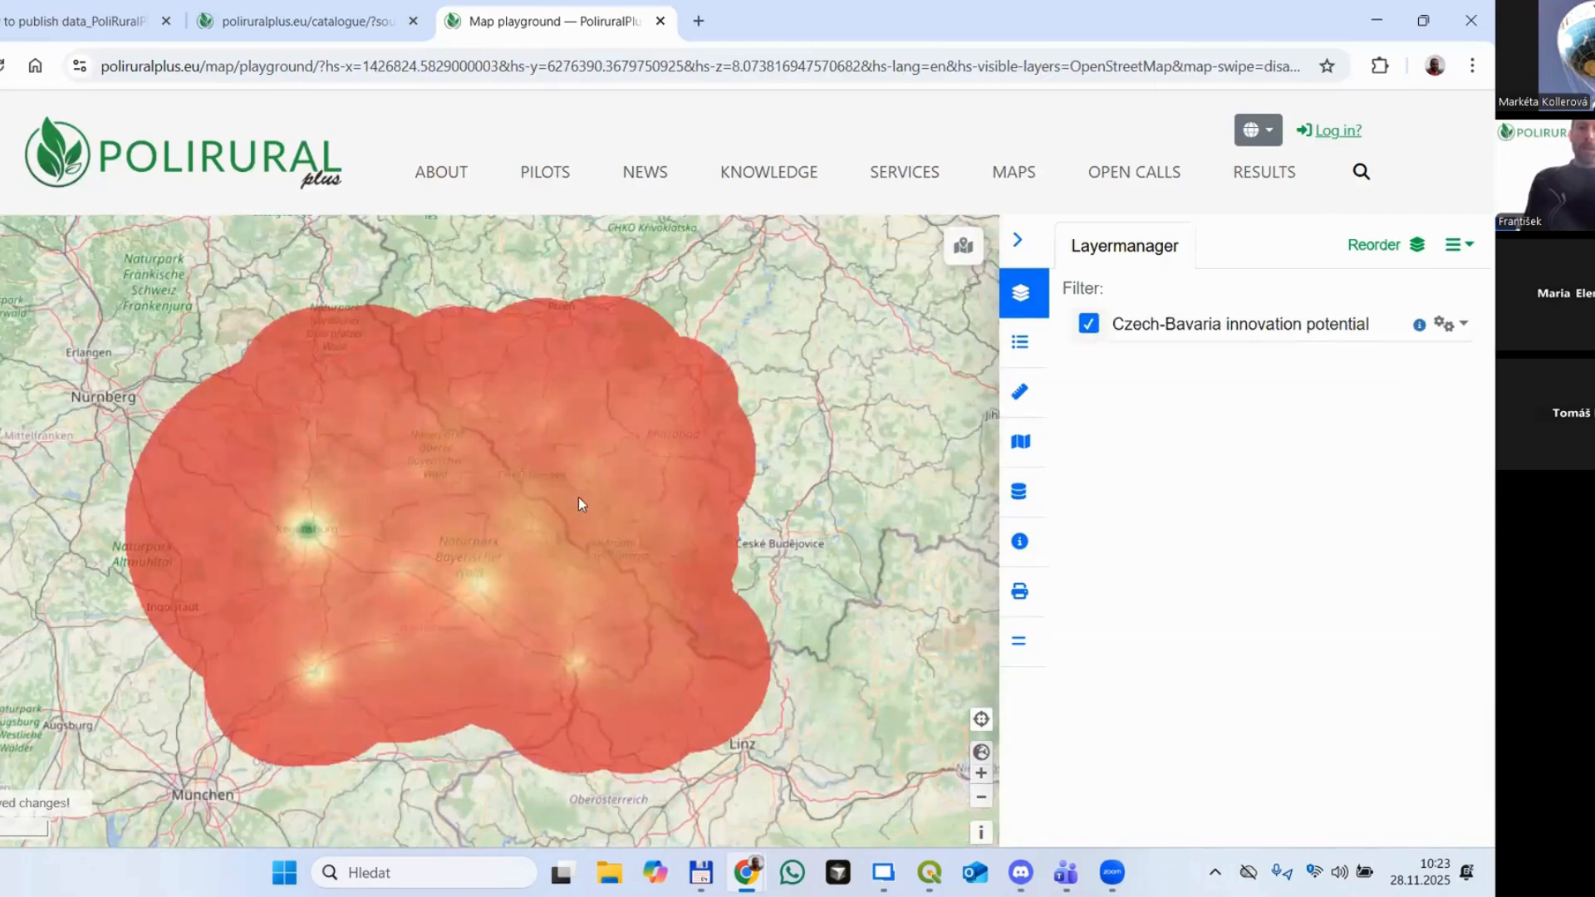
Step: Connect to the services.arcgisonline.com World_Imagery service as an external ArcGIS Map Server source
{"action": "scroll", "coordinate": [465, 536], "scroll_direction": "down", "scroll_amount": 3}
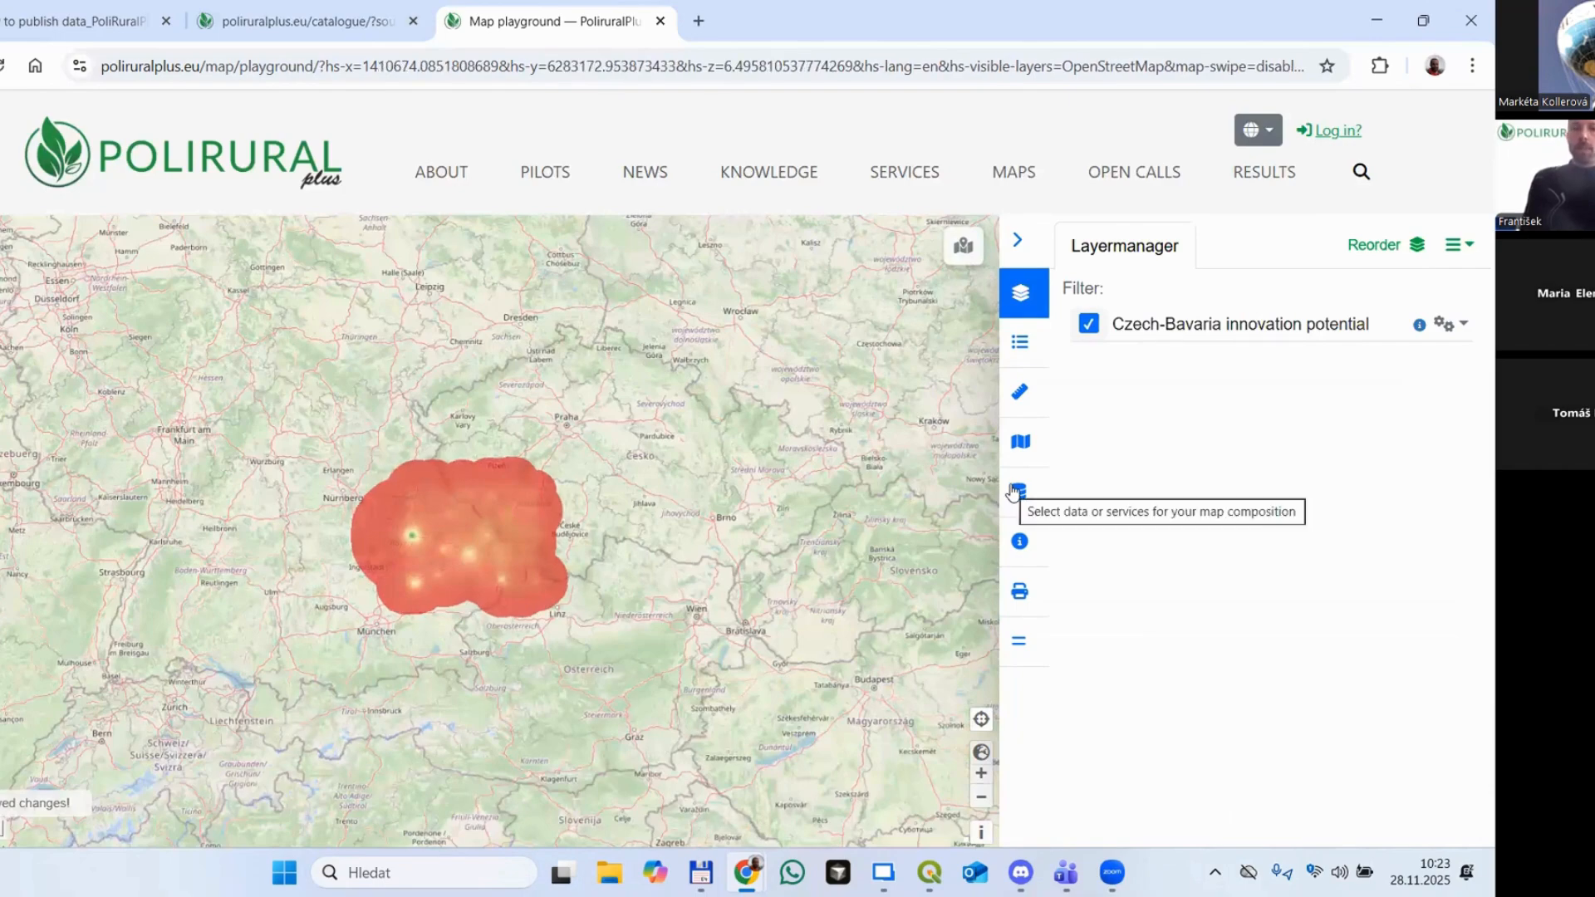
{"action": "left_click", "coordinate": [1016, 491]}
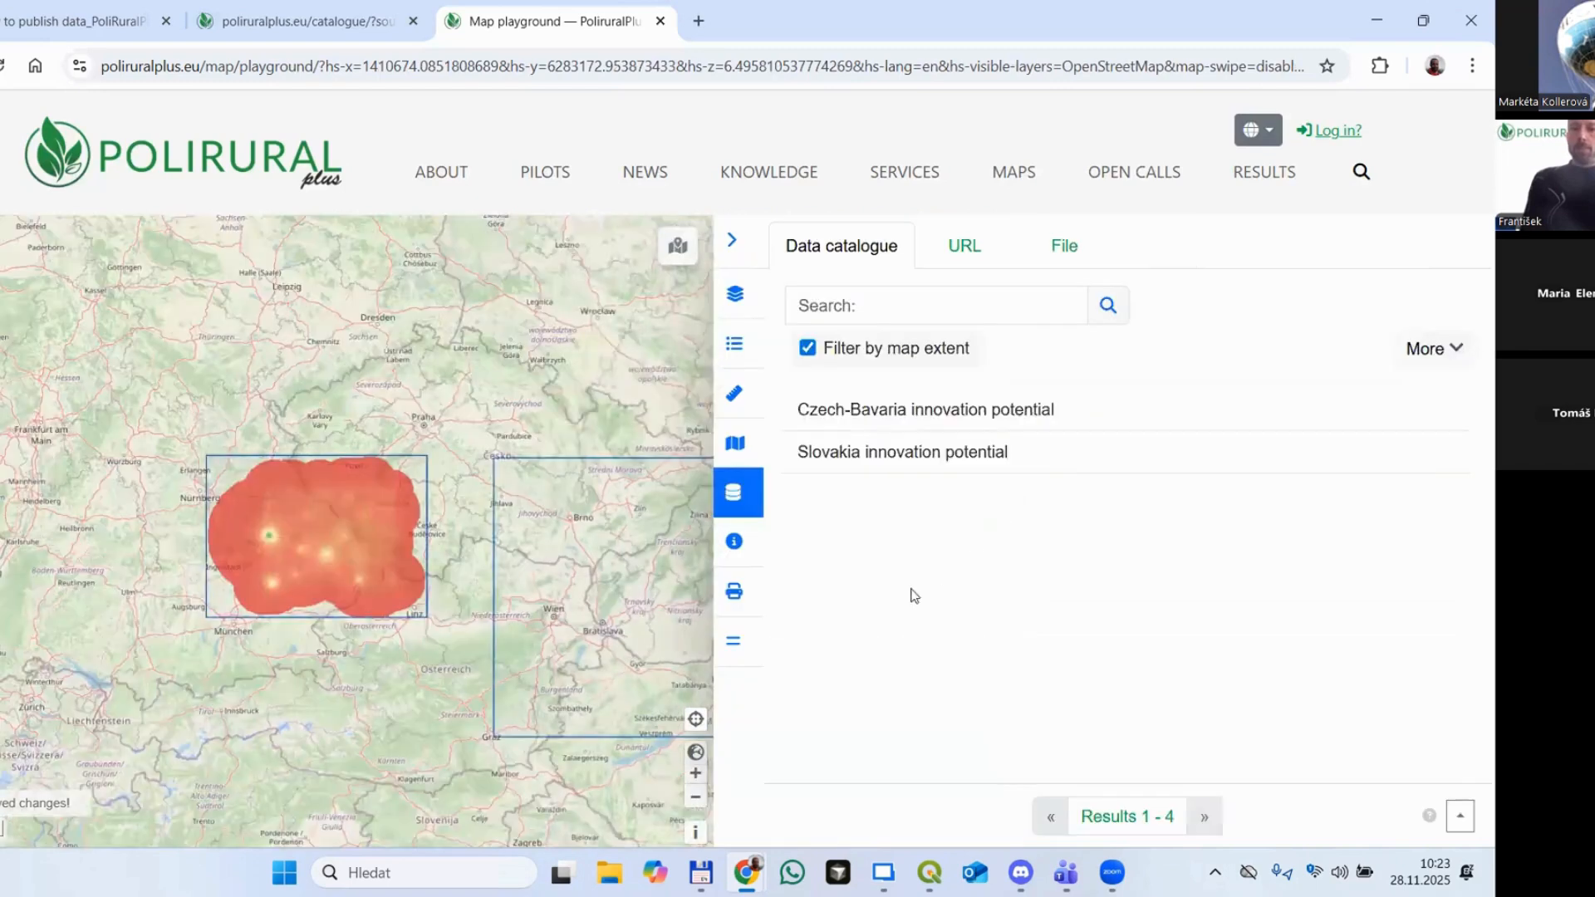
{"action": "left_click", "coordinate": [966, 249]}
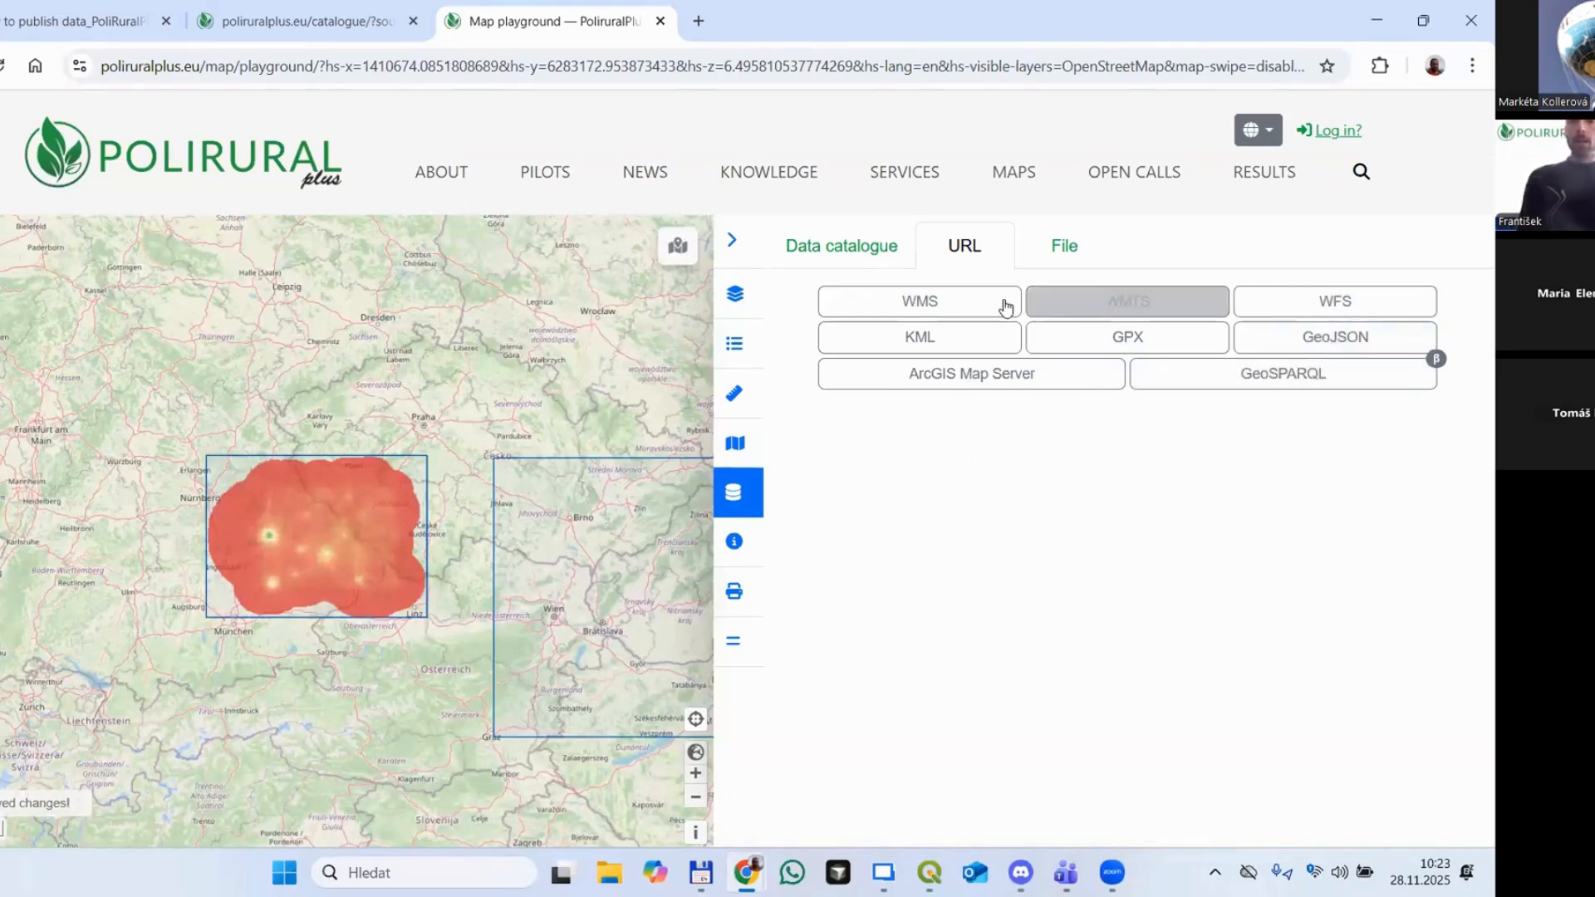
{"action": "left_click", "coordinate": [888, 376]}
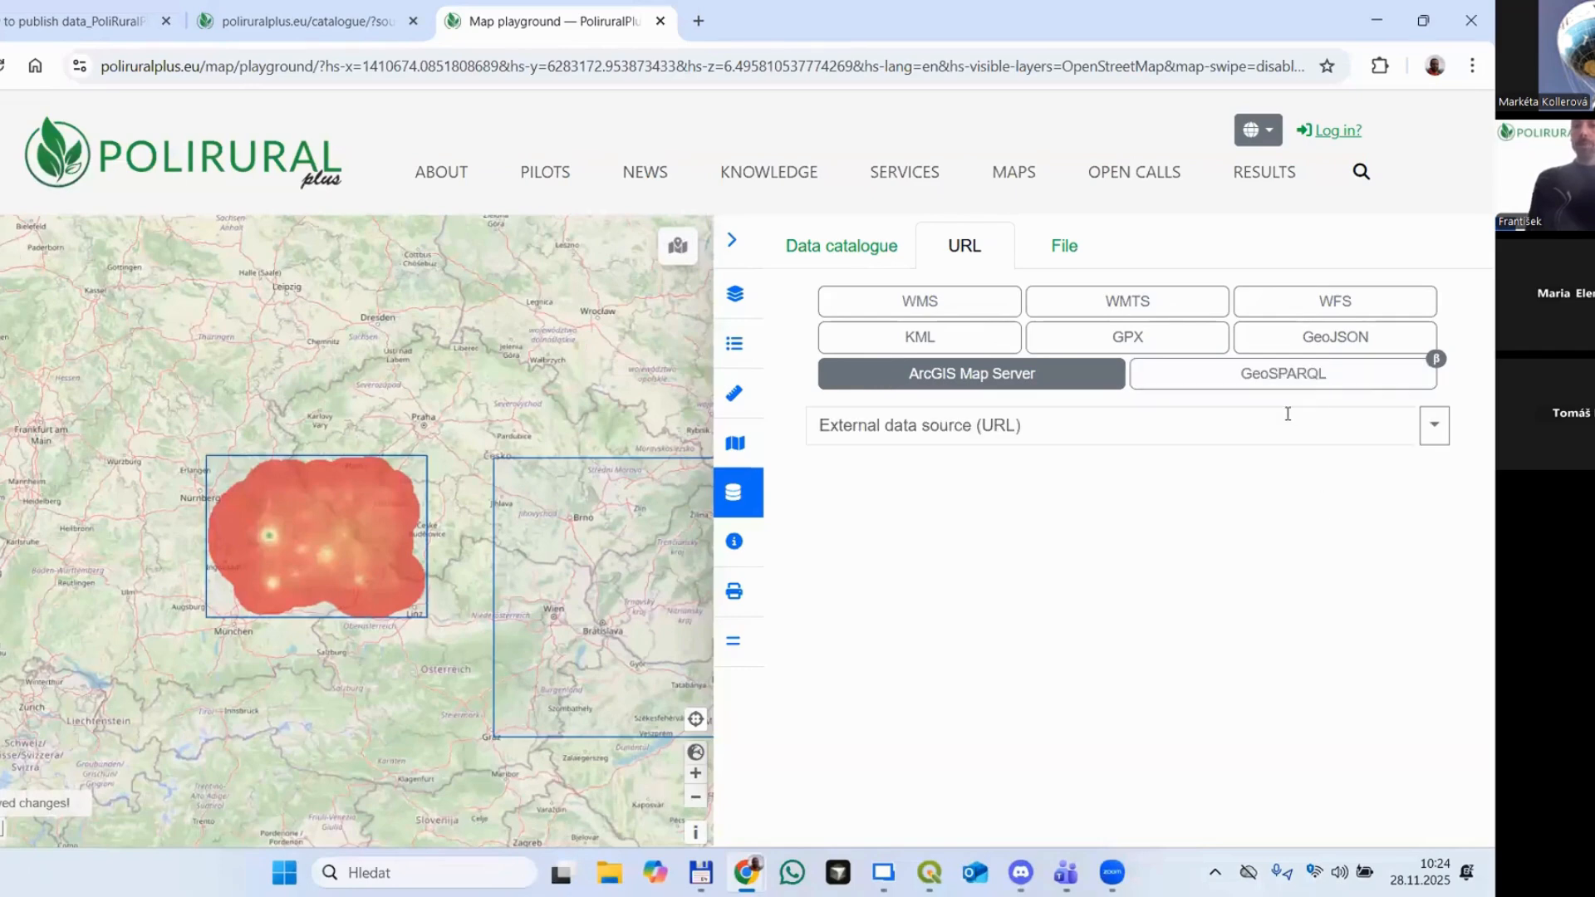
{"action": "left_click", "coordinate": [1214, 426]}
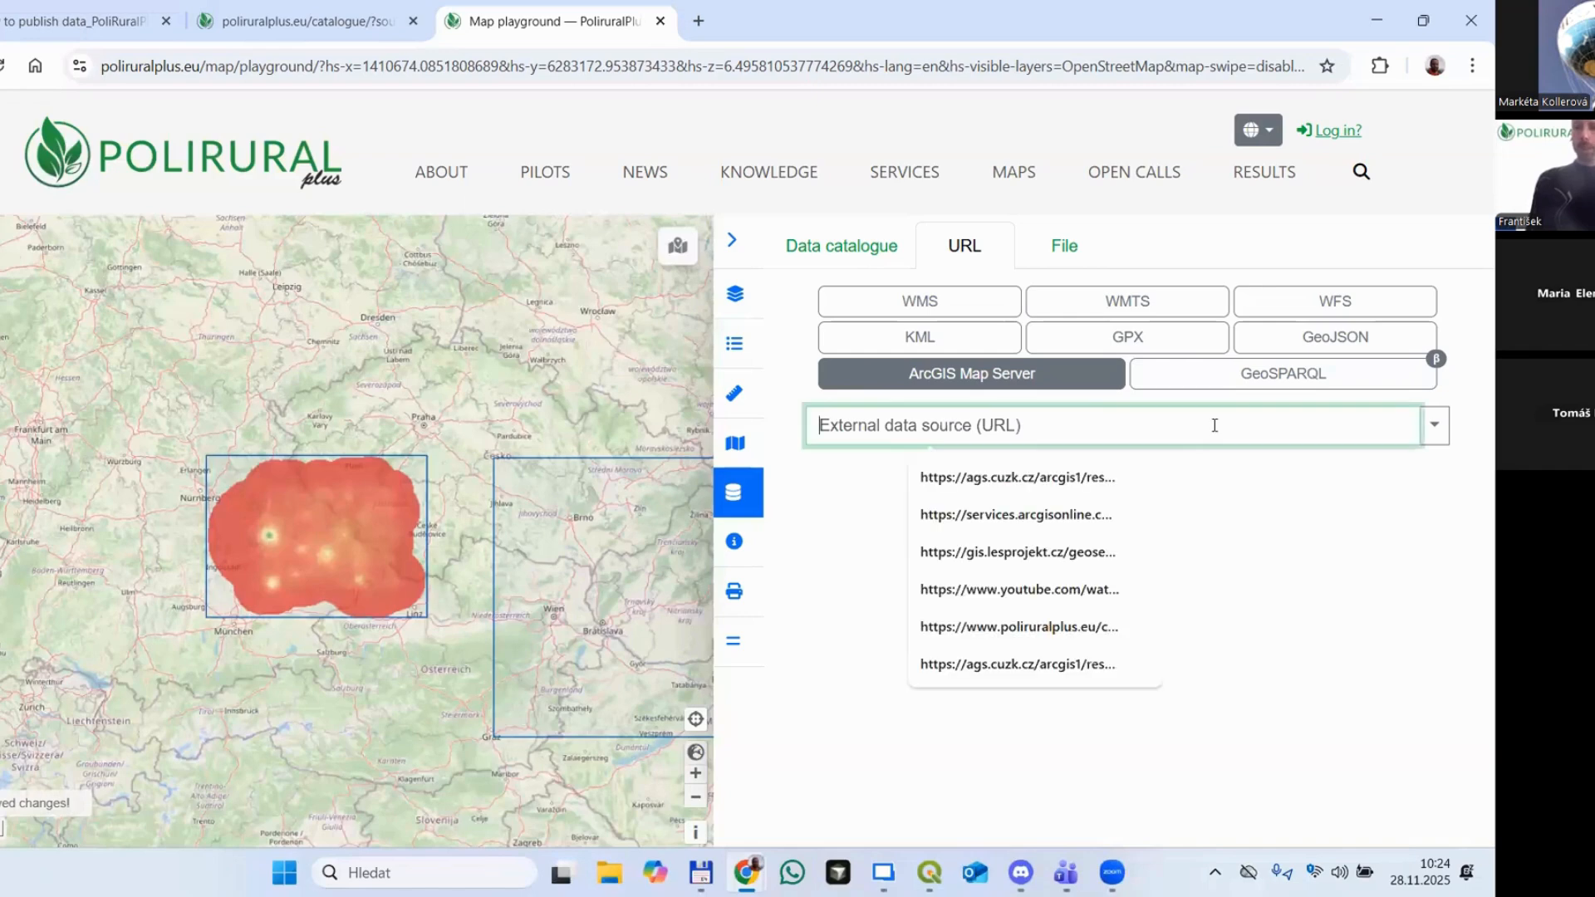
{"action": "left_click", "coordinate": [968, 516]}
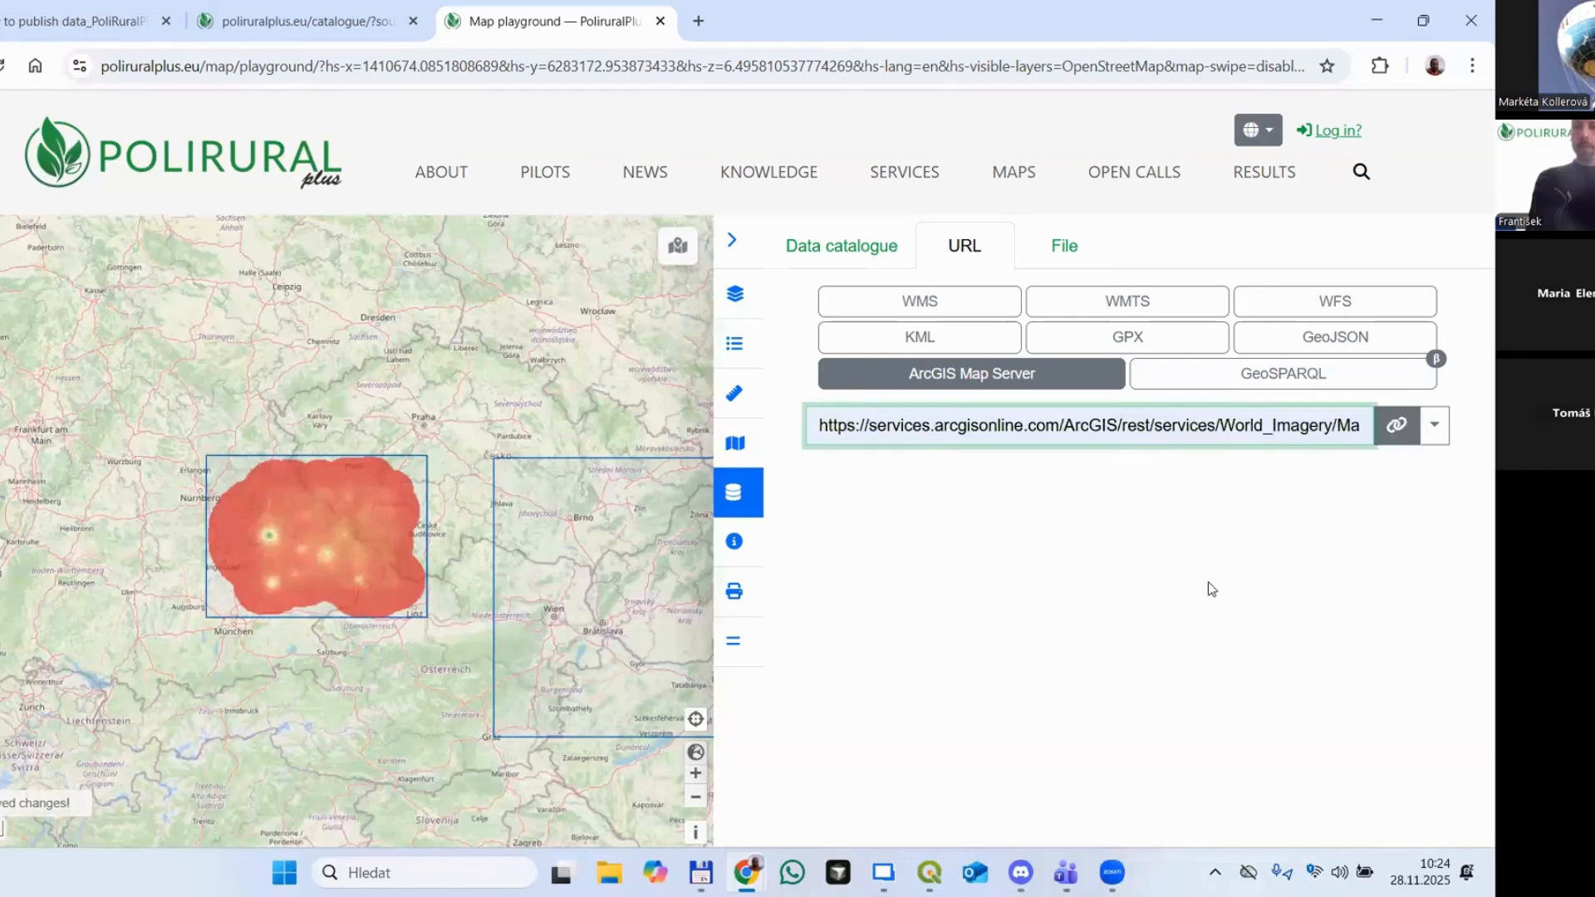
{"action": "left_click", "coordinate": [1394, 431]}
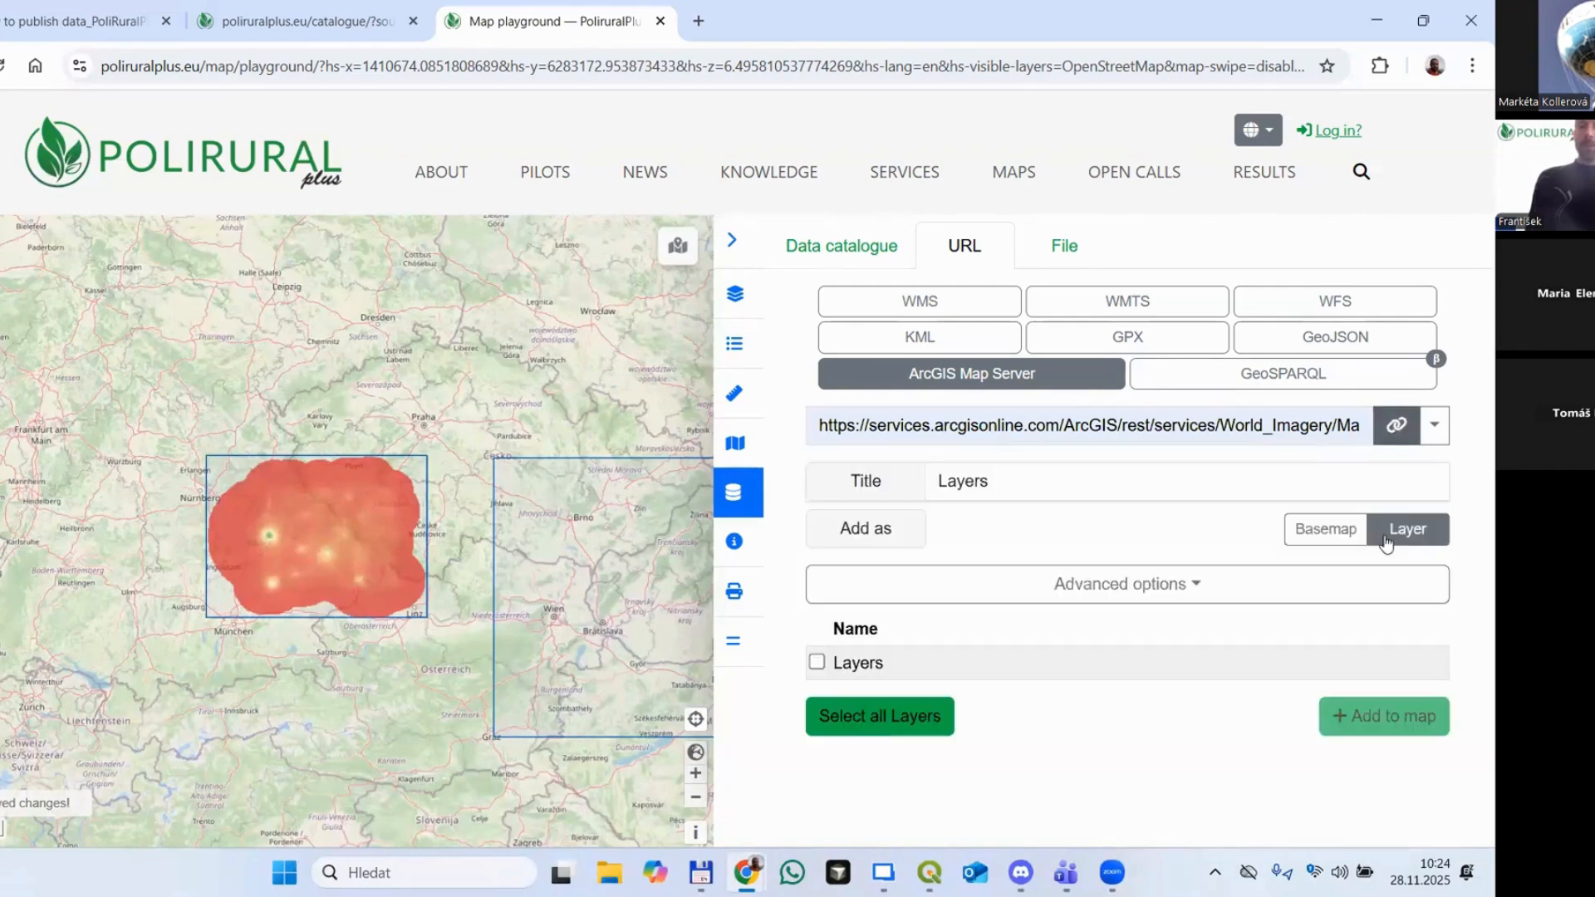
Step: Select all layers of the service, title them World imagery and add them to the map as a basemap
{"action": "left_click", "coordinate": [863, 731]}
{"action": "left_click", "coordinate": [1052, 470]}
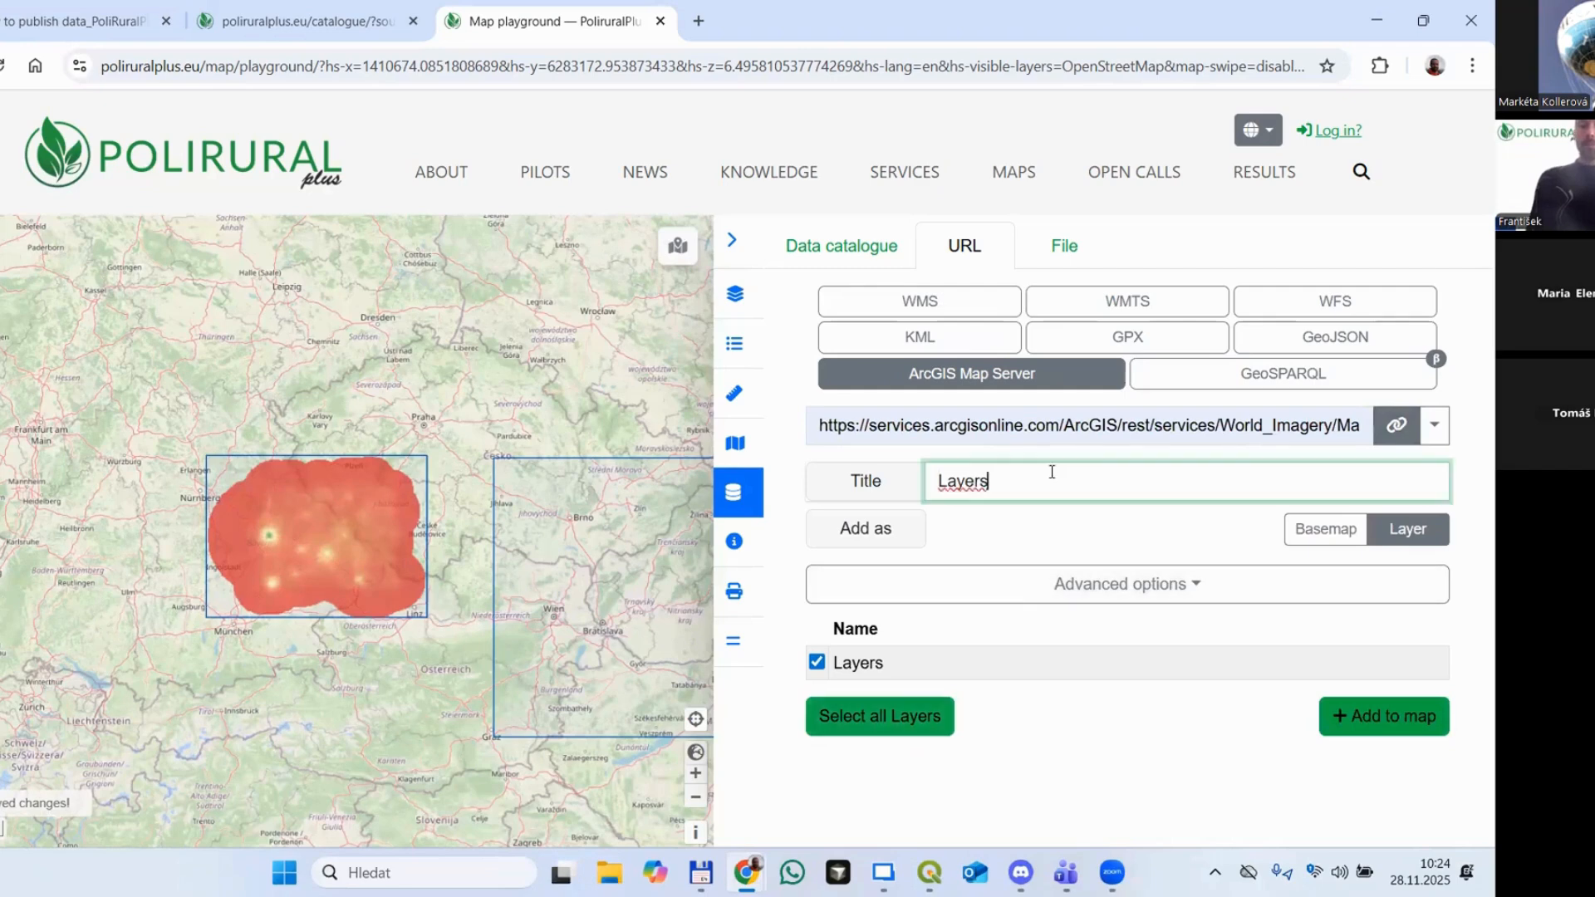
{"action": "key", "text": "ctrl+a"}
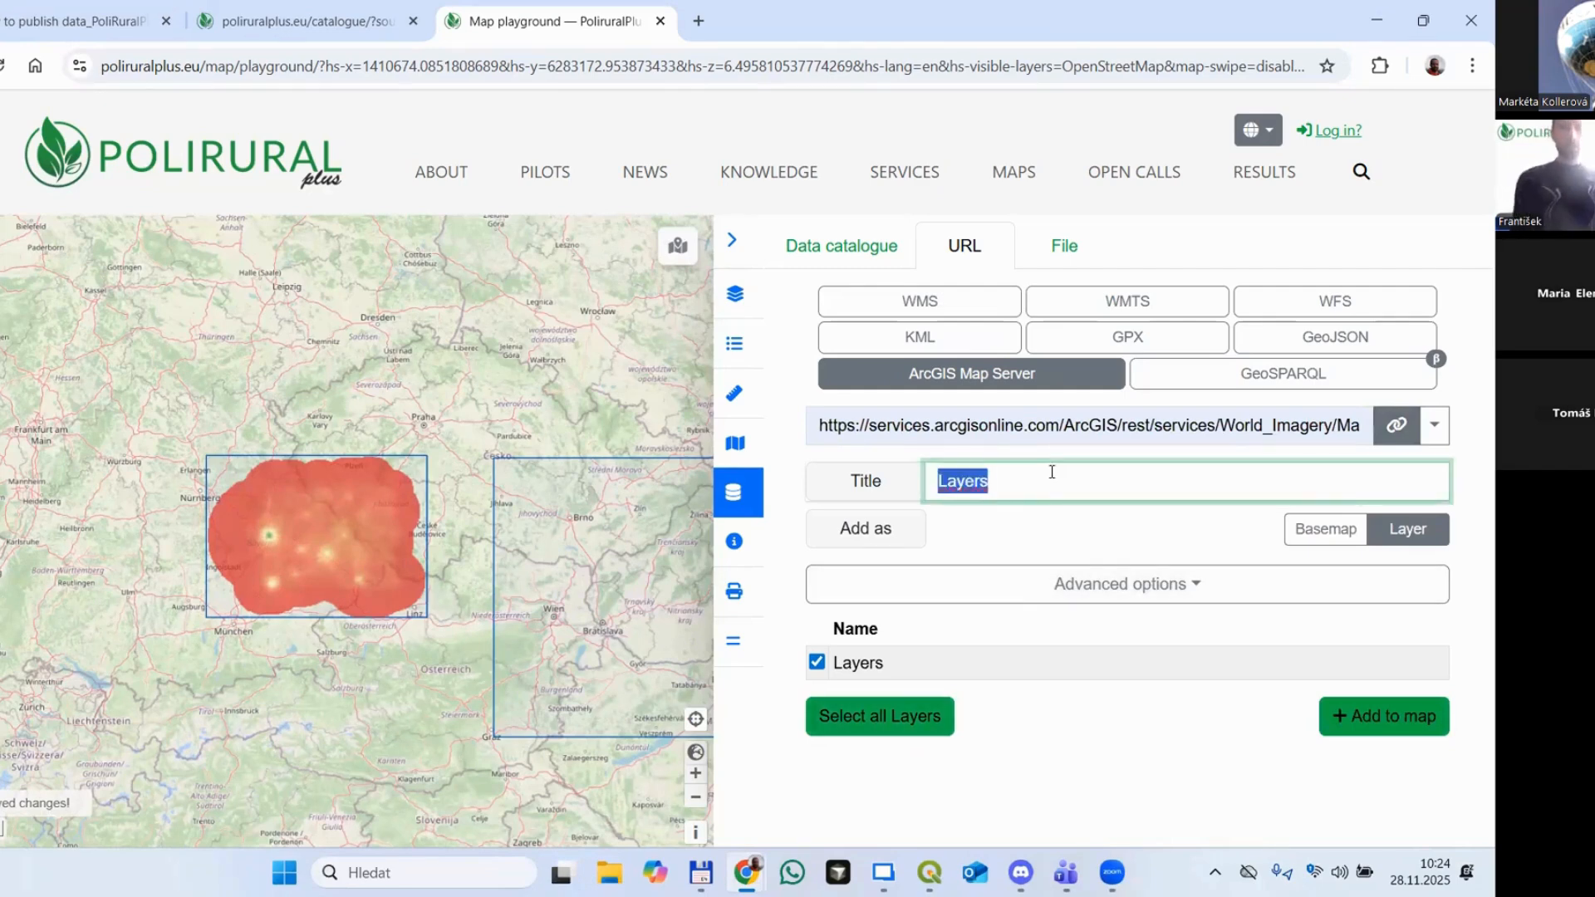
{"action": "type", "text": "Wo"}
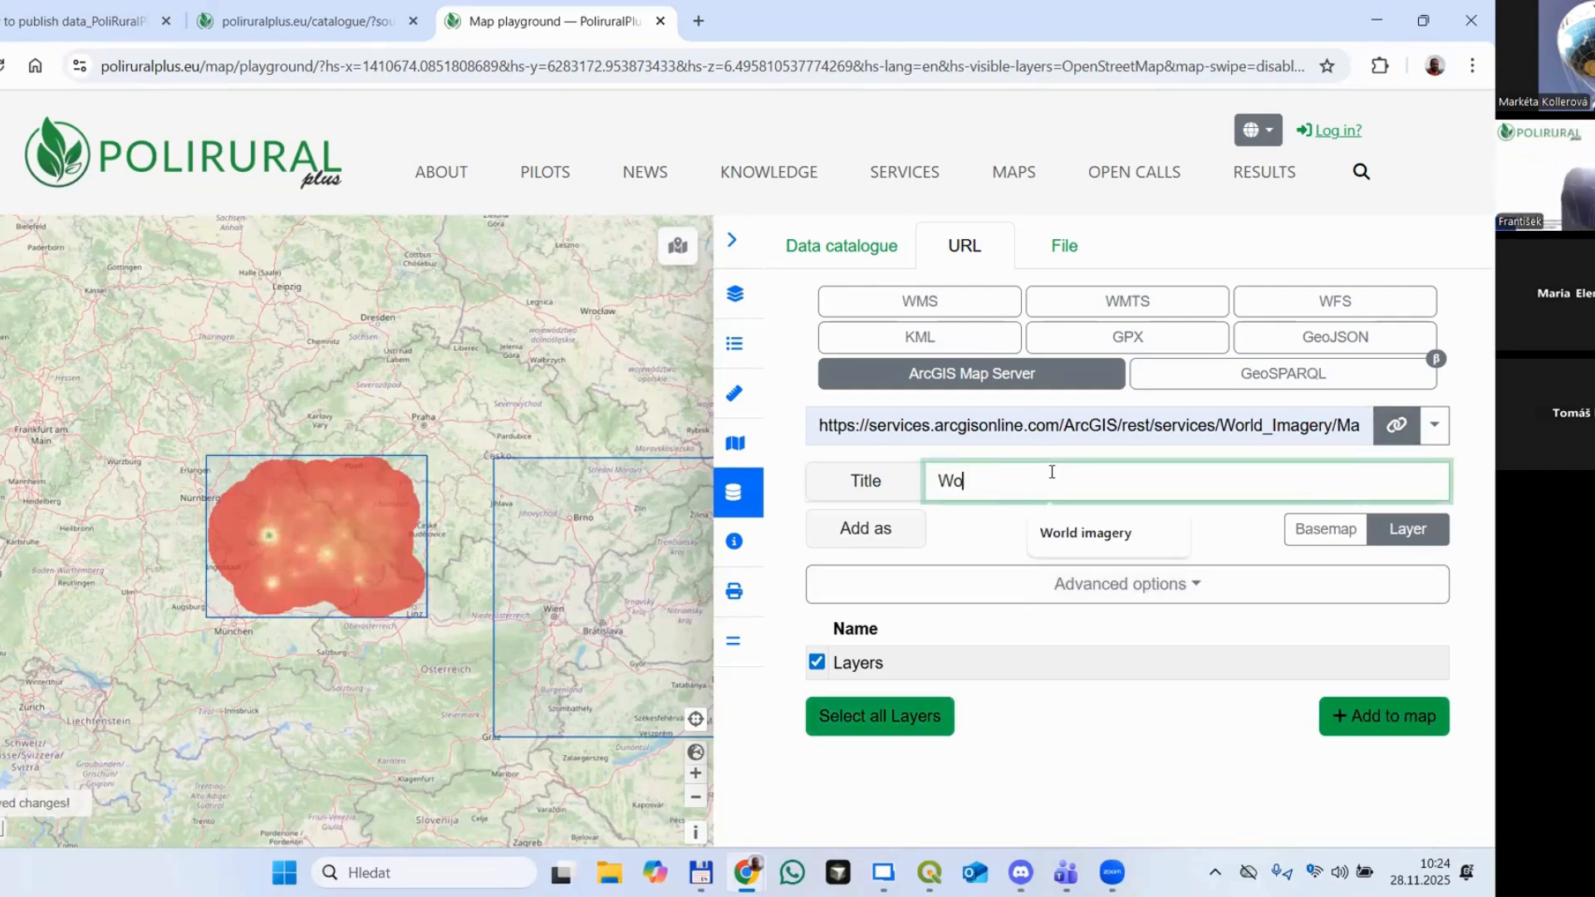
{"action": "type", "text": "rld imagerz"}
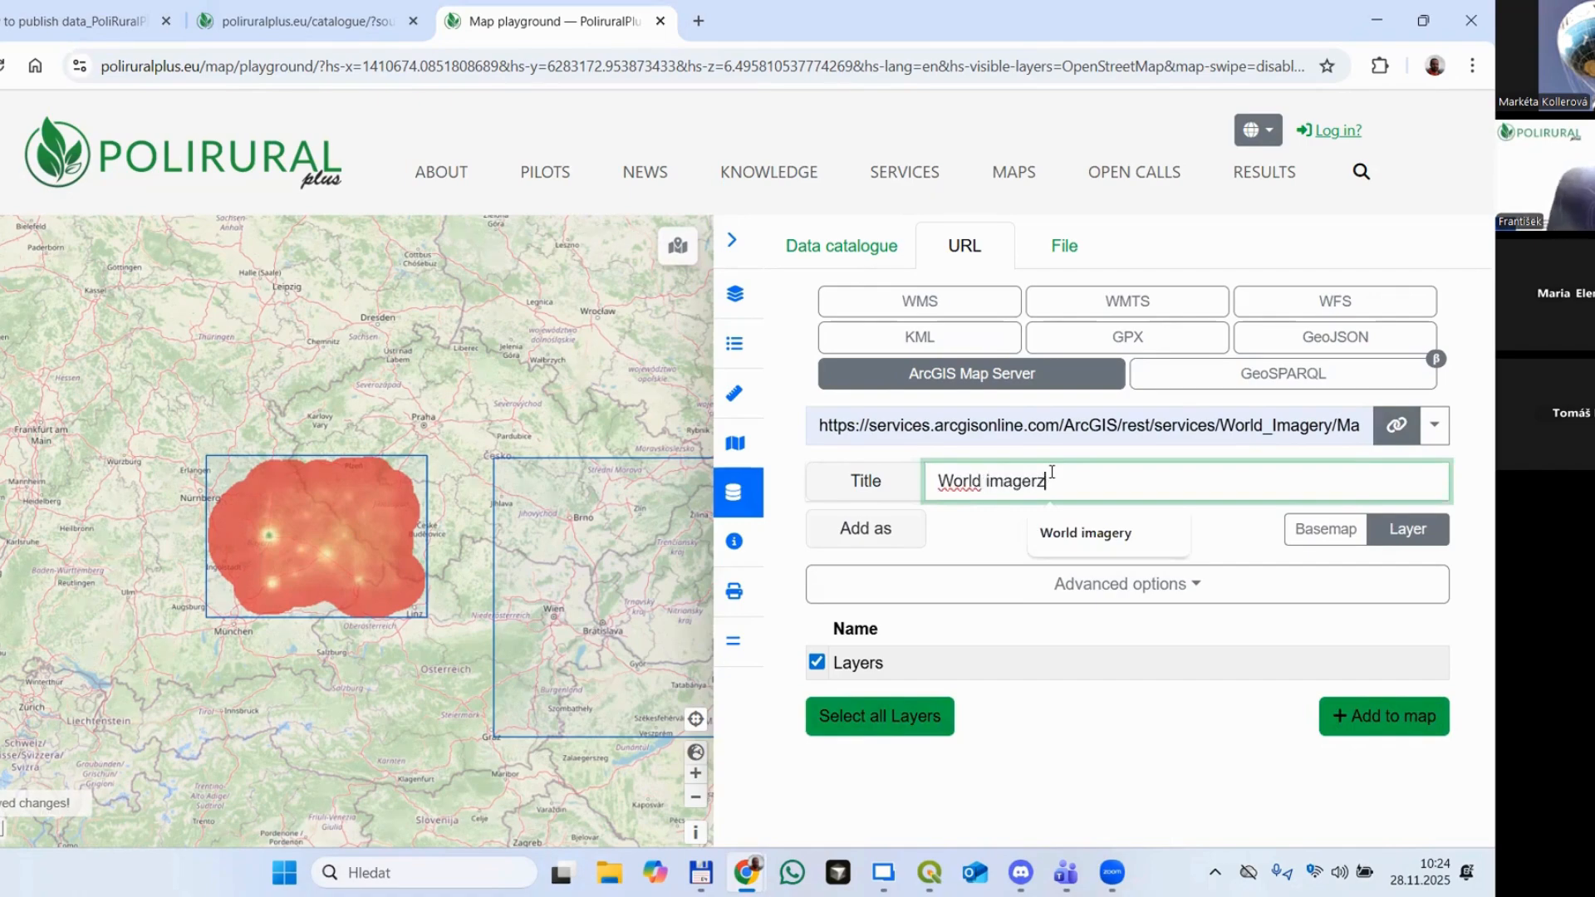
{"action": "key", "text": "BackSpace"}
{"action": "type", "text": "y"}
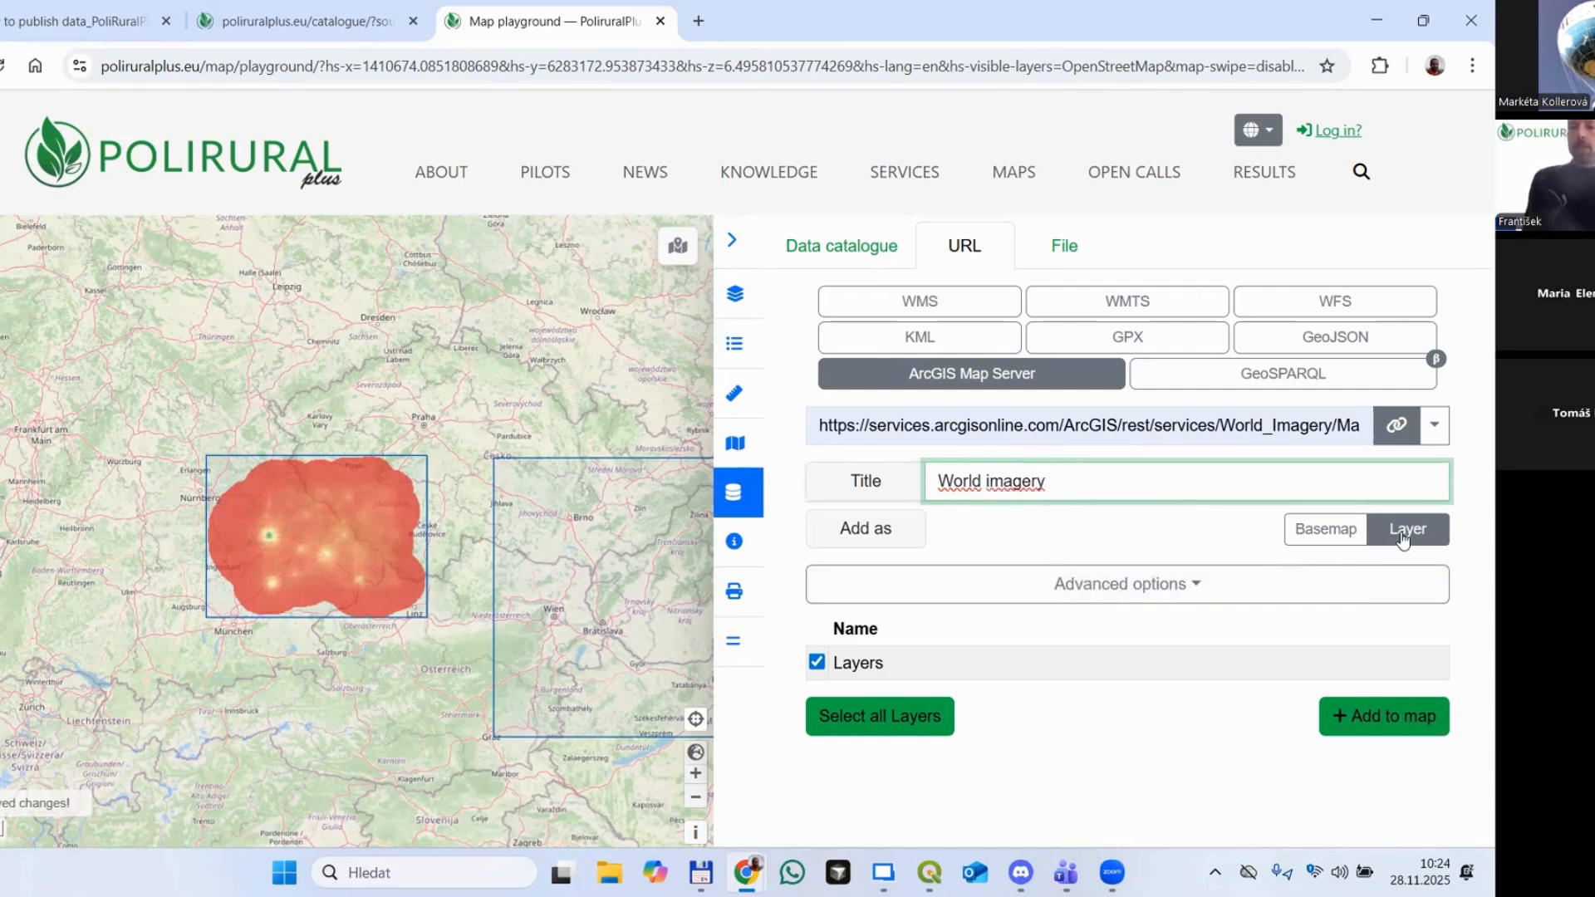
{"action": "left_click", "coordinate": [1339, 538]}
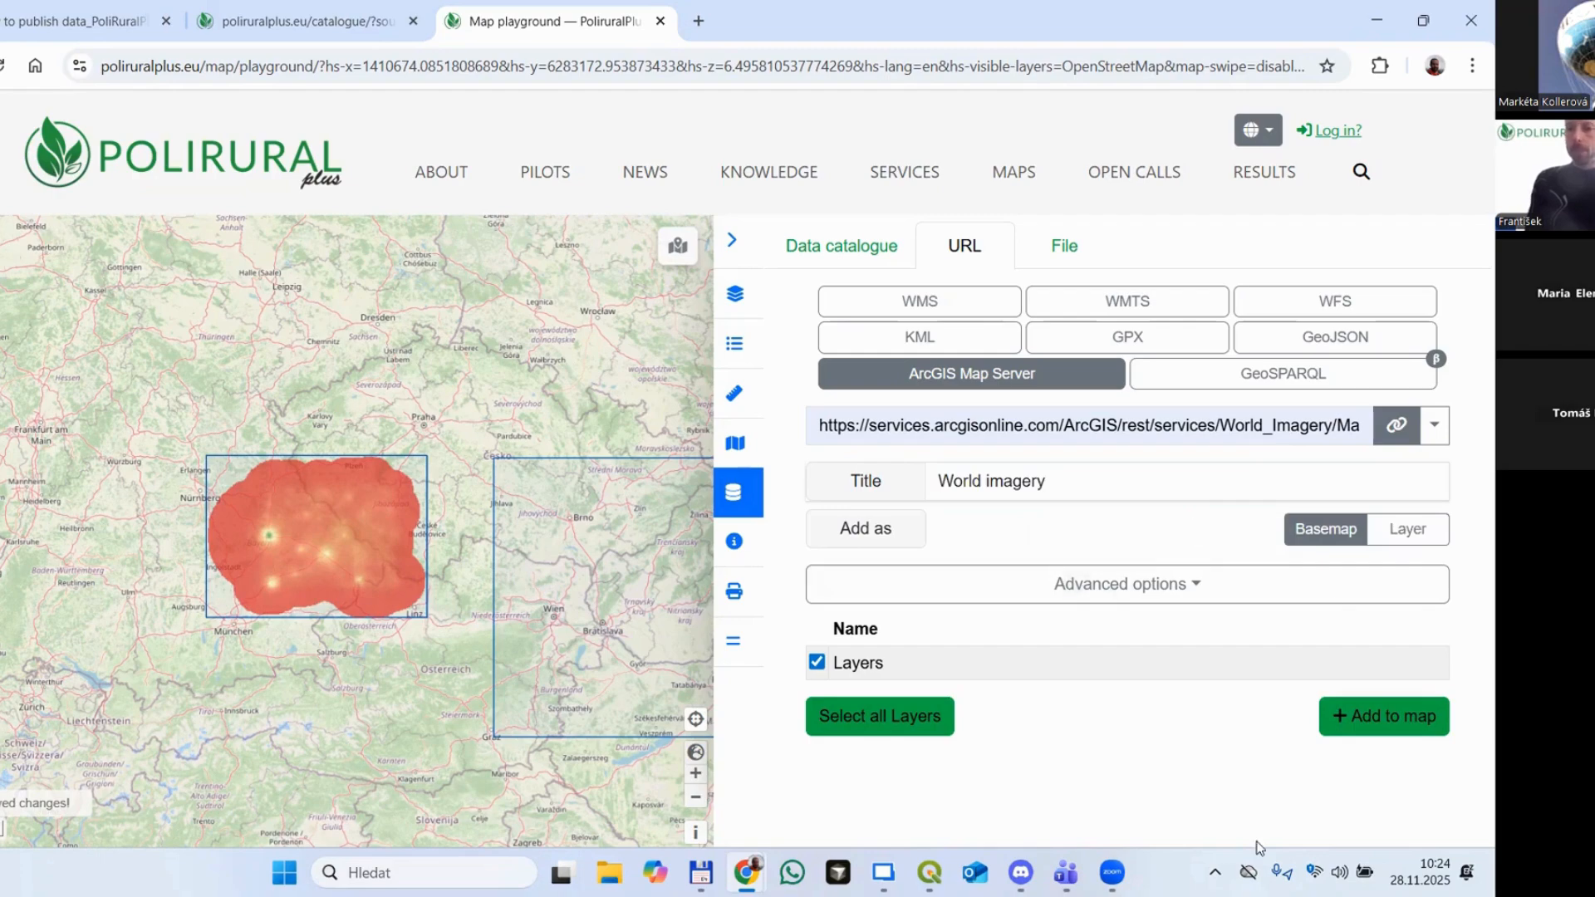
{"action": "left_click", "coordinate": [1388, 715]}
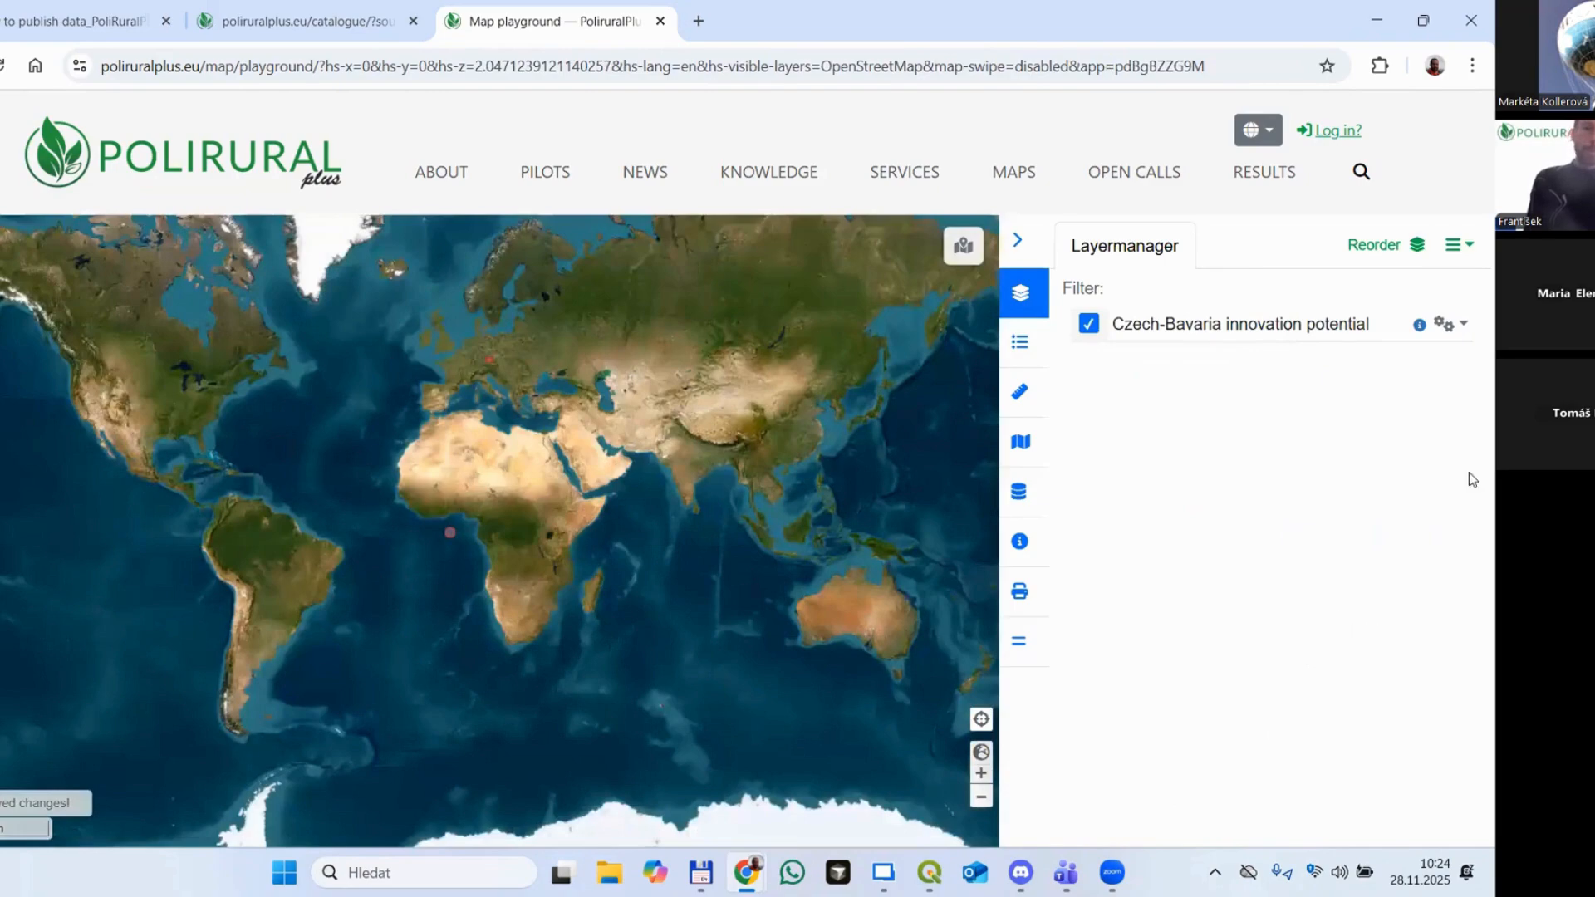
Step: Switch the basemap to OpenStreetMap and back to World imagery
{"action": "left_click", "coordinate": [959, 245]}
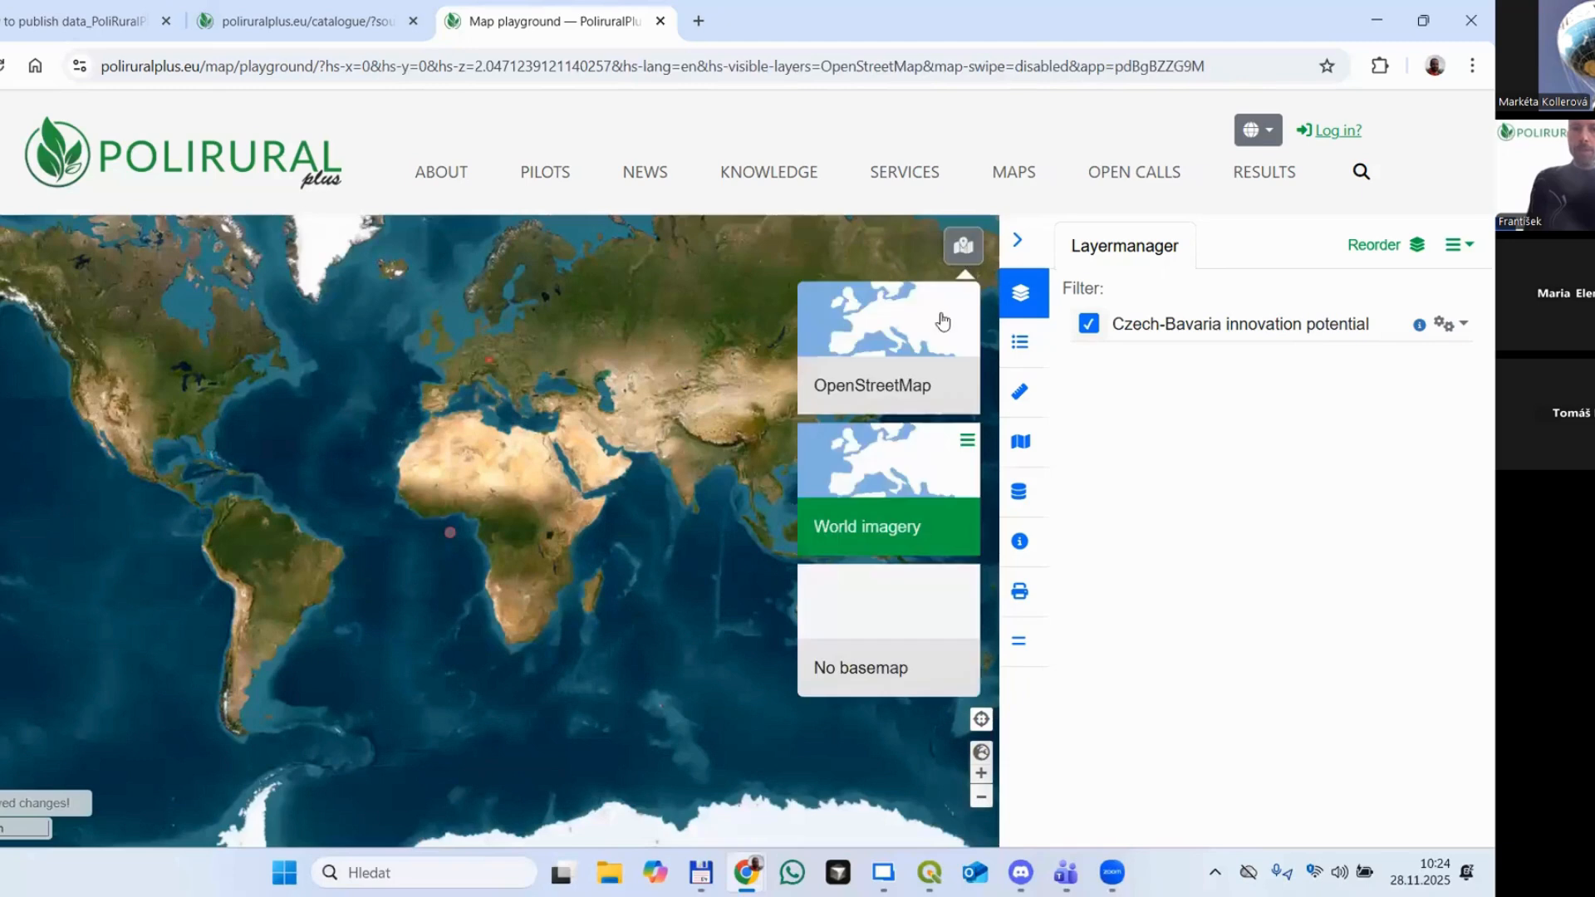
{"action": "left_click", "coordinate": [944, 314]}
{"action": "left_click", "coordinate": [962, 245]}
{"action": "left_click", "coordinate": [908, 486]}
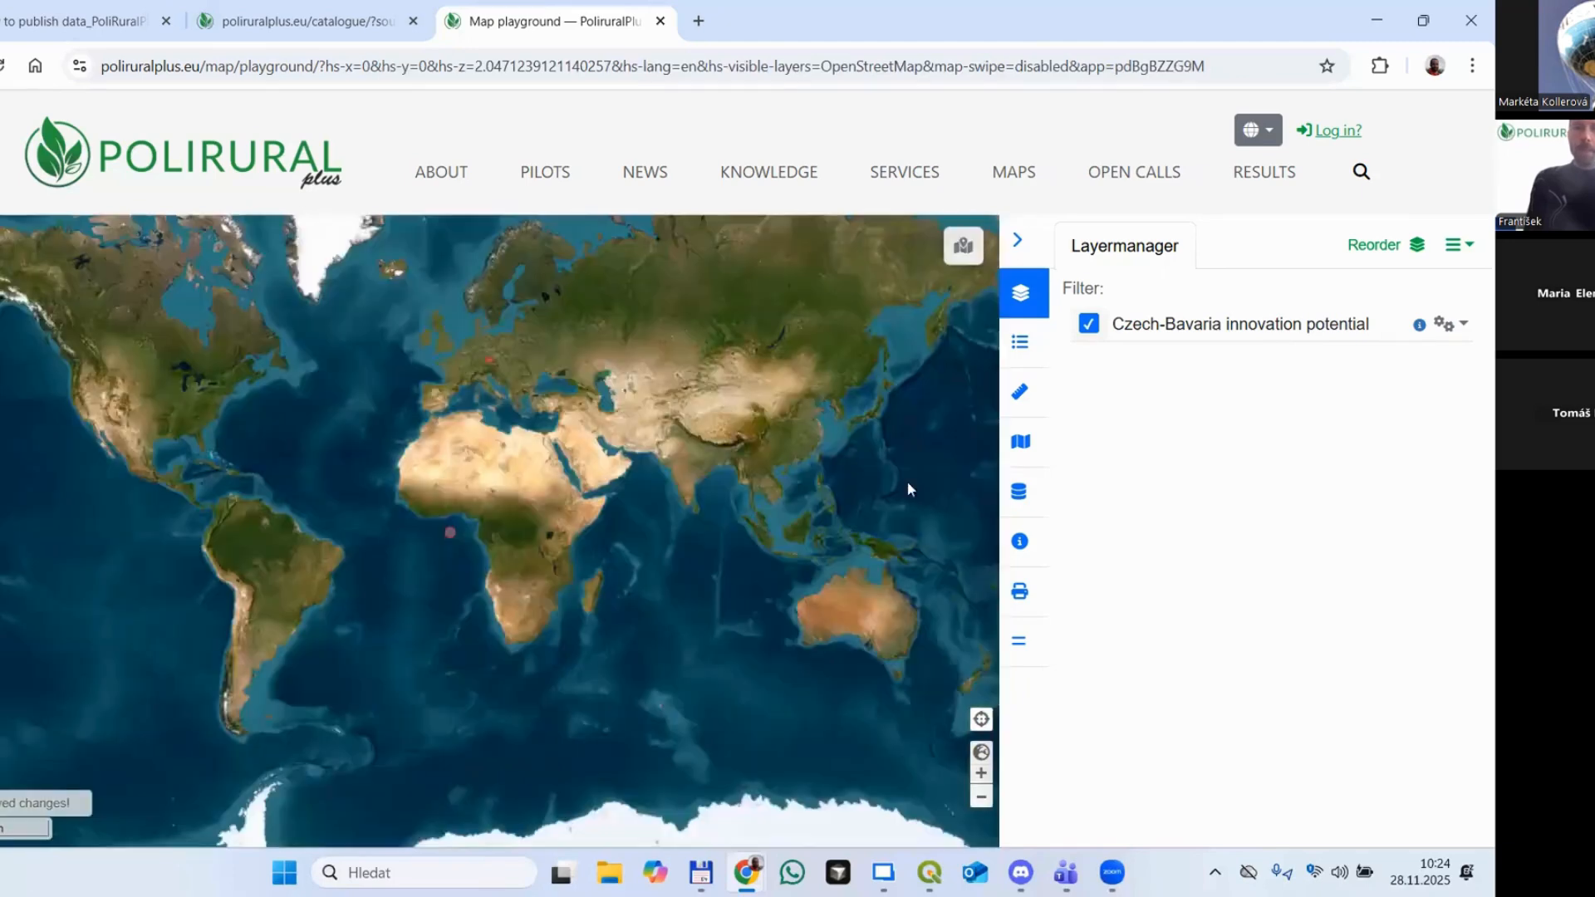
Step: Zoom to the Czech-Bavaria innovation potential layer through its layer settings and view its surroundings on the map
{"action": "left_click", "coordinate": [1442, 326]}
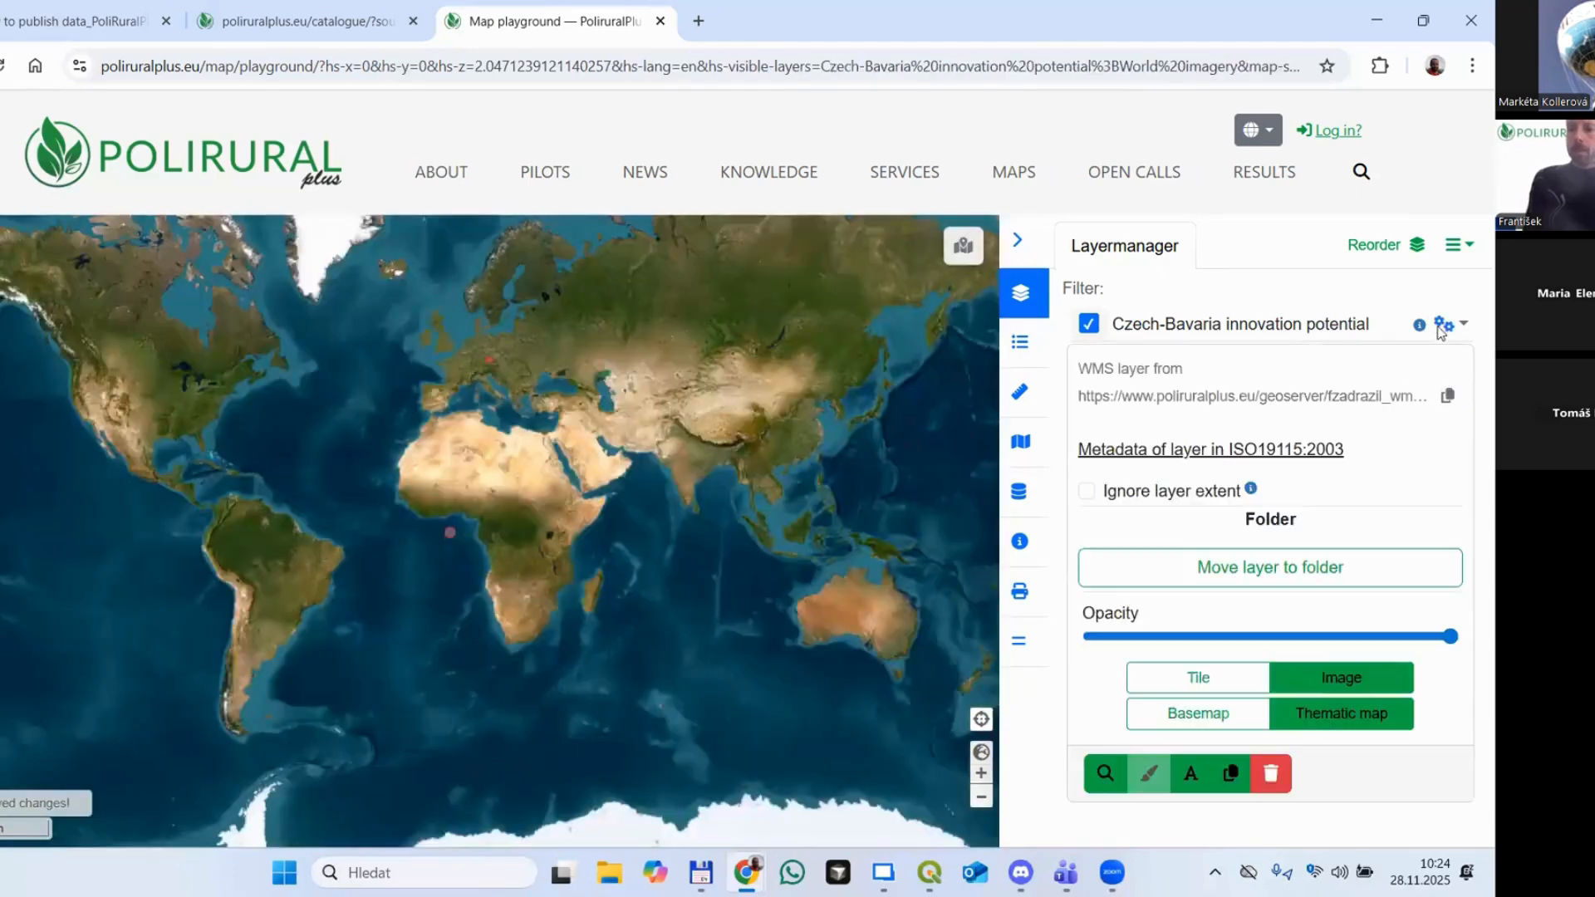
{"action": "left_click", "coordinate": [1105, 776]}
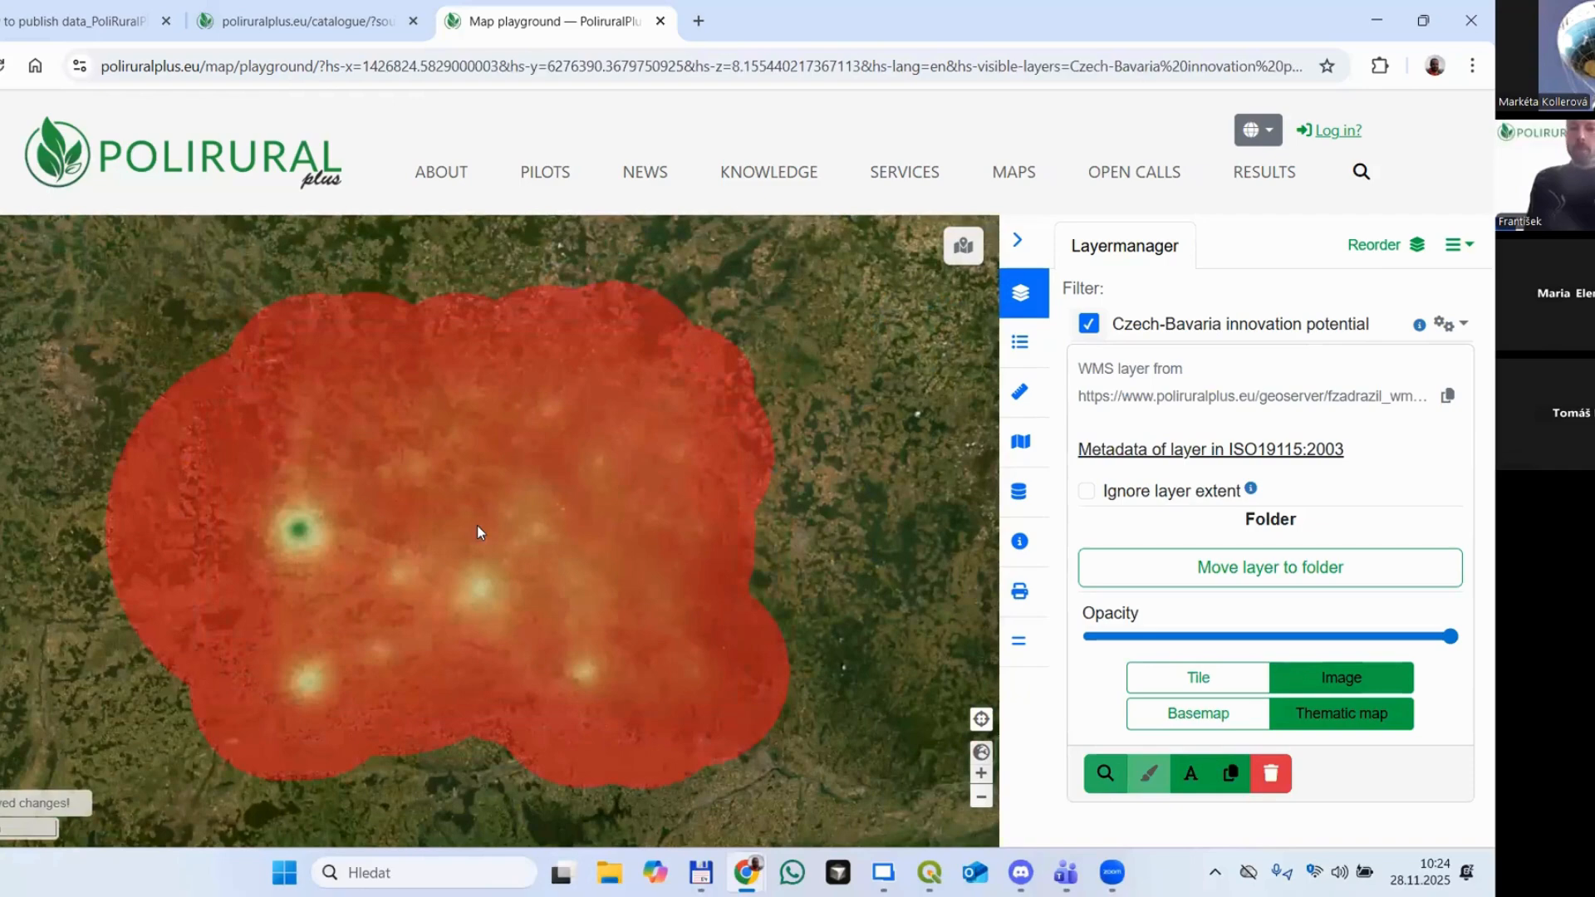
{"action": "scroll", "coordinate": [477, 525], "scroll_direction": "down", "scroll_amount": 1}
{"action": "scroll", "coordinate": [478, 526], "scroll_direction": "down", "scroll_amount": 1}
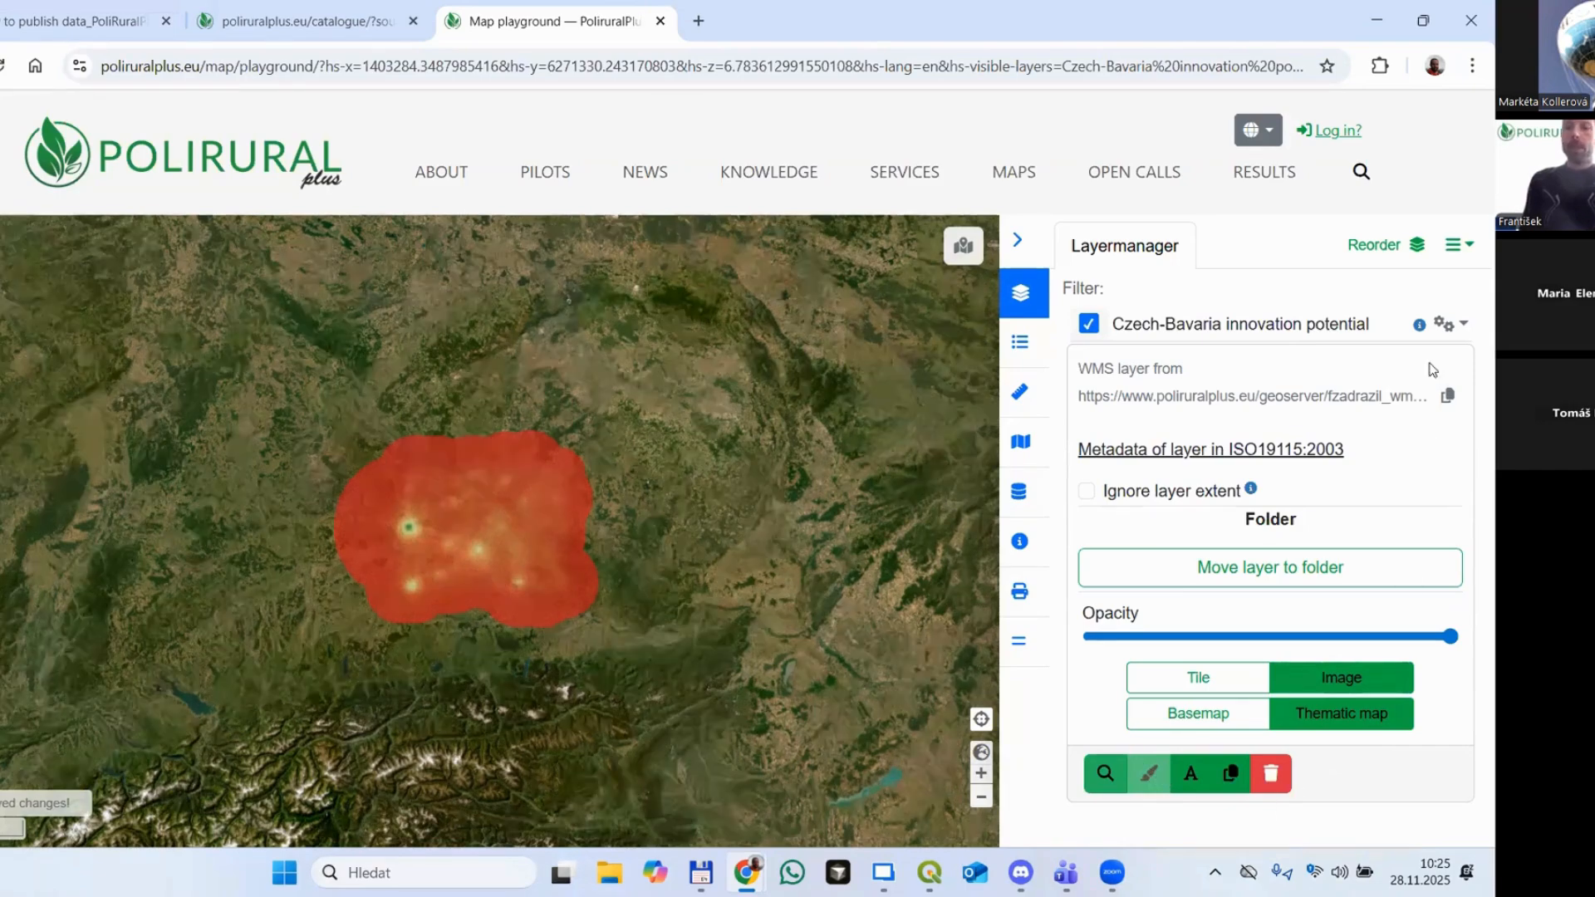
{"action": "left_click", "coordinate": [1451, 328]}
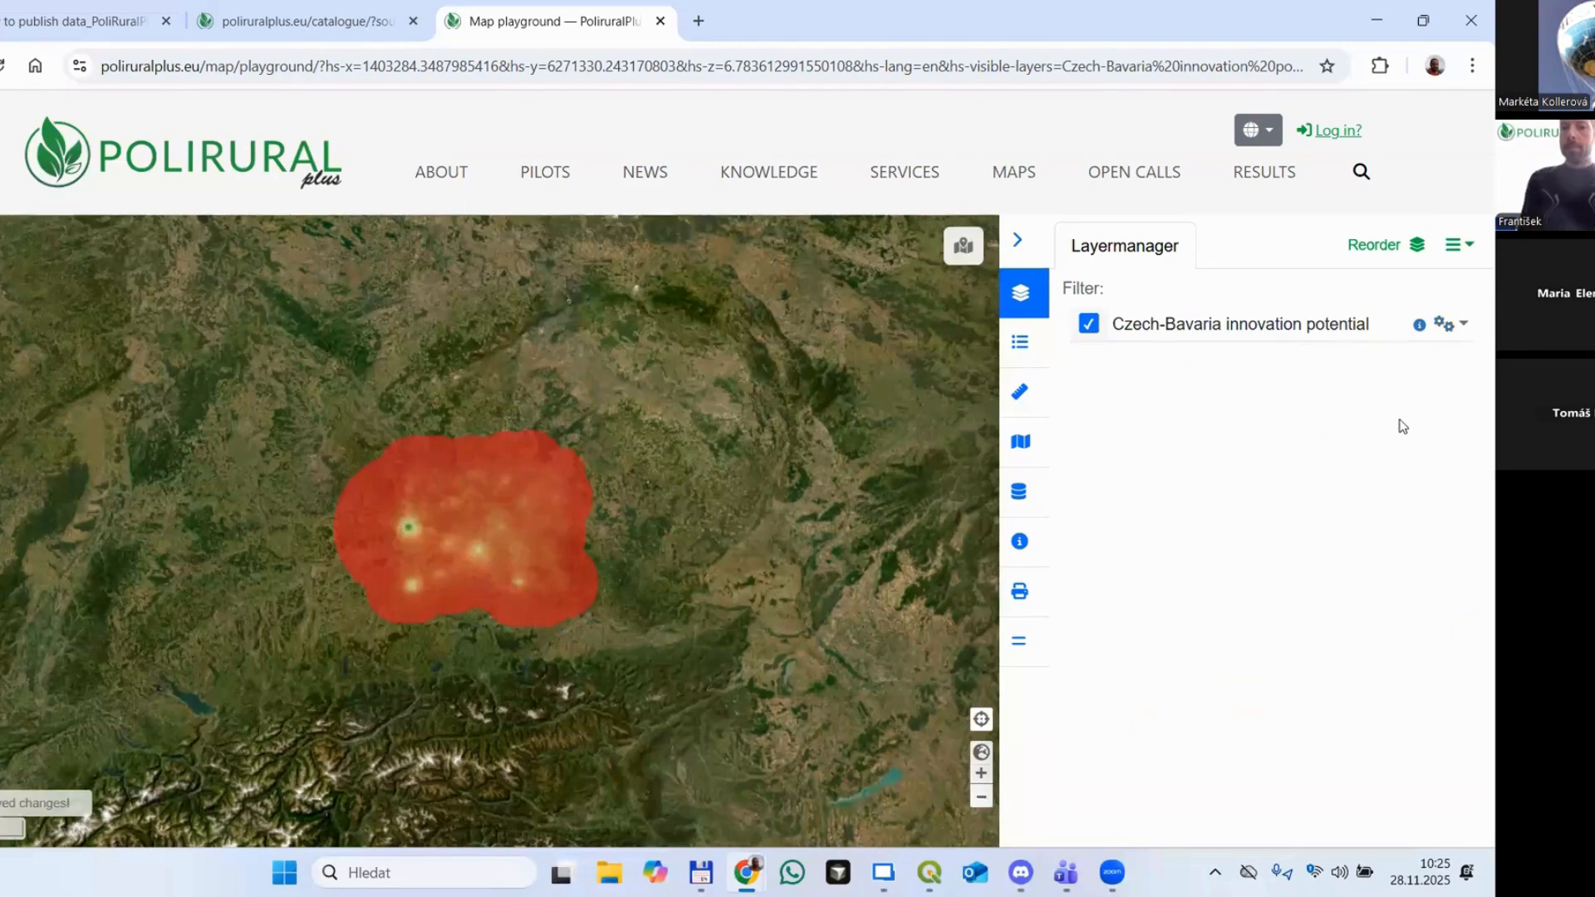
Step: Load the local file Countries.geojson from the webinar folder as external GeoJSON data
{"action": "left_click", "coordinate": [1020, 496]}
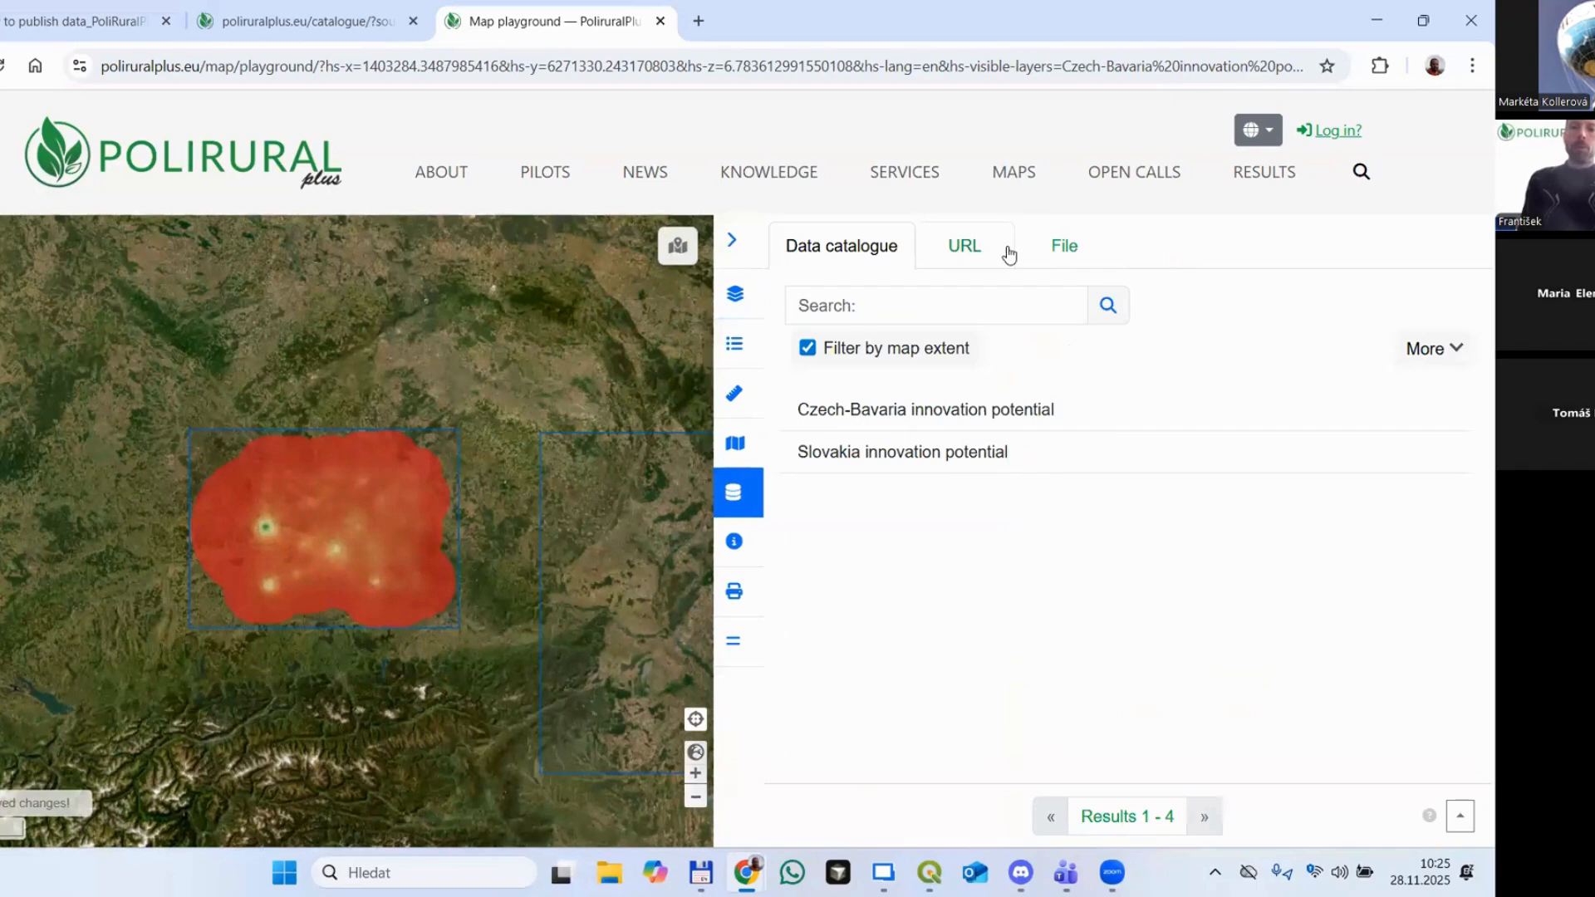
{"action": "left_click", "coordinate": [1065, 259]}
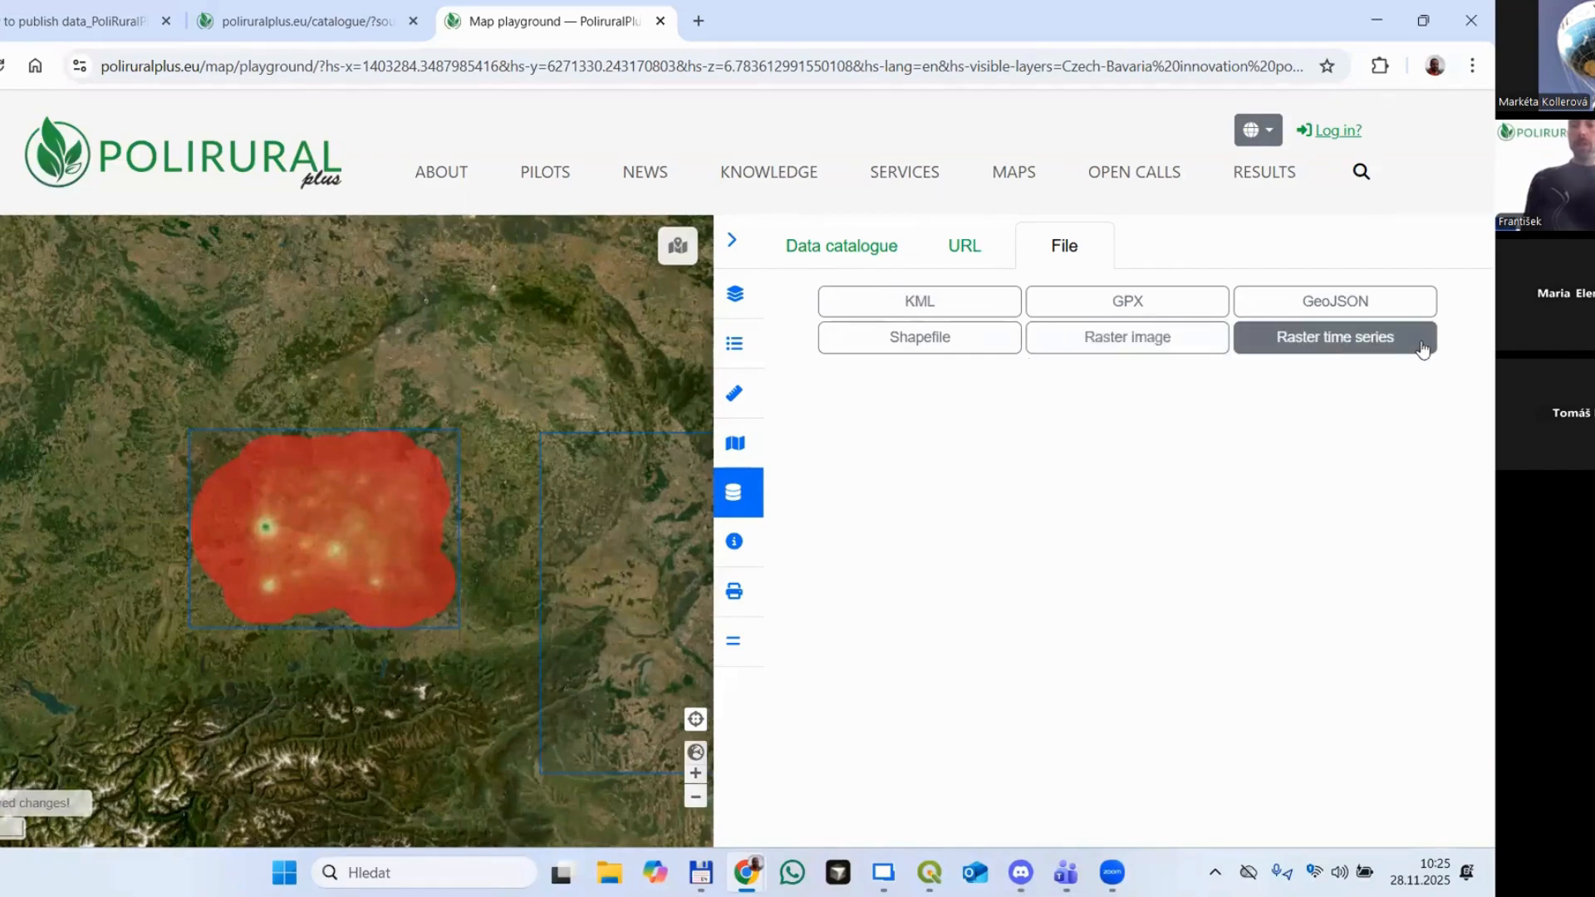
{"action": "left_click", "coordinate": [1395, 301]}
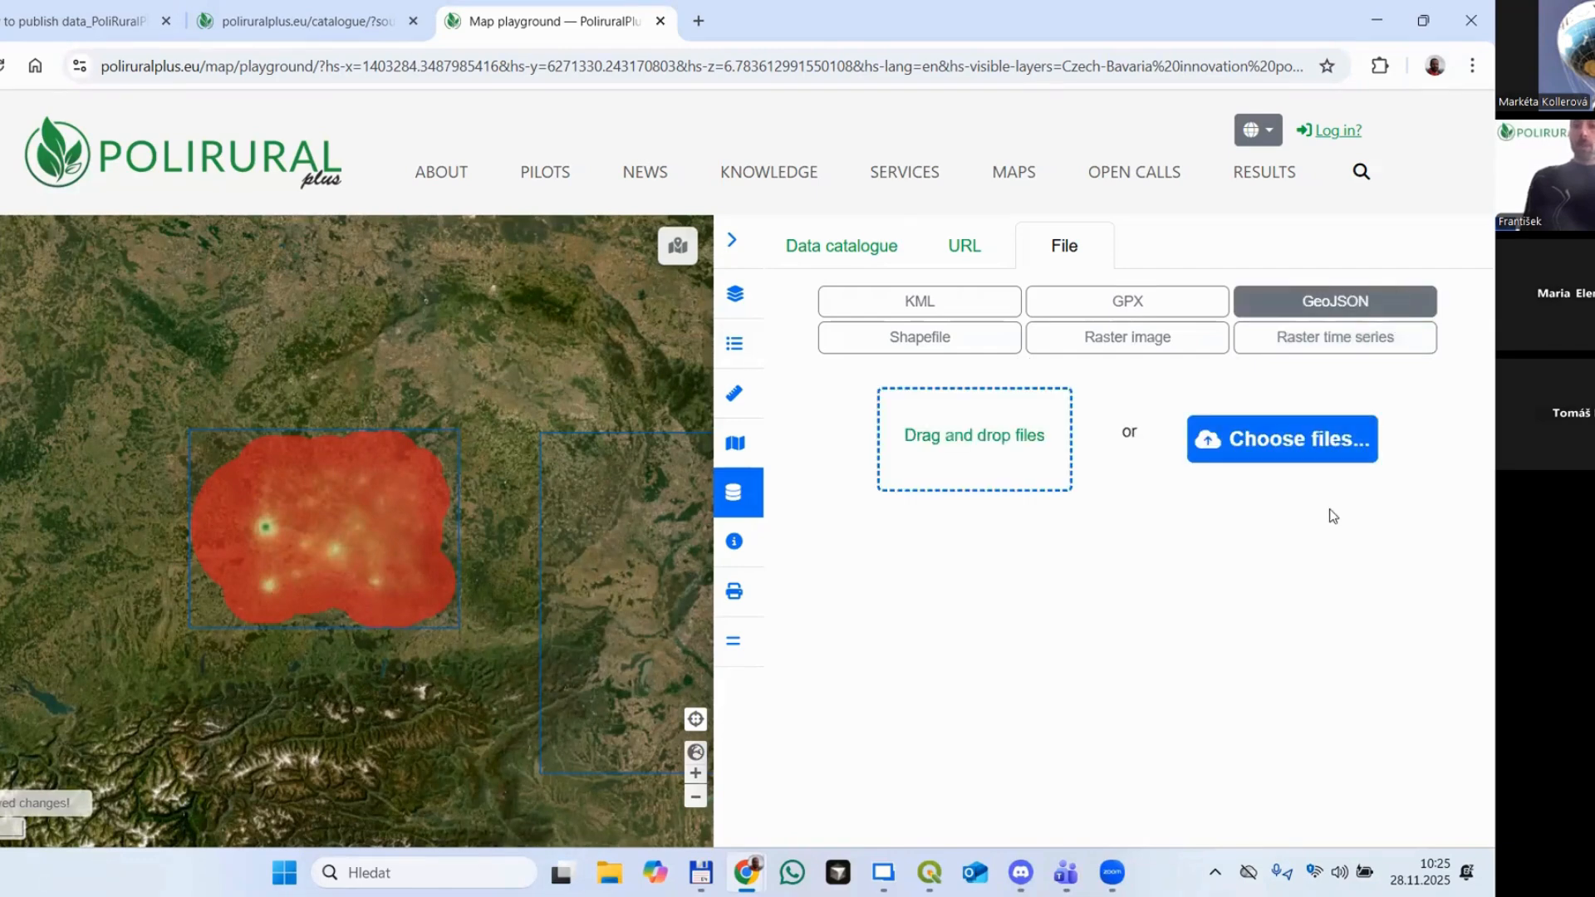
{"action": "left_click", "coordinate": [1266, 440]}
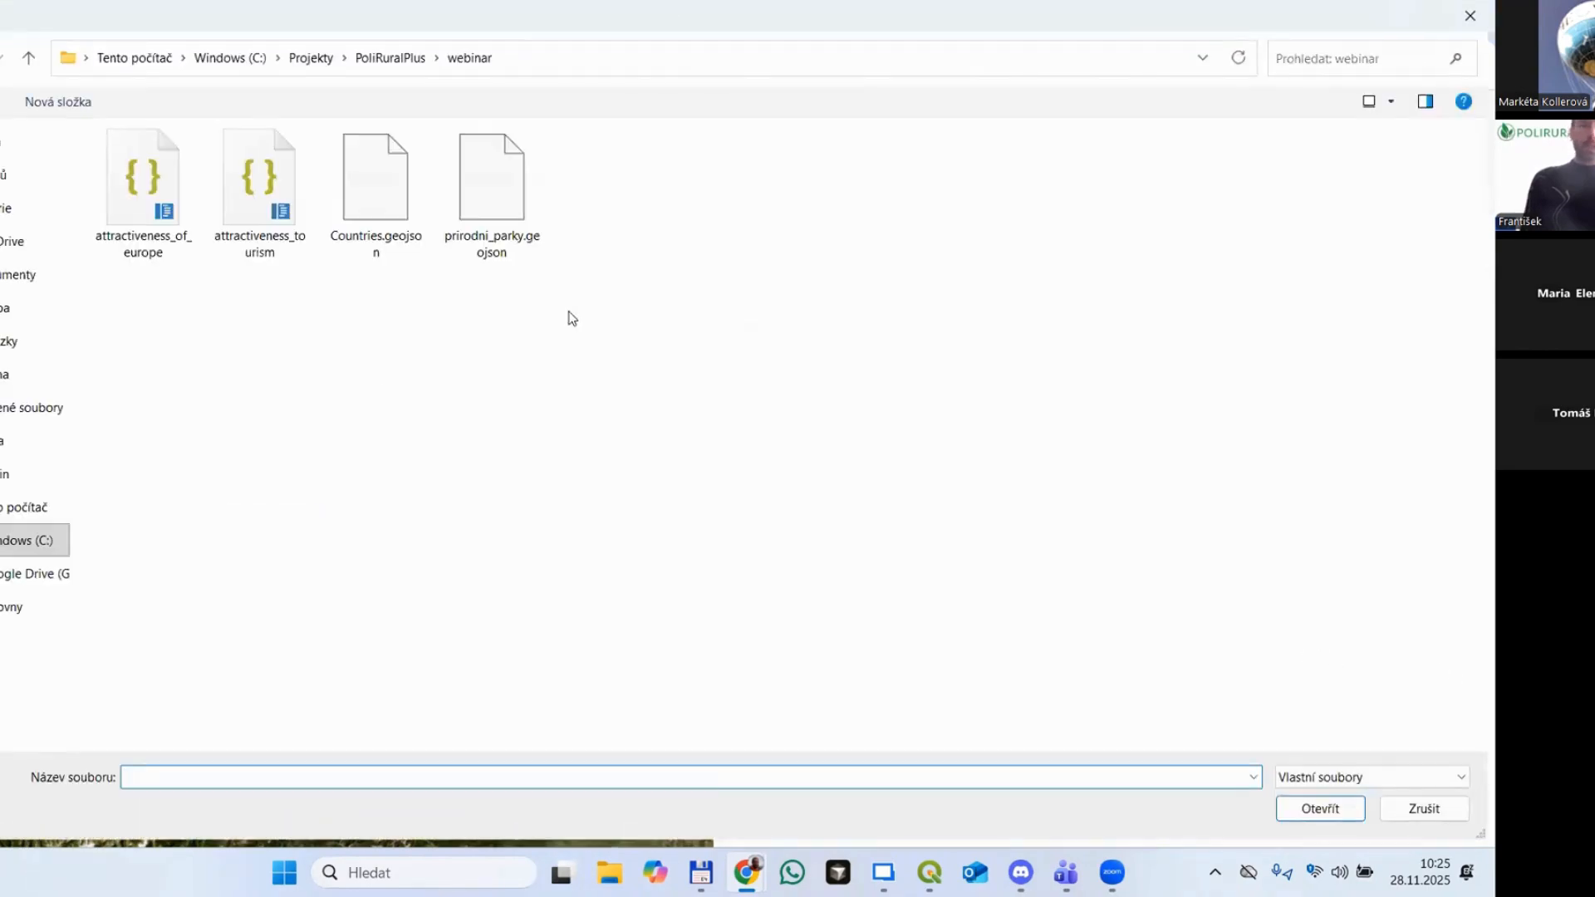
{"action": "double_click", "coordinate": [398, 209]}
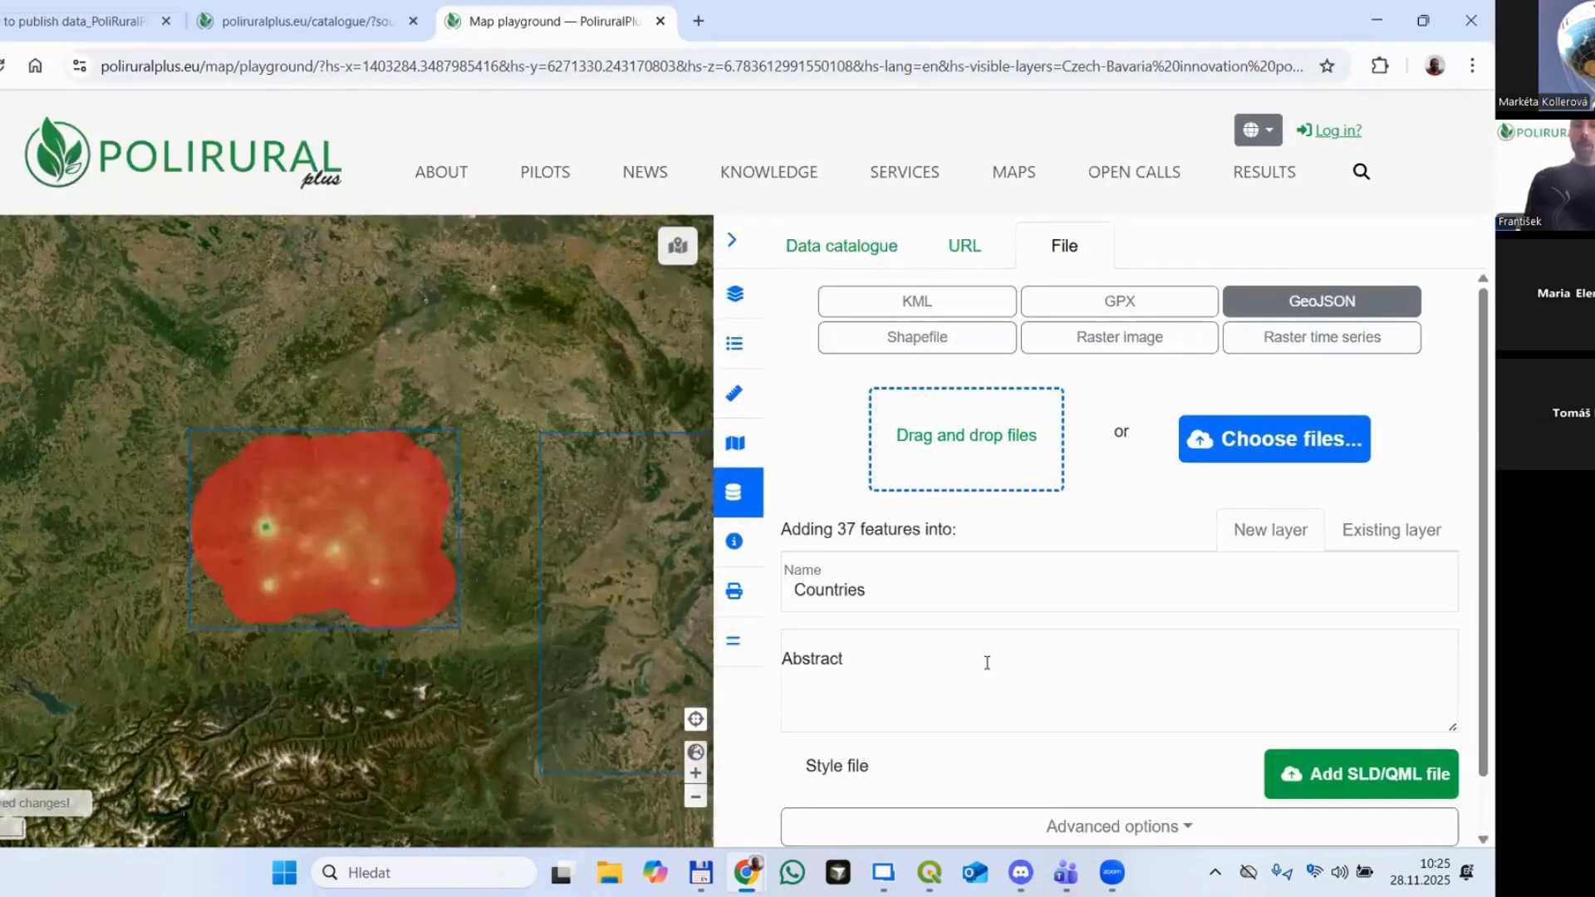
Step: Name the new layer Countries webinar and enter webinar as its abstract
{"action": "left_click", "coordinate": [1005, 598]}
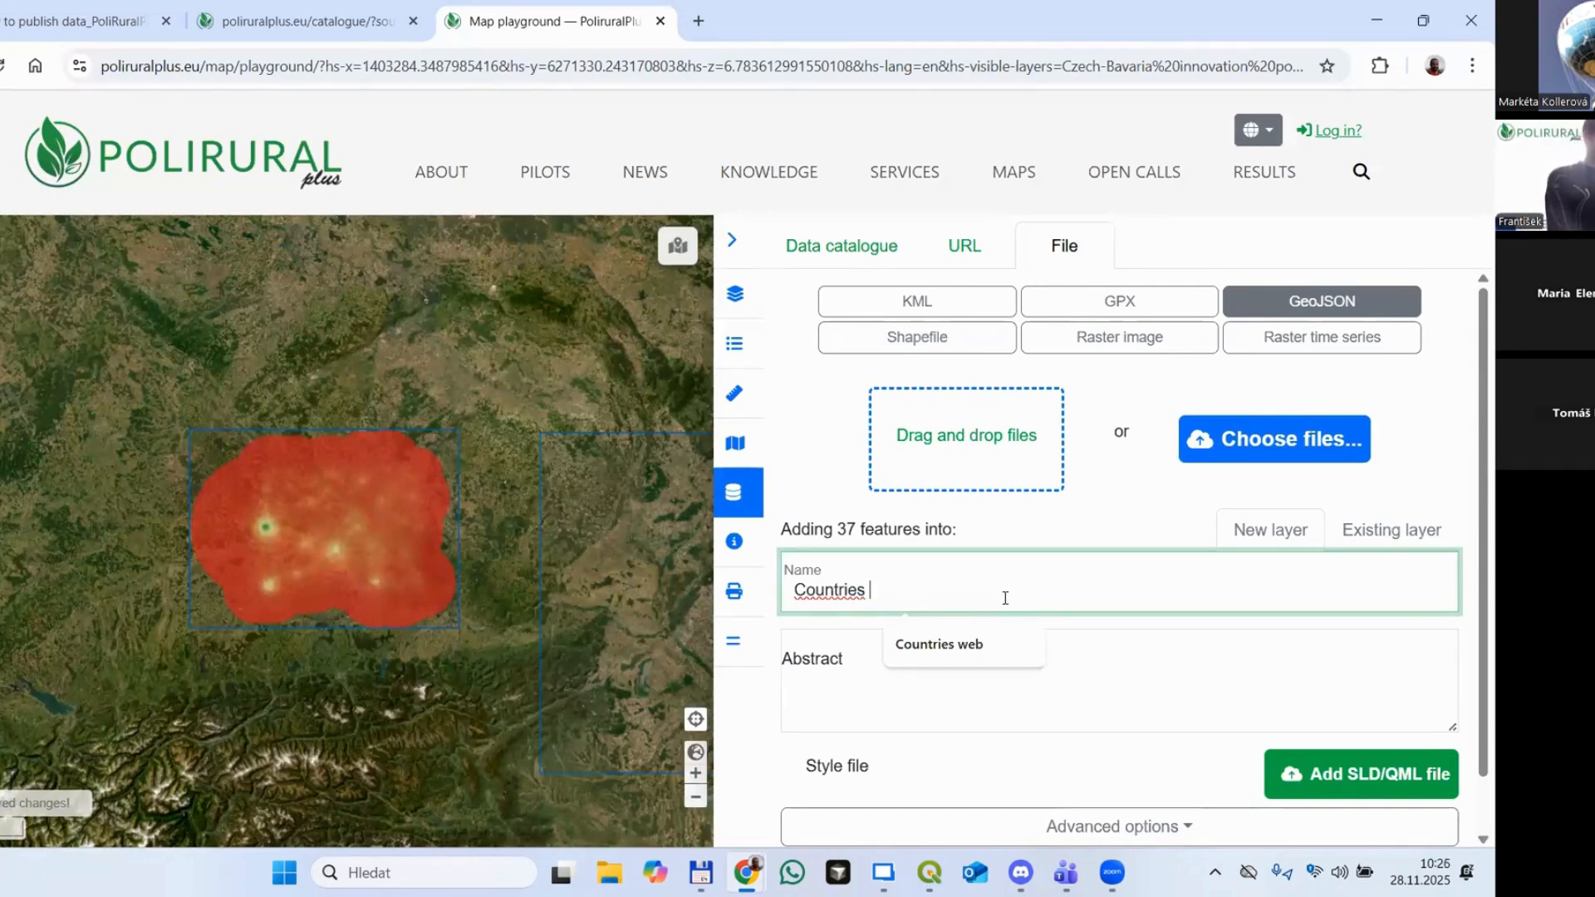
{"action": "left_click", "coordinate": [914, 644]}
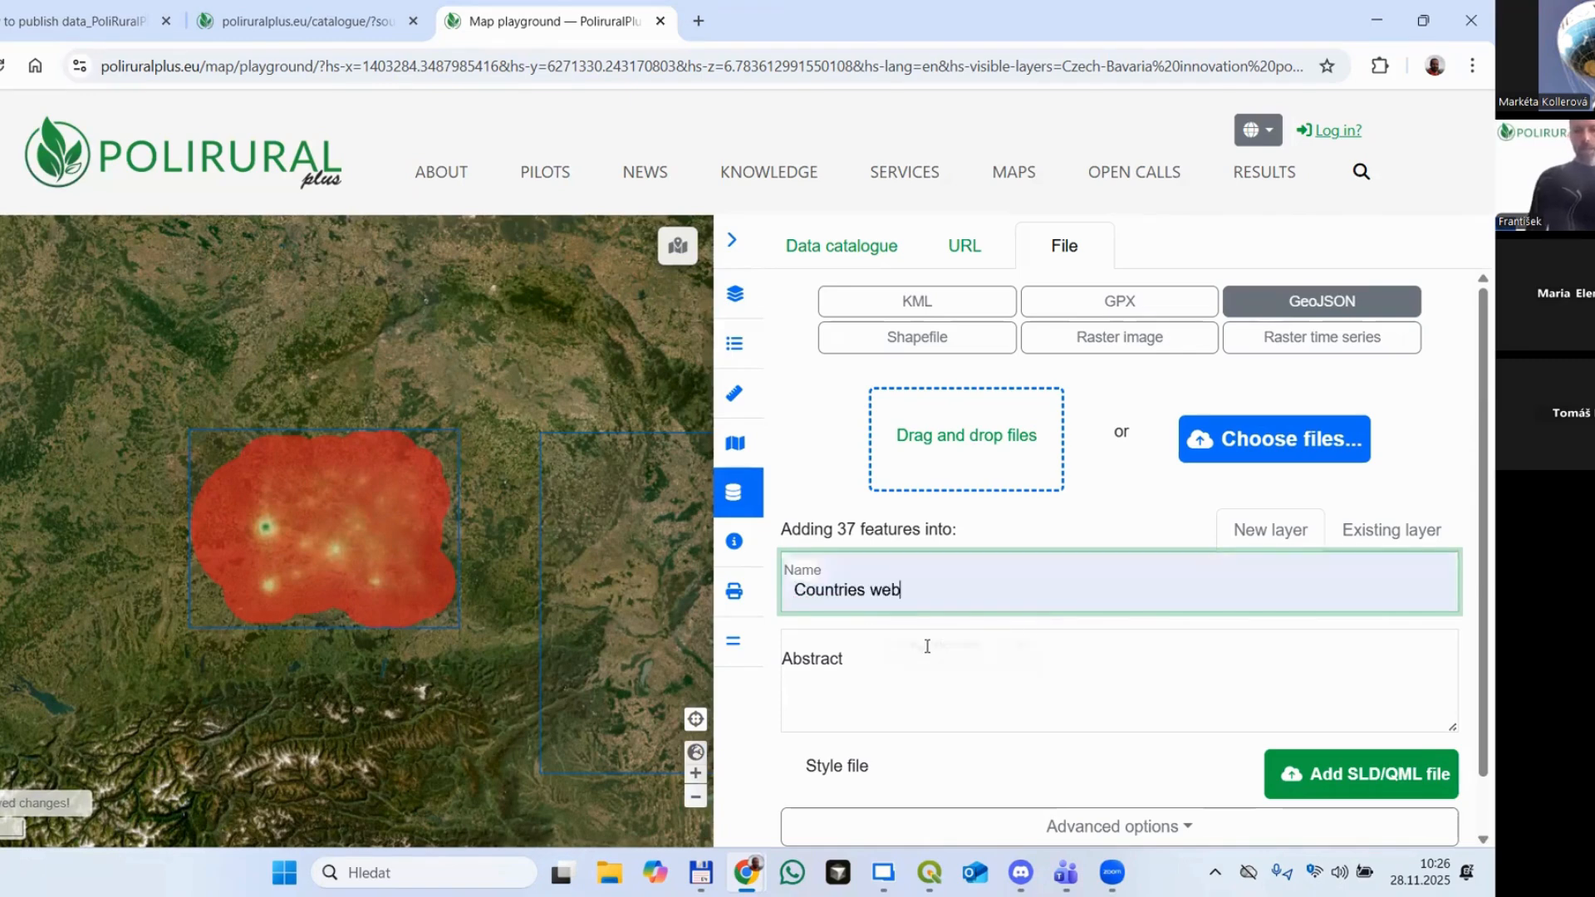
{"action": "scroll", "coordinate": [935, 661], "scroll_direction": "down", "scroll_amount": 1}
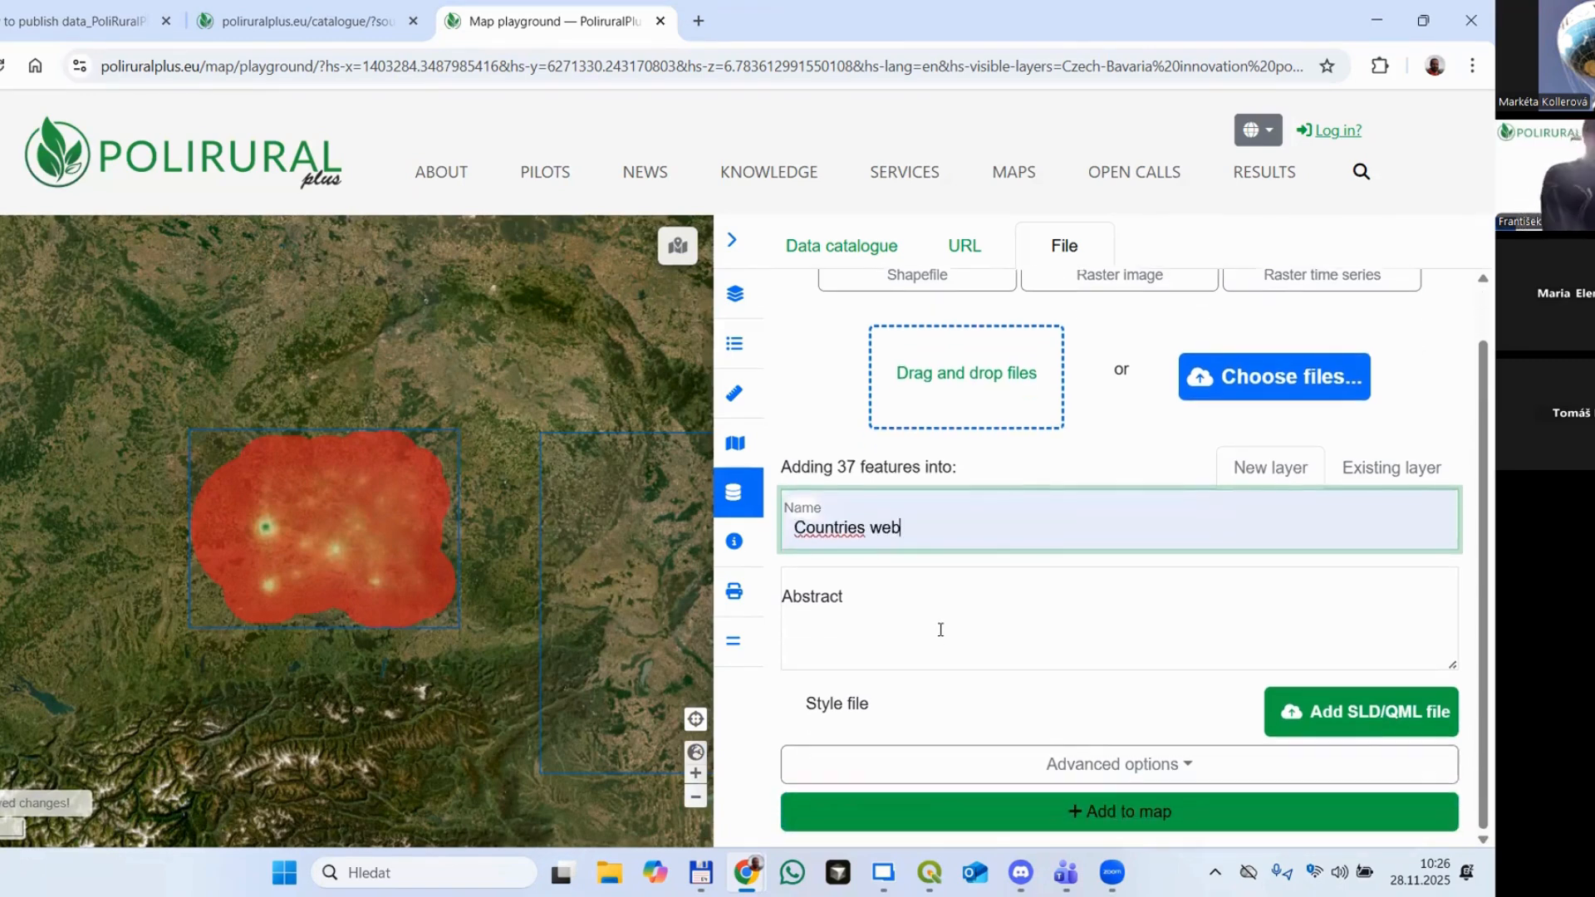
{"action": "type", "text": "inar"}
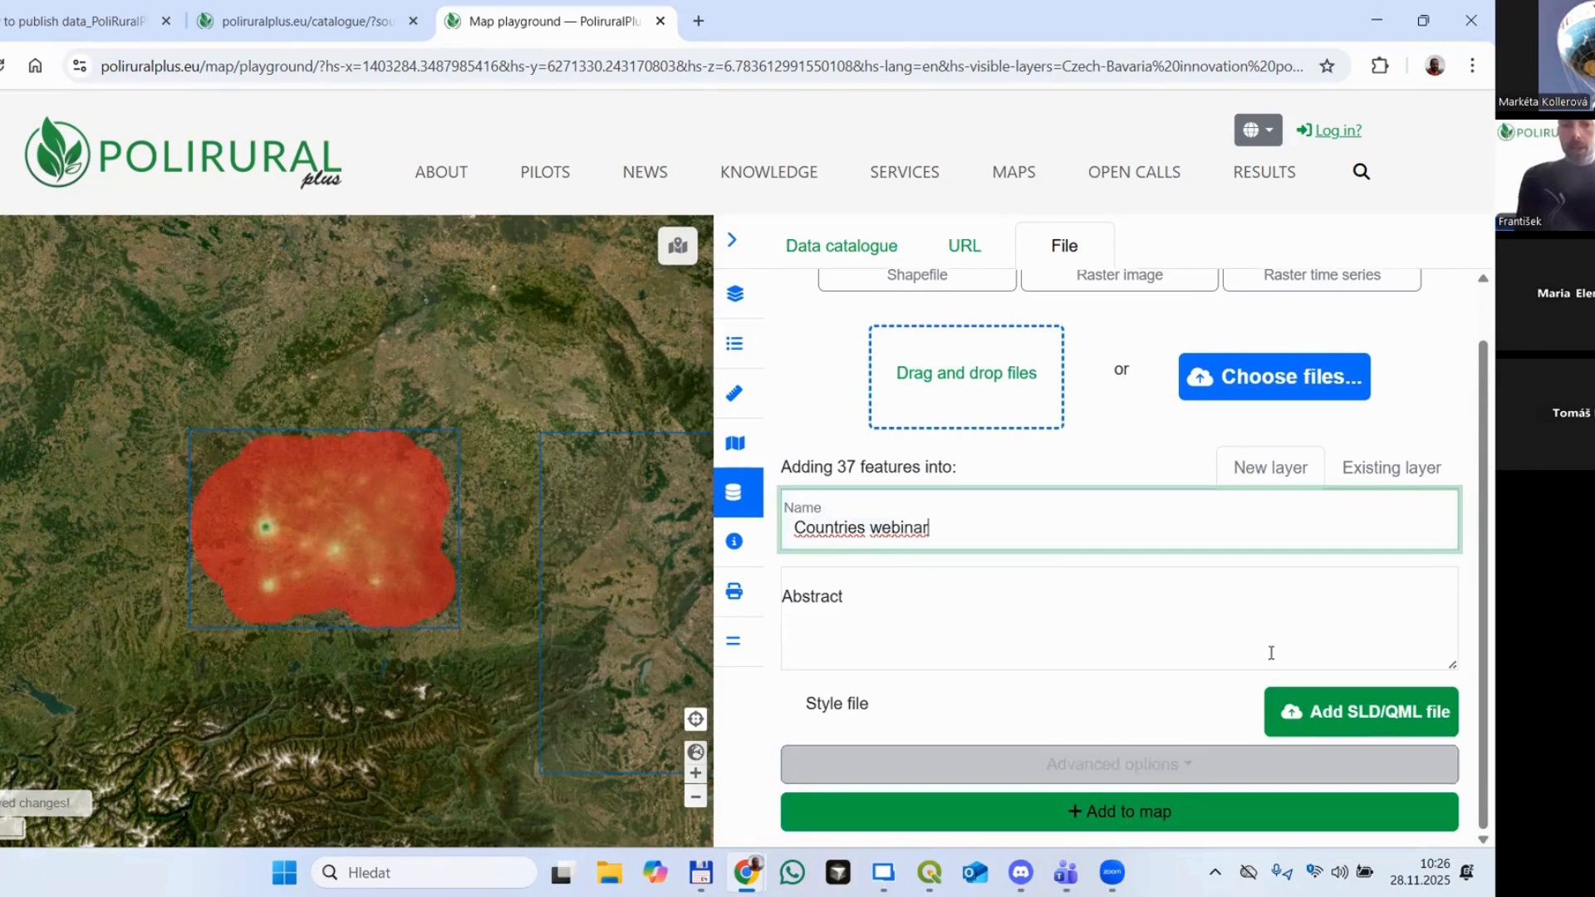
{"action": "left_click", "coordinate": [981, 622]}
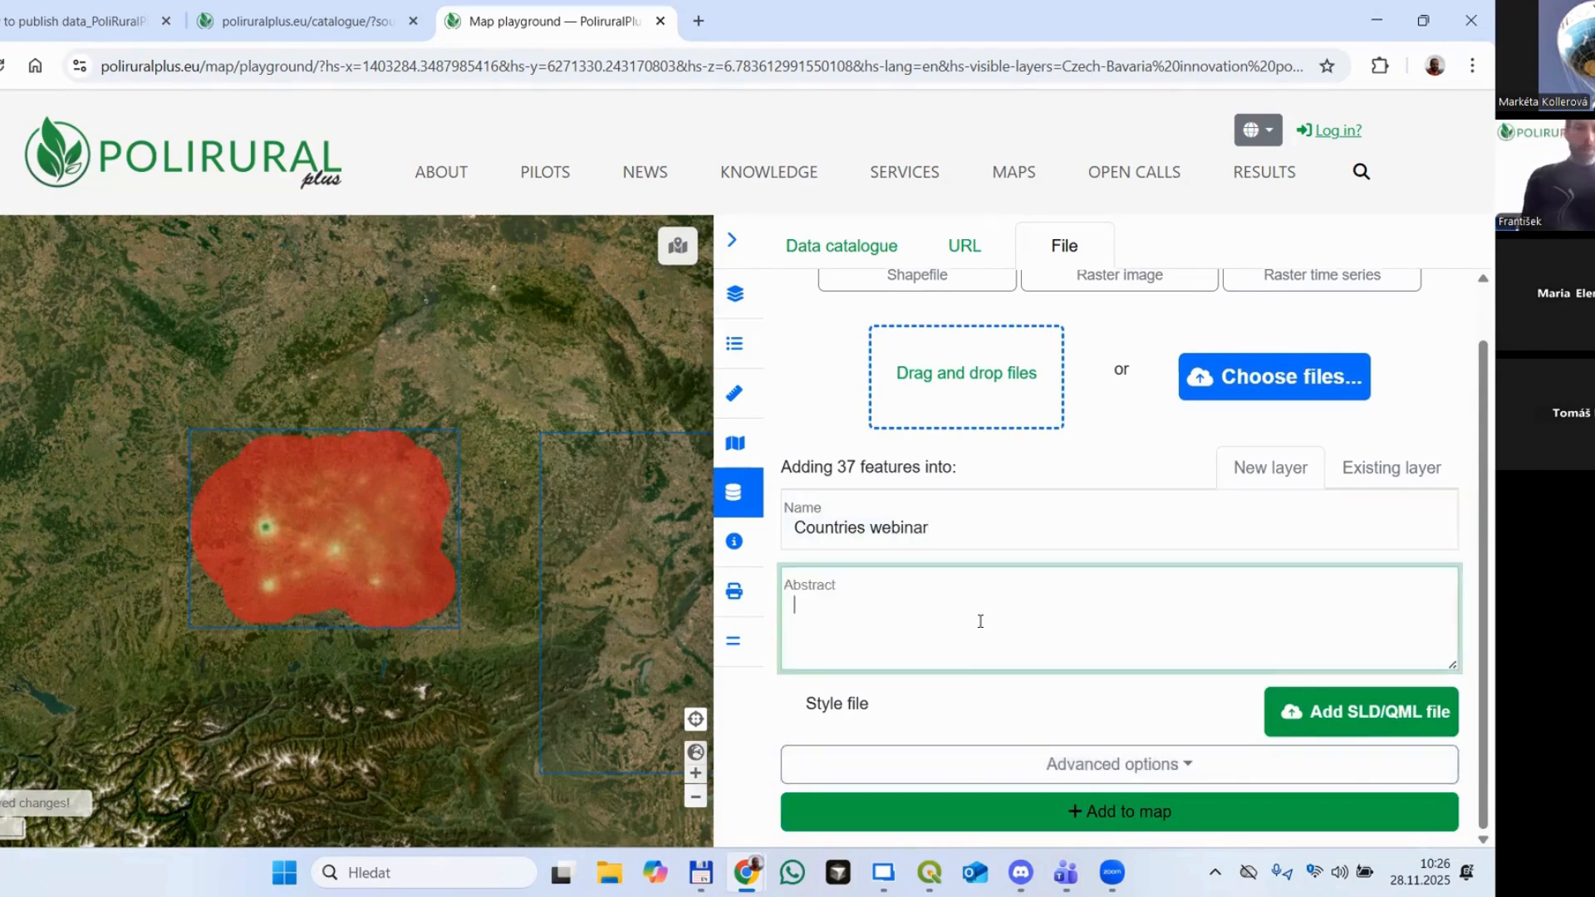
{"action": "type", "text": "webinar"}
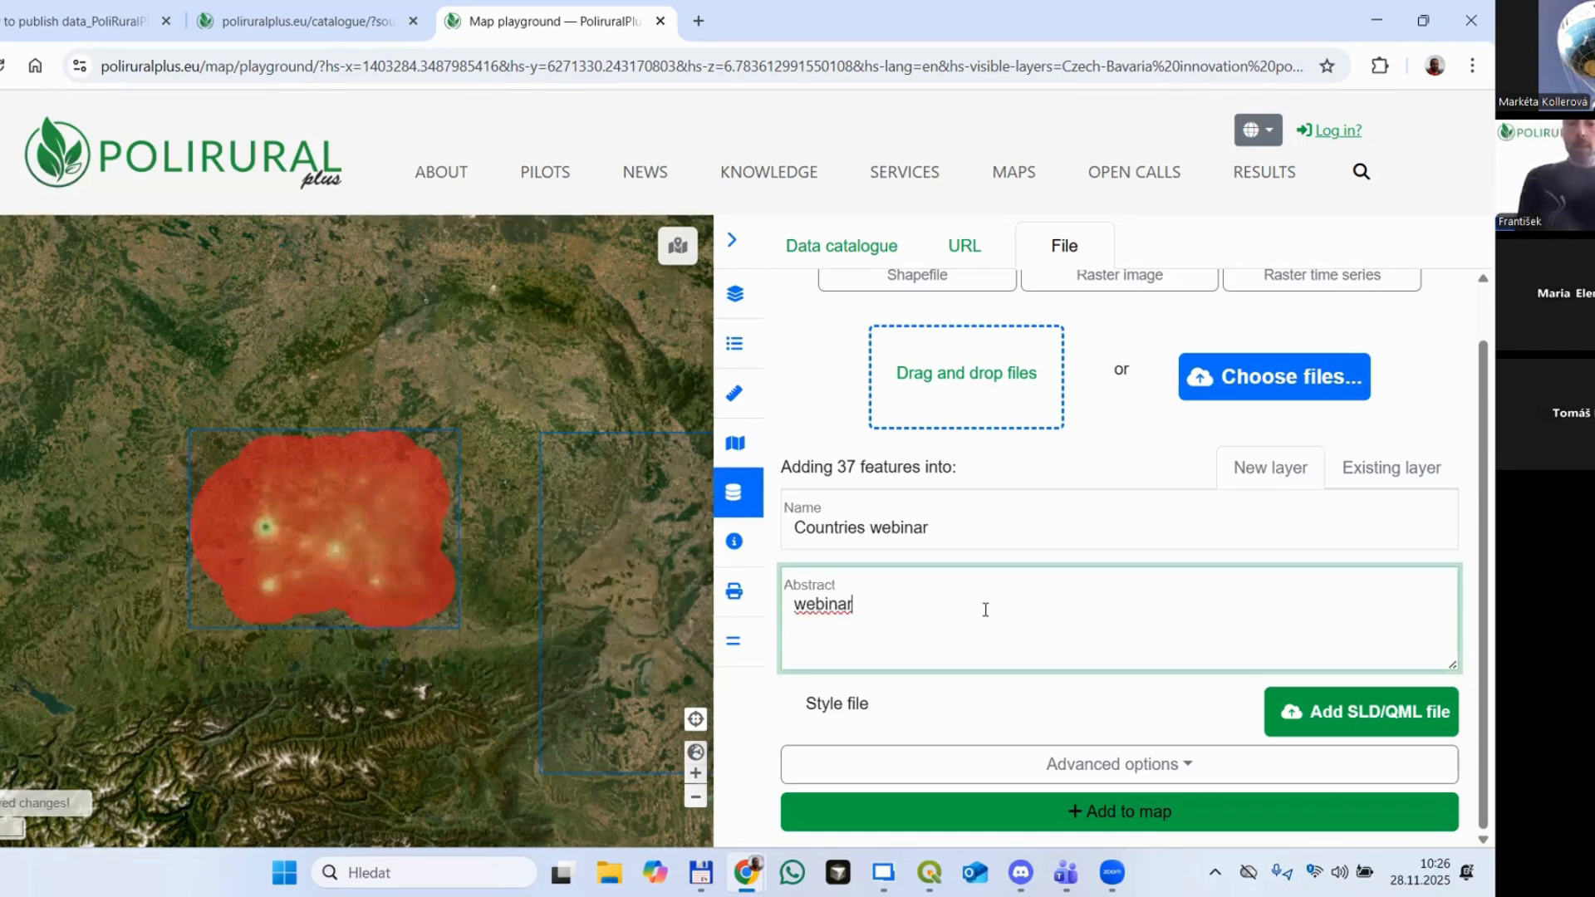
{"action": "left_click", "coordinate": [1020, 529]}
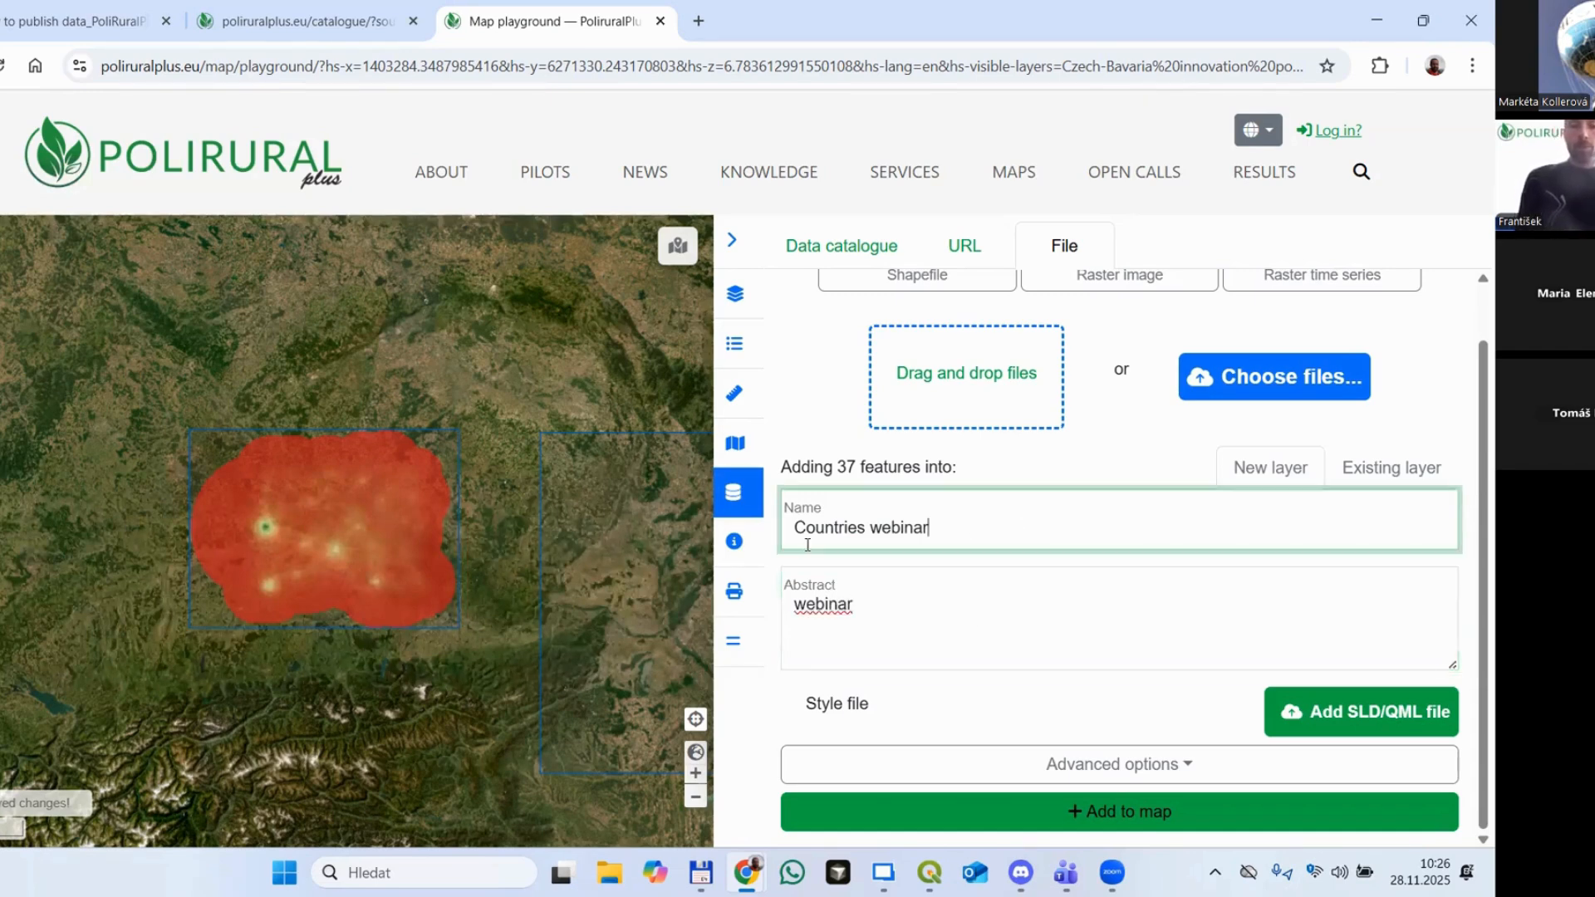
{"action": "key", "text": "ctrl+a"}
{"action": "left_click_drag", "start_coordinate": [995, 629], "coordinate": [749, 637]}
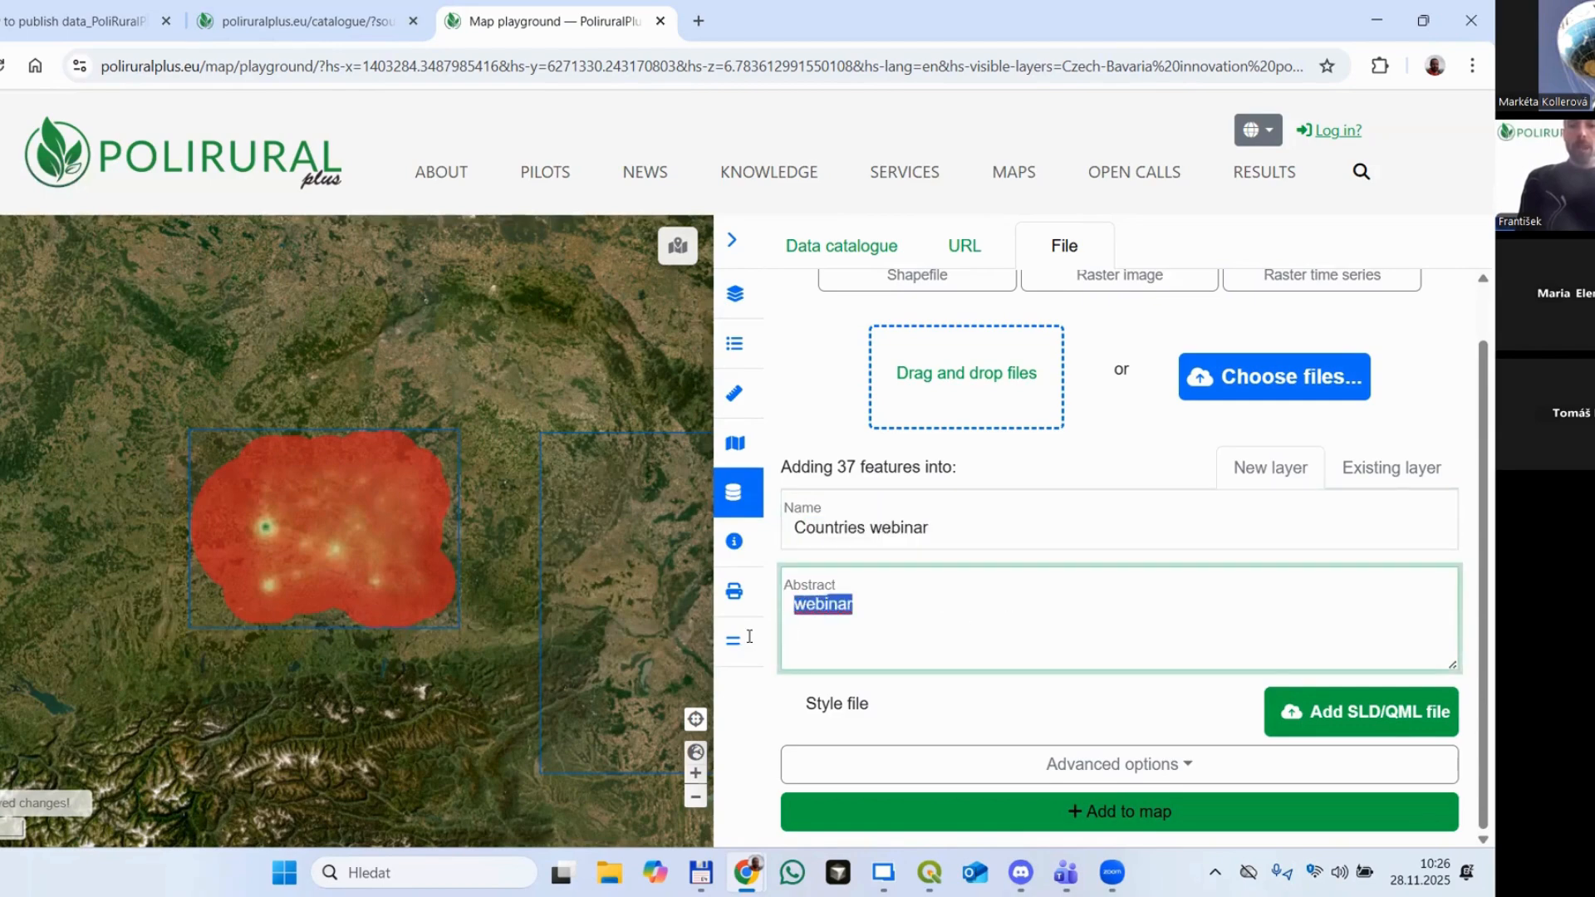
{"action": "left_click", "coordinate": [1012, 716]}
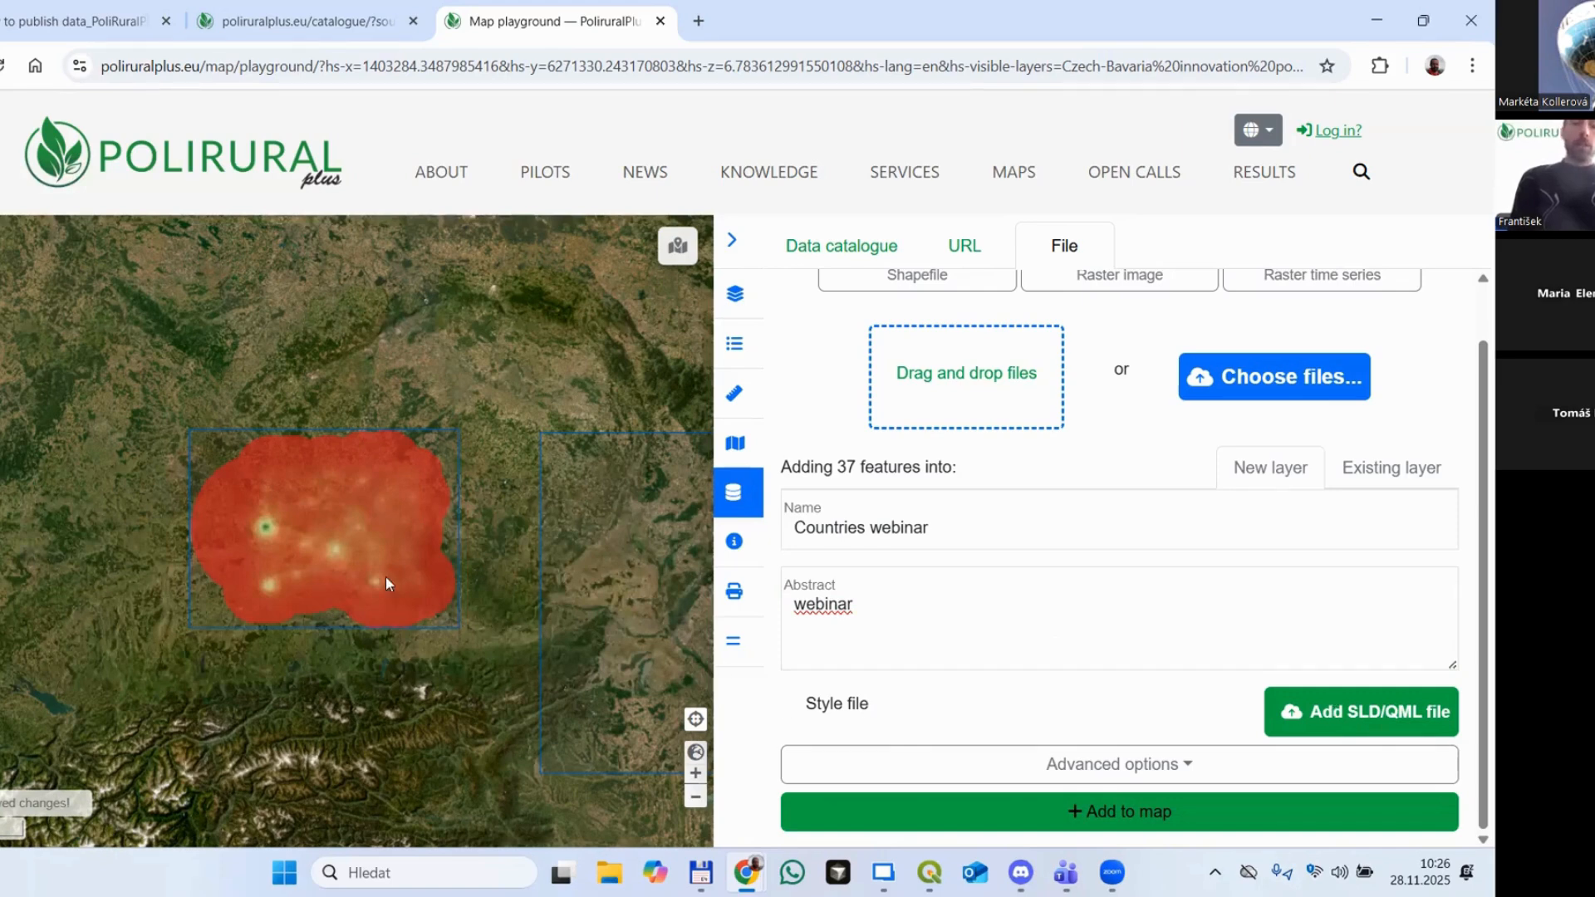
Step: Attach Countries.sld as the style file and add the Countries webinar layer to the map
{"action": "scroll", "coordinate": [1182, 734], "scroll_direction": "up", "scroll_amount": 1}
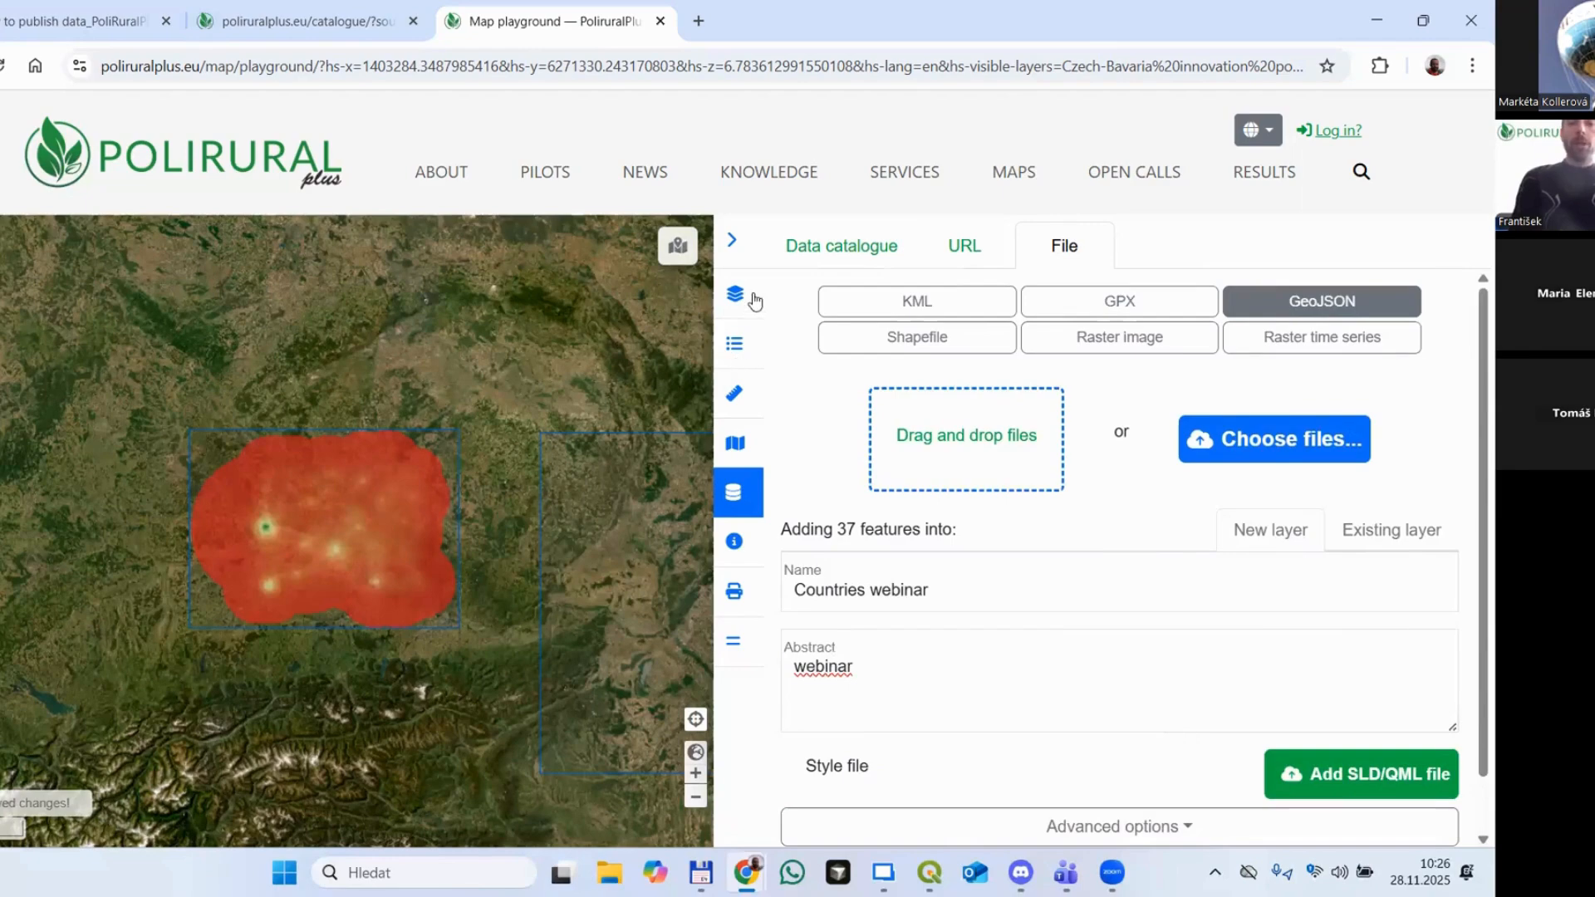
{"action": "scroll", "coordinate": [1209, 747], "scroll_direction": "down", "scroll_amount": 1}
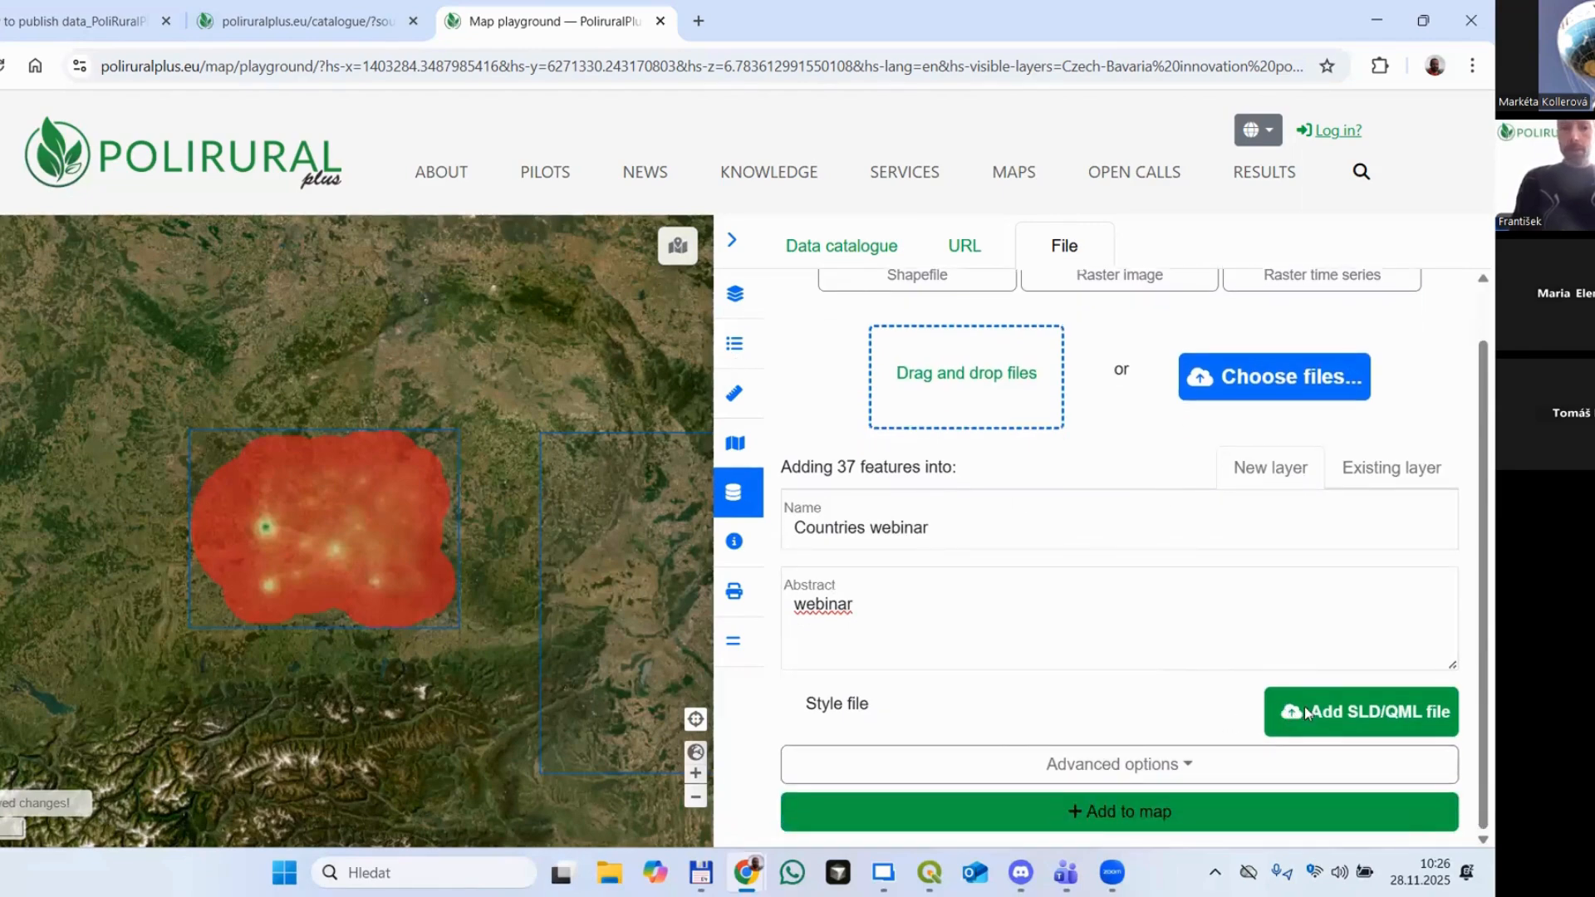
{"action": "left_click", "coordinate": [1304, 712]}
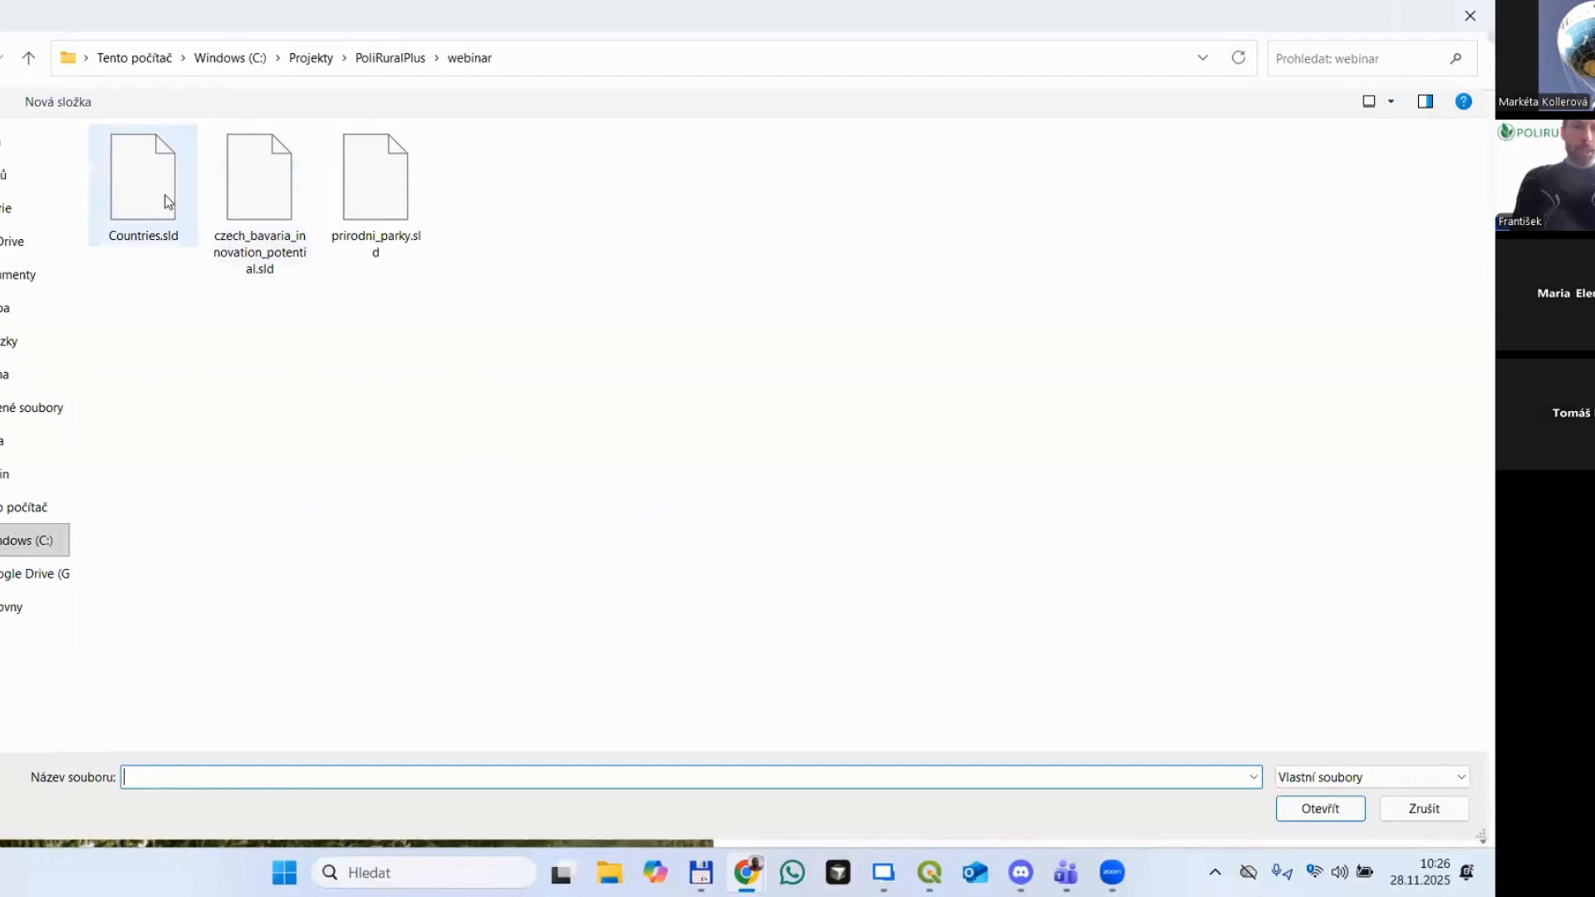
{"action": "double_click", "coordinate": [166, 201]}
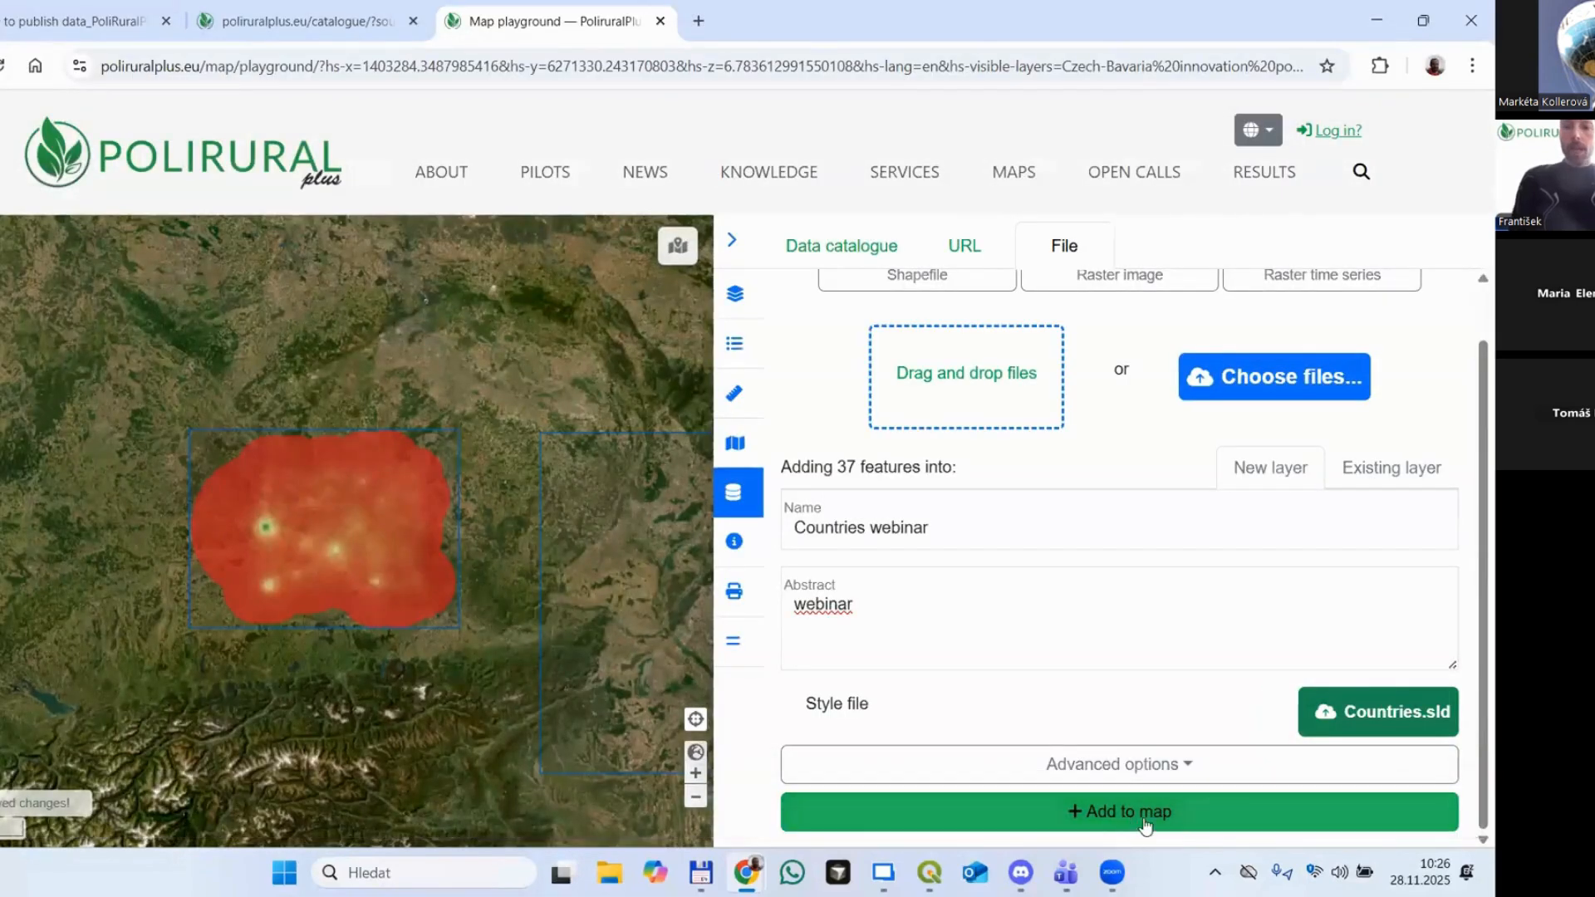
{"action": "left_click", "coordinate": [1194, 810]}
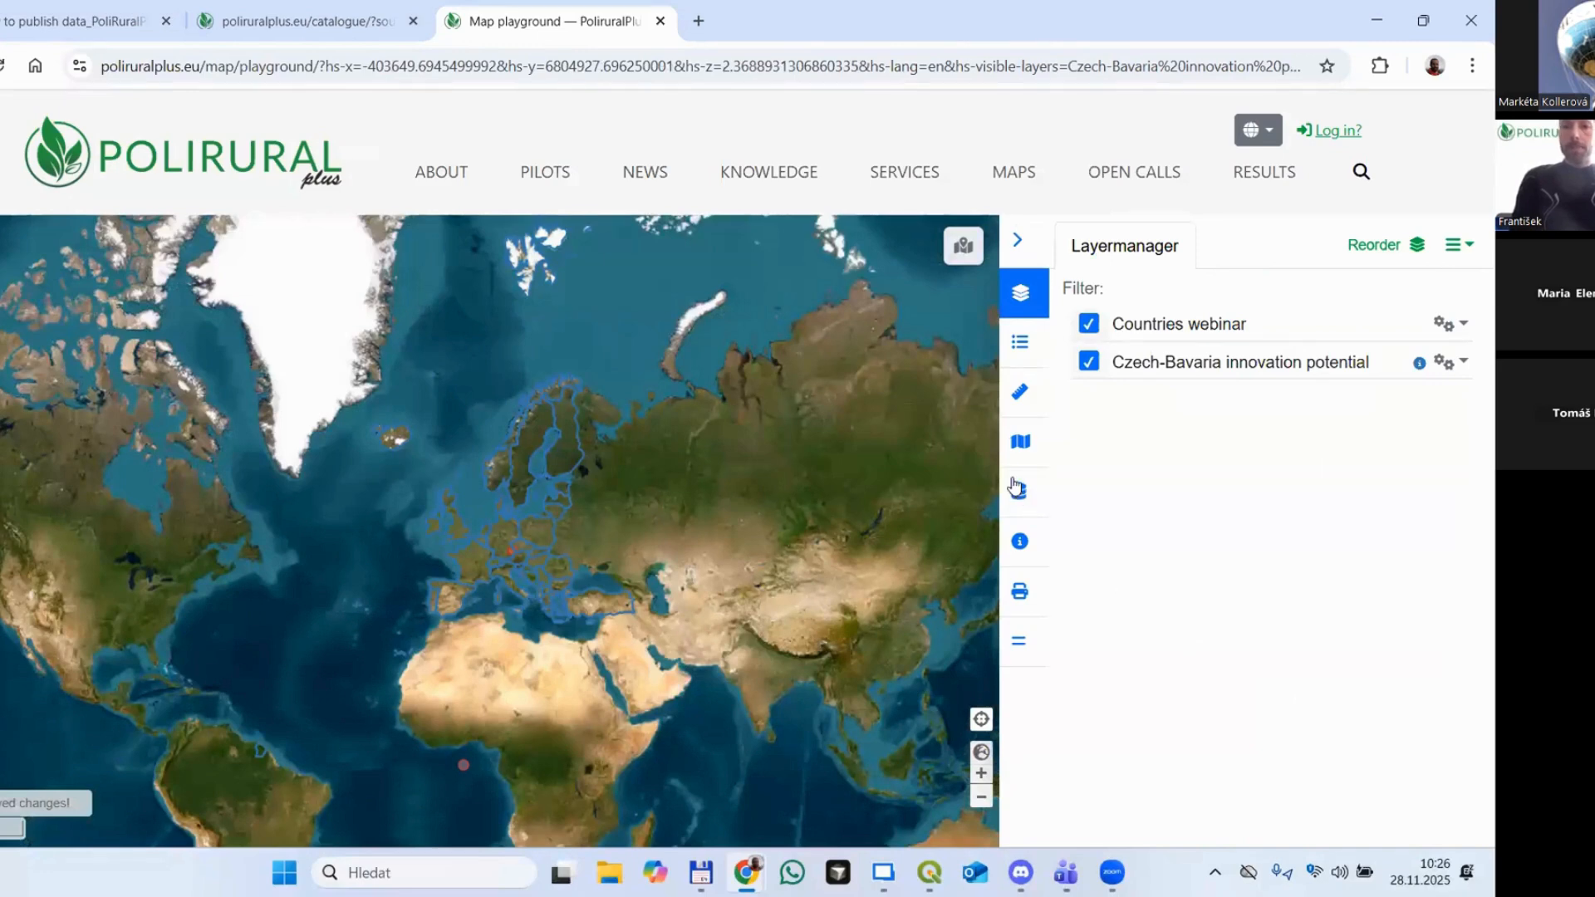
Step: Reduce the opacity of the World imagery basemap to about half
{"action": "scroll", "coordinate": [452, 515], "scroll_direction": "up", "scroll_amount": 1}
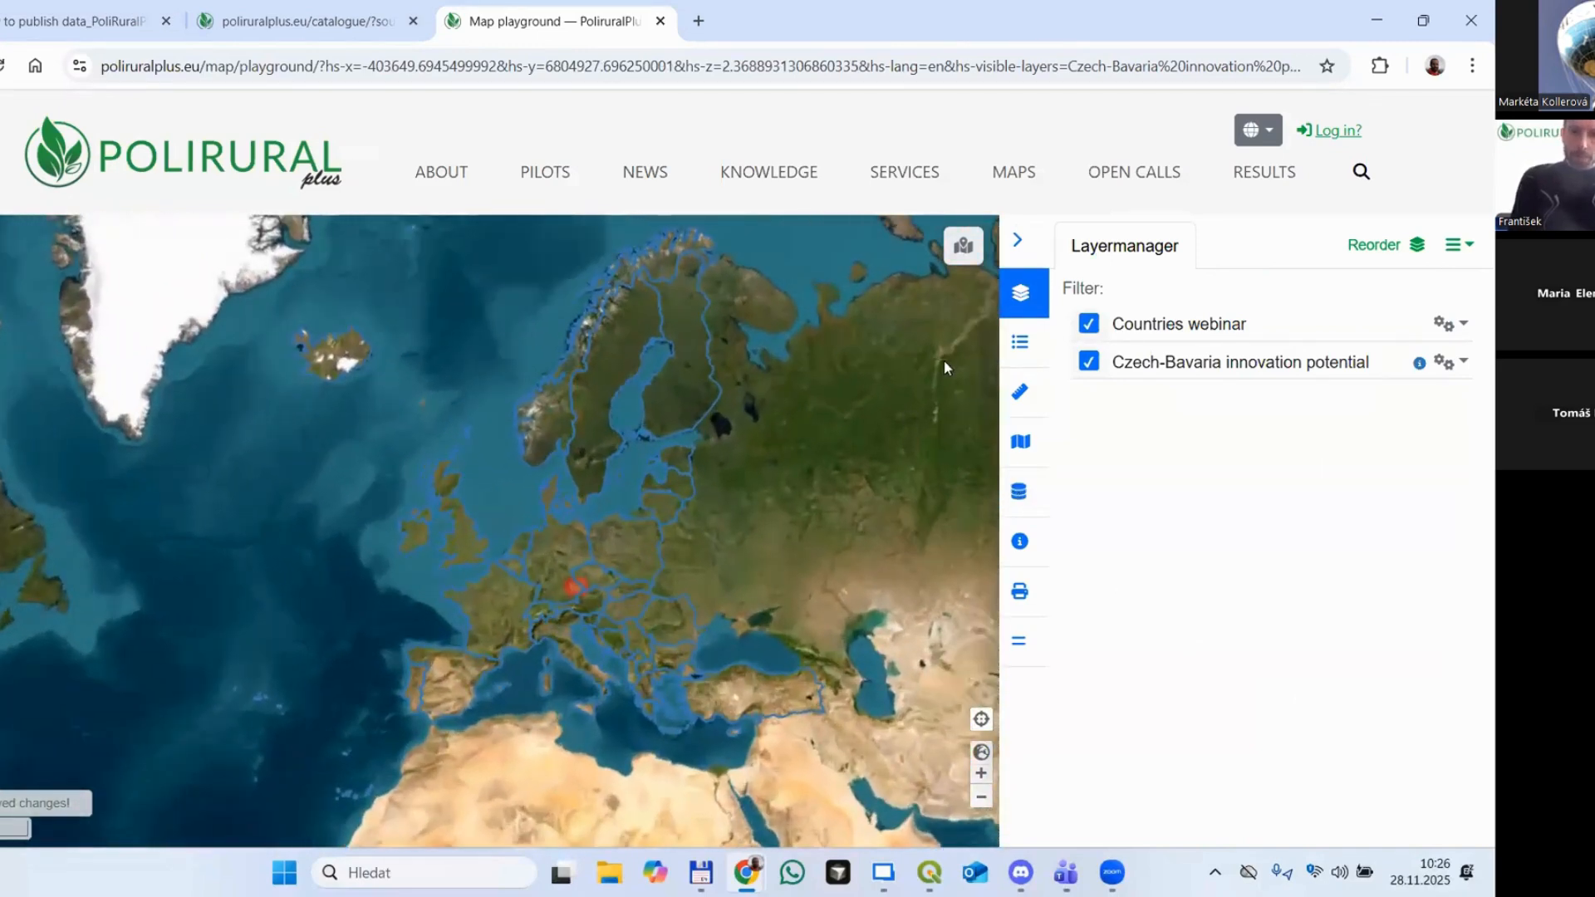
{"action": "left_click", "coordinate": [964, 242]}
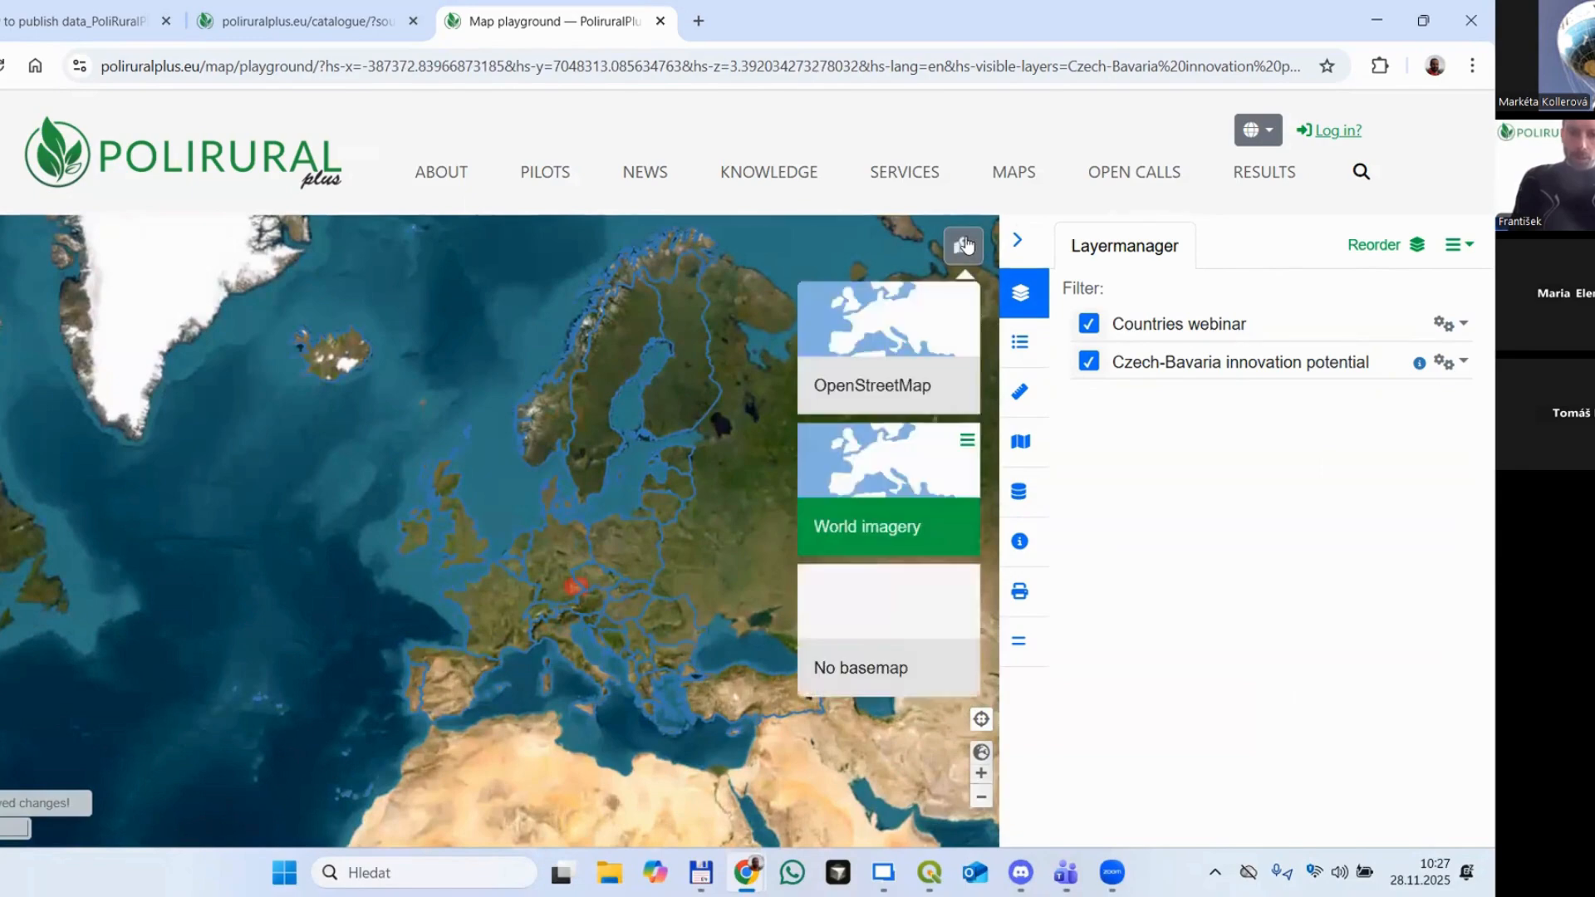
{"action": "left_click", "coordinate": [968, 440]}
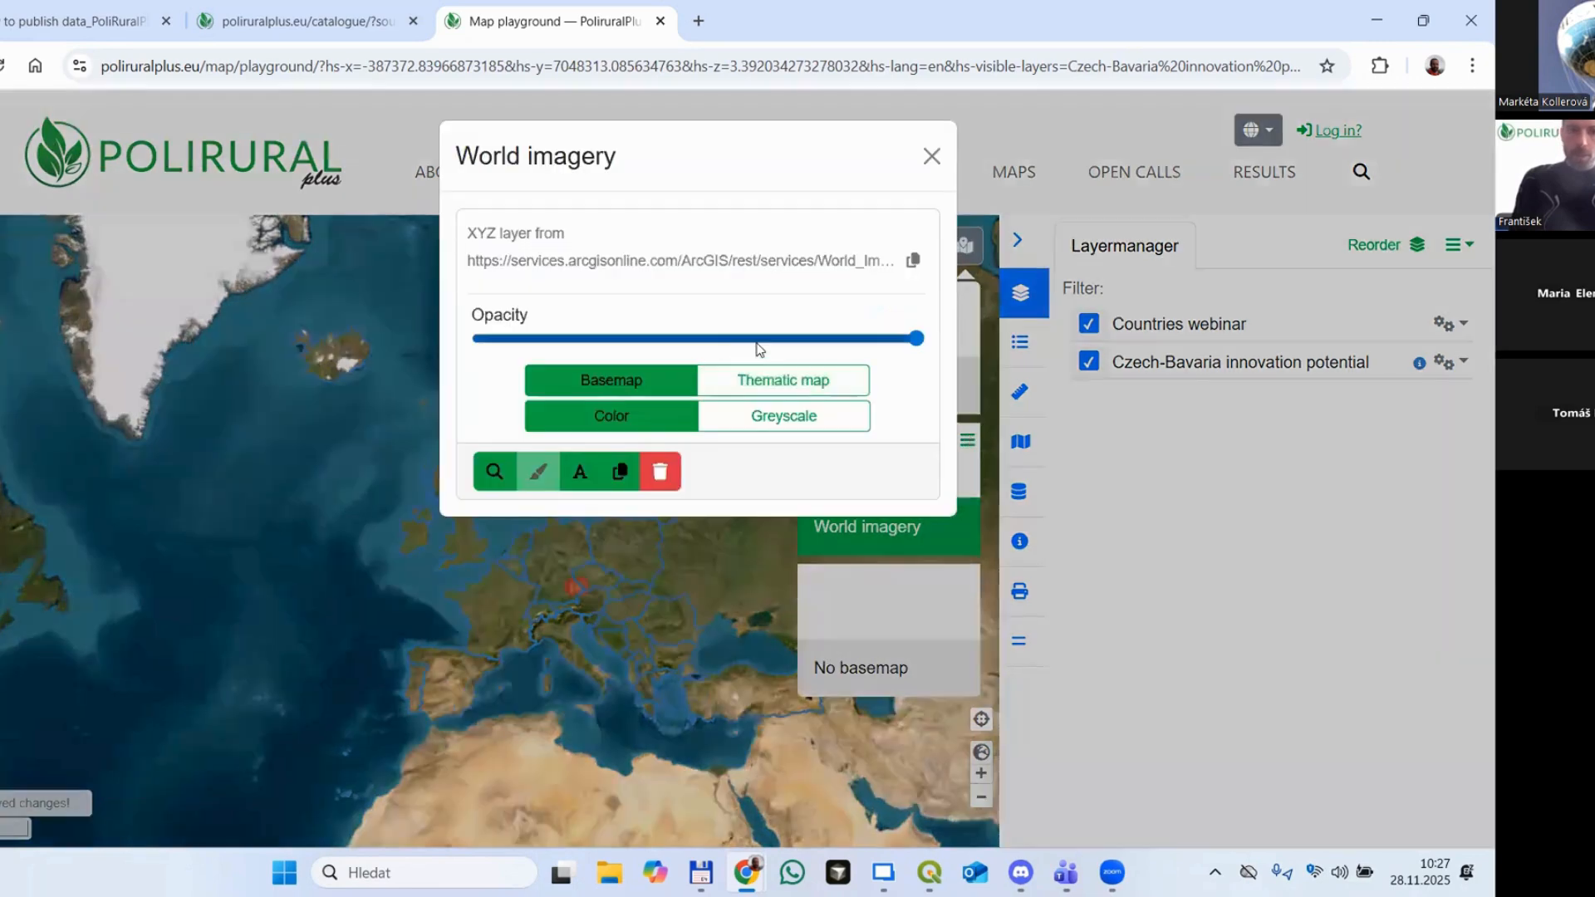
{"action": "left_click_drag", "start_coordinate": [761, 339], "coordinate": [680, 339]}
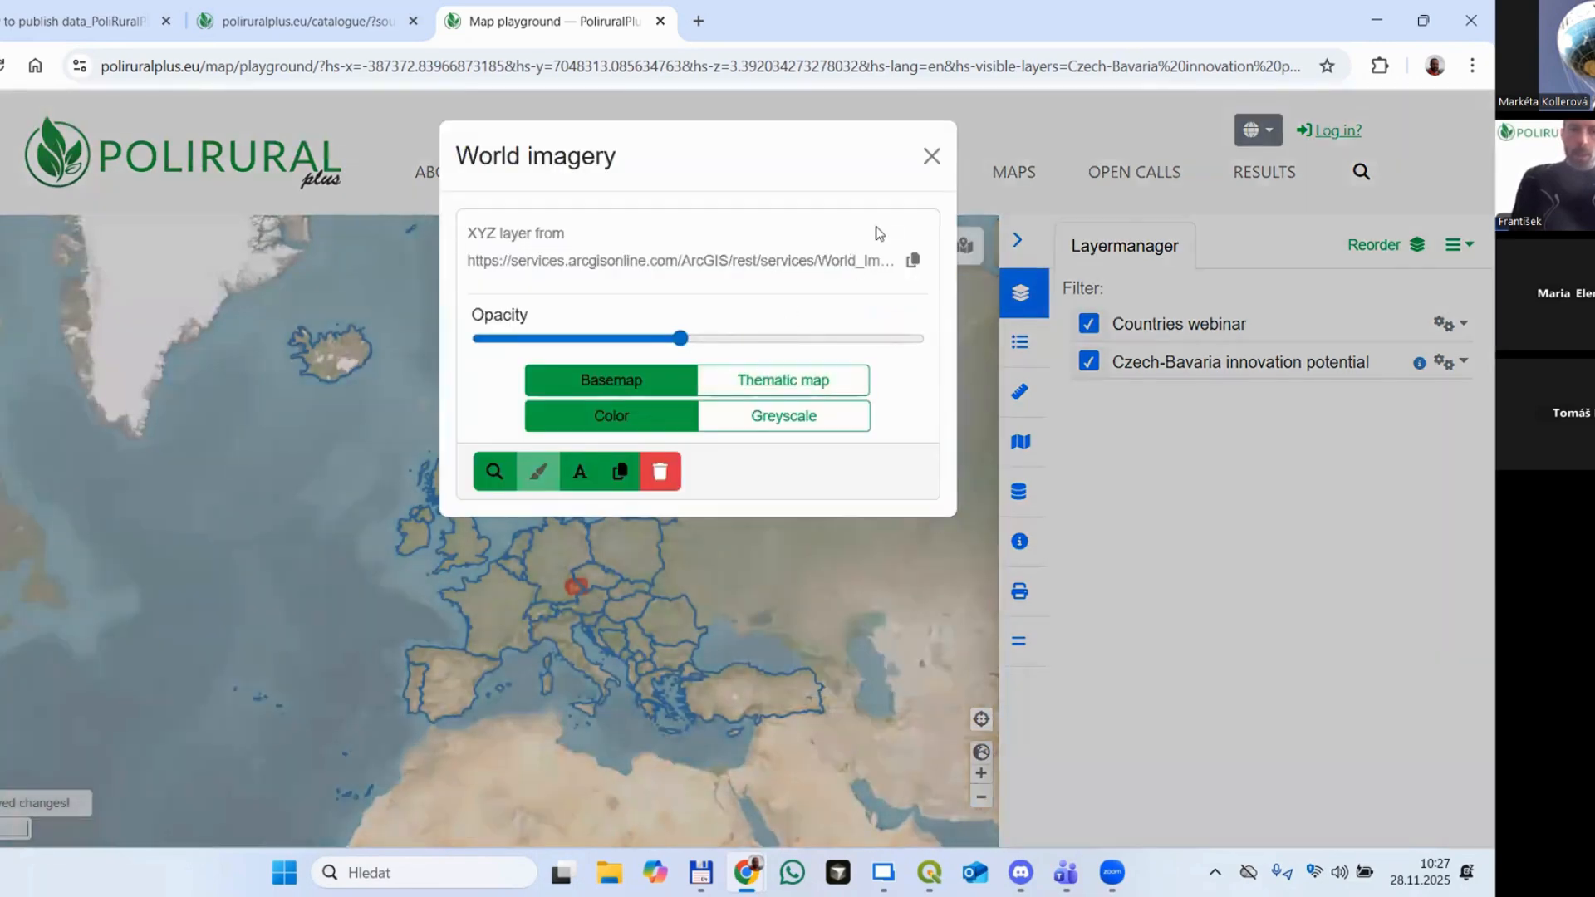
{"action": "left_click", "coordinate": [932, 156]}
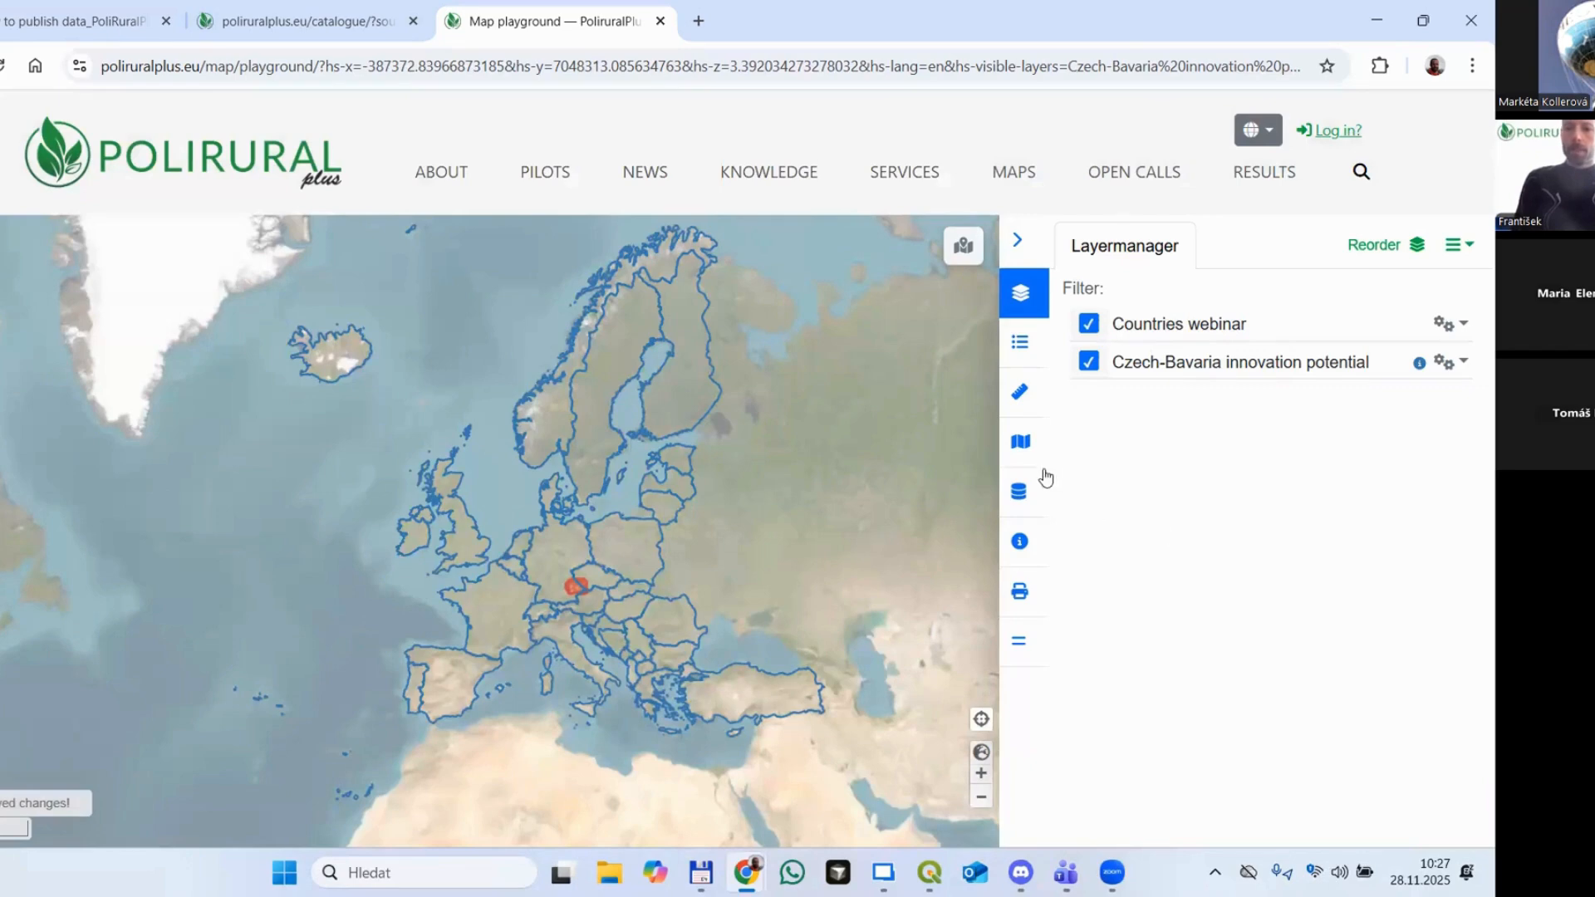
{"action": "left_click", "coordinate": [1018, 493]}
{"action": "left_click", "coordinate": [1056, 243]}
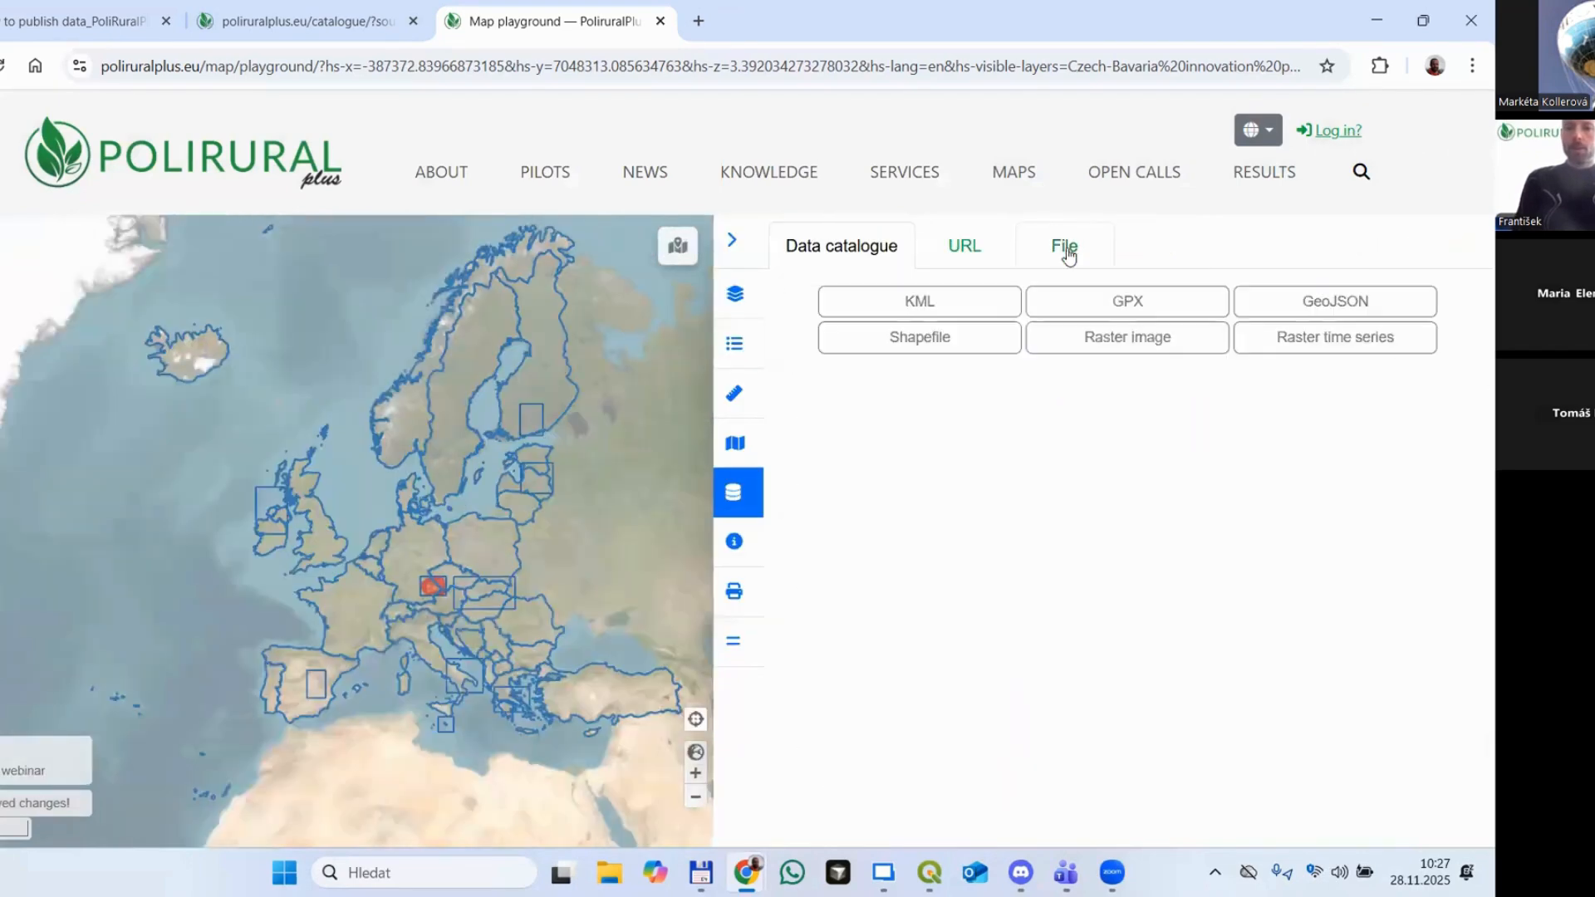
{"action": "left_click", "coordinate": [1334, 301]}
{"action": "left_click", "coordinate": [1264, 451]}
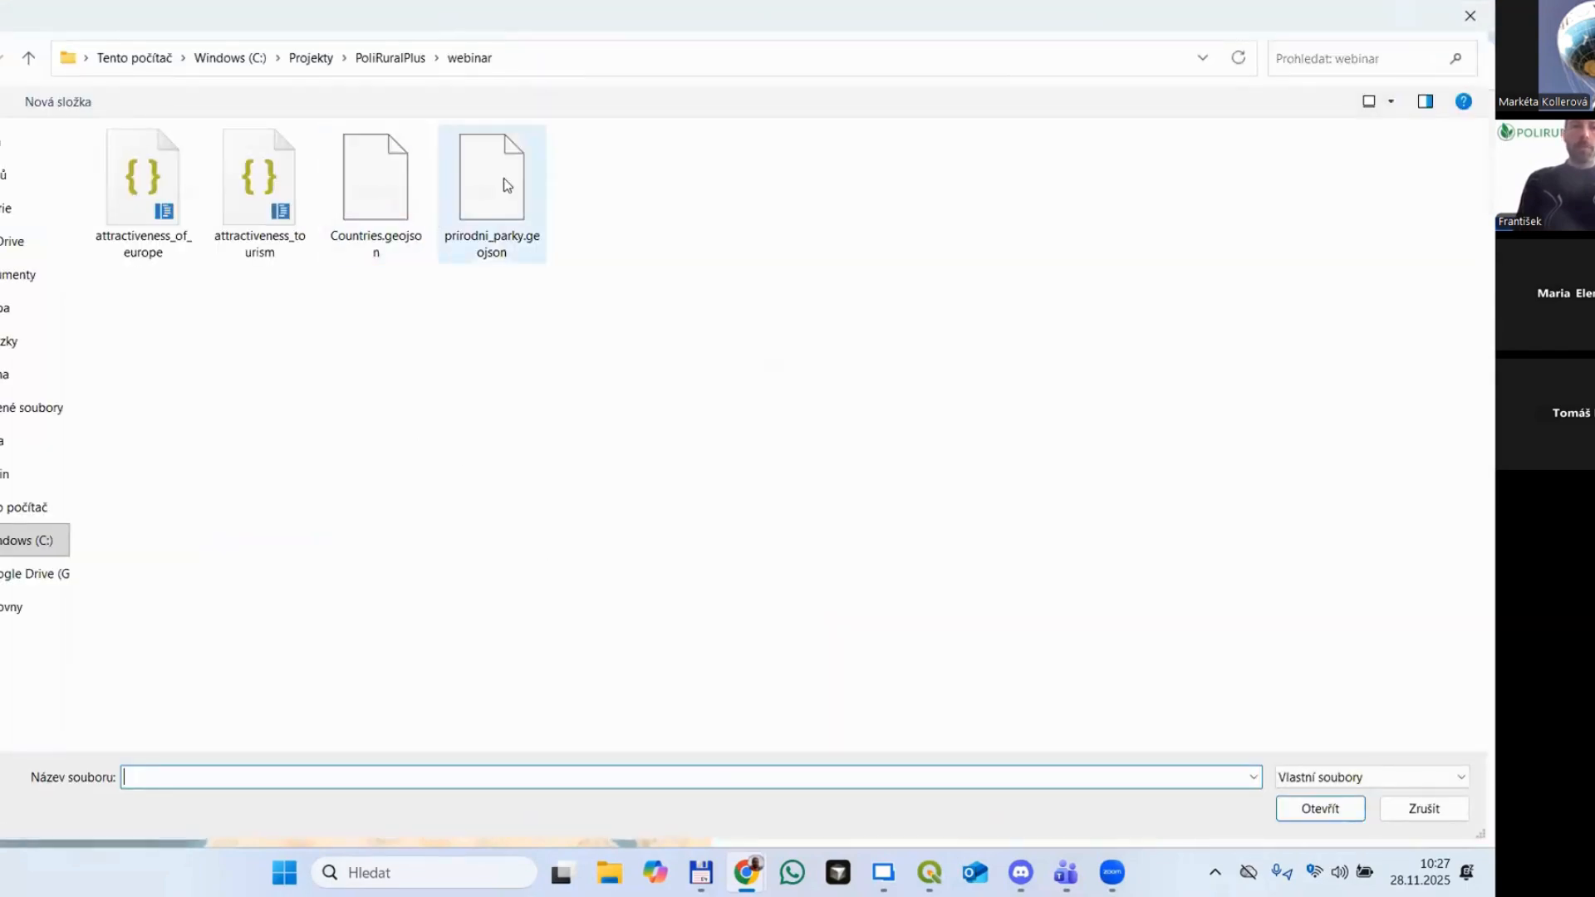
{"action": "double_click", "coordinate": [465, 216]}
{"action": "scroll", "coordinate": [1359, 546], "scroll_direction": "down", "scroll_amount": 1}
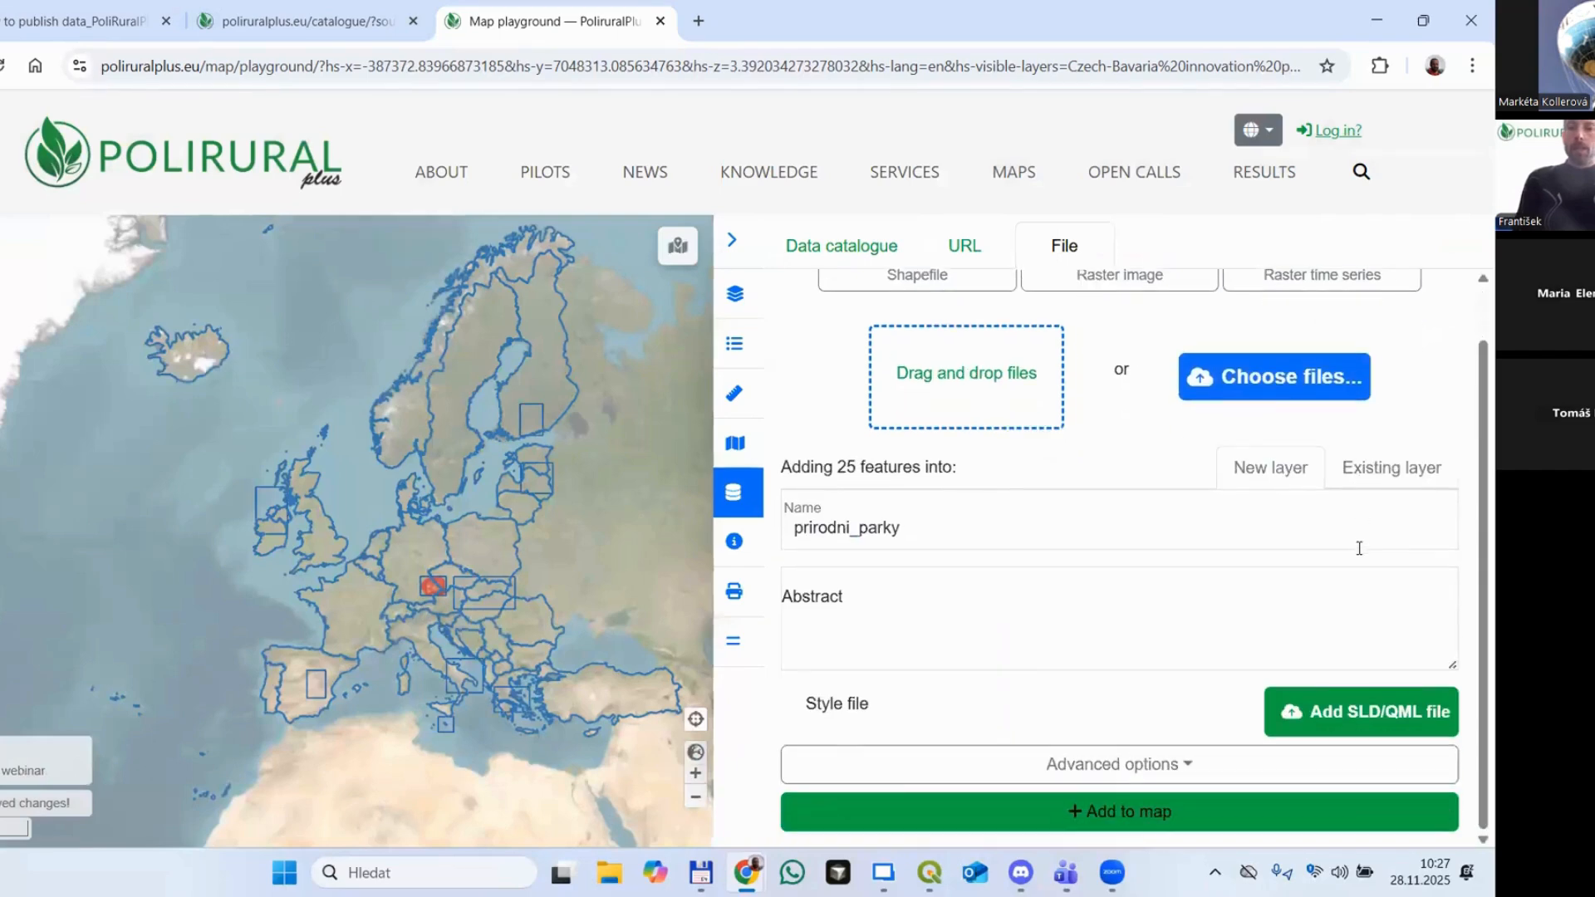
Step: Open the list of map compositions and try to save the current map
{"action": "left_click", "coordinate": [742, 497]}
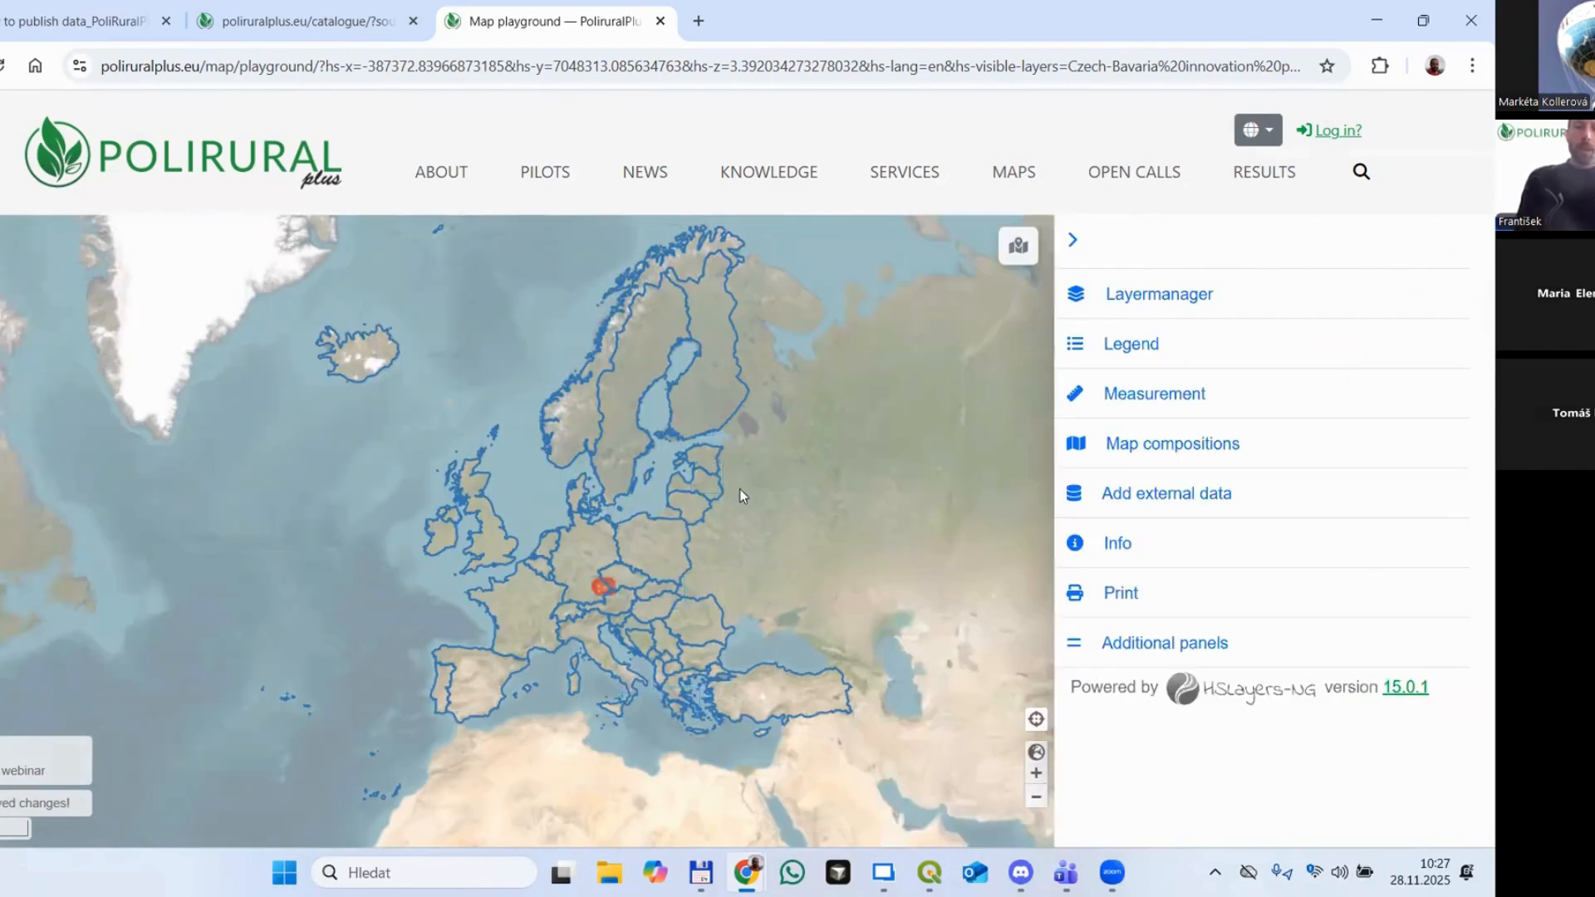
{"action": "left_click", "coordinate": [1132, 446]}
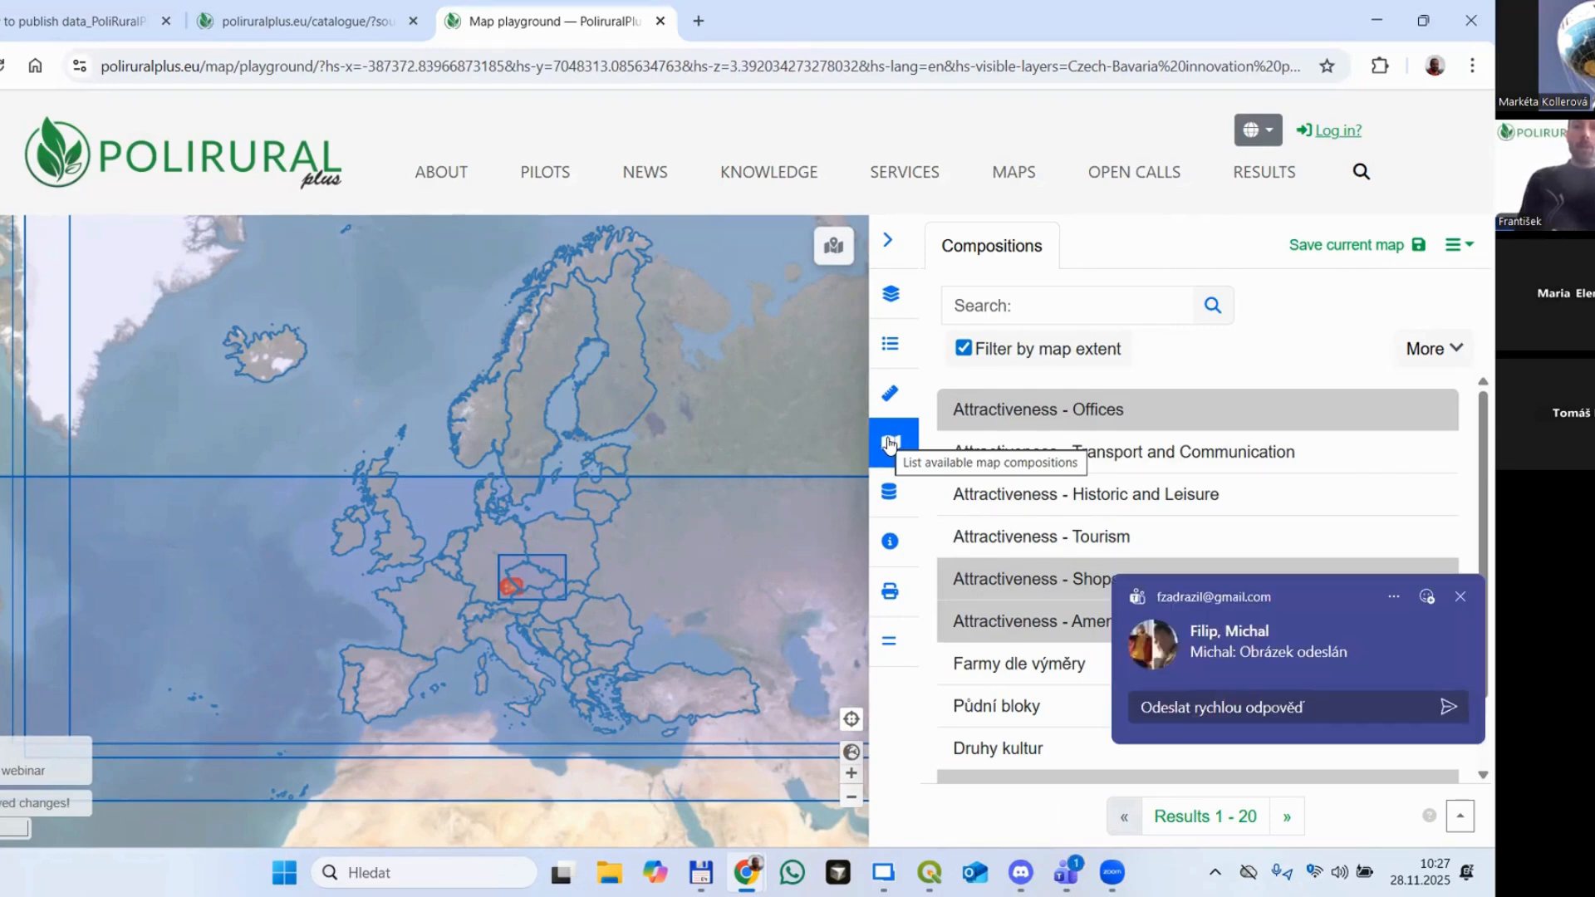
{"action": "left_click", "coordinate": [888, 443]}
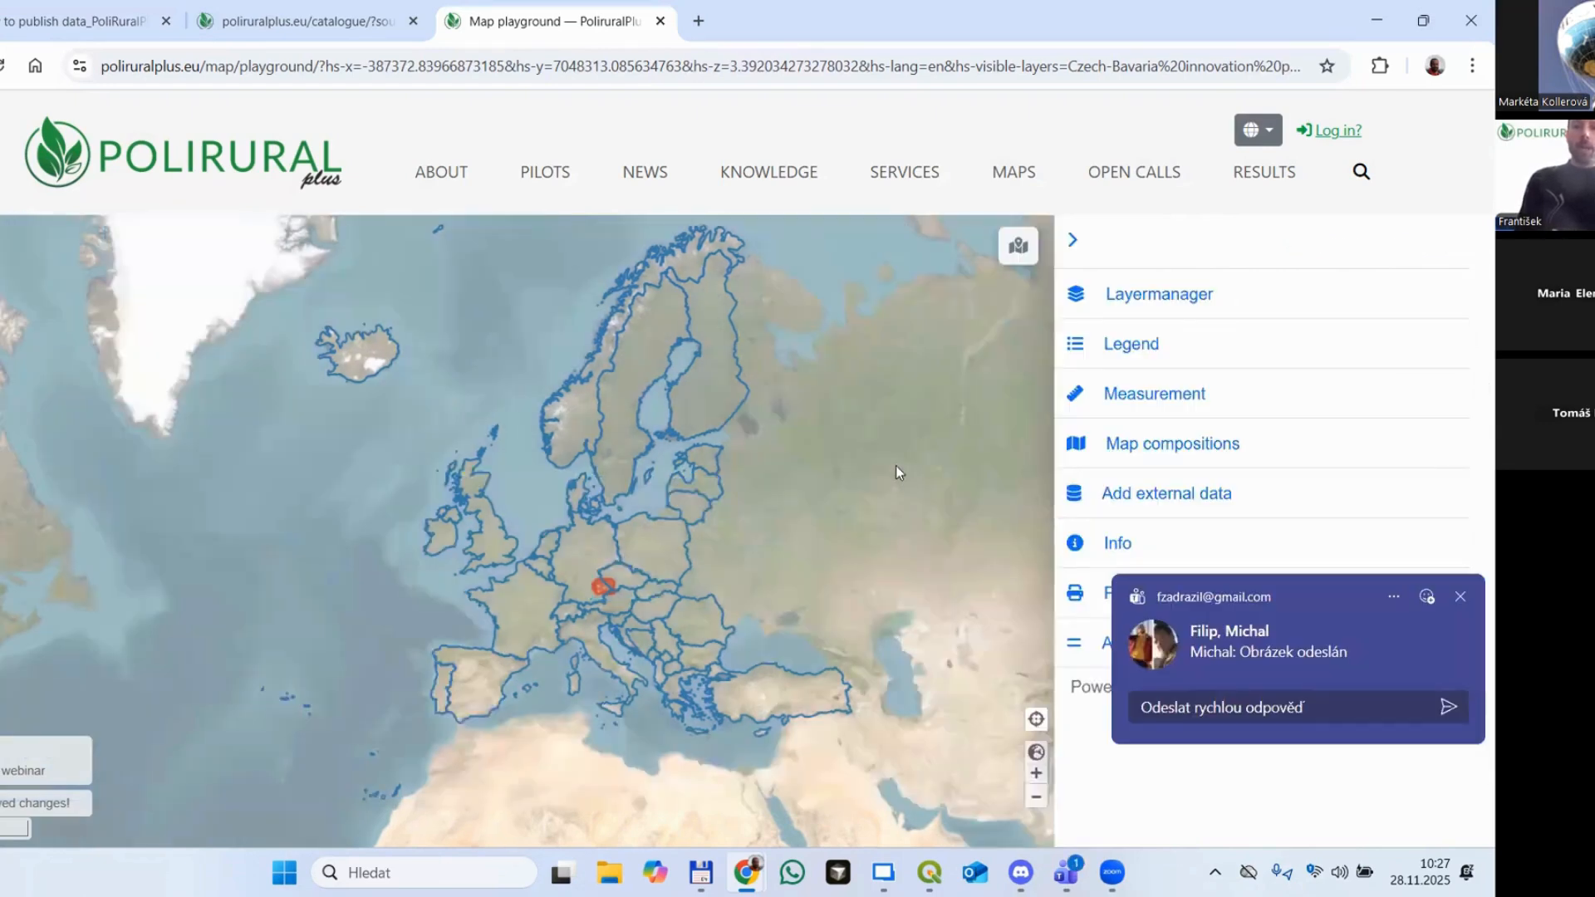
{"action": "left_click", "coordinate": [1459, 596]}
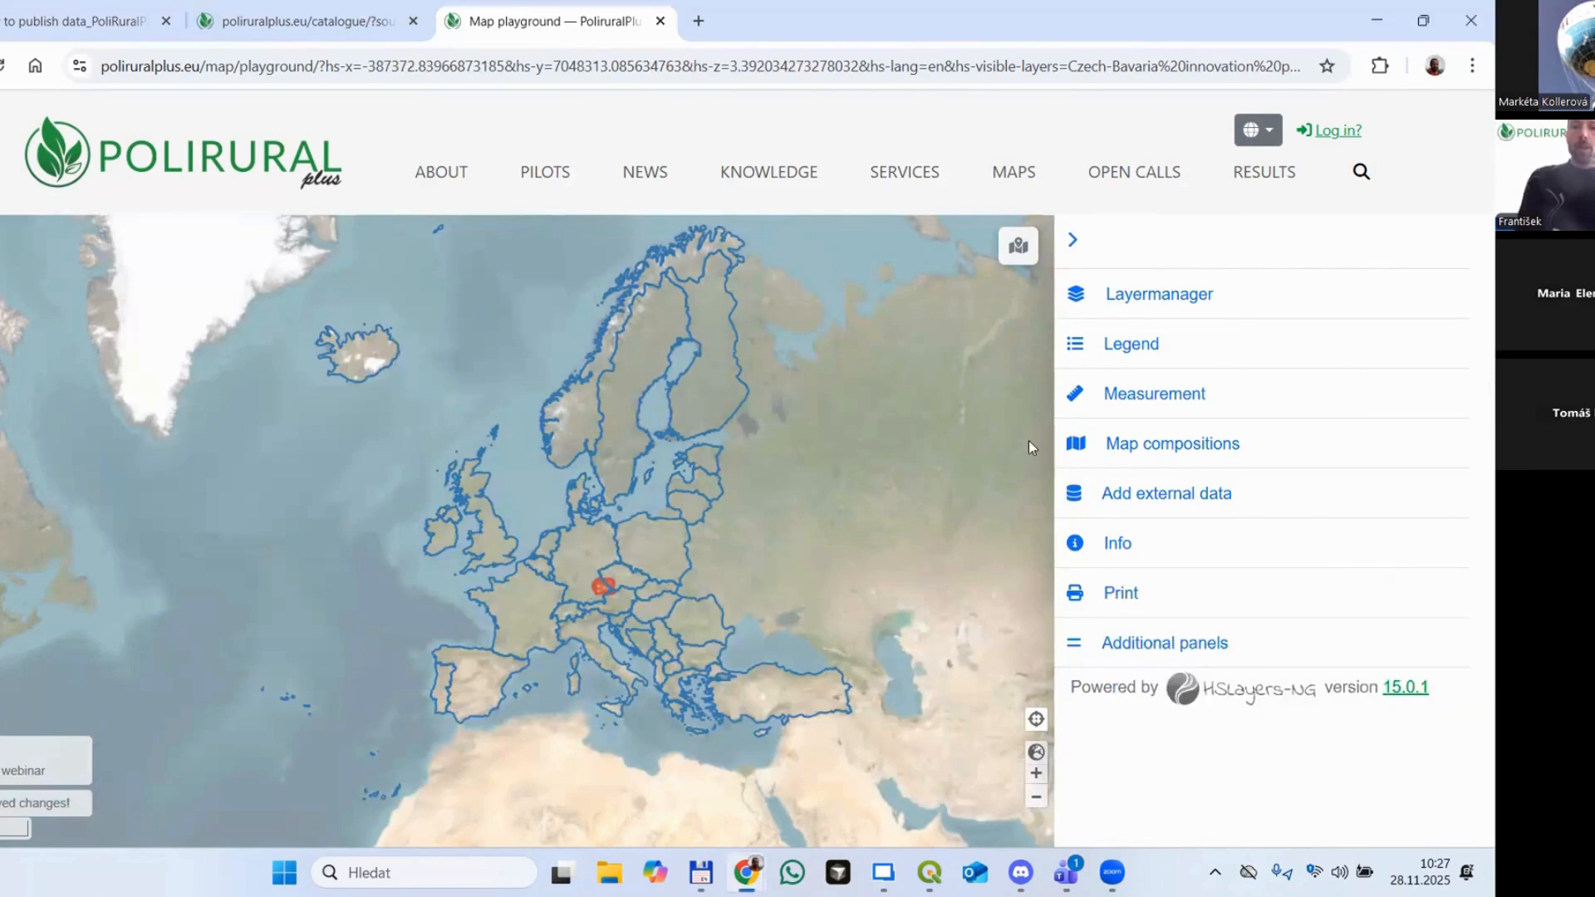
{"action": "left_click", "coordinate": [1094, 462]}
{"action": "right_click", "coordinate": [1093, 468]}
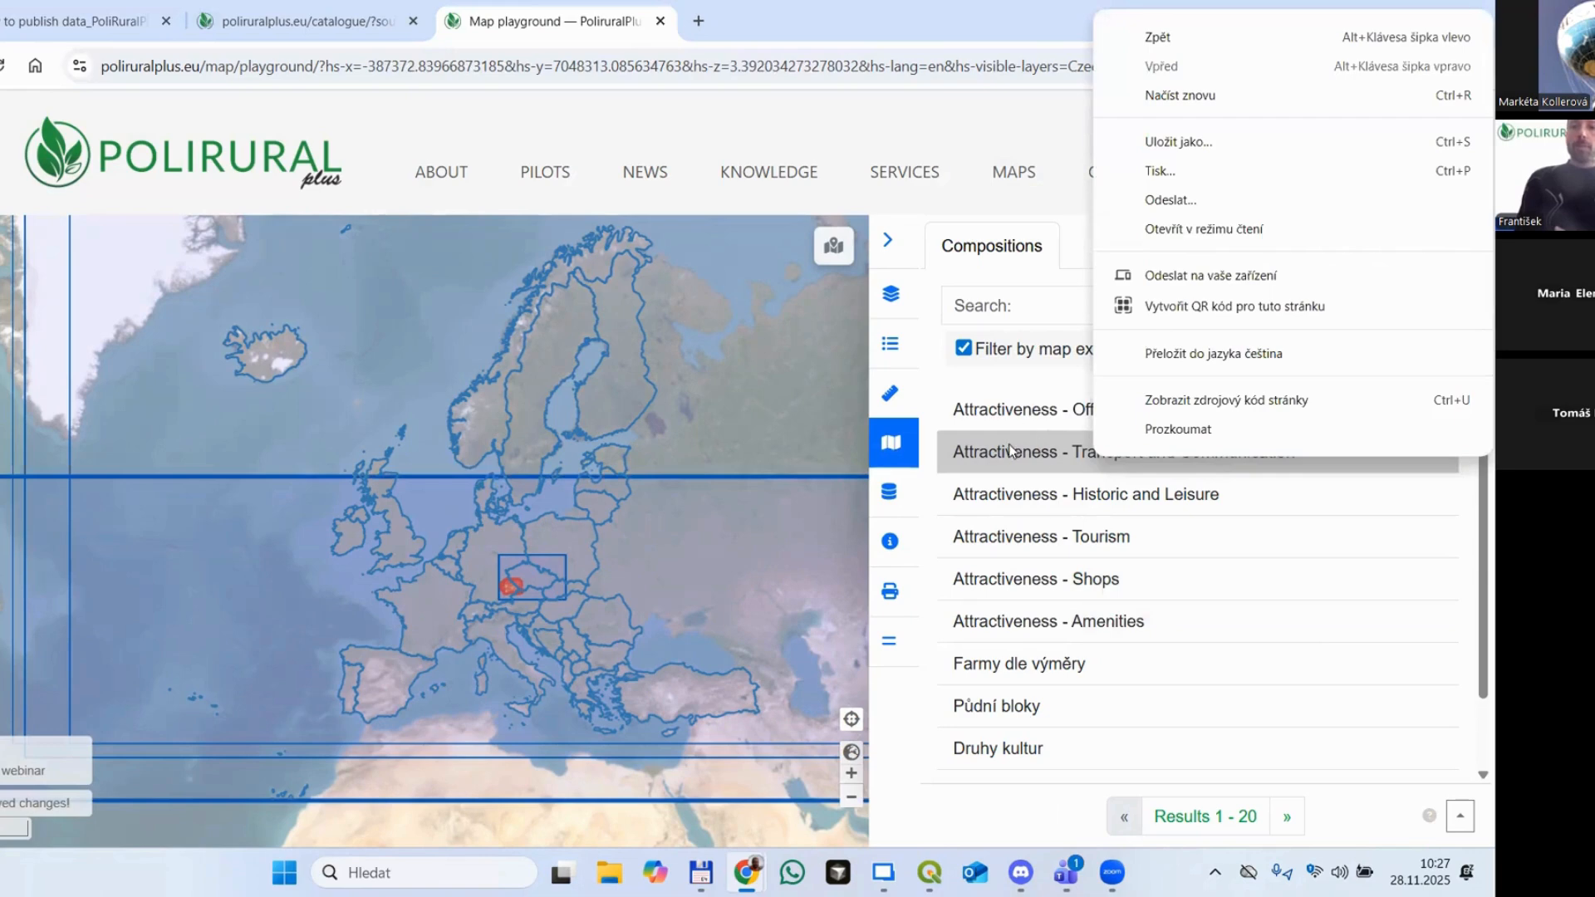
{"action": "key", "text": "Escape"}
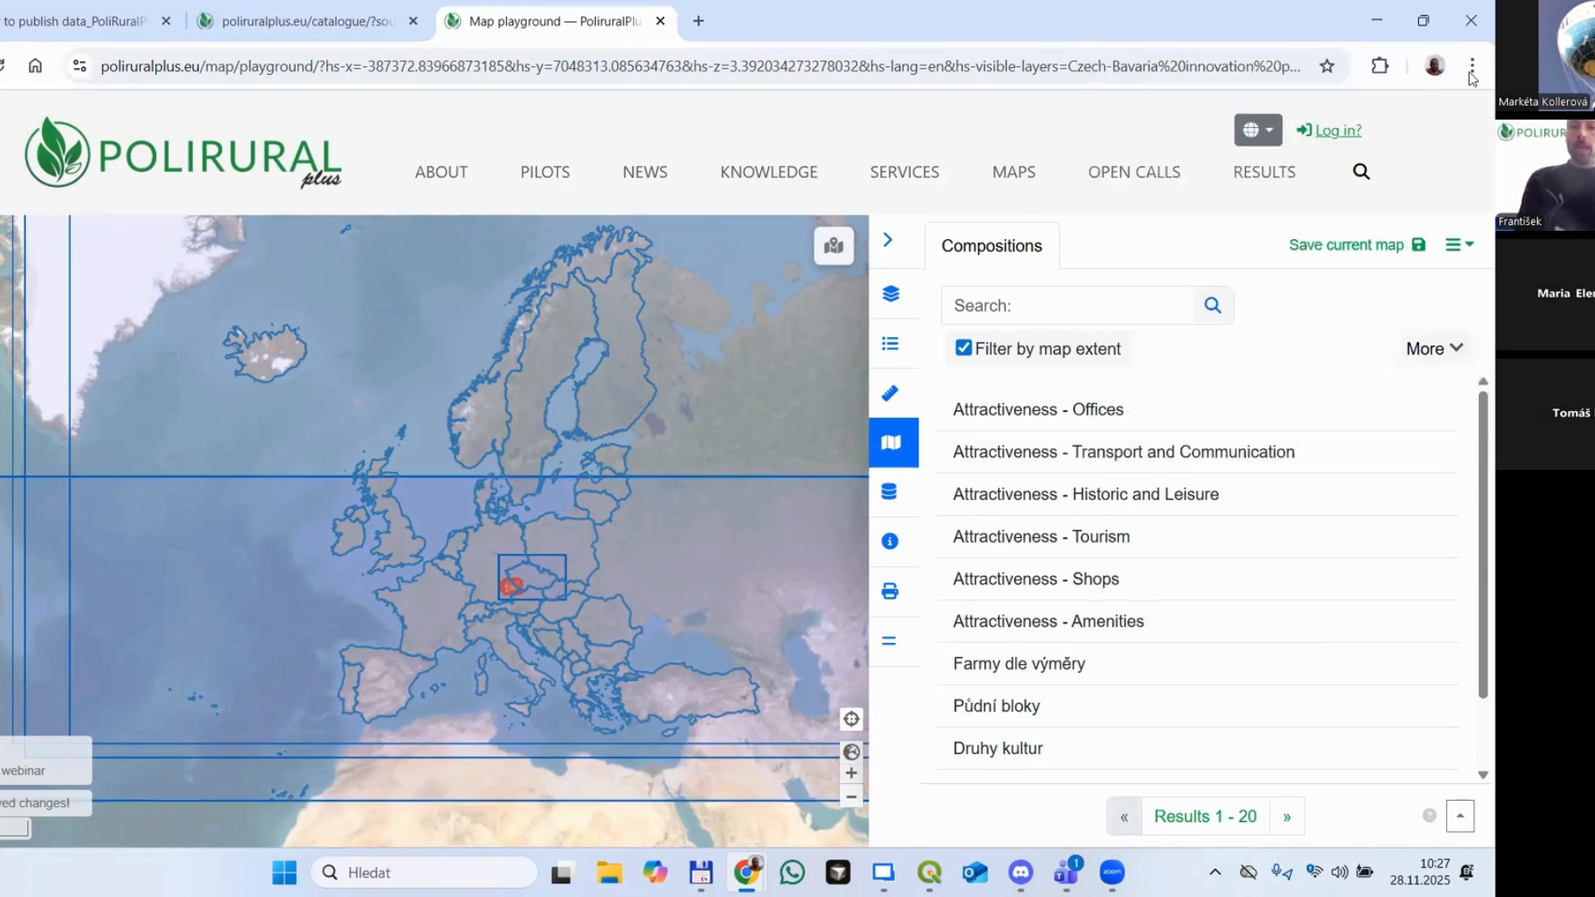
{"action": "left_click", "coordinate": [1339, 250]}
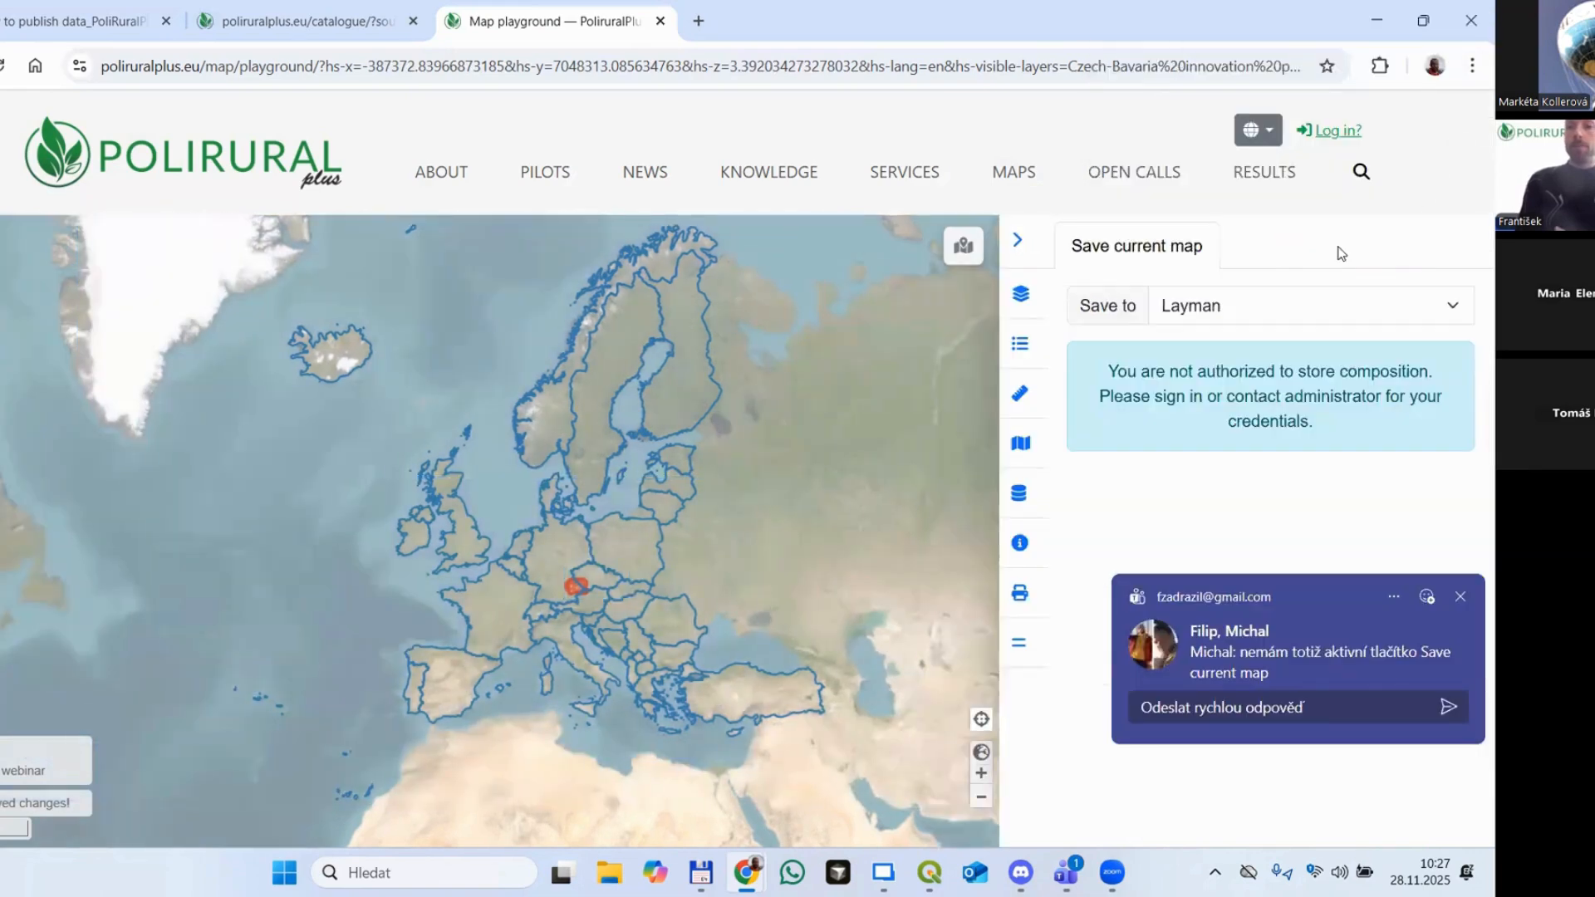
{"action": "left_click", "coordinate": [1459, 597]}
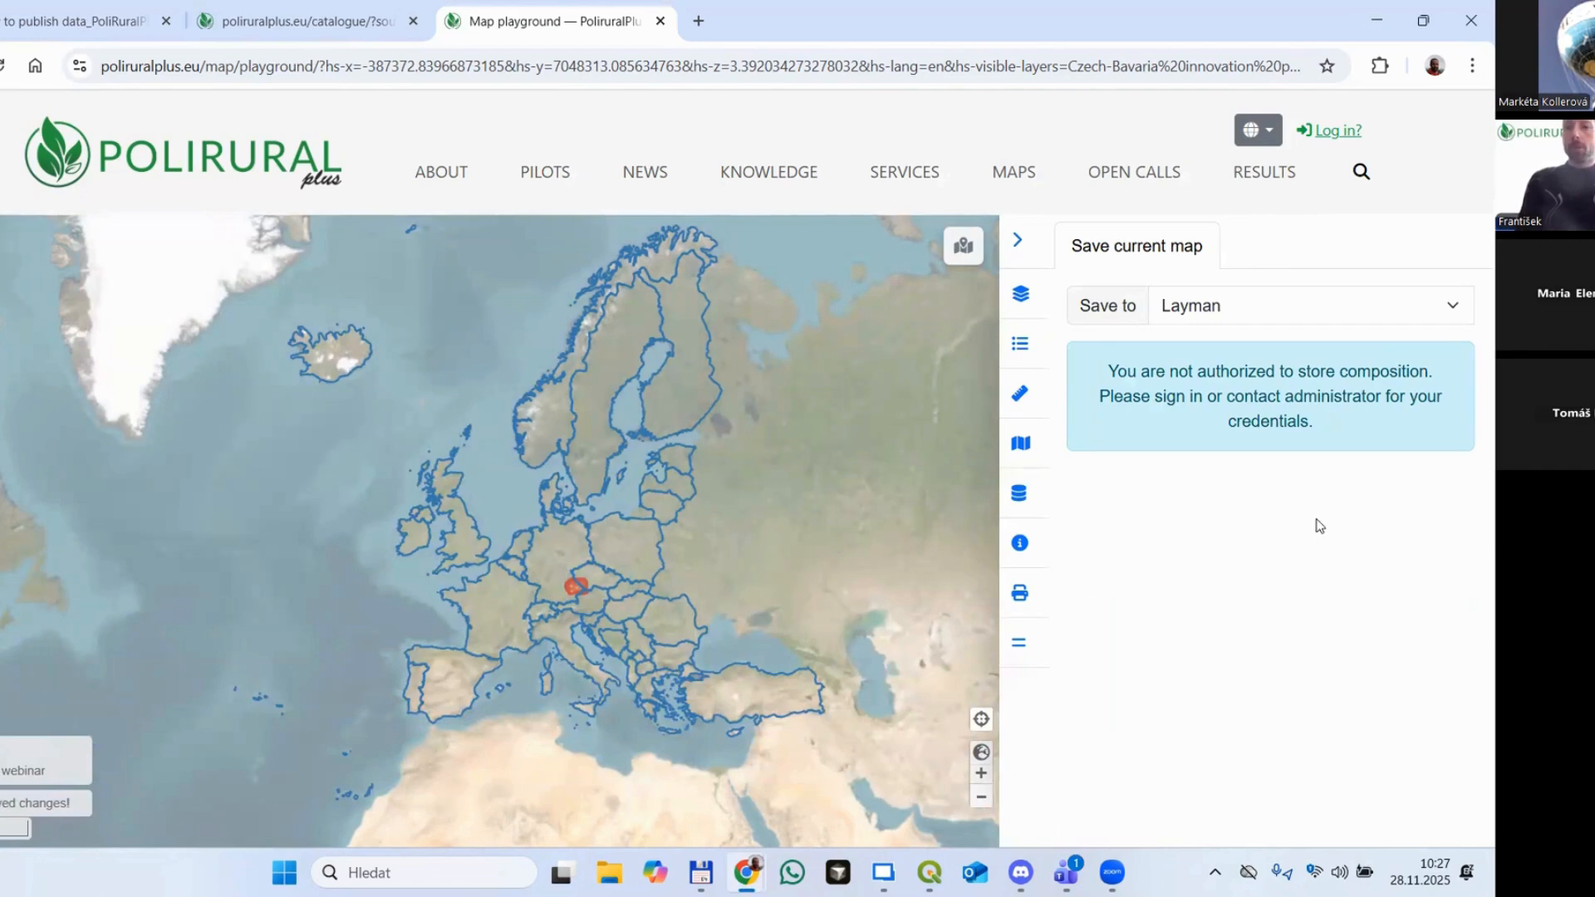
Step: Open the sign-in page, review the account sign-up form and its required fields, and return to signing in
{"action": "left_click", "coordinate": [1327, 131]}
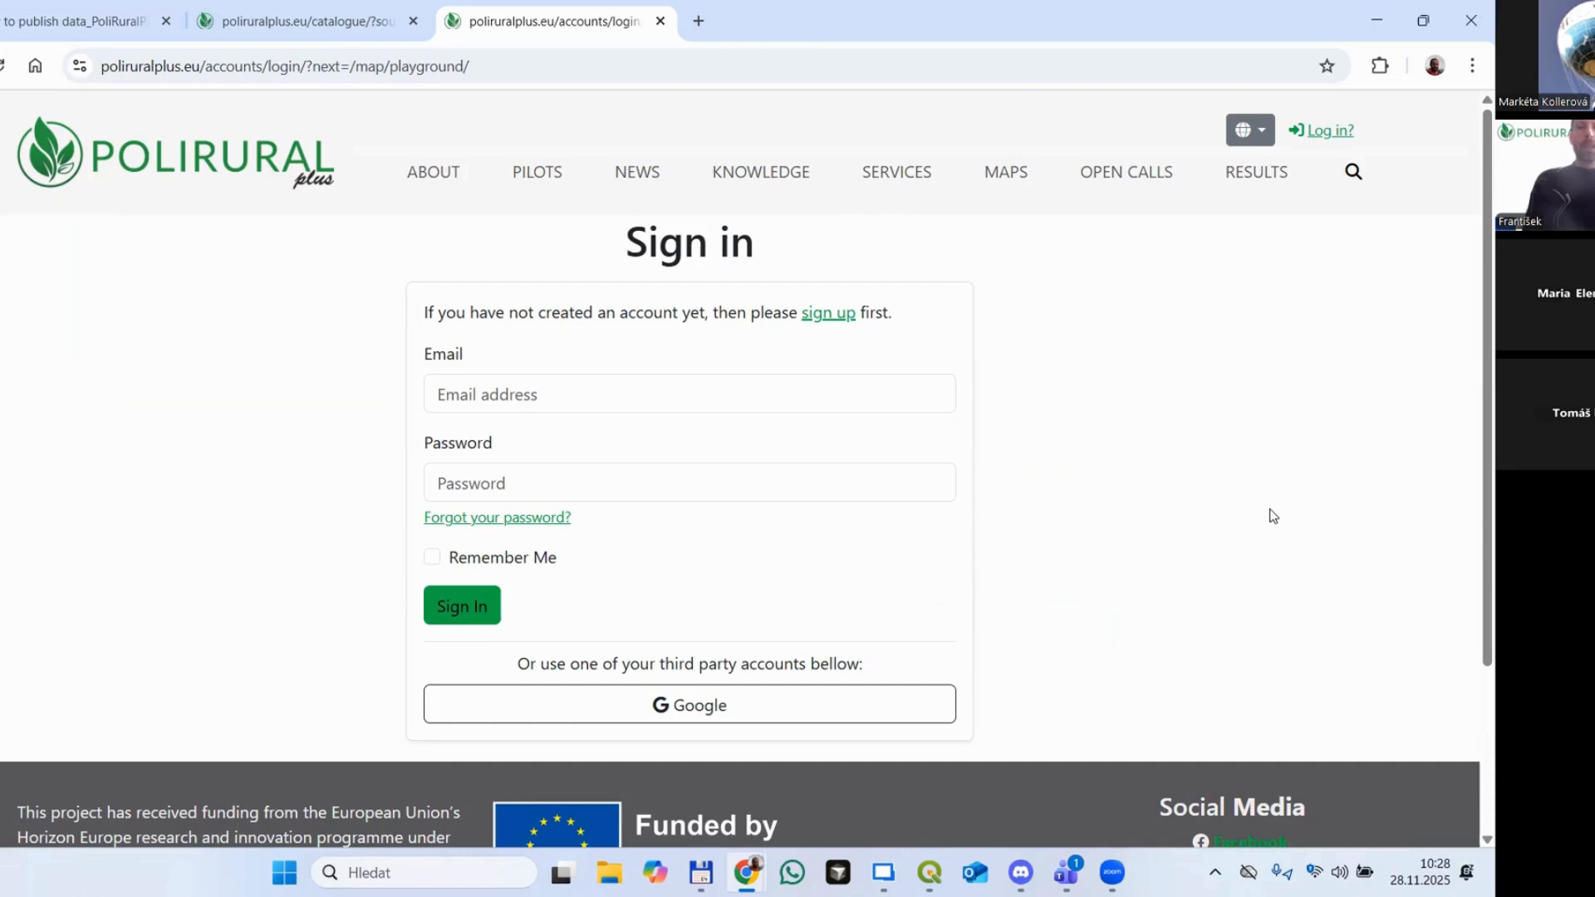
{"action": "left_click", "coordinate": [810, 317]}
{"action": "scroll", "coordinate": [1067, 486], "scroll_direction": "down", "scroll_amount": 3}
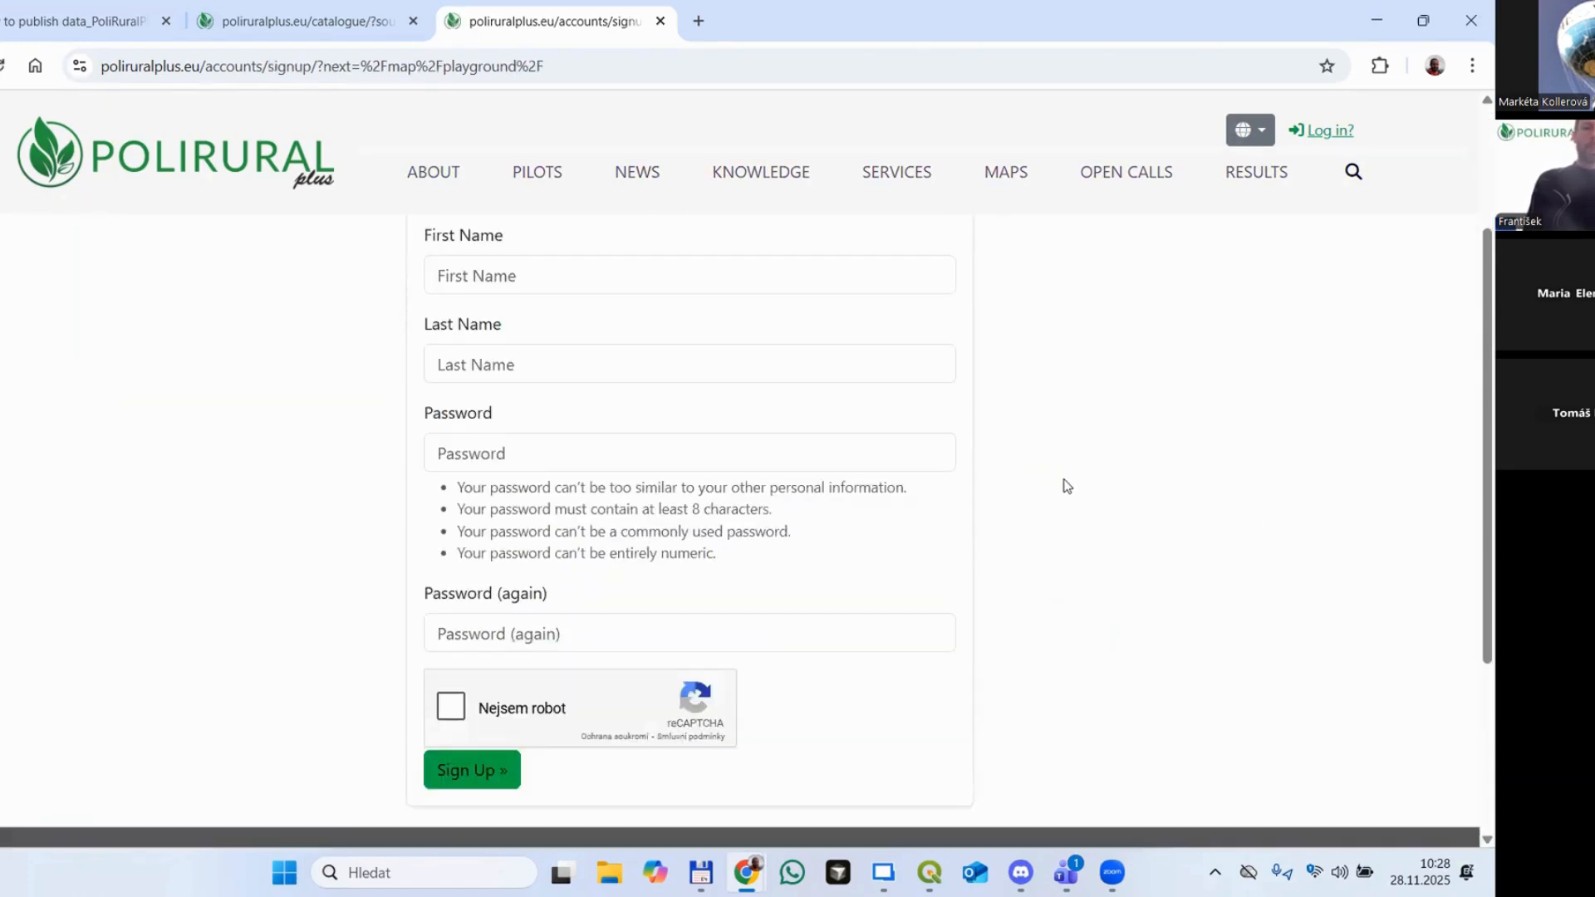
{"action": "scroll", "coordinate": [1066, 486], "scroll_direction": "up", "scroll_amount": 3}
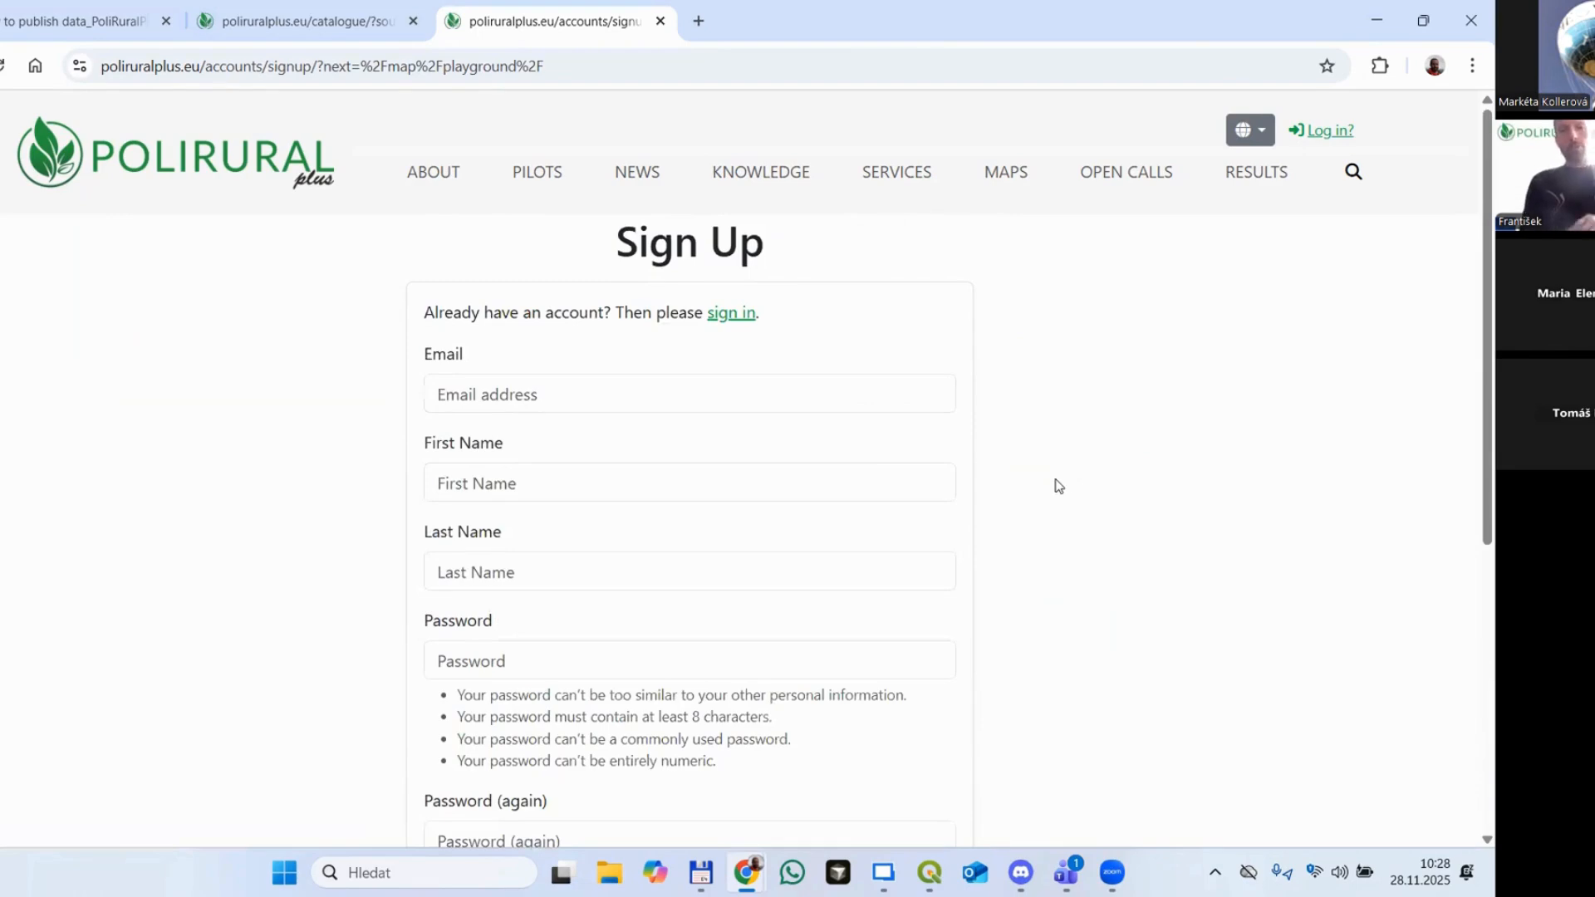
{"action": "key", "text": "alt+Left"}
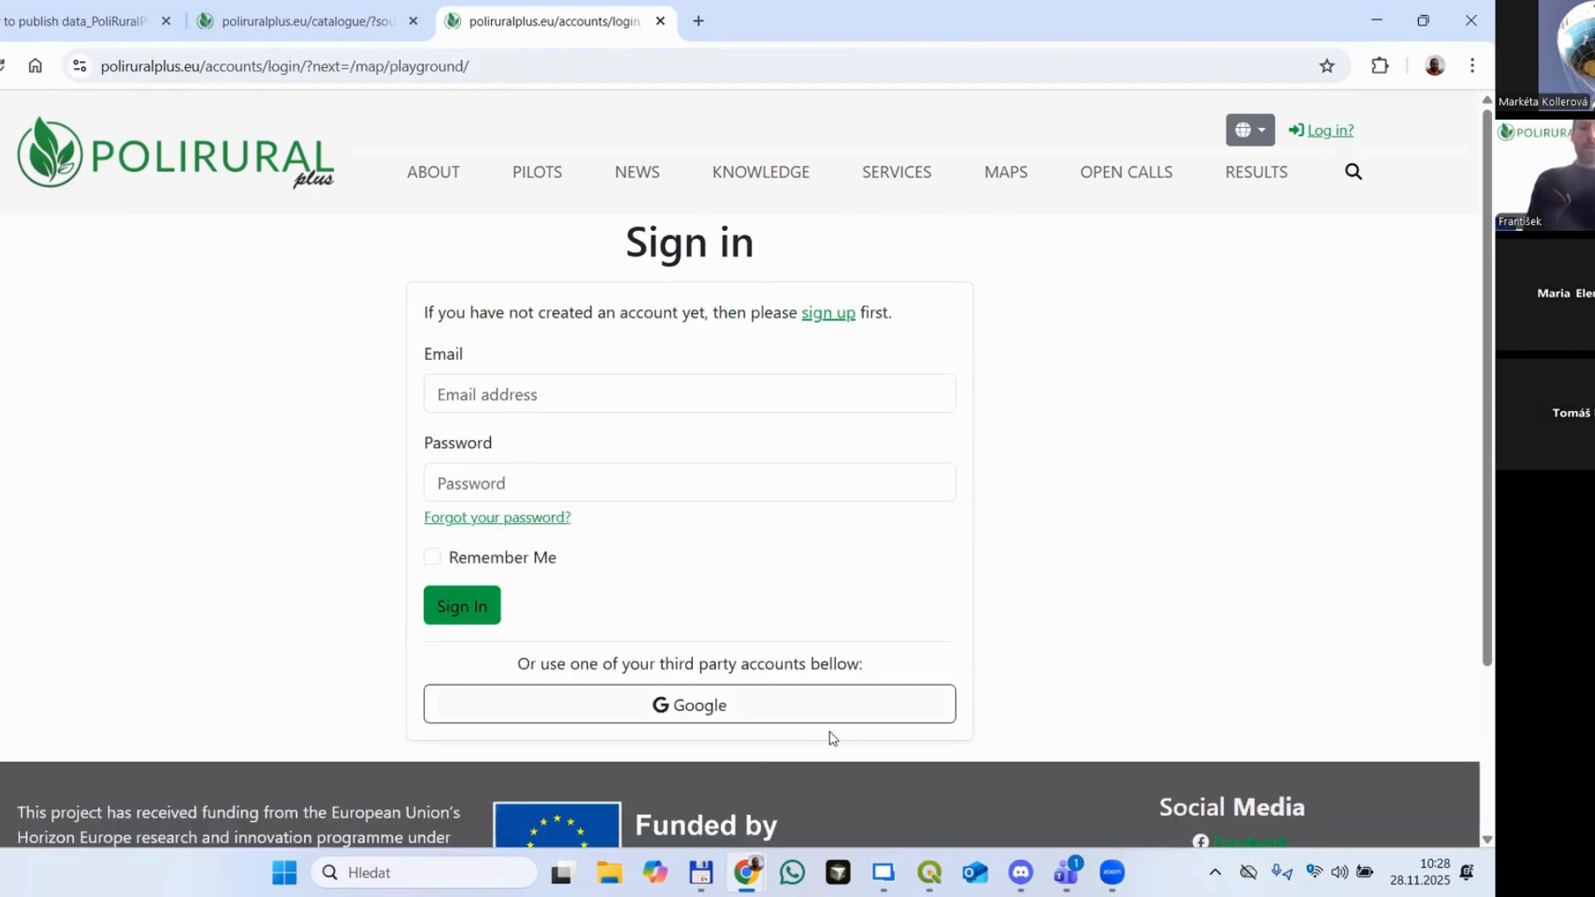
Step: Sign in to the site with the existing Google account
{"action": "left_click", "coordinate": [686, 706]}
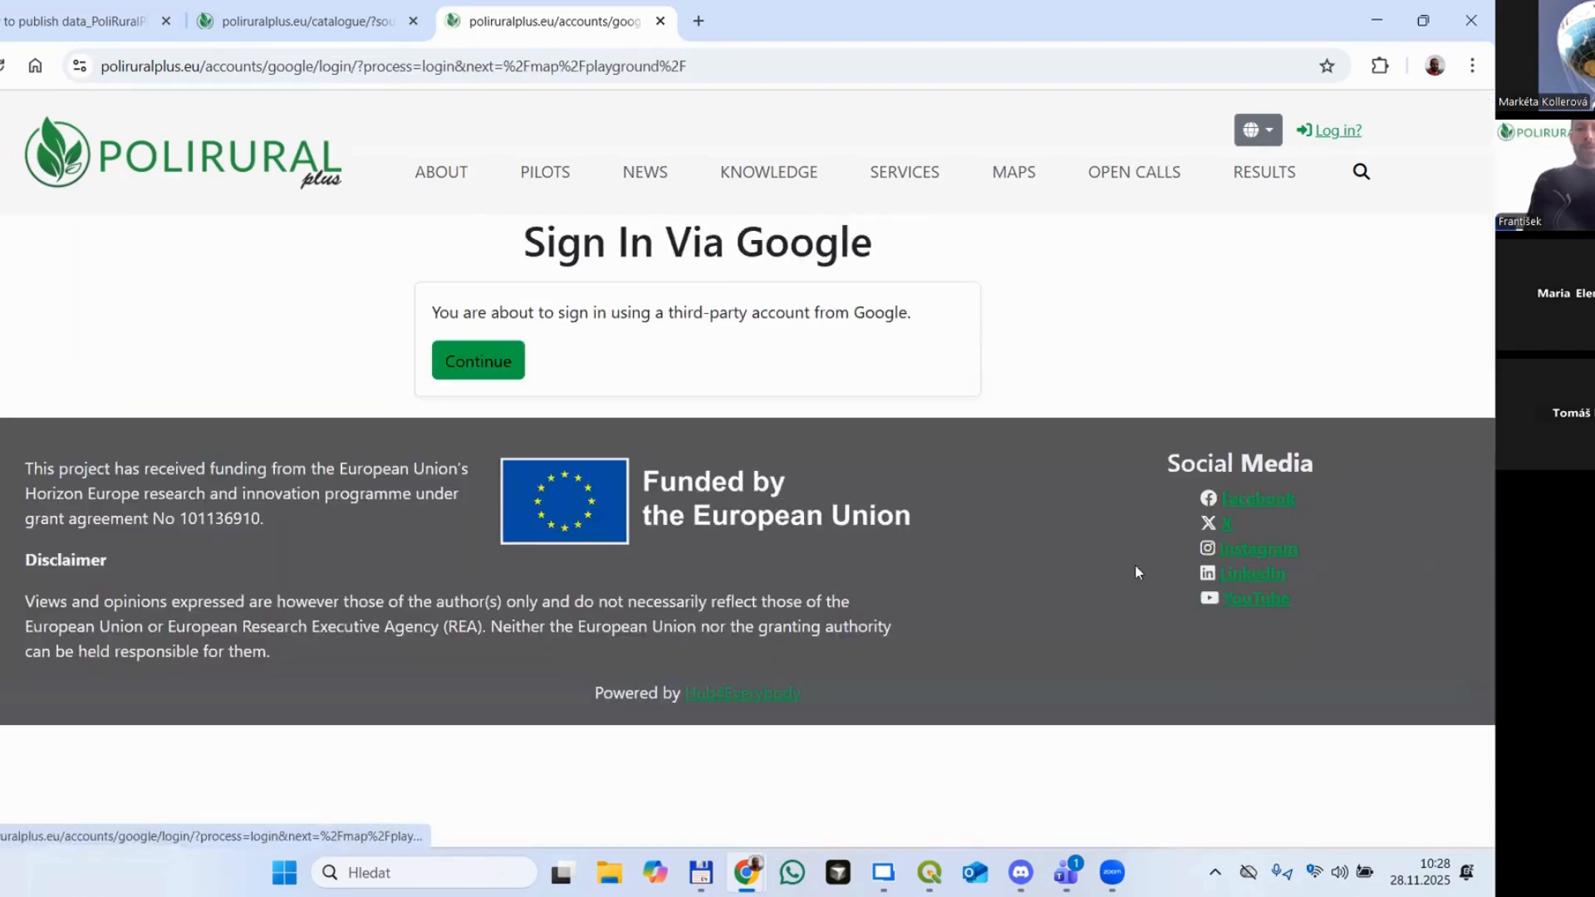
{"action": "left_click", "coordinate": [490, 357]}
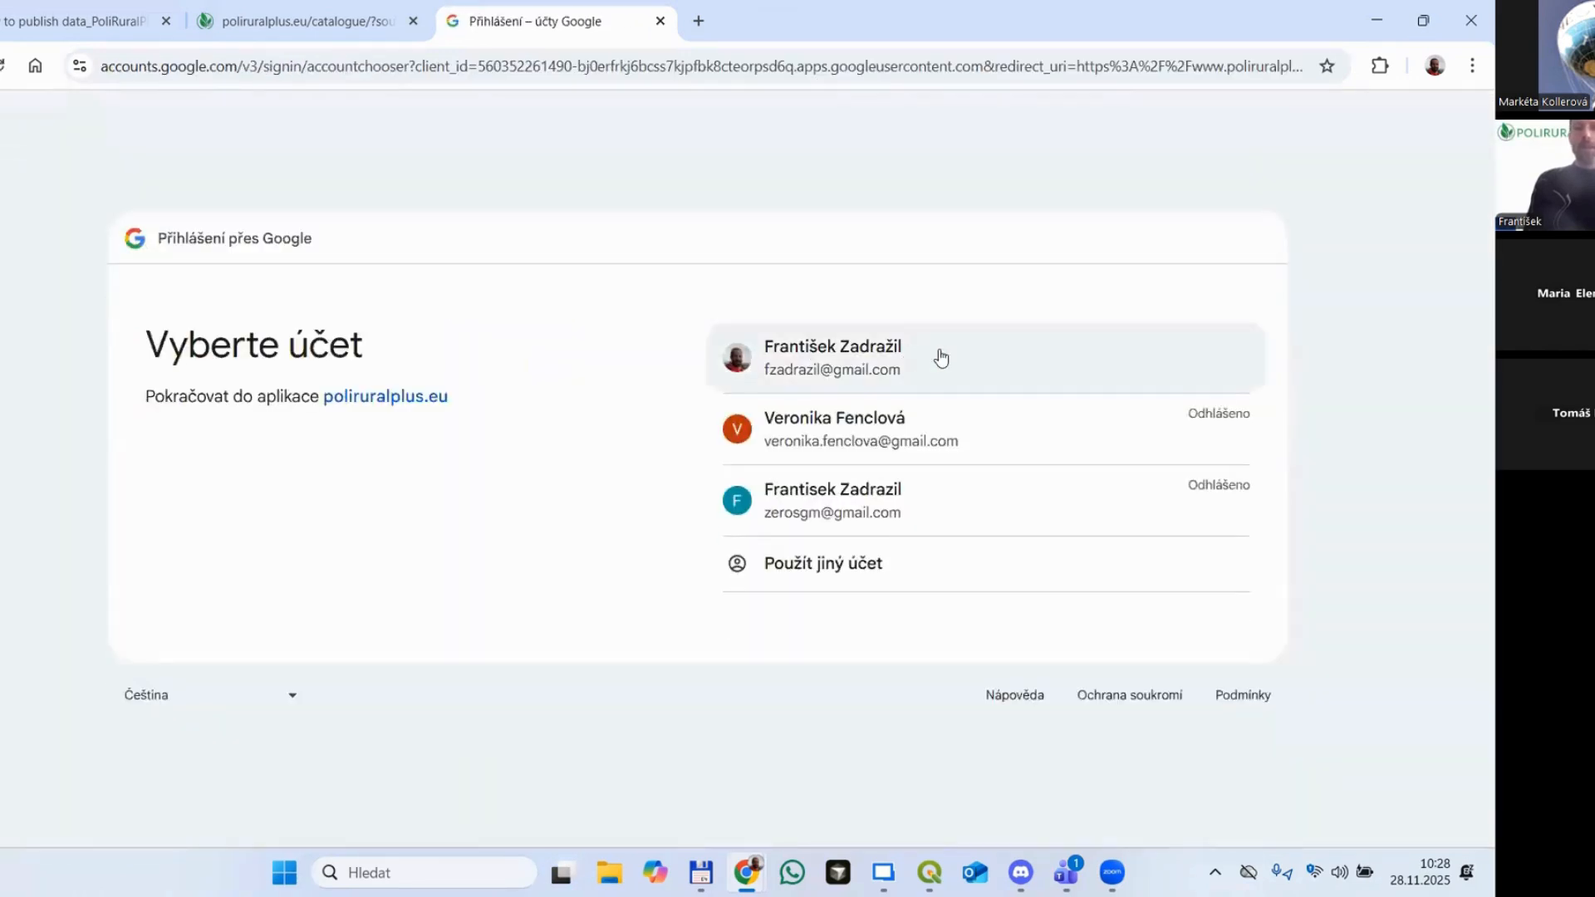
{"action": "left_click", "coordinate": [940, 357]}
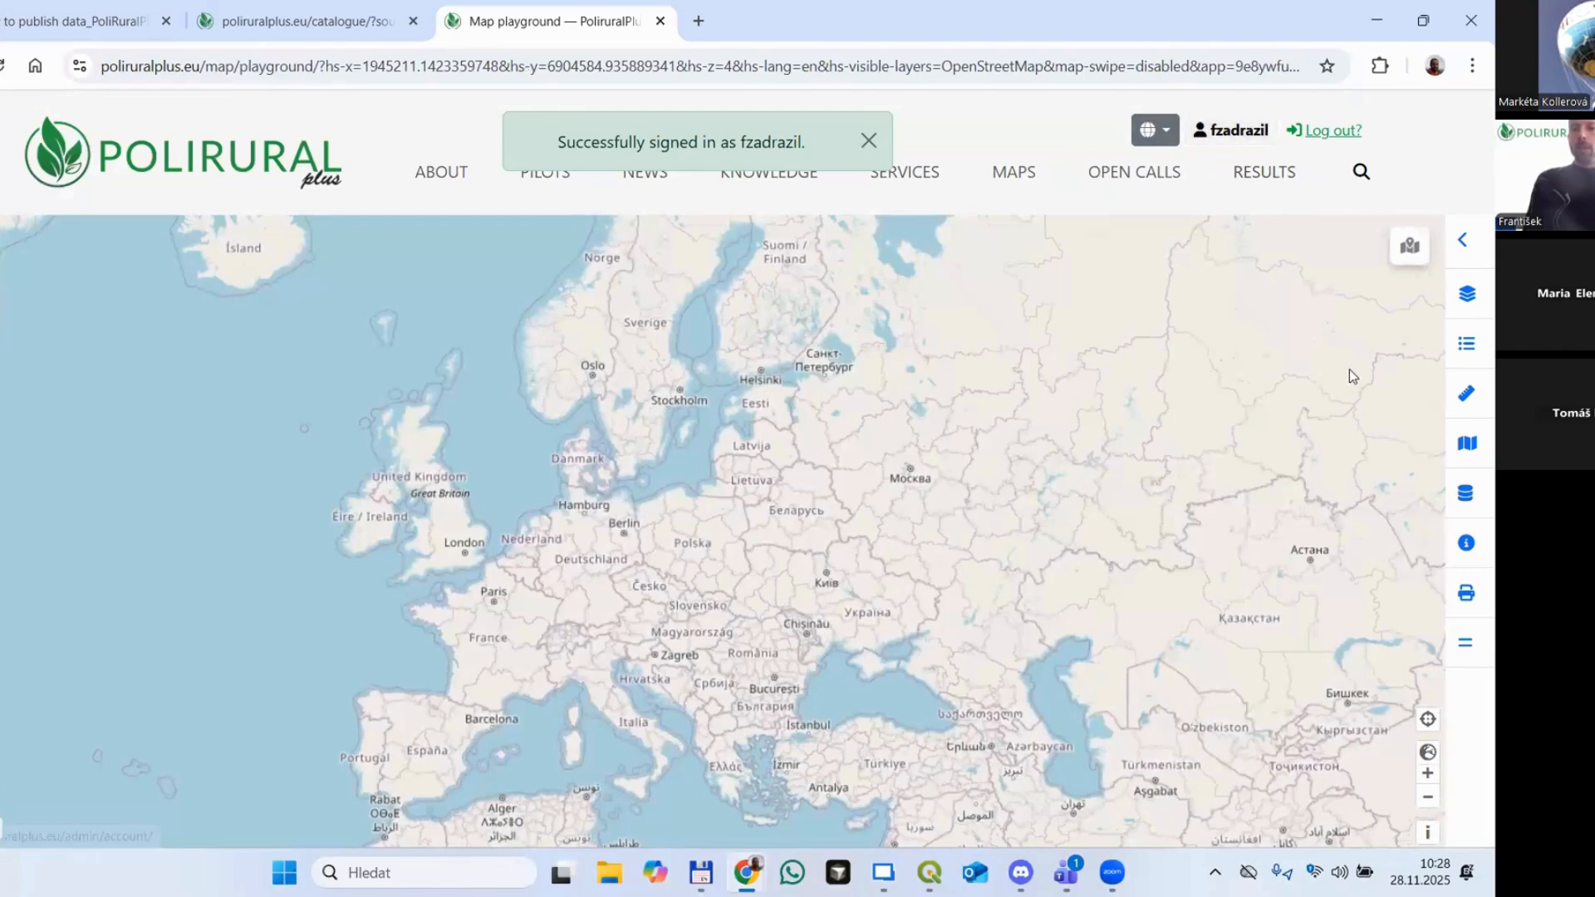
Step: Load the local file Countries.geojson from the webinar folder as external GeoJSON data in the signed-in map
{"action": "left_click", "coordinate": [1464, 240]}
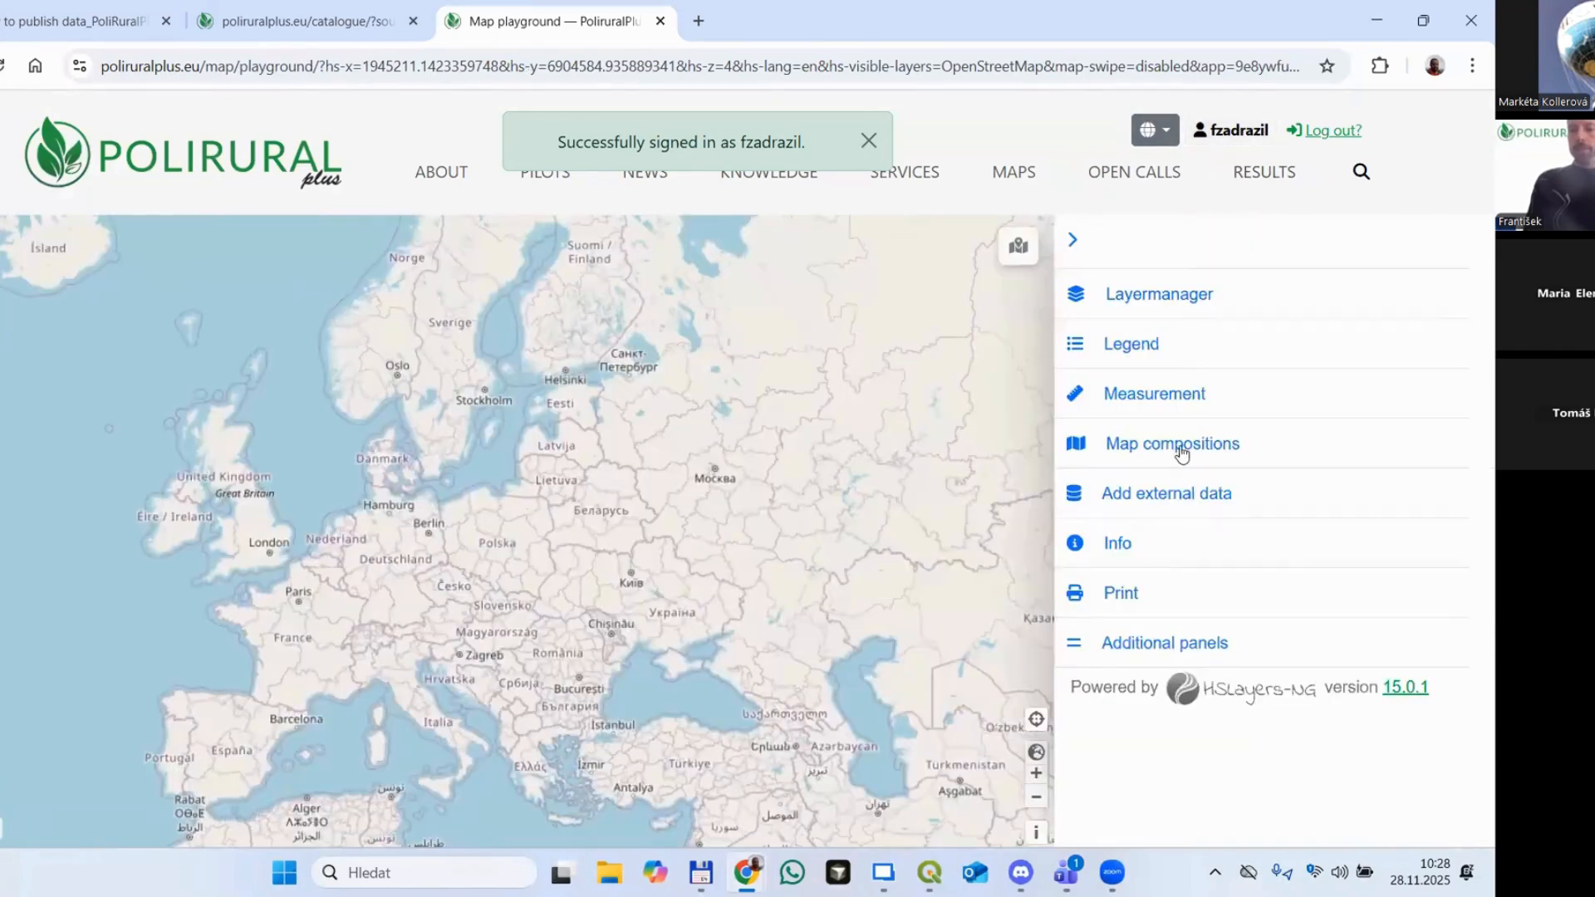
{"action": "left_click", "coordinate": [1157, 507]}
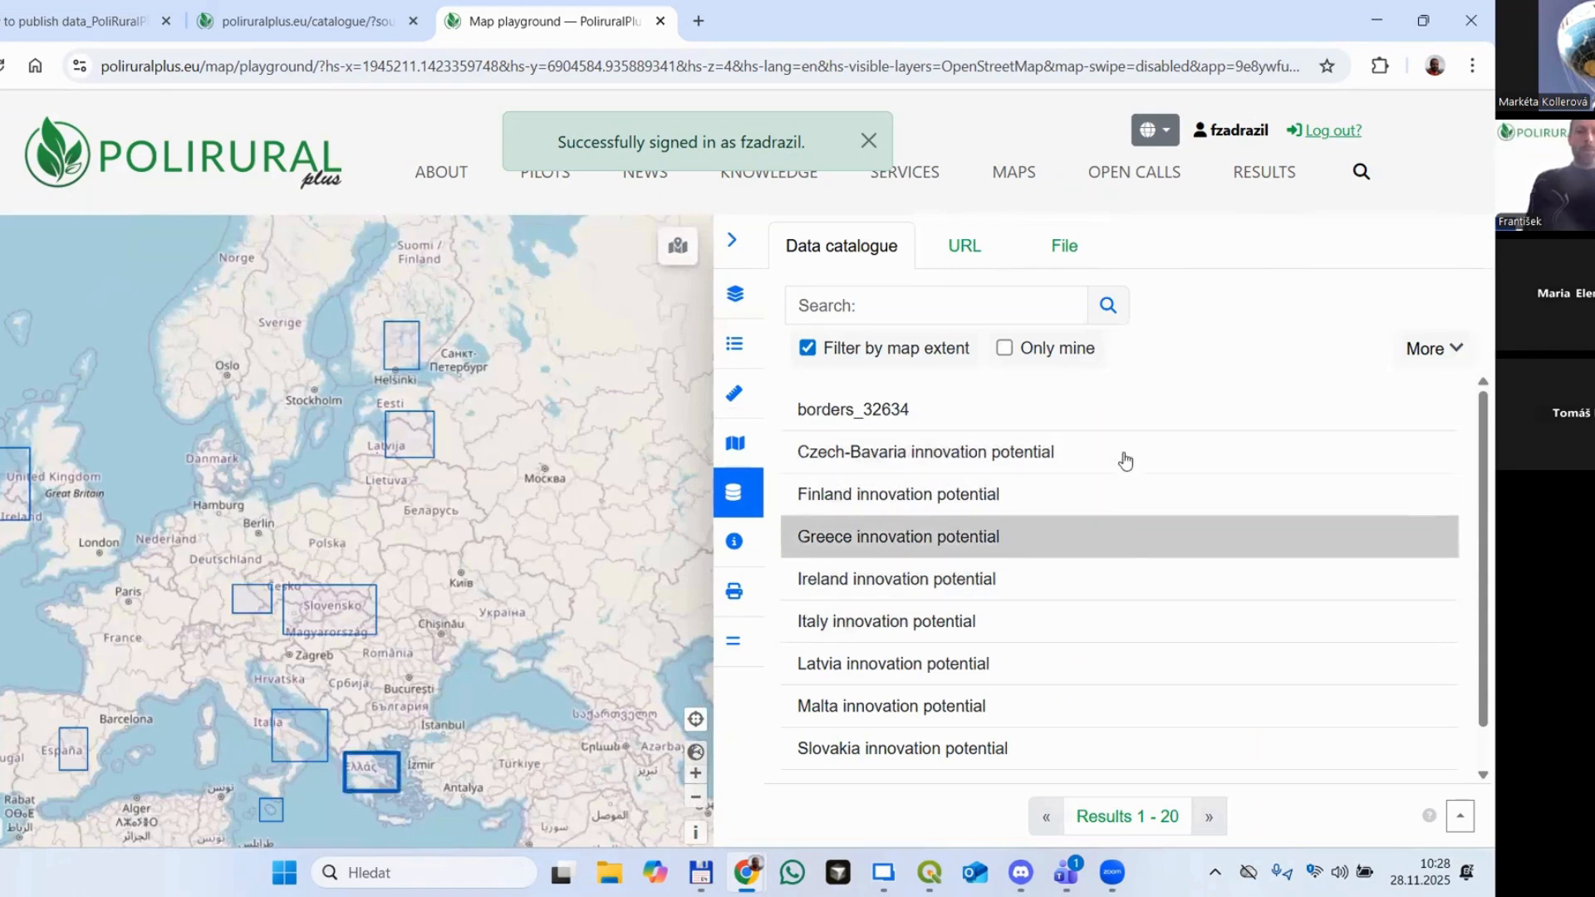
{"action": "left_click", "coordinate": [959, 247]}
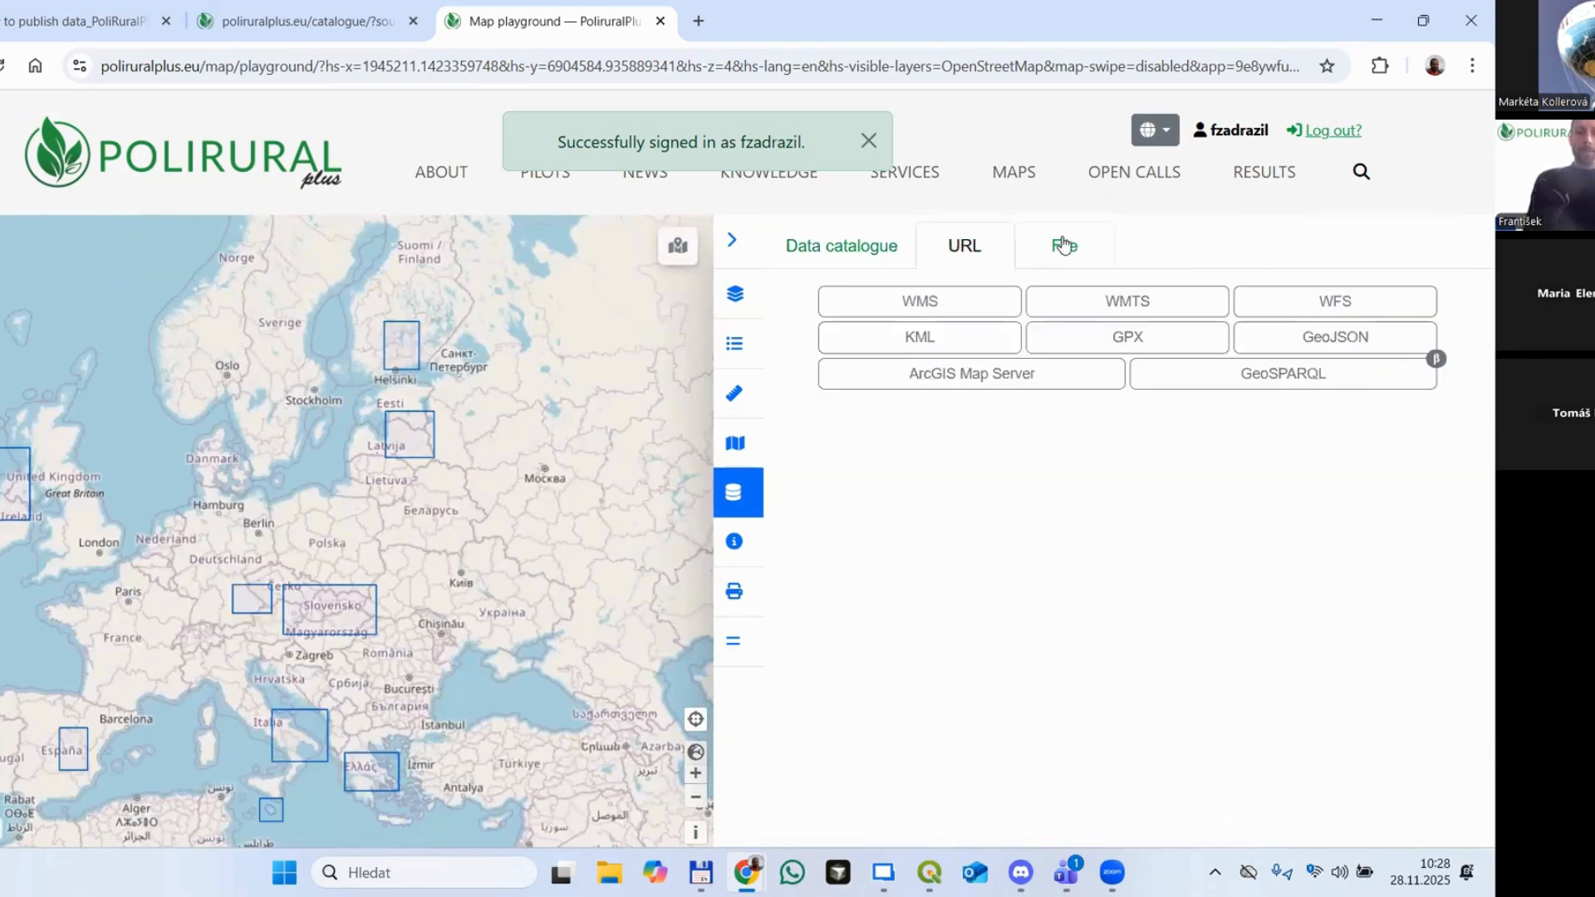
{"action": "left_click", "coordinate": [1063, 245]}
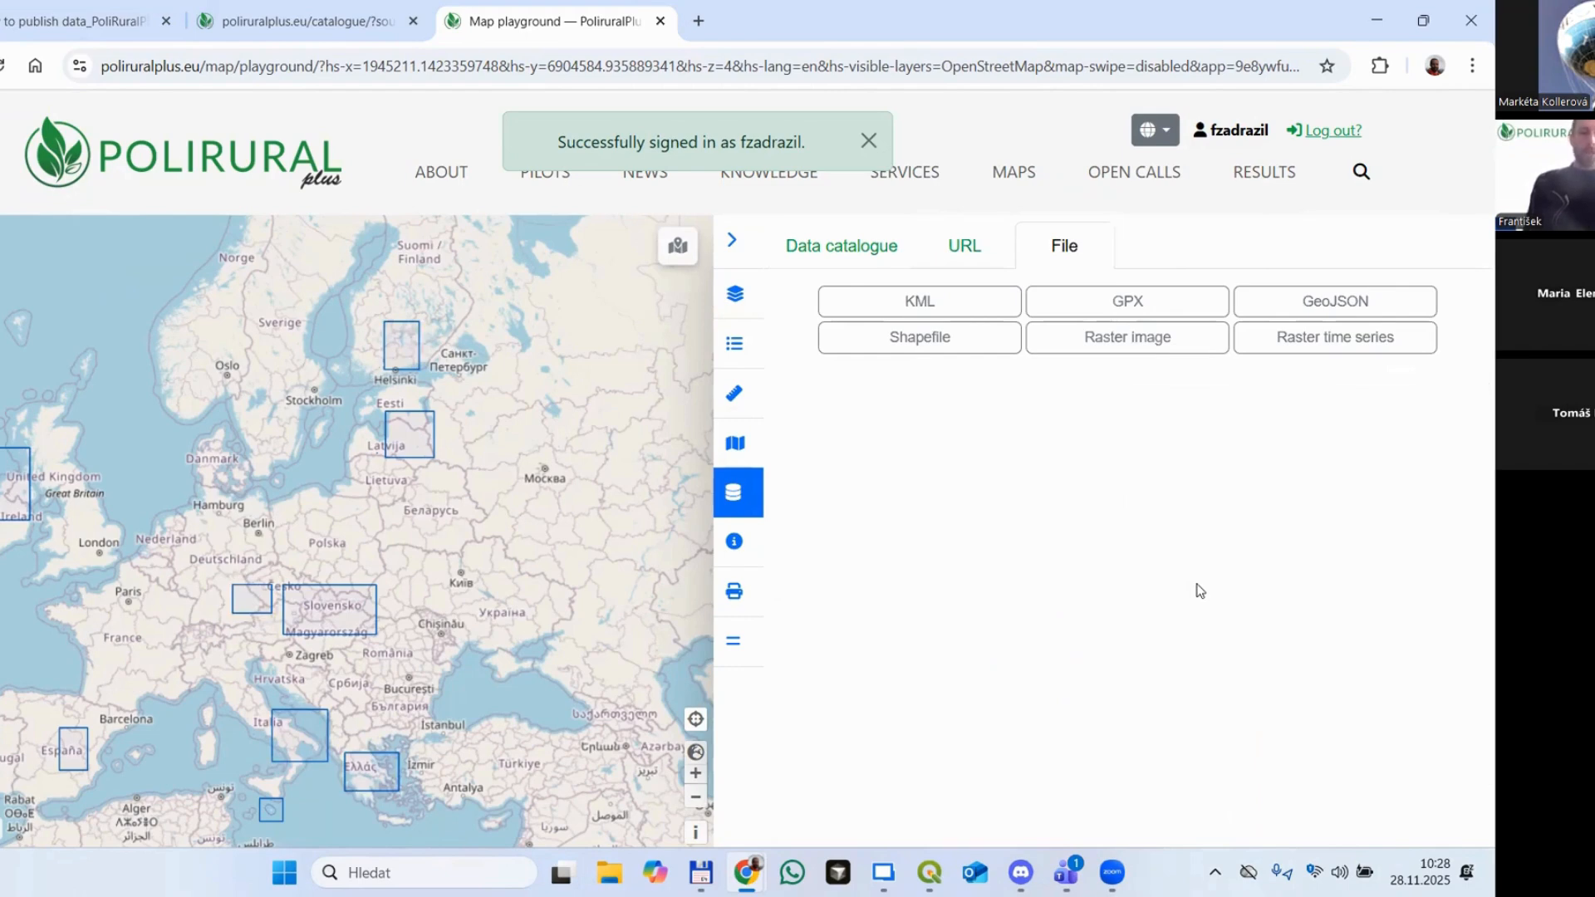
{"action": "left_click", "coordinate": [1289, 300]}
{"action": "left_click", "coordinate": [1287, 449]}
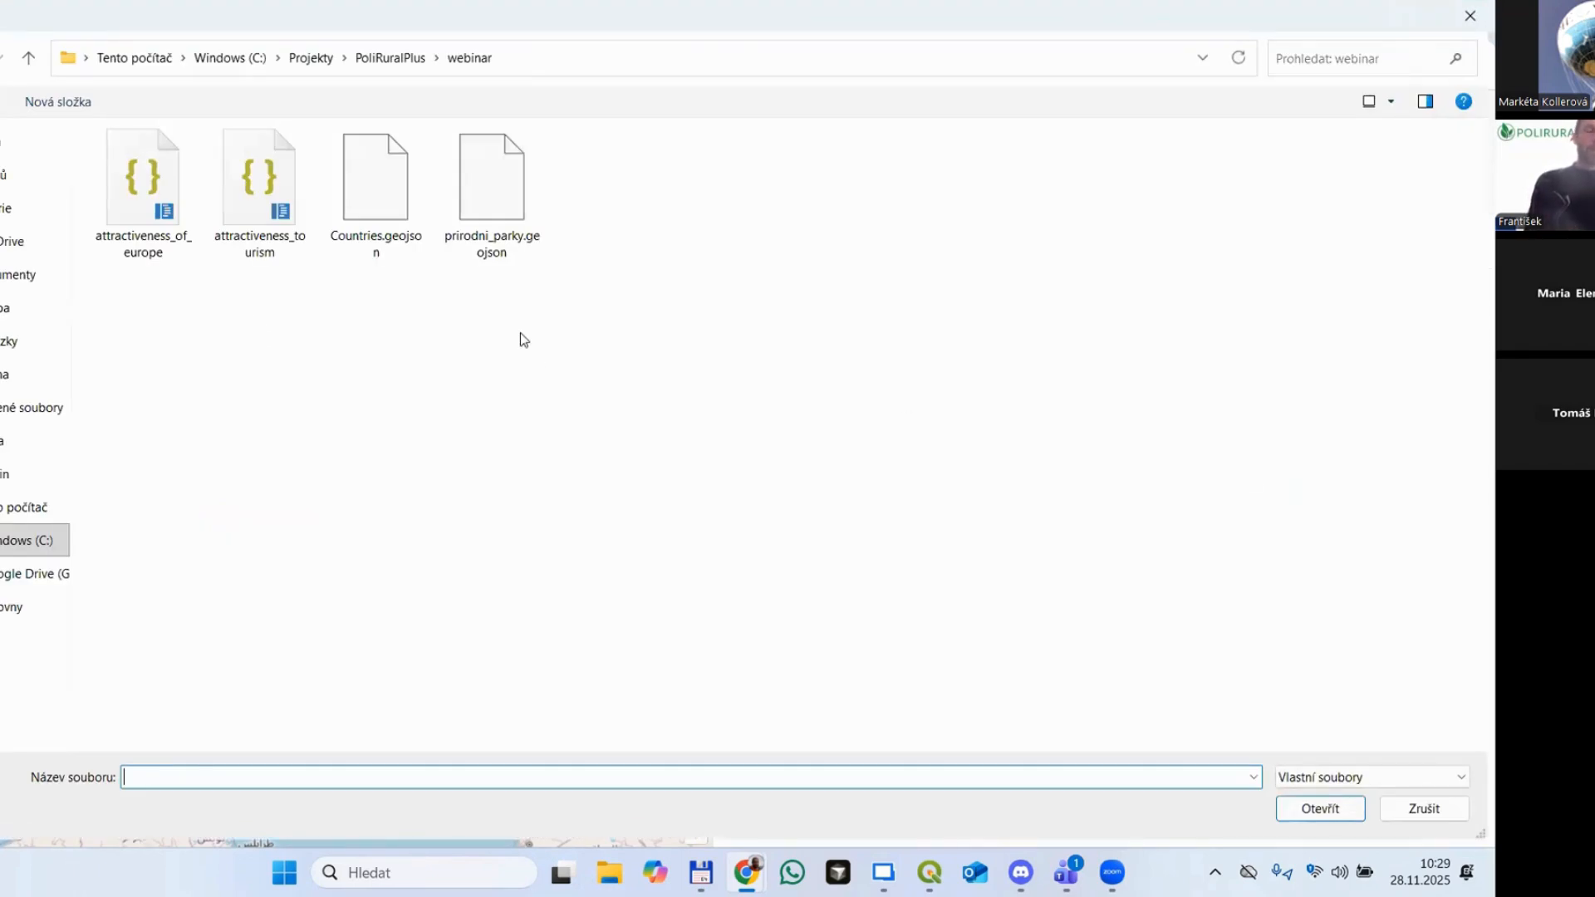
{"action": "double_click", "coordinate": [378, 175]}
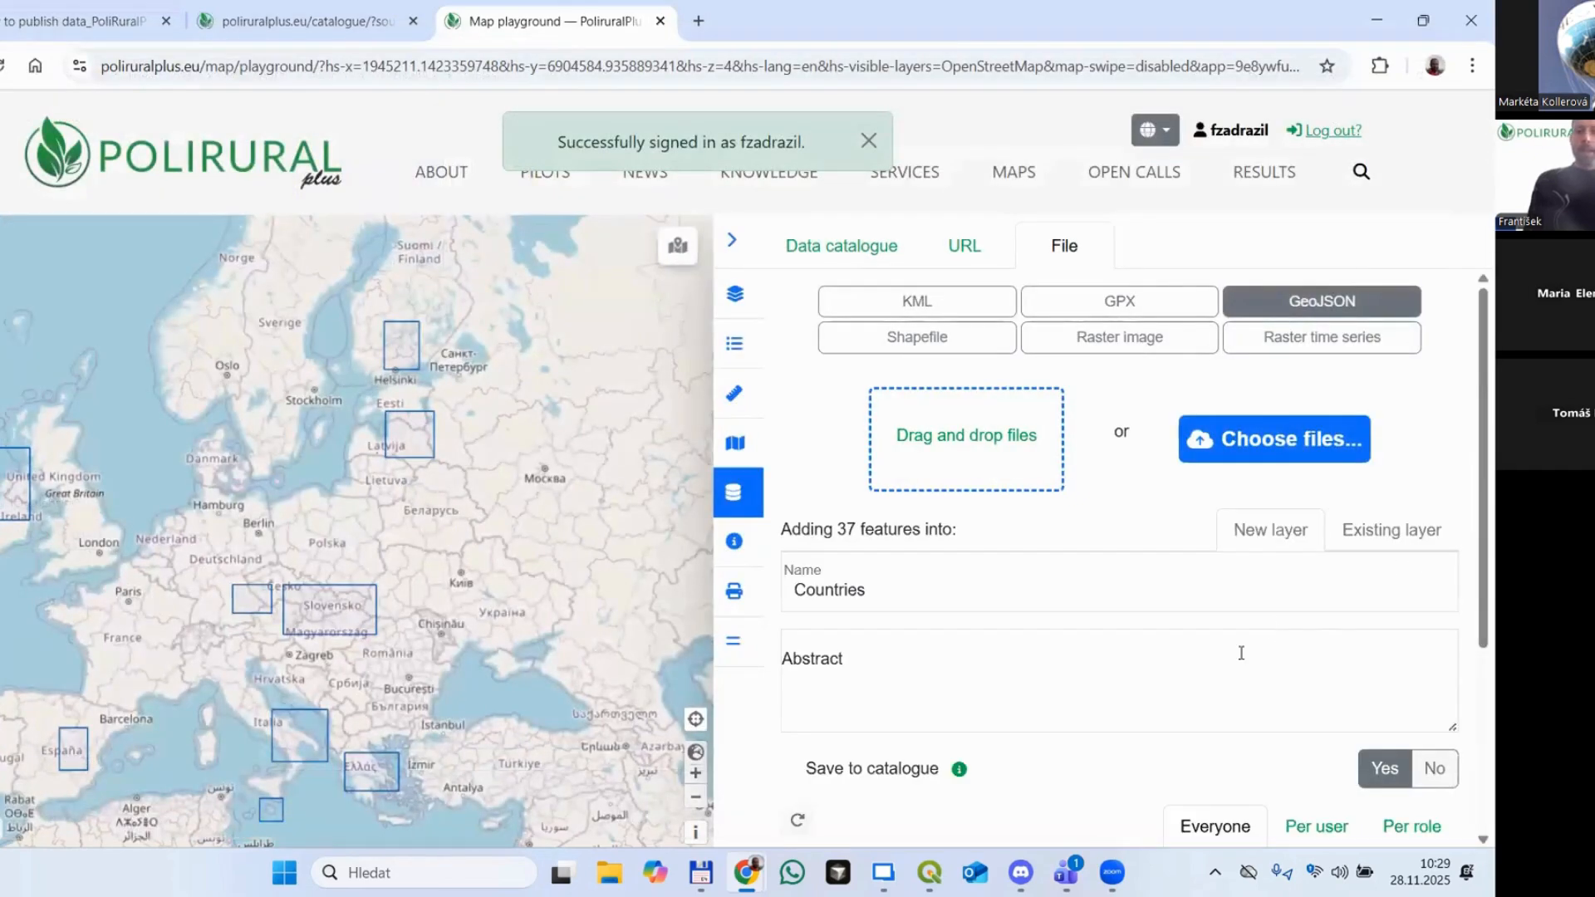
Step: Name the new layer Countries web and enter webinar as its abstract
{"action": "scroll", "coordinate": [1246, 633], "scroll_direction": "down", "scroll_amount": 2}
{"action": "left_click", "coordinate": [1178, 384]}
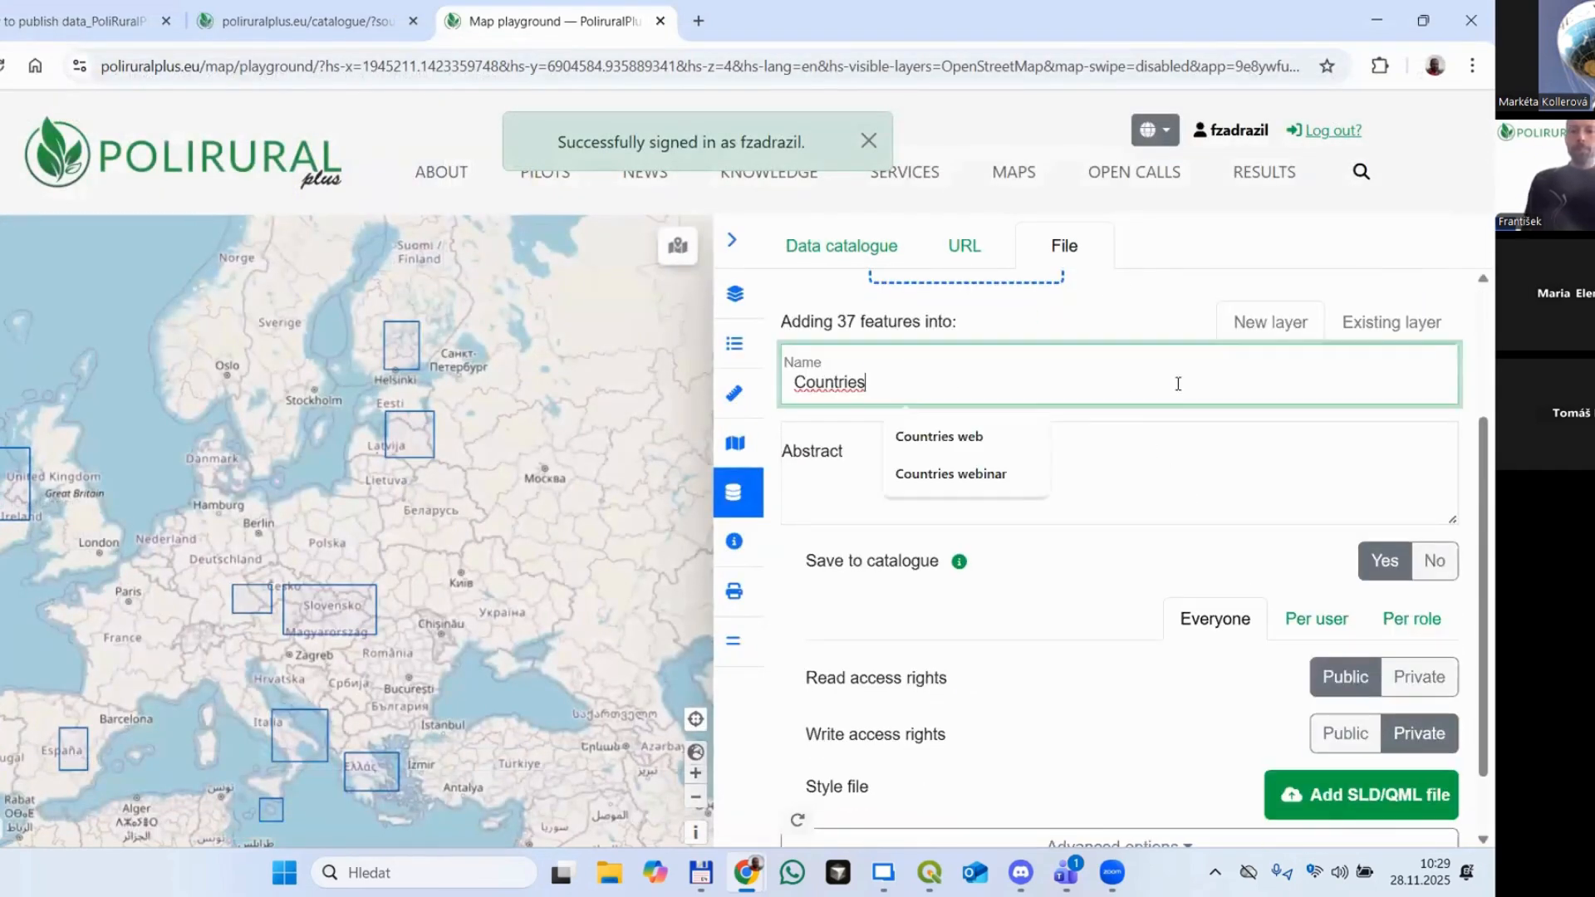
{"action": "left_click", "coordinate": [929, 438]}
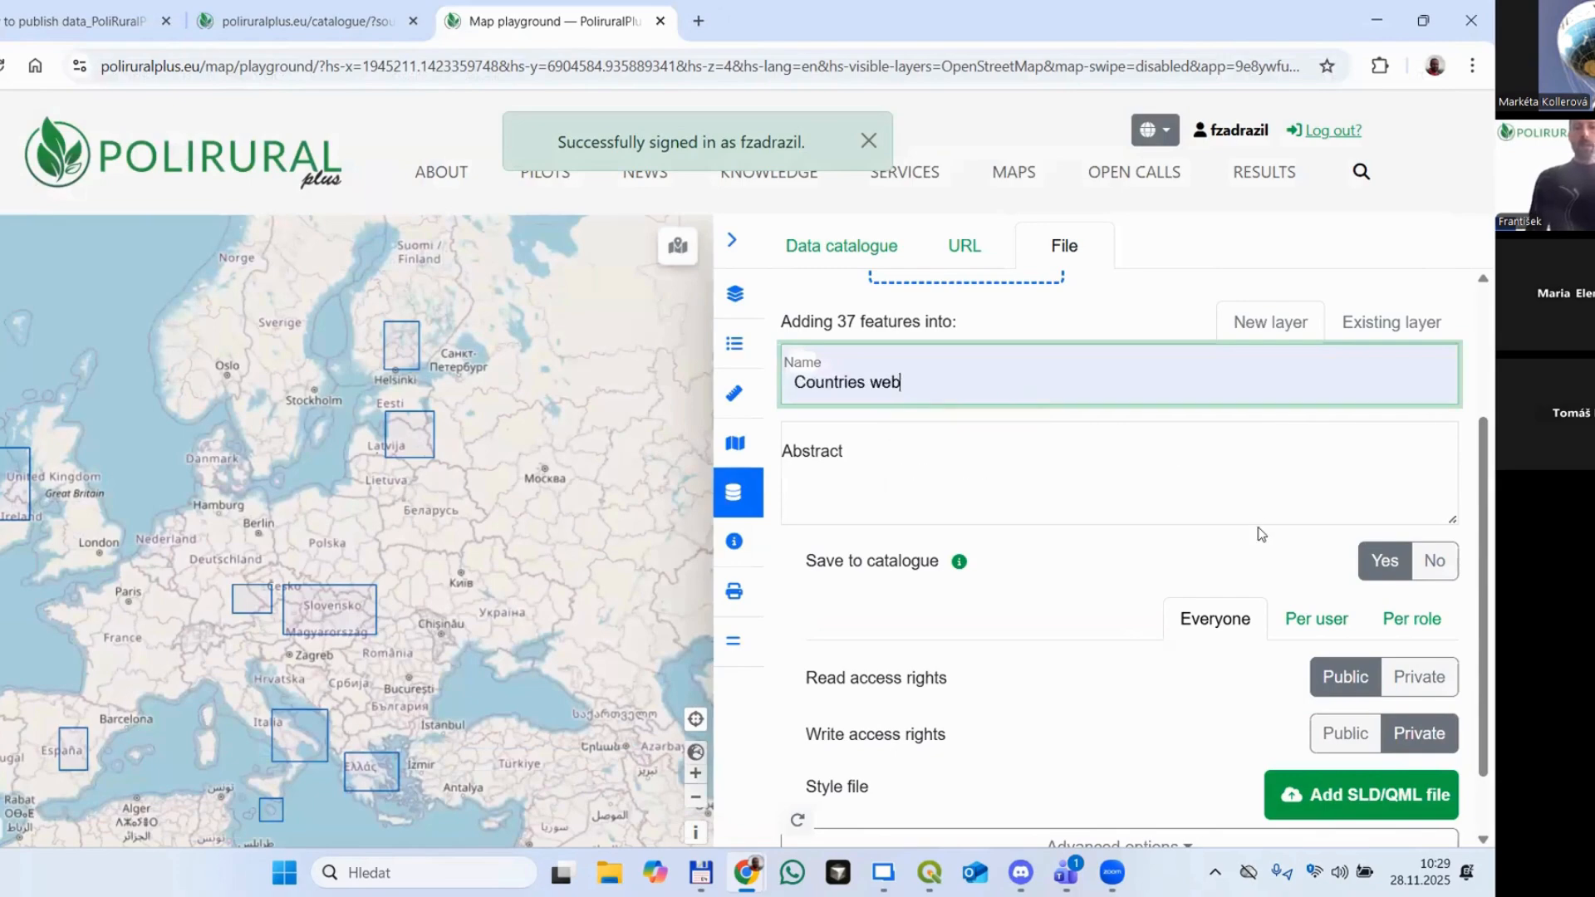
{"action": "scroll", "coordinate": [1259, 534], "scroll_direction": "down", "scroll_amount": 1}
{"action": "left_click", "coordinate": [1186, 424]}
{"action": "type", "text": "webinar"}
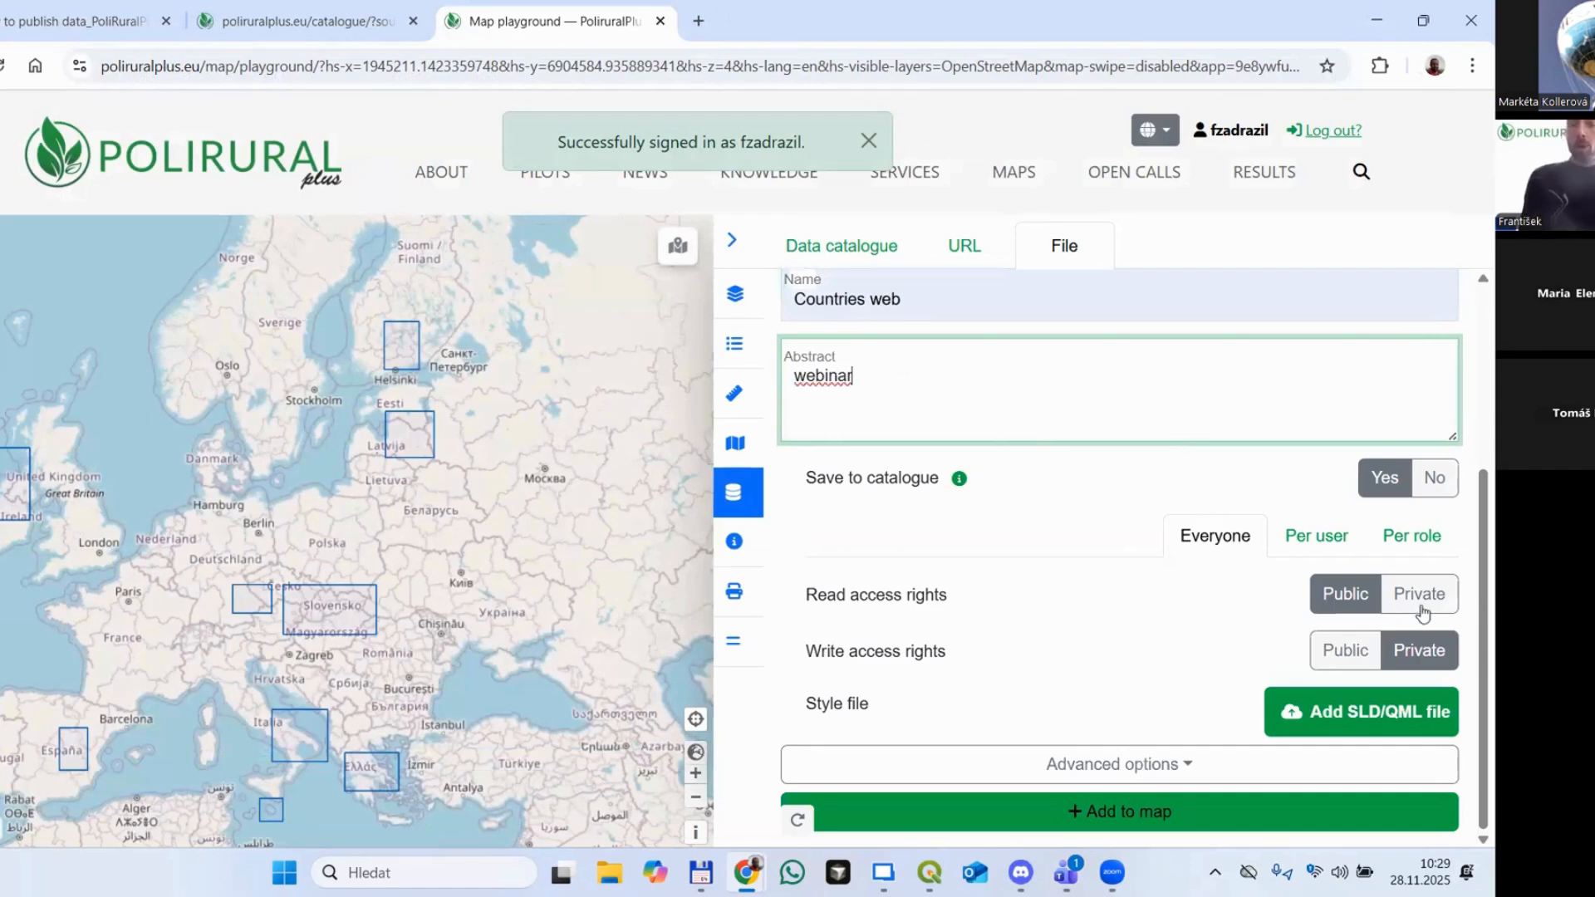
Step: Switch the layer's Save to catalogue option to No and back to Yes
{"action": "left_click", "coordinate": [1333, 668]}
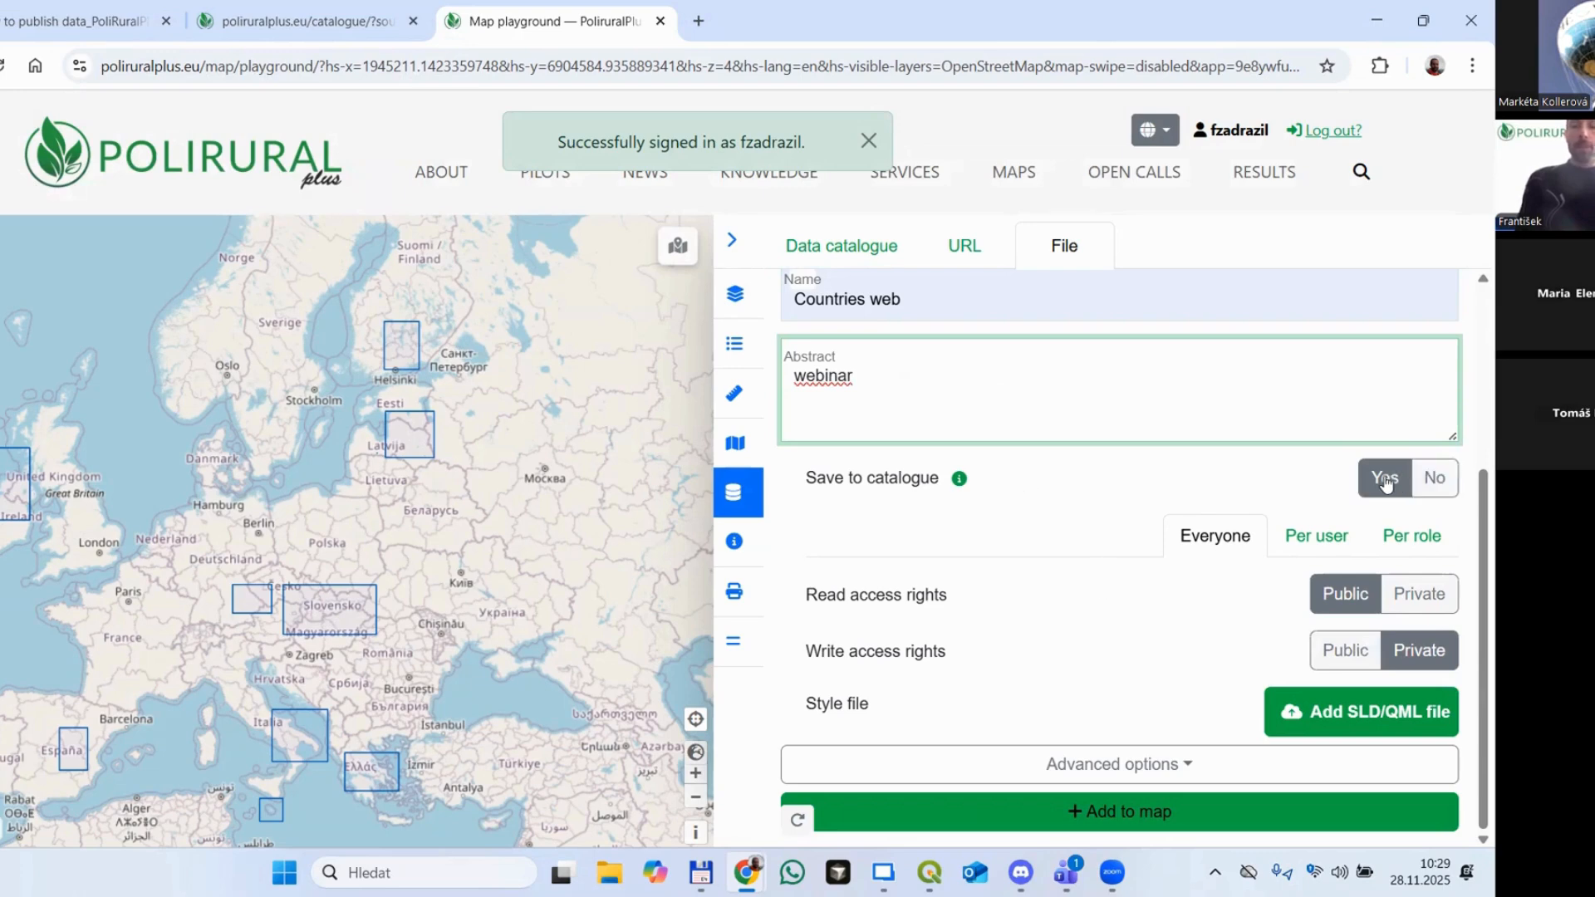
{"action": "left_click", "coordinate": [1433, 478]}
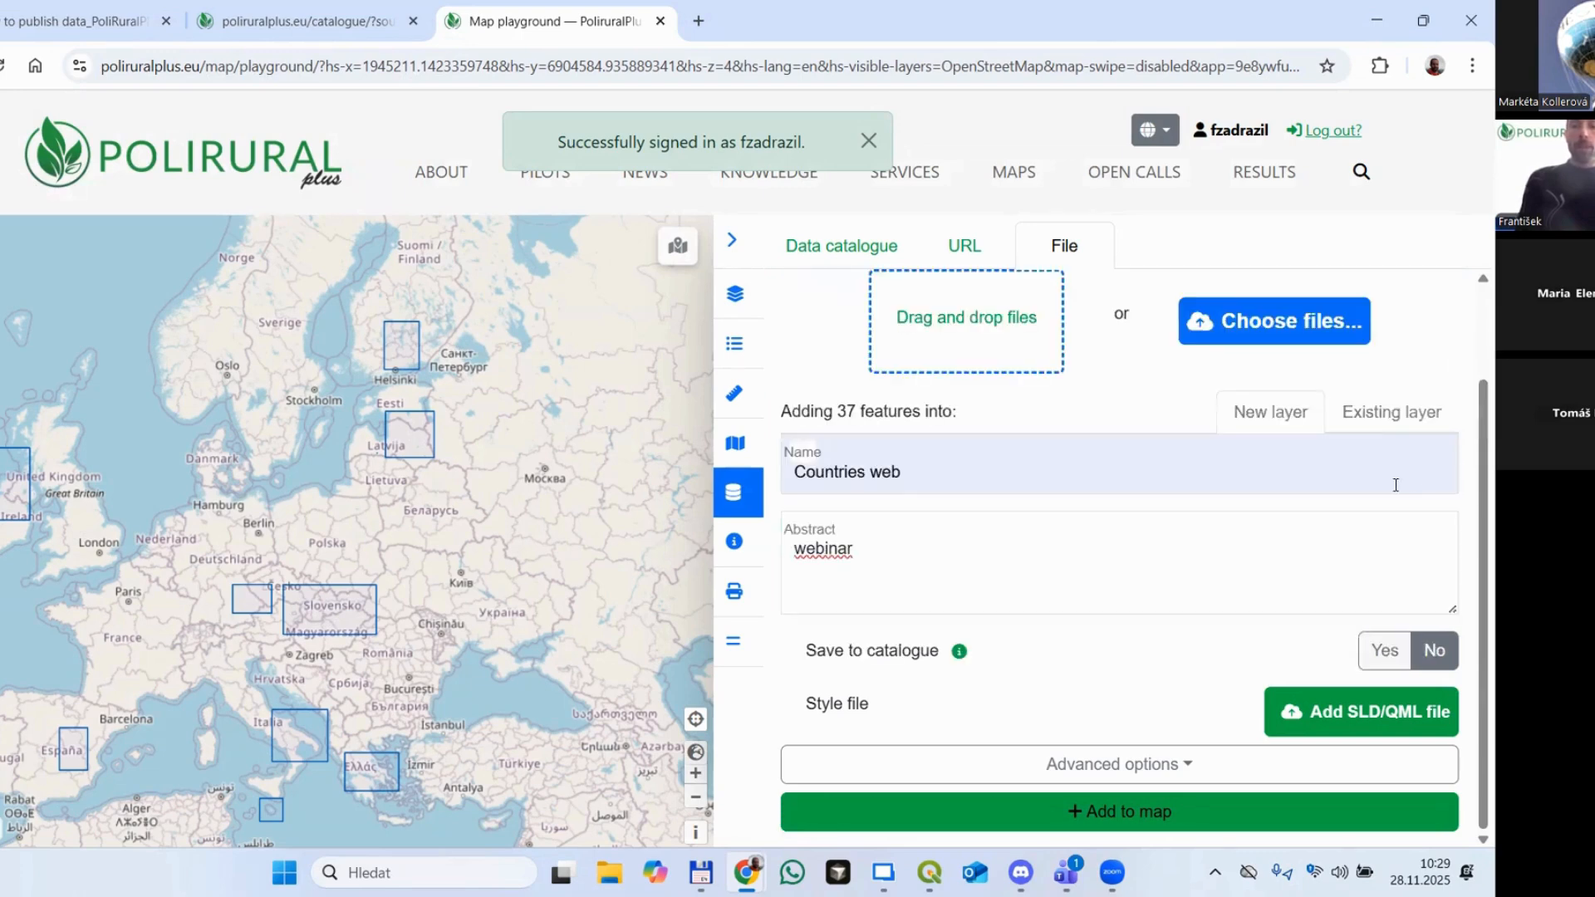
{"action": "left_click", "coordinate": [1383, 650]}
{"action": "scroll", "coordinate": [1089, 670], "scroll_direction": "down", "scroll_amount": 2}
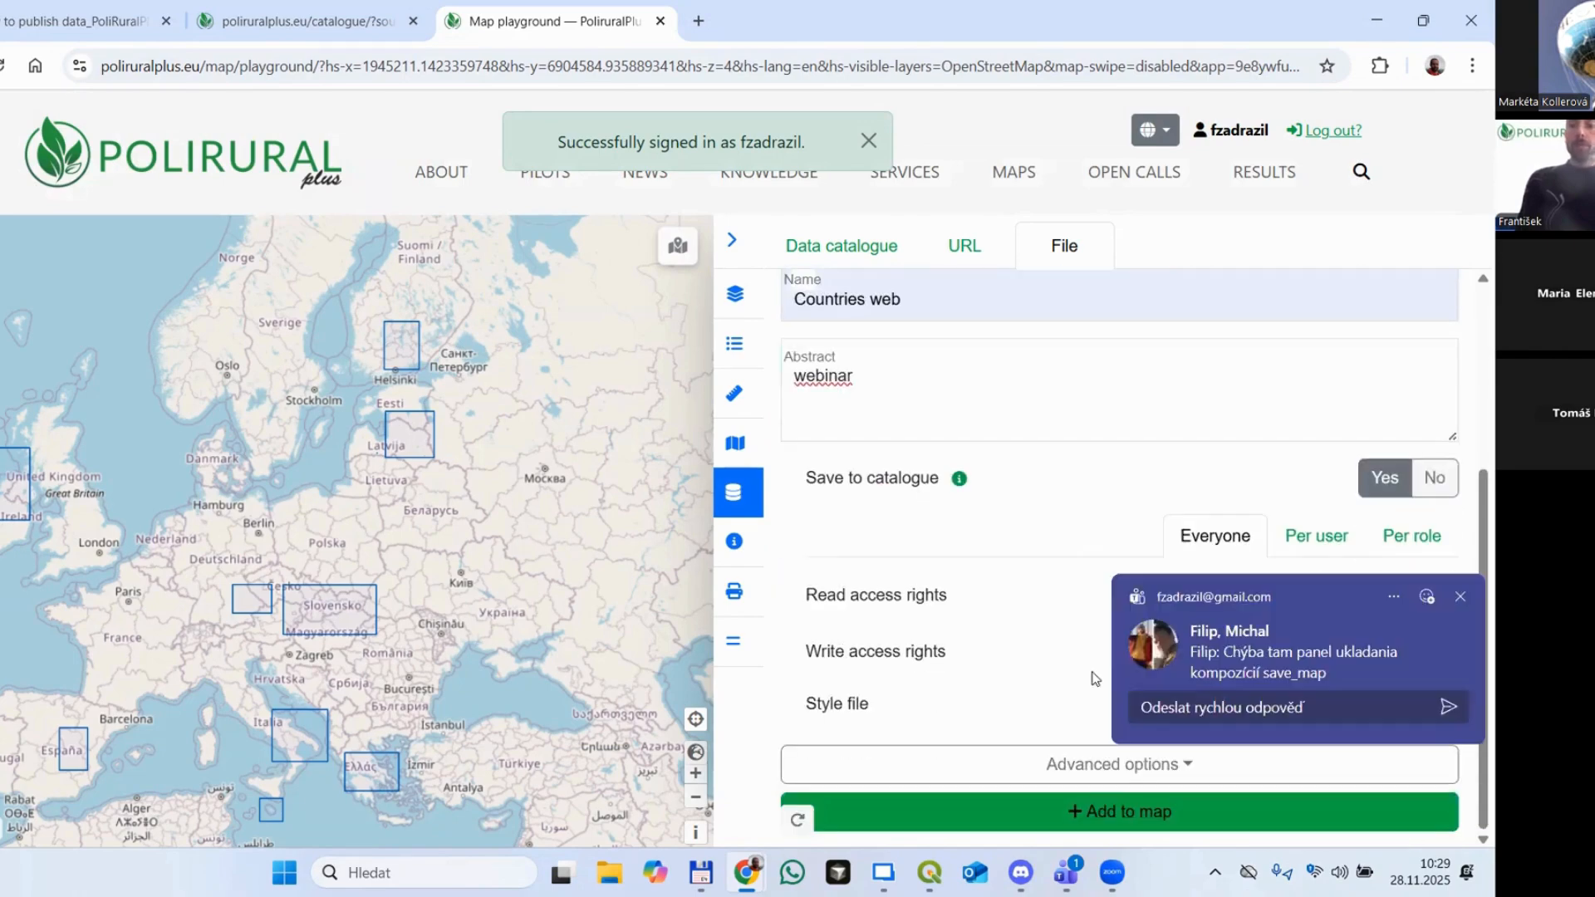
{"action": "left_click", "coordinate": [1463, 598]}
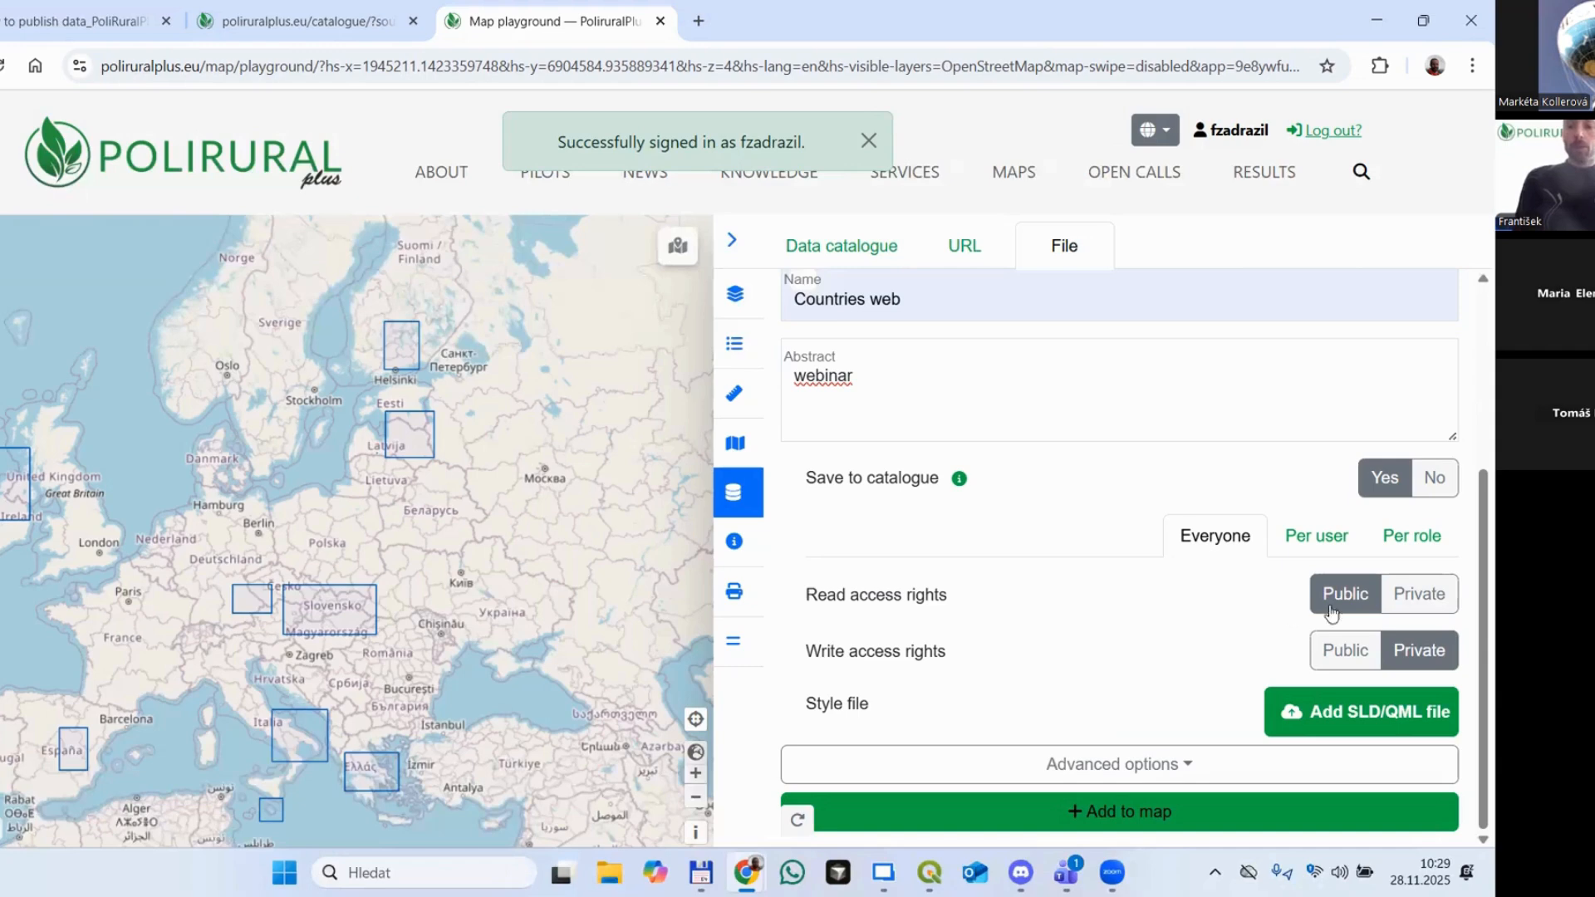
Step: Switch the layer's read access rights for everyone to Private and back to Public
{"action": "left_click", "coordinate": [1418, 595]}
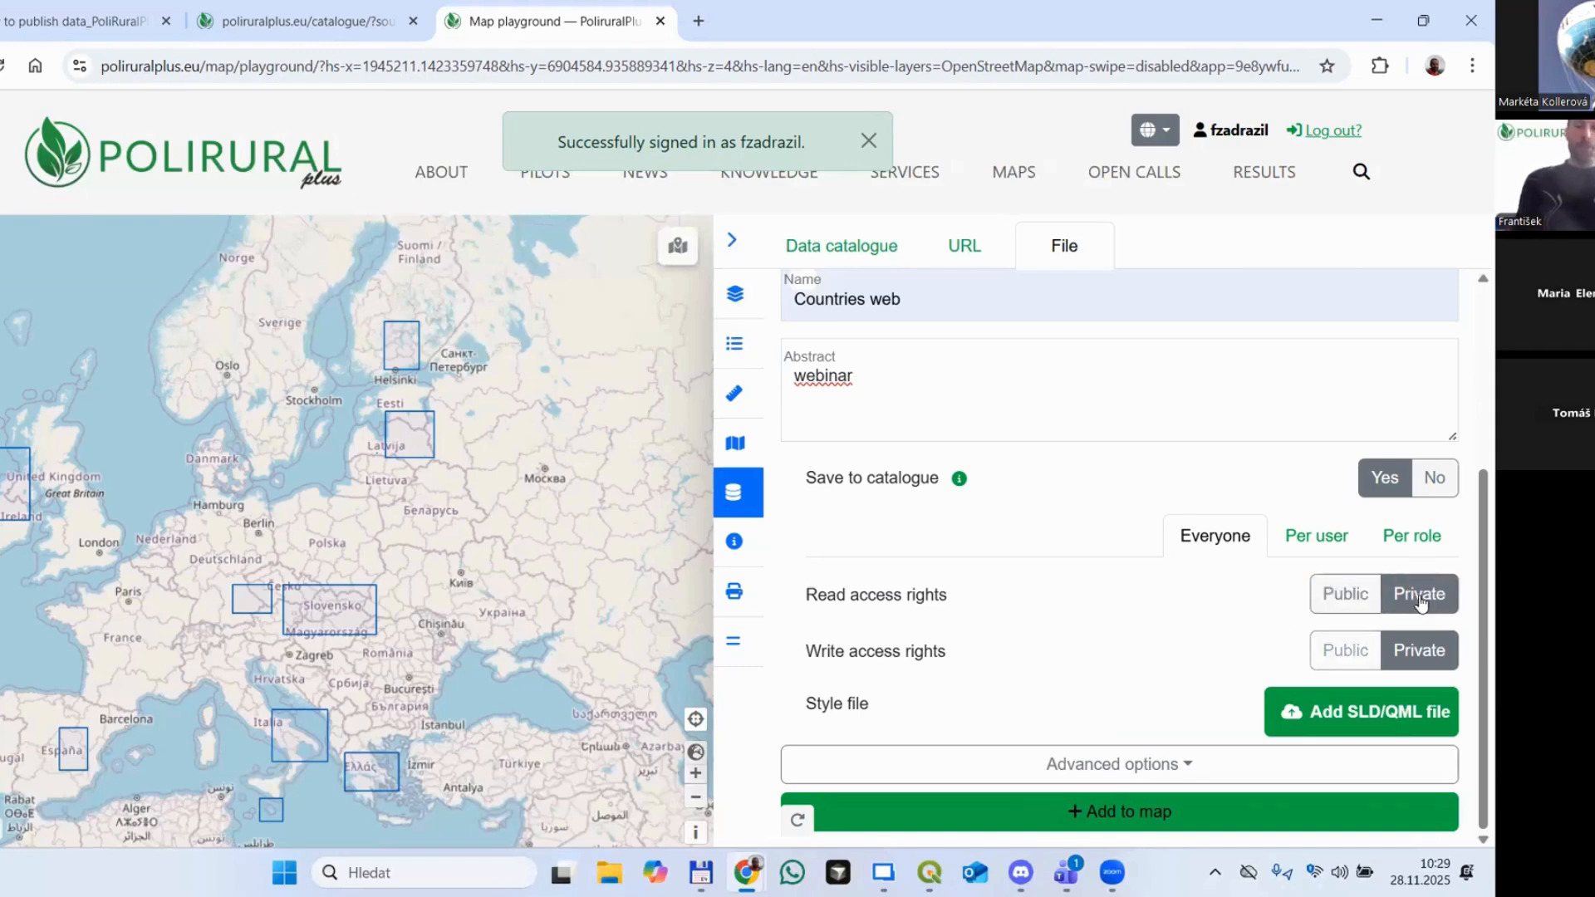
{"action": "left_click", "coordinate": [1339, 598]}
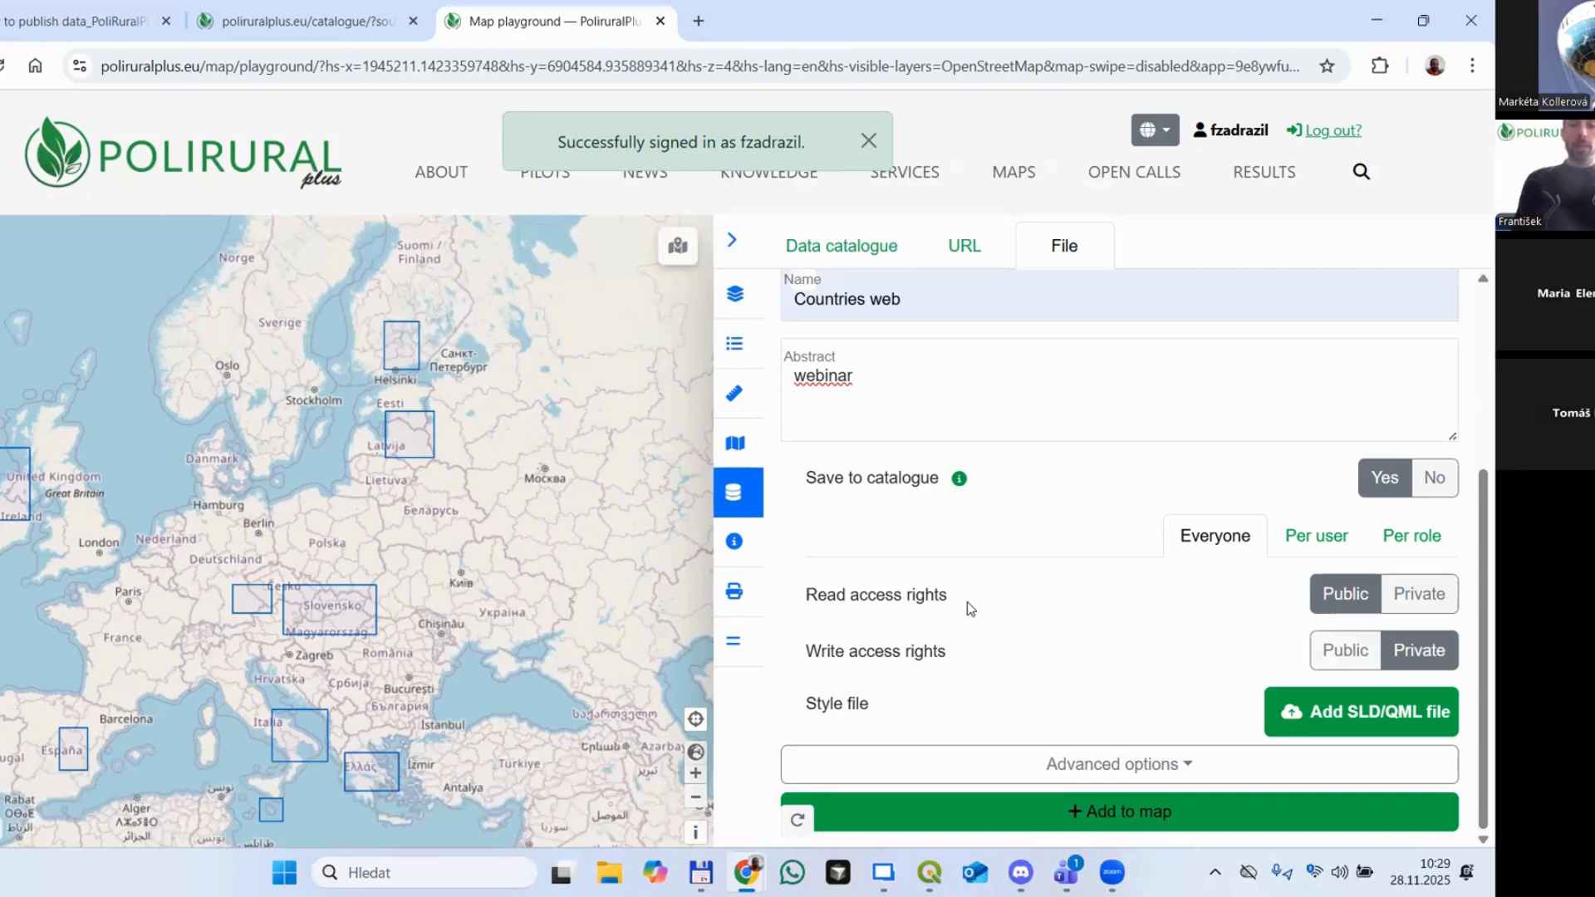
{"action": "left_click_drag", "start_coordinate": [818, 596], "coordinate": [956, 598]}
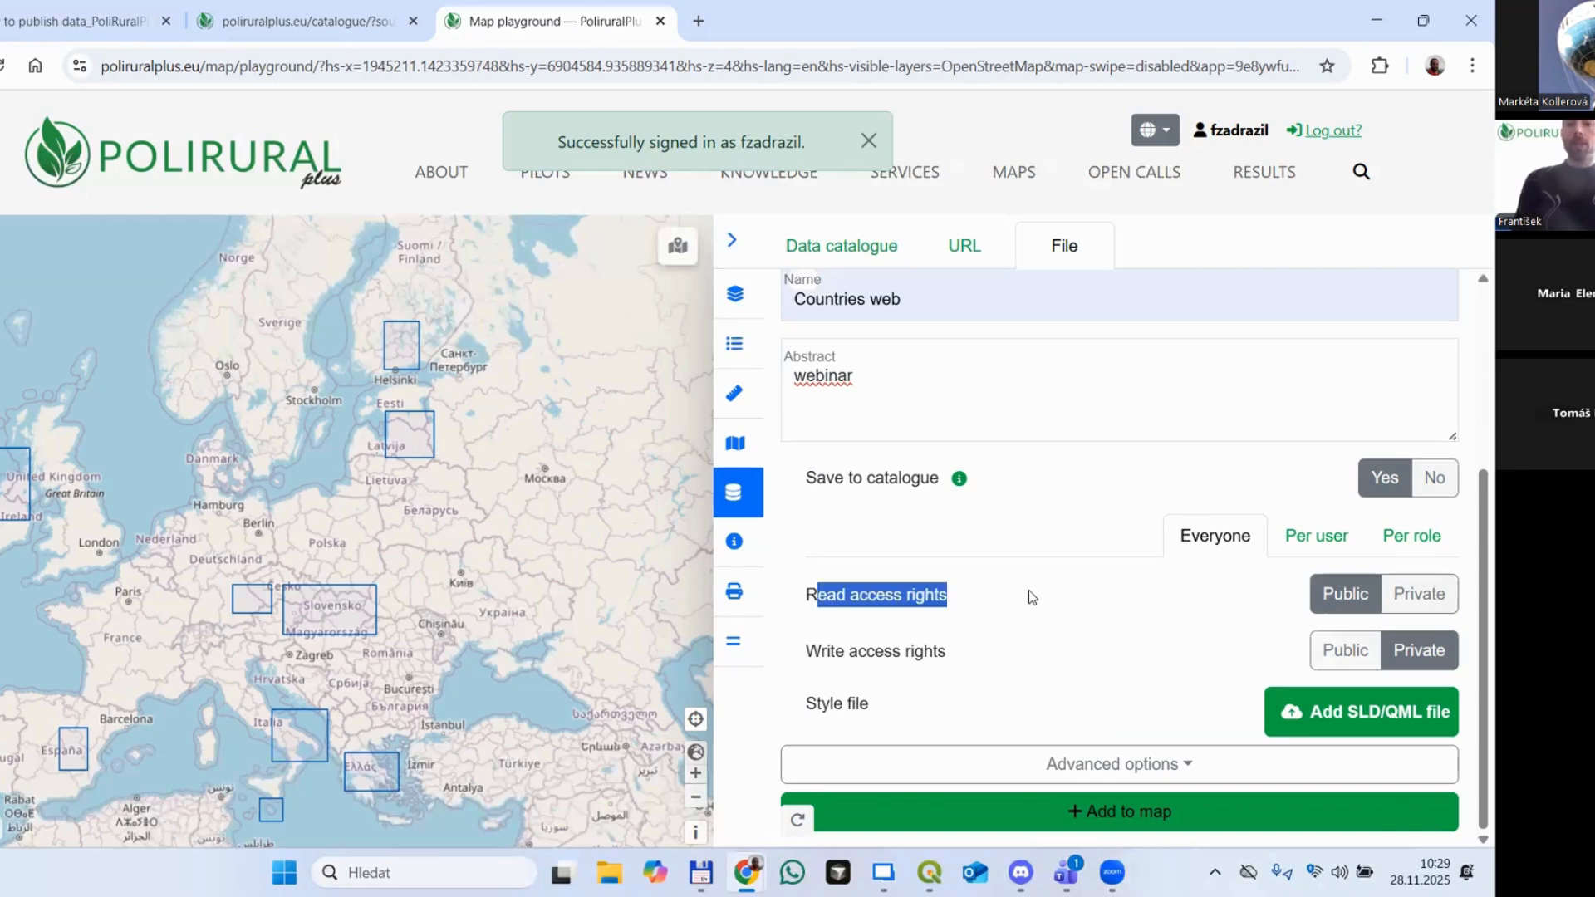
{"action": "left_click", "coordinate": [944, 626]}
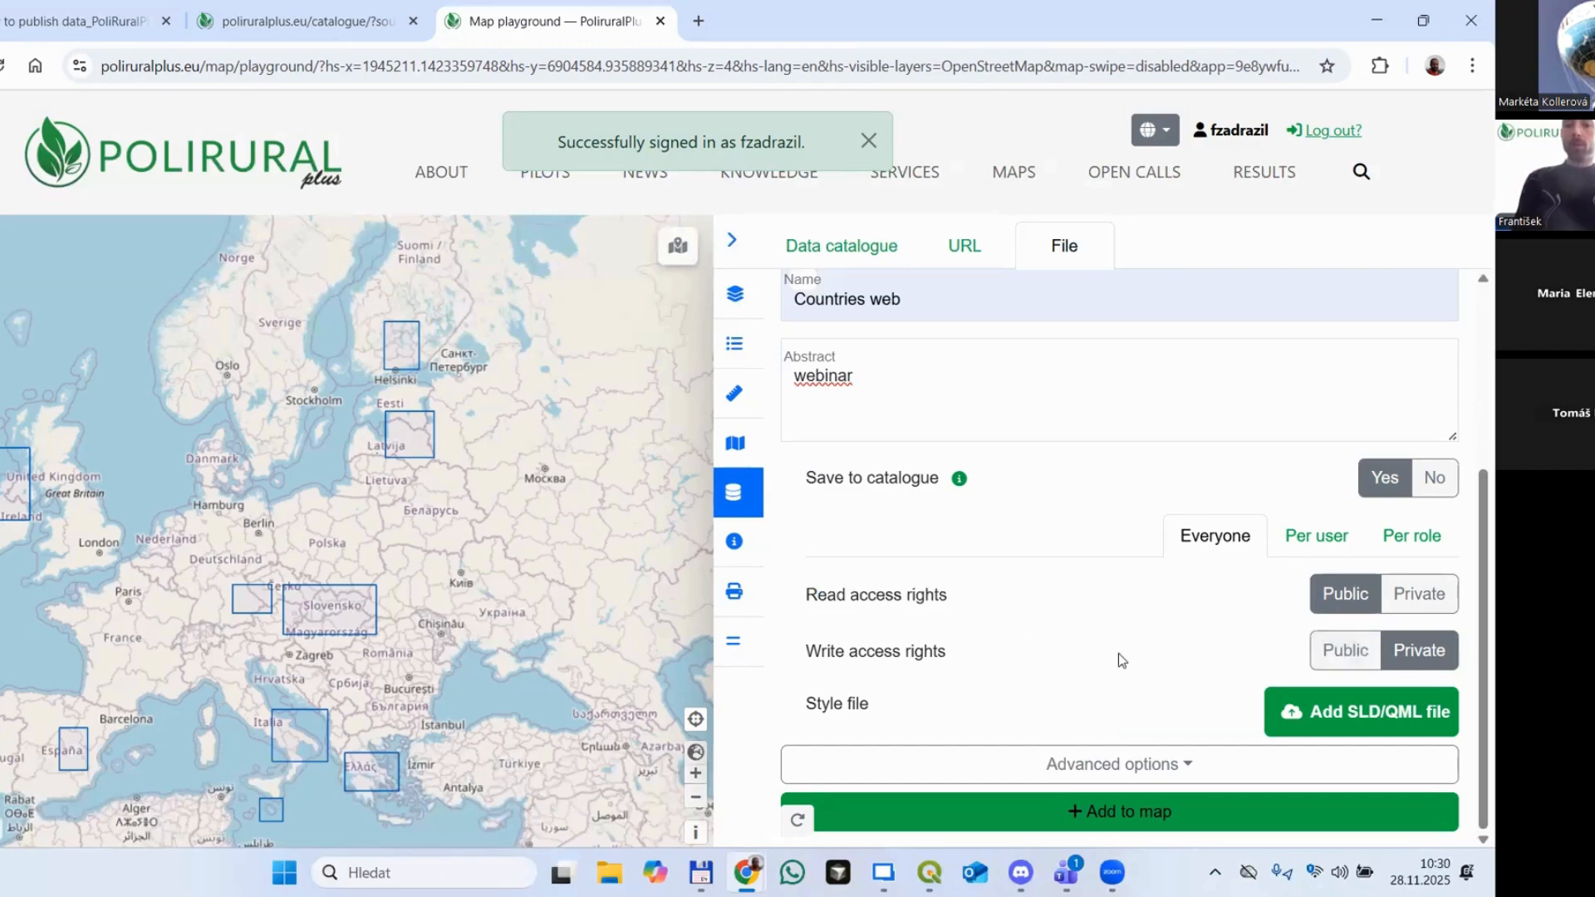
{"action": "left_click_drag", "start_coordinate": [808, 651], "coordinate": [1034, 650]}
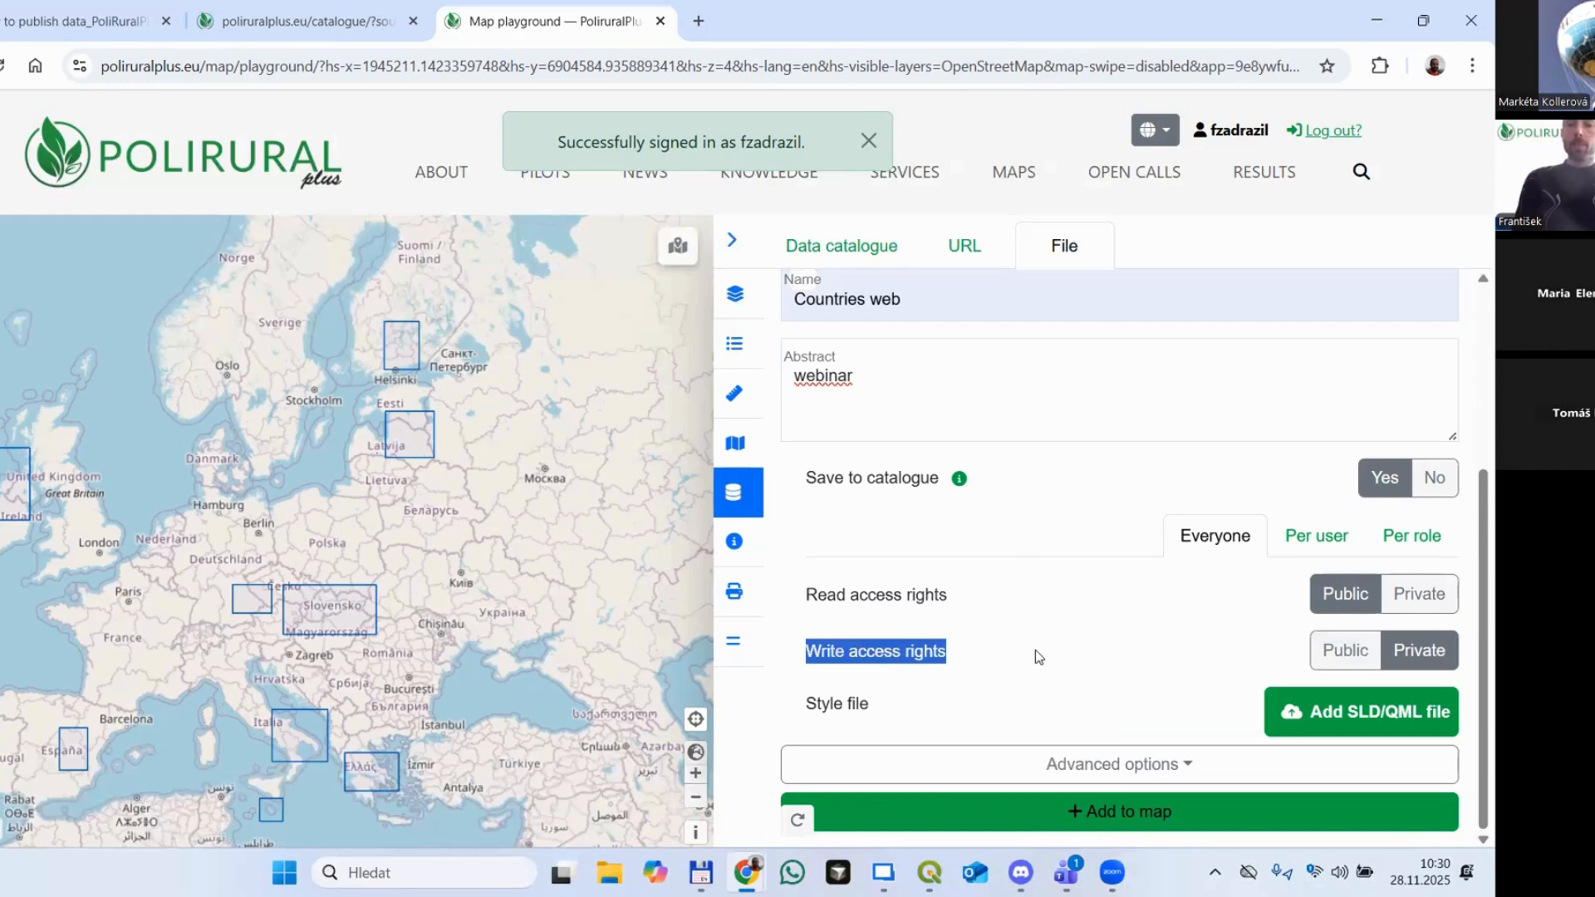
{"action": "left_click", "coordinate": [906, 646]}
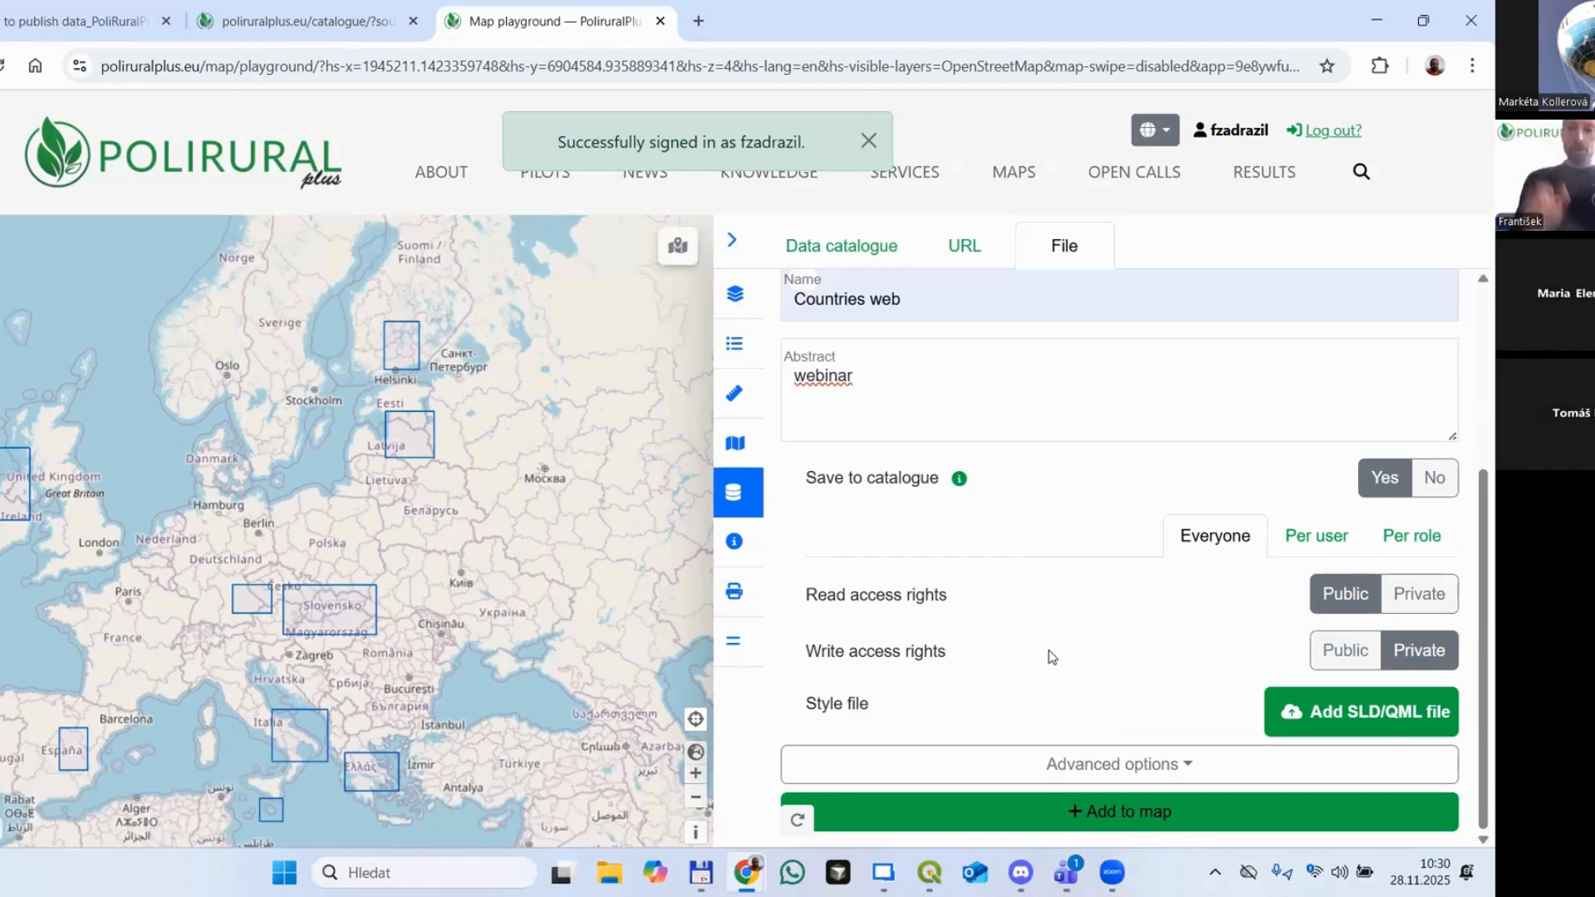
Step: Add the Countries web layer to the map with the style file Countries.sld and look it up in the data catalogue
{"action": "left_click", "coordinate": [1308, 712]}
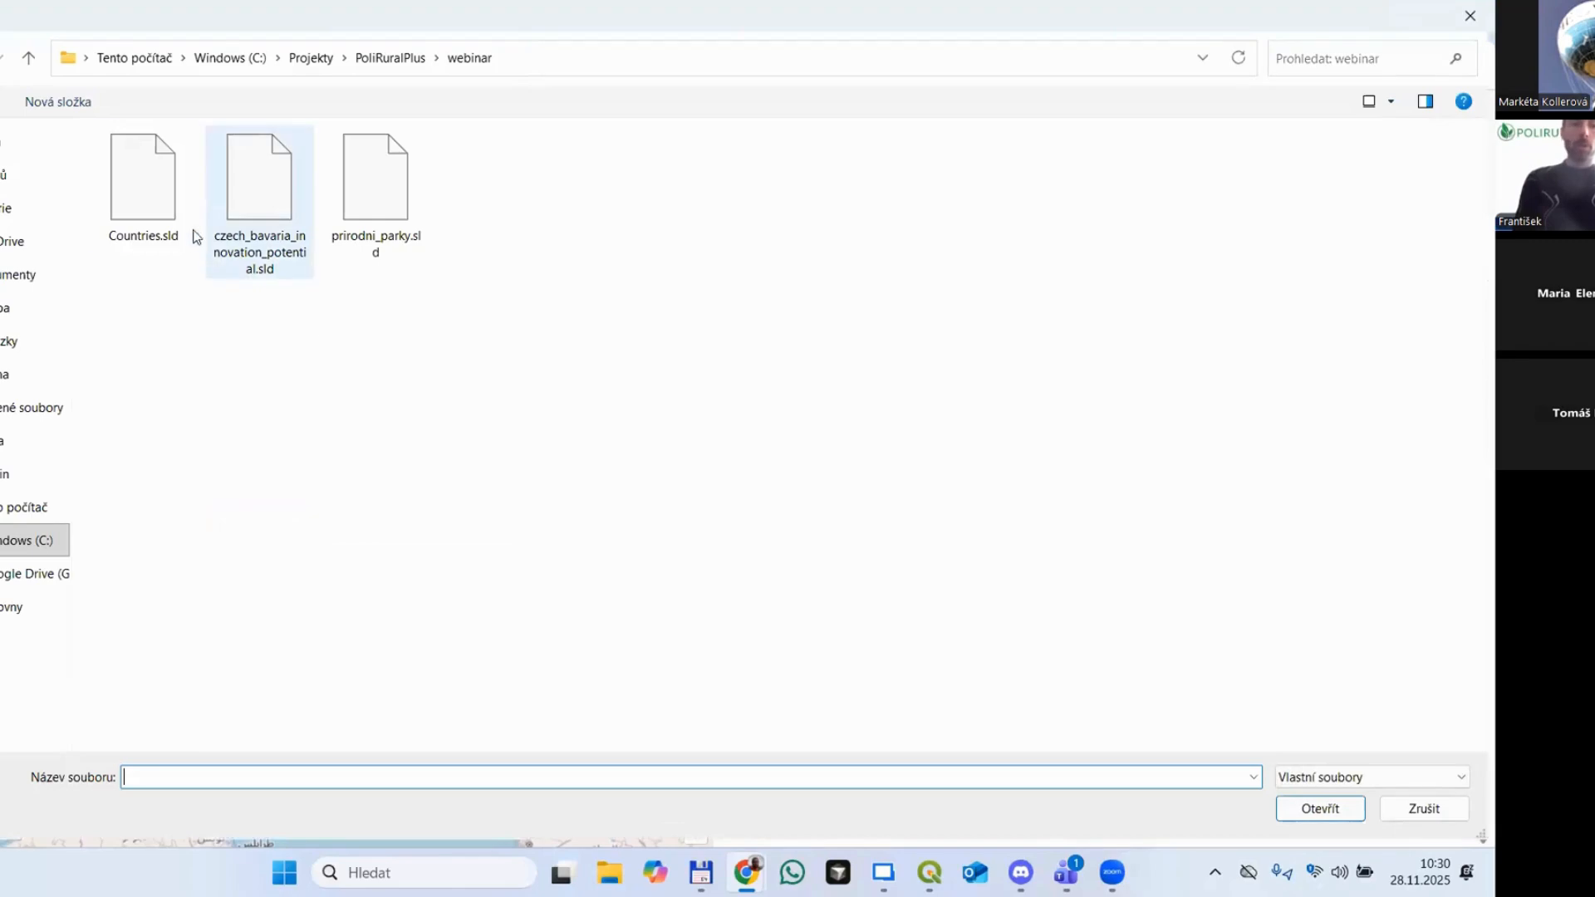
{"action": "left_click", "coordinate": [166, 211]}
{"action": "double_click", "coordinate": [167, 211]}
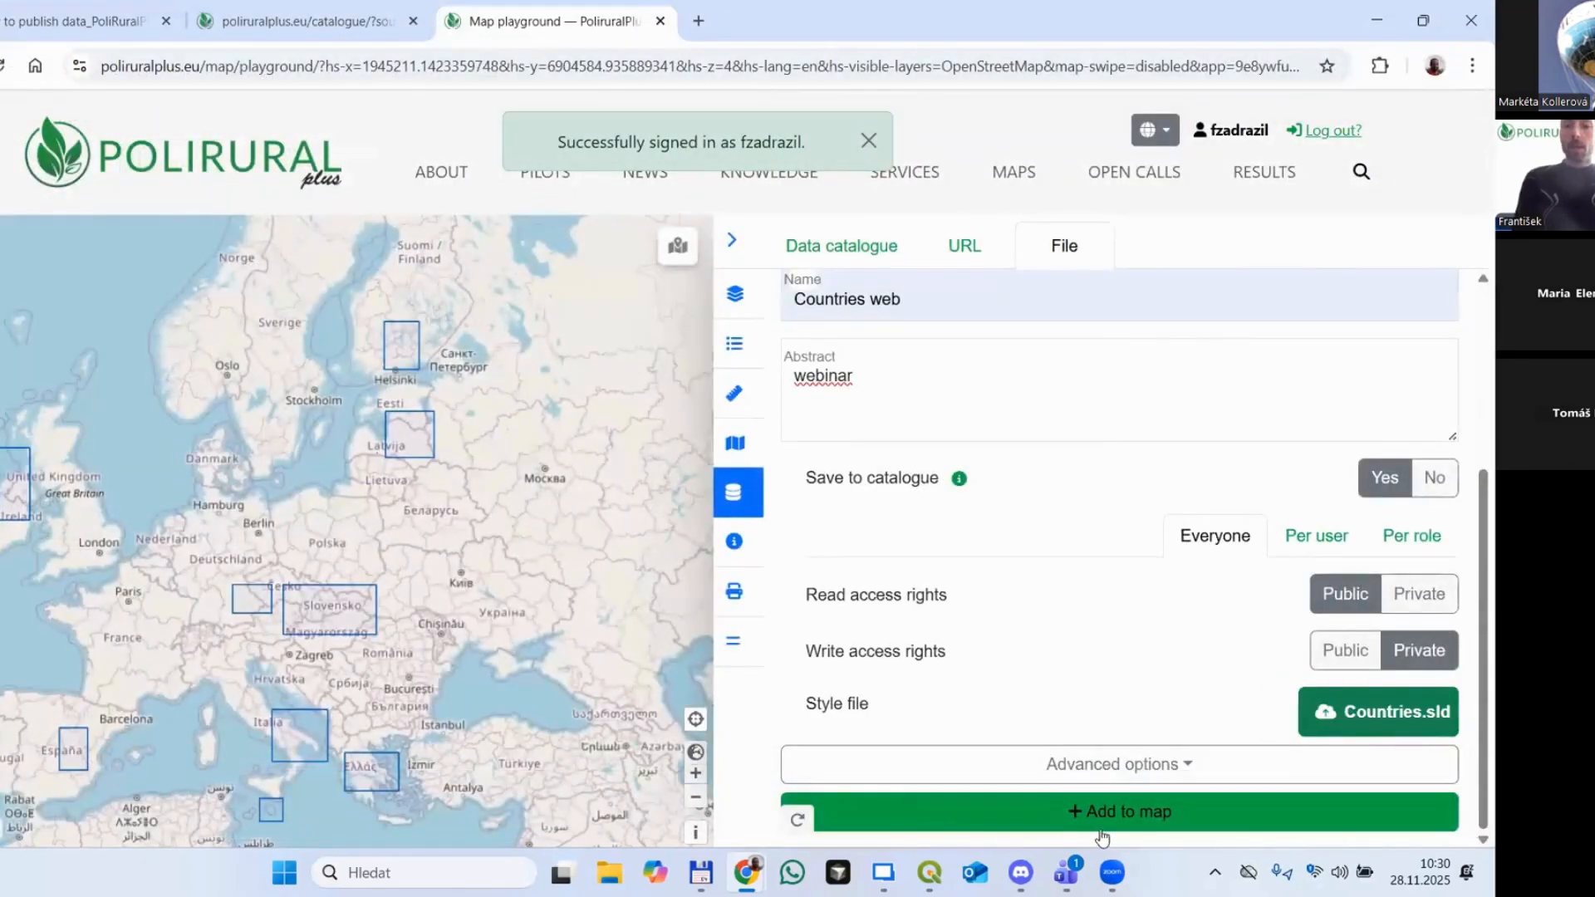
{"action": "left_click", "coordinate": [1127, 819]}
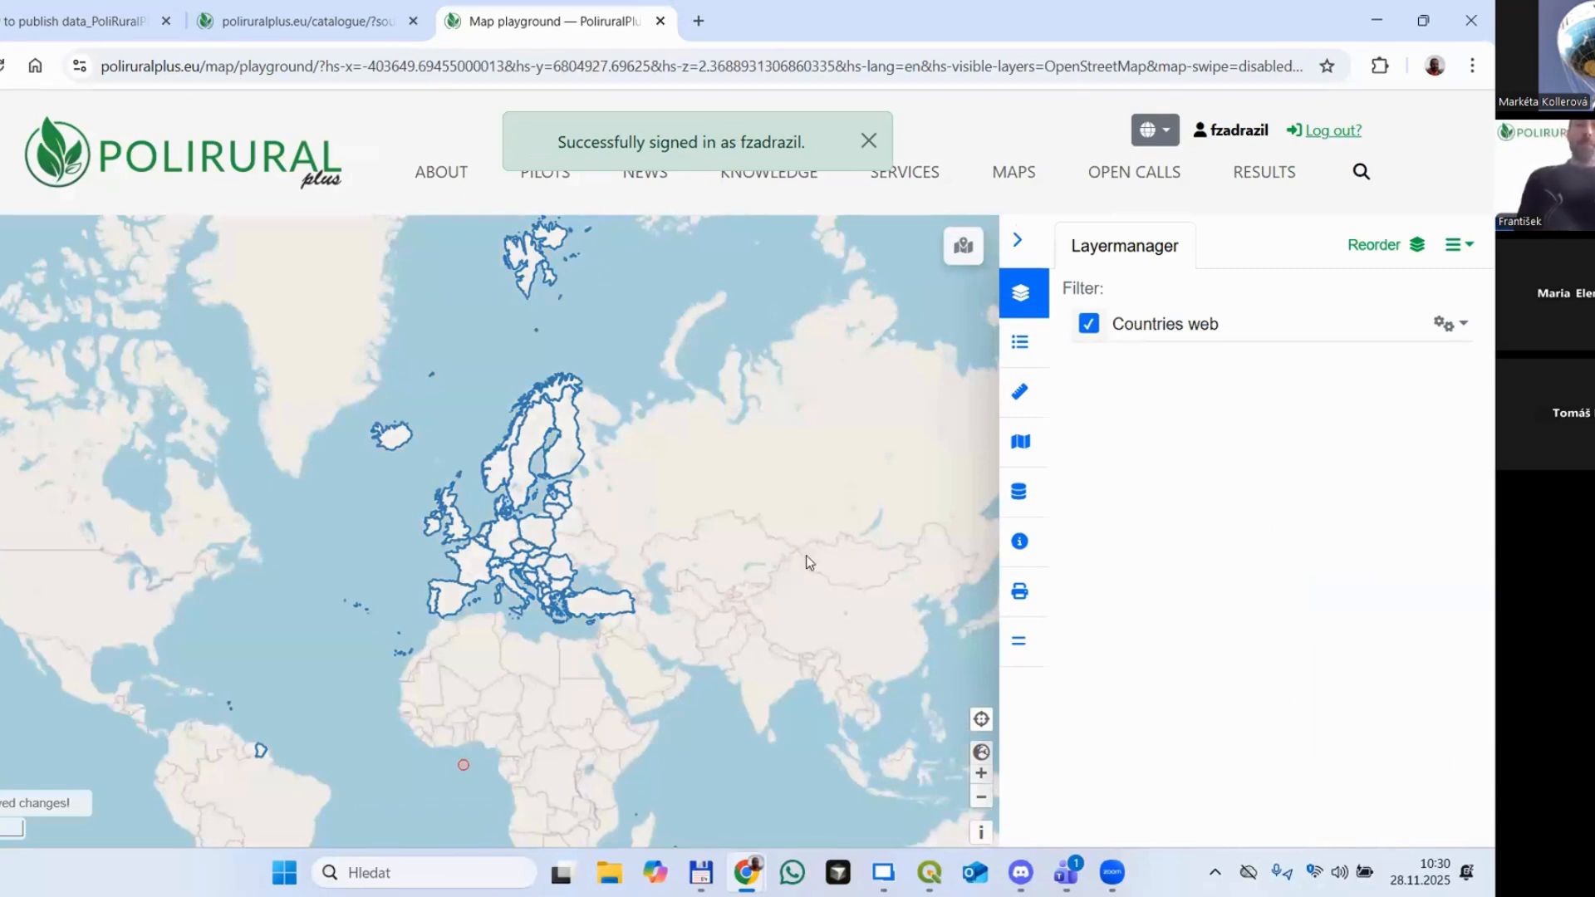
{"action": "left_click", "coordinate": [1020, 495]}
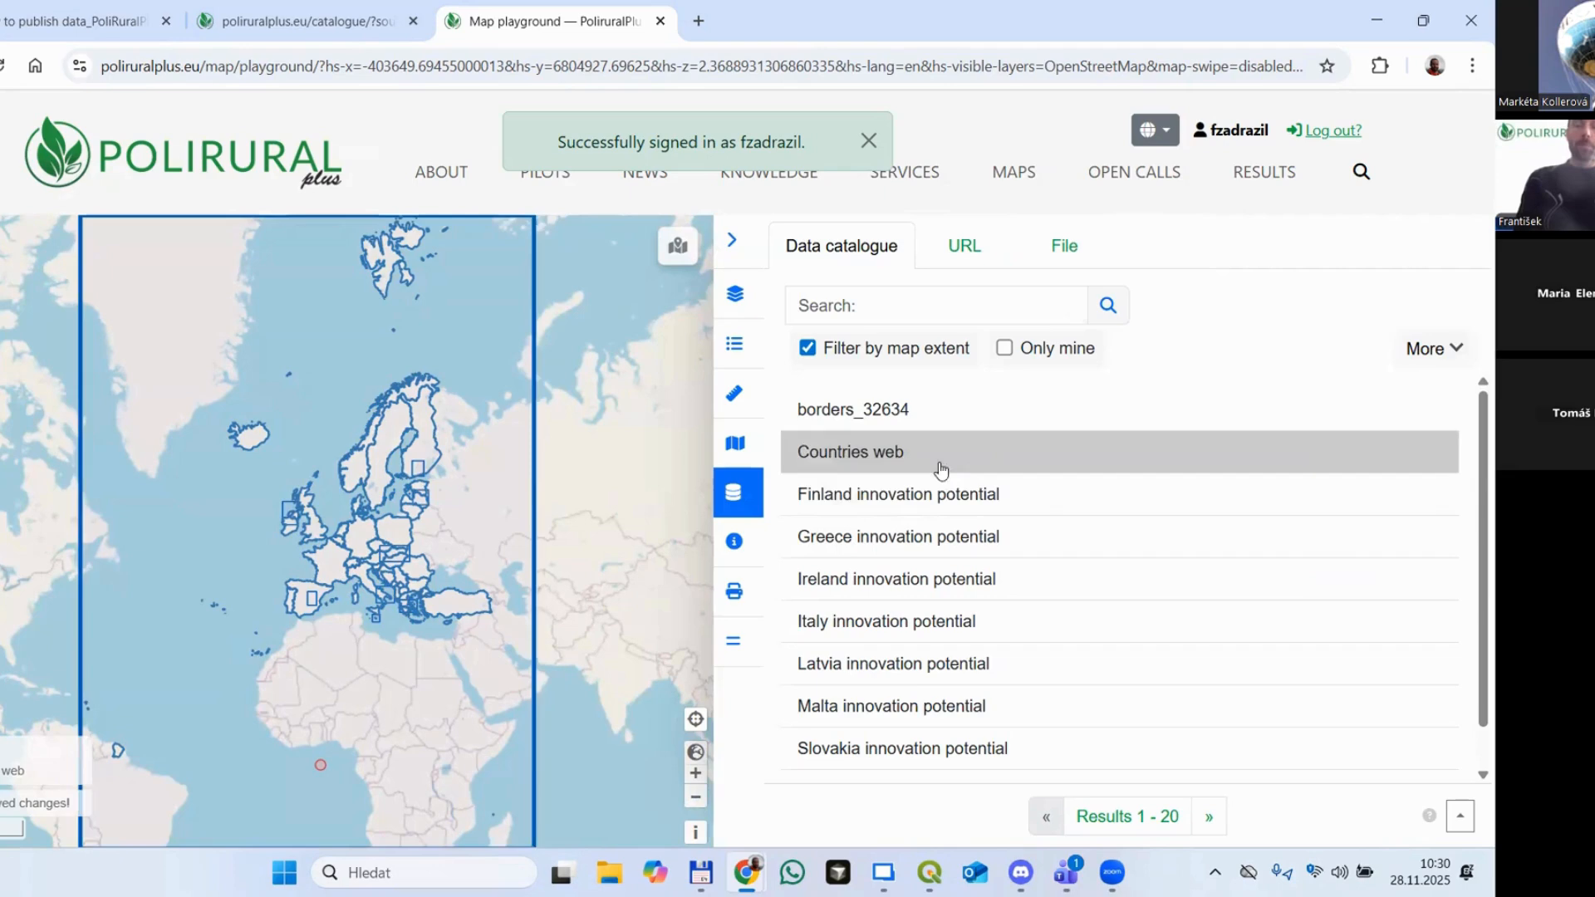
{"action": "left_click", "coordinate": [751, 508]}
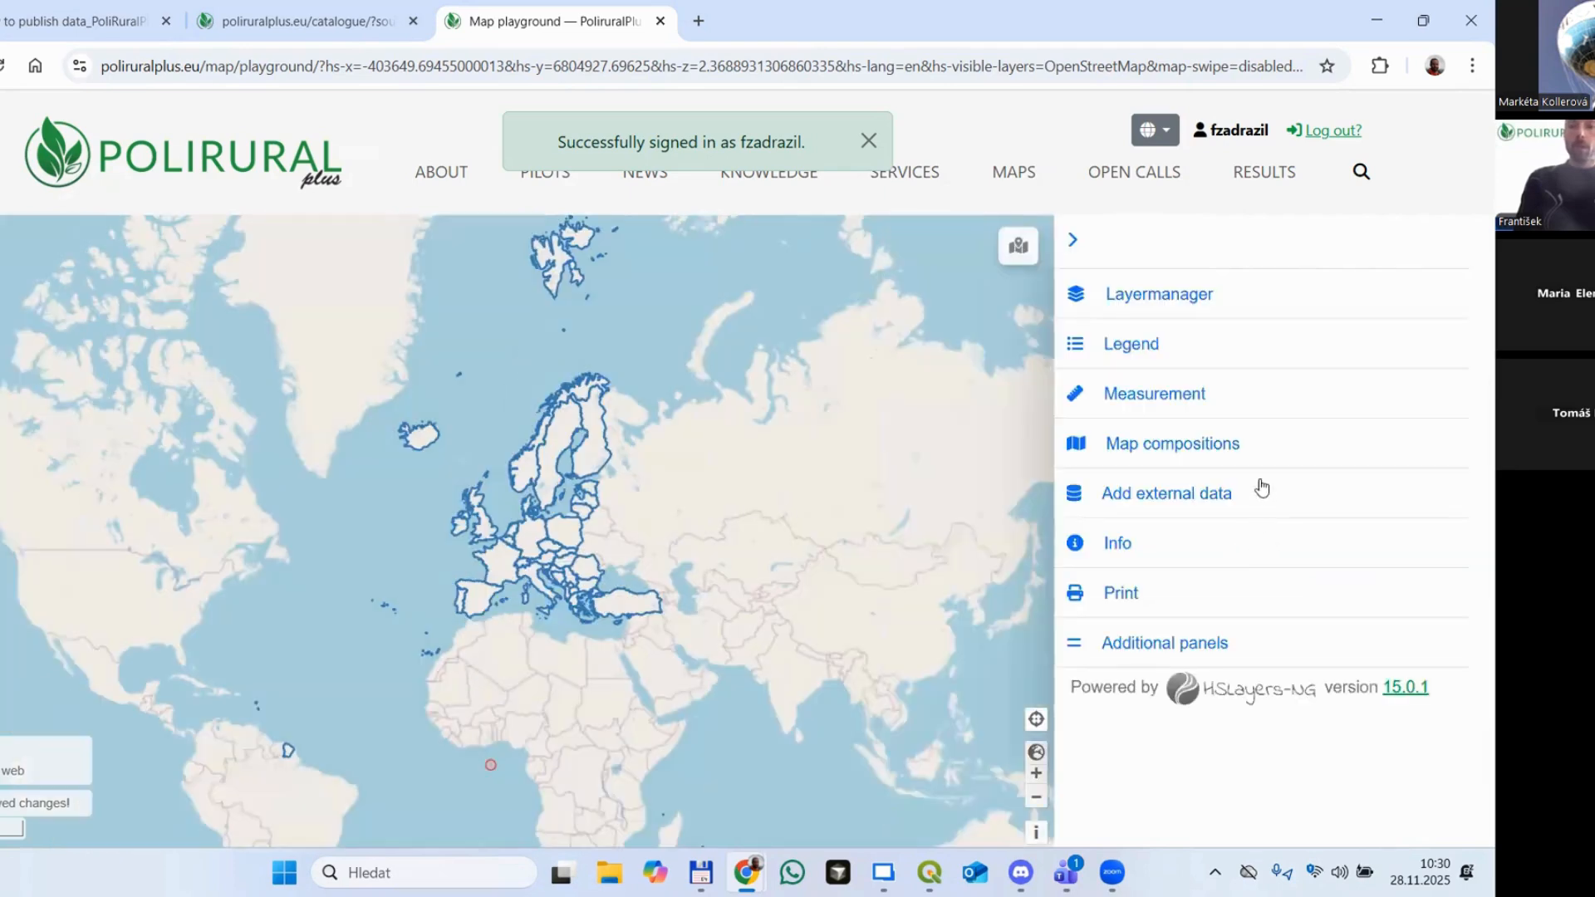
Step: Start saving the current map as a composition with the name Webinar map and the abstract demo
{"action": "left_click", "coordinate": [1238, 446]}
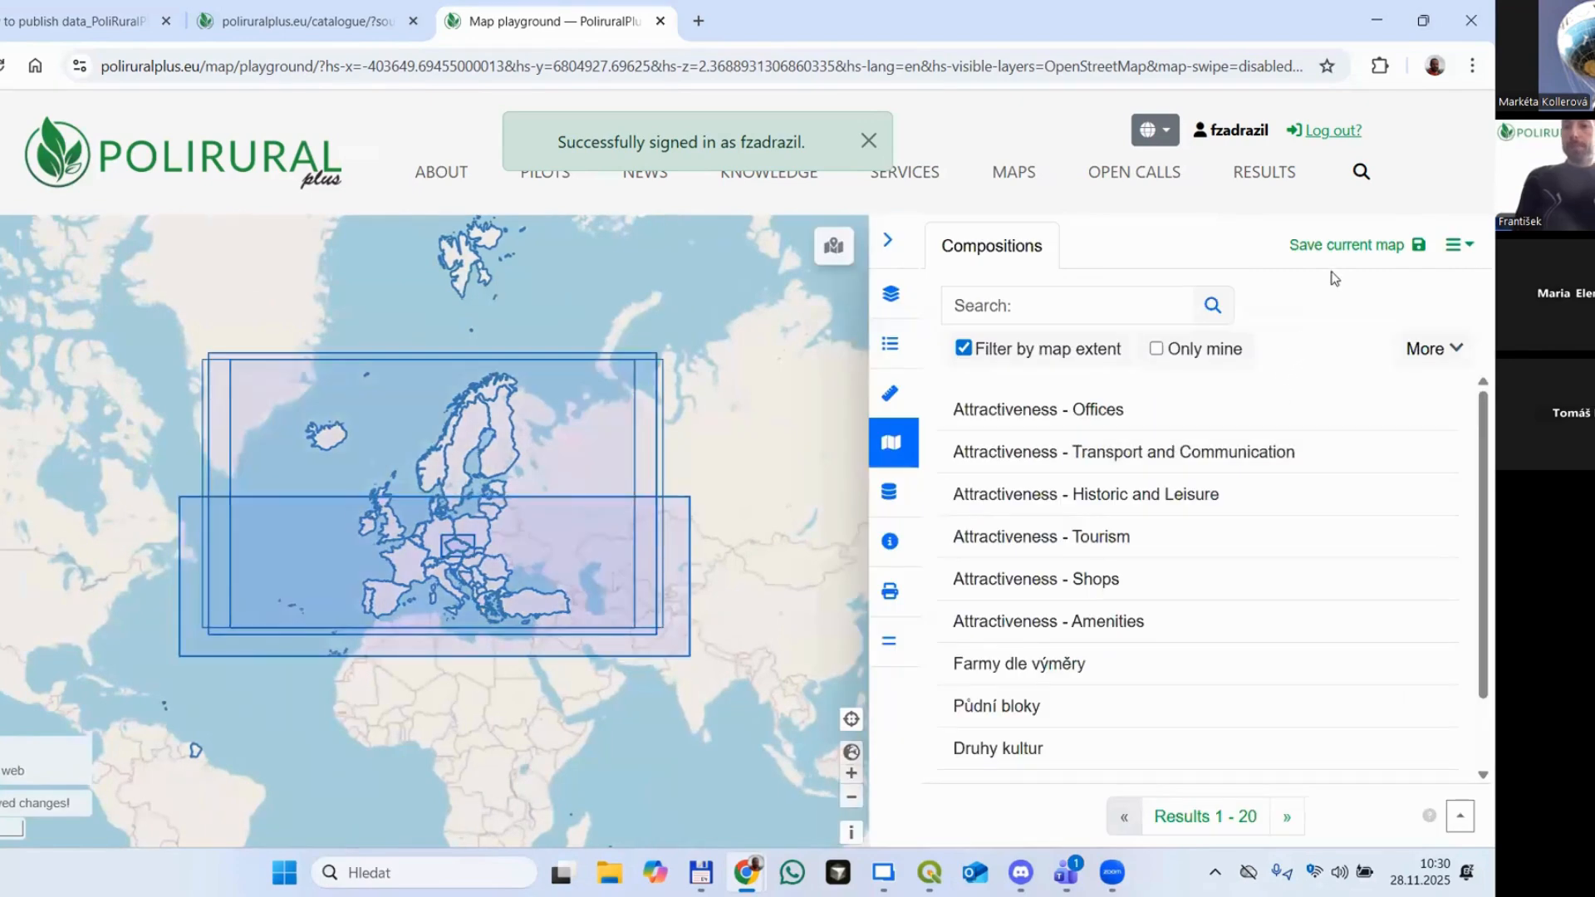
{"action": "left_click", "coordinate": [1342, 236]}
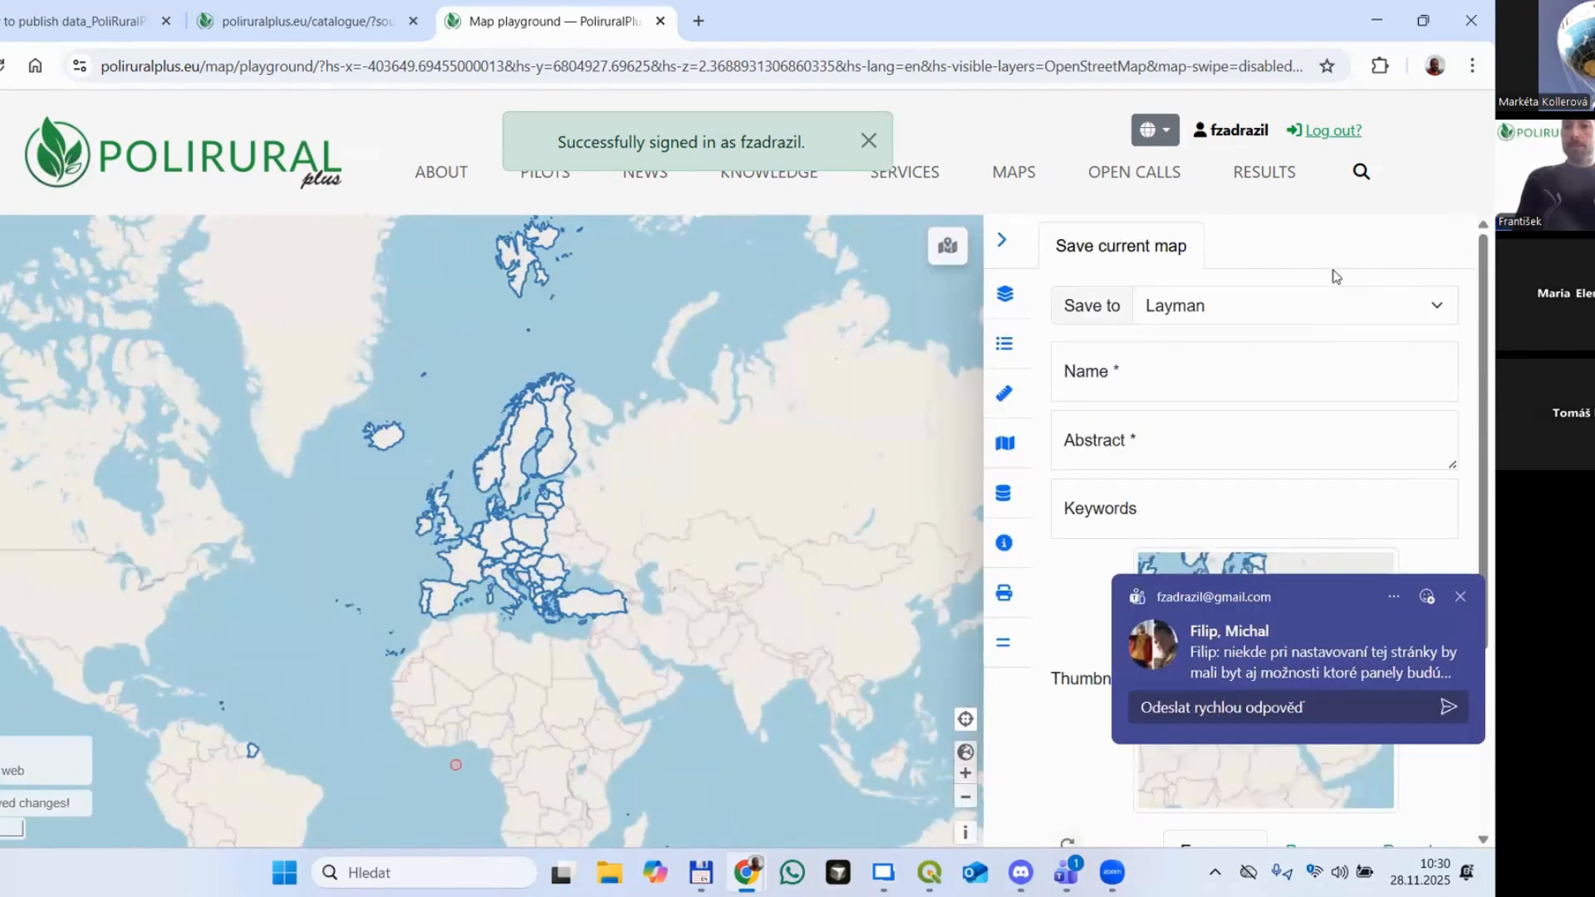
{"action": "left_click", "coordinate": [1276, 366]}
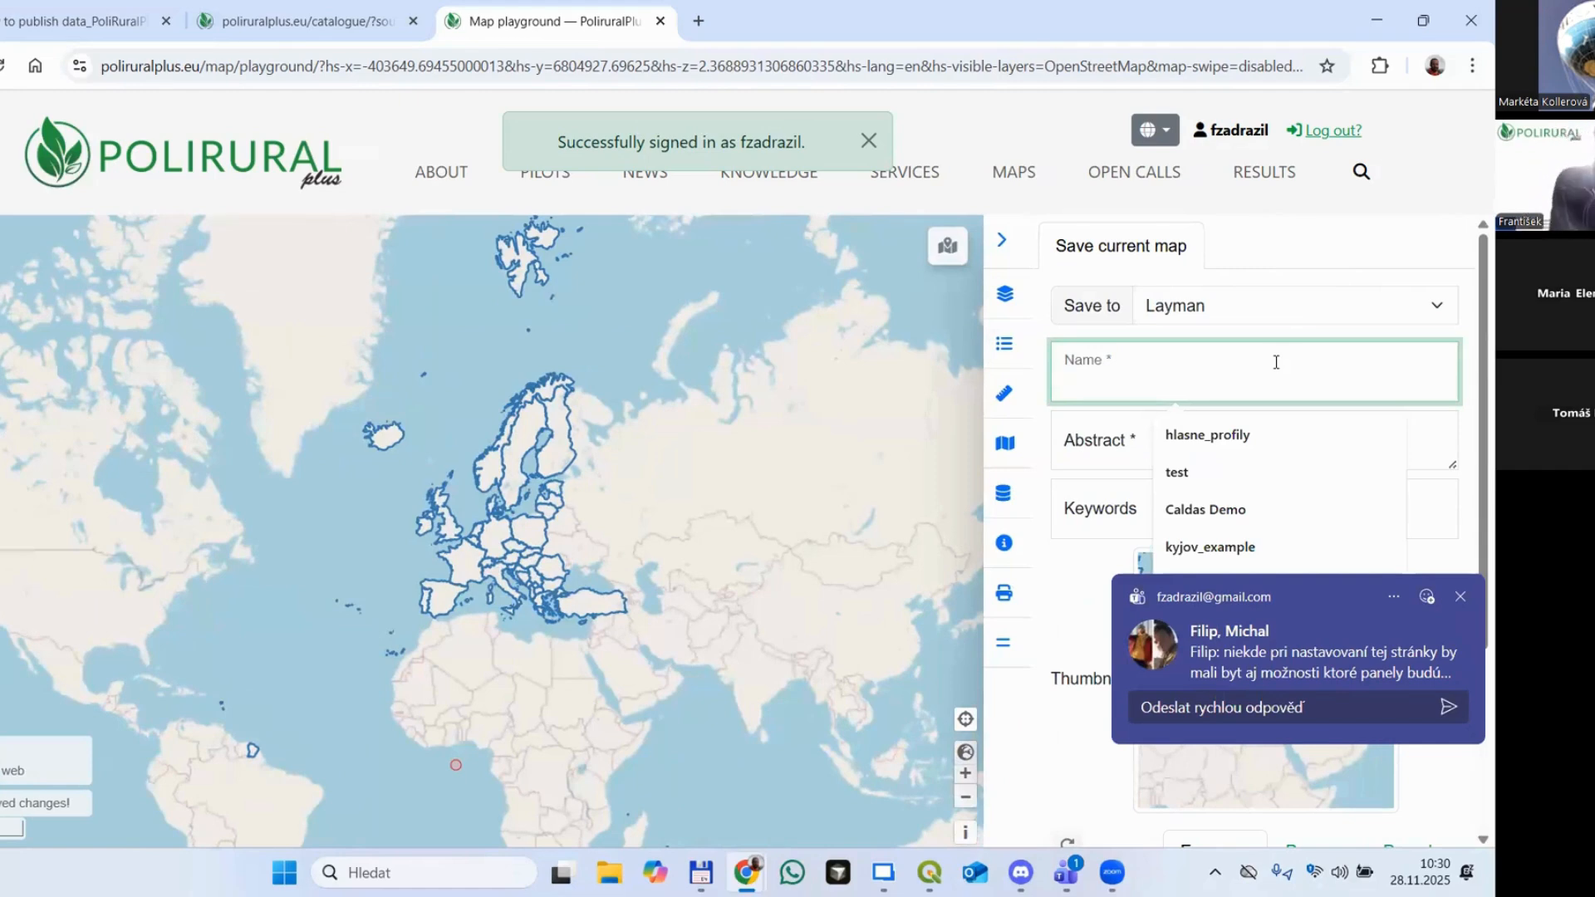
{"action": "type", "text": "WEbinar map"}
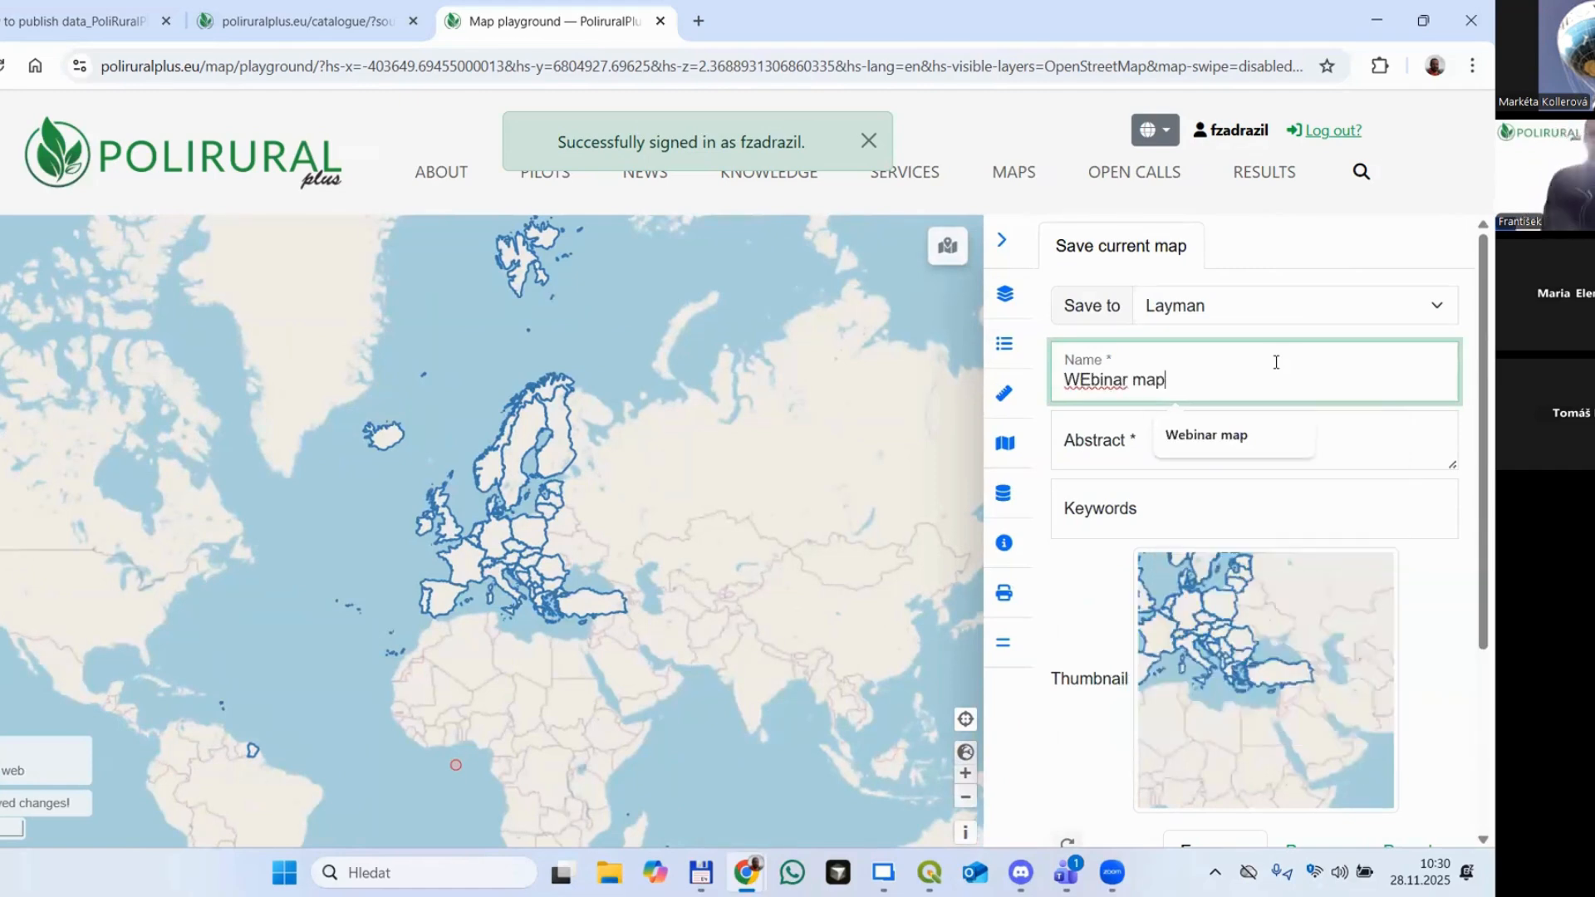
{"action": "left_click", "coordinate": [1255, 436]}
{"action": "left_click", "coordinate": [1211, 447]}
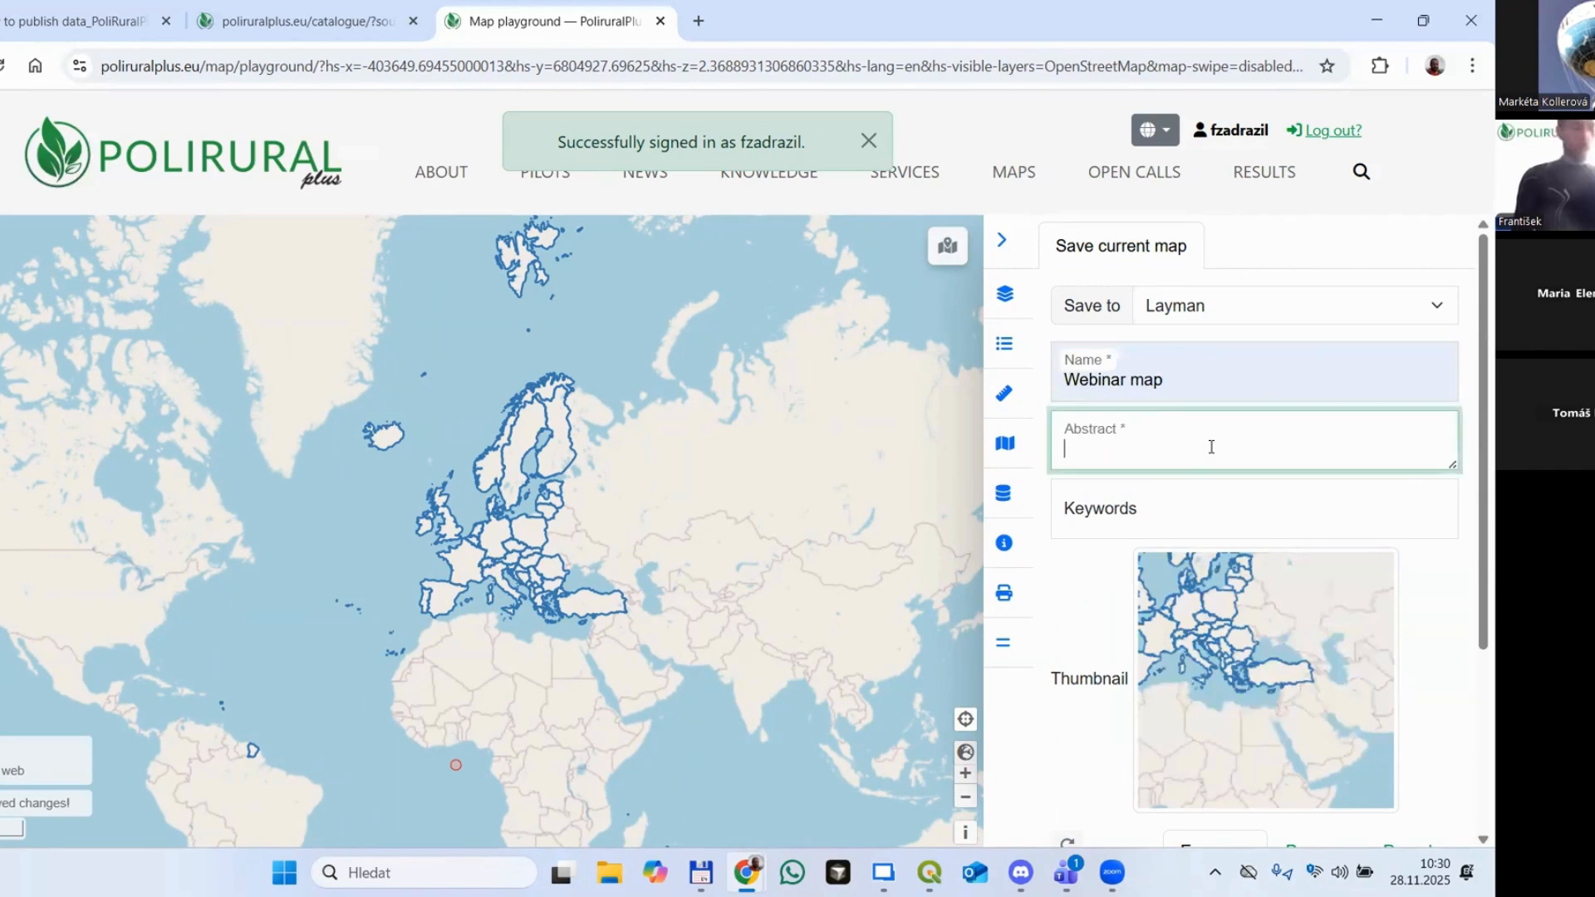
{"action": "type", "text": "demo"}
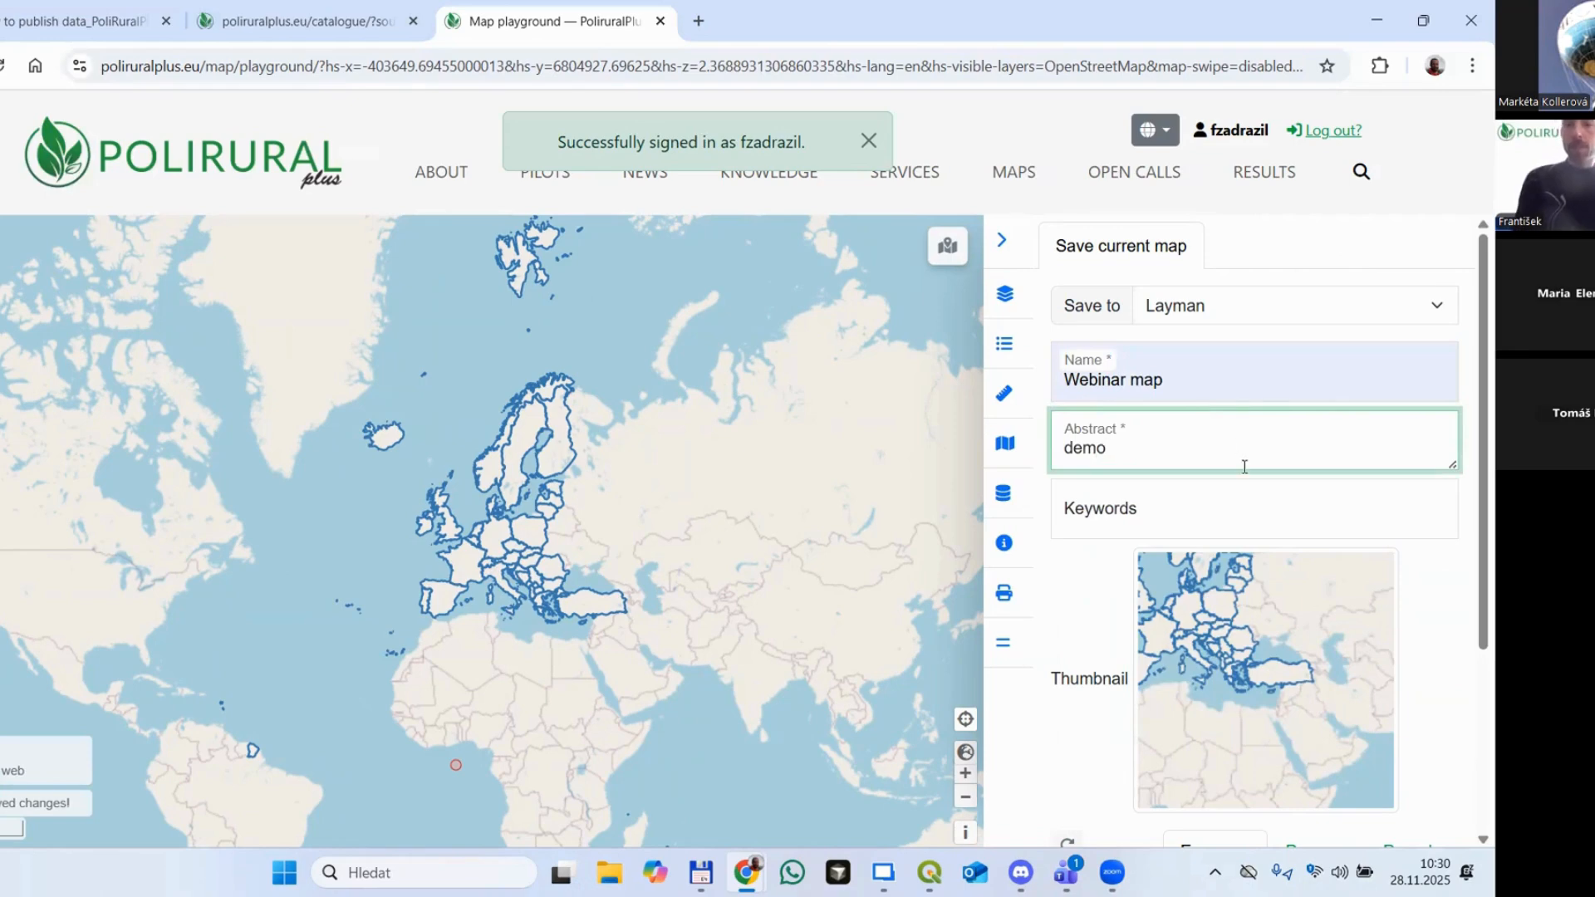
Step: Show the advanced save options and save the composition with the OpenStreetMap and Countries web layers included
{"action": "scroll", "coordinate": [1425, 670], "scroll_direction": "down", "scroll_amount": 2}
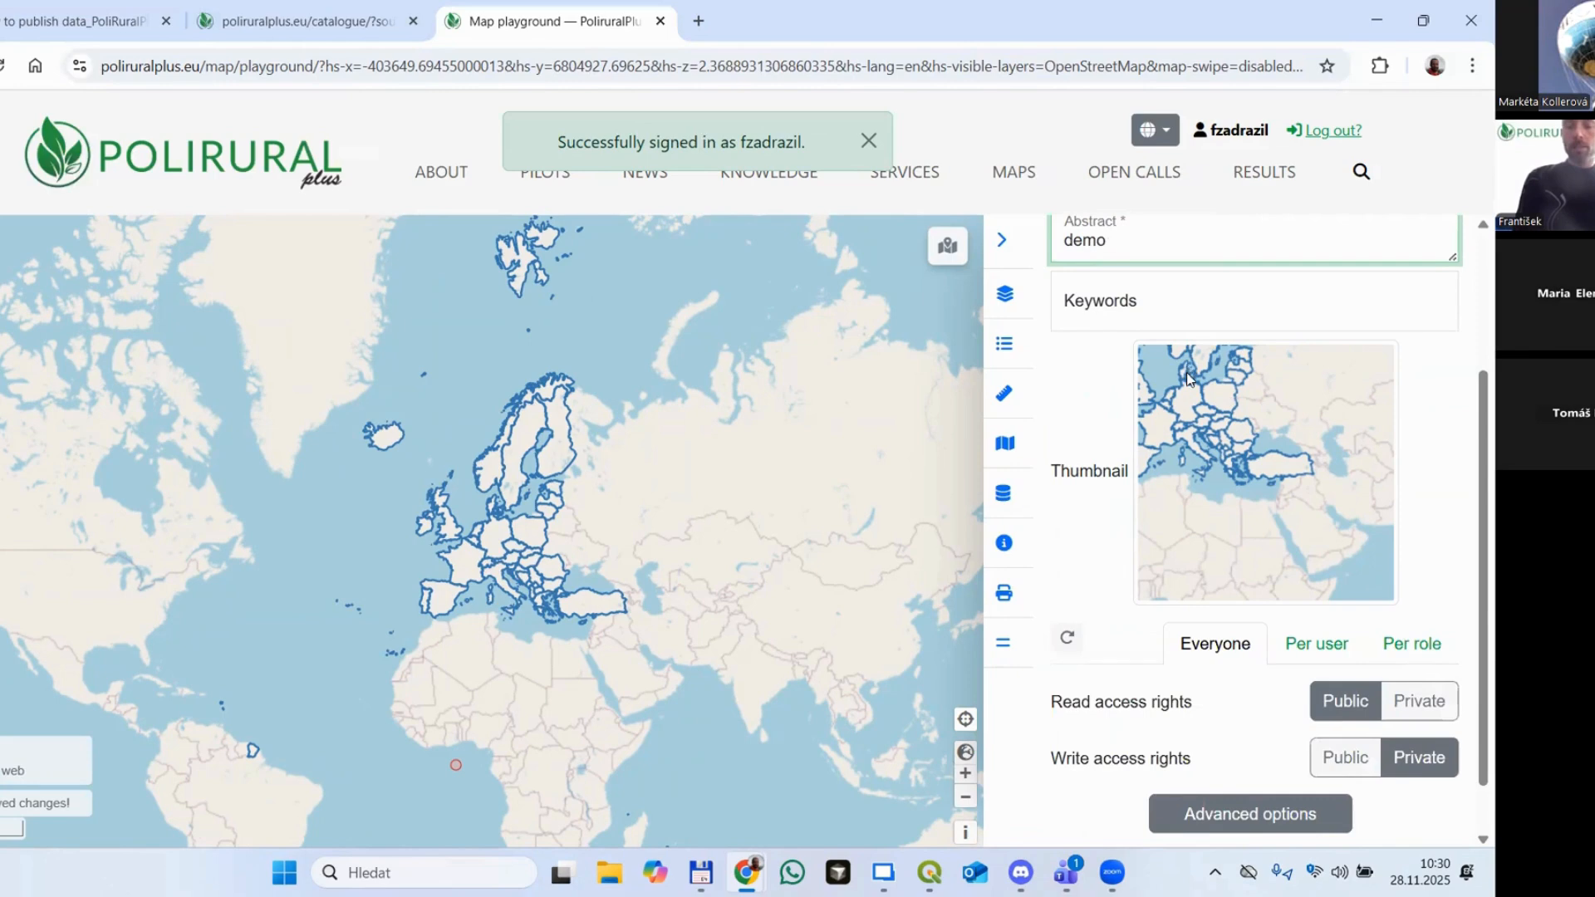
{"action": "scroll", "coordinate": [1449, 567], "scroll_direction": "down", "scroll_amount": 1}
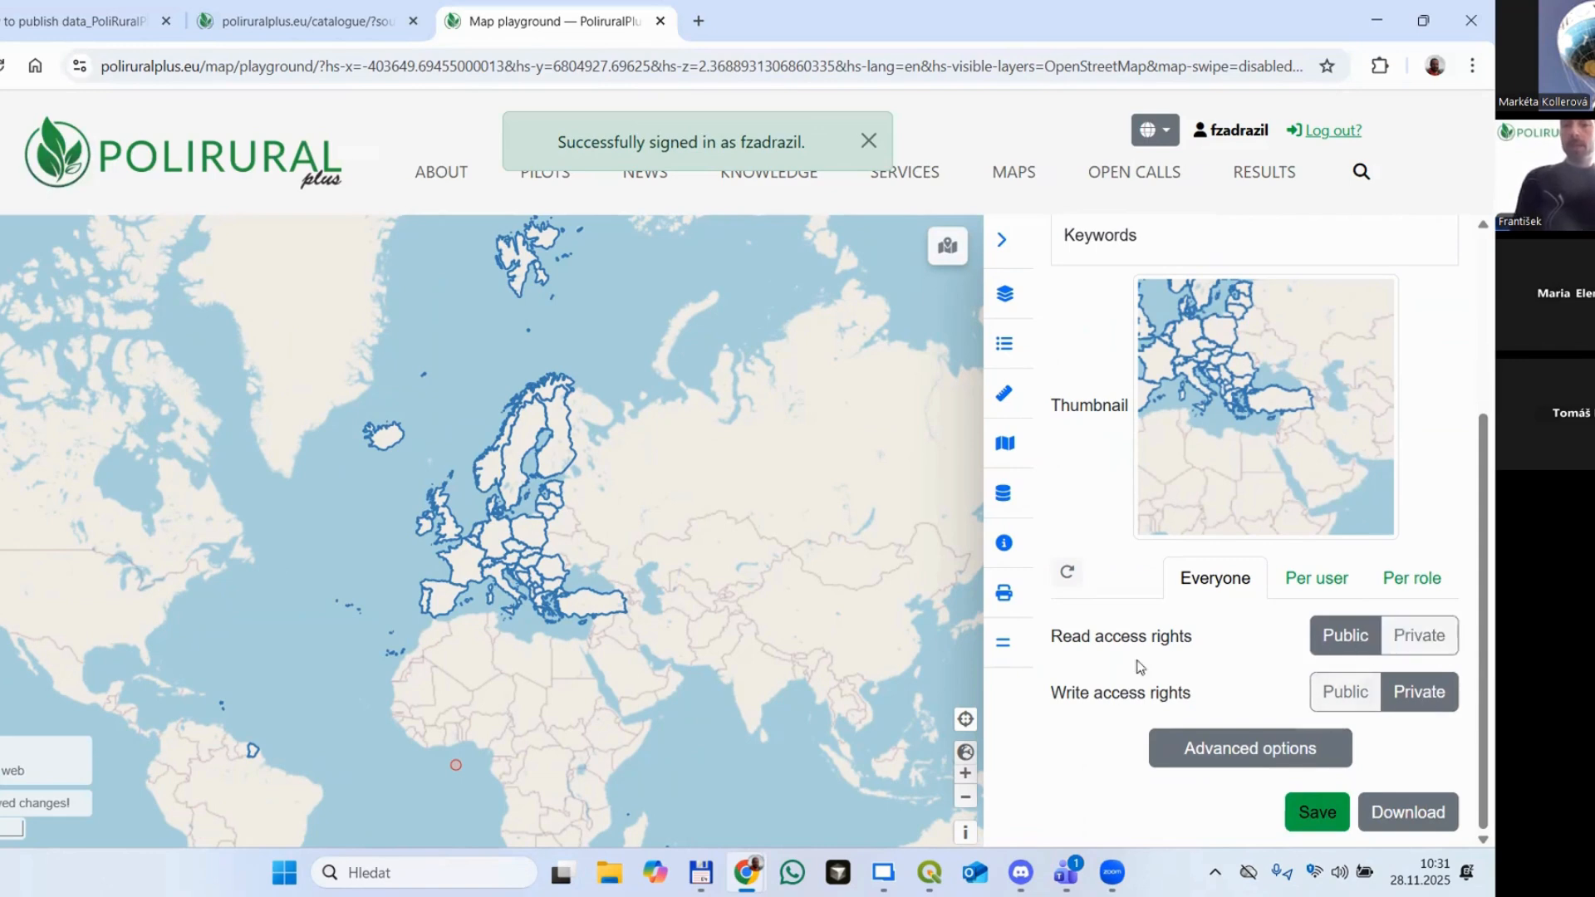
{"action": "left_click", "coordinate": [1242, 756]}
{"action": "scroll", "coordinate": [1210, 760], "scroll_direction": "down", "scroll_amount": 4}
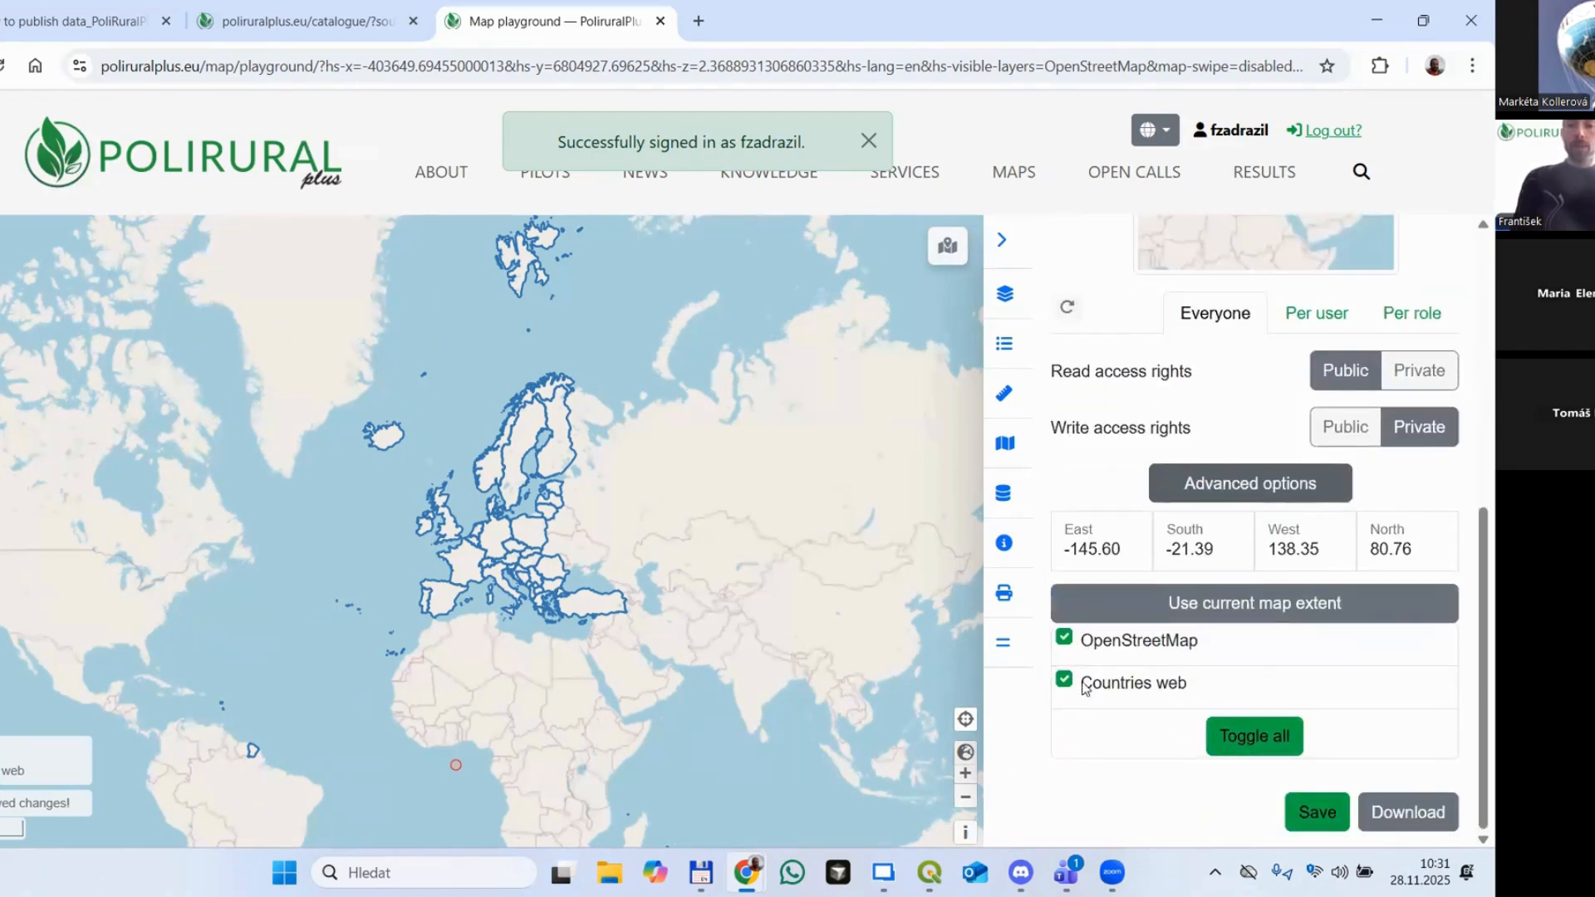
{"action": "left_click", "coordinate": [1308, 815]}
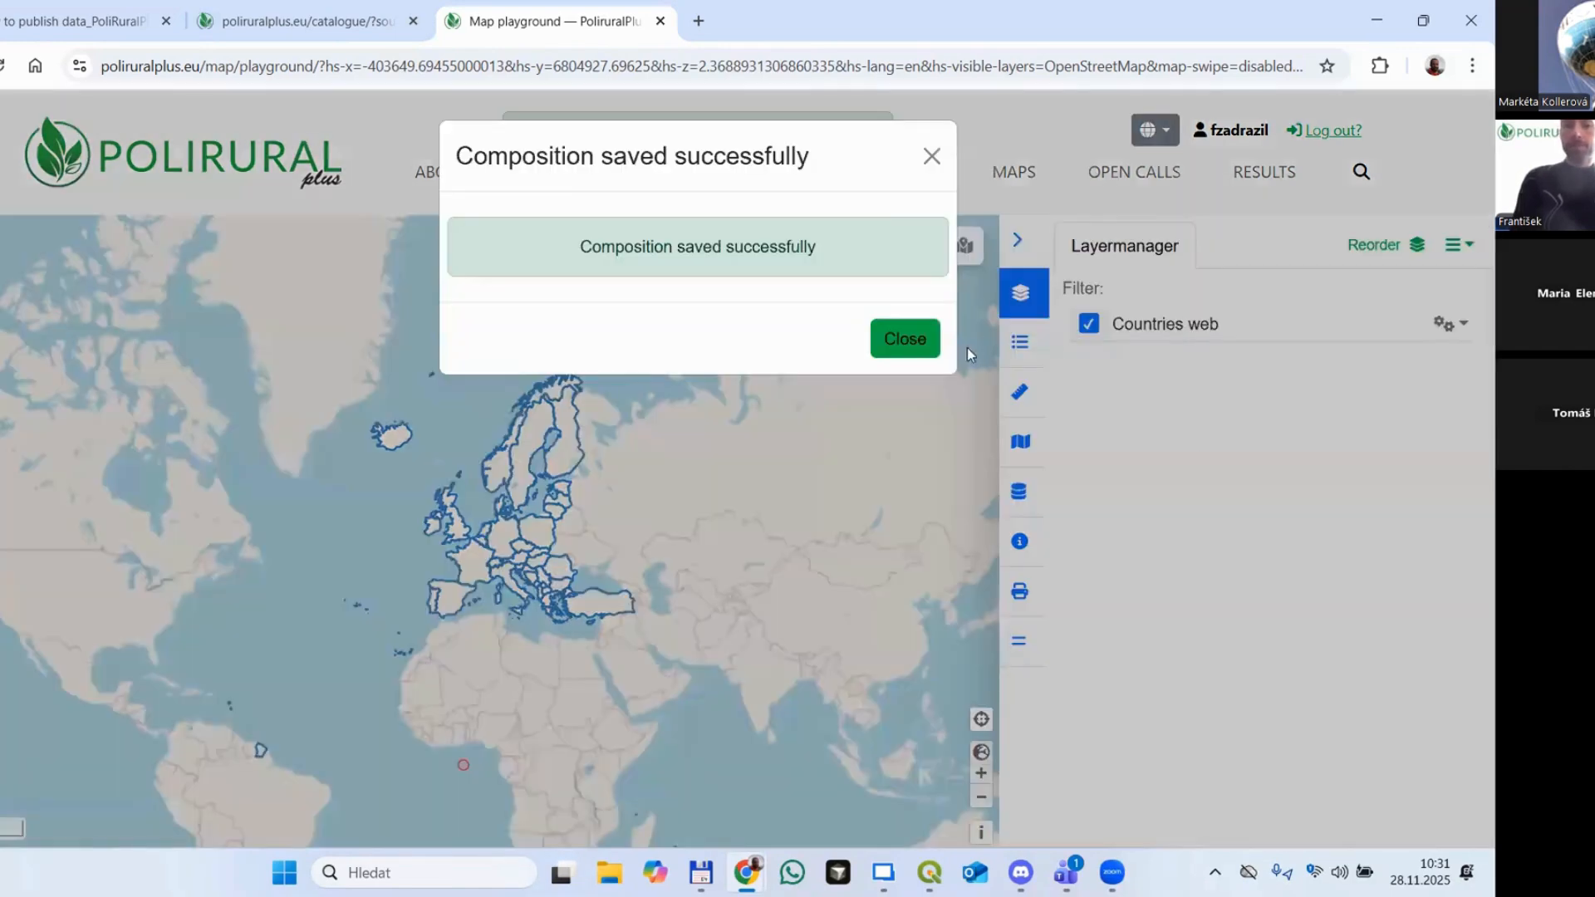
{"action": "left_click", "coordinate": [914, 336]}
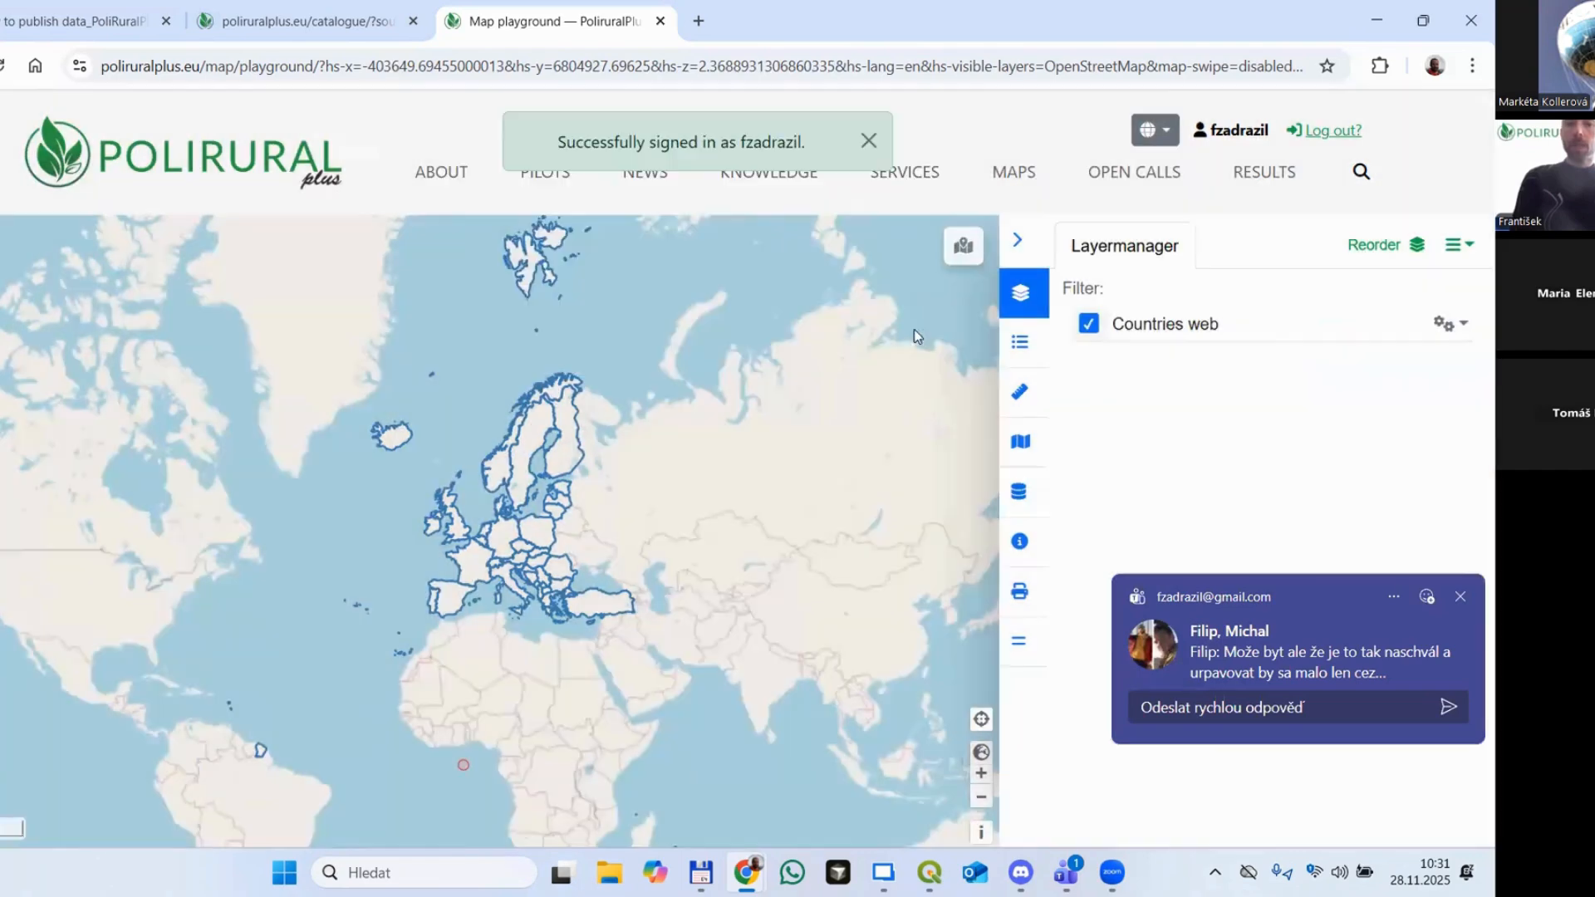
Step: Search the Layman catalogue's maps for webi and its layers for we, and clear the search
{"action": "left_click", "coordinate": [1010, 172]}
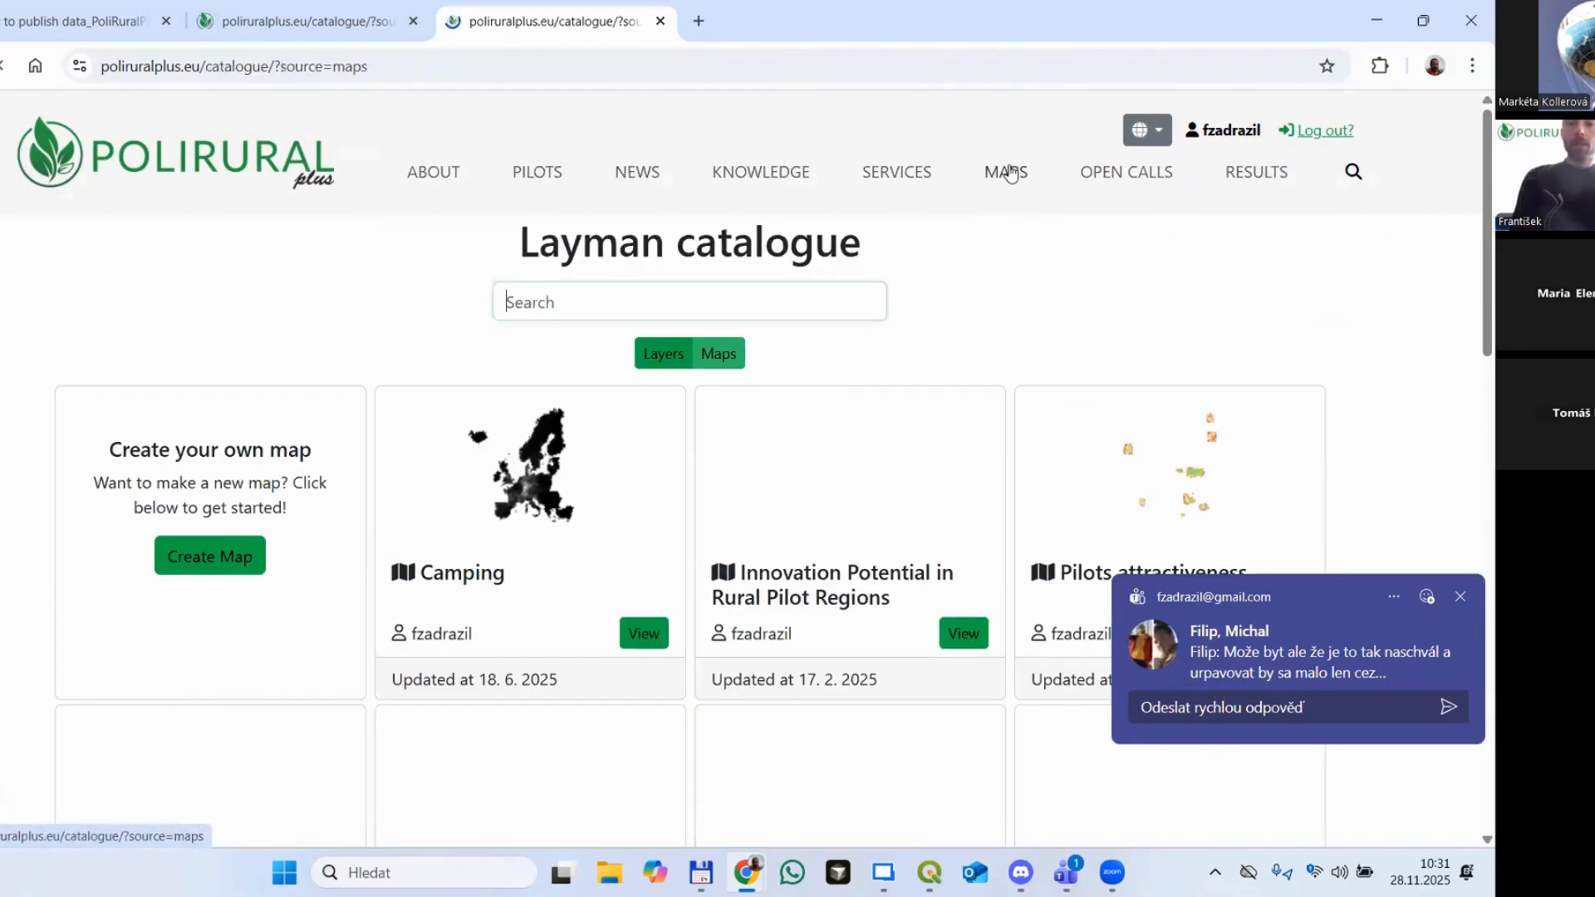
{"action": "type", "text": "webi"}
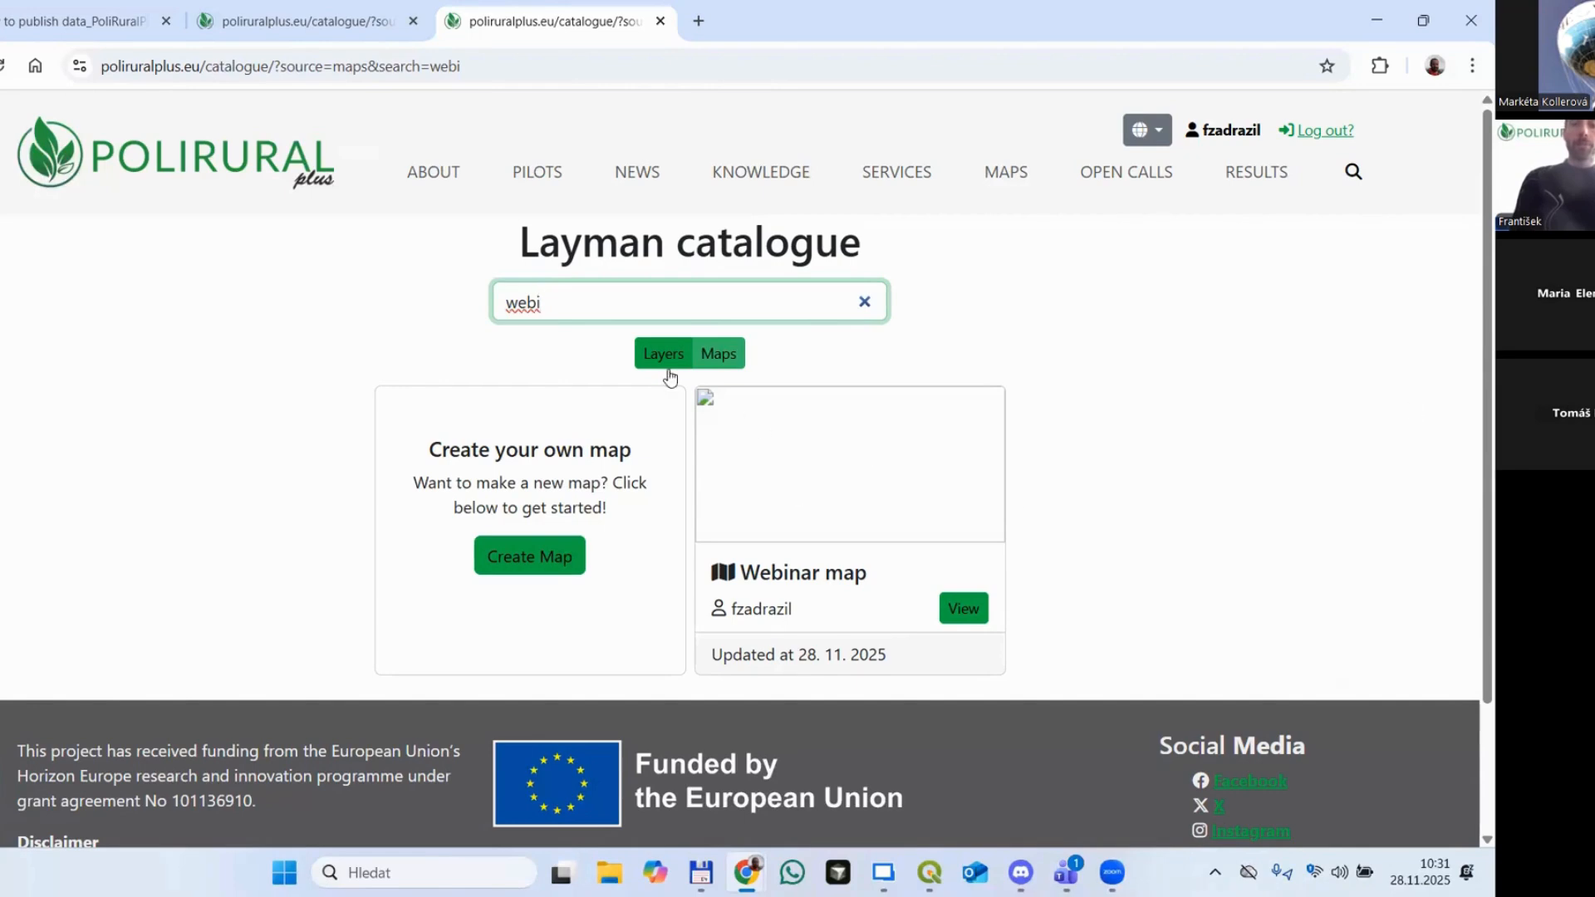
{"action": "left_click", "coordinate": [652, 350]}
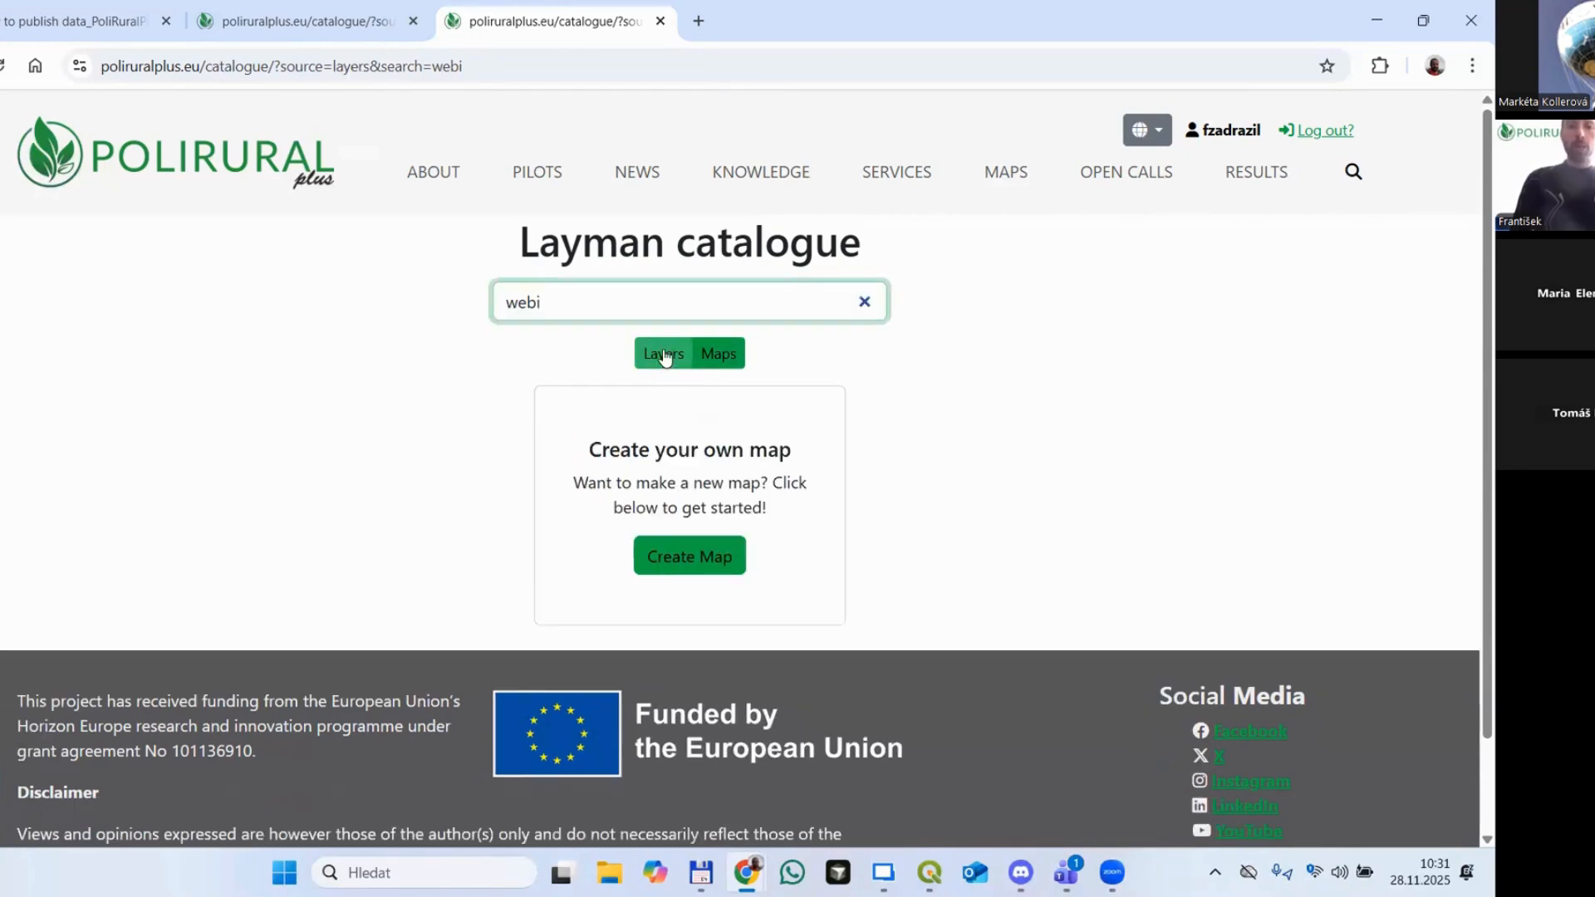
{"action": "key", "text": "BackSpace"}
{"action": "key", "text": "BackSpace"}
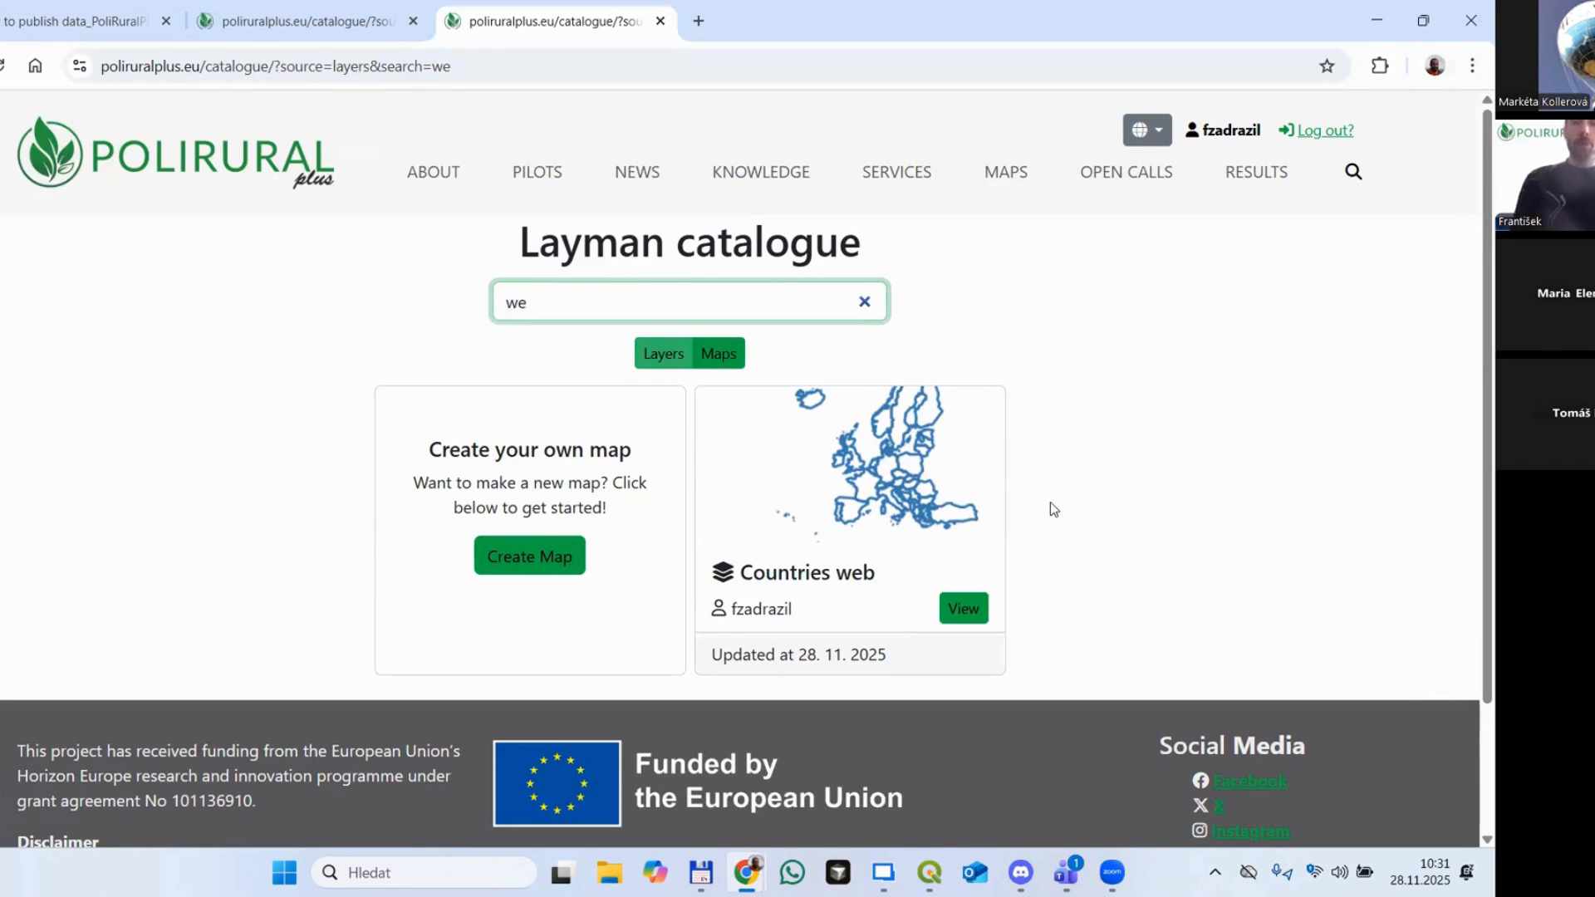
{"action": "key", "text": "BackSpace"}
{"action": "key", "text": "BackSpace"}
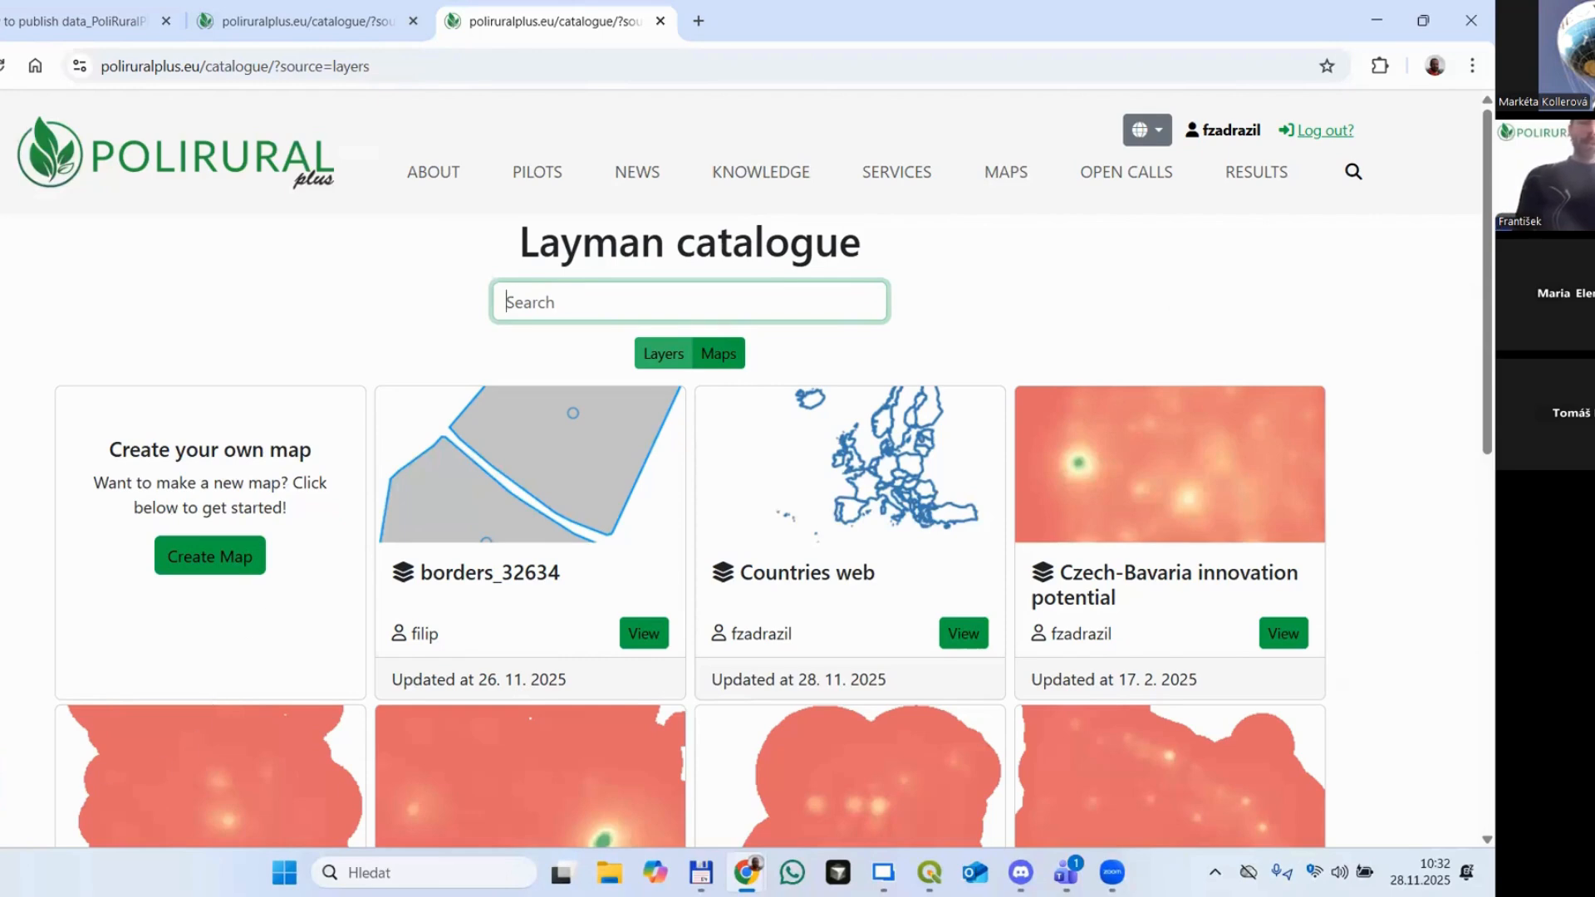
Step: Go to the site's home page and create a child page of the type Web Page under it
{"action": "left_click", "coordinate": [2, 797]}
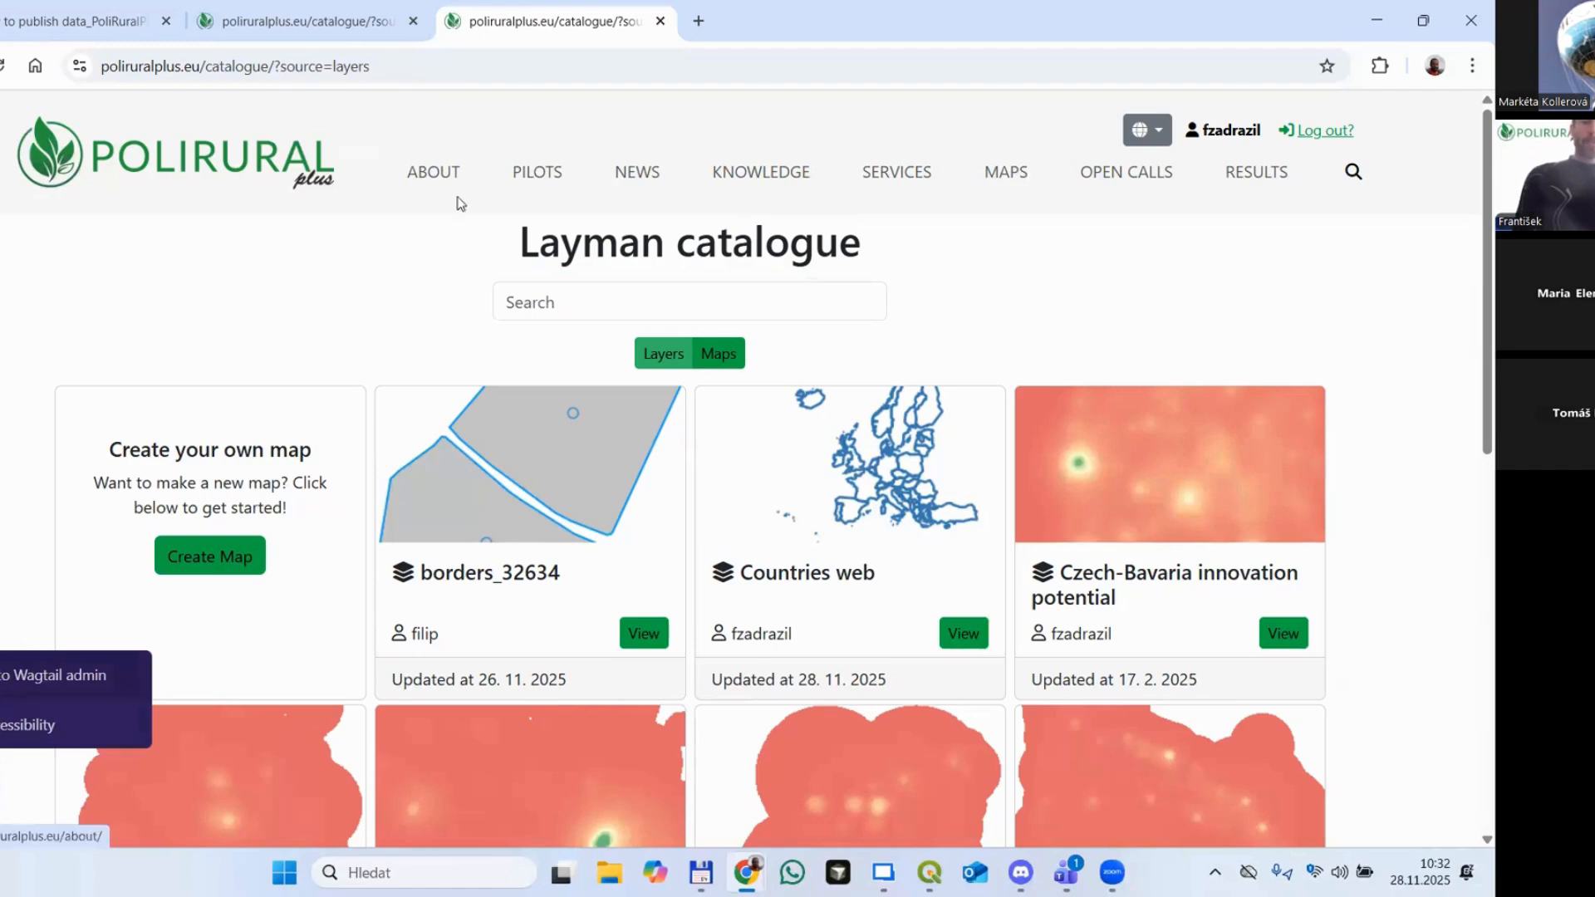
{"action": "left_click", "coordinate": [231, 164]}
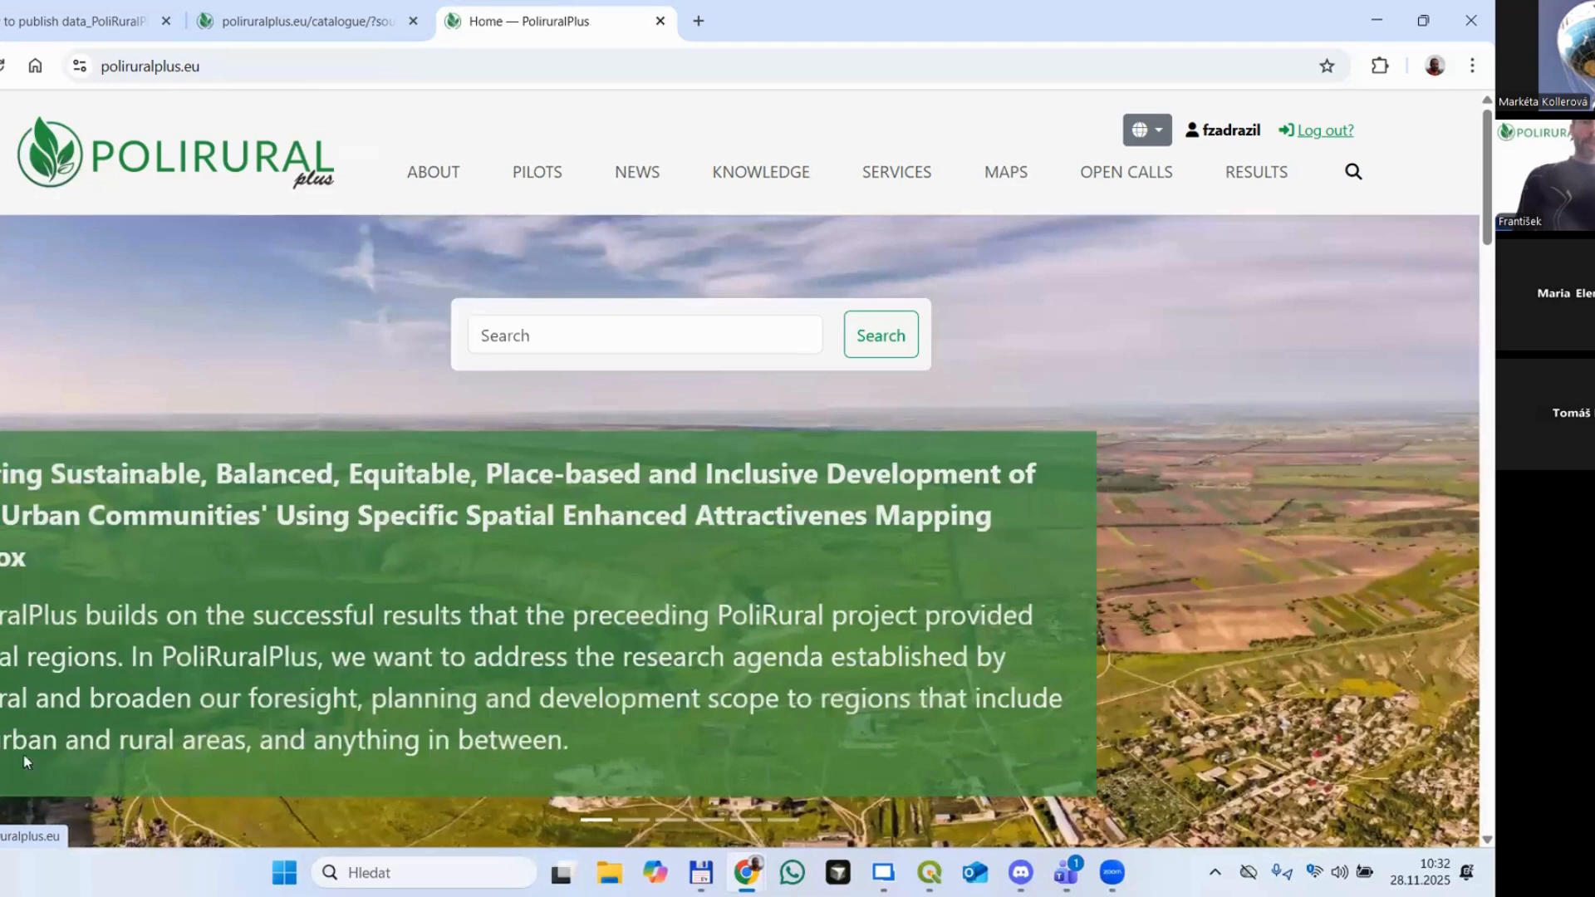
{"action": "left_click", "coordinate": [33, 745]}
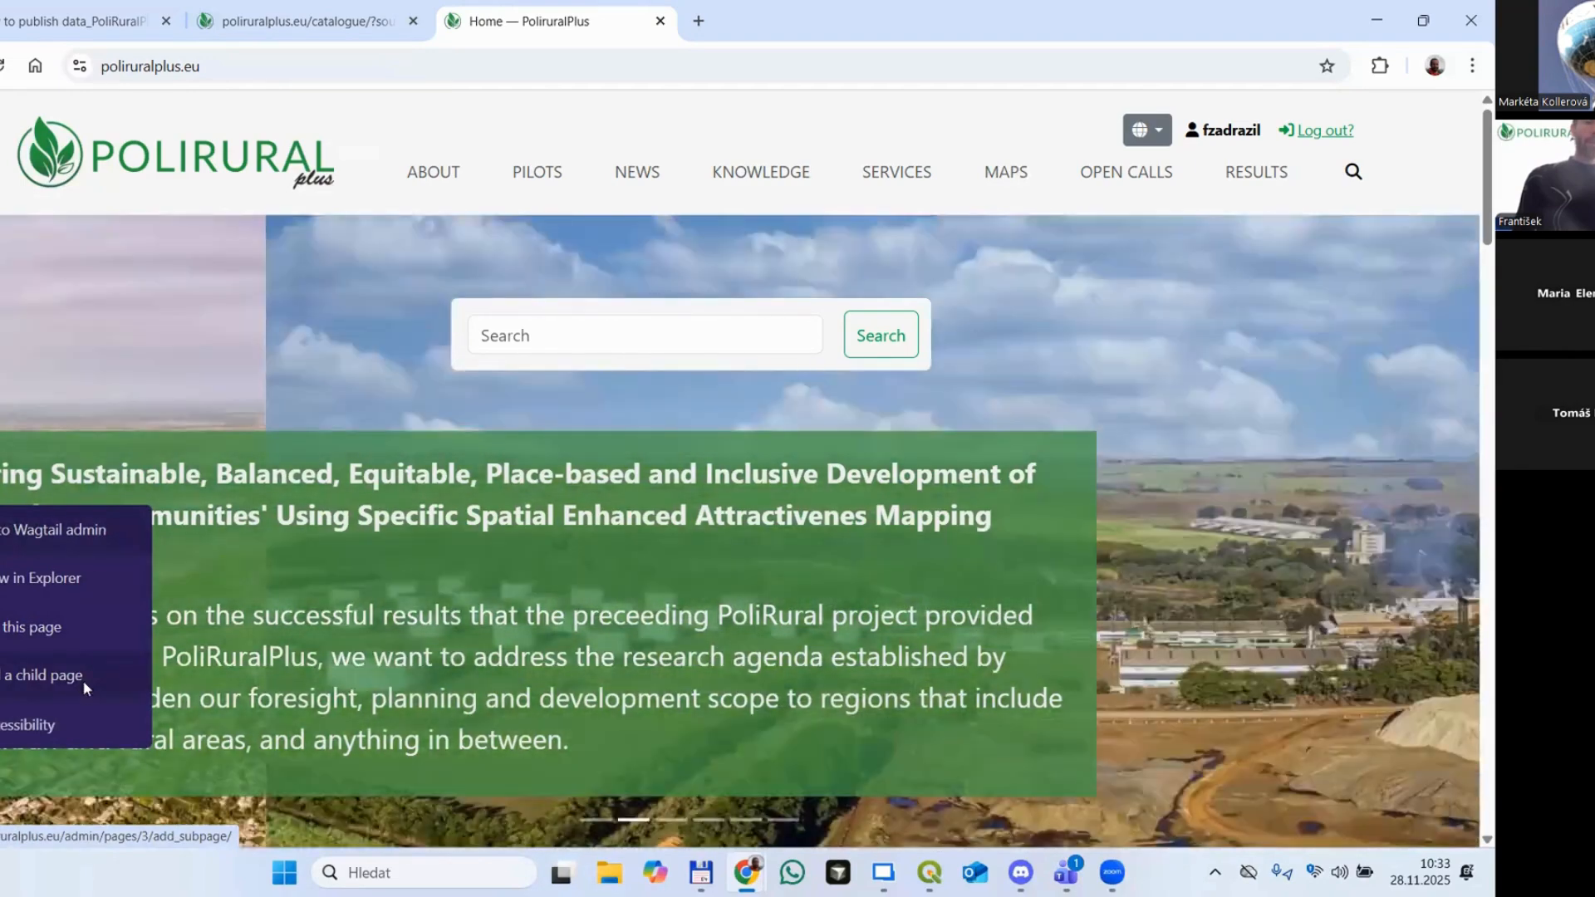
{"action": "left_click", "coordinate": [83, 680]}
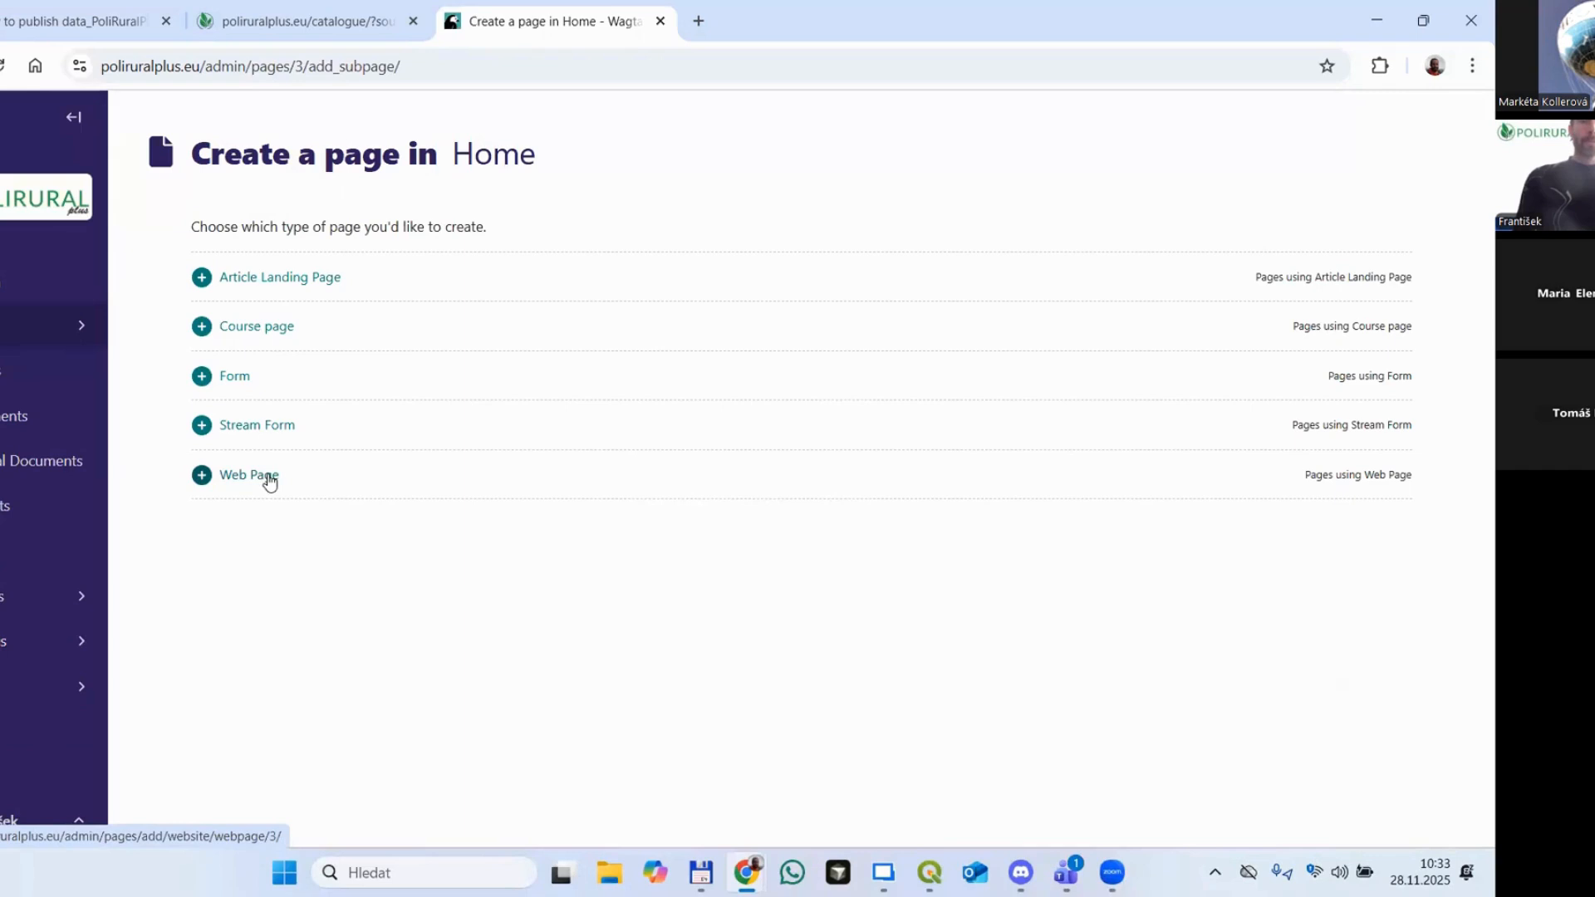
{"action": "left_click", "coordinate": [268, 480]}
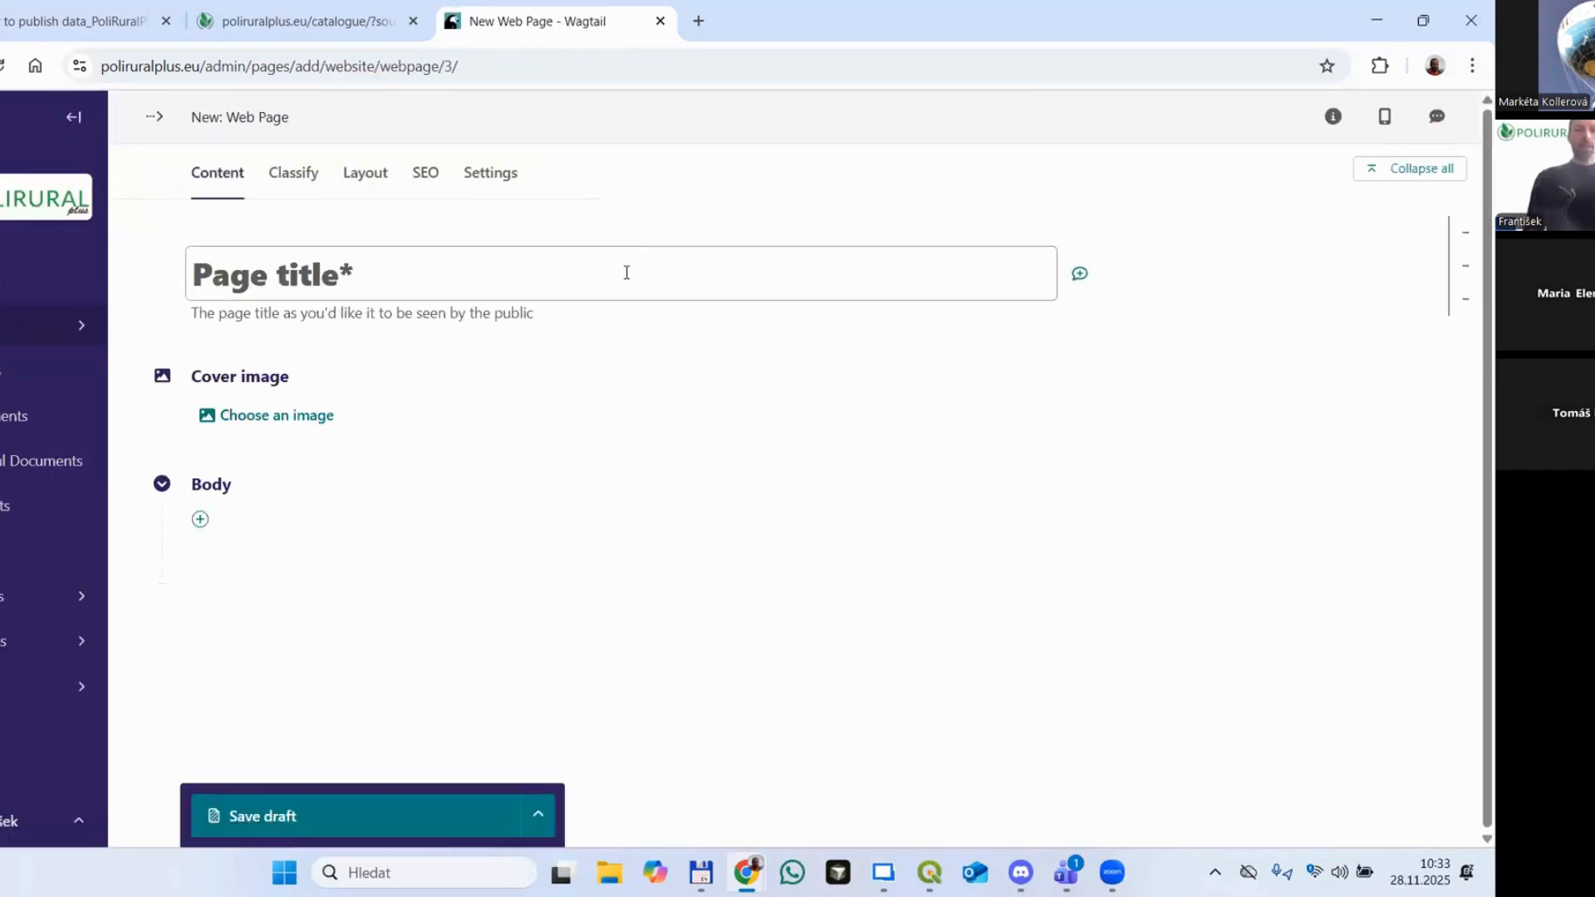
Step: Title the new web page Webinar and add an HSLayers Map block to its body
{"action": "left_click", "coordinate": [626, 273]}
{"action": "type", "text": "Webi"}
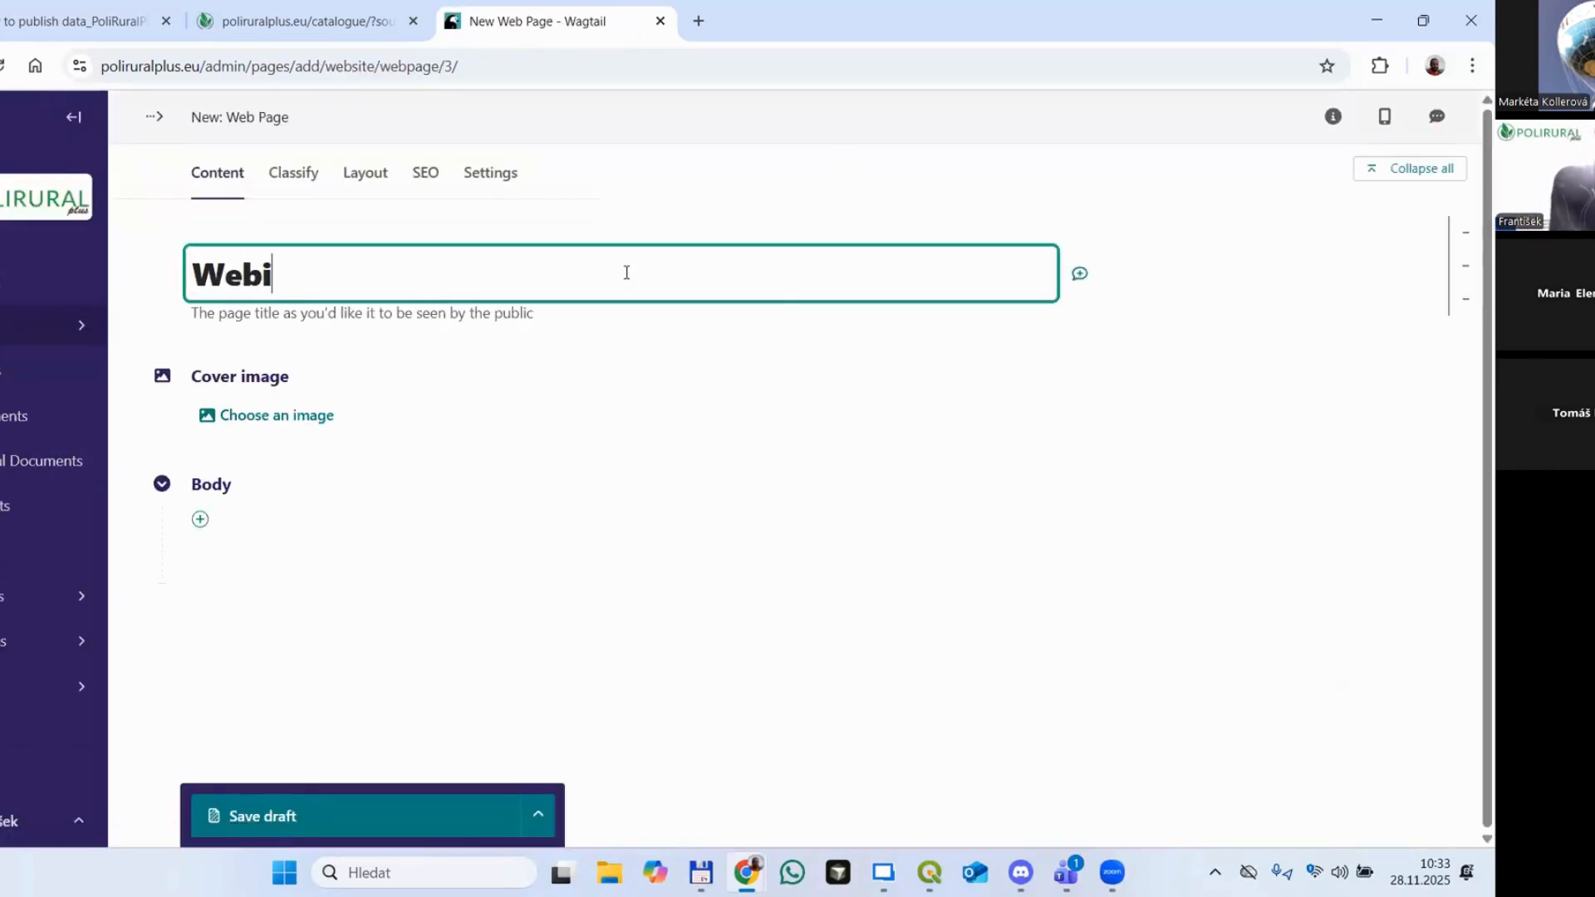
{"action": "type", "text": "nar"}
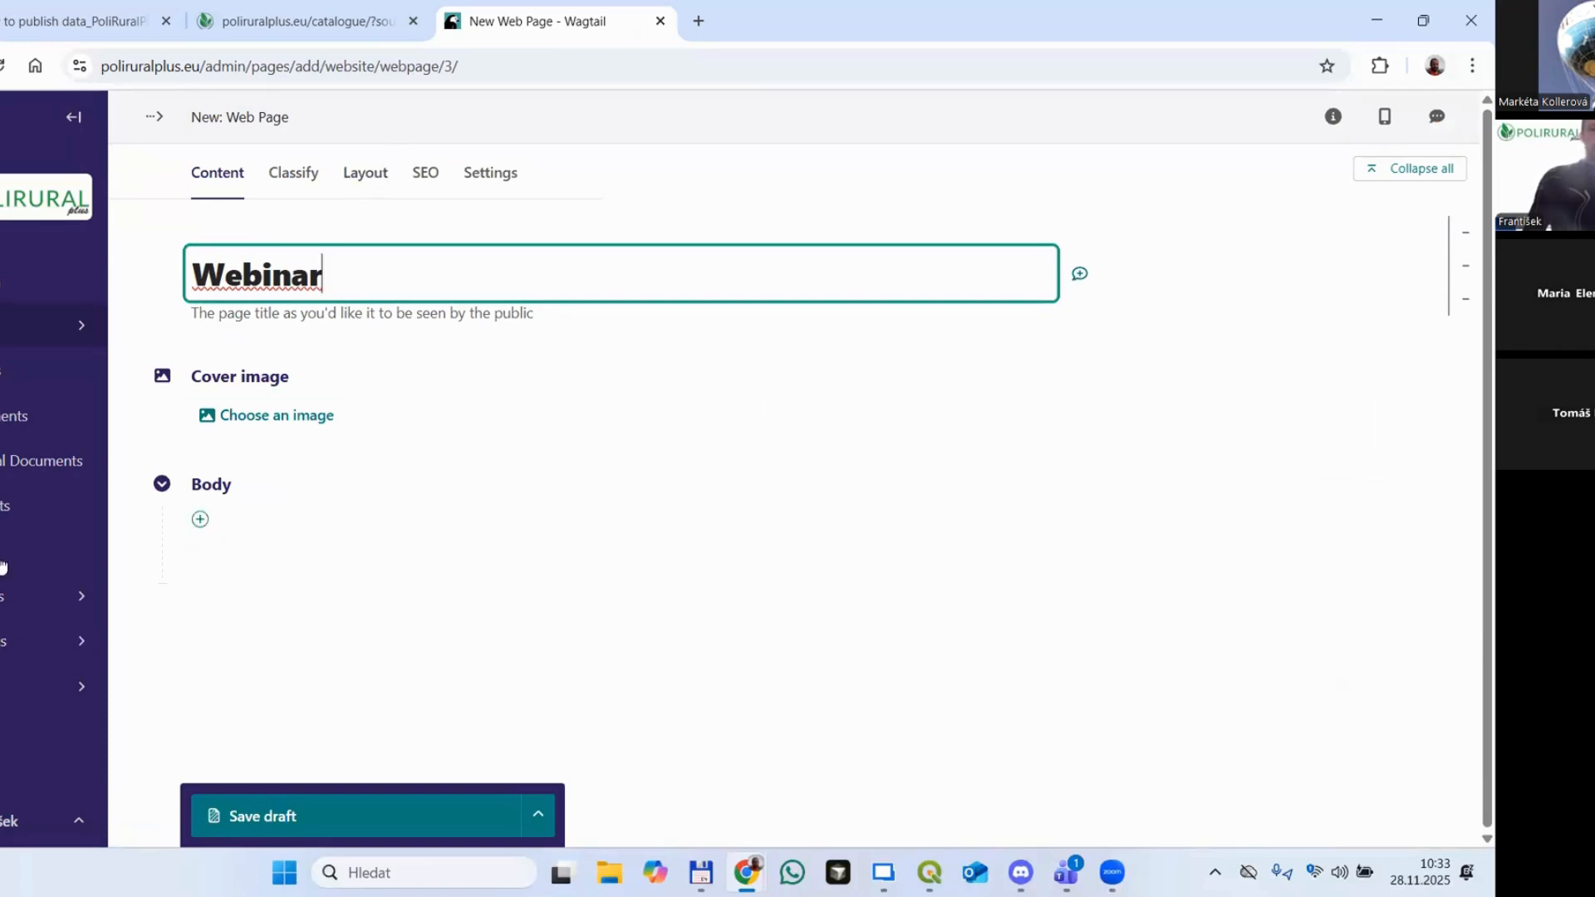
{"action": "left_click", "coordinate": [200, 519]}
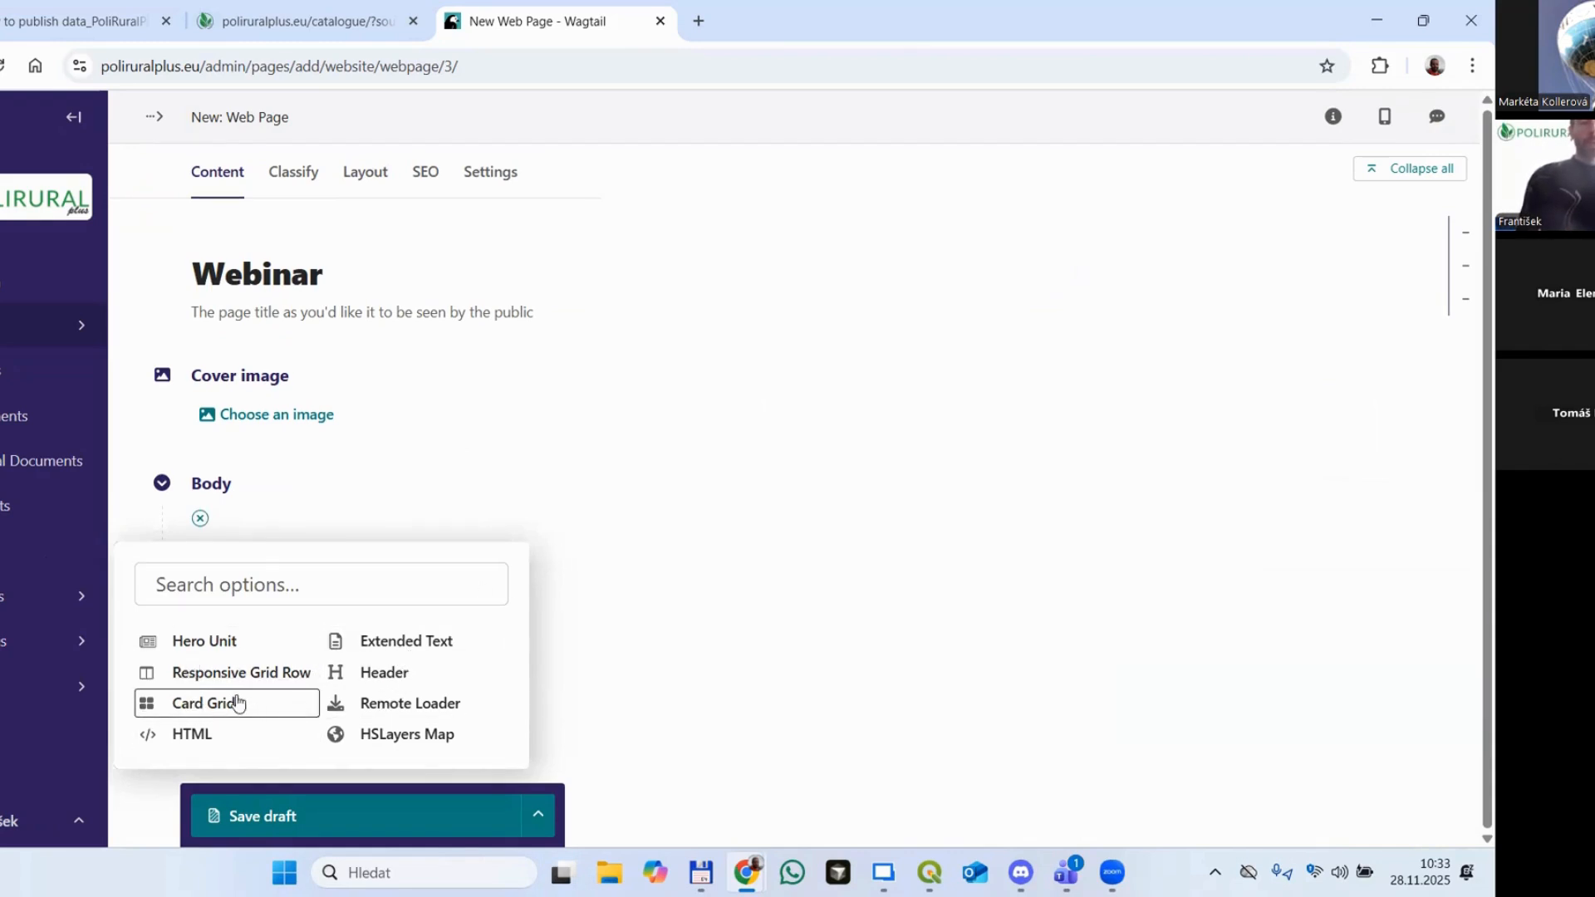
{"action": "left_click", "coordinate": [412, 735]}
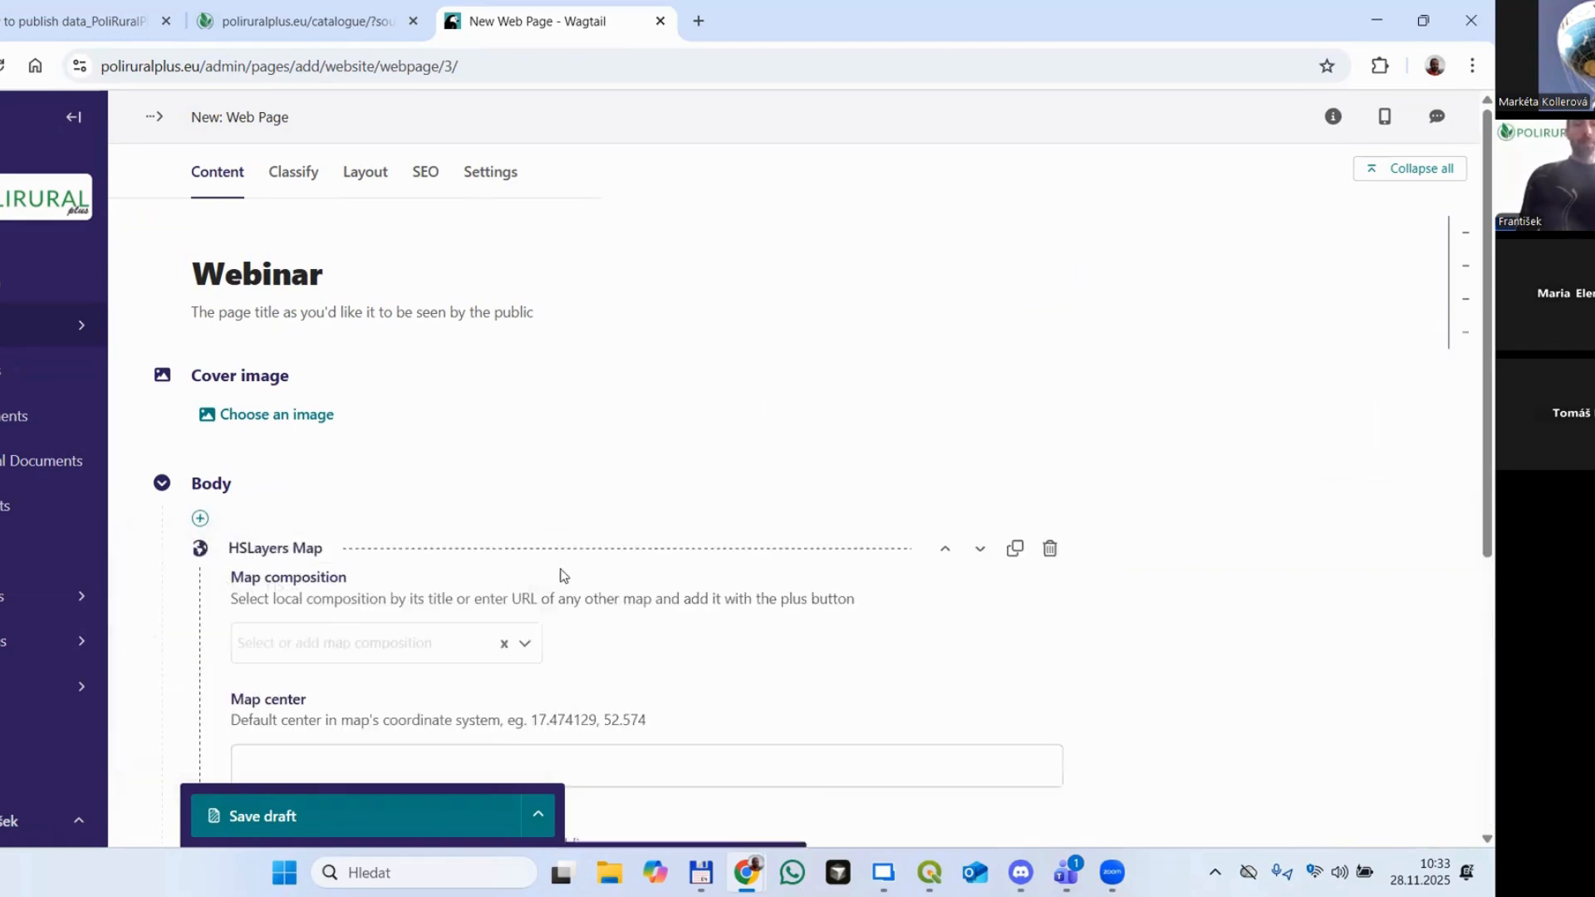
Step: Select Webinar map as the map composition of the HSLayers Map block and review the block's settings
{"action": "scroll", "coordinate": [515, 349], "scroll_direction": "down", "scroll_amount": 4}
{"action": "left_click", "coordinate": [425, 339]}
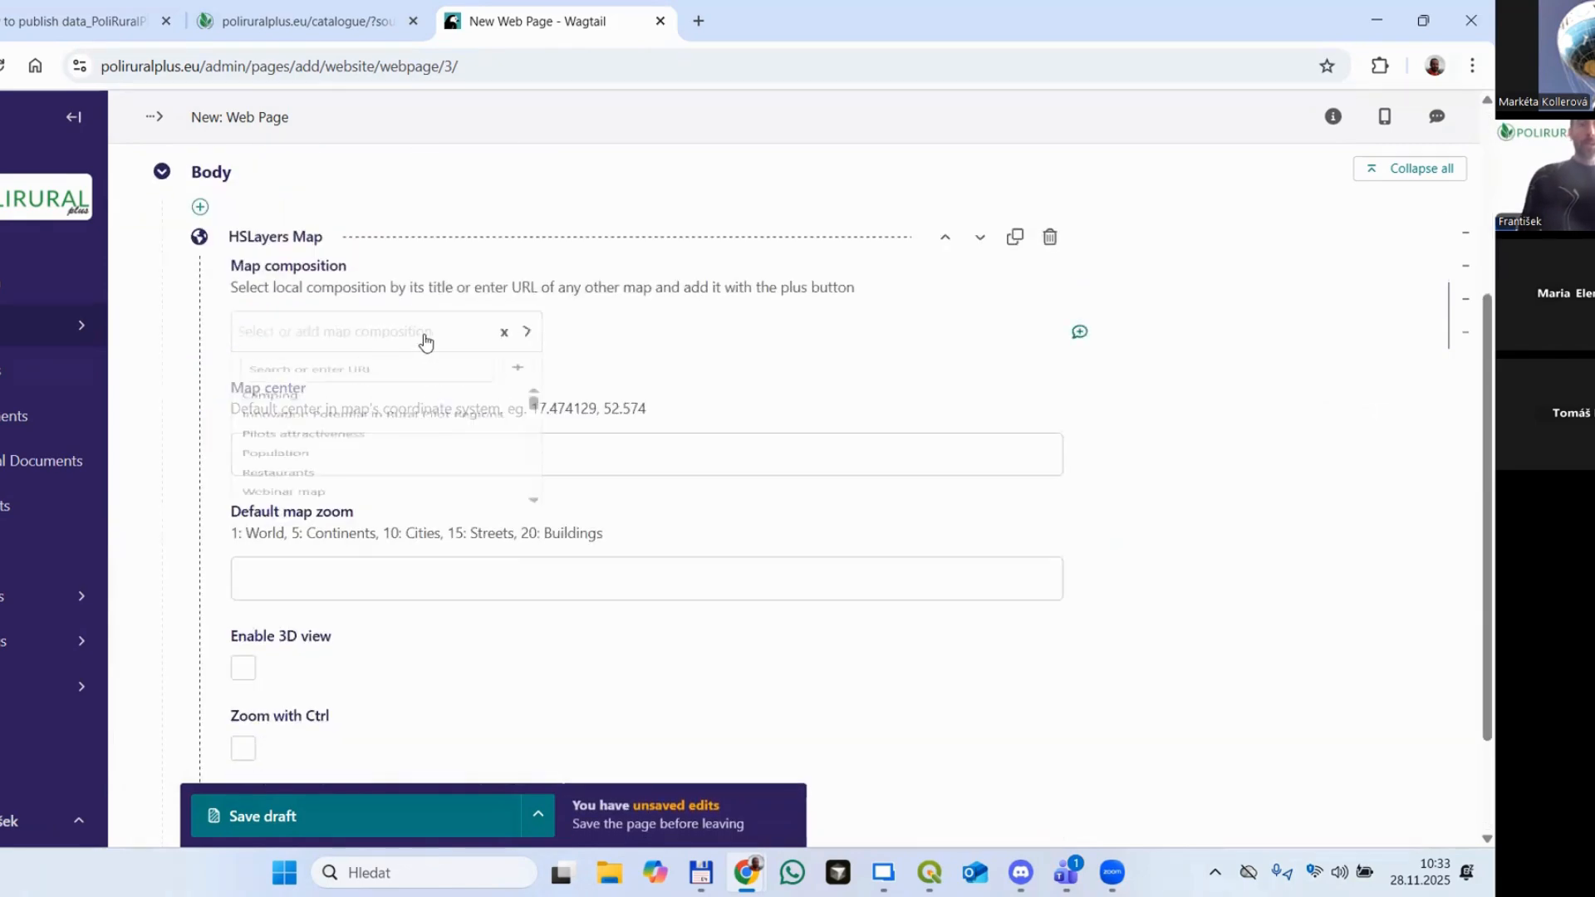
{"action": "type", "text": "webi"}
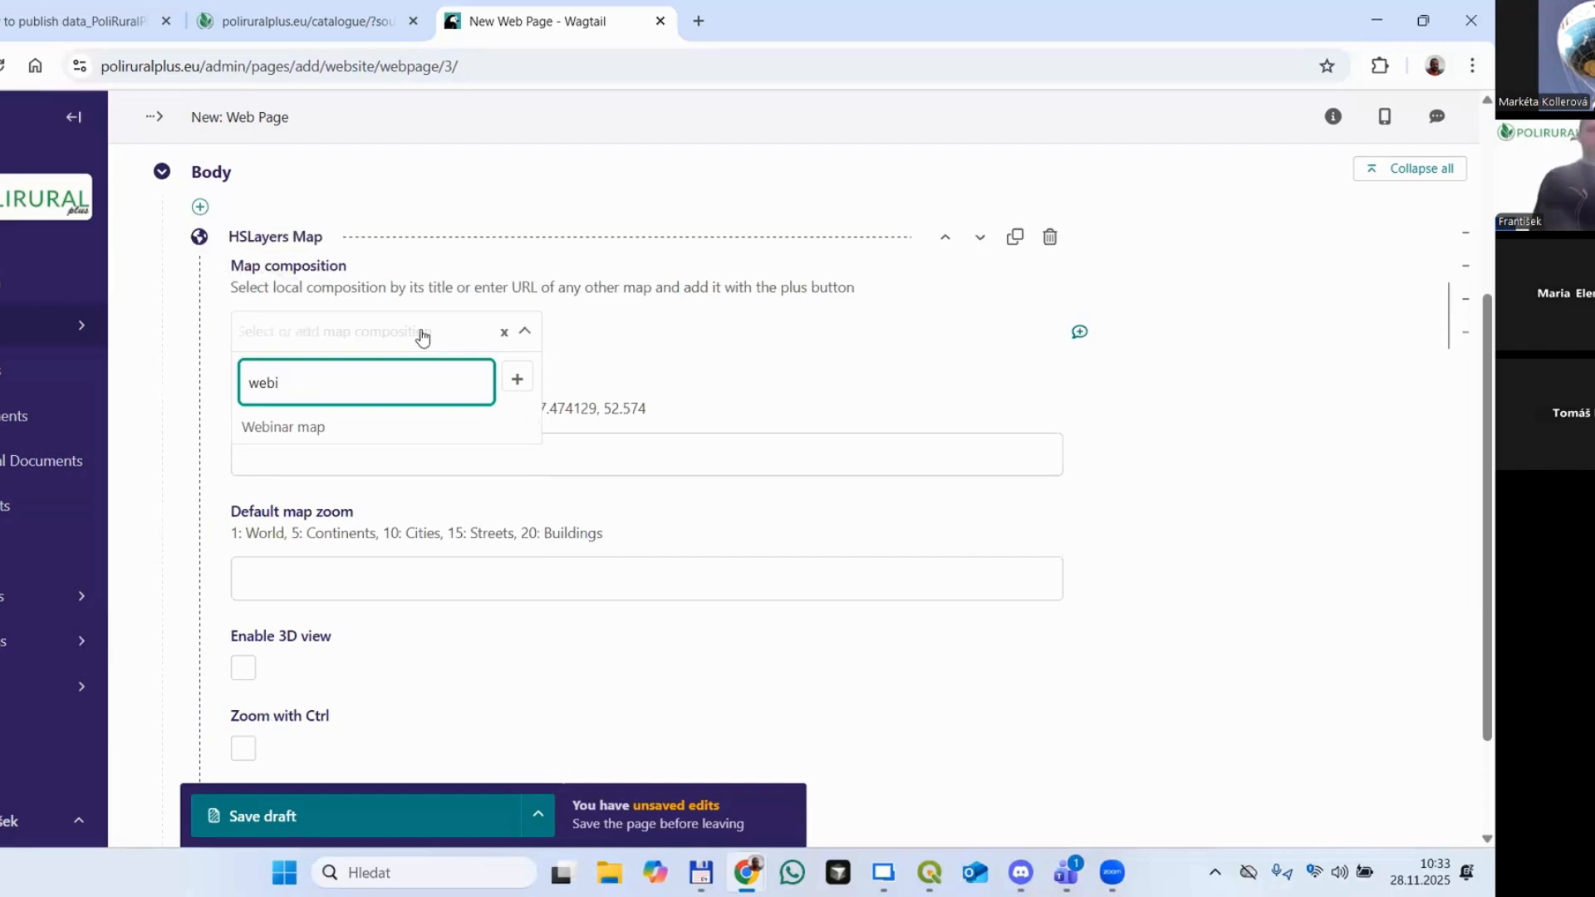
{"action": "left_click", "coordinate": [345, 429]}
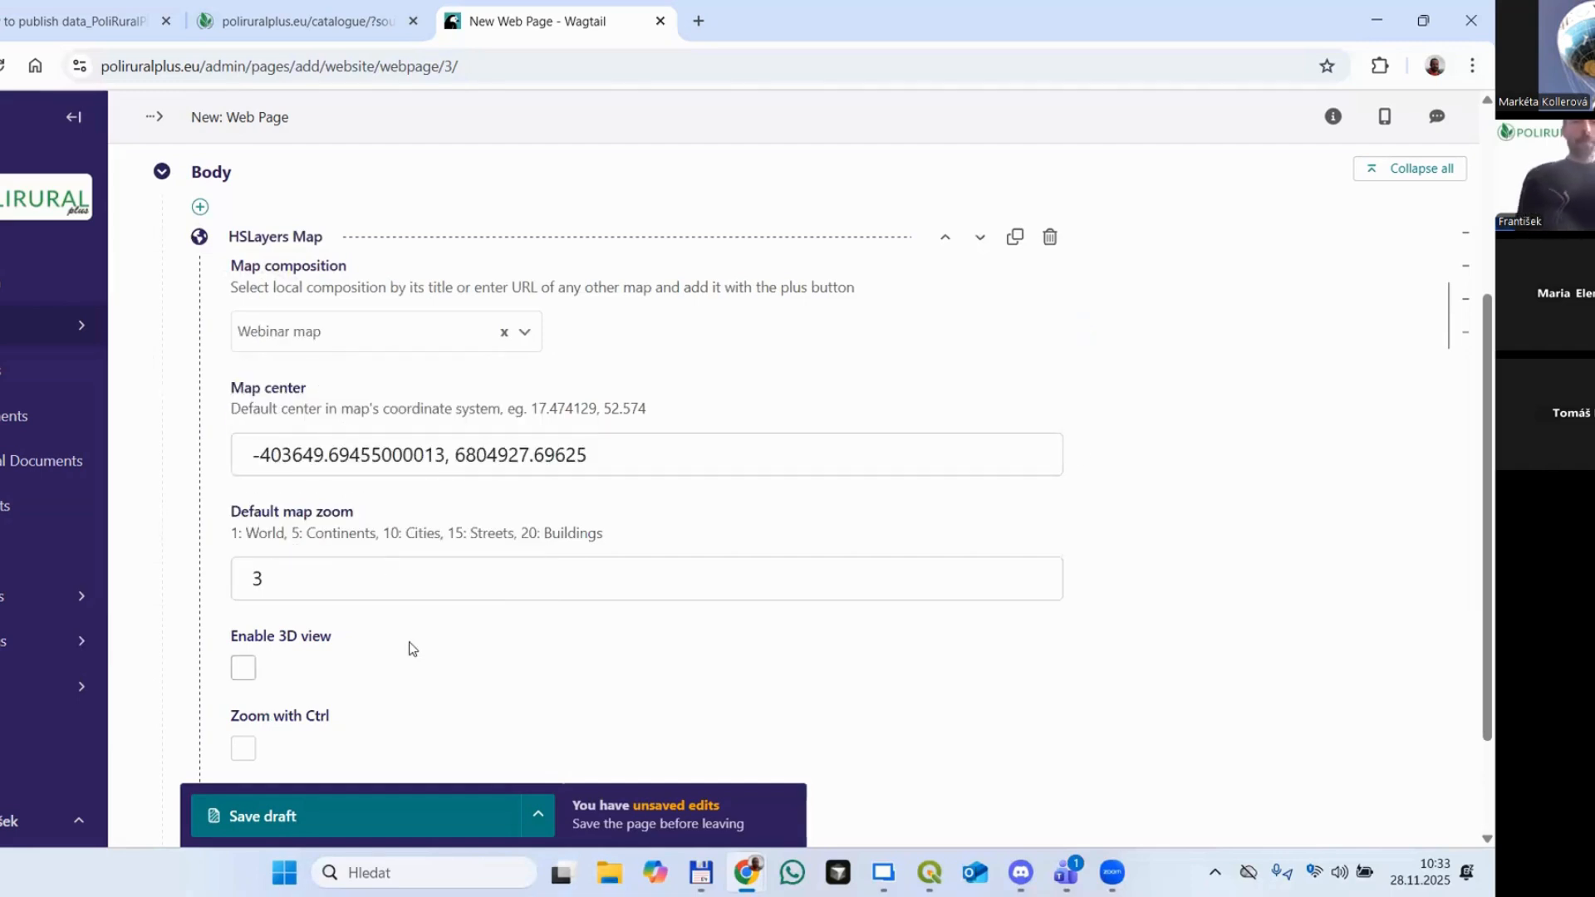
{"action": "scroll", "coordinate": [410, 644], "scroll_direction": "up", "scroll_amount": 3}
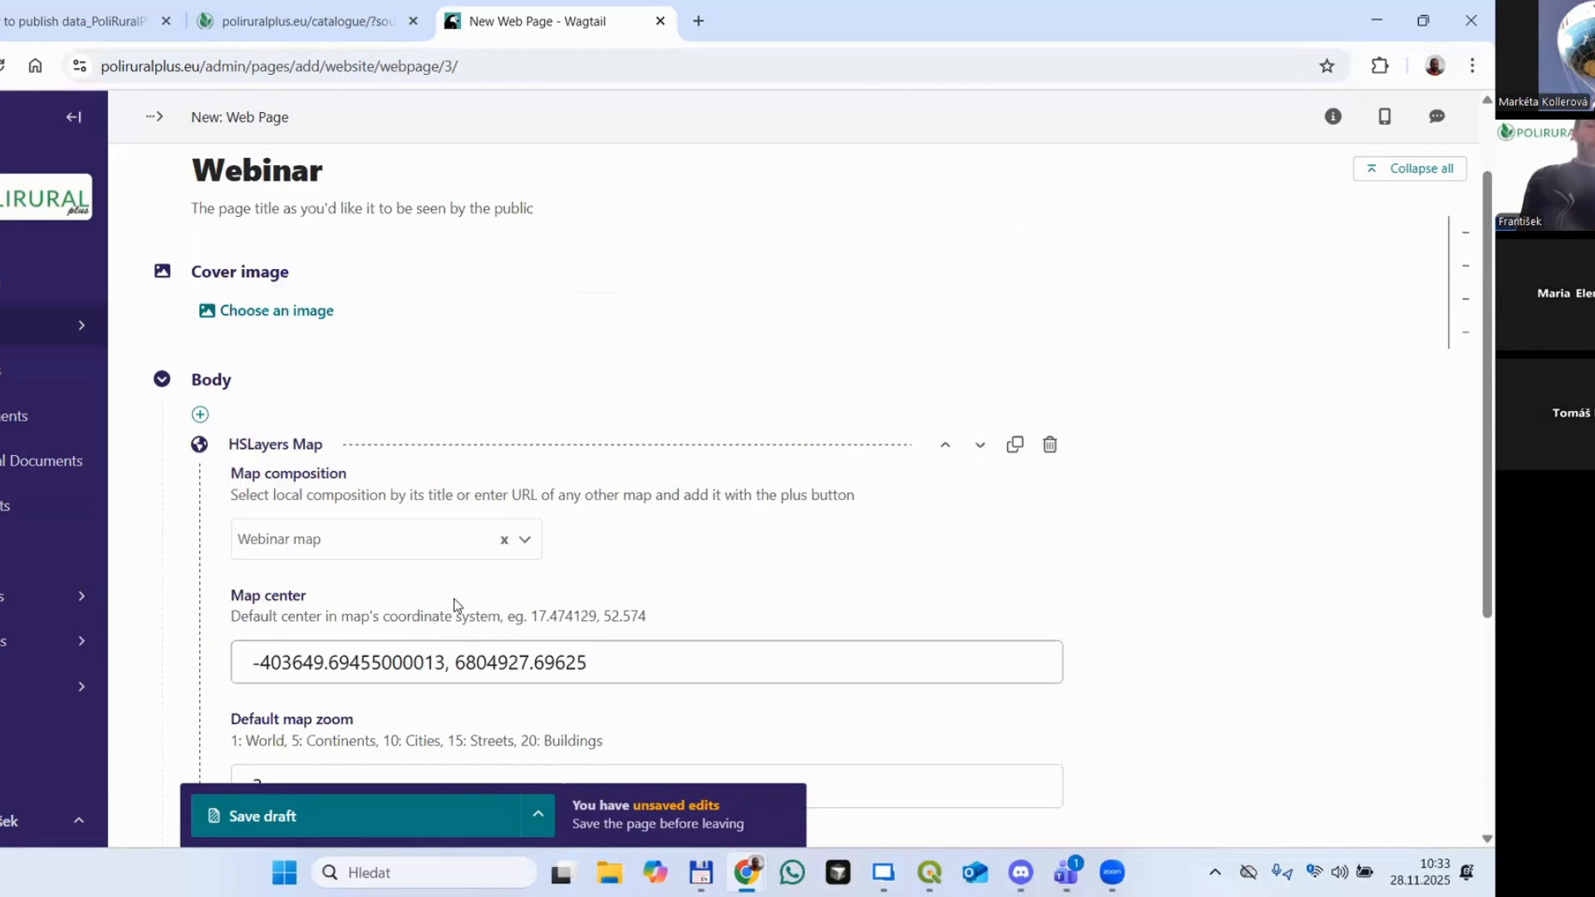
{"action": "scroll", "coordinate": [452, 581], "scroll_direction": "down", "scroll_amount": 4}
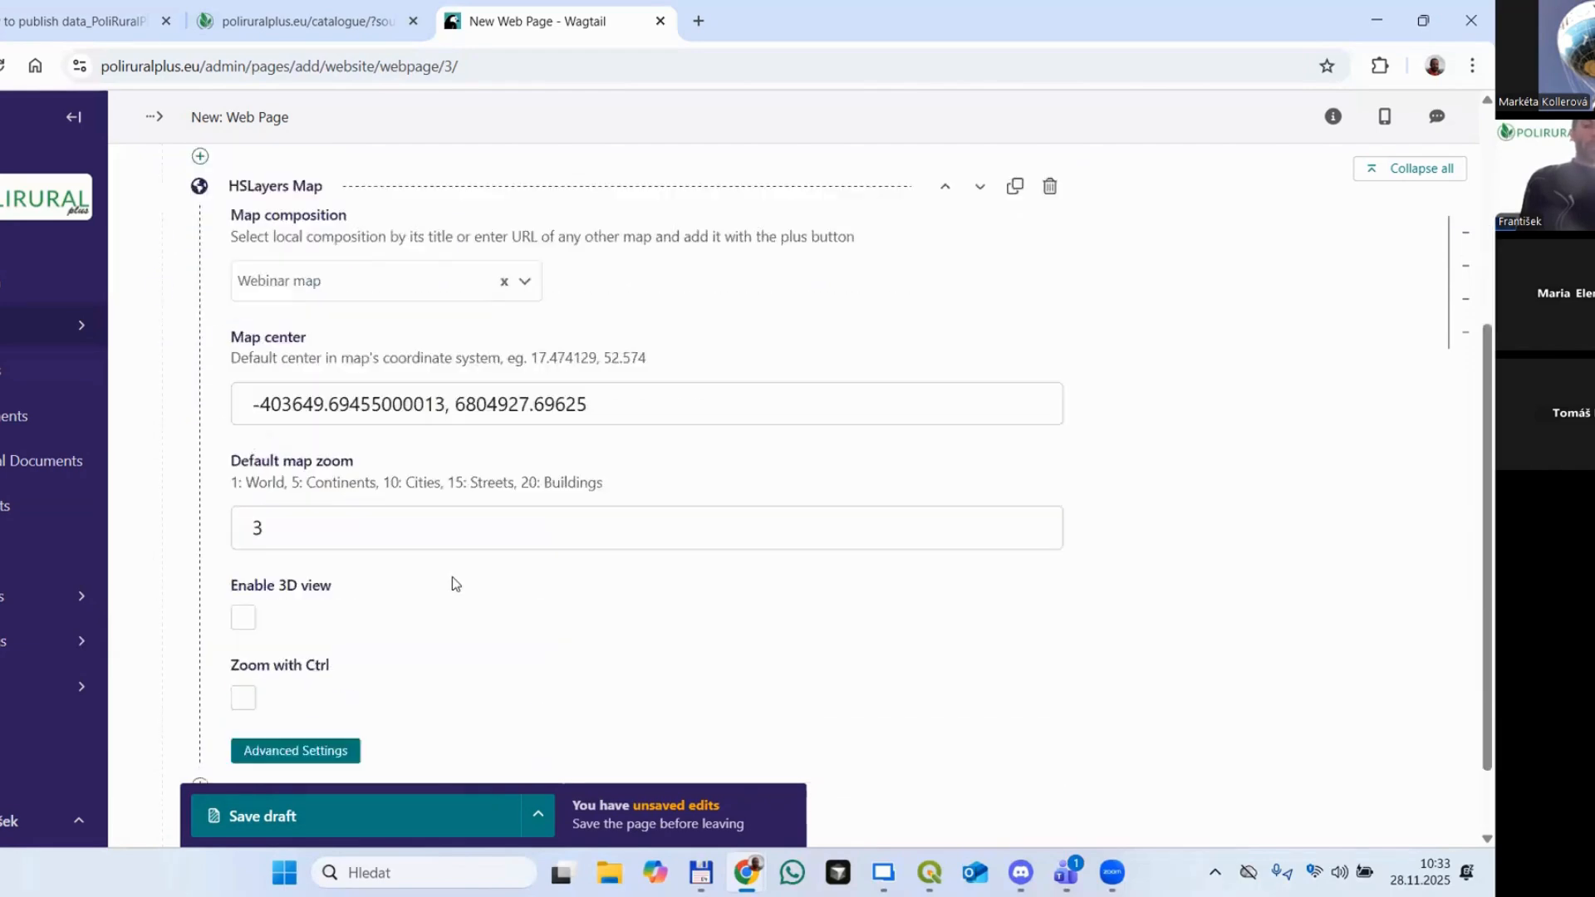
Step: Enable the addData, compositions, mapSwipe and print panels in the map tools of the HSLayers Map block's advanced settings
{"action": "left_click", "coordinate": [298, 656]}
{"action": "scroll", "coordinate": [586, 628], "scroll_direction": "down", "scroll_amount": 5}
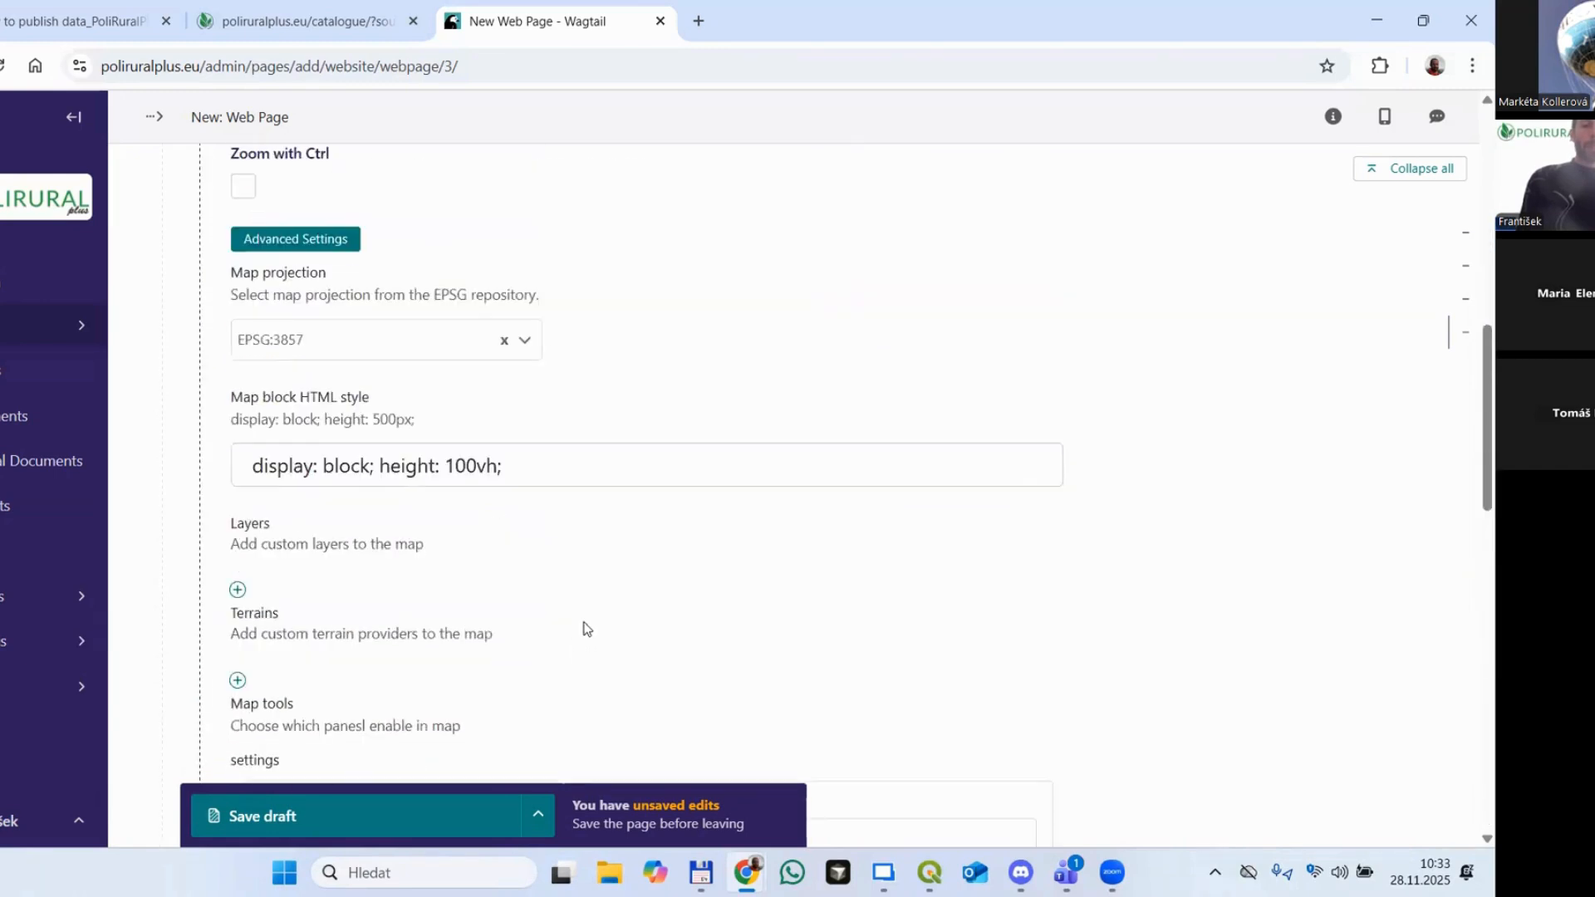
{"action": "scroll", "coordinate": [586, 580], "scroll_direction": "down", "scroll_amount": 4}
{"action": "scroll", "coordinate": [341, 604], "scroll_direction": "down", "scroll_amount": 1}
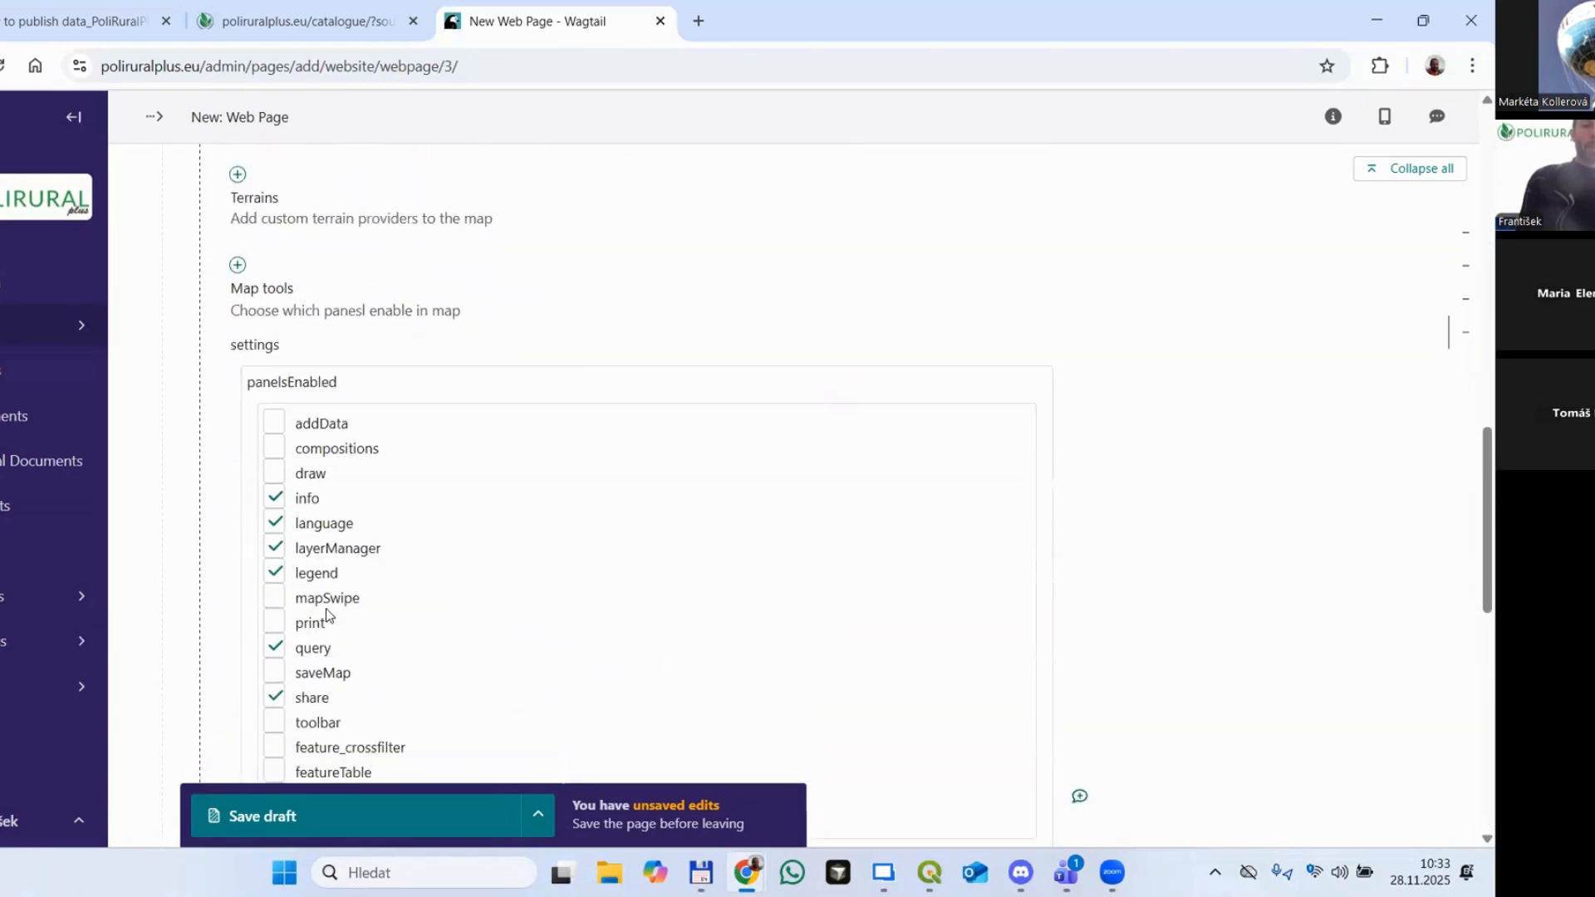
{"action": "left_click", "coordinate": [276, 448]}
{"action": "left_click", "coordinate": [277, 423]}
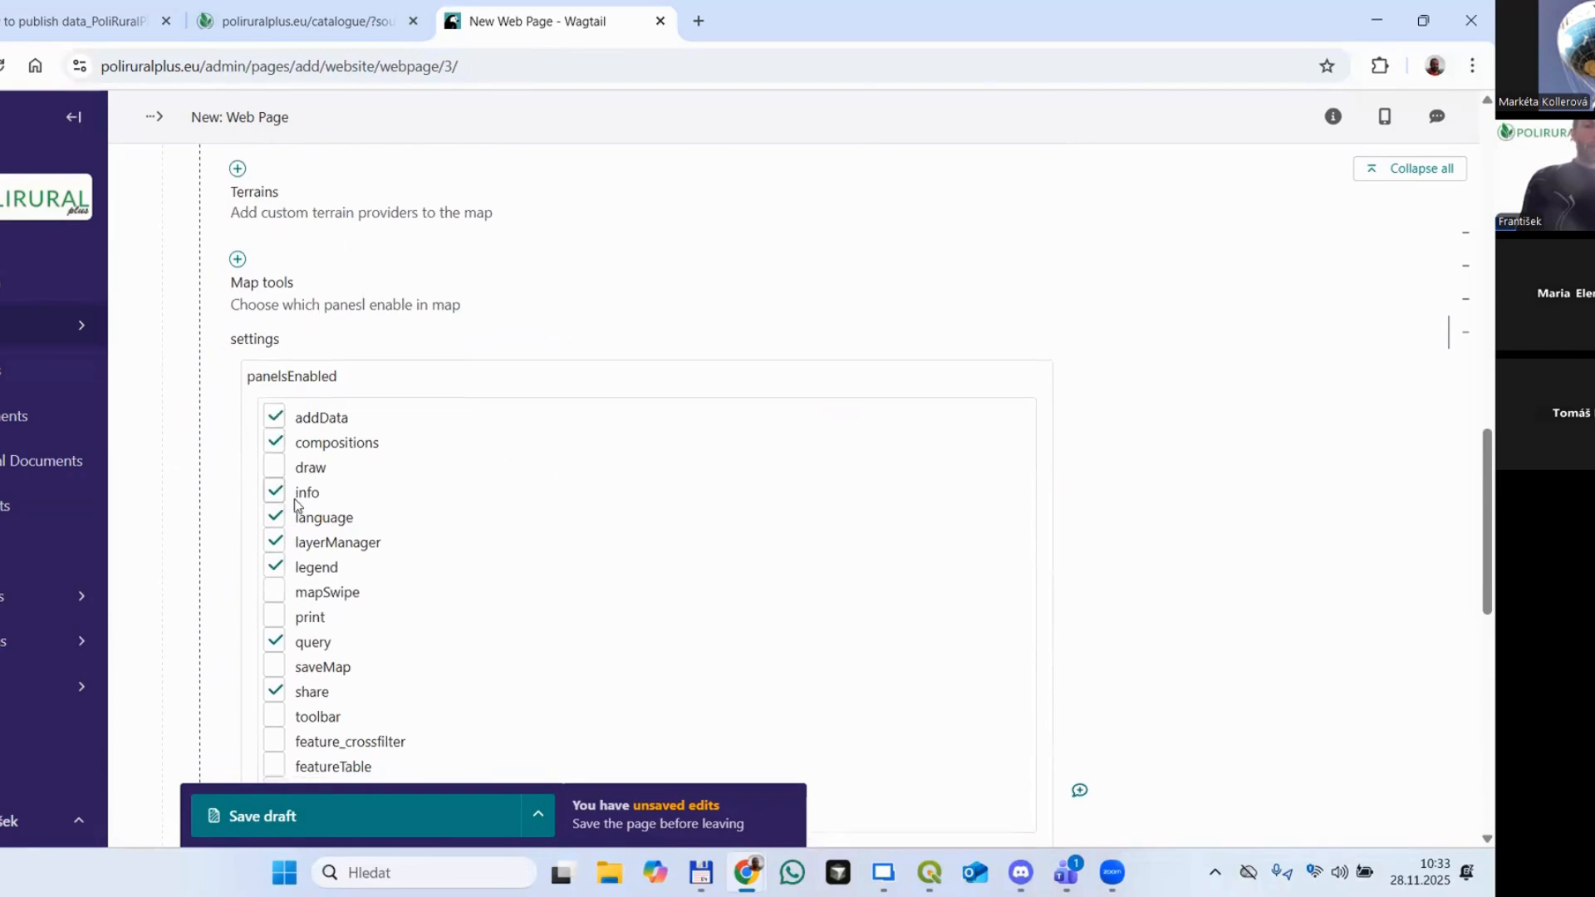
{"action": "scroll", "coordinate": [299, 503], "scroll_direction": "down", "scroll_amount": 1}
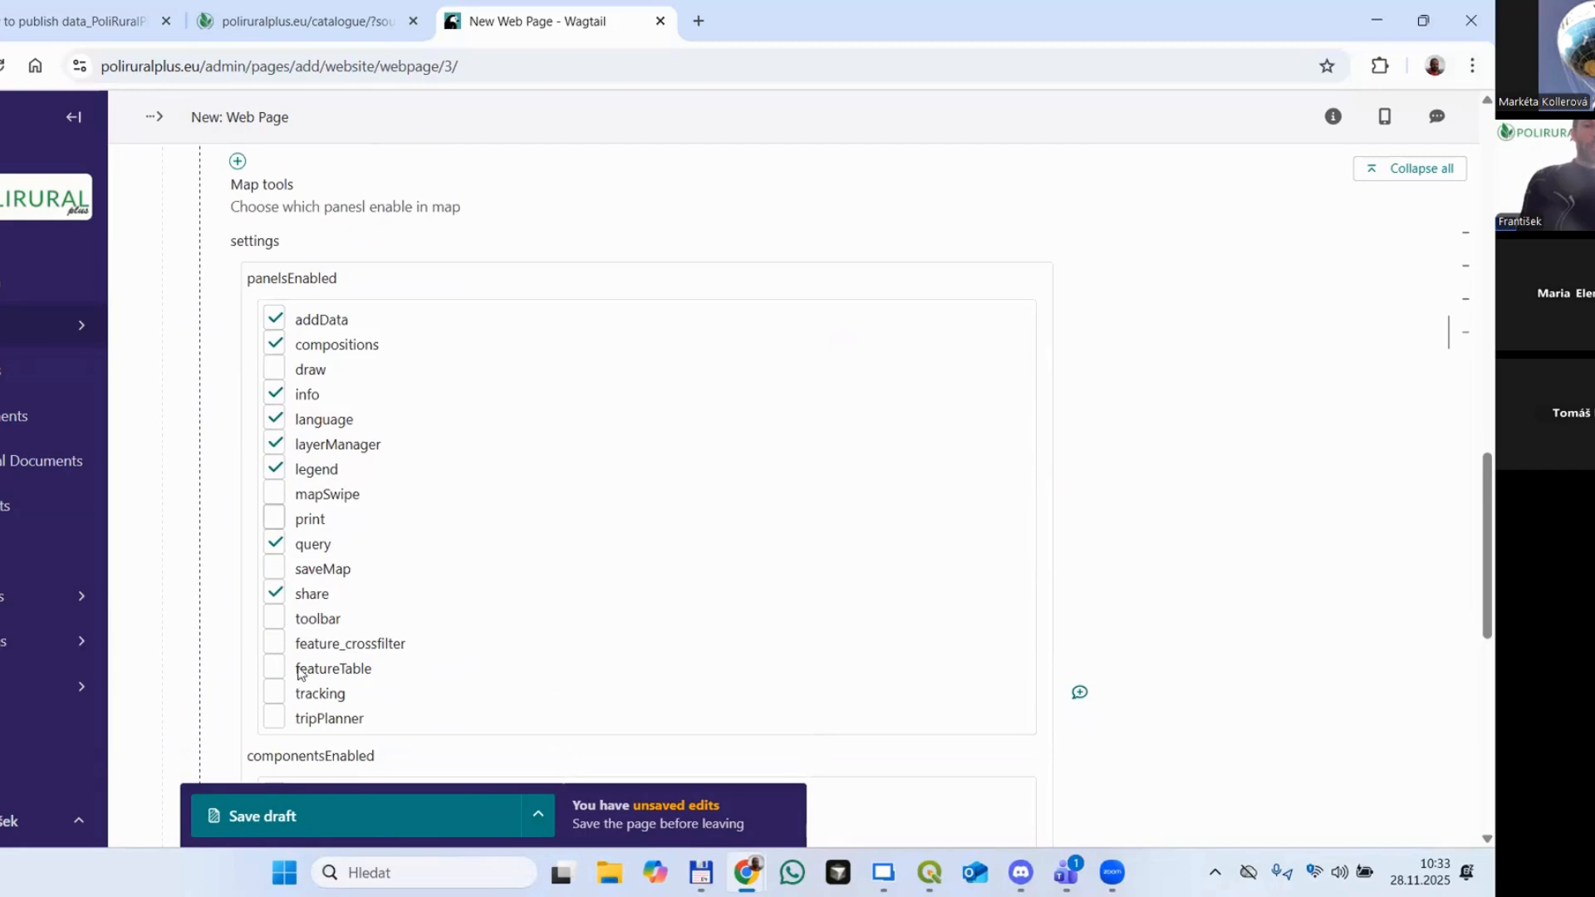
{"action": "left_click", "coordinate": [276, 493]}
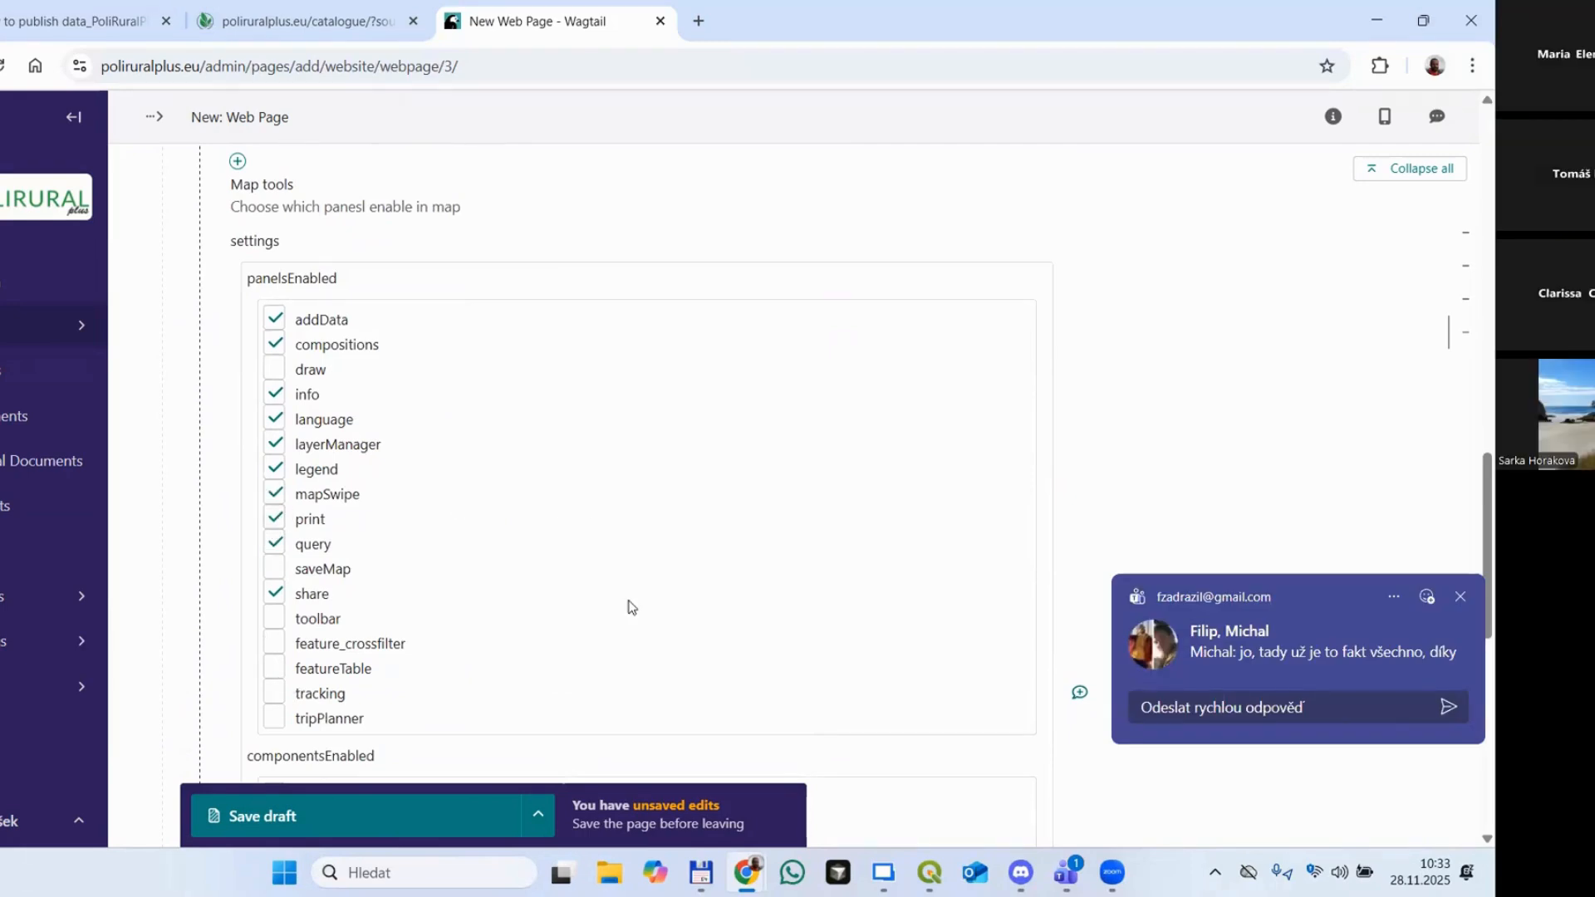
Step: Publish the Webinar page and view its live version with the embedded map and map tools
{"action": "scroll", "coordinate": [631, 606], "scroll_direction": "down", "scroll_amount": 1}
{"action": "left_click", "coordinate": [538, 816]}
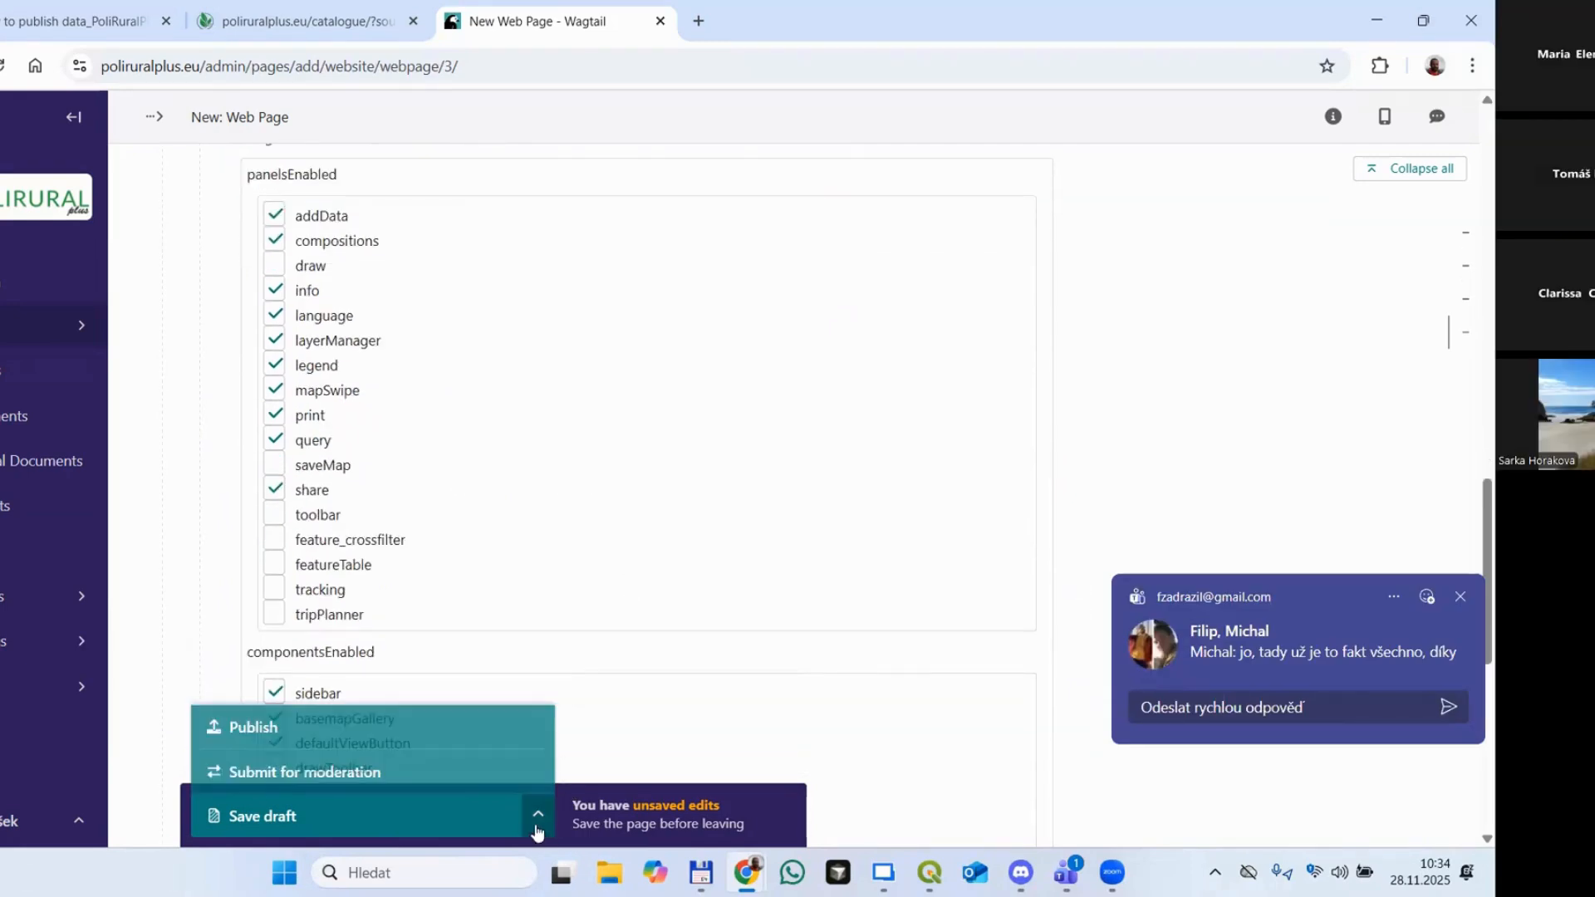
{"action": "left_click", "coordinate": [295, 734]}
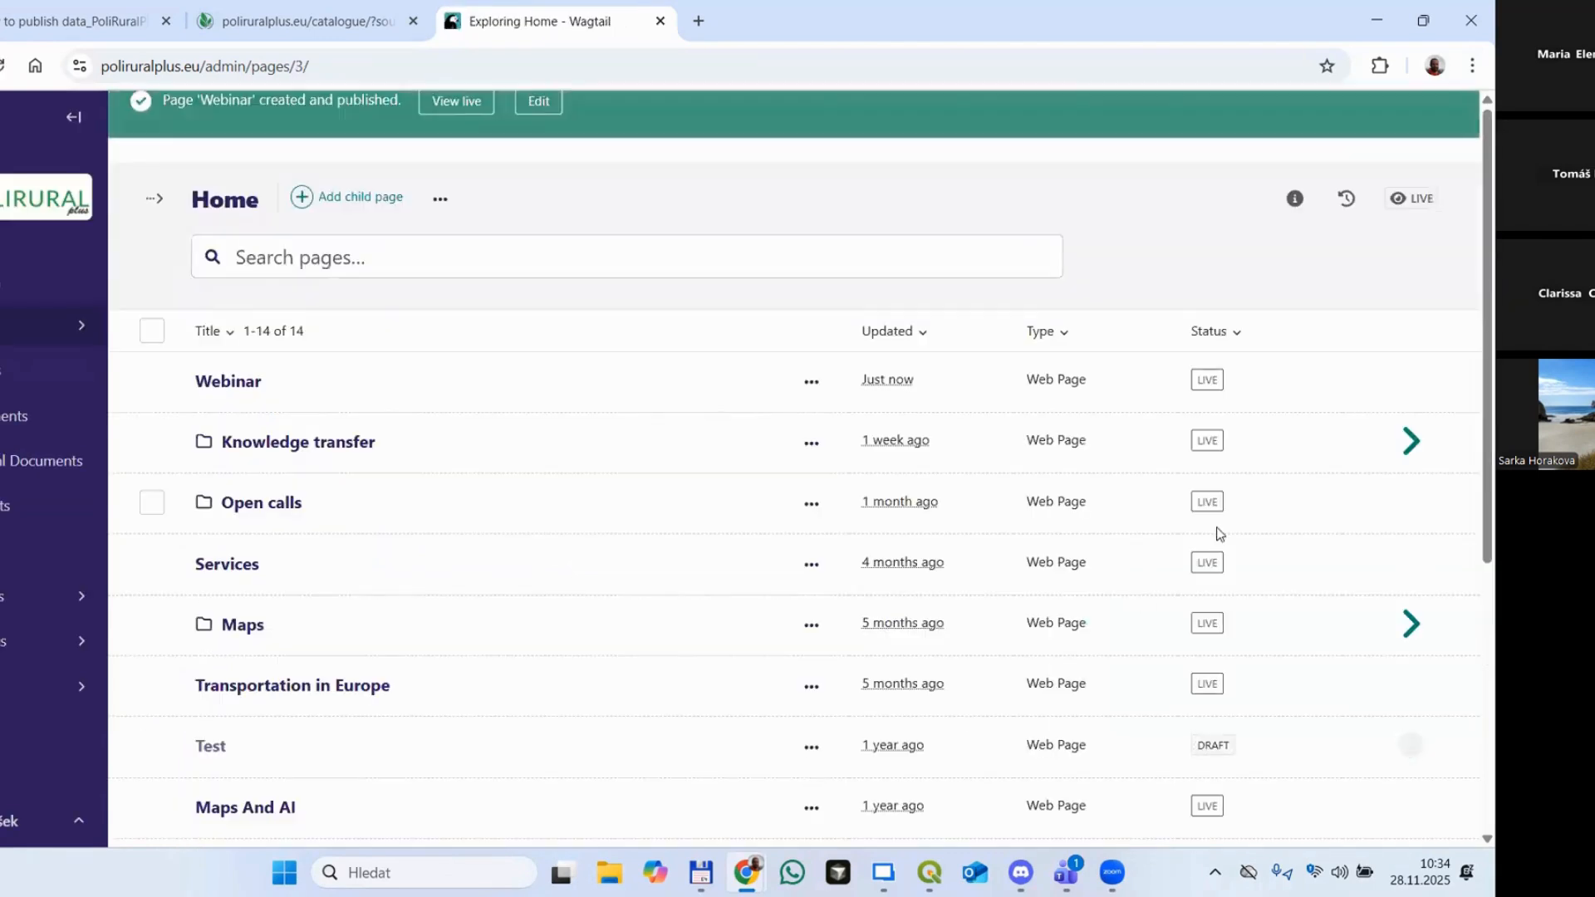
{"action": "left_click", "coordinate": [449, 128]}
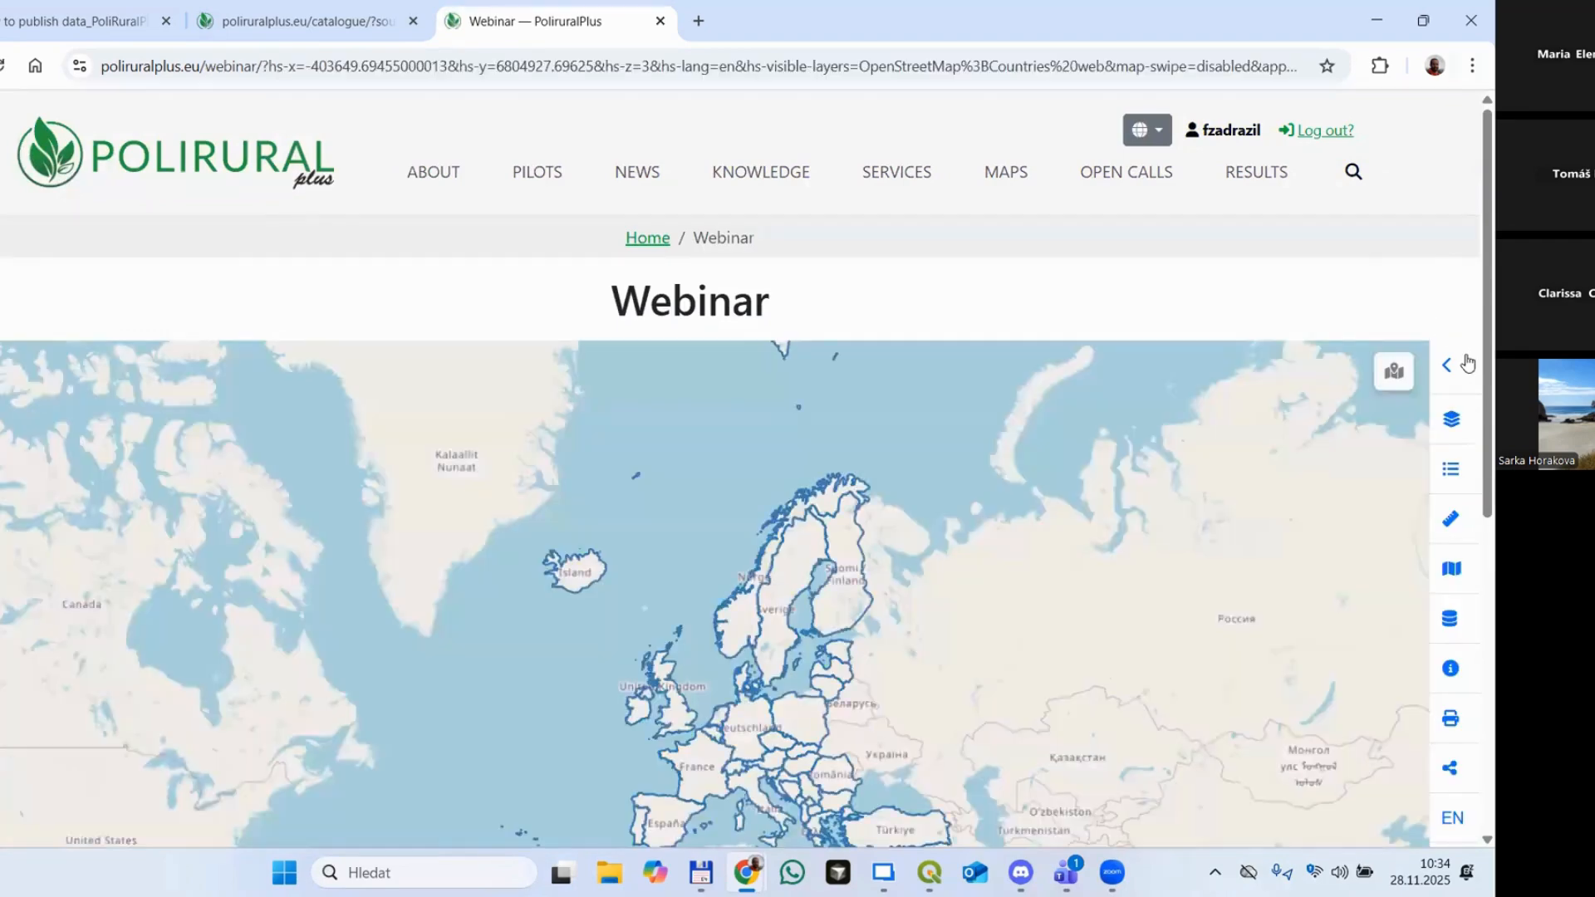
{"action": "scroll", "coordinate": [1459, 362], "scroll_direction": "down", "scroll_amount": 1}
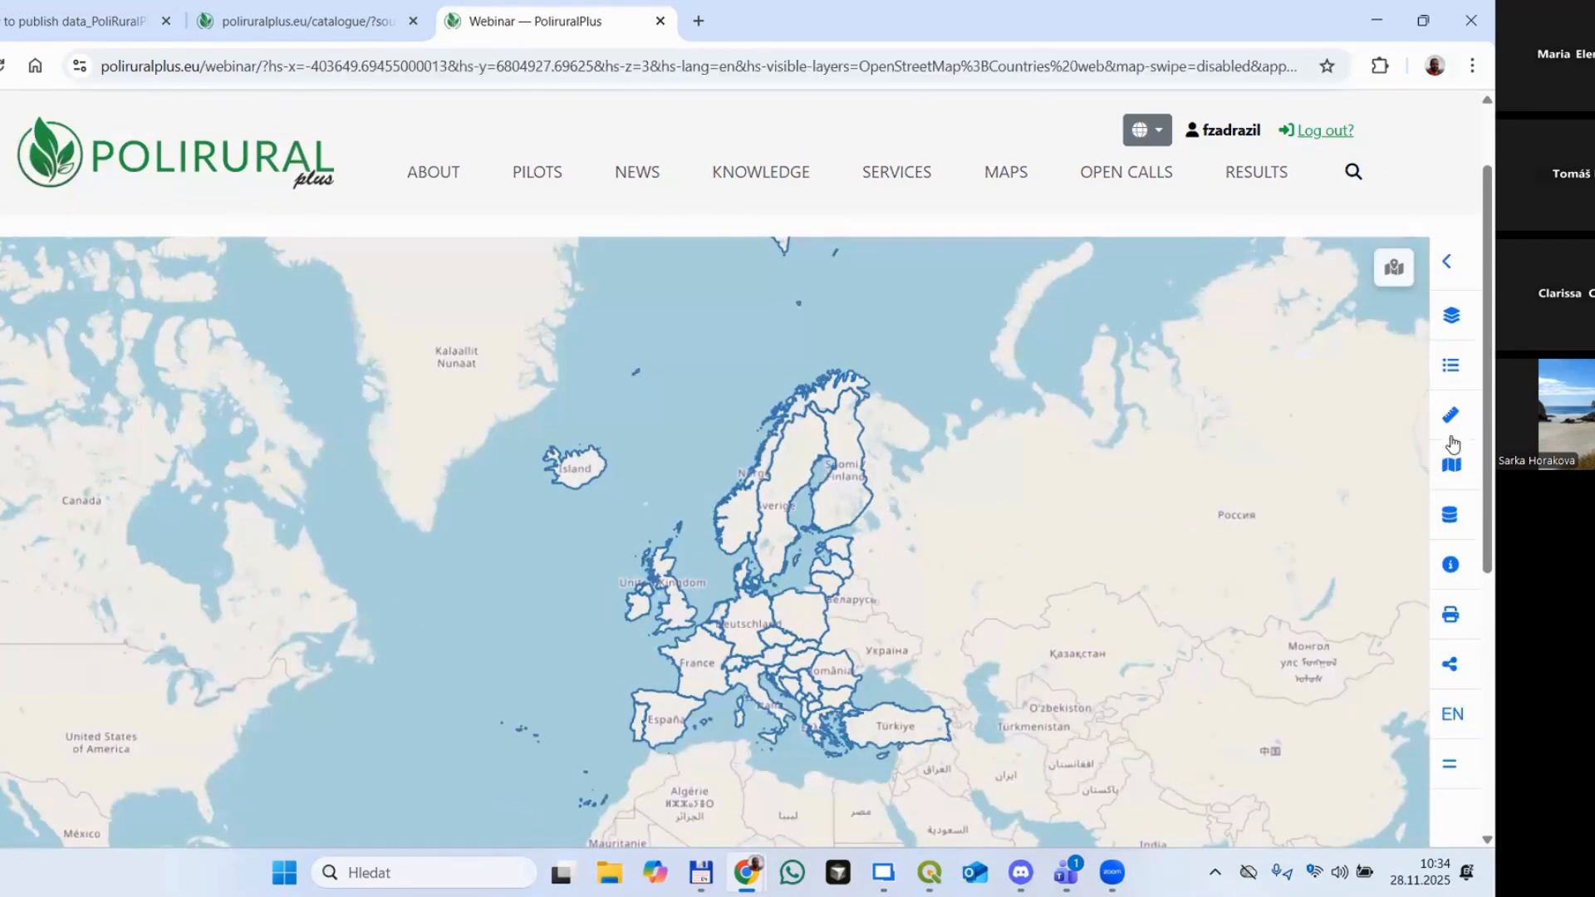
{"action": "scroll", "coordinate": [525, 536], "scroll_direction": "up", "scroll_amount": 1}
Step: Reopen the Webinar page for editing and delete the HSLayers Map block from its body
{"action": "left_click", "coordinate": [8, 797]}
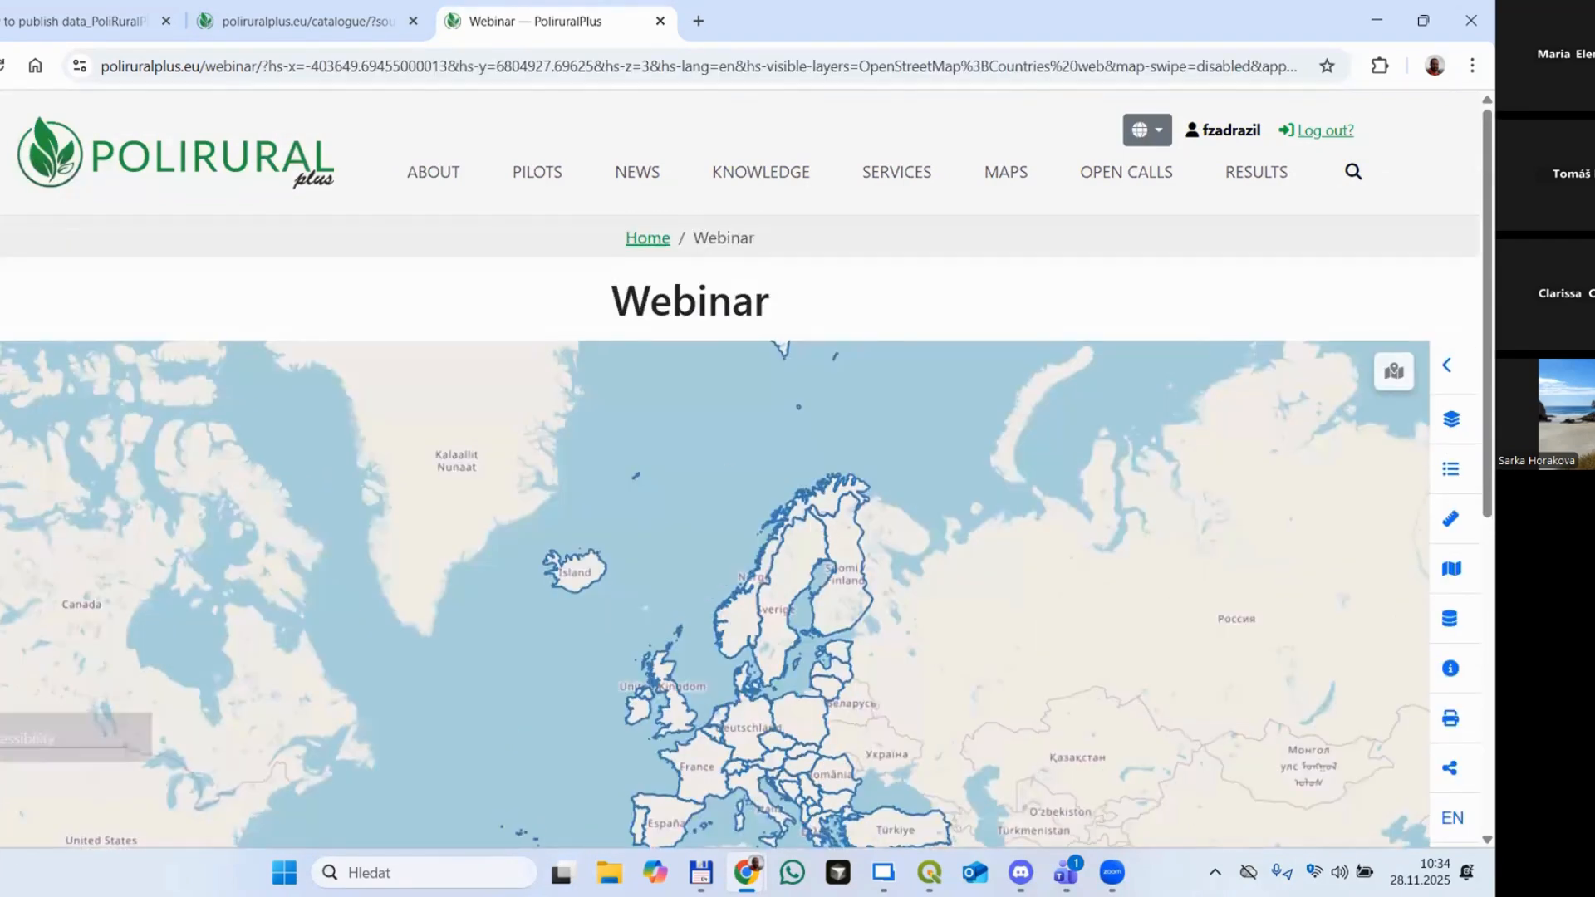
{"action": "left_click", "coordinate": [10, 632]}
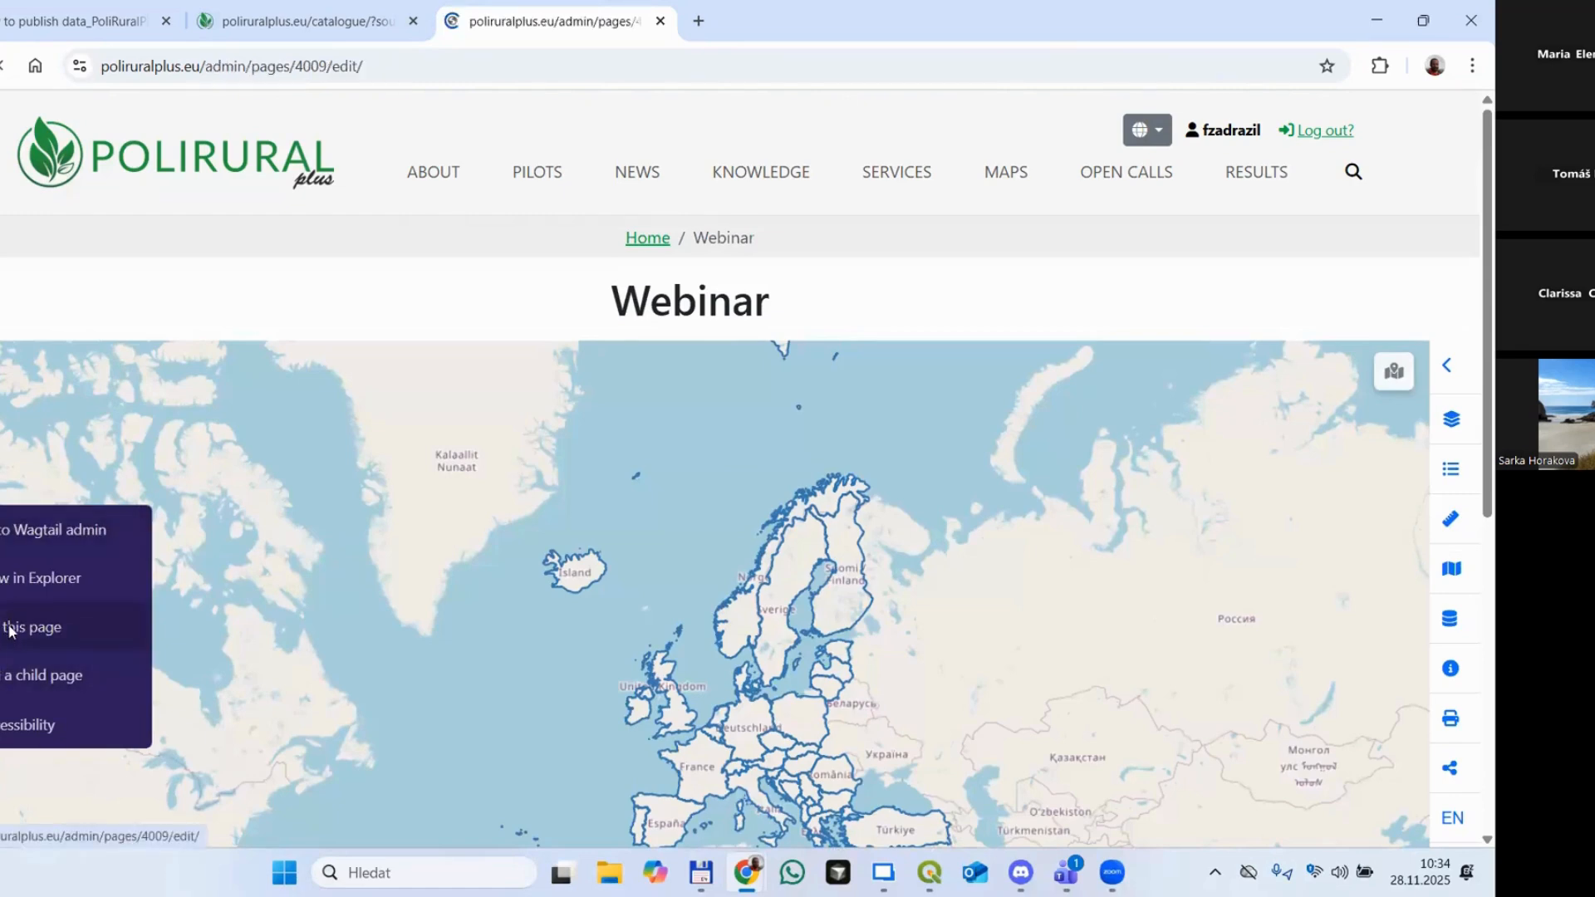
{"action": "scroll", "coordinate": [1059, 413], "scroll_direction": "down", "scroll_amount": 2}
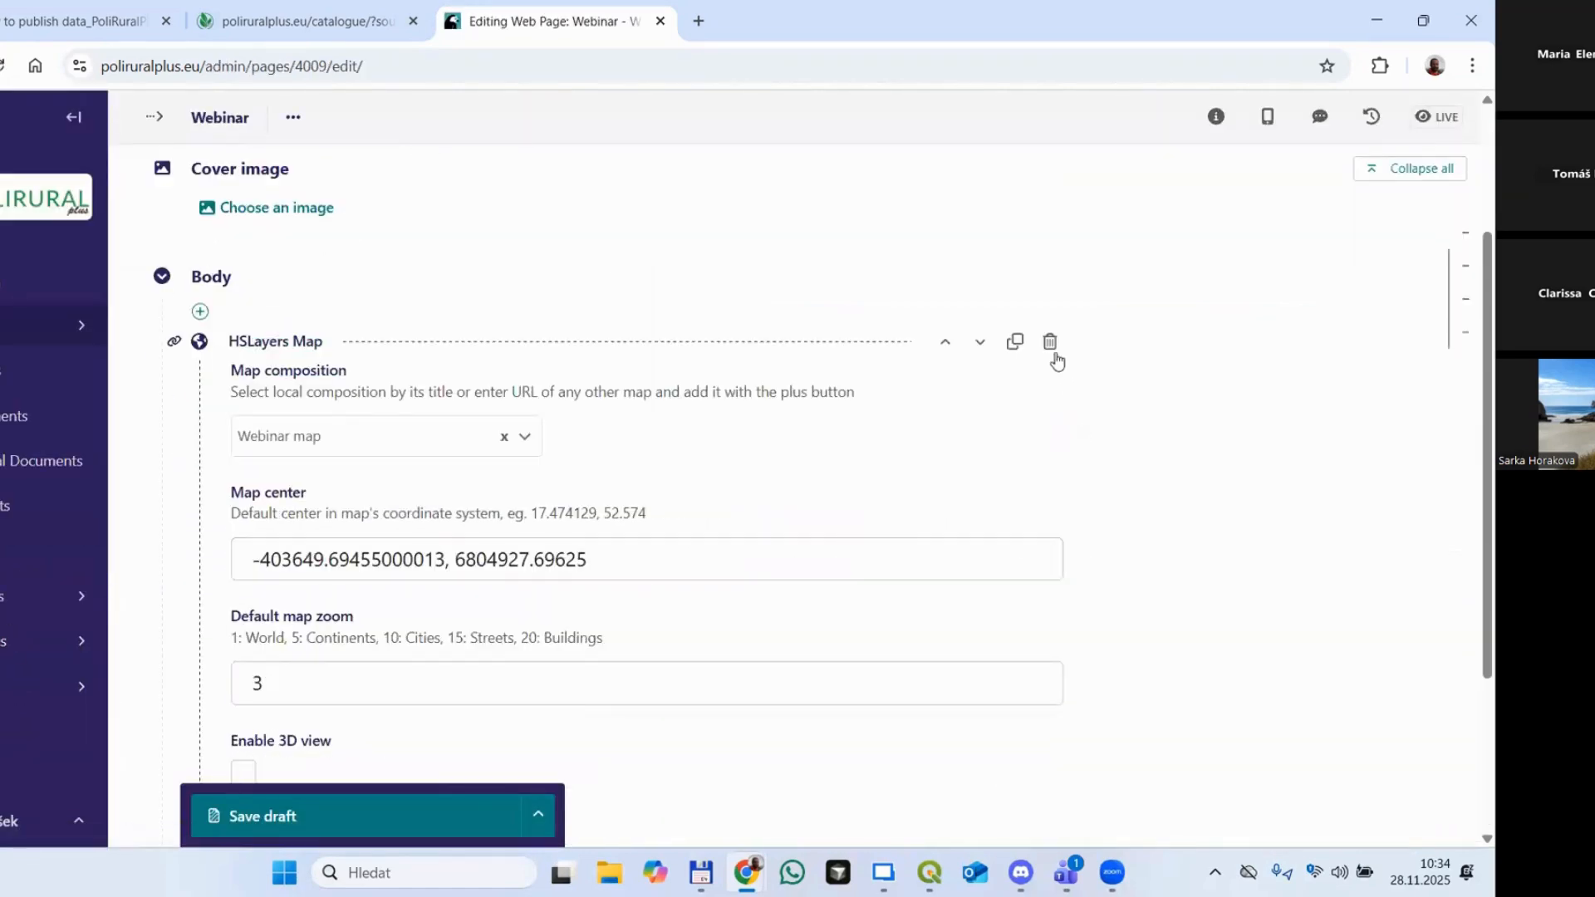
{"action": "left_click", "coordinate": [1050, 341]}
Step: Add a Responsive Grid Row containing one column to the page body
{"action": "left_click", "coordinate": [201, 520]}
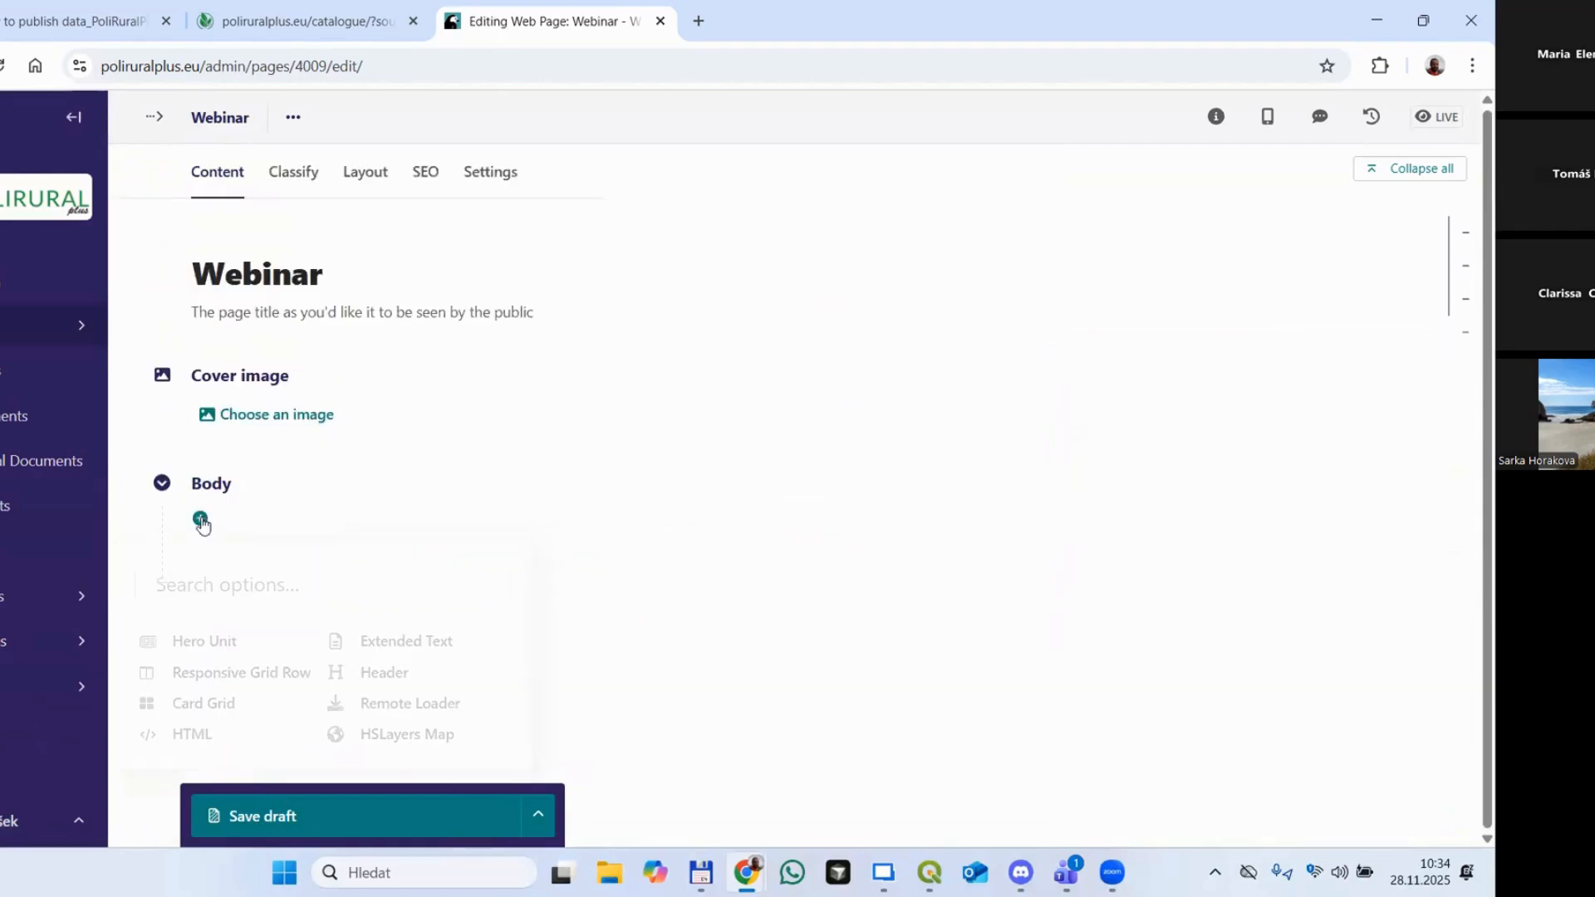
{"action": "left_click", "coordinate": [249, 672]}
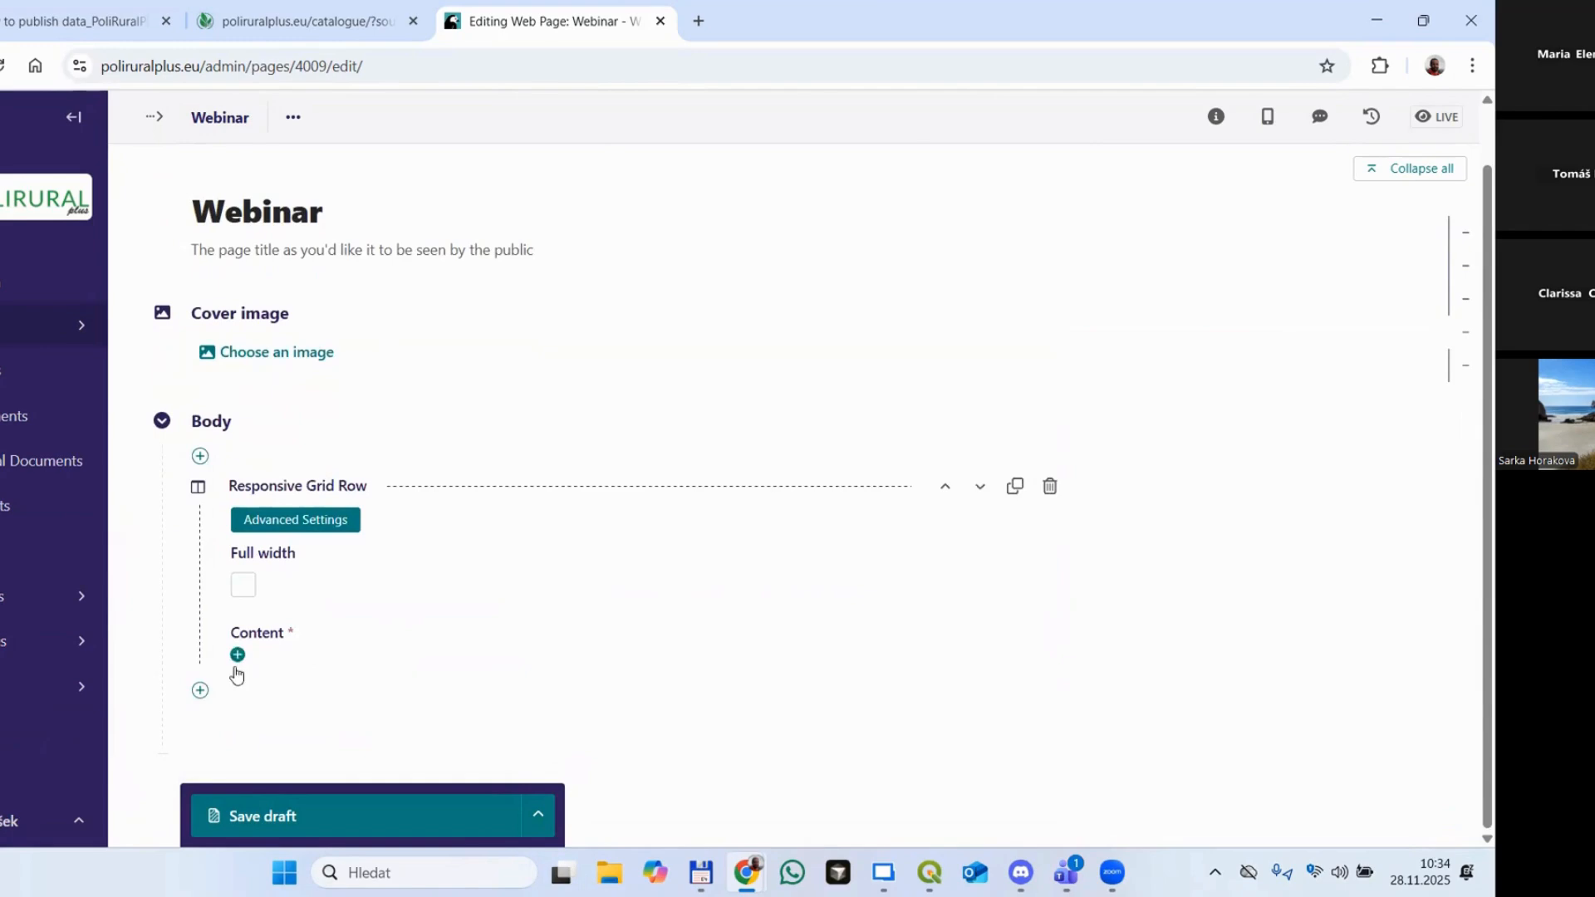
{"action": "left_click", "coordinate": [238, 655]}
{"action": "scroll", "coordinate": [236, 655], "scroll_direction": "down", "scroll_amount": 3}
Step: Add an Image block to the column and choose the Vulture_JackDaw_Advisor image for it
{"action": "left_click", "coordinate": [276, 618]}
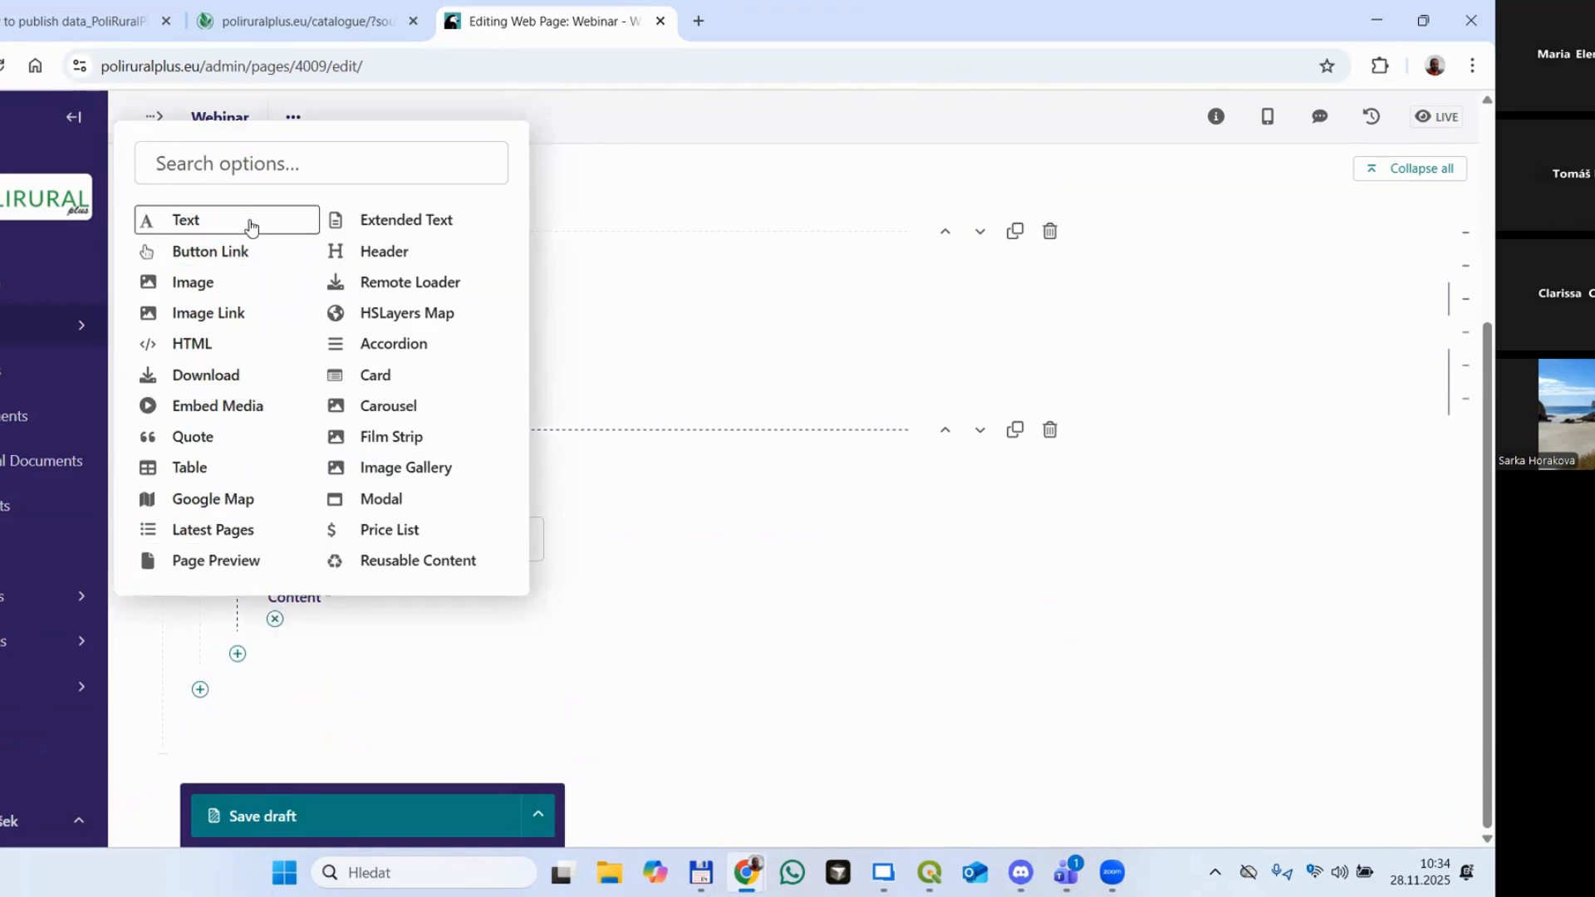
{"action": "left_click", "coordinate": [249, 284]}
{"action": "scroll", "coordinate": [445, 644], "scroll_direction": "down", "scroll_amount": 2}
{"action": "left_click", "coordinate": [385, 567]}
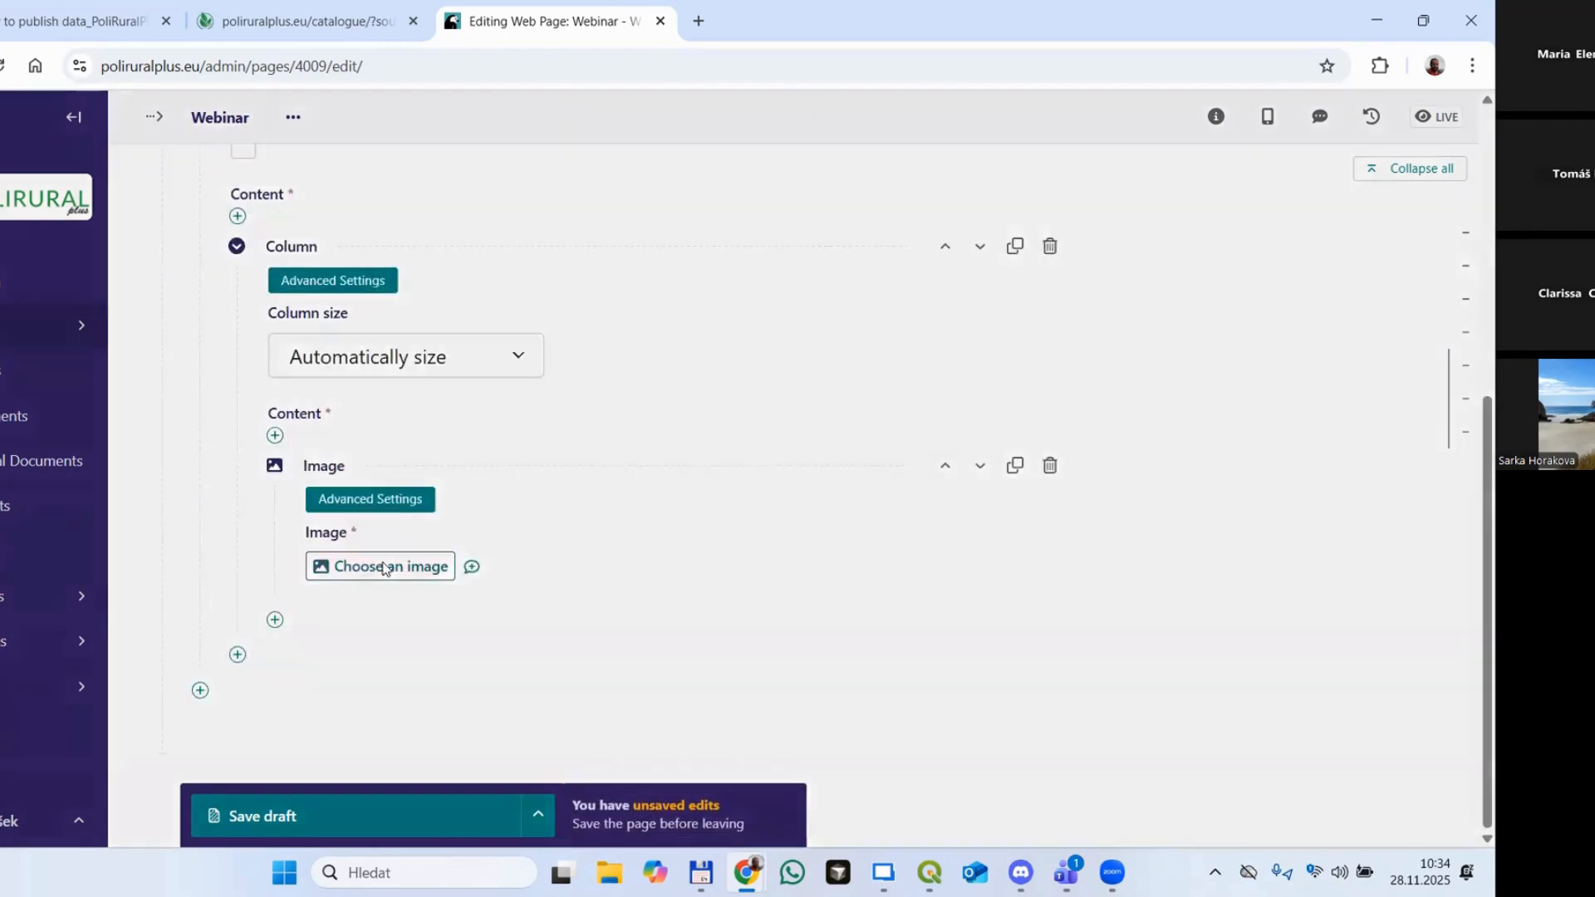
{"action": "scroll", "coordinate": [401, 680], "scroll_direction": "down", "scroll_amount": 3}
{"action": "left_click", "coordinate": [214, 582]}
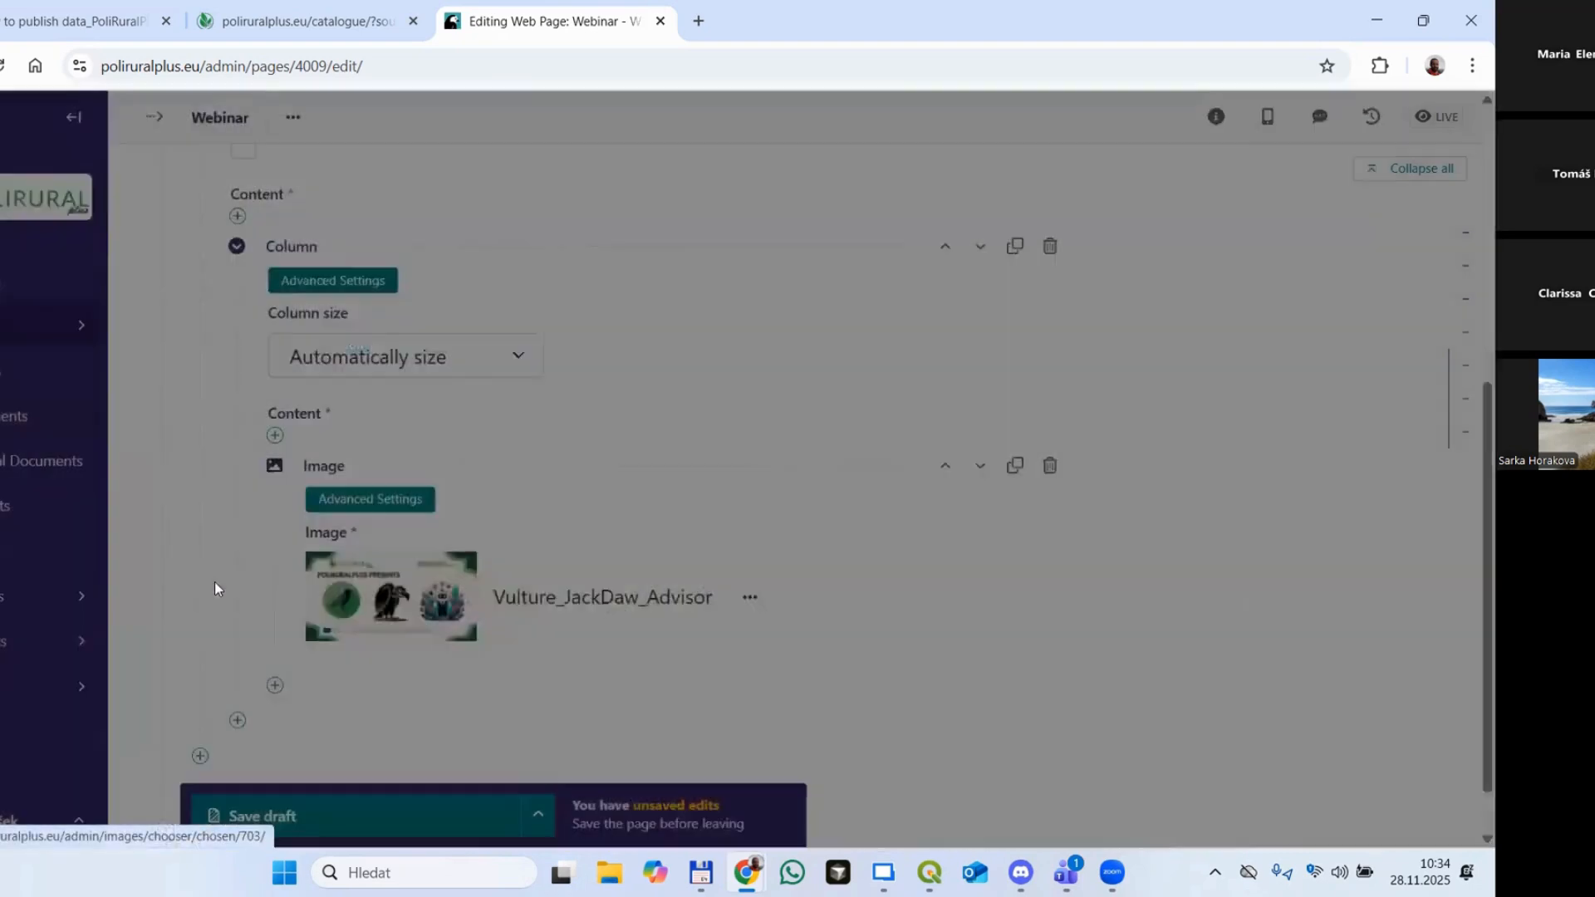
Step: Add a second column with an HSLayers Map block and select Webinar map as its map composition
{"action": "scroll", "coordinate": [288, 659], "scroll_direction": "down", "scroll_amount": 1}
{"action": "left_click", "coordinate": [237, 652]}
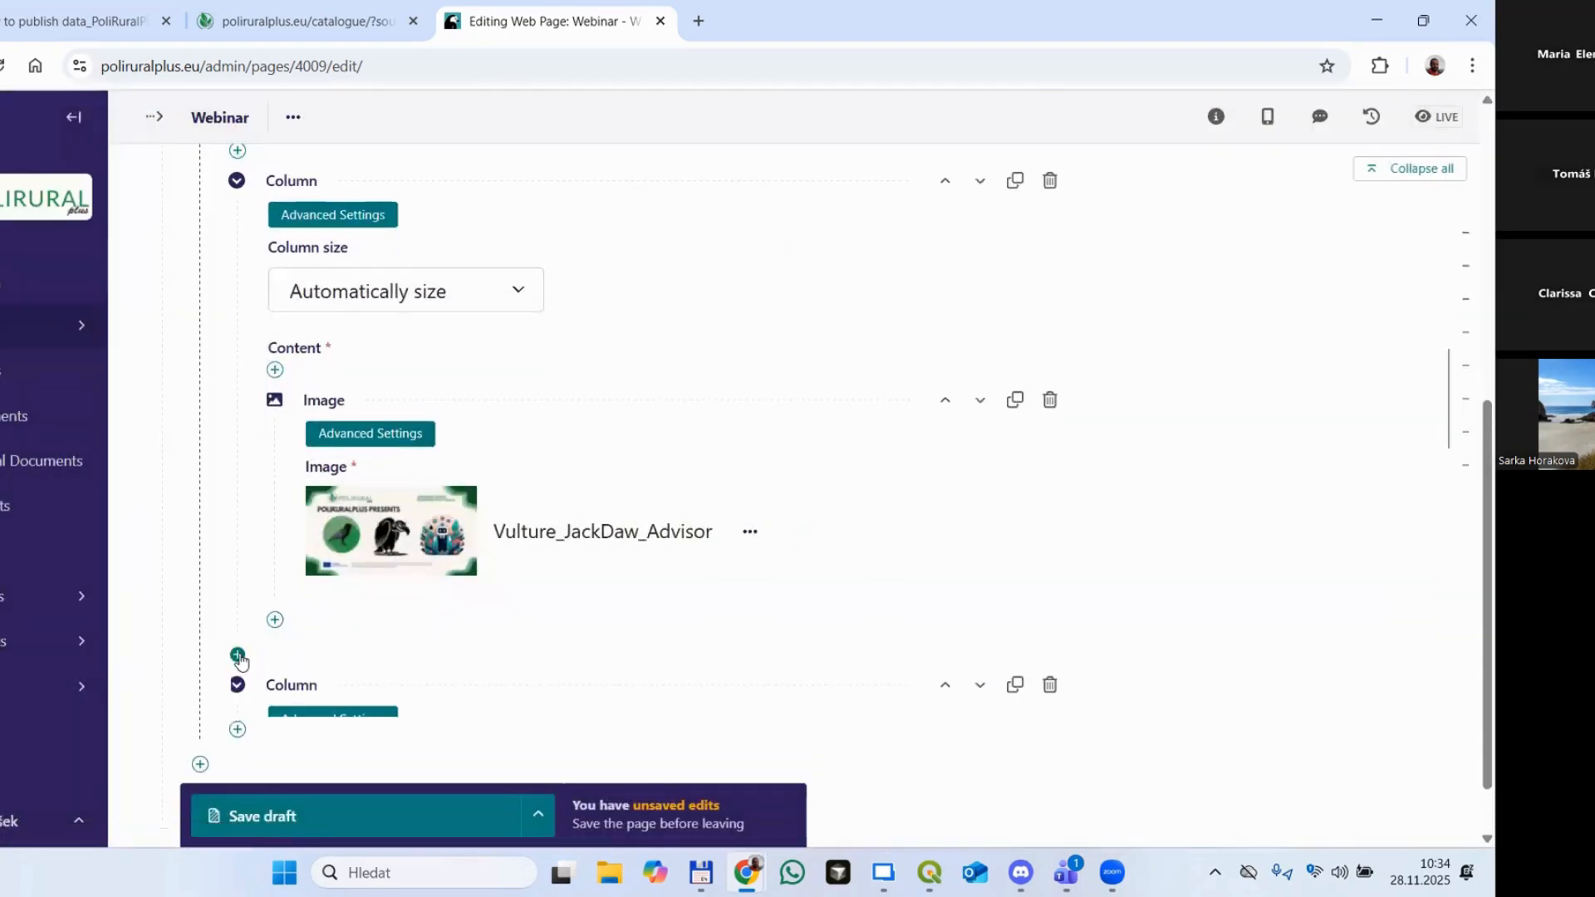
{"action": "scroll", "coordinate": [246, 660], "scroll_direction": "down", "scroll_amount": 2}
{"action": "scroll", "coordinate": [246, 660], "scroll_direction": "down", "scroll_amount": 1}
{"action": "left_click", "coordinate": [275, 618]}
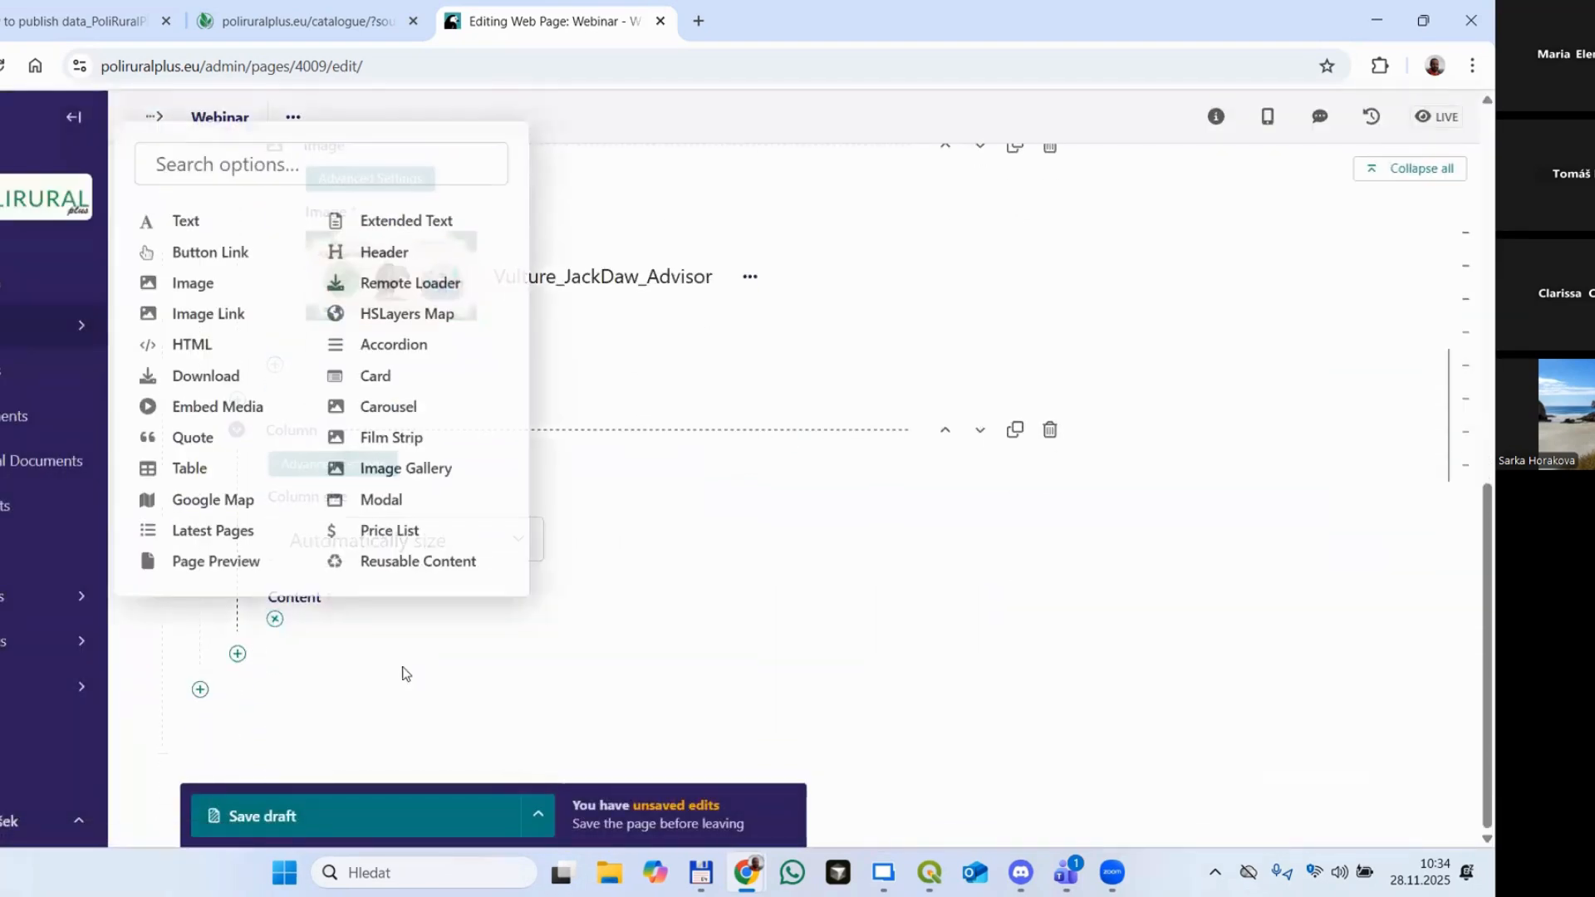
{"action": "left_click", "coordinate": [387, 315]}
{"action": "scroll", "coordinate": [420, 499], "scroll_direction": "down", "scroll_amount": 4}
{"action": "left_click", "coordinate": [438, 433]}
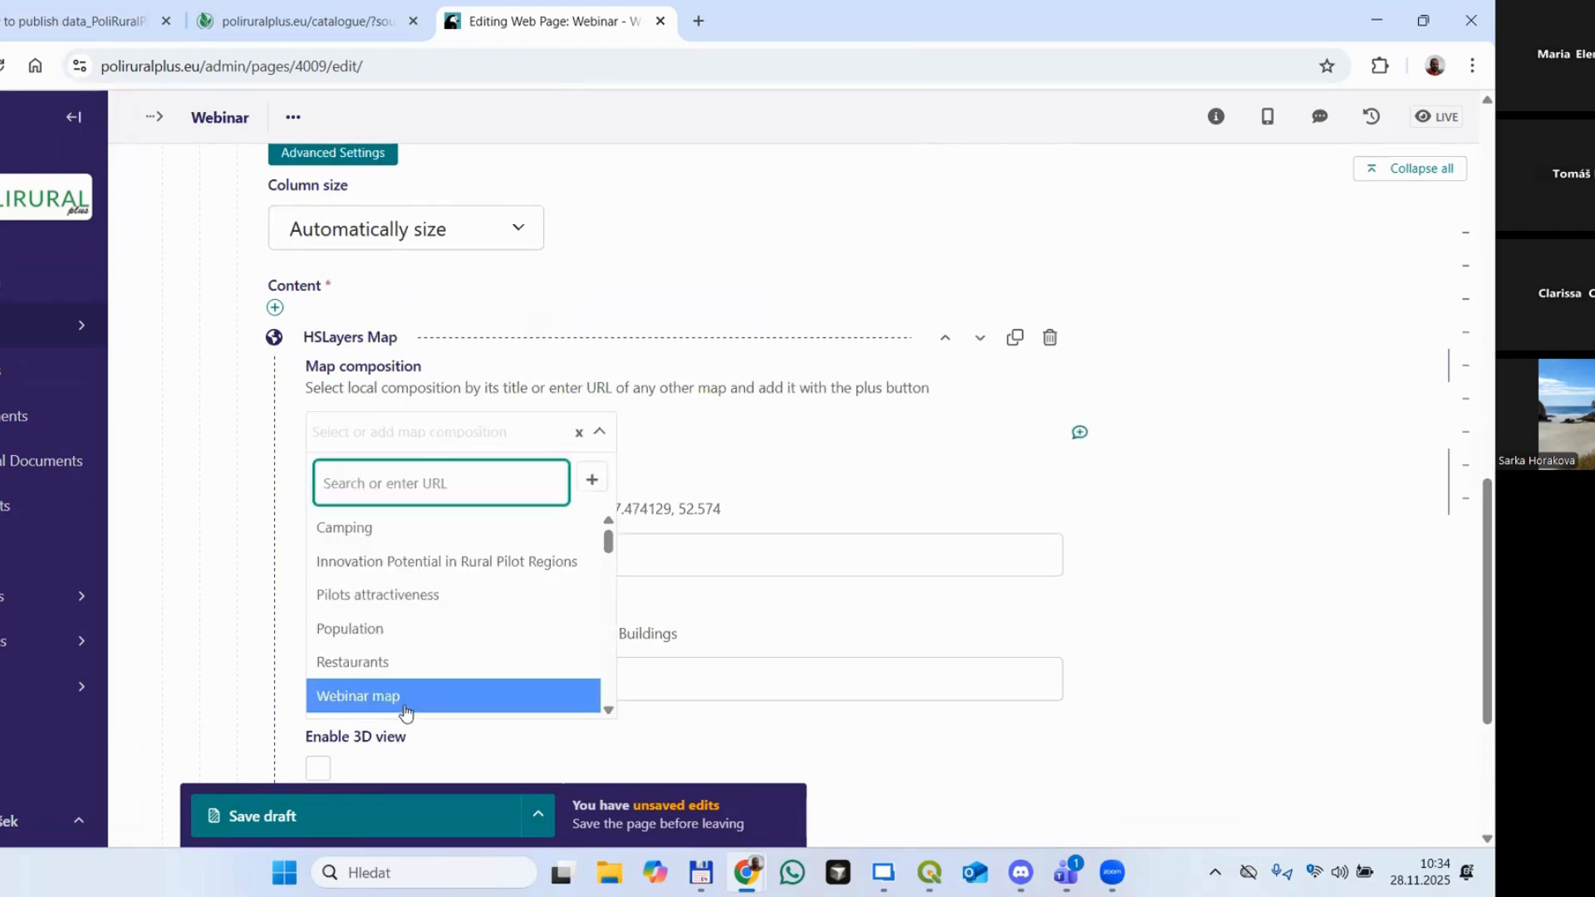
{"action": "left_click", "coordinate": [404, 696]}
{"action": "scroll", "coordinate": [428, 659], "scroll_direction": "down", "scroll_amount": 4}
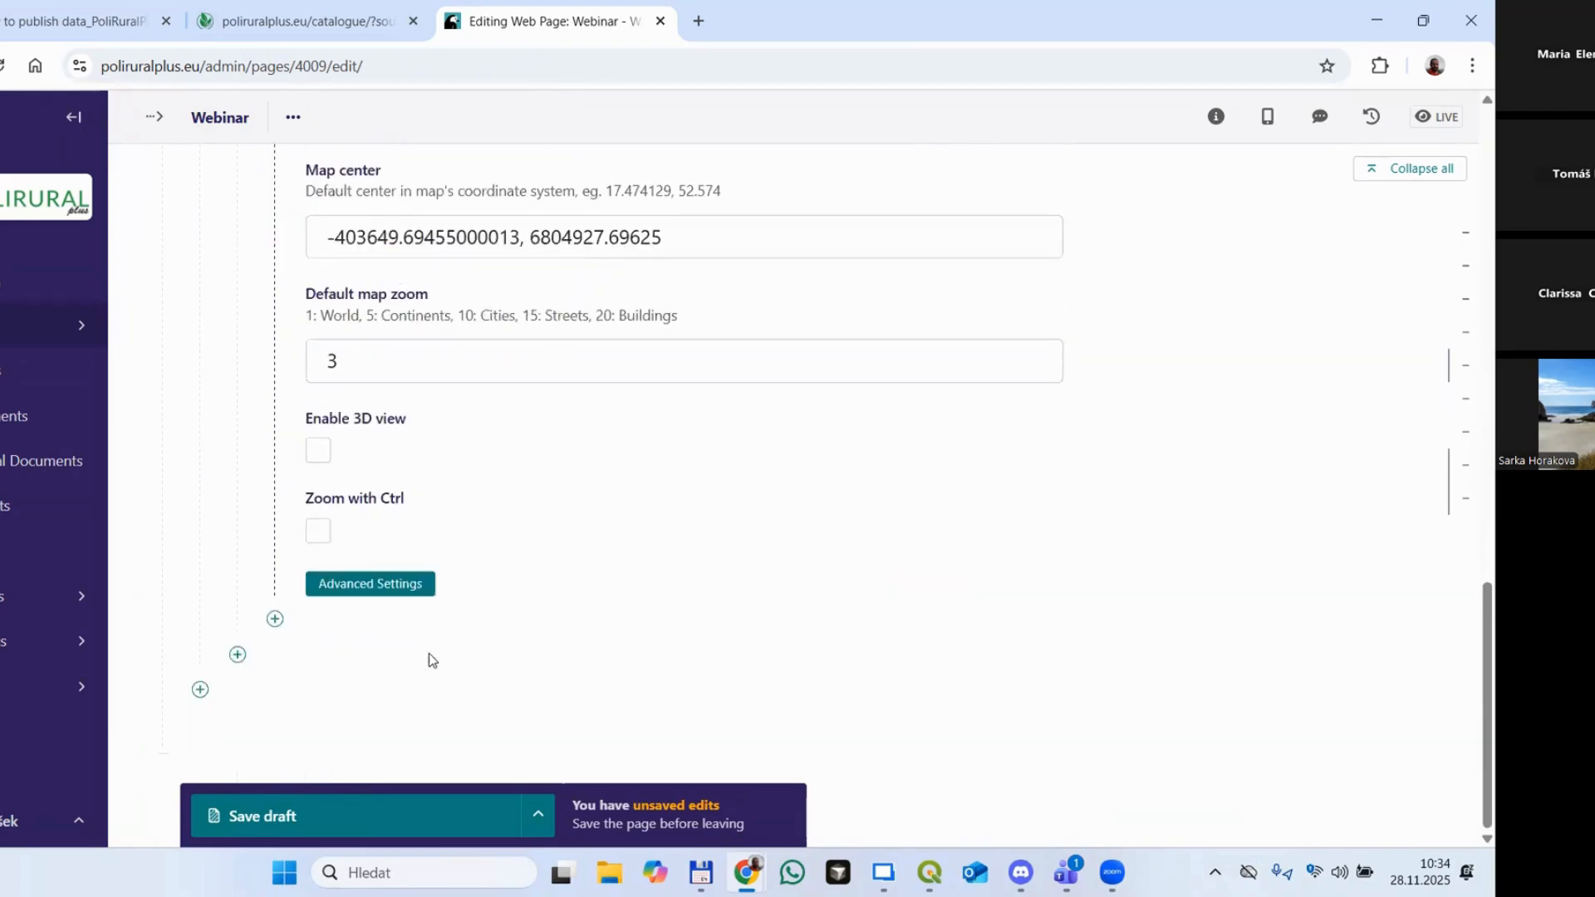
Step: Enable the addData and compositions panels in the advanced settings of the second column's map block
{"action": "left_click", "coordinate": [417, 598]}
{"action": "scroll", "coordinate": [332, 400], "scroll_direction": "down", "scroll_amount": 8}
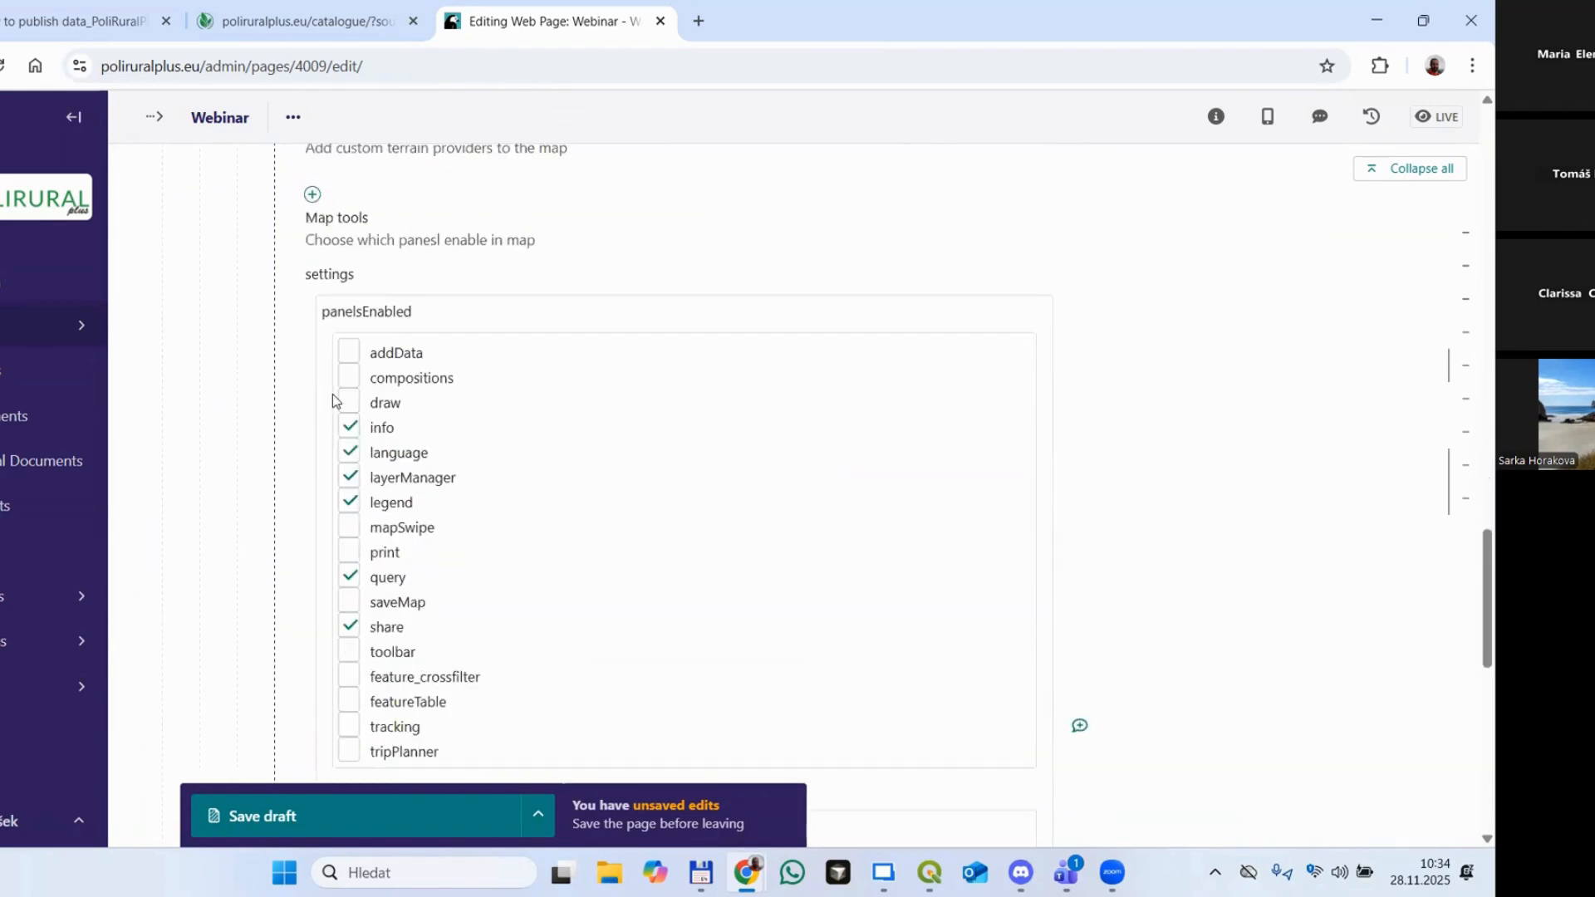
{"action": "left_click", "coordinate": [352, 378]}
{"action": "left_click", "coordinate": [350, 353]}
Step: Publish the revised Webinar page and view it live
{"action": "left_click", "coordinate": [538, 818]}
{"action": "left_click", "coordinate": [349, 728]}
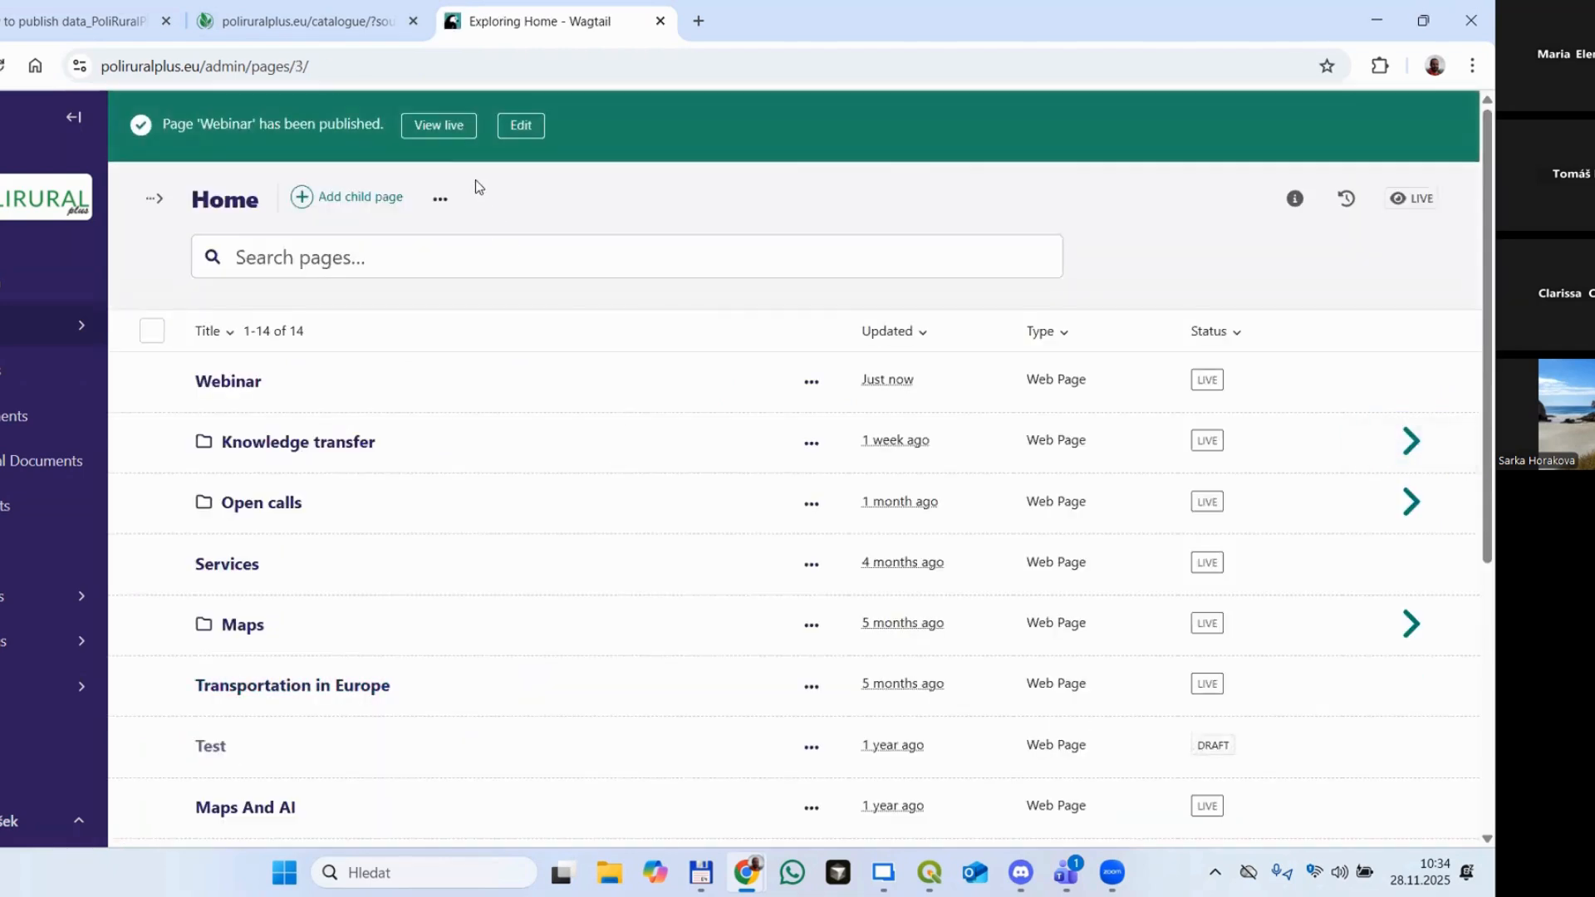
{"action": "right_click", "coordinate": [436, 150]}
{"action": "left_click", "coordinate": [420, 129]}
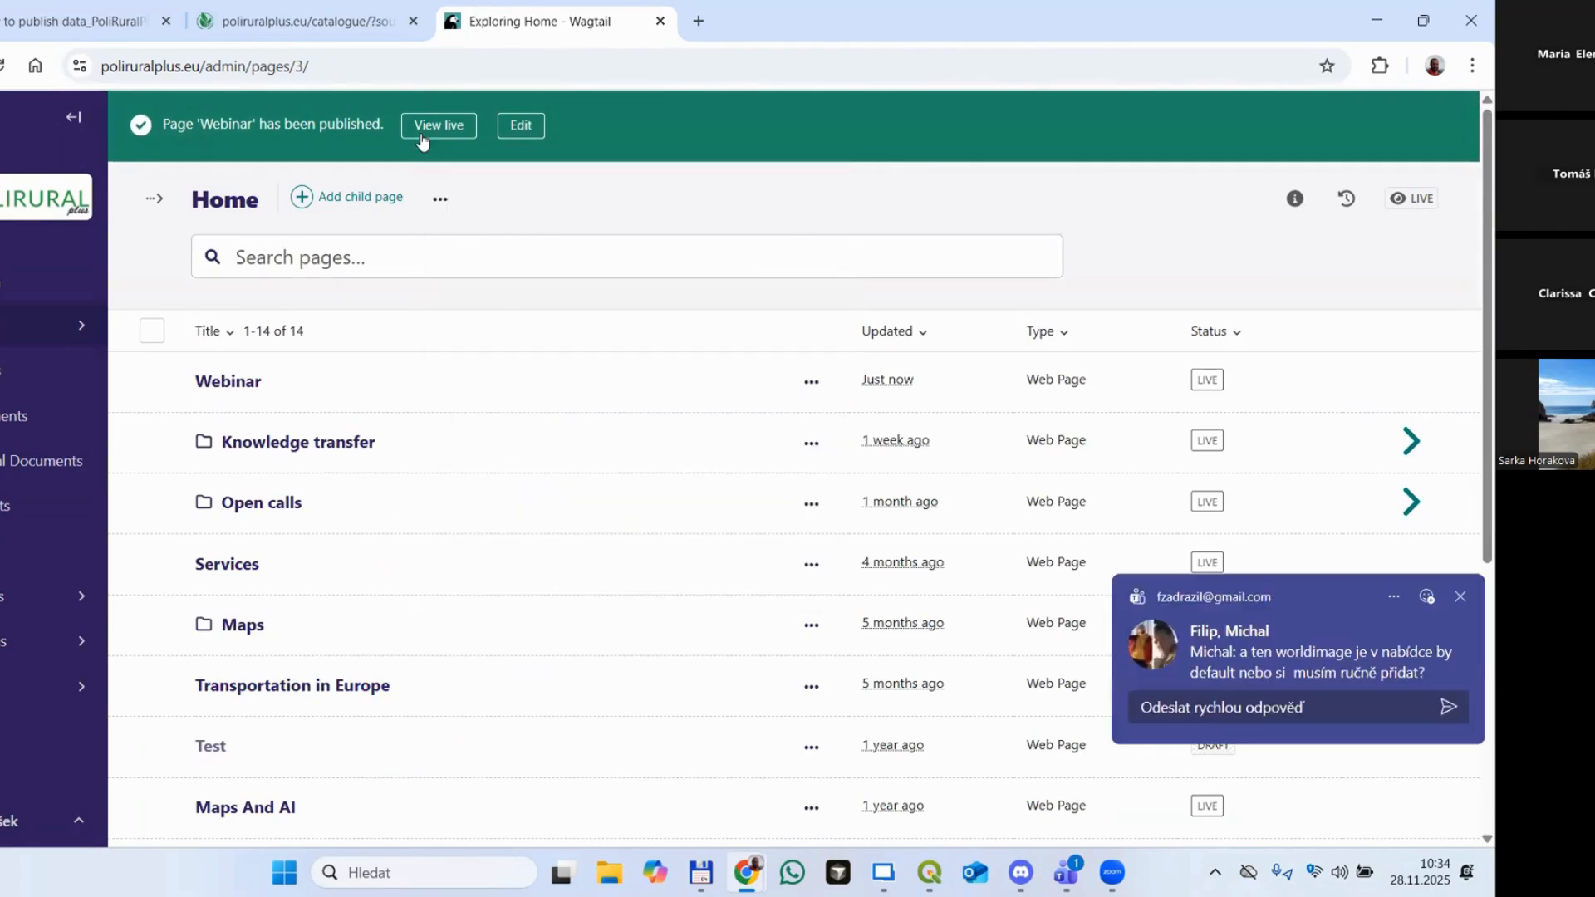
{"action": "left_click", "coordinate": [419, 129]}
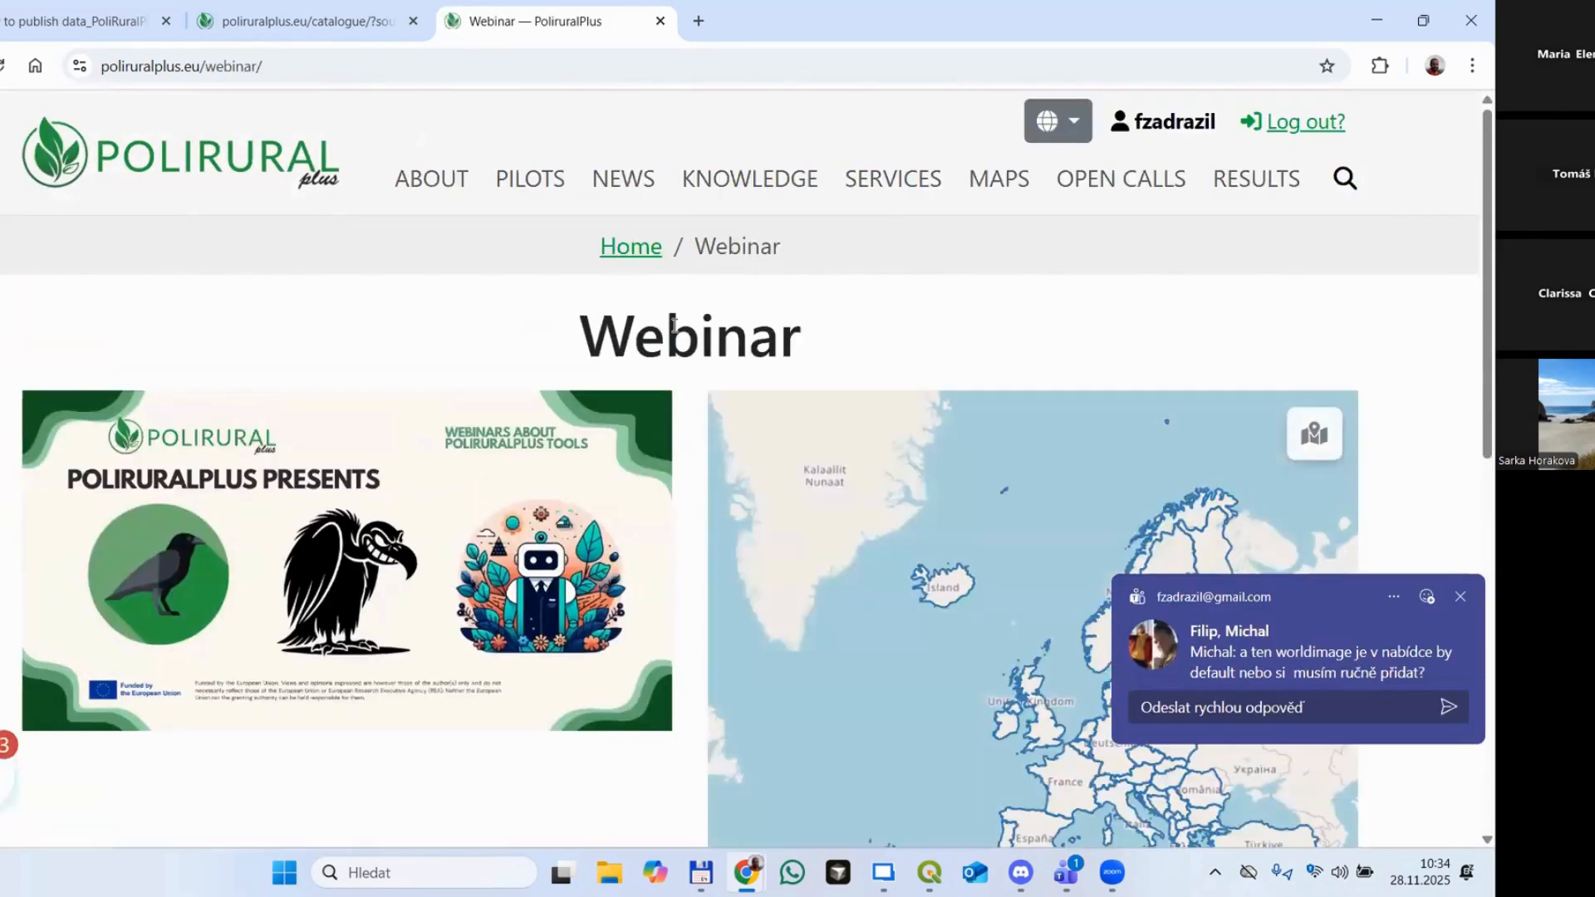
Step: Examine the live page's image and map columns, centring the map on Europe and querying a location in it
{"action": "scroll", "coordinate": [573, 515], "scroll_direction": "down", "scroll_amount": 2}
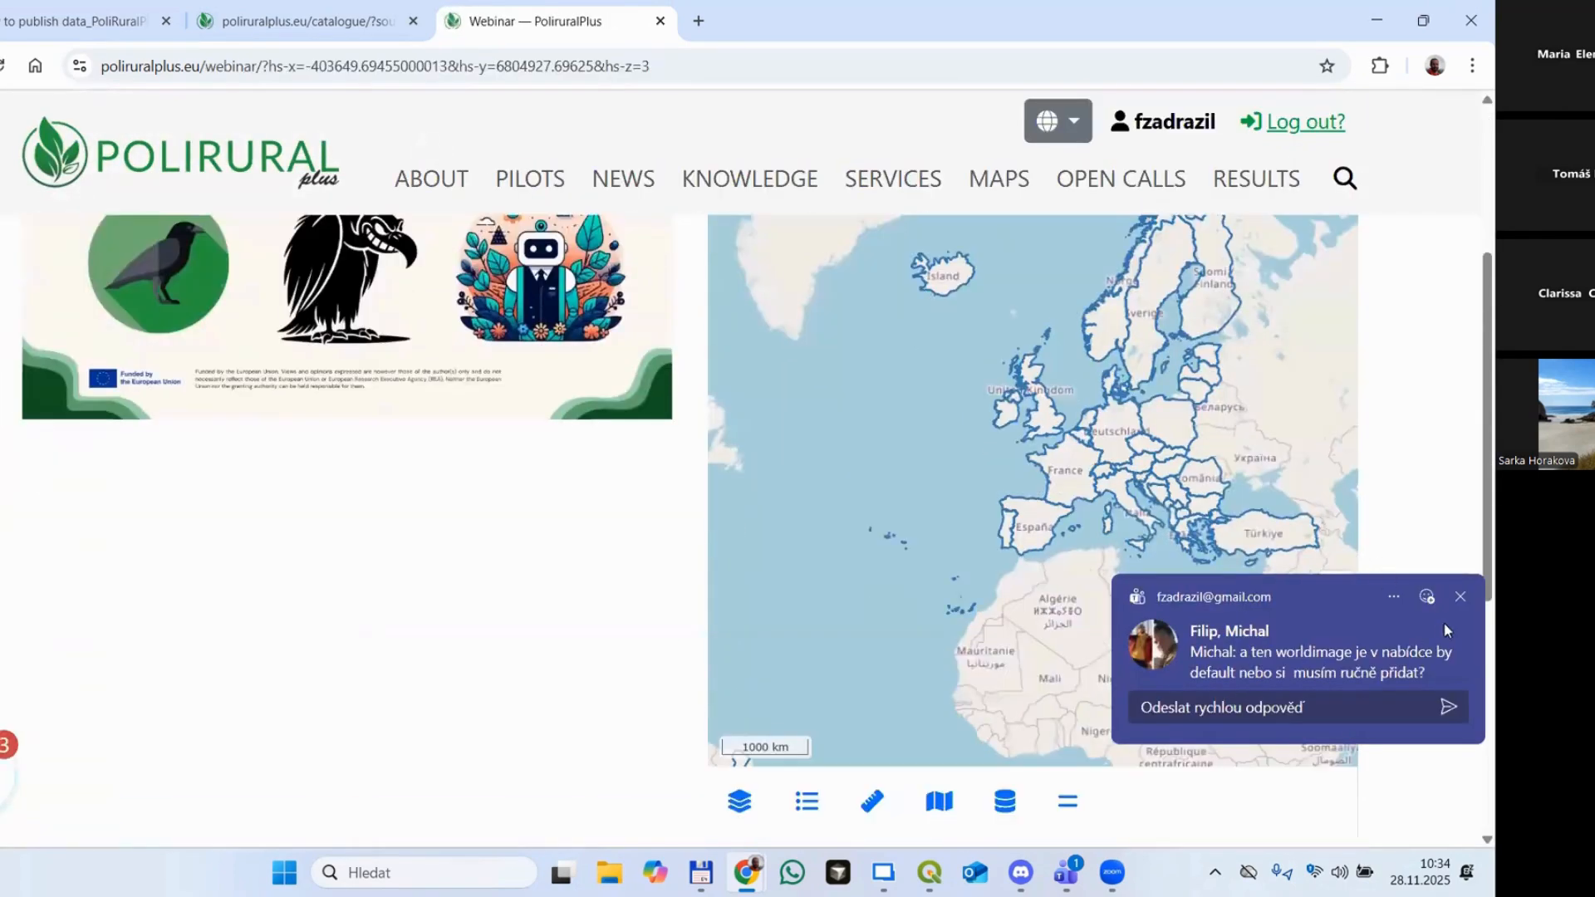
{"action": "left_click", "coordinate": [1461, 597]}
{"action": "scroll", "coordinate": [1460, 646], "scroll_direction": "up", "scroll_amount": 4}
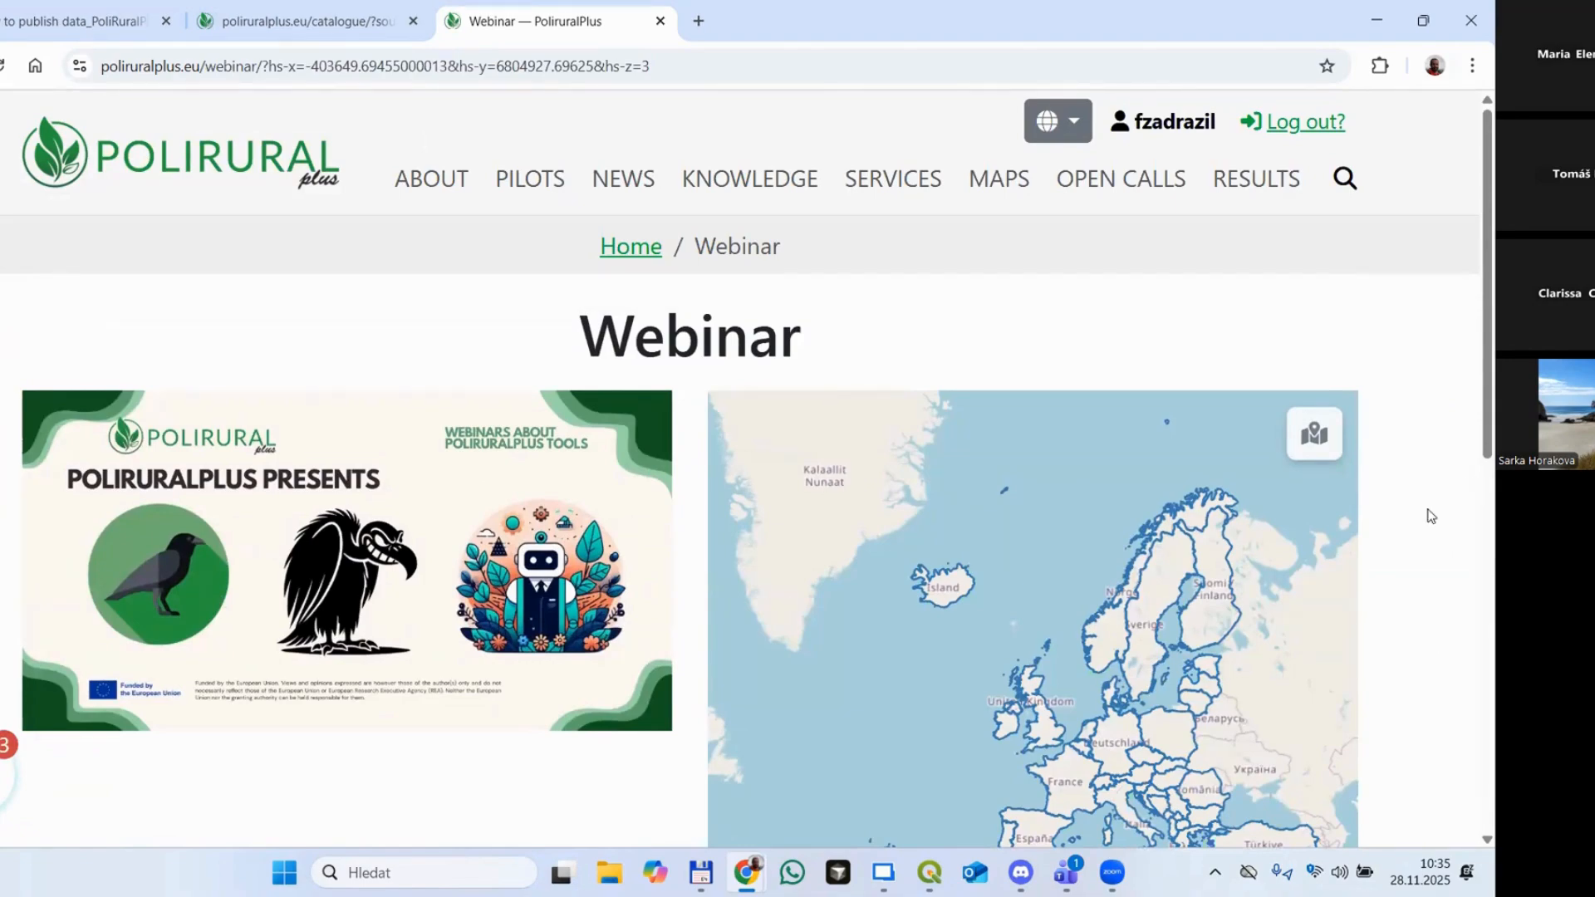
{"action": "scroll", "coordinate": [1409, 701], "scroll_direction": "down", "scroll_amount": 3}
{"action": "scroll", "coordinate": [885, 394], "scroll_direction": "up", "scroll_amount": 3}
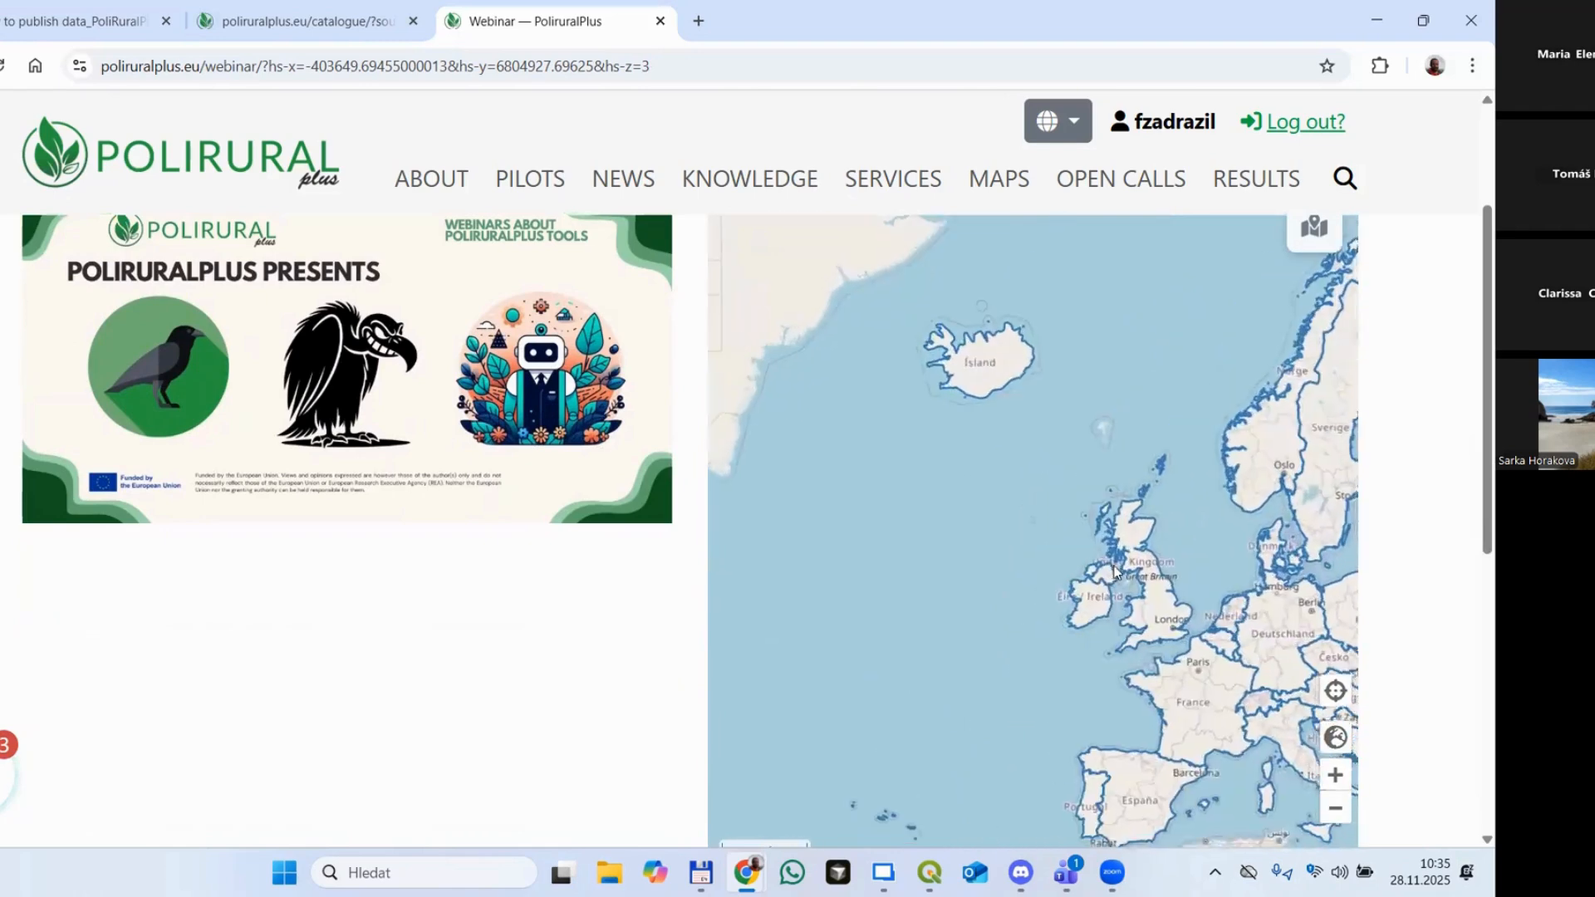
{"action": "left_click_drag", "start_coordinate": [1163, 628], "coordinate": [973, 473]}
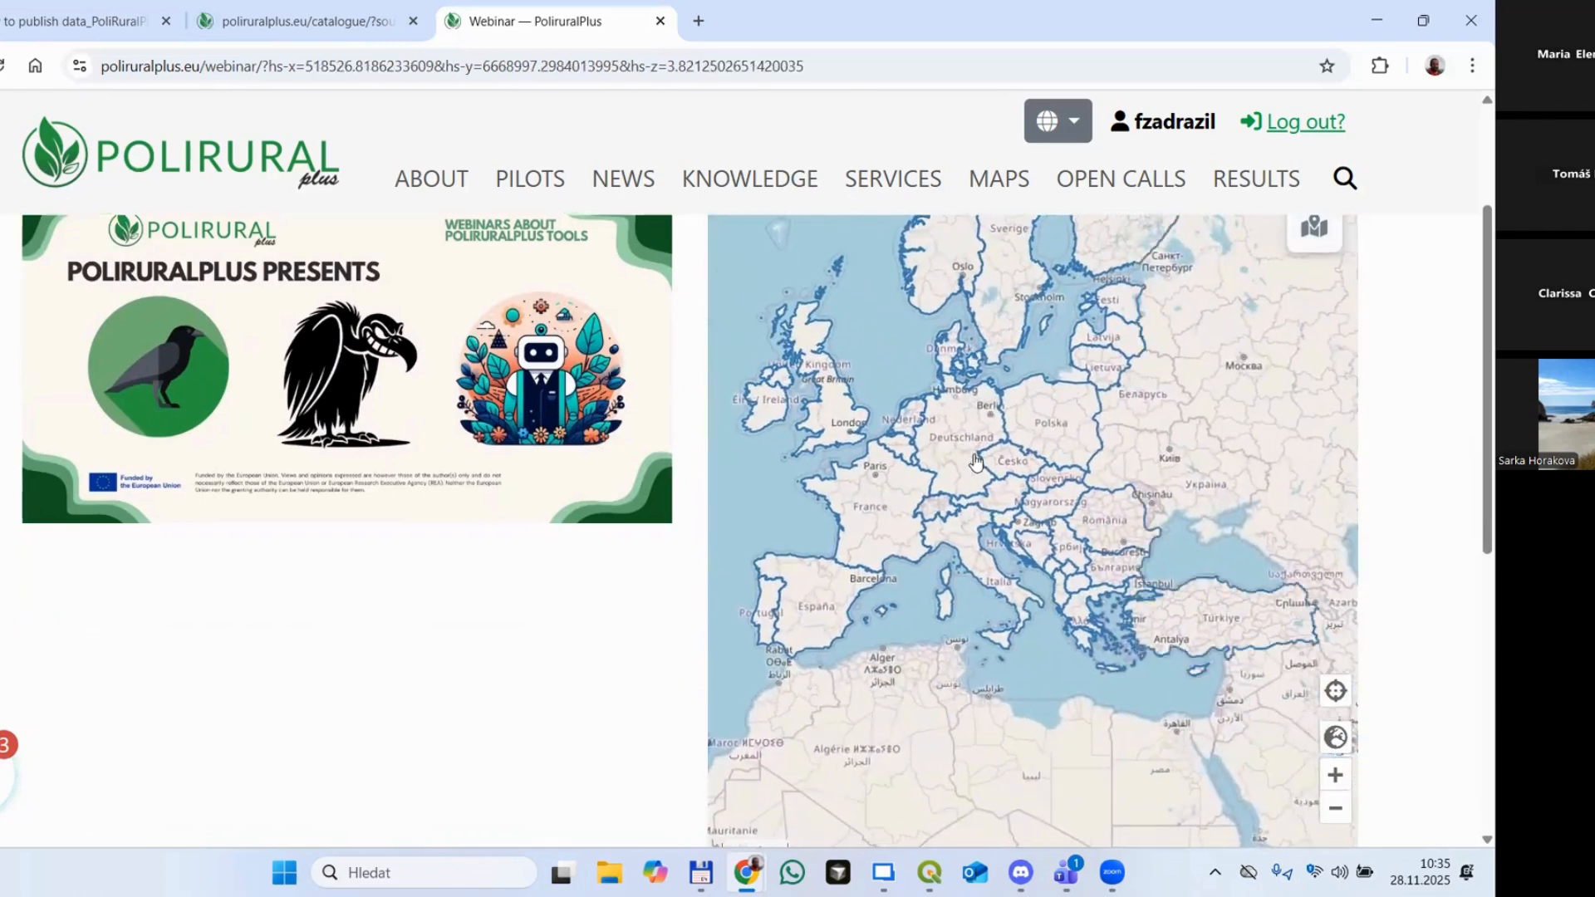
{"action": "left_click", "coordinate": [974, 455]}
{"action": "scroll", "coordinate": [1347, 565], "scroll_direction": "up", "scroll_amount": 3}
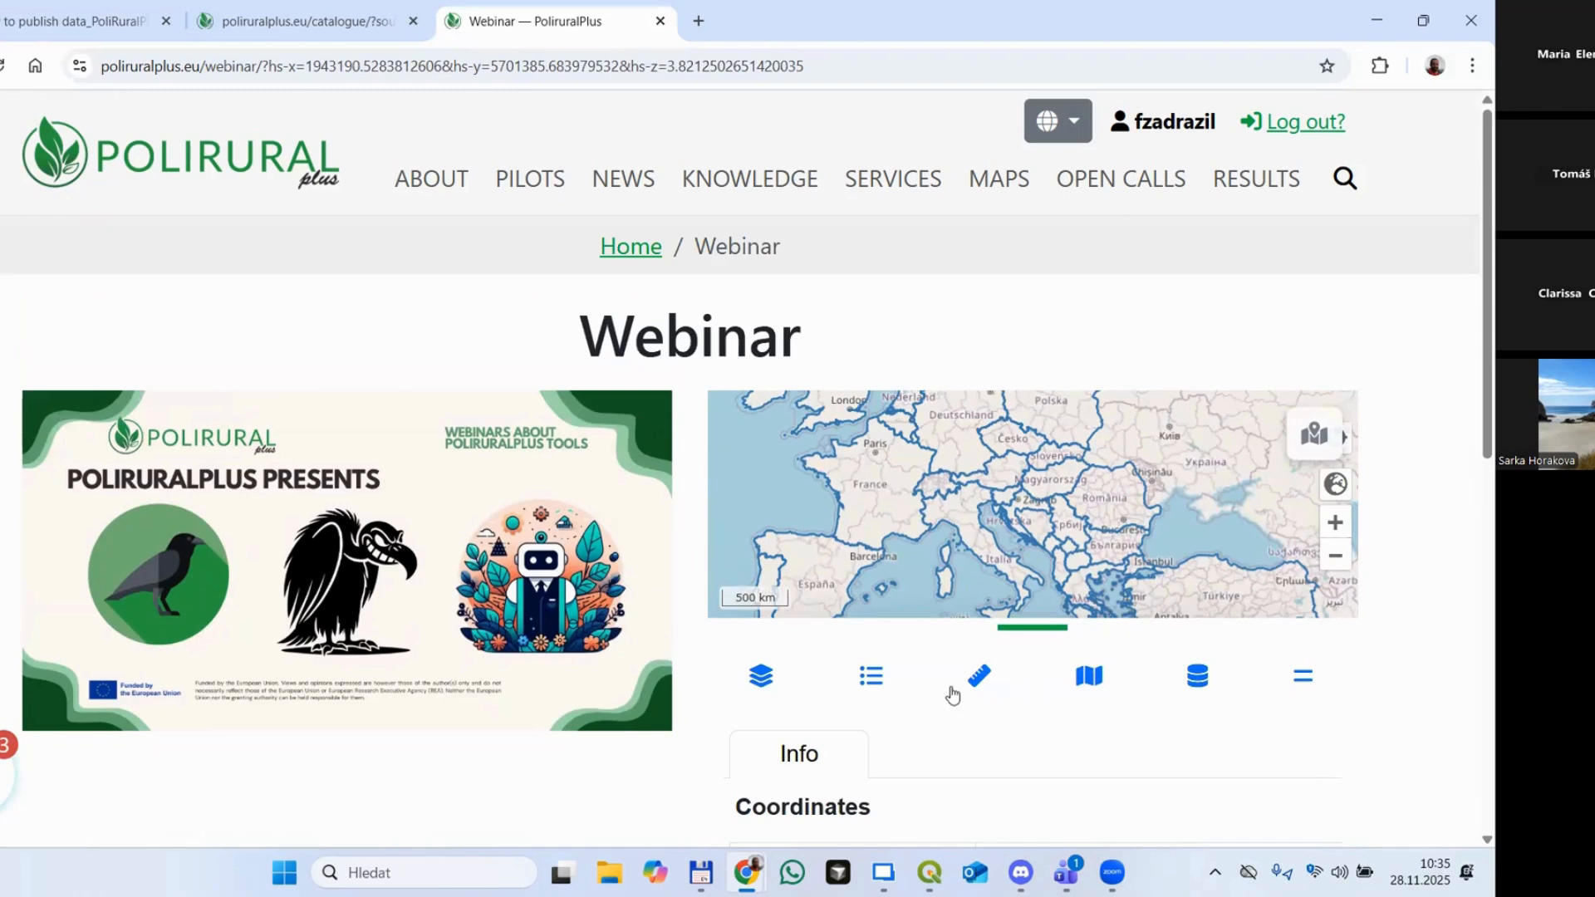
{"action": "left_click", "coordinate": [773, 691]}
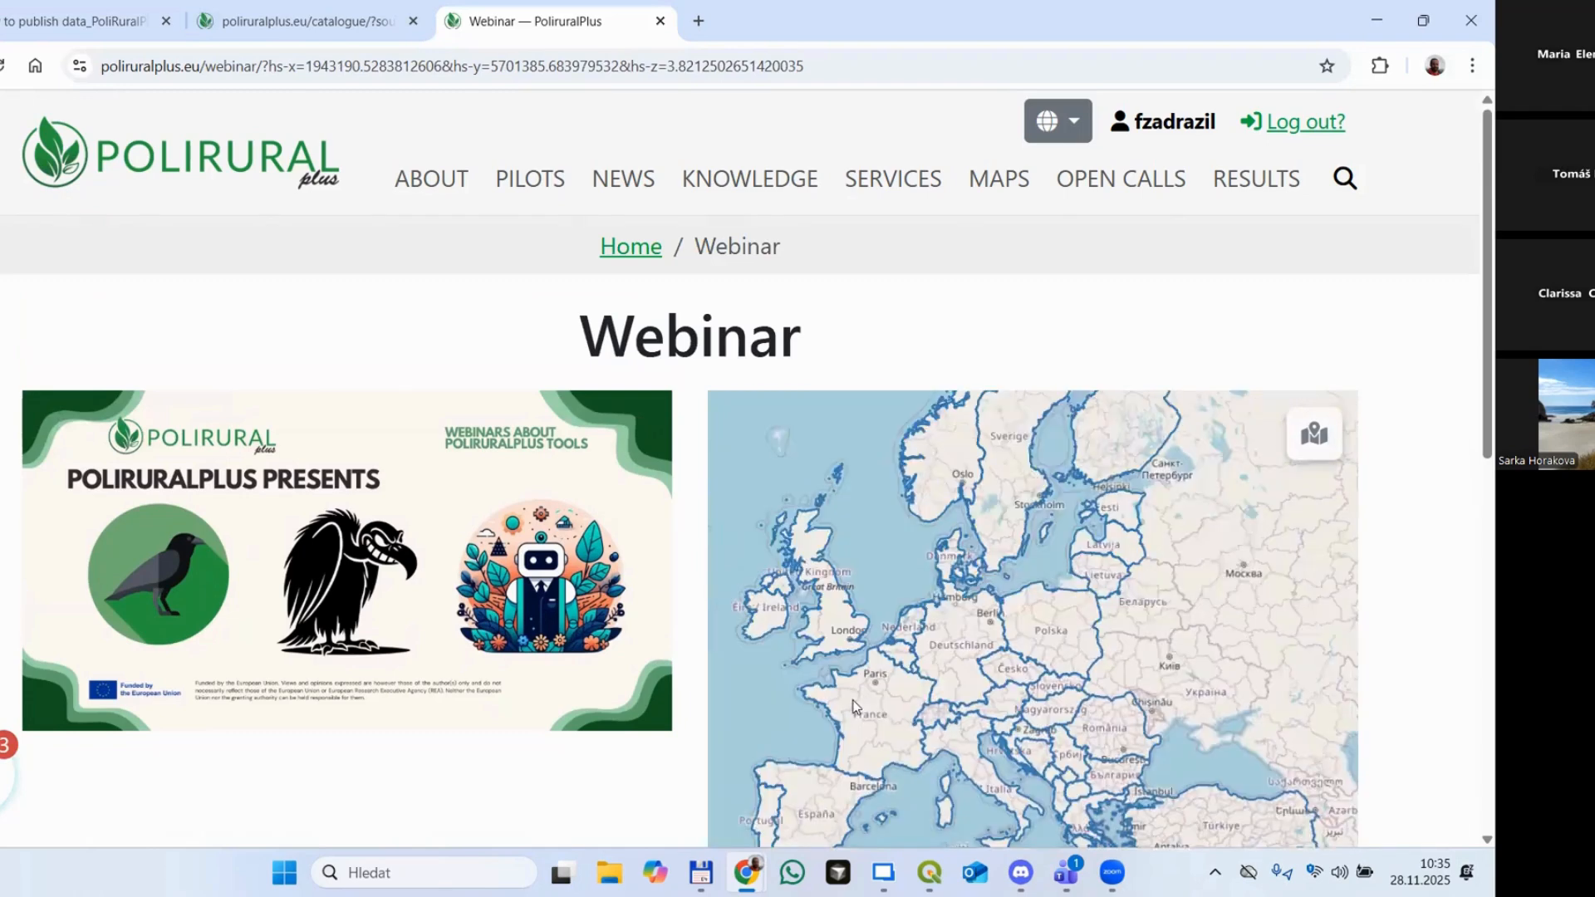
{"action": "scroll", "coordinate": [1424, 544], "scroll_direction": "down", "scroll_amount": 2}
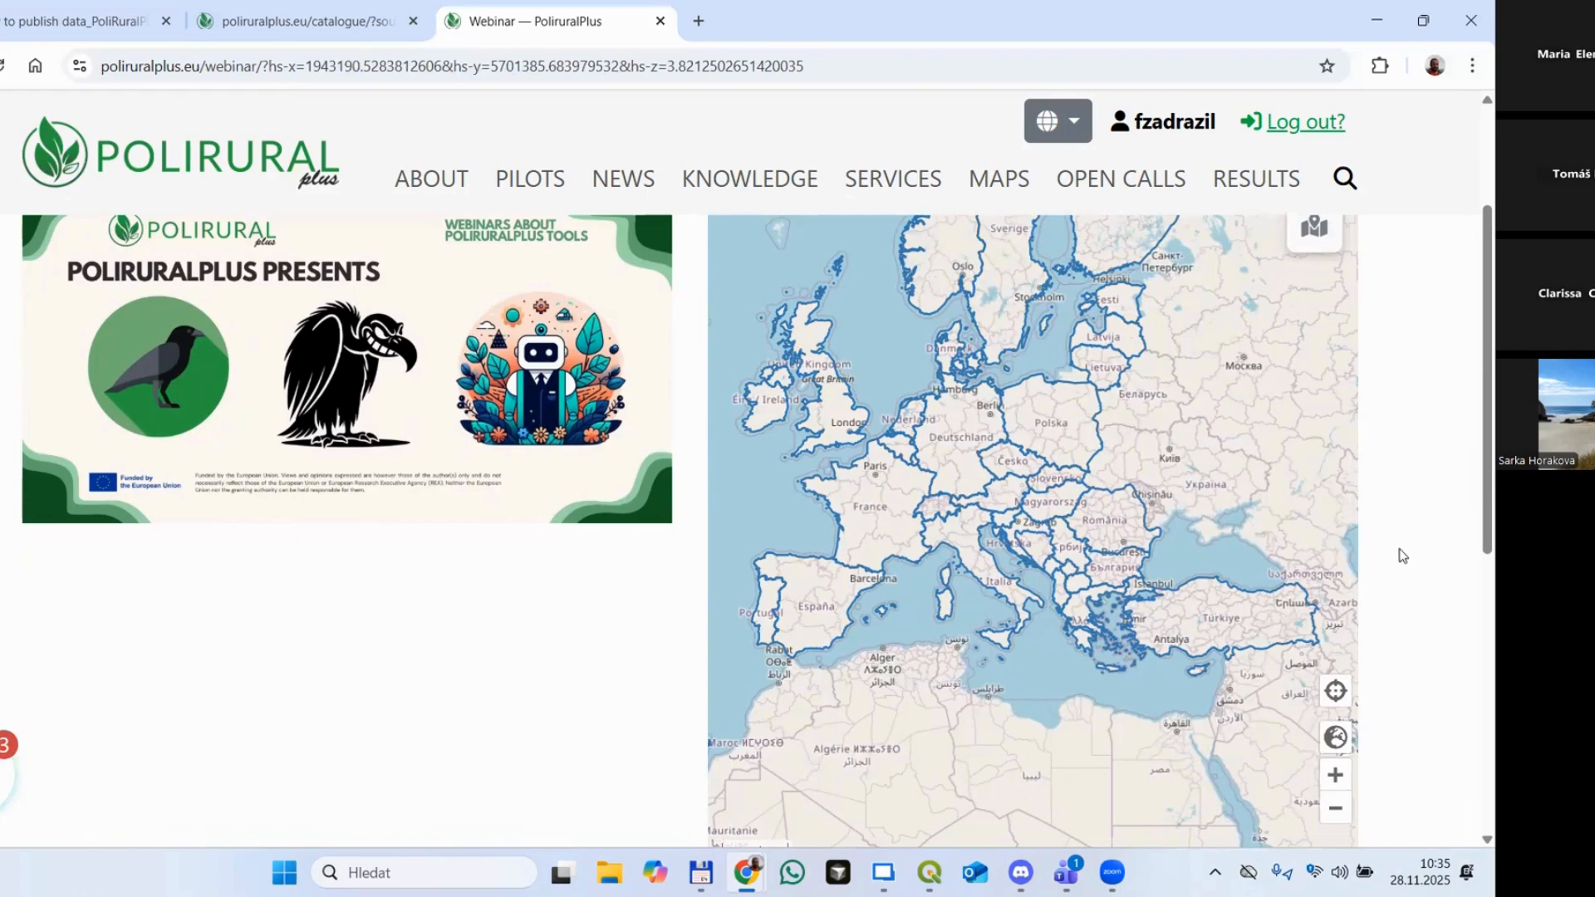
{"action": "scroll", "coordinate": [1402, 556], "scroll_direction": "up", "scroll_amount": 1}
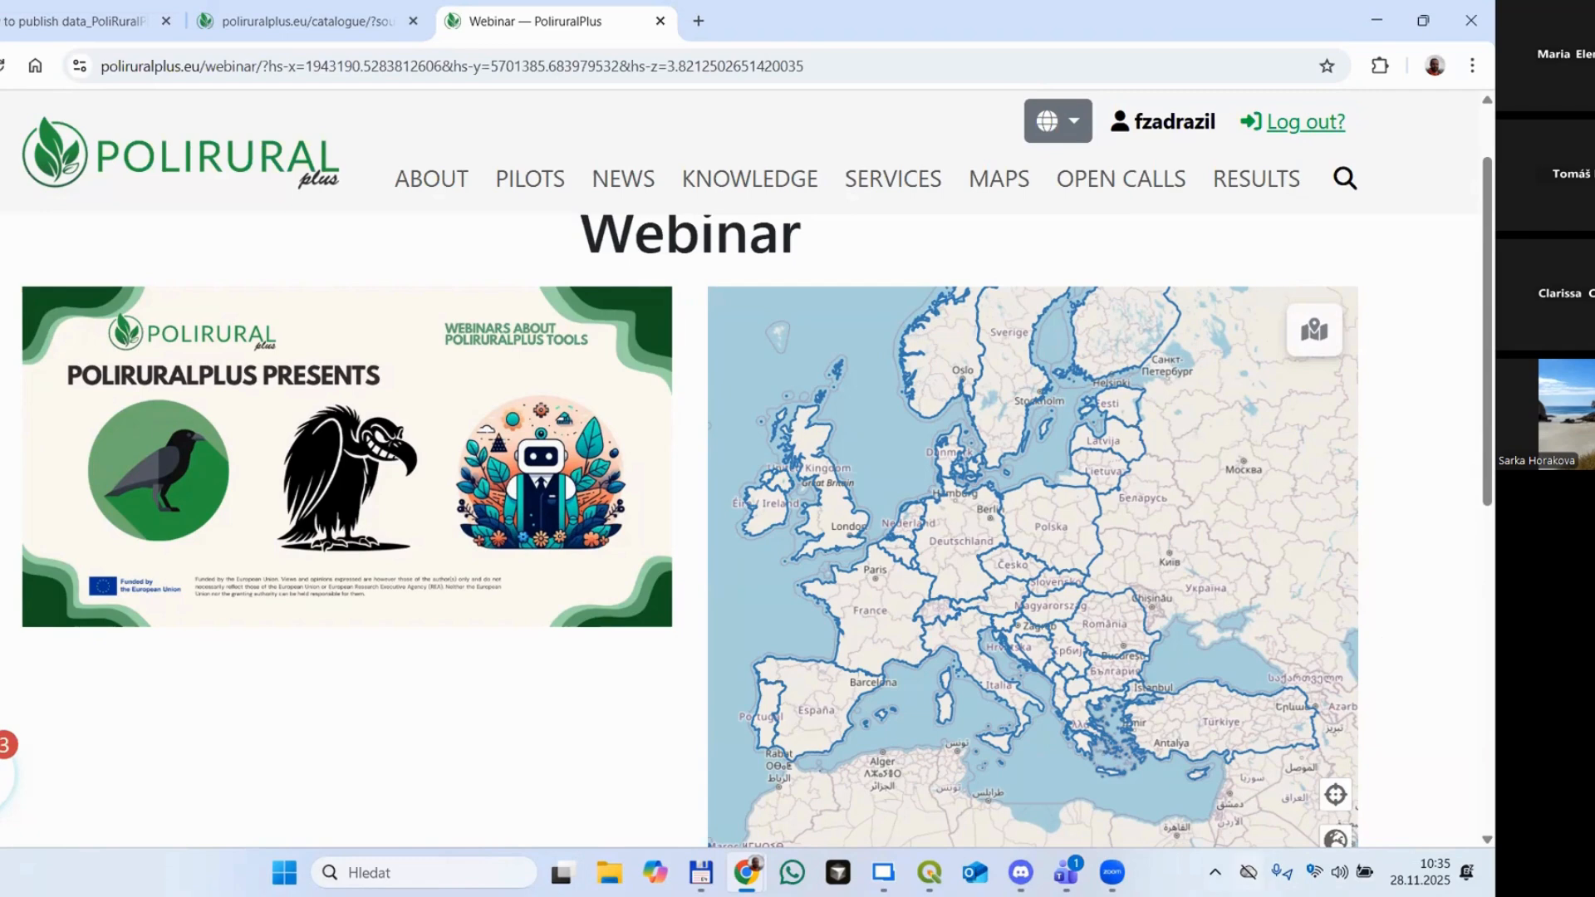
Step: Switch to QGIS and look up the Layman plugin's details among the installed plugins
{"action": "mouse_move", "coordinate": [930, 872]}
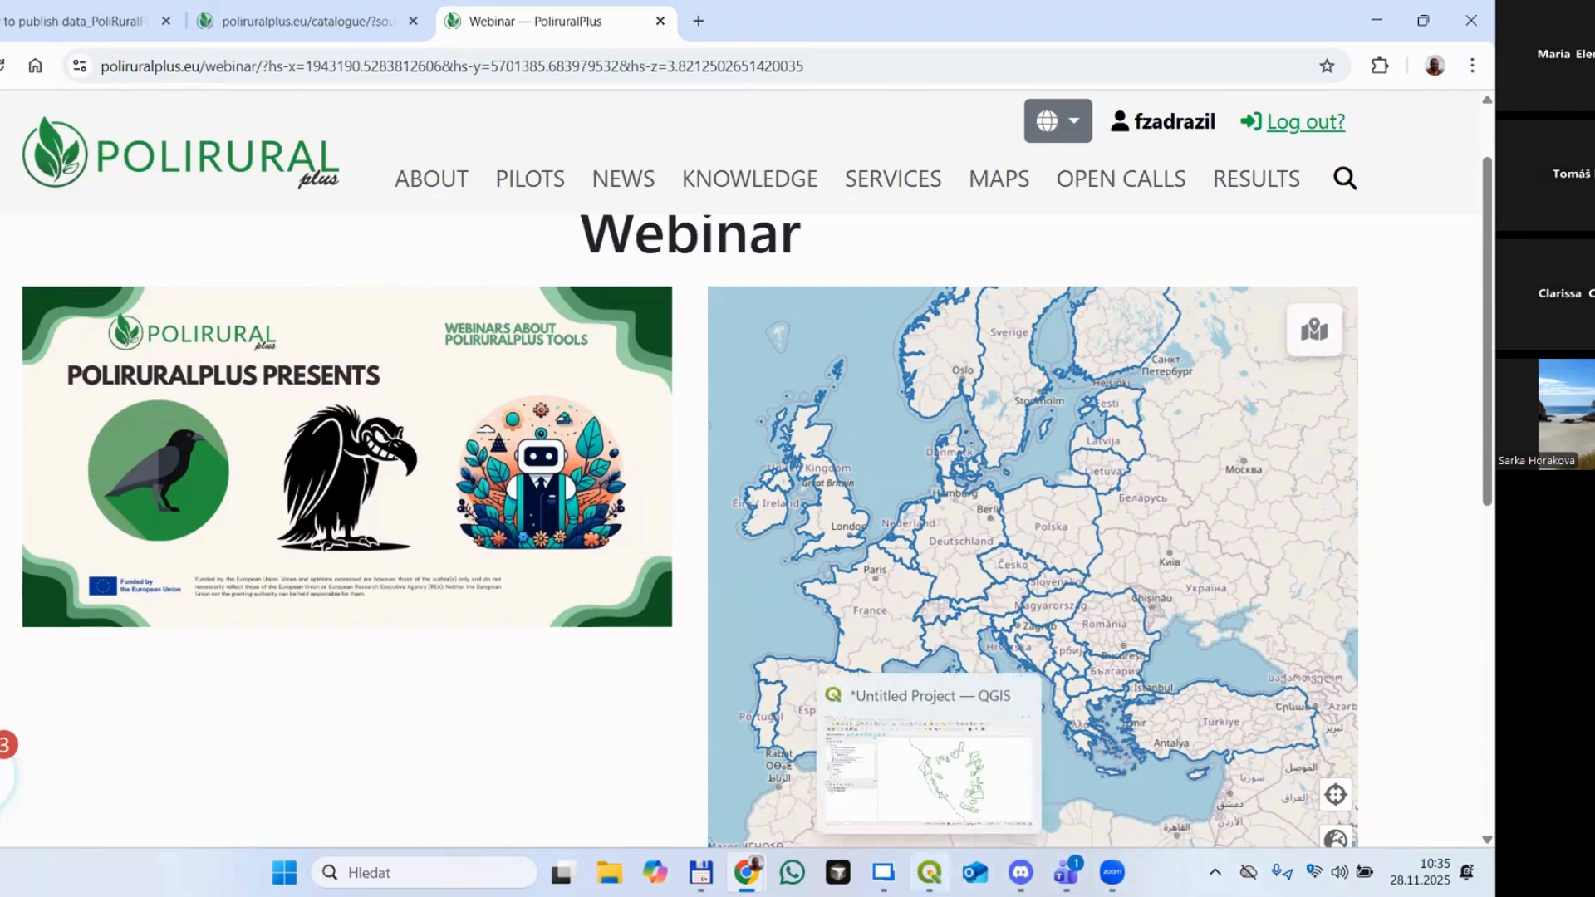
{"action": "left_click", "coordinate": [929, 872]}
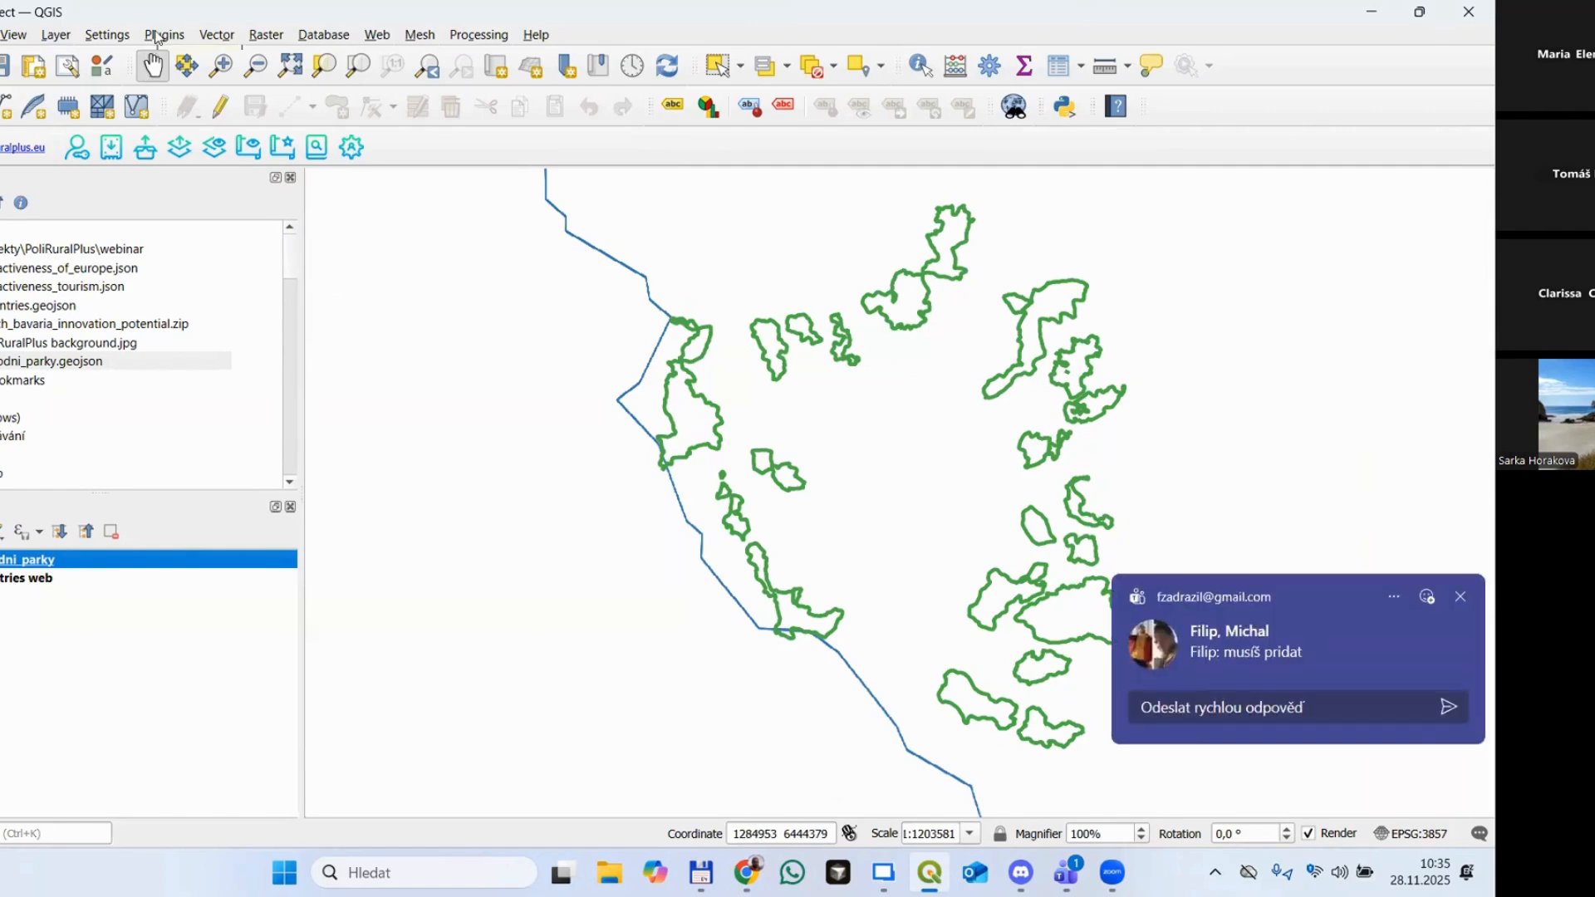
{"action": "left_click", "coordinate": [157, 37]}
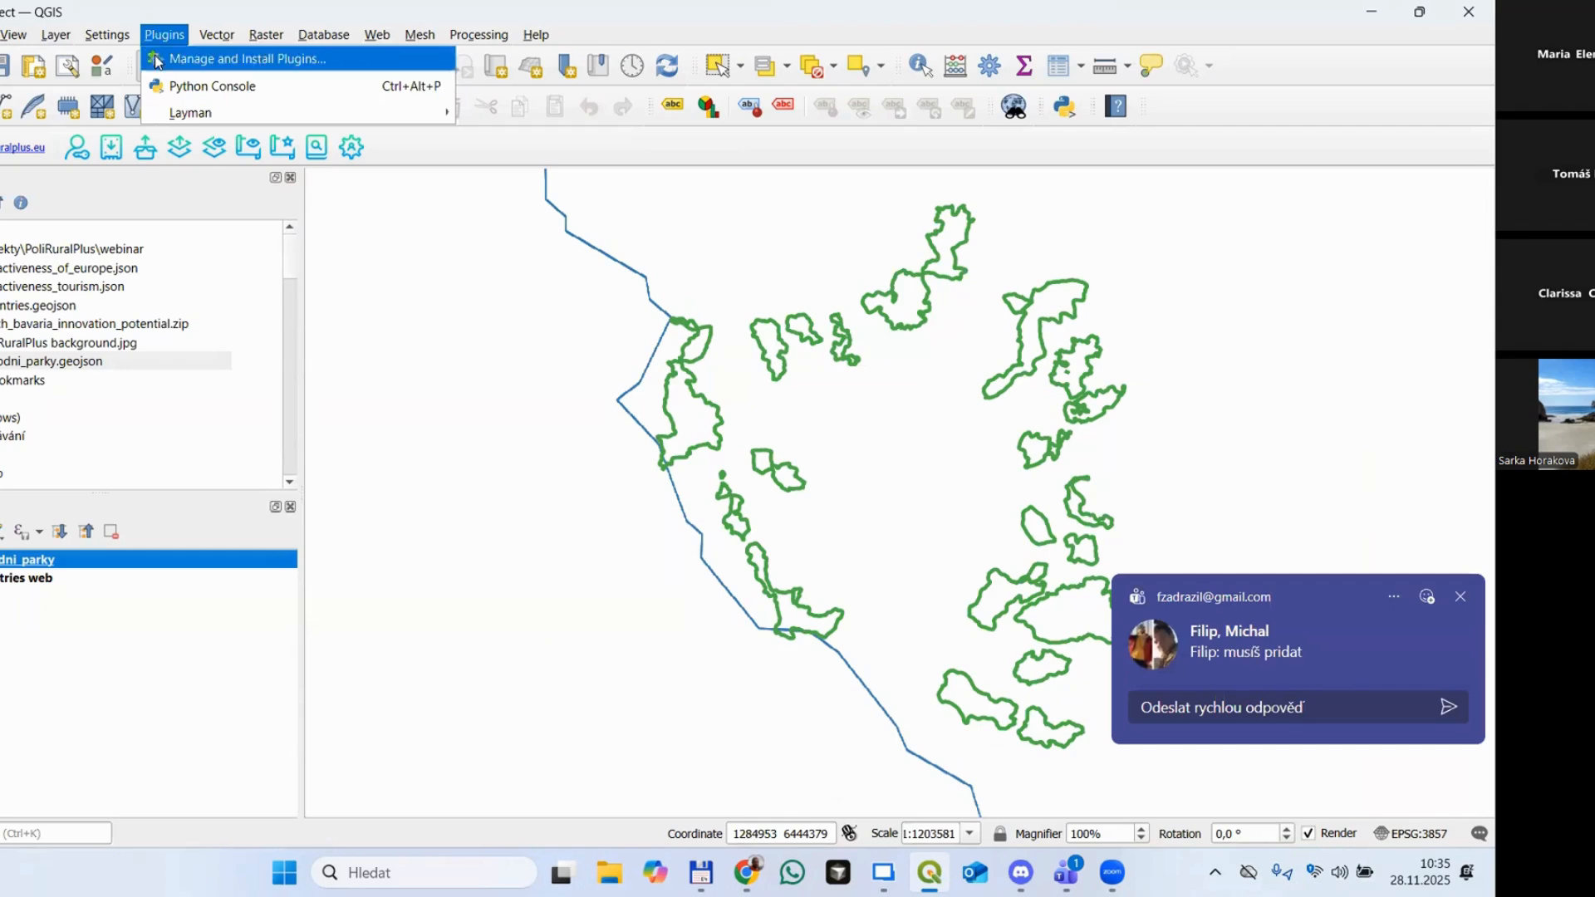
{"action": "left_click", "coordinate": [158, 37]}
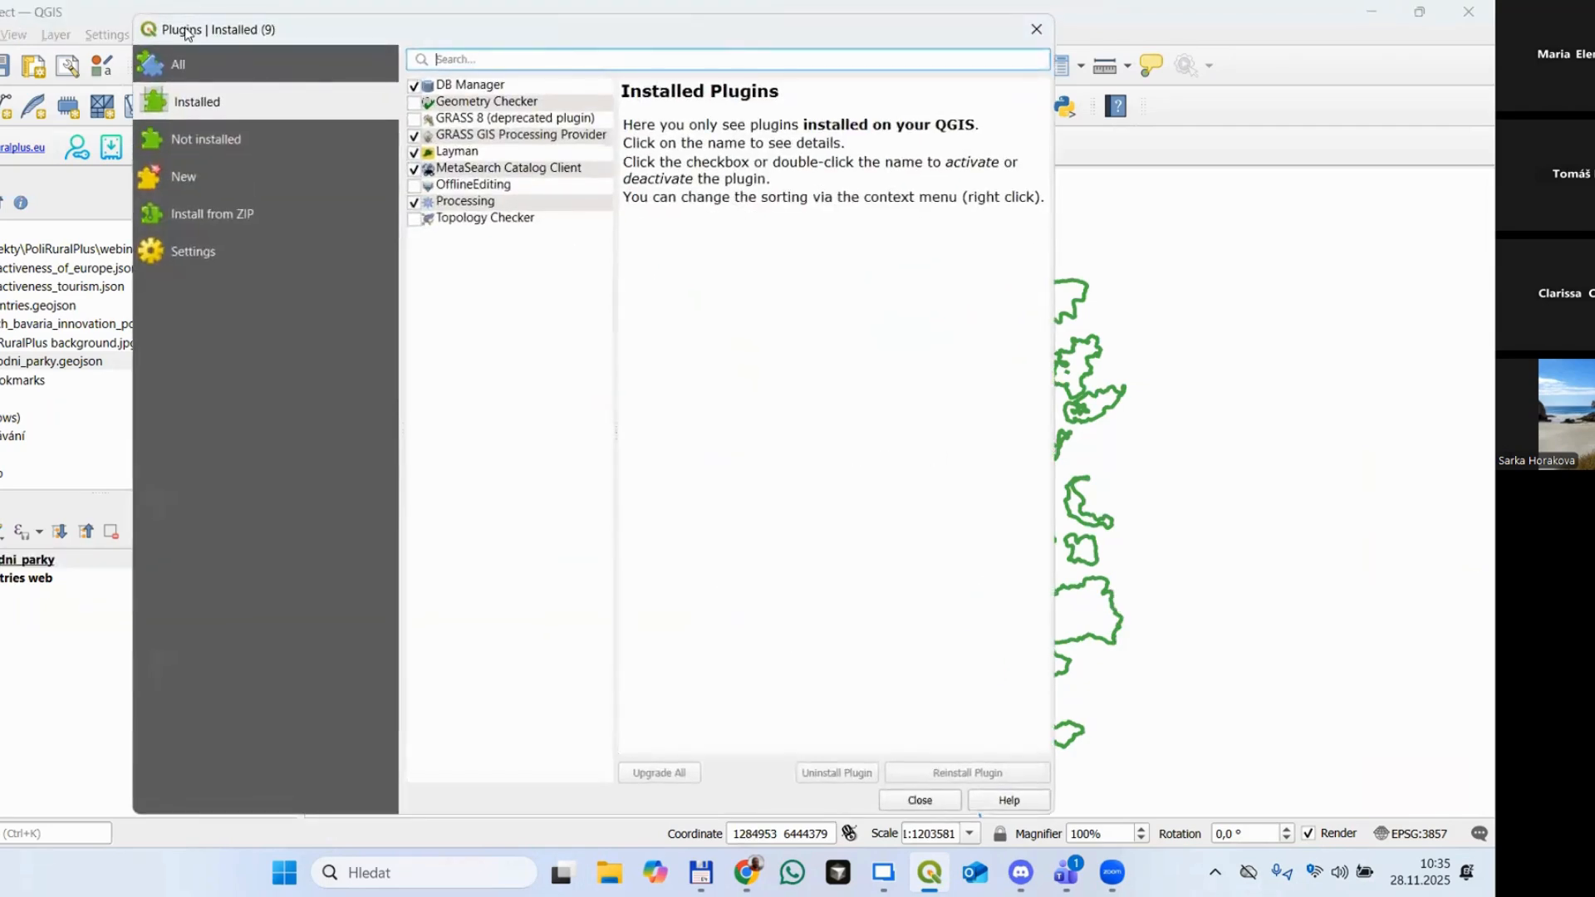
{"action": "left_click_drag", "start_coordinate": [187, 33], "coordinate": [359, 158]}
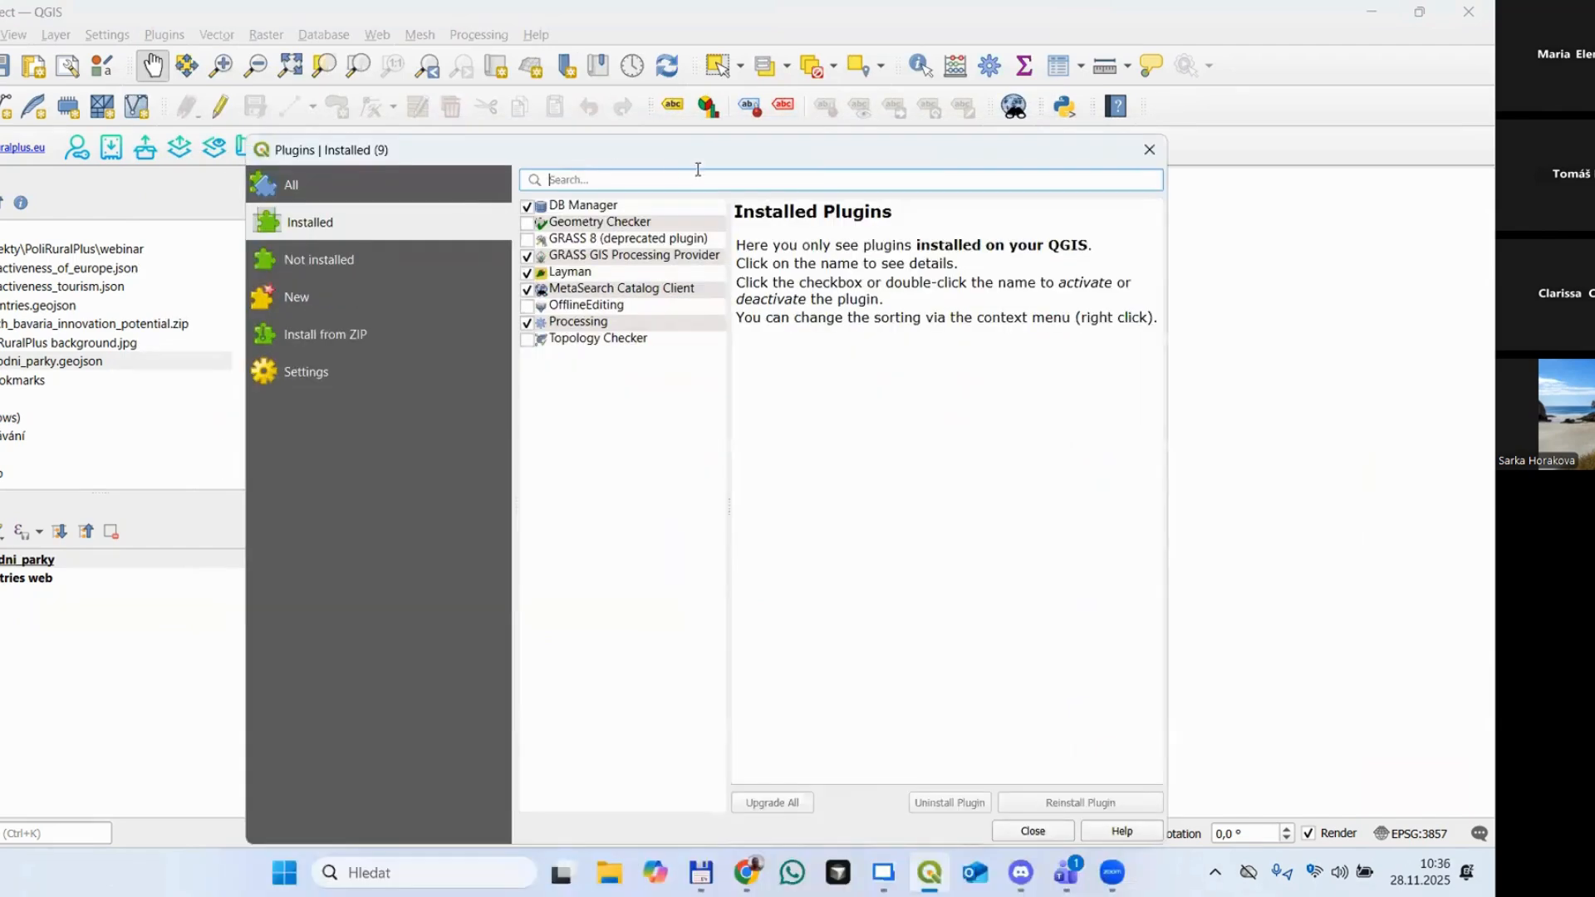
{"action": "type", "text": "Layman"}
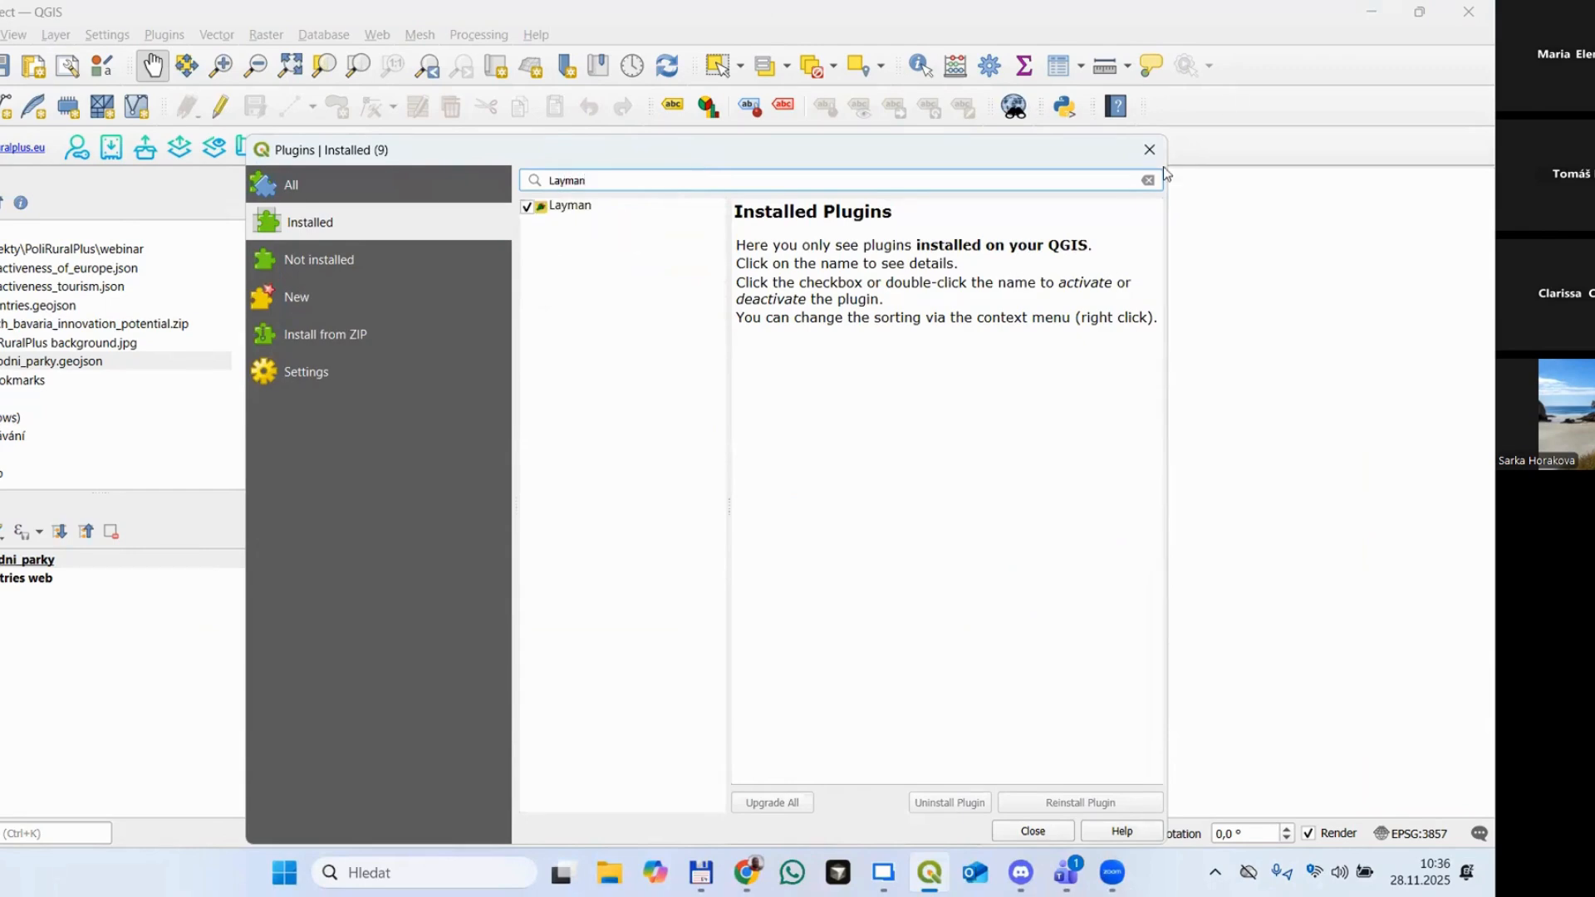
{"action": "left_click", "coordinate": [579, 224]}
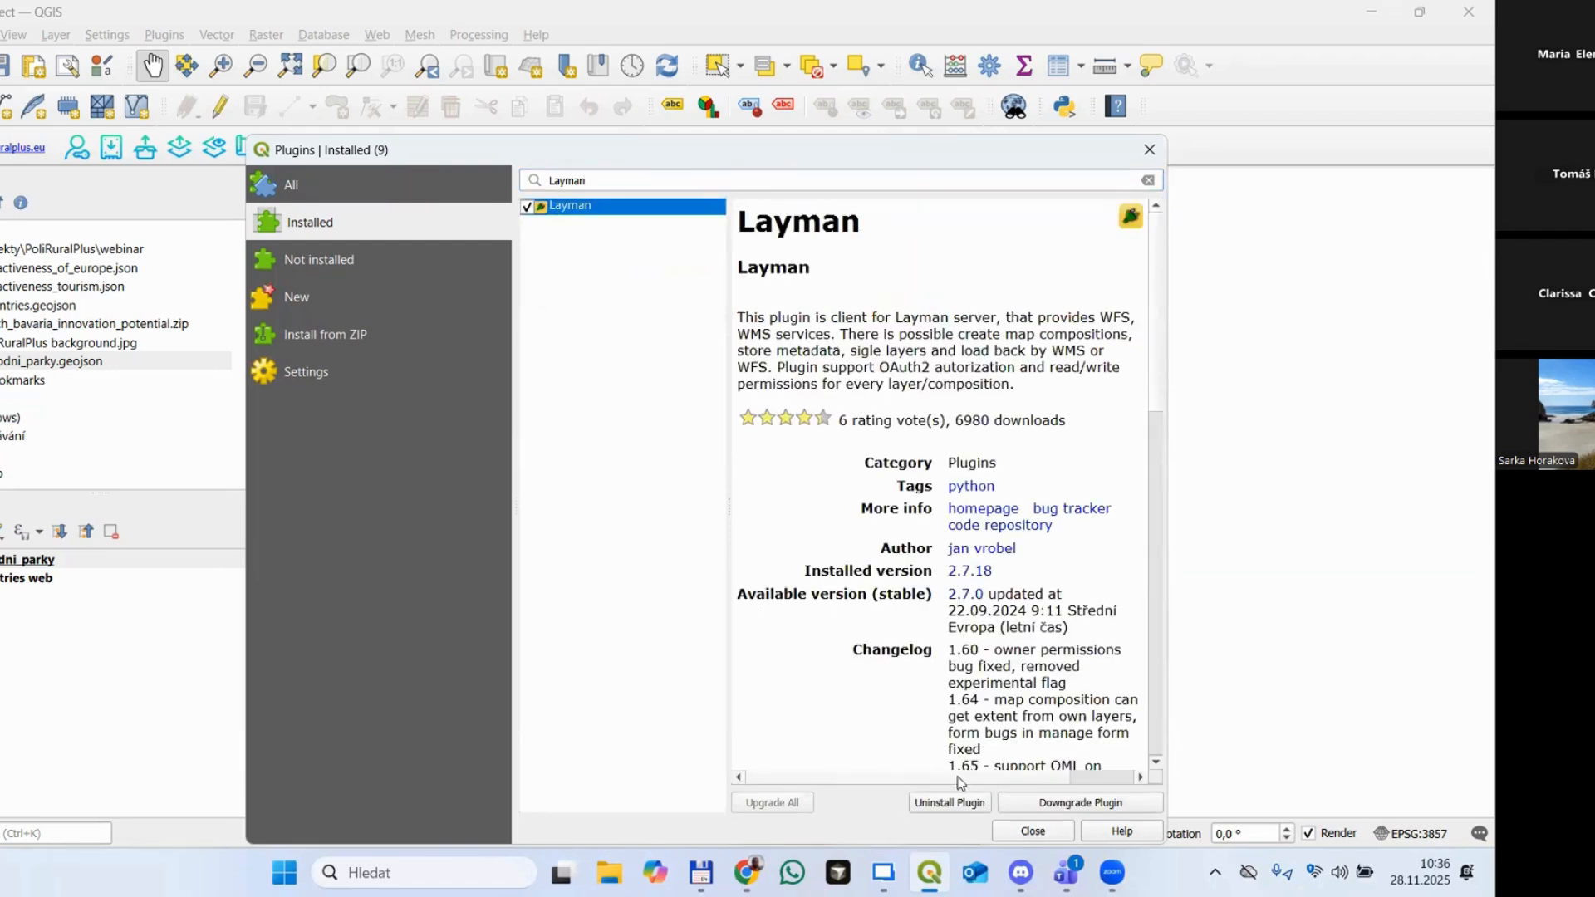
{"action": "left_click", "coordinate": [1150, 150]}
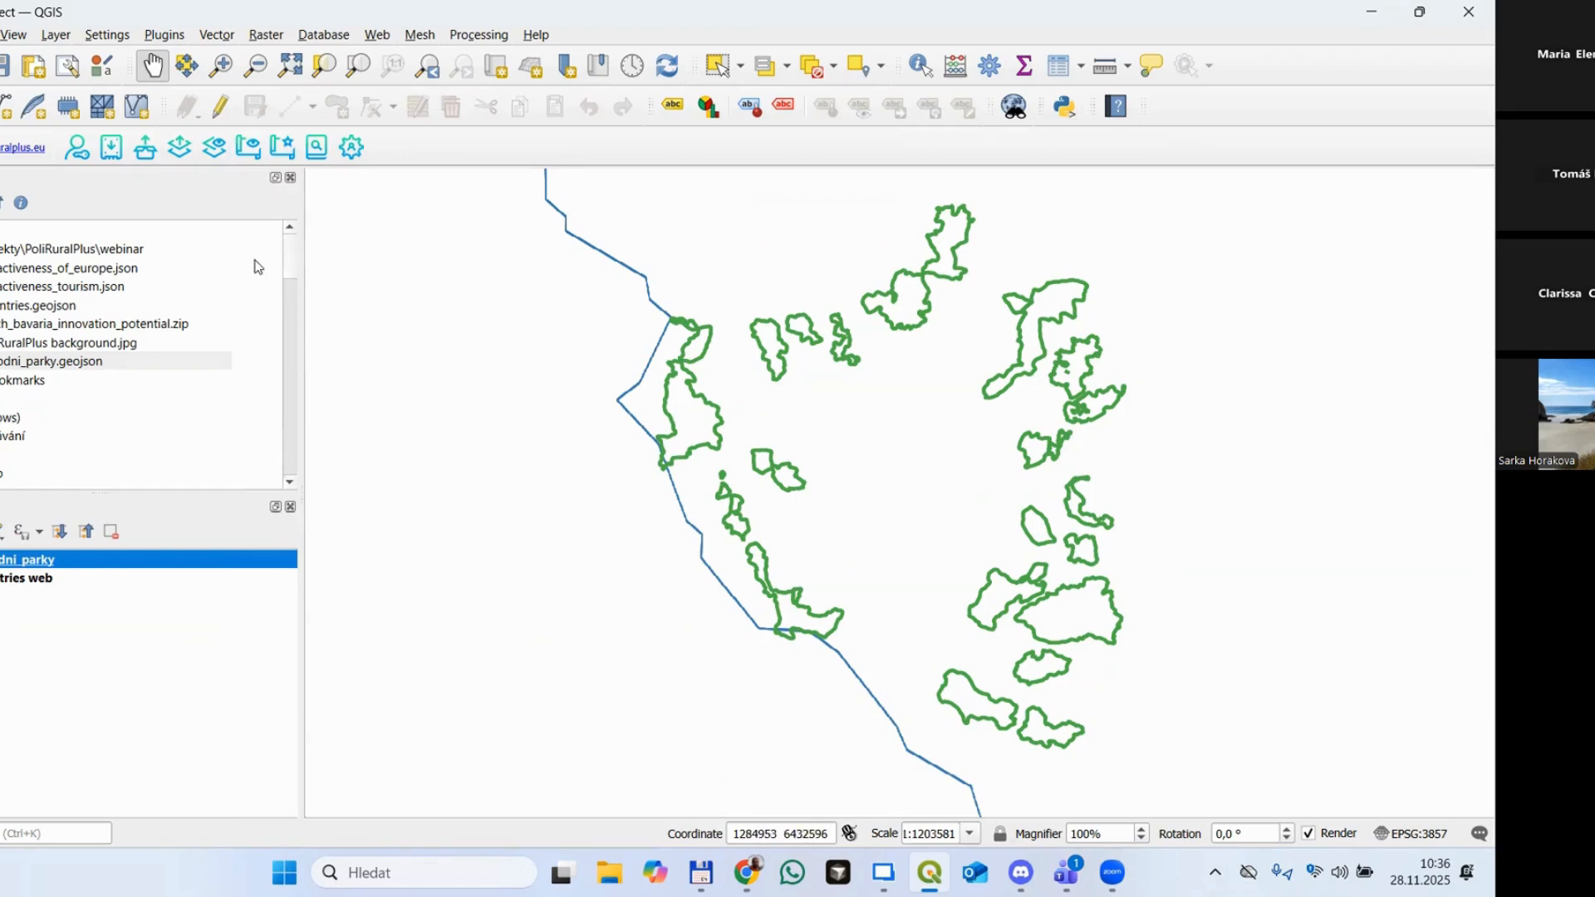
Step: View the Layman login status, visit the linked PoliRuralPlus website, and return to QGIS
{"action": "left_click", "coordinate": [77, 148]}
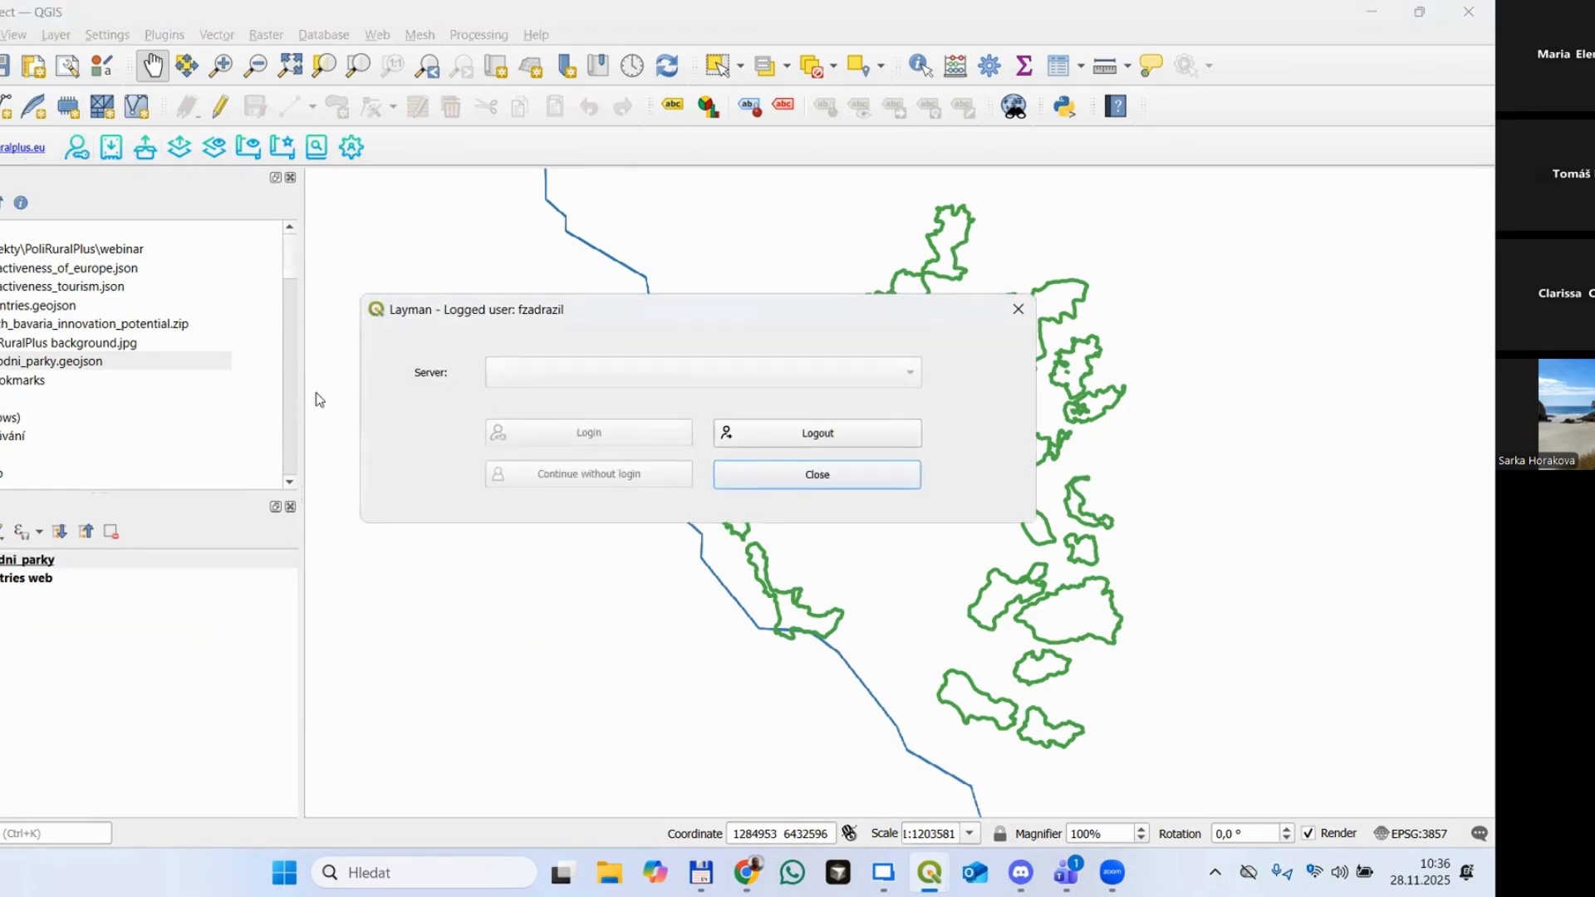
{"action": "left_click", "coordinate": [802, 485]}
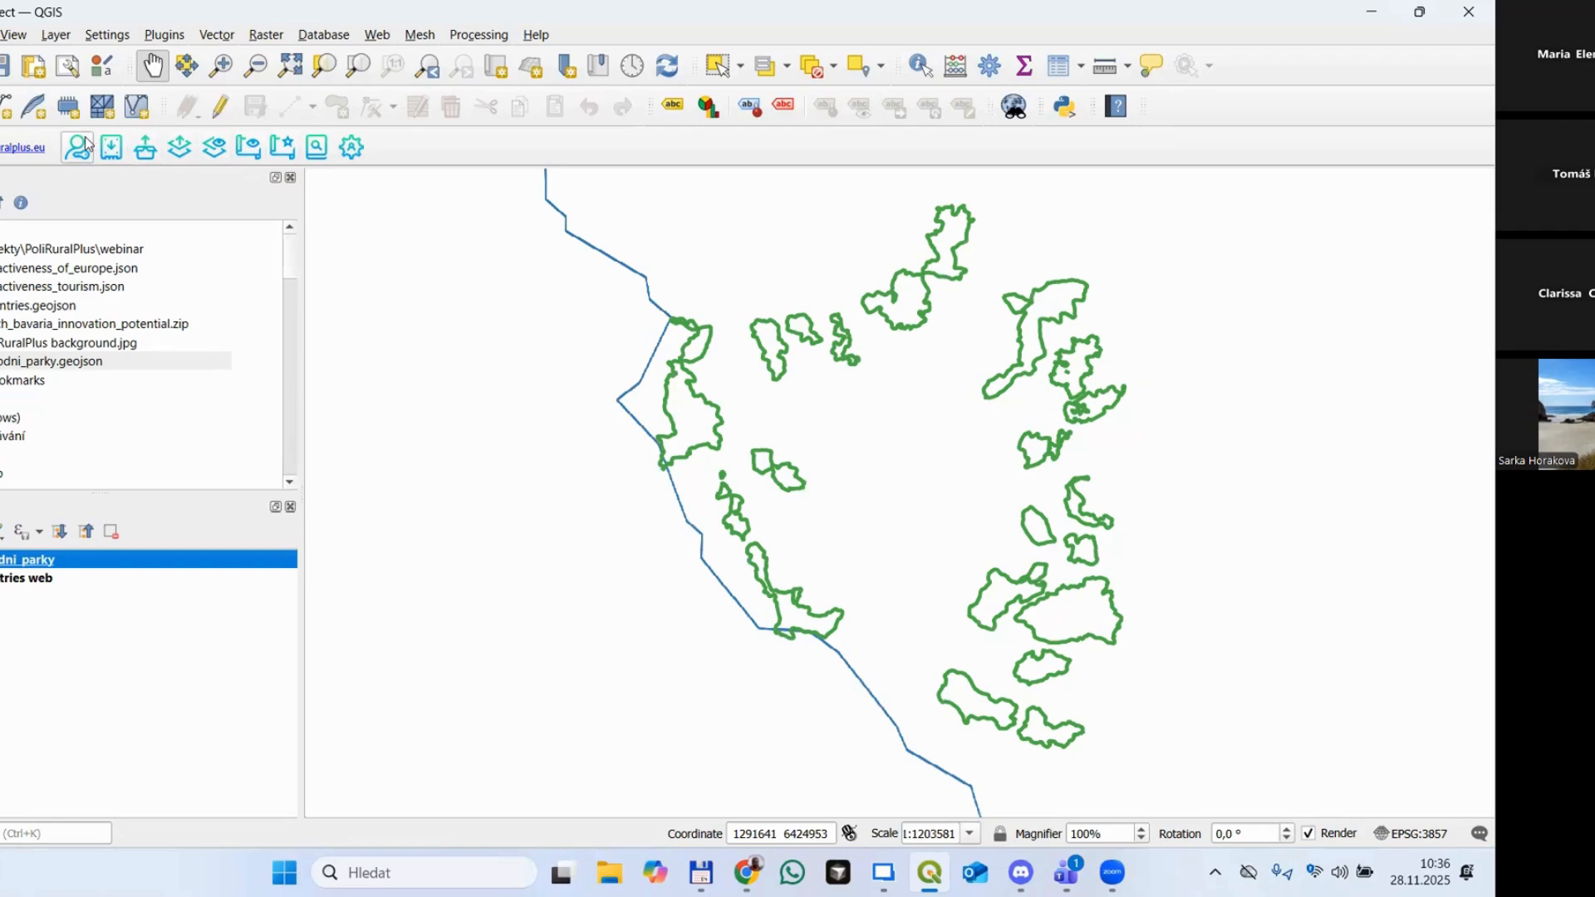
{"action": "left_click", "coordinate": [18, 150]}
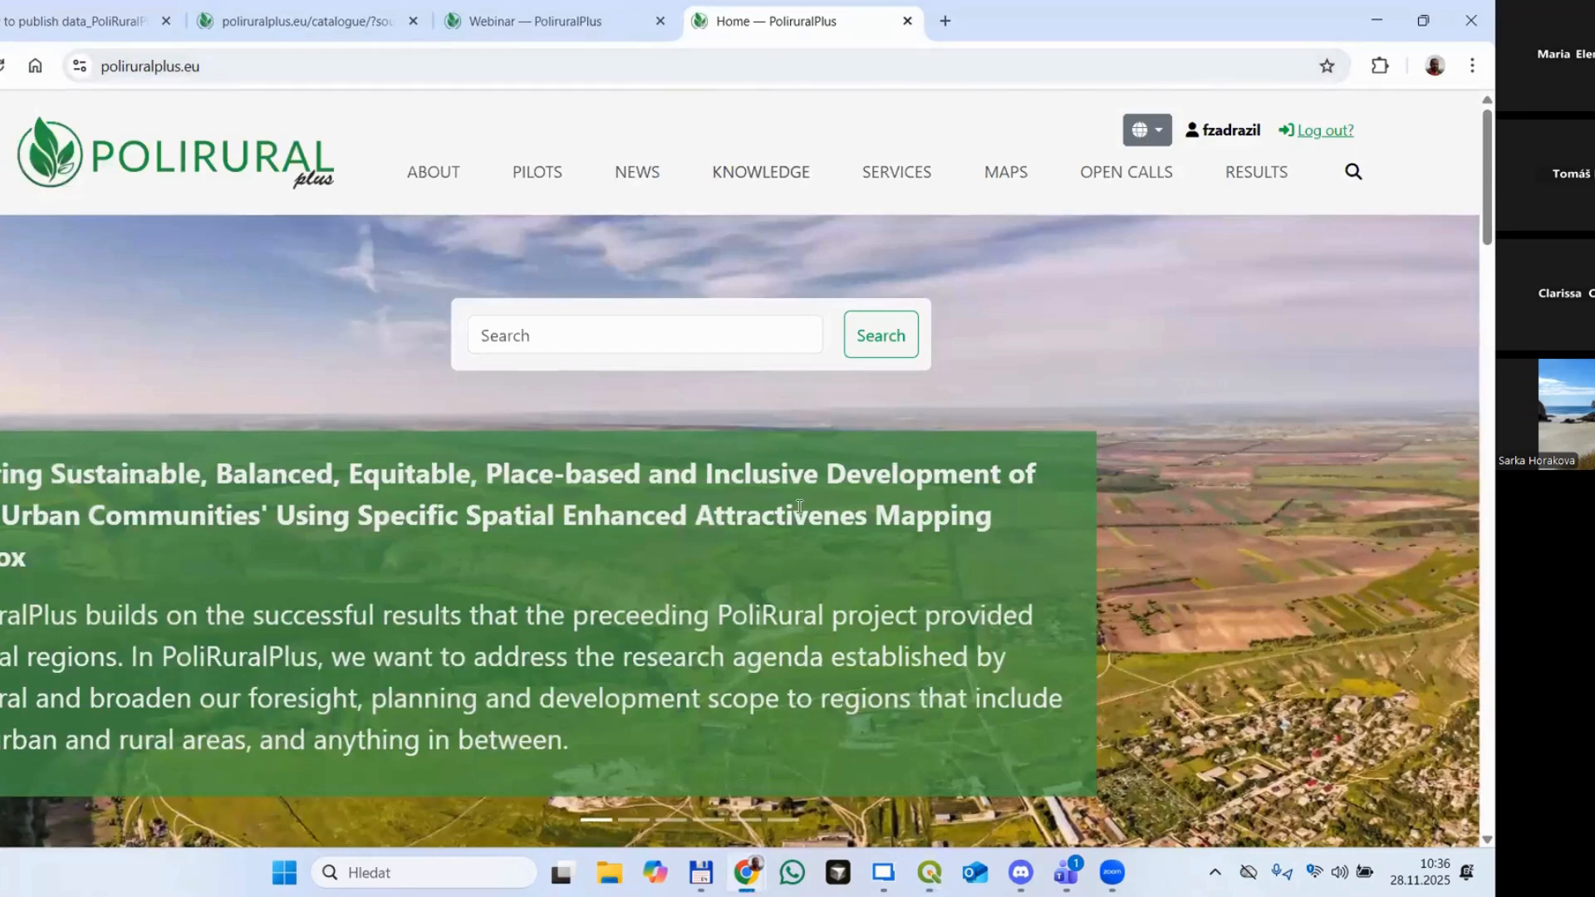
{"action": "key", "text": "alt+Tab"}
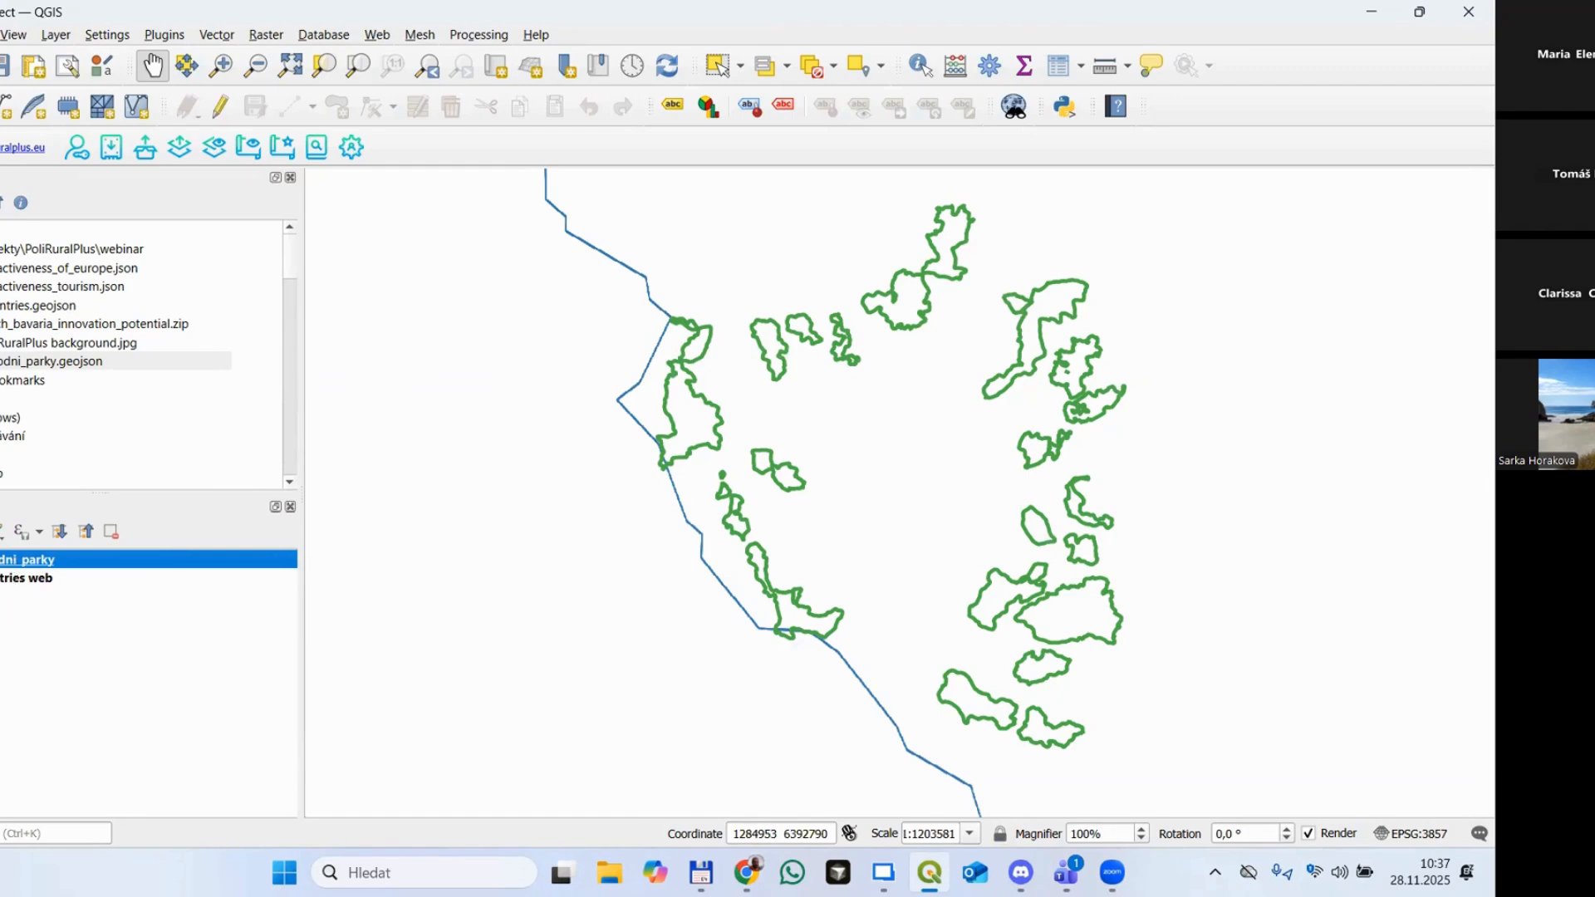
Step: Examine the prirodni_parky polygons against the country borders at wider and closer map scales
{"action": "scroll", "coordinate": [466, 534], "scroll_direction": "down", "scroll_amount": 3}
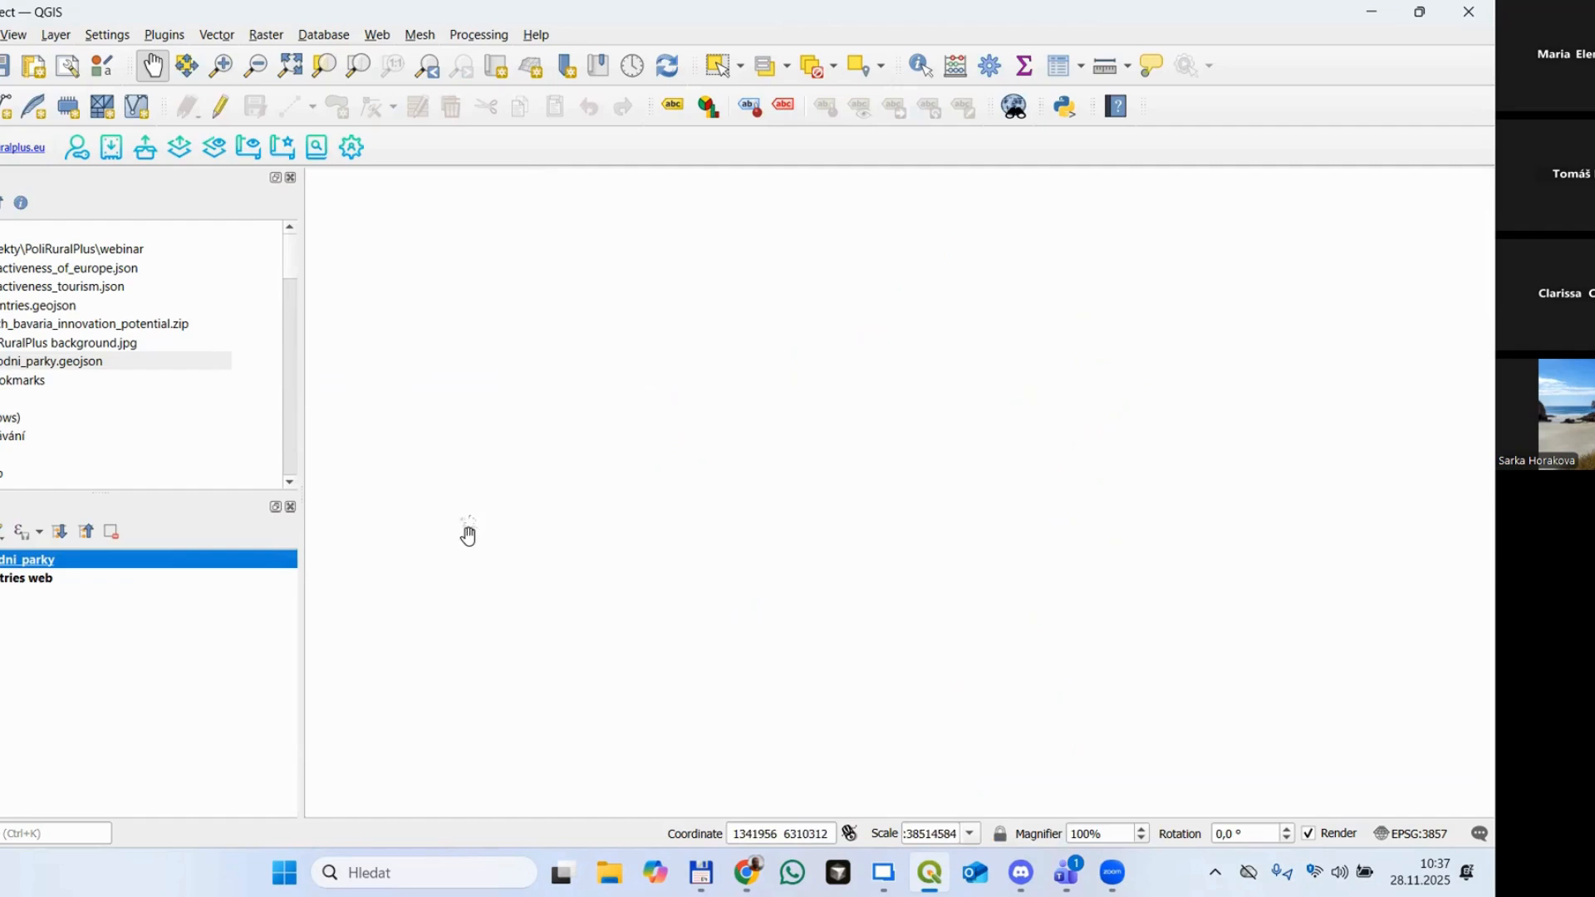
{"action": "scroll", "coordinate": [409, 403], "scroll_direction": "up", "scroll_amount": 2}
{"action": "left_click_drag", "start_coordinate": [420, 424], "coordinate": [682, 348]}
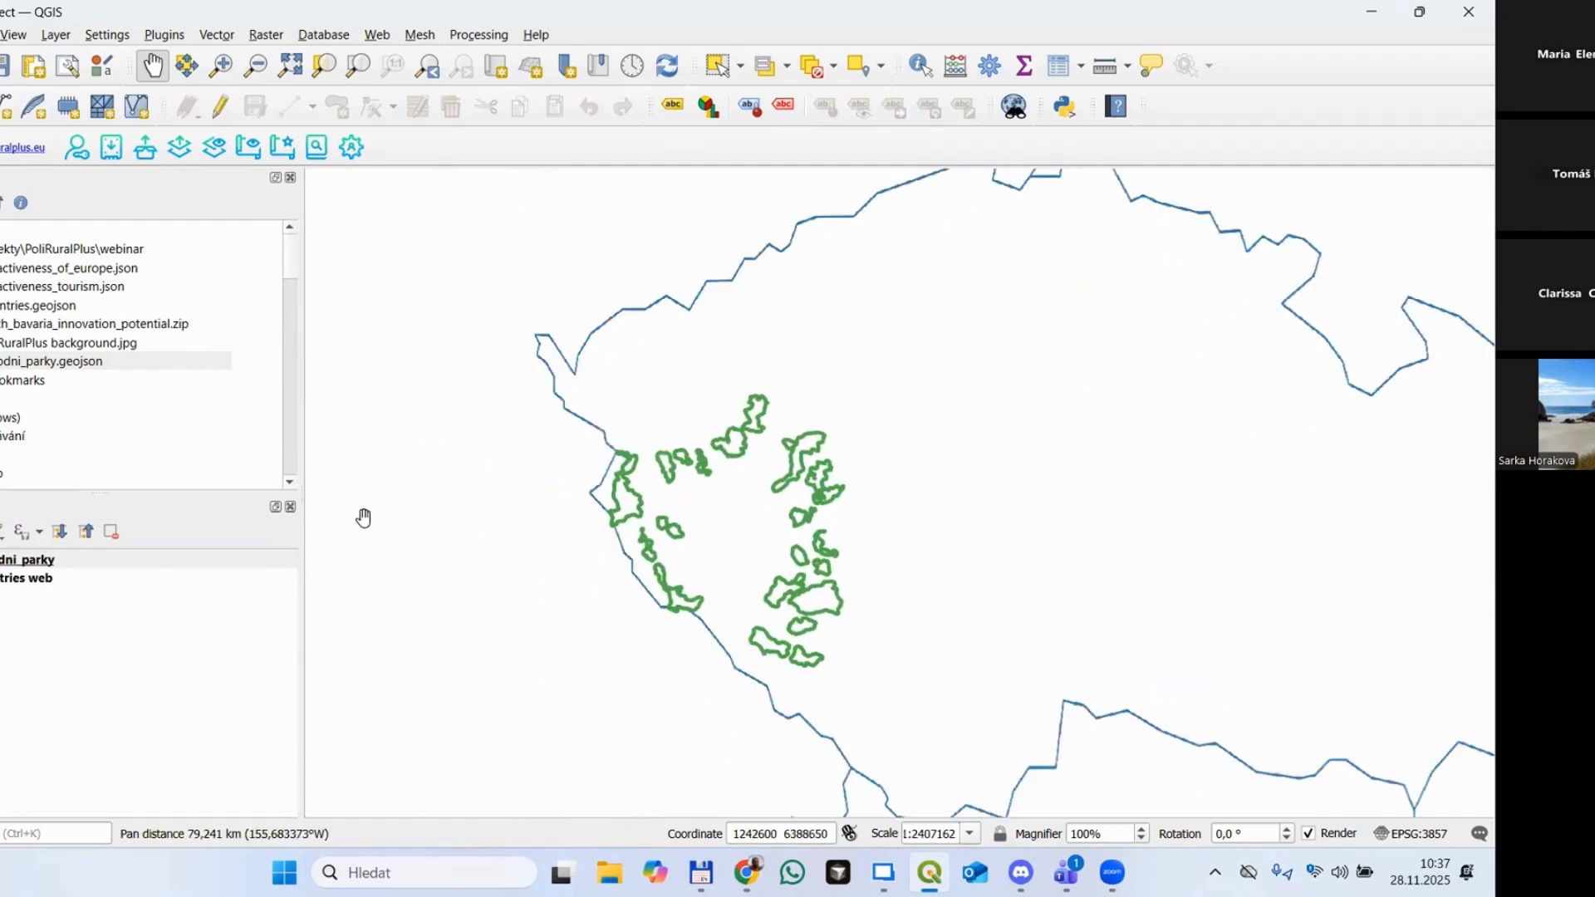
{"action": "scroll", "coordinate": [720, 516], "scroll_direction": "down", "scroll_amount": 1}
{"action": "left_click_drag", "start_coordinate": [900, 545], "coordinate": [885, 484]}
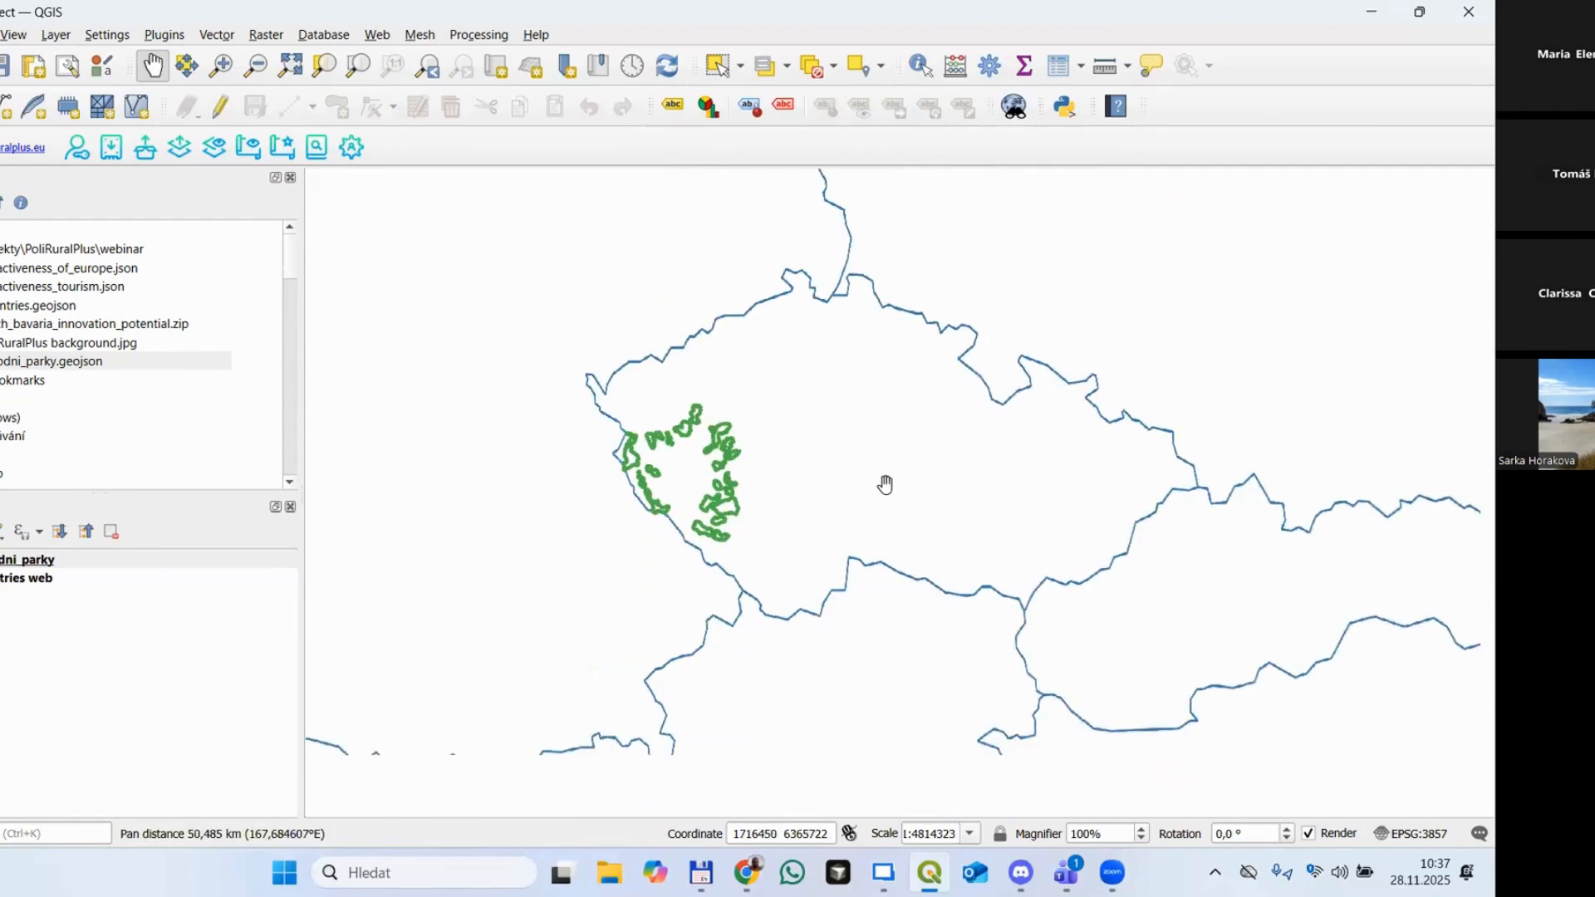
{"action": "scroll", "coordinate": [884, 484], "scroll_direction": "down", "scroll_amount": 2}
{"action": "scroll", "coordinate": [893, 491], "scroll_direction": "up", "scroll_amount": 2}
{"action": "scroll", "coordinate": [690, 436], "scroll_direction": "up", "scroll_amount": 2}
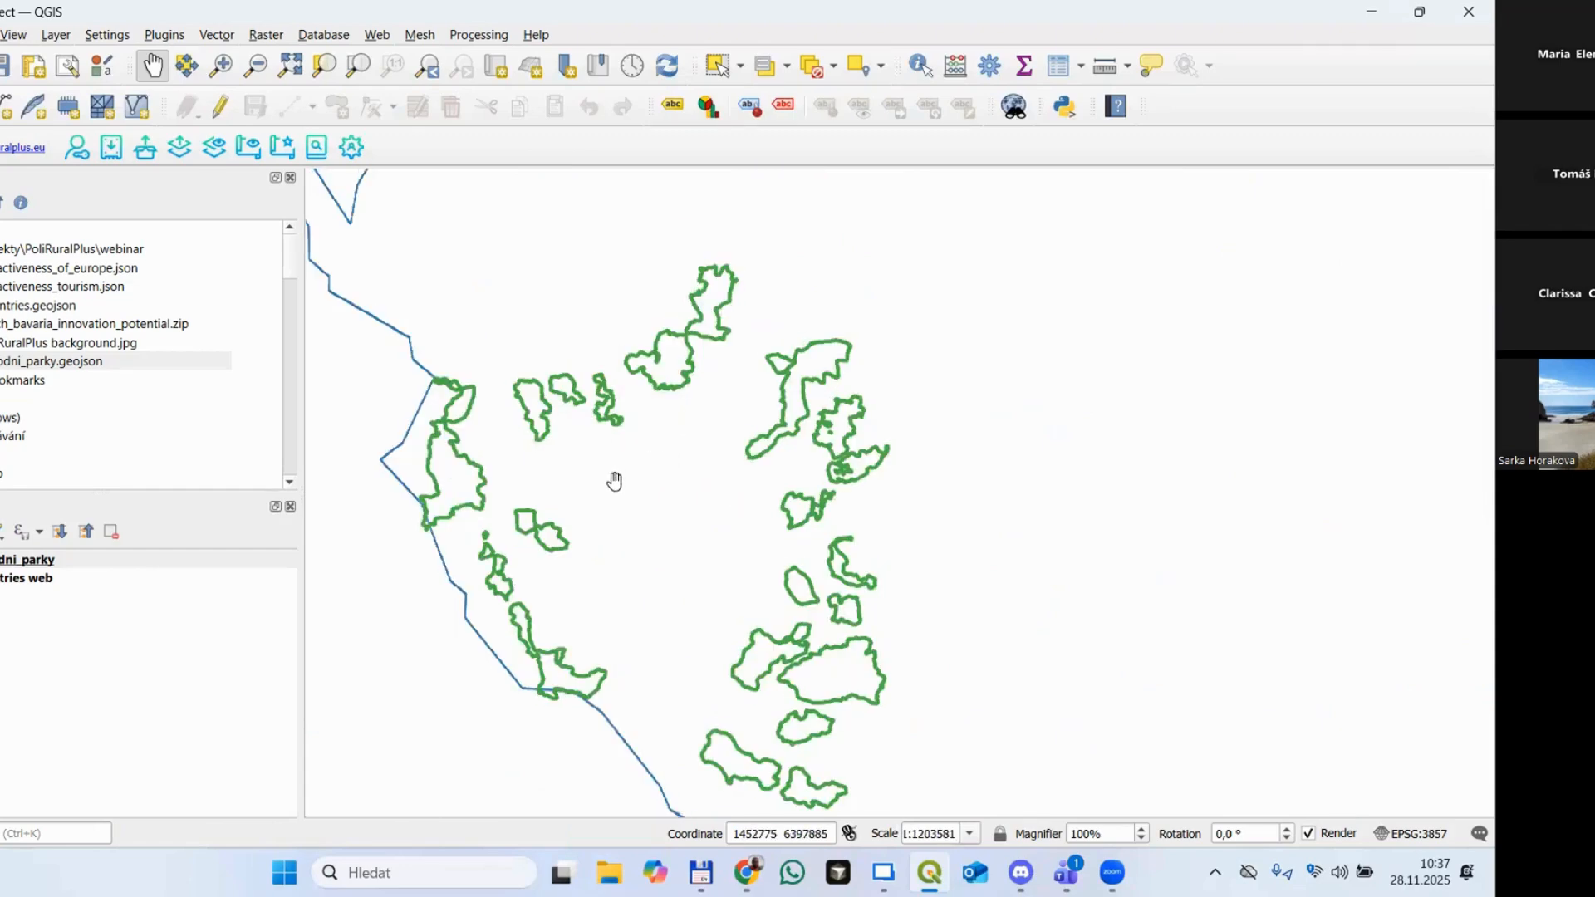
{"action": "left_click_drag", "start_coordinate": [613, 505], "coordinate": [743, 436]}
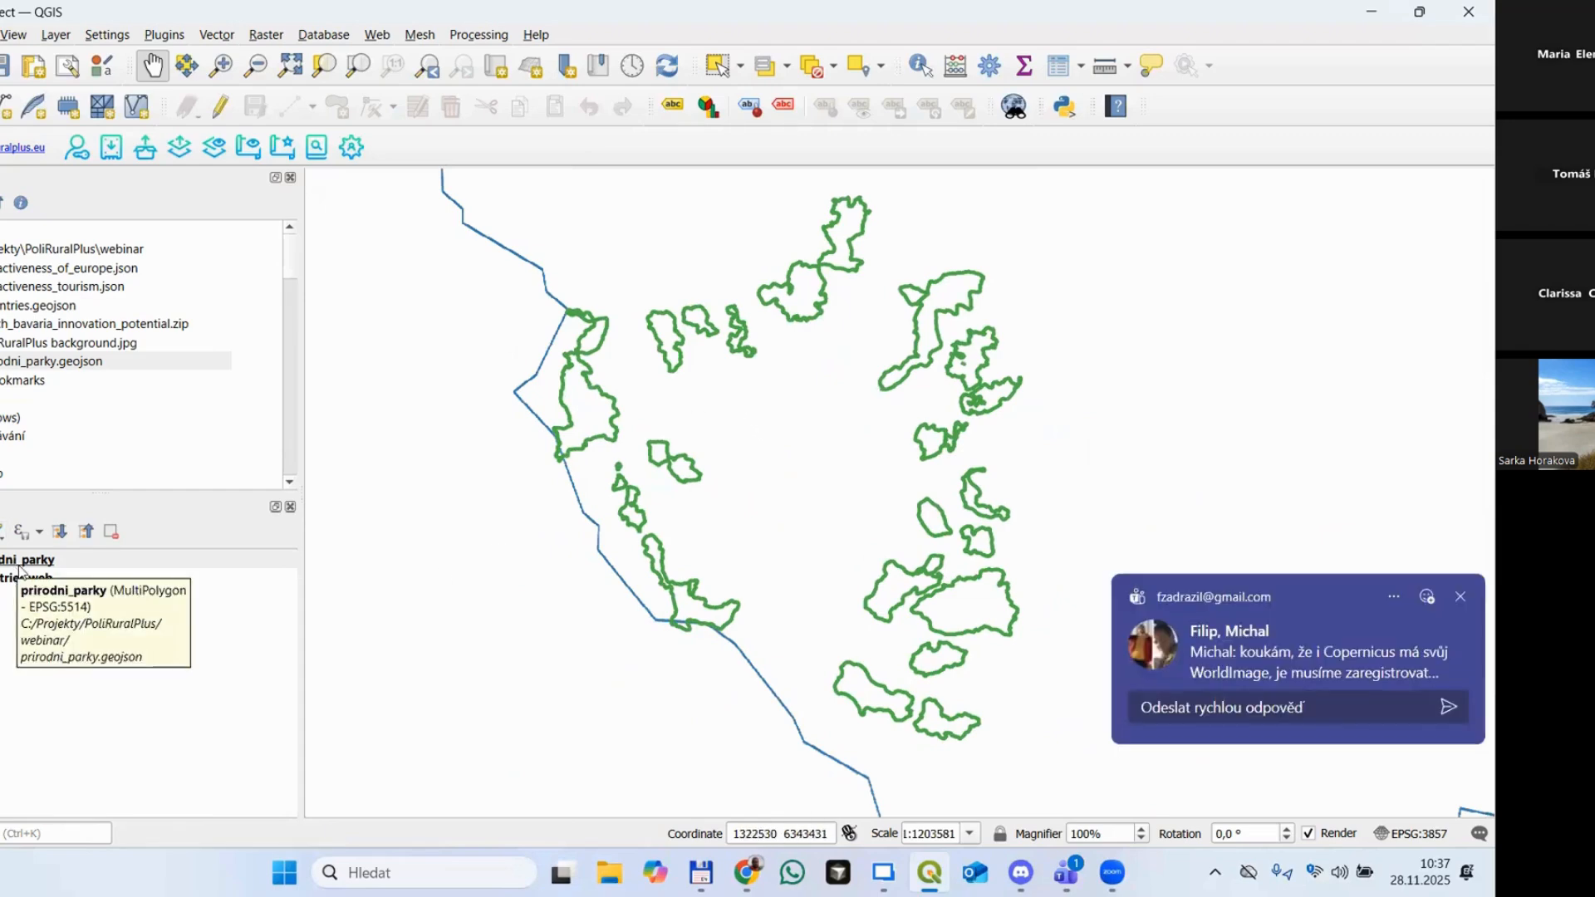
Step: Log out of Layman and log back in to the PoliRuralPlus server
{"action": "left_click", "coordinate": [213, 155]}
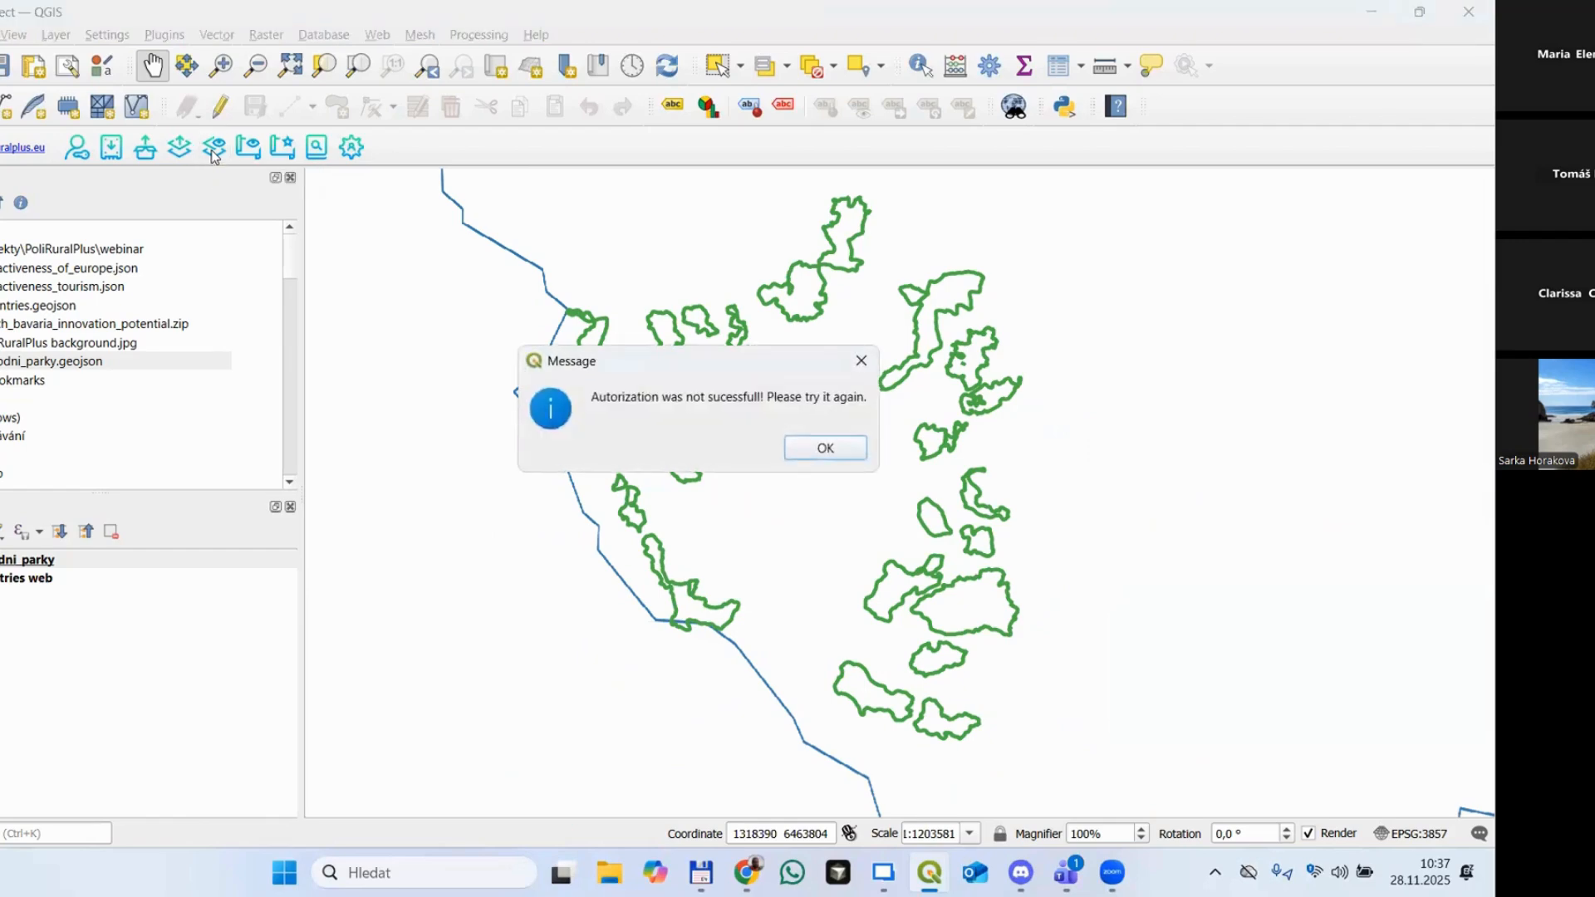
{"action": "left_click", "coordinate": [821, 448]}
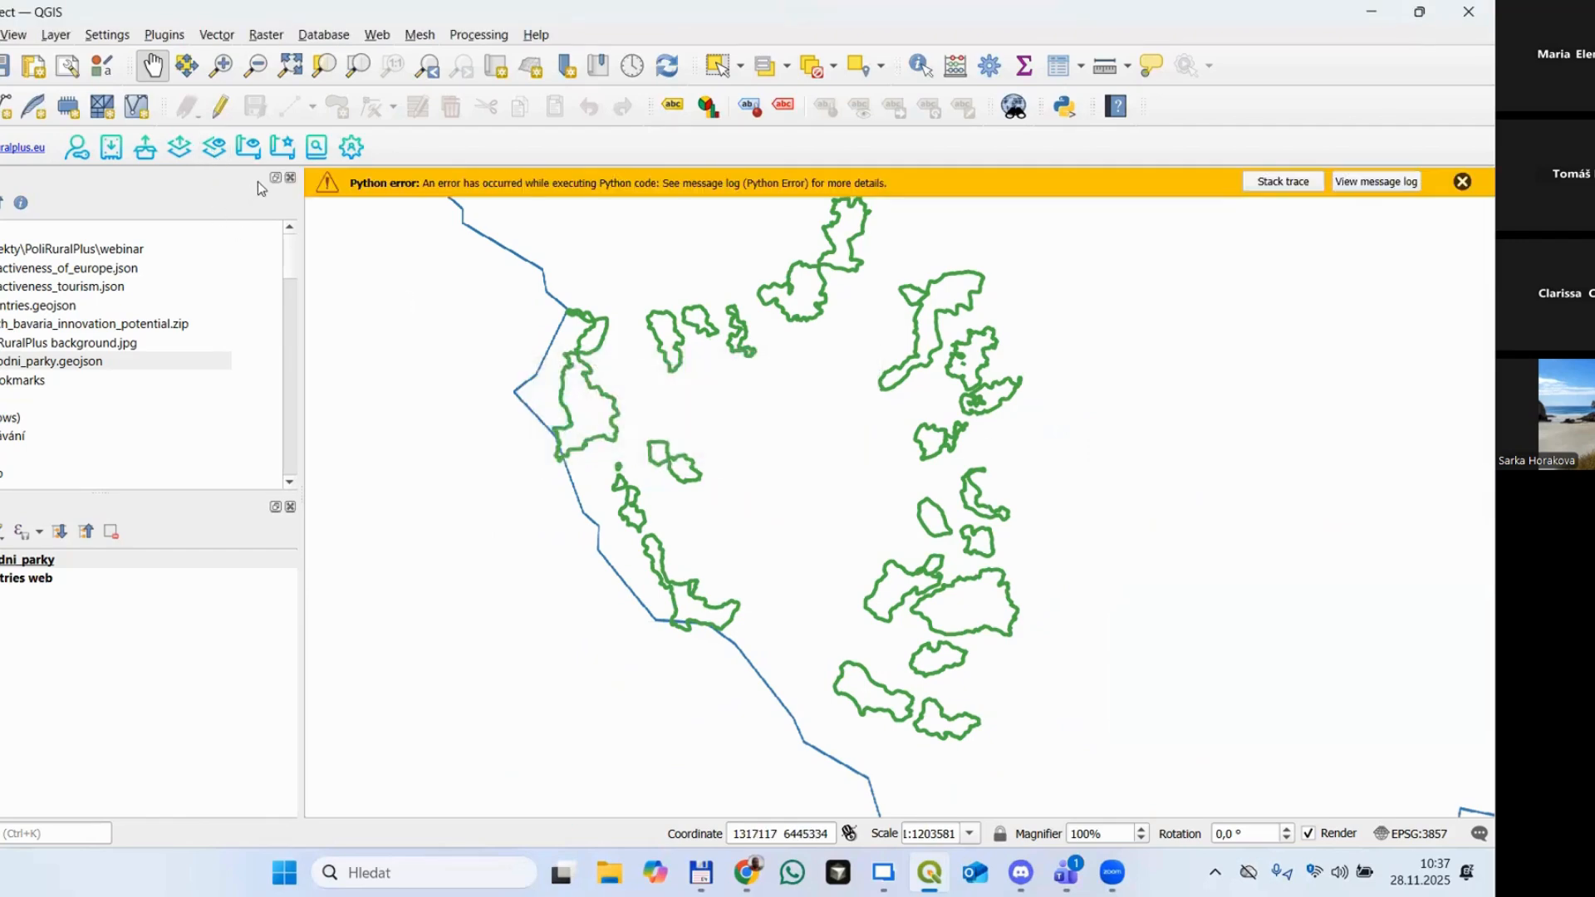
{"action": "left_click", "coordinate": [77, 147]}
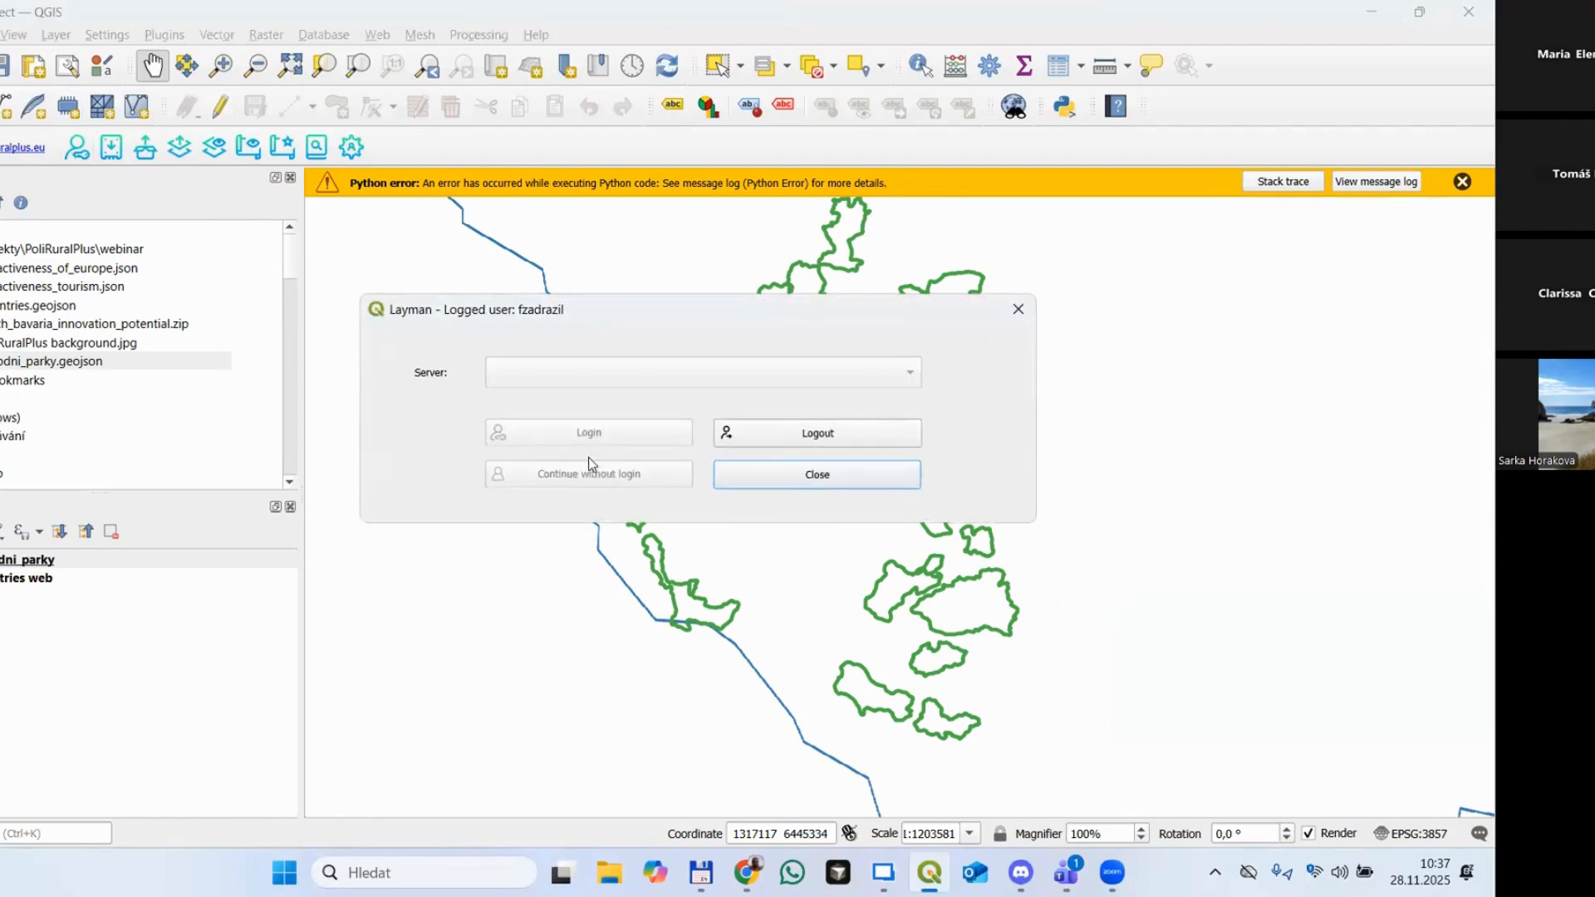
{"action": "left_click", "coordinate": [856, 433]}
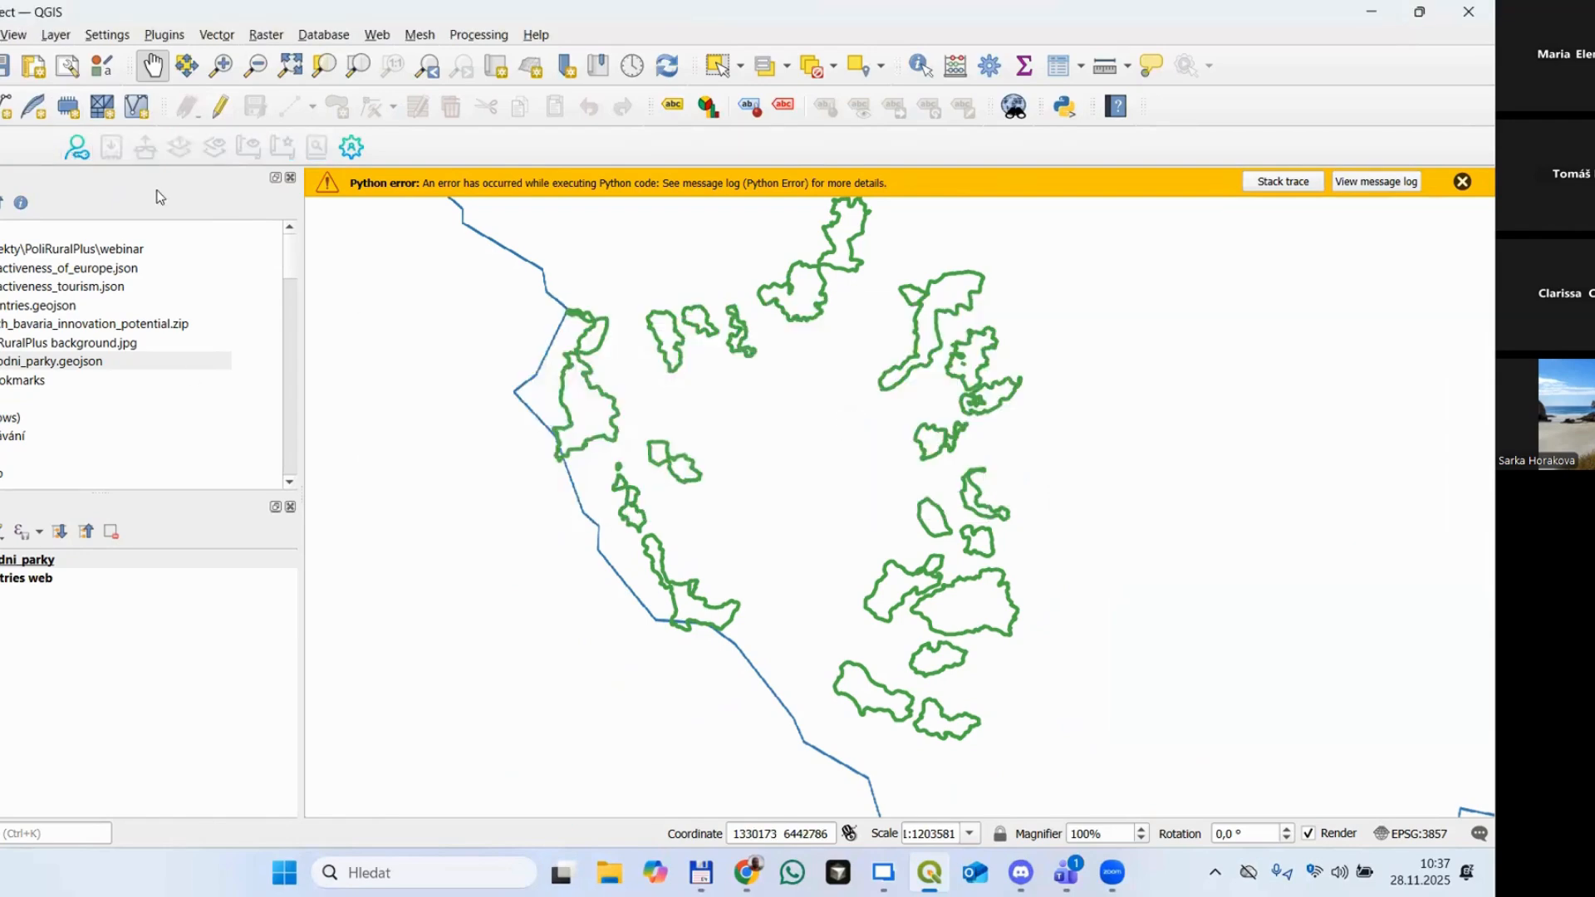
{"action": "left_click", "coordinate": [78, 147]}
{"action": "left_click", "coordinate": [595, 429]}
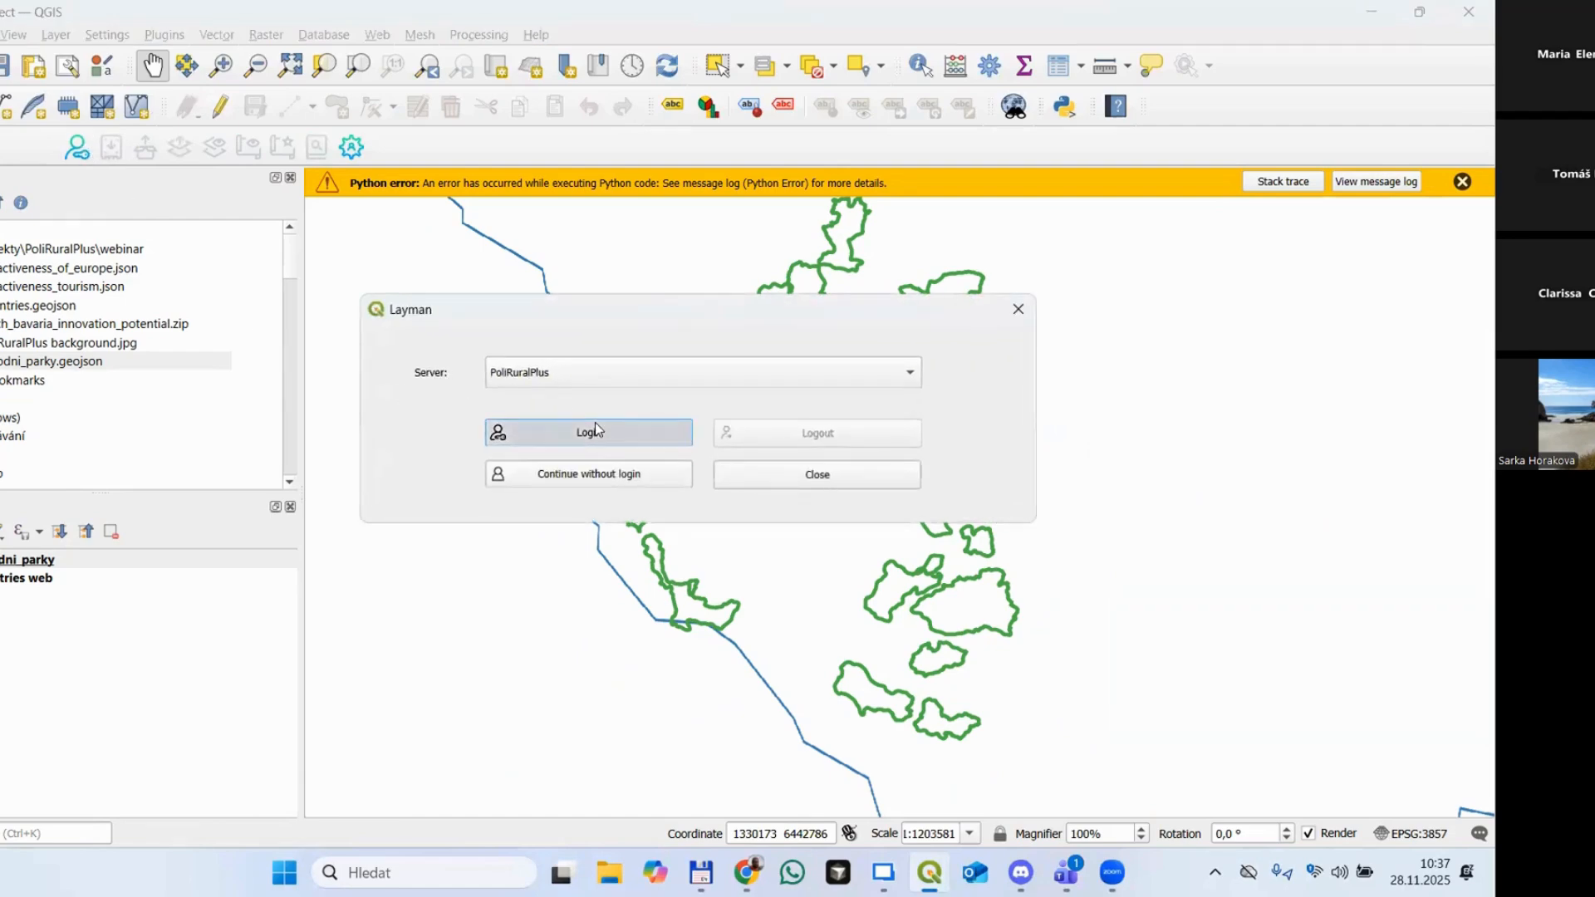
{"action": "left_click", "coordinate": [1462, 181]}
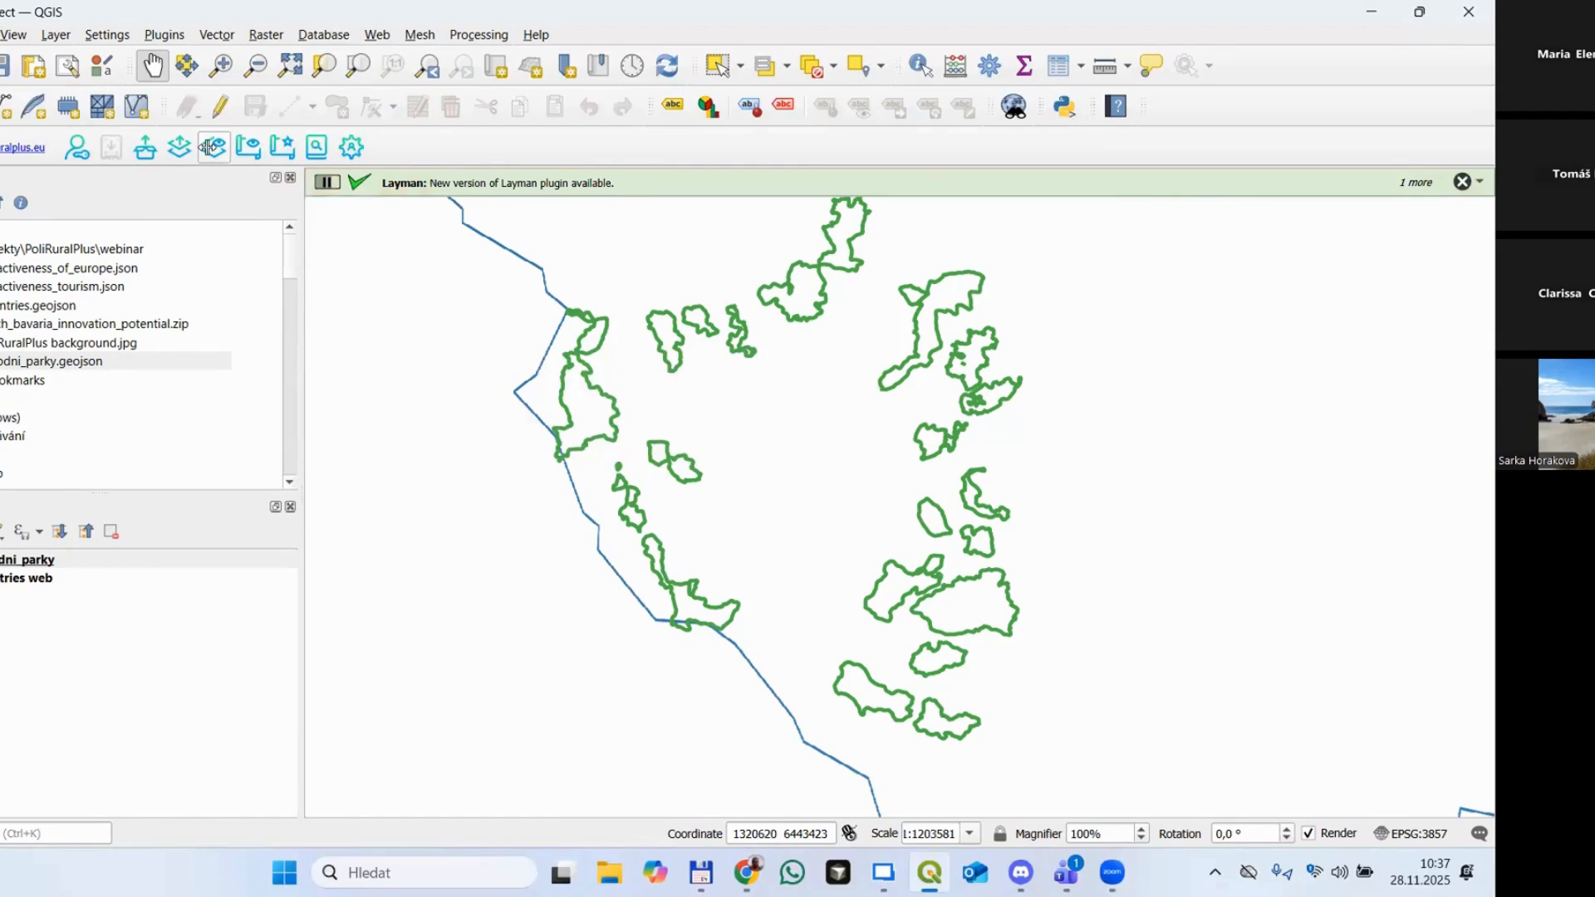
Step: Browse the Layman layers catalogue, previewing Countries web and the innovation potential layers down to Greece
{"action": "left_click", "coordinate": [214, 147]}
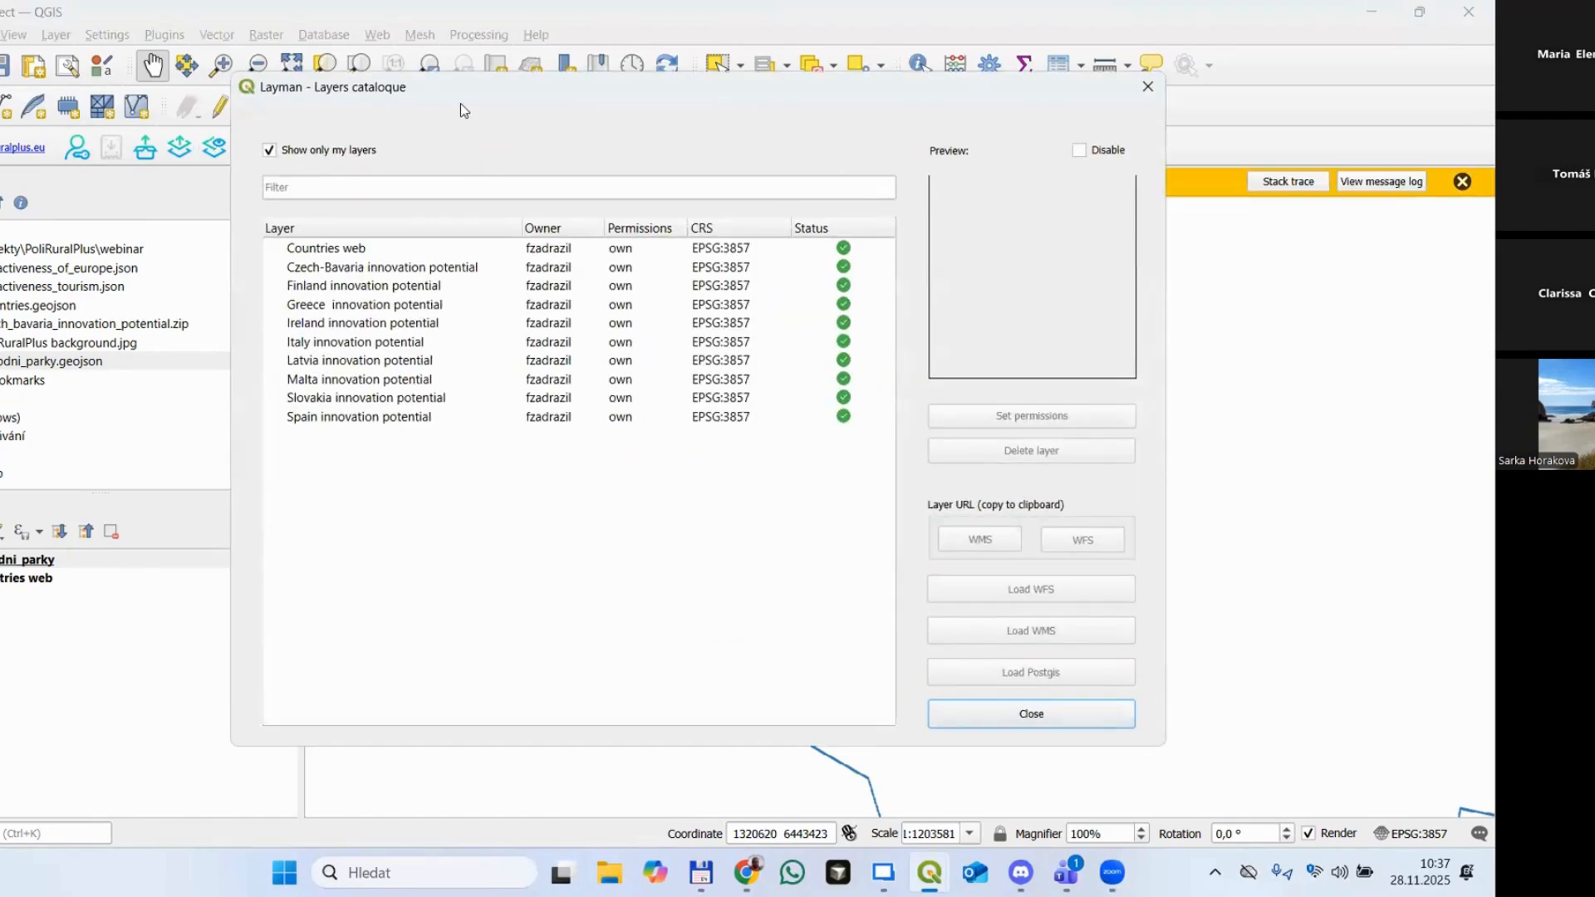
{"action": "left_click_drag", "start_coordinate": [462, 98], "coordinate": [466, 175]}
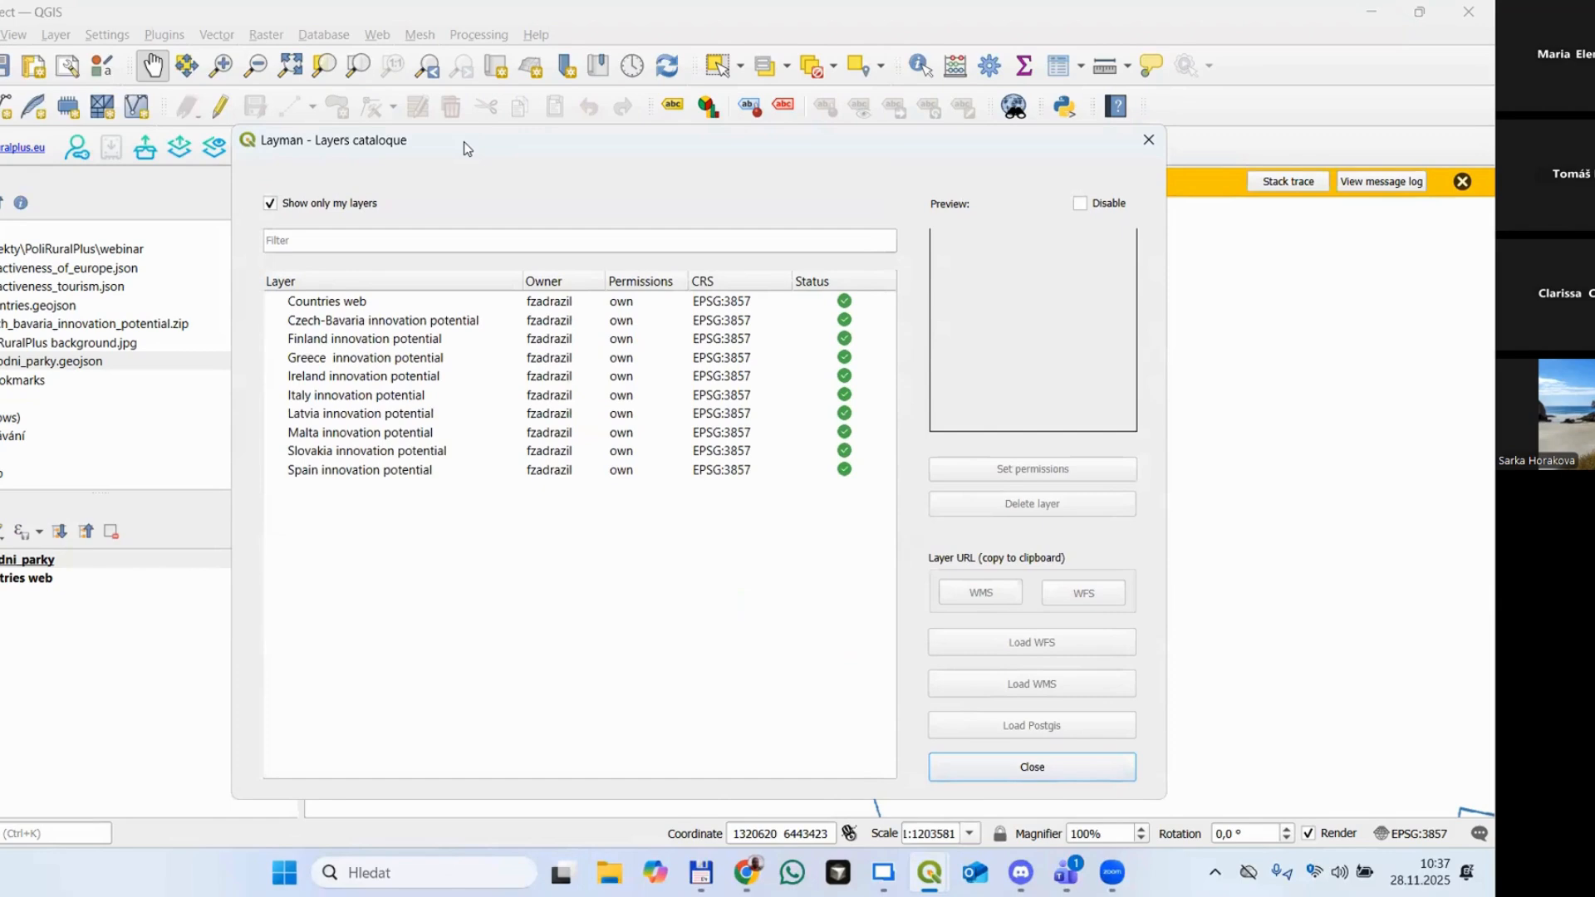
{"action": "left_click", "coordinate": [363, 306]}
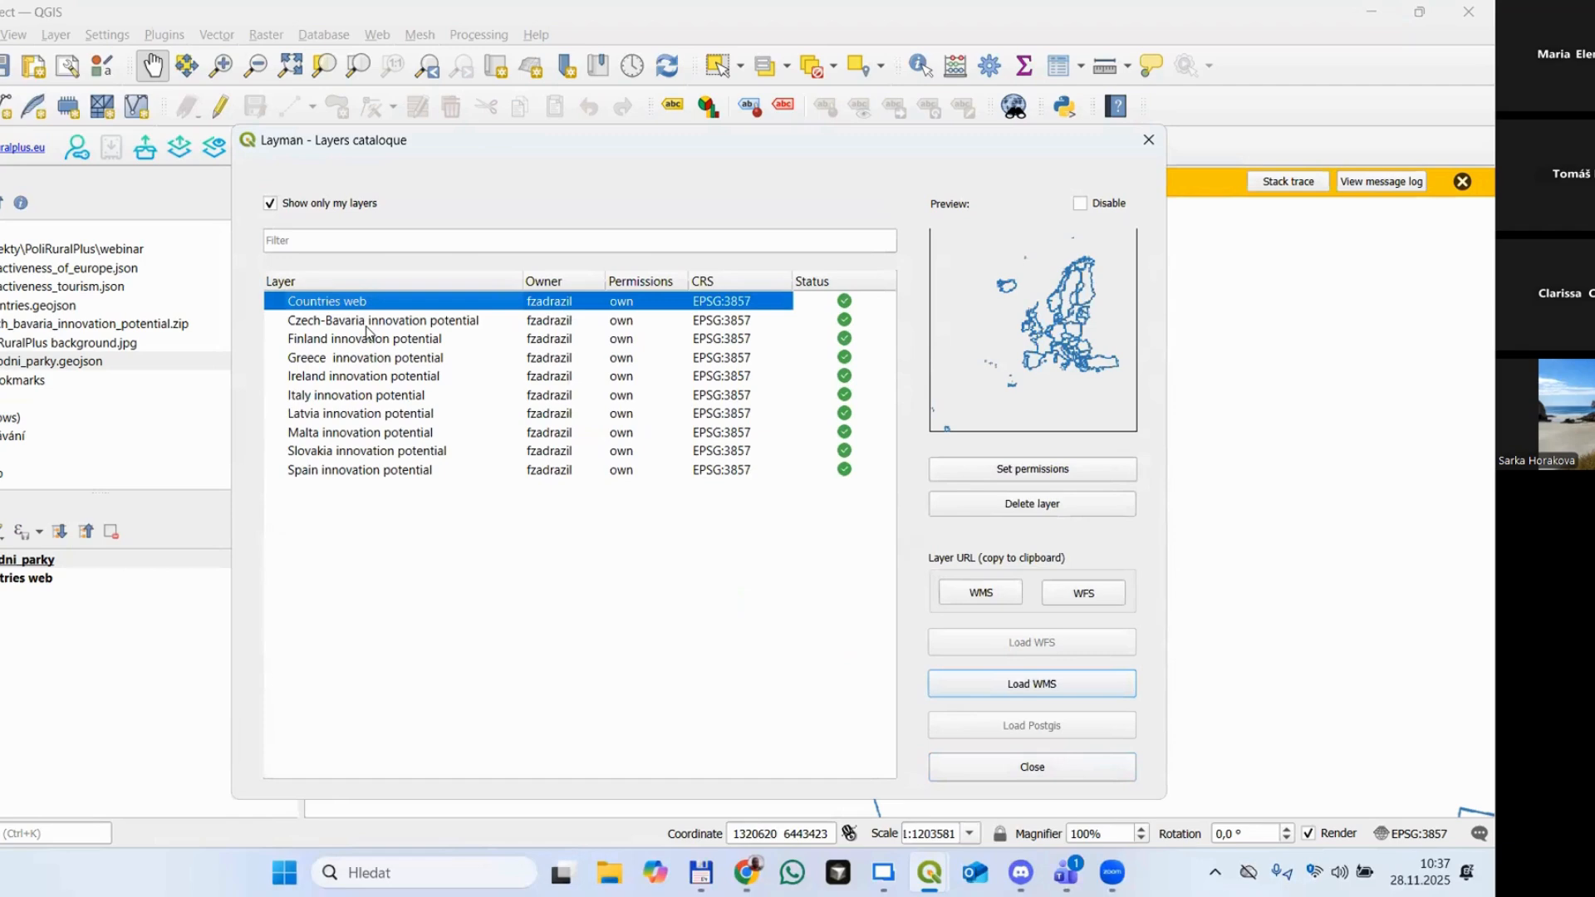
{"action": "key", "text": "Down"}
{"action": "key", "text": "Down"}
{"action": "key", "text": "Down"}
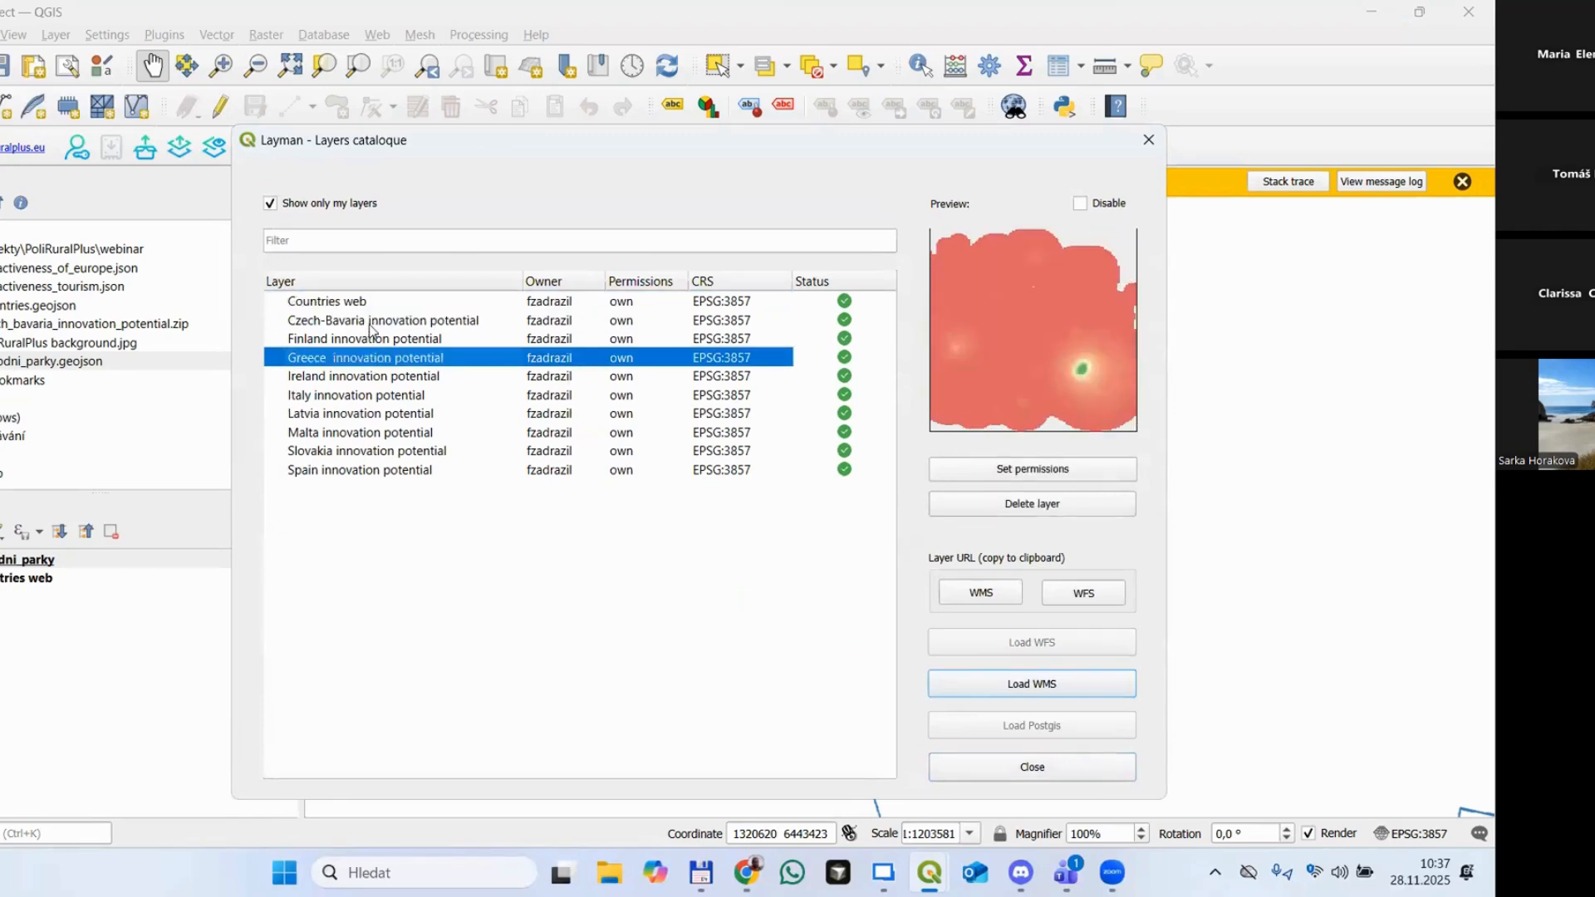
{"action": "left_click", "coordinate": [378, 302]}
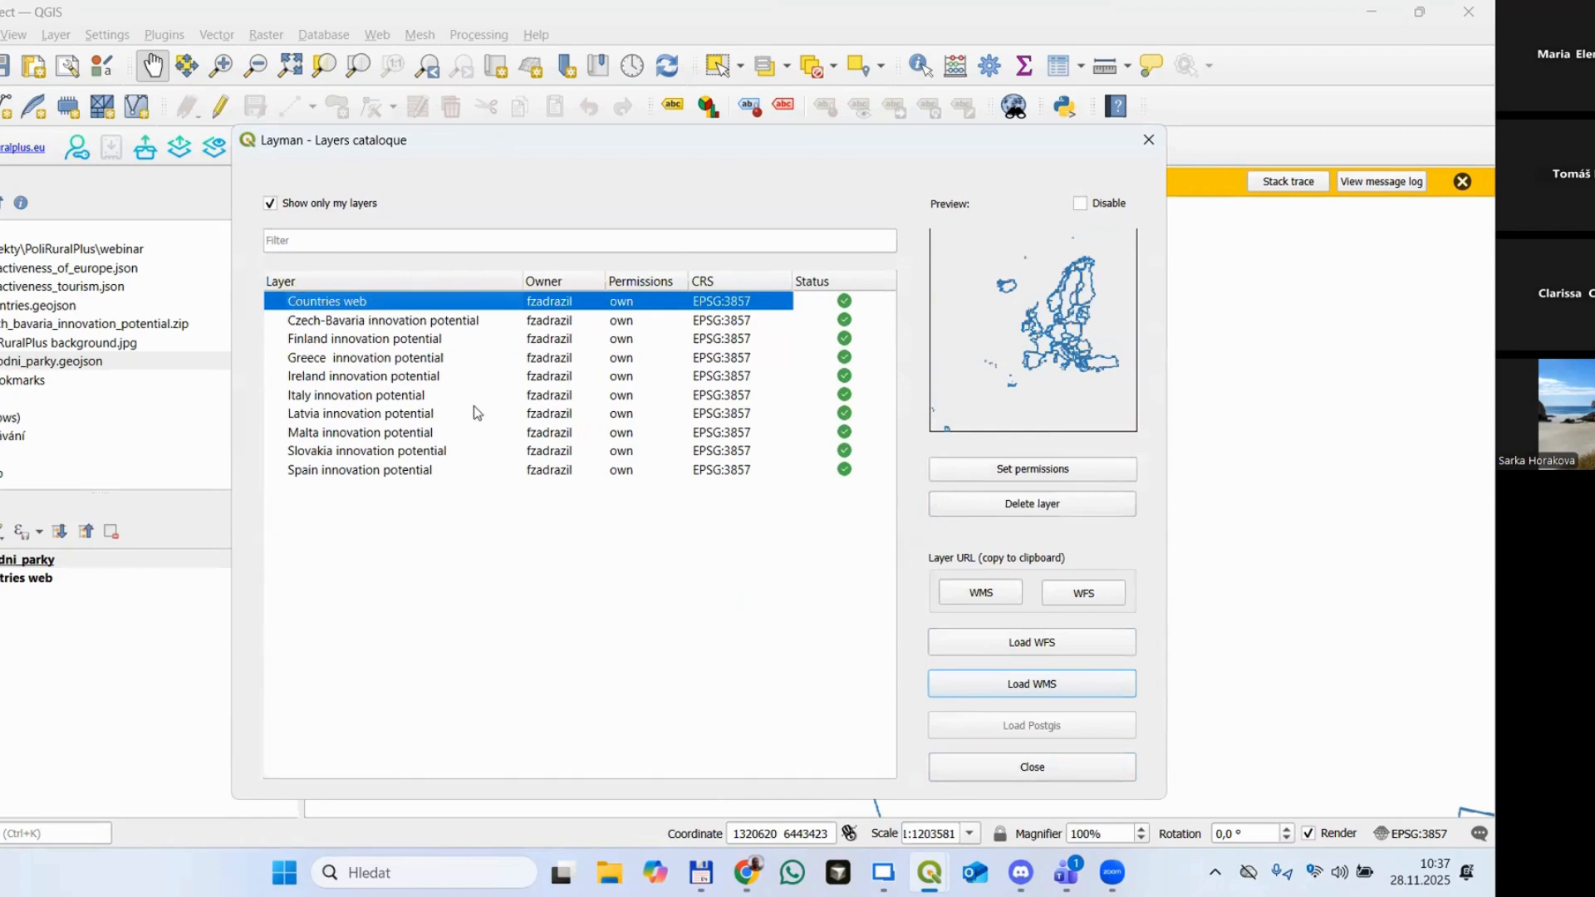
{"action": "left_click", "coordinate": [968, 779]}
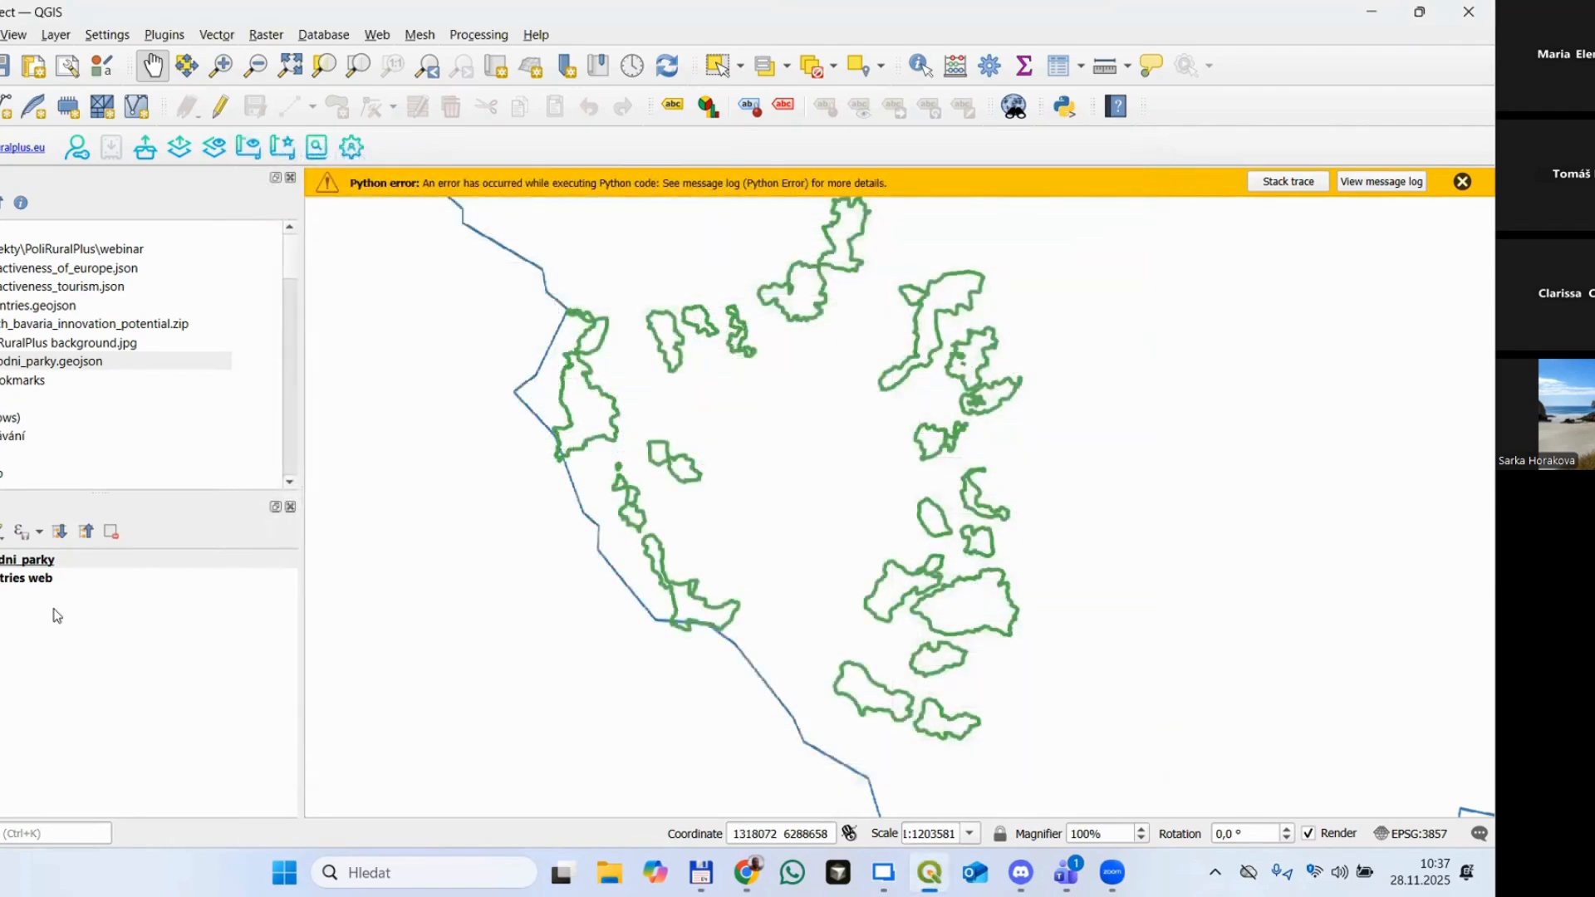
Step: Remove the existing Countries web layer from the project
{"action": "left_click", "coordinate": [51, 586]}
{"action": "right_click", "coordinate": [51, 586]}
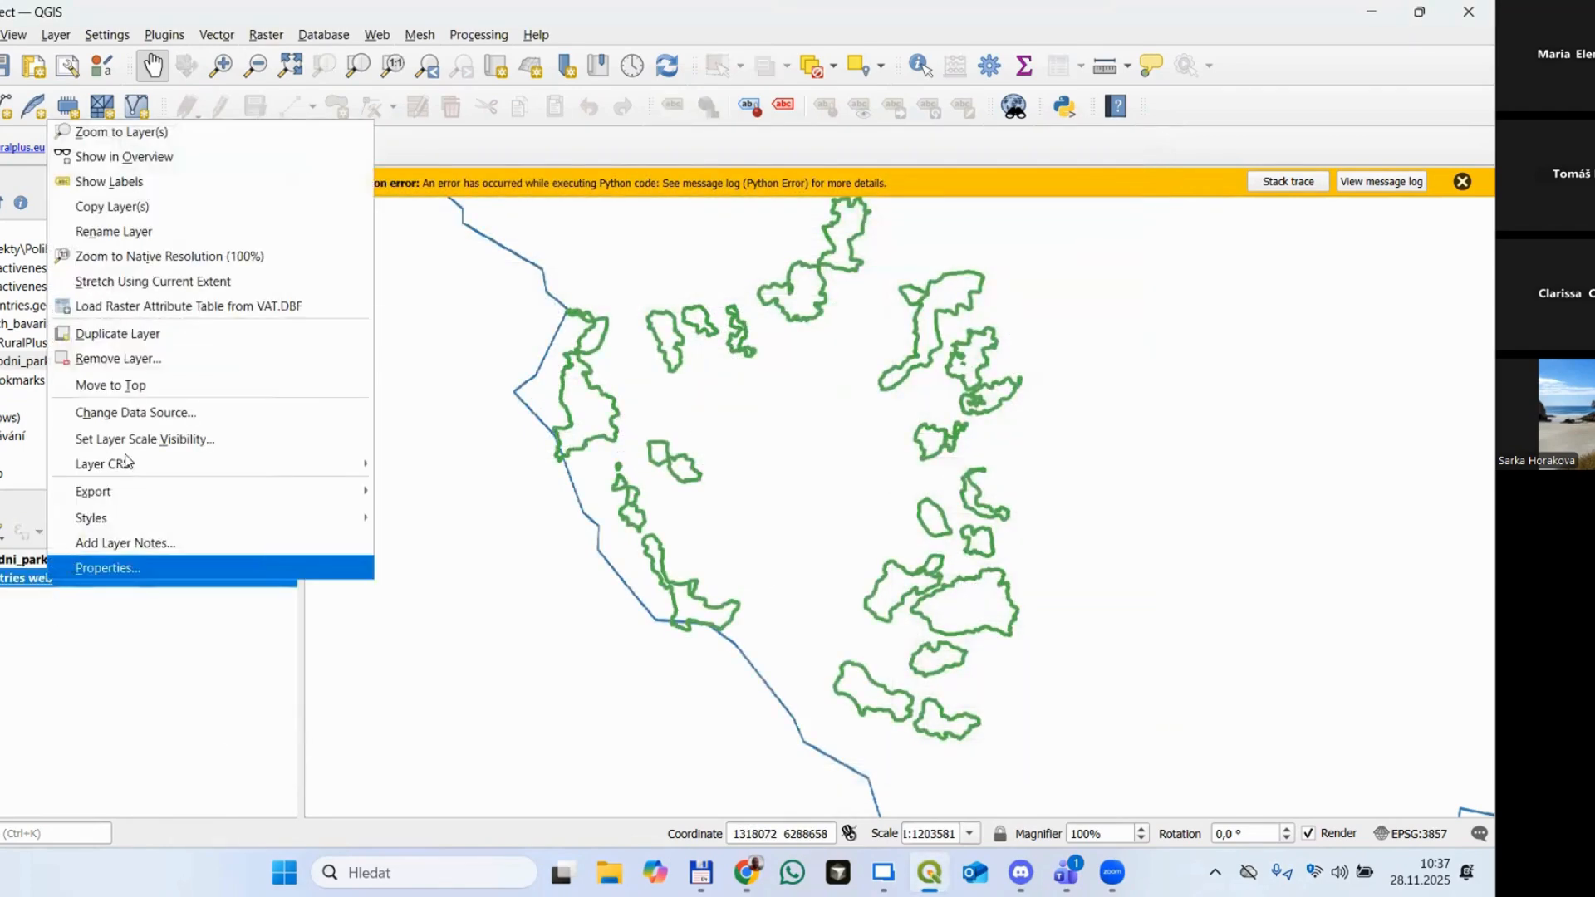
{"action": "left_click", "coordinate": [158, 360]}
{"action": "left_click", "coordinate": [665, 459]}
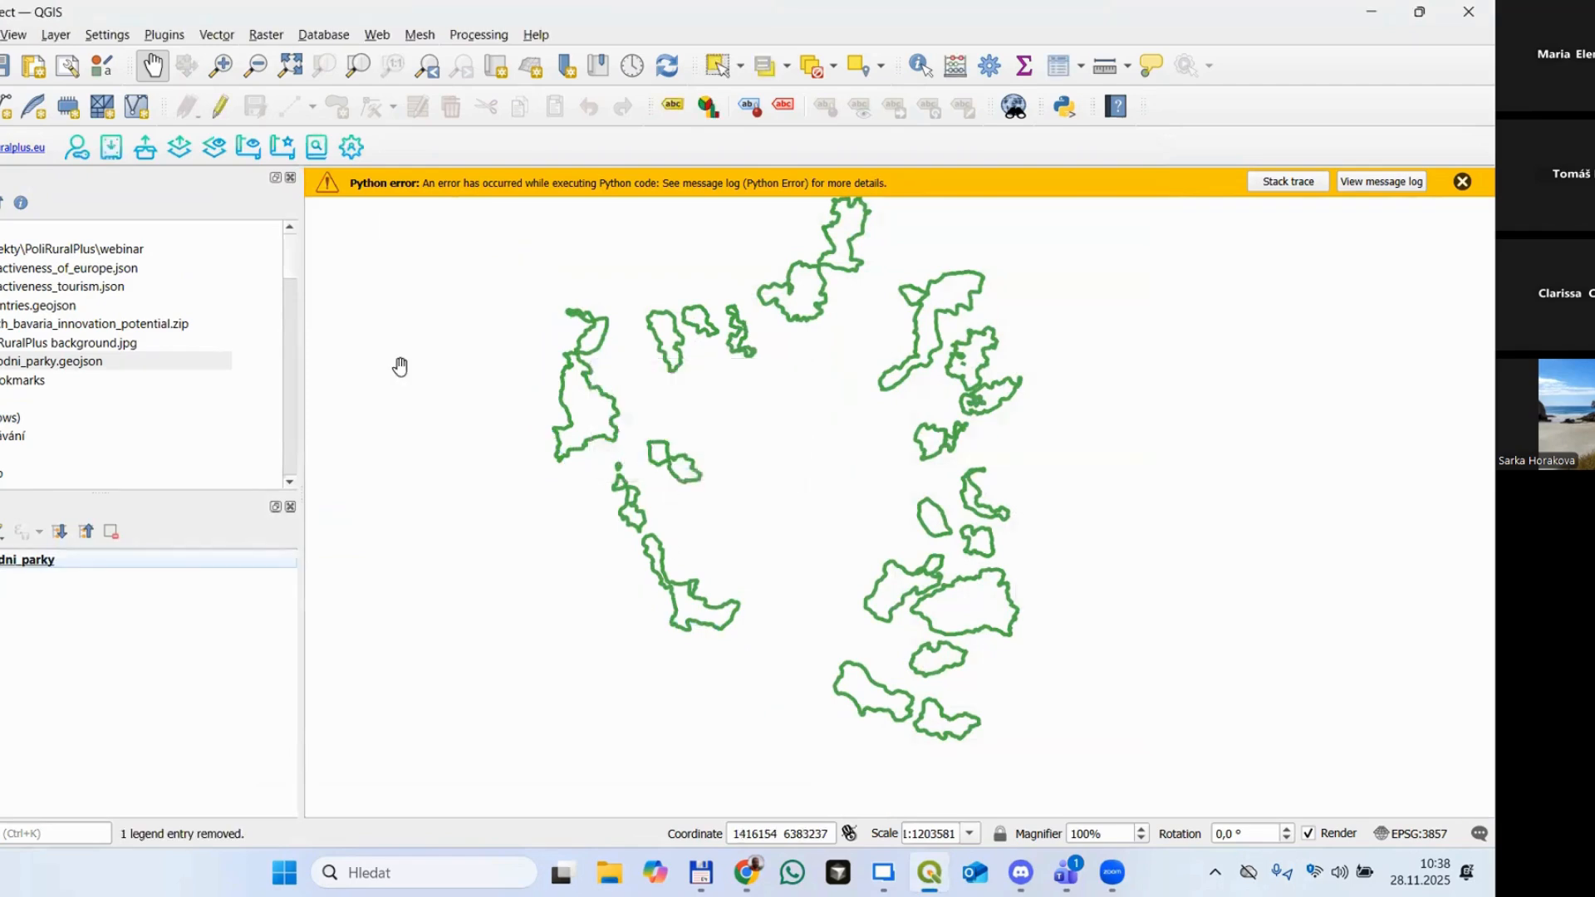
Step: Load Countries web from the Layman layers catalogue into the project as a WMS layer
{"action": "left_click", "coordinate": [216, 148]}
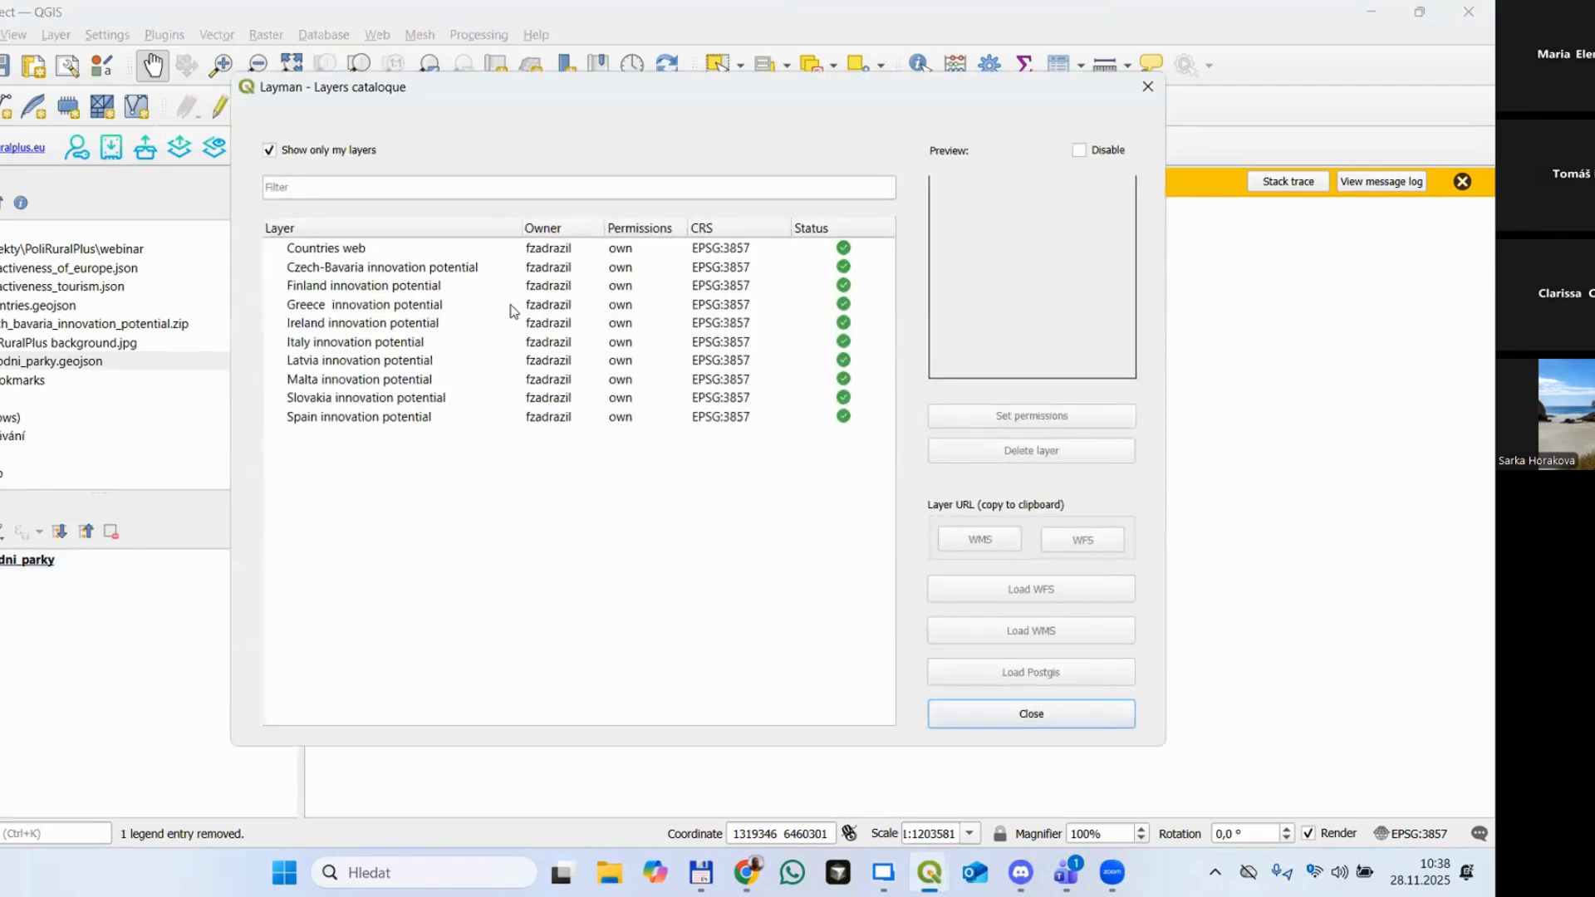
{"action": "left_click", "coordinate": [357, 248]}
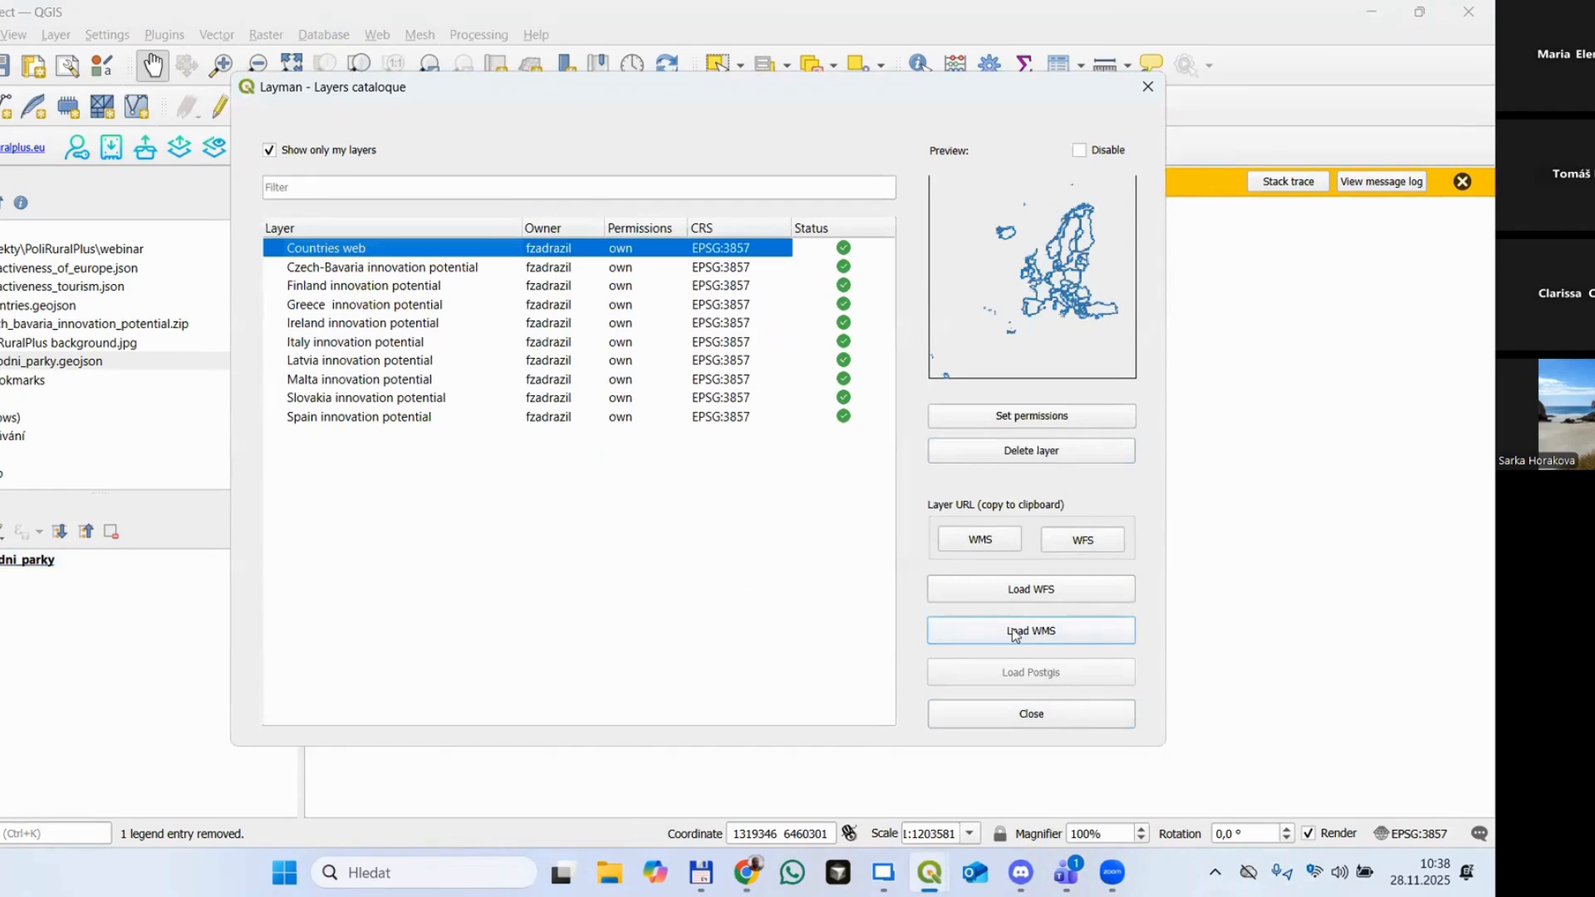
{"action": "left_click", "coordinate": [1012, 630]}
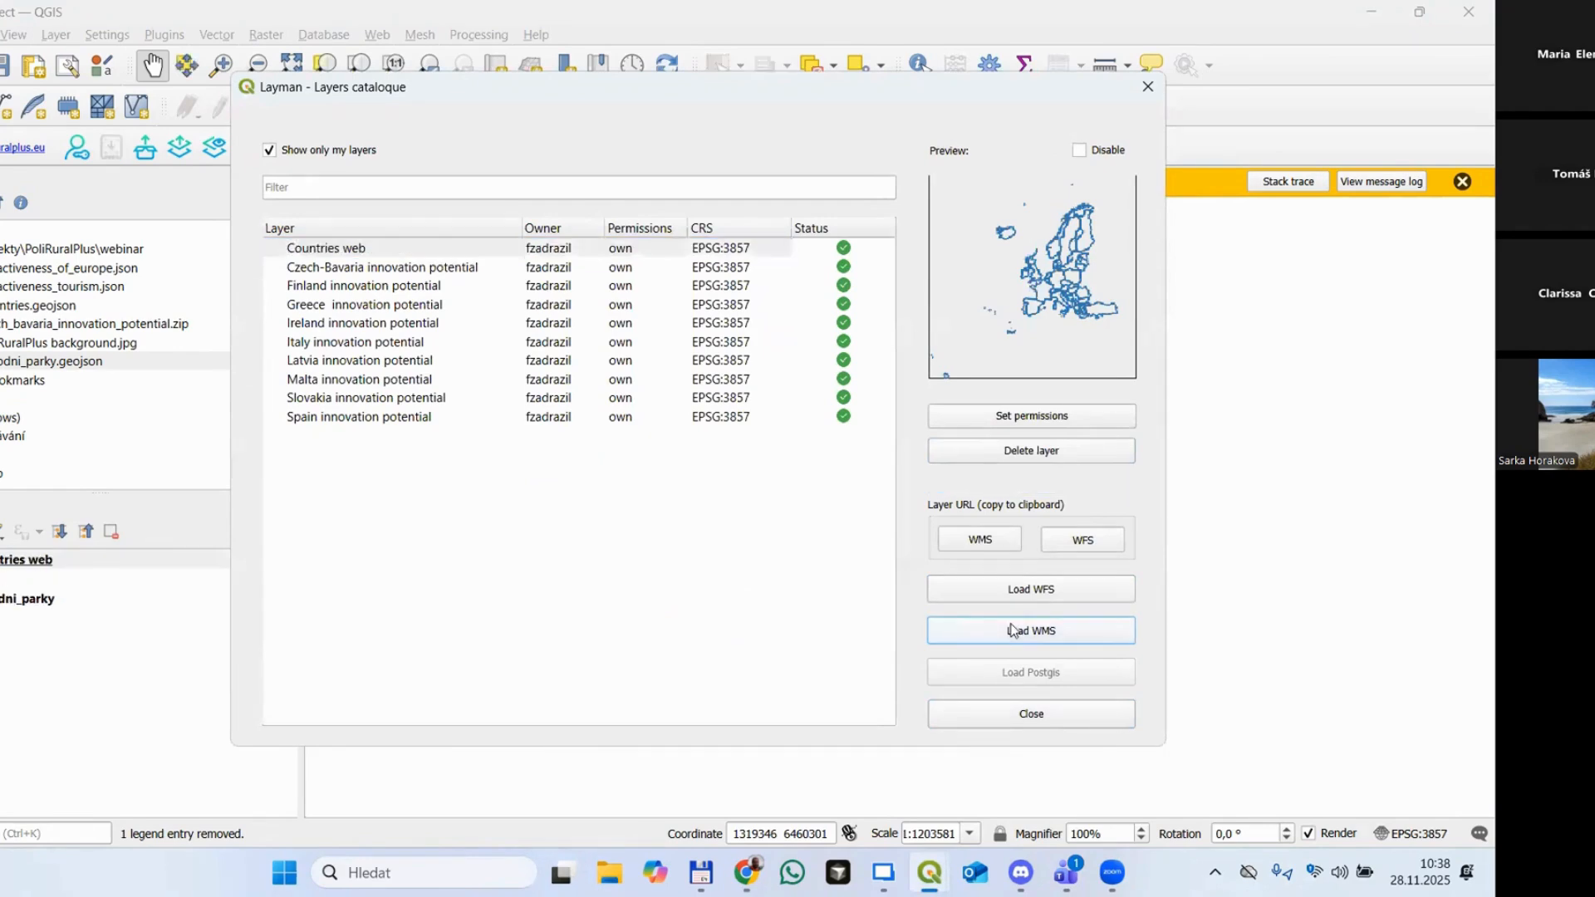
{"action": "left_click", "coordinate": [994, 715]}
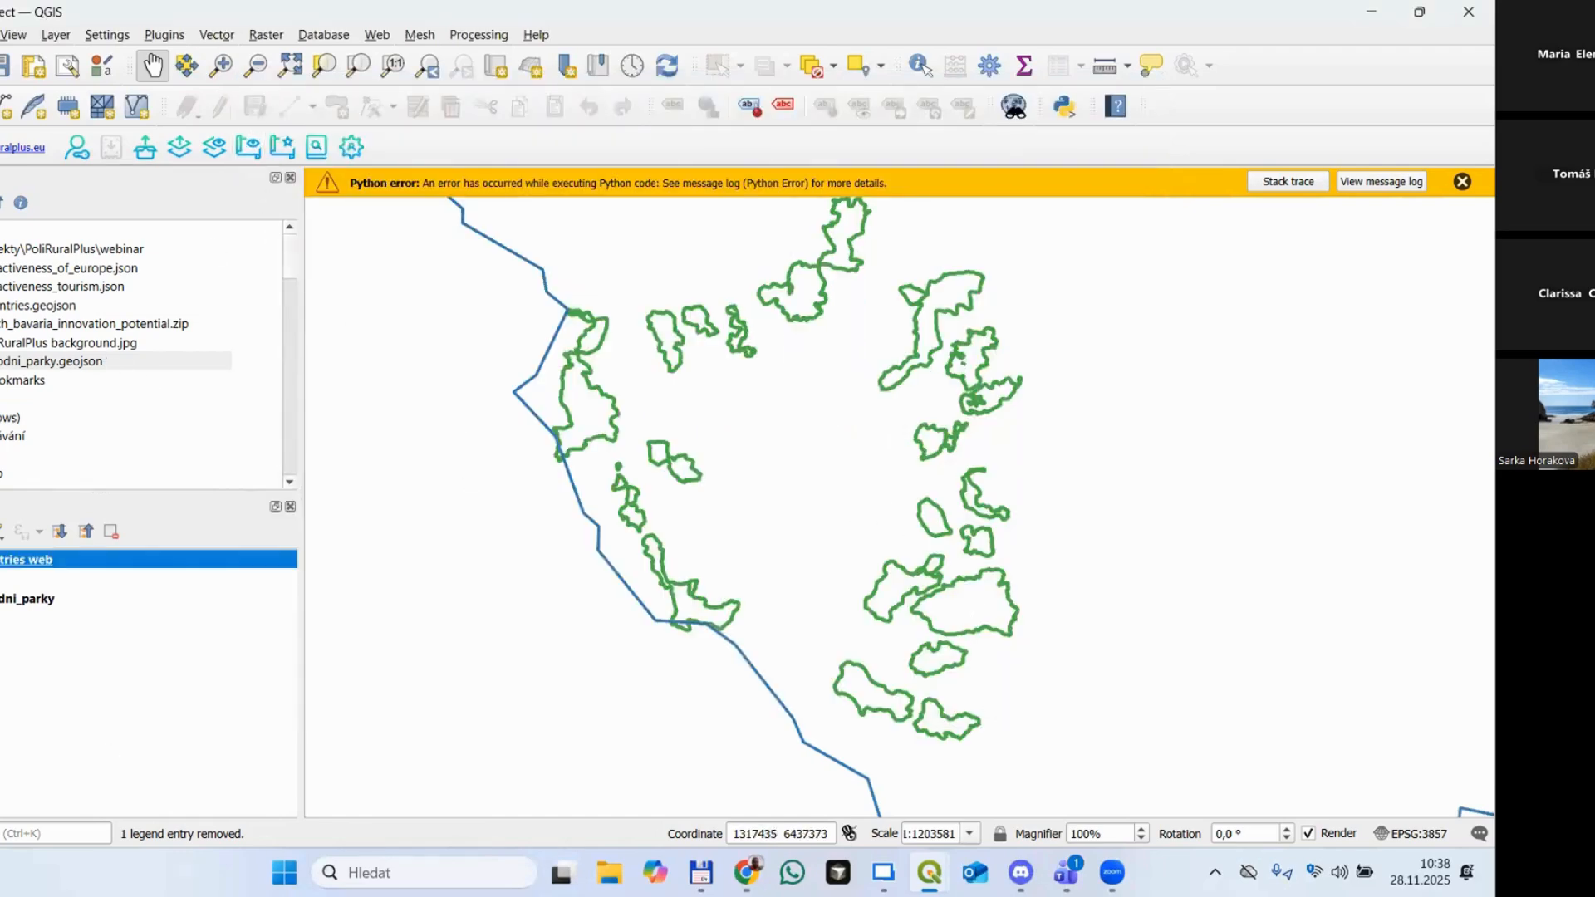
{"action": "scroll", "coordinate": [75, 398], "scroll_direction": "down", "scroll_amount": 10}
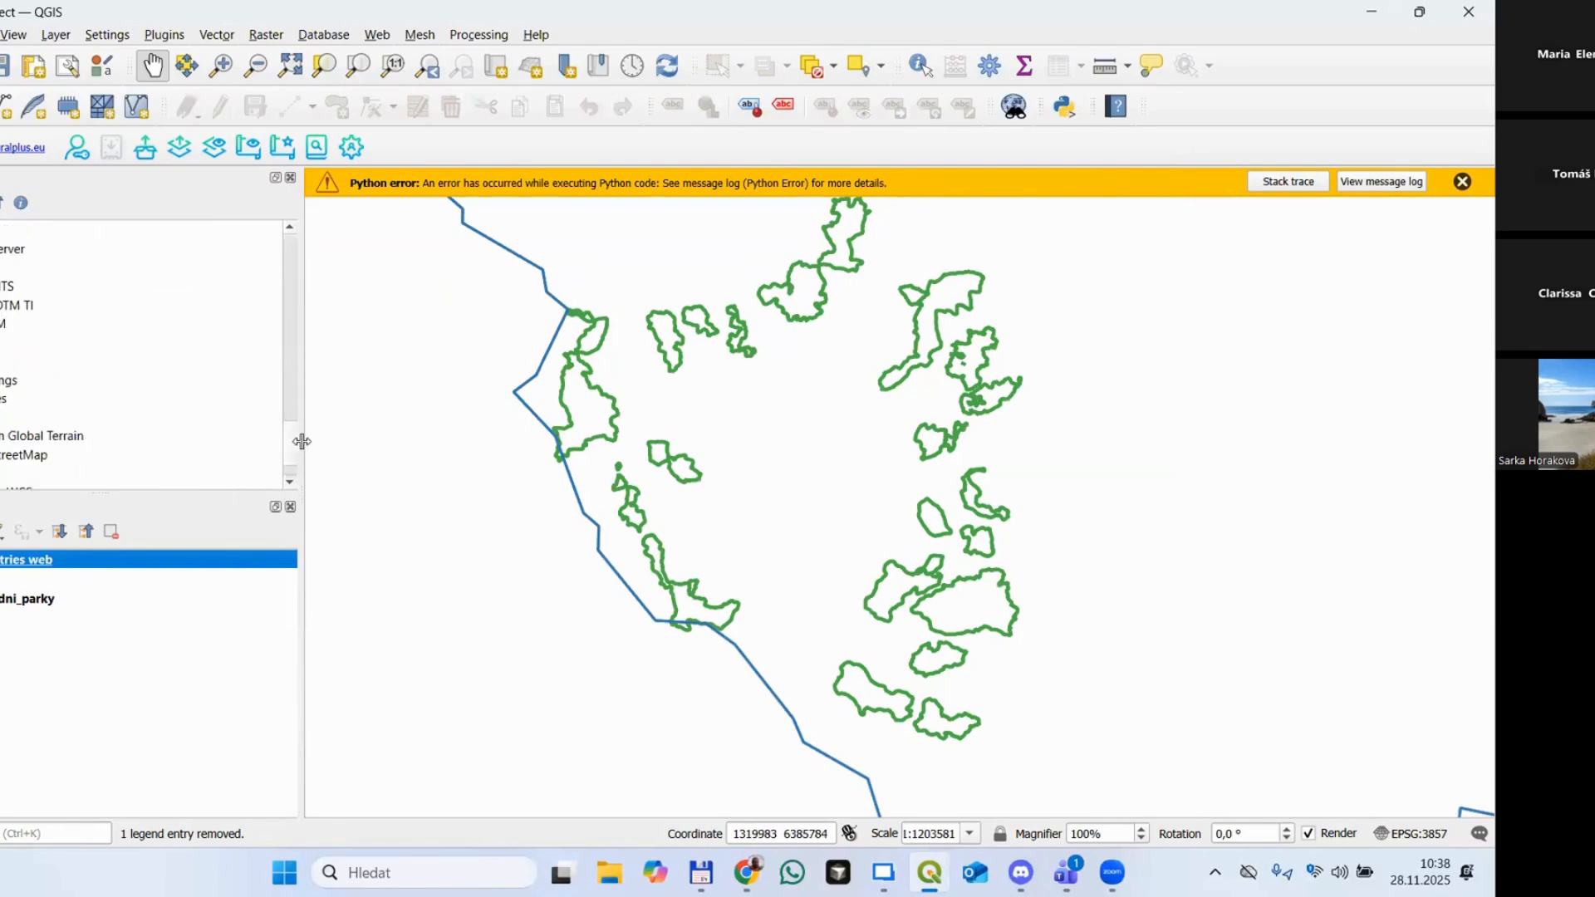
{"action": "left_click_drag", "start_coordinate": [287, 444], "coordinate": [316, 231]}
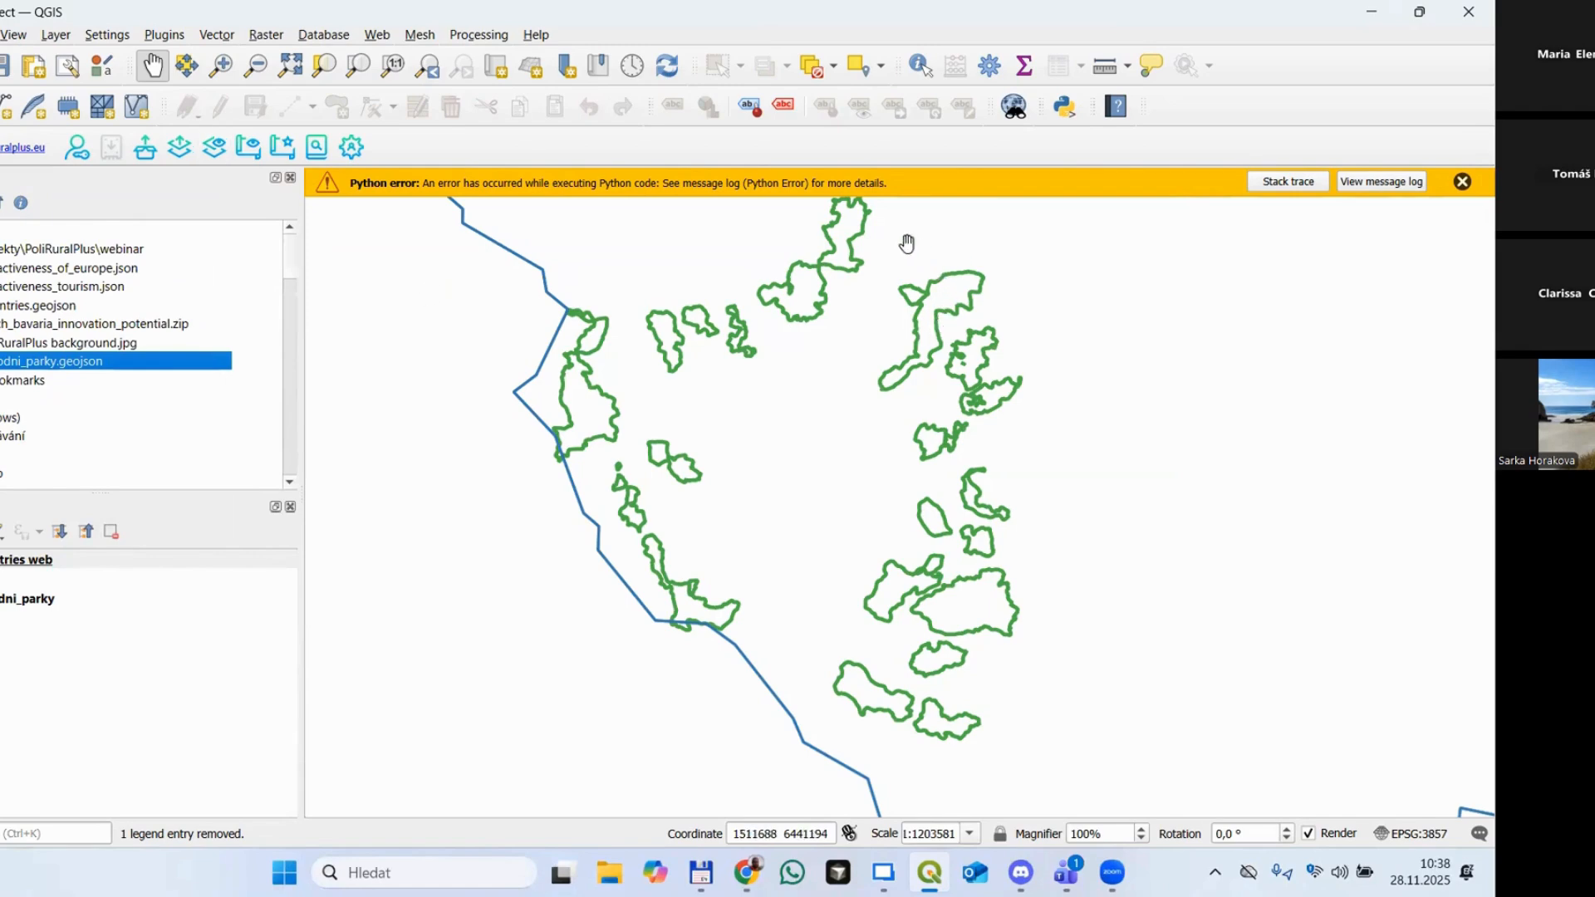
Step: Dismiss the Python error message and export the prirodni_parky vector layer to the Layman server
{"action": "left_click", "coordinate": [1462, 182]}
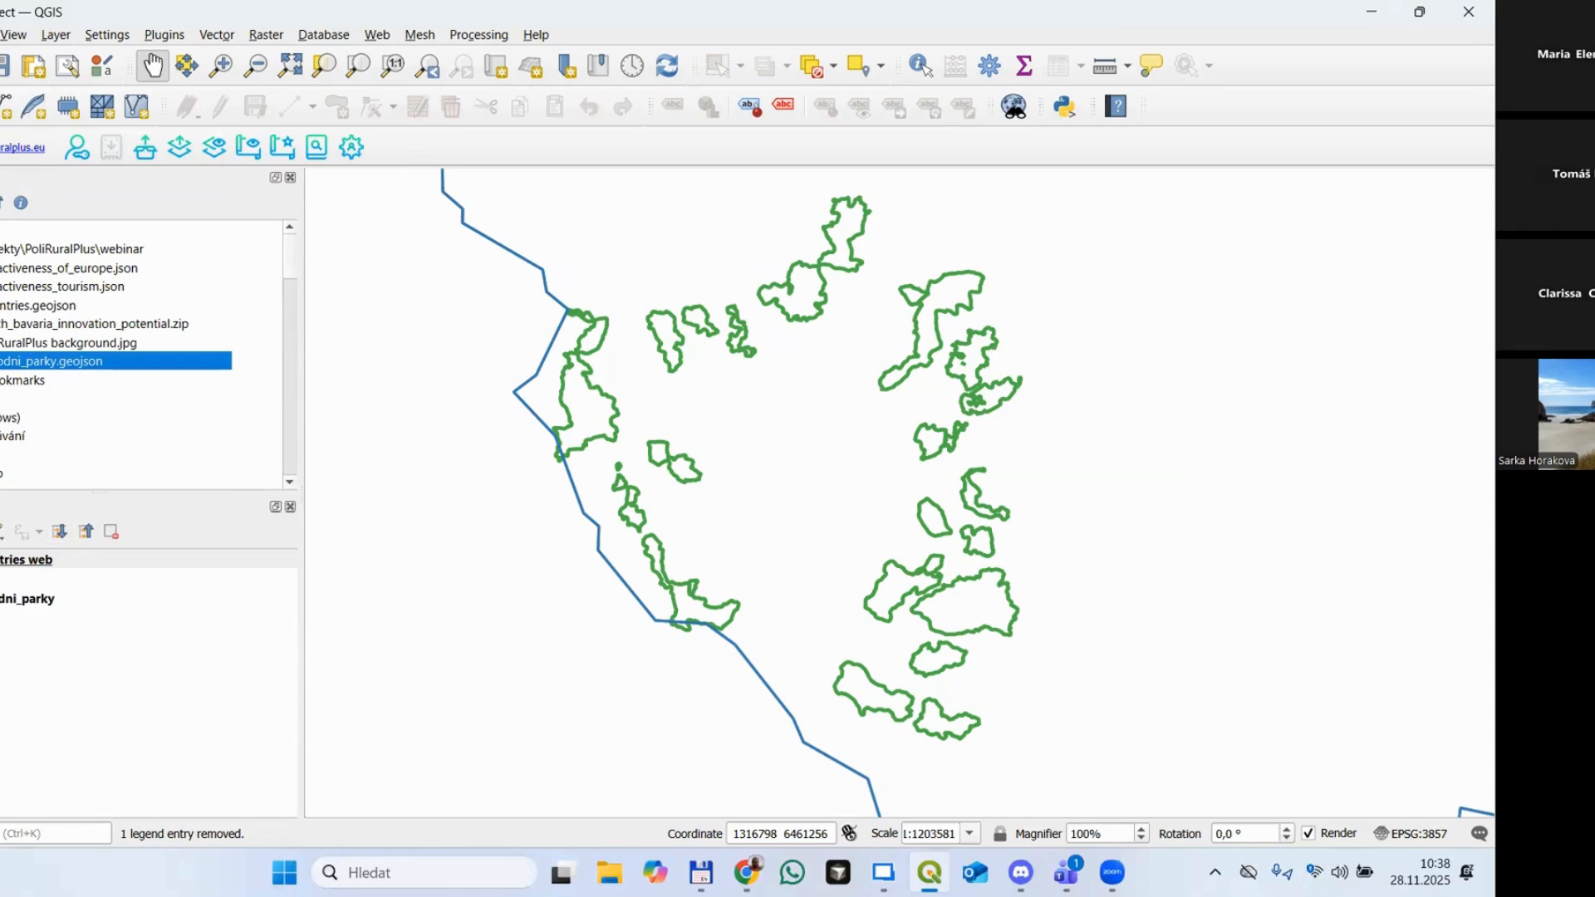
{"action": "left_click", "coordinate": [180, 148]}
{"action": "left_click", "coordinate": [561, 289]}
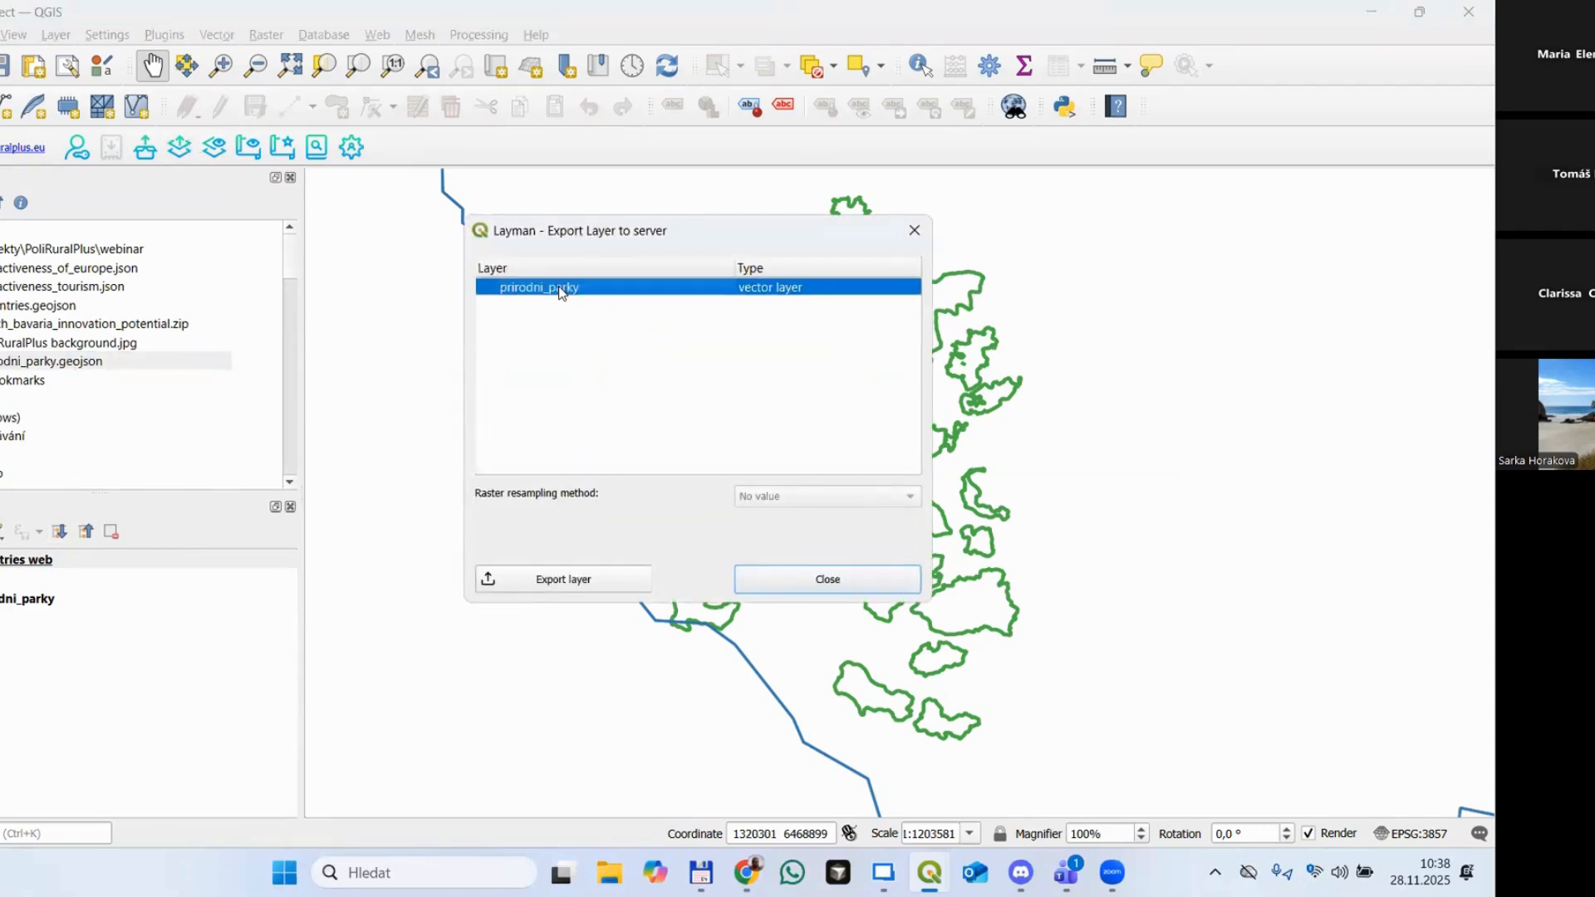
{"action": "left_click", "coordinate": [564, 579]}
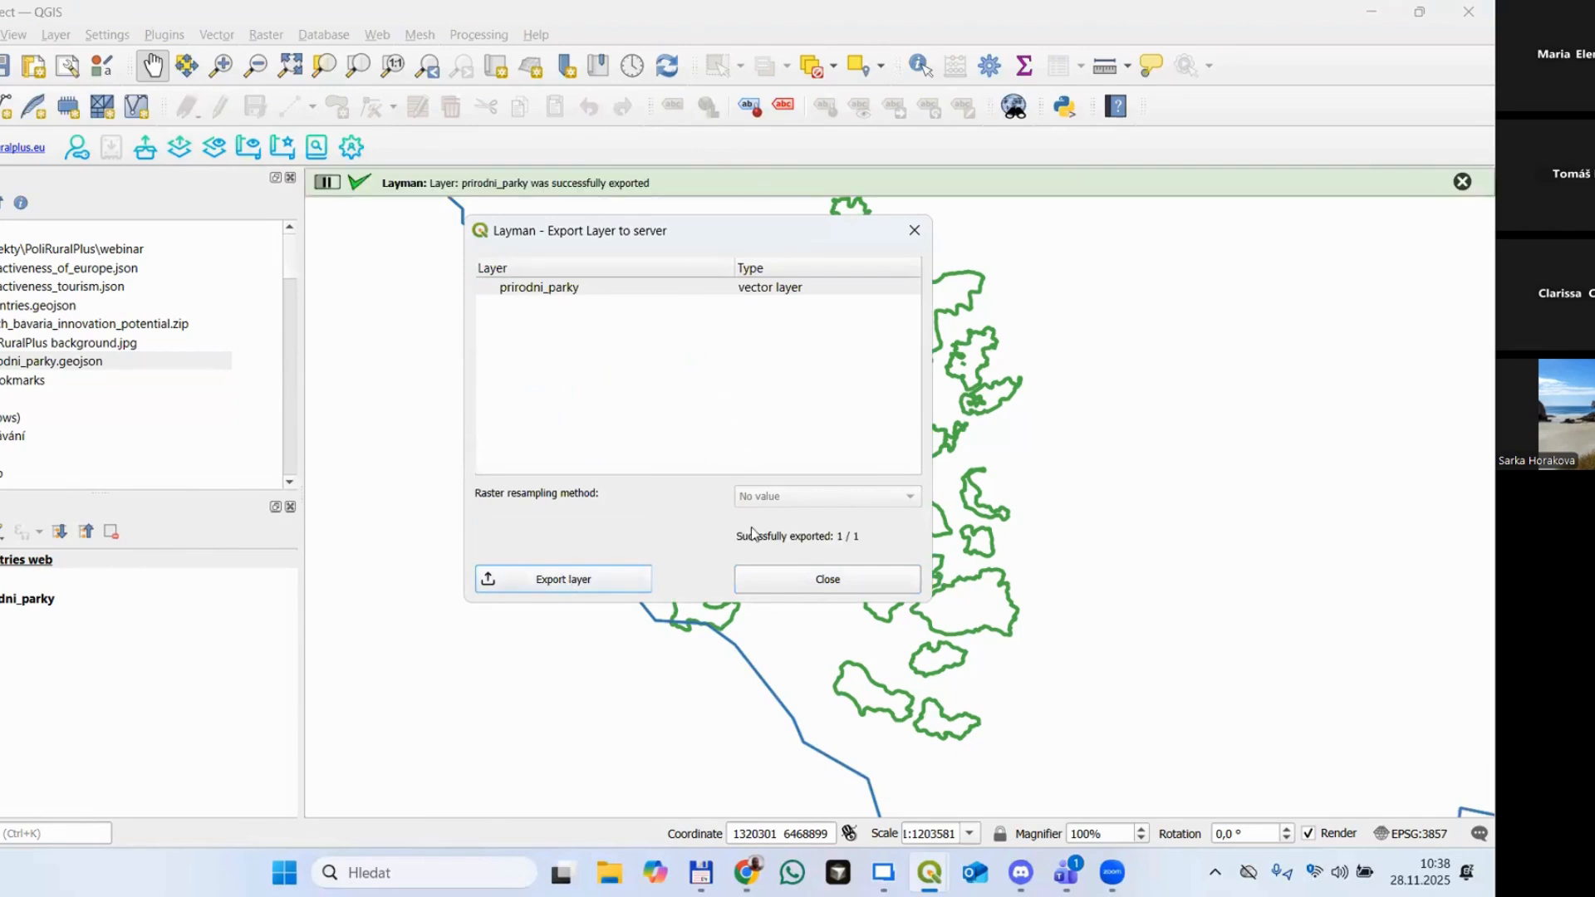
{"action": "left_click", "coordinate": [759, 575]}
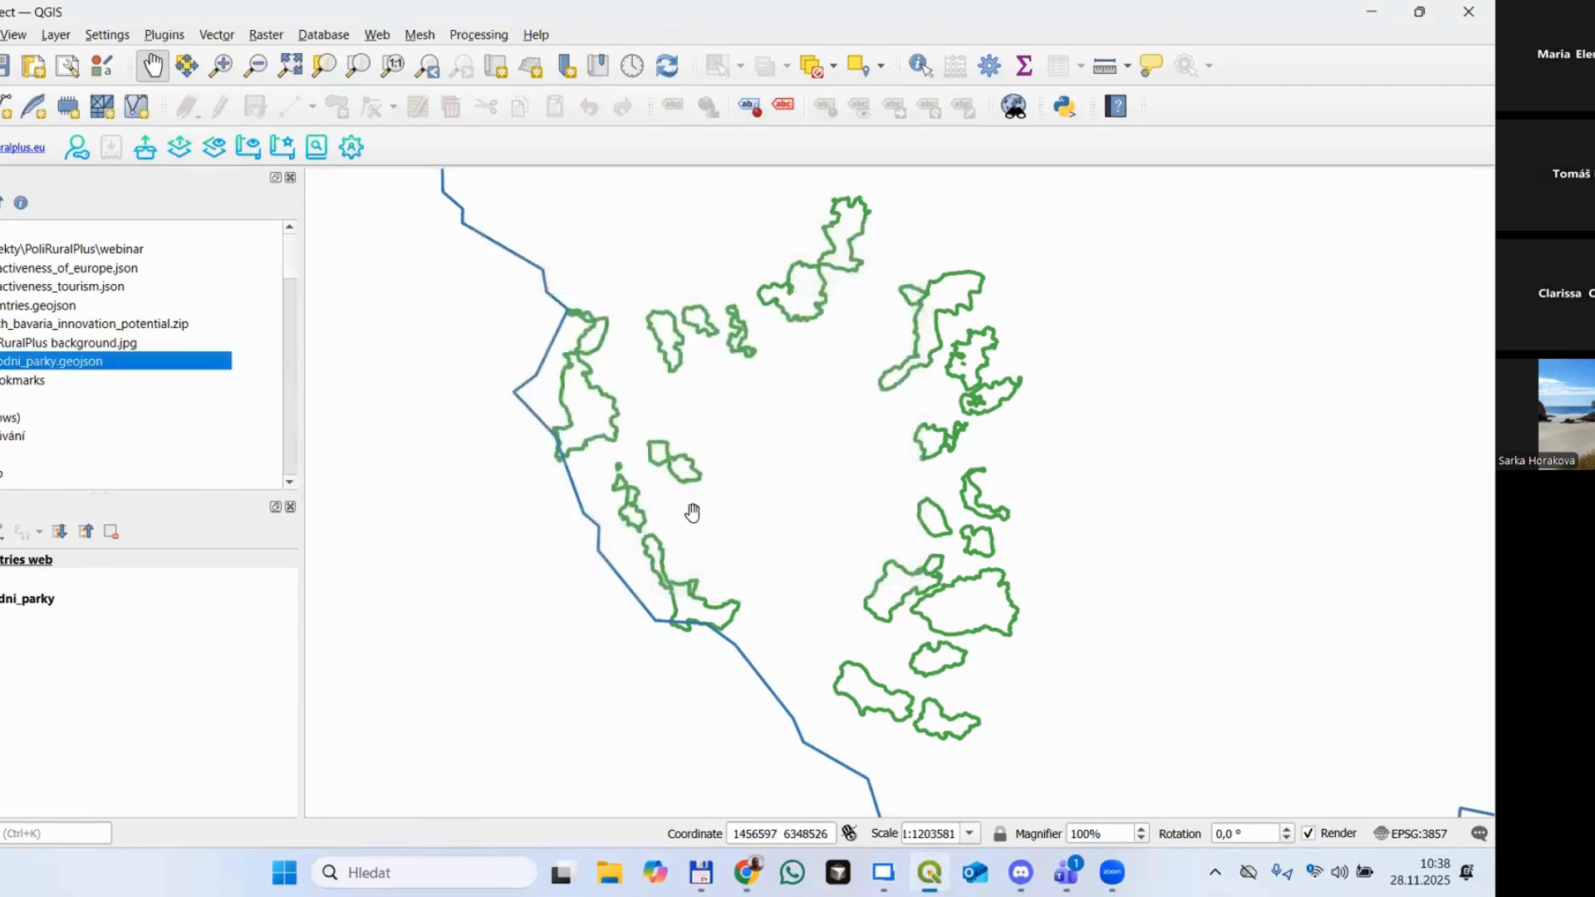
Step: Give prirodni_parky public read access in the Layman layers catalogue, save the permissions and close the catalogue
{"action": "left_click", "coordinate": [218, 148]}
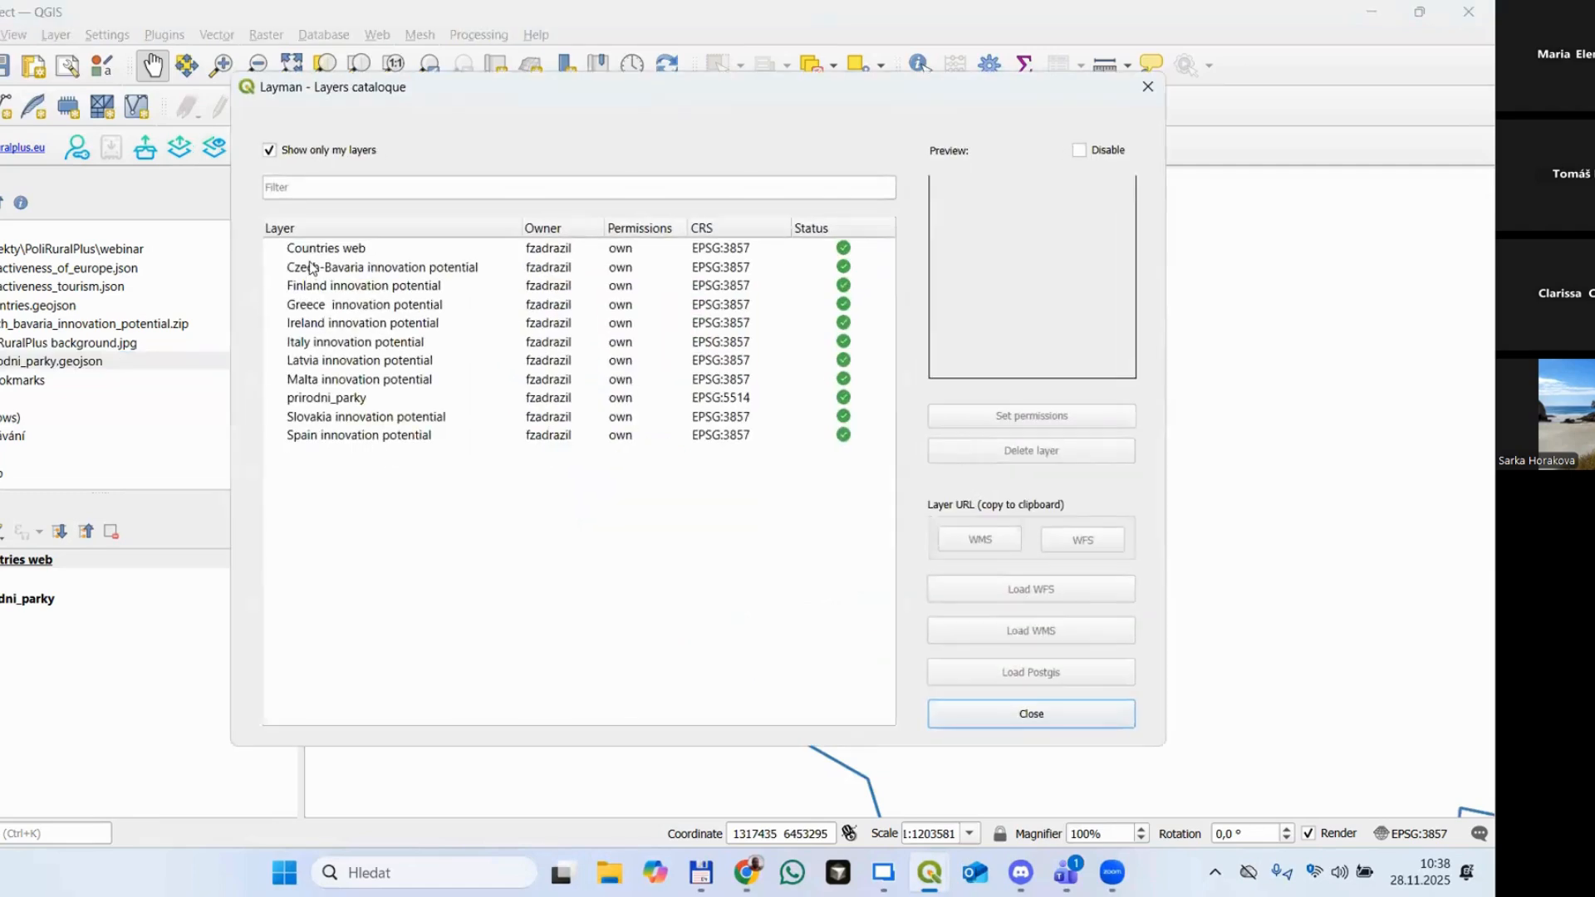
{"action": "left_click", "coordinate": [334, 400]}
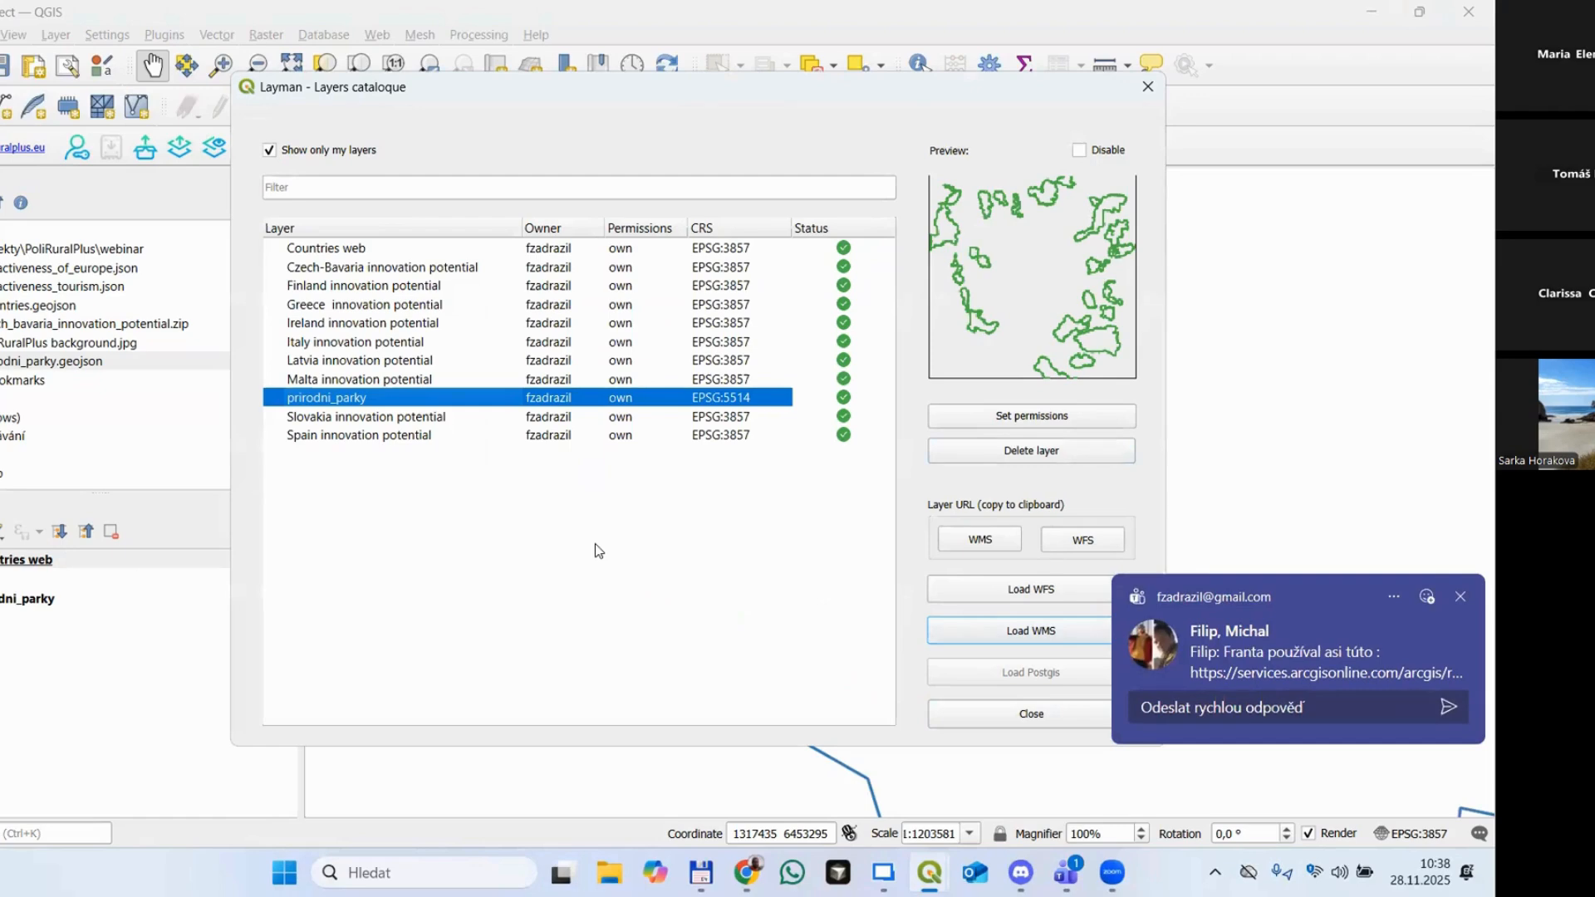
{"action": "left_click", "coordinate": [1006, 416]}
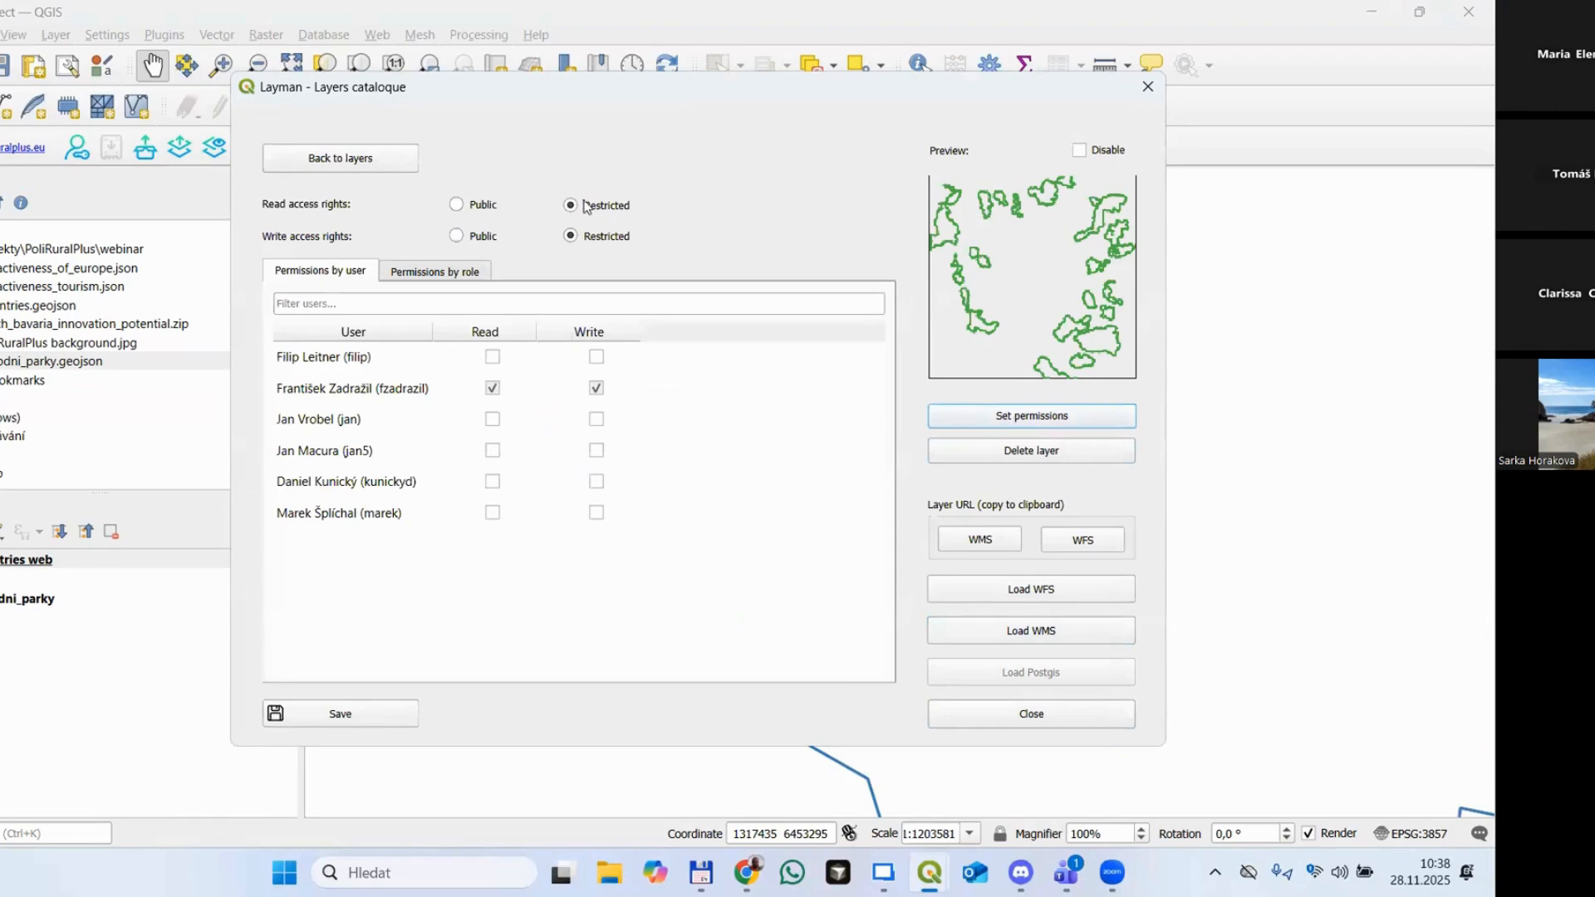
{"action": "left_click", "coordinate": [457, 205]}
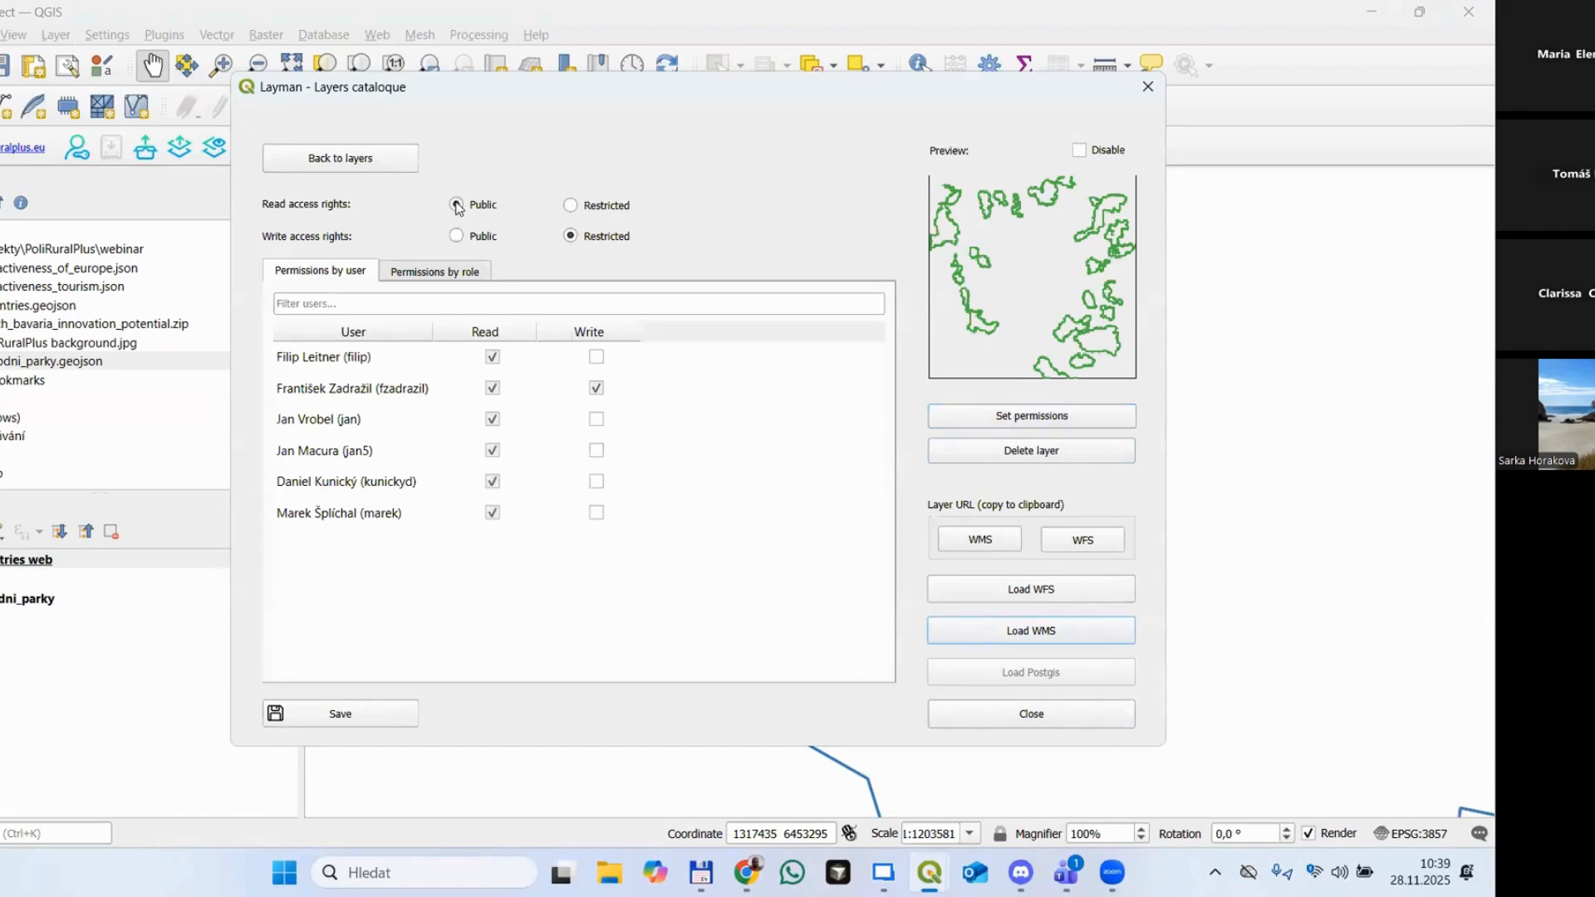
{"action": "left_click", "coordinate": [573, 205]}
{"action": "left_click", "coordinate": [479, 207]}
{"action": "left_click", "coordinate": [312, 711]}
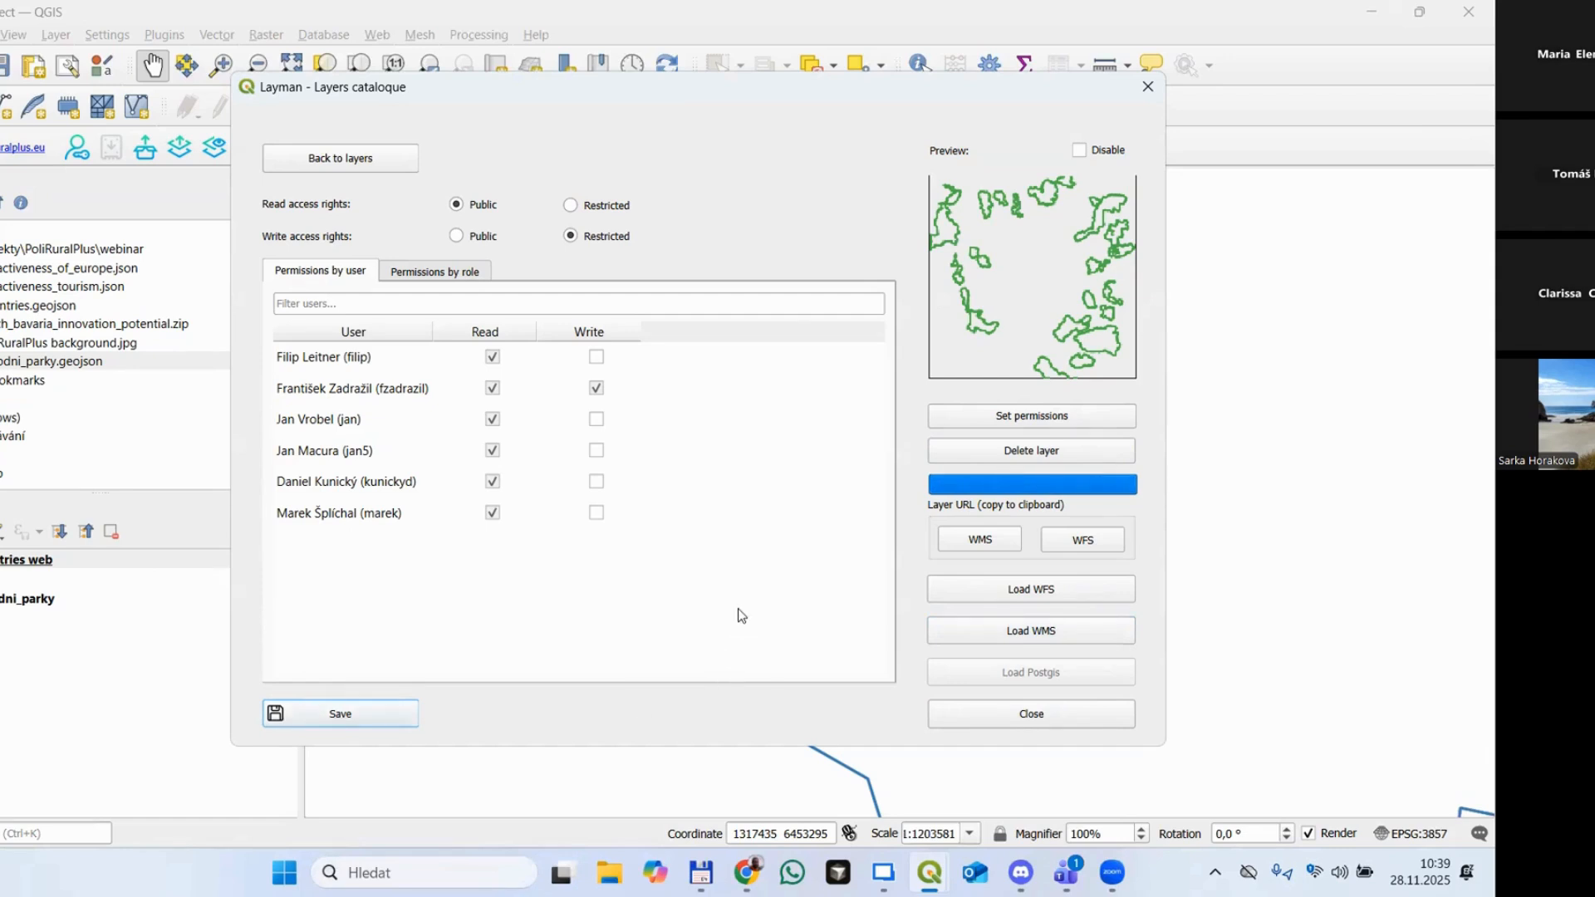
{"action": "left_click", "coordinate": [777, 451]}
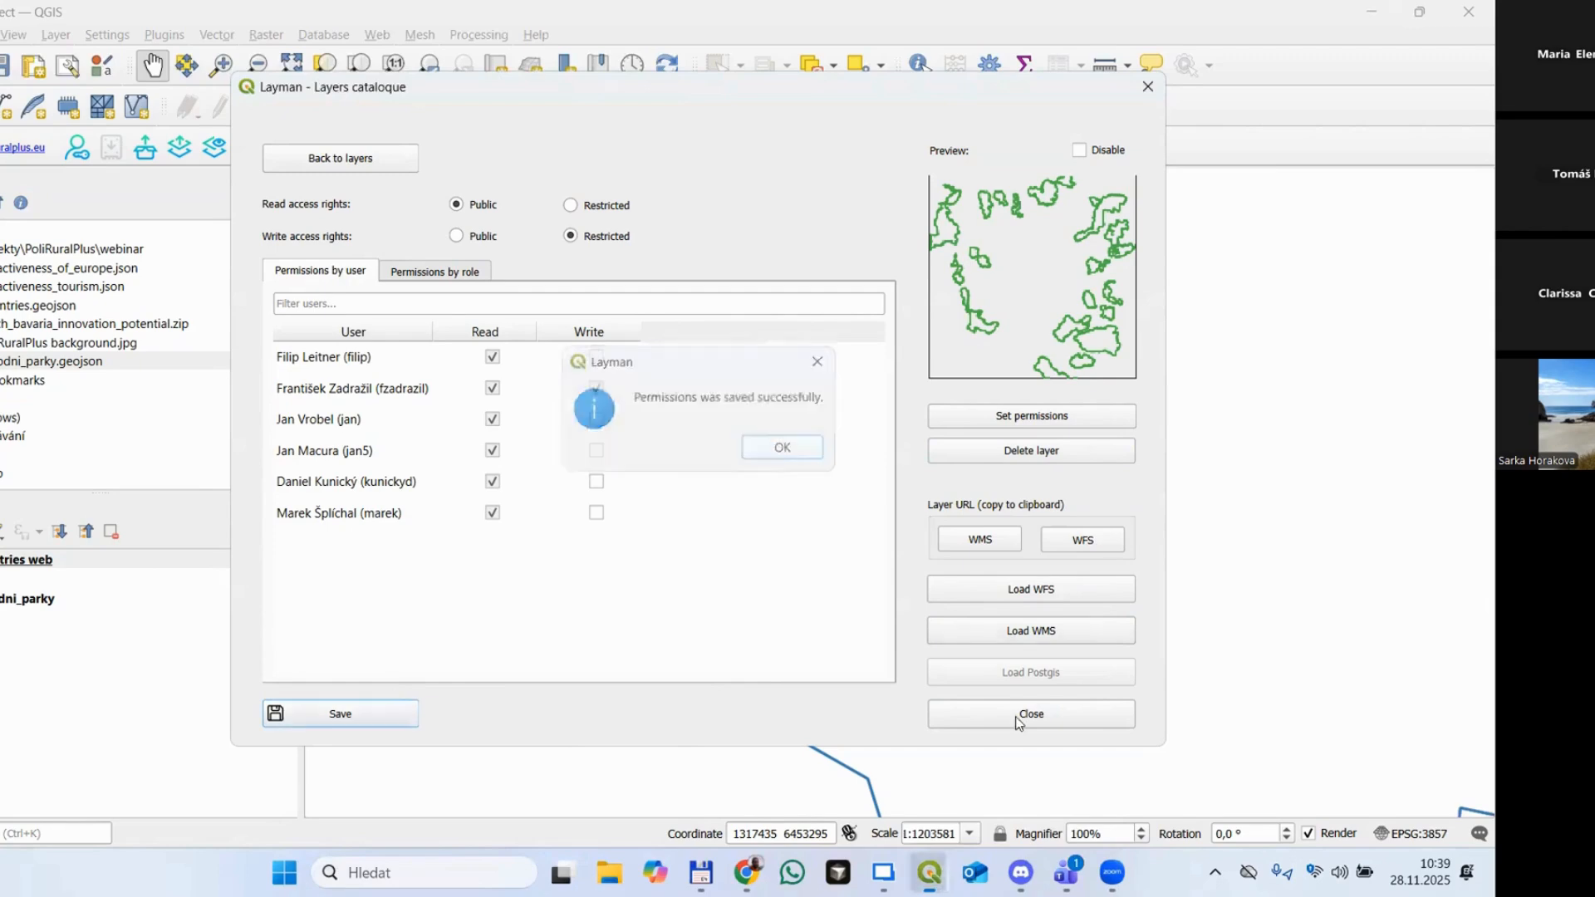
{"action": "left_click", "coordinate": [1033, 714]}
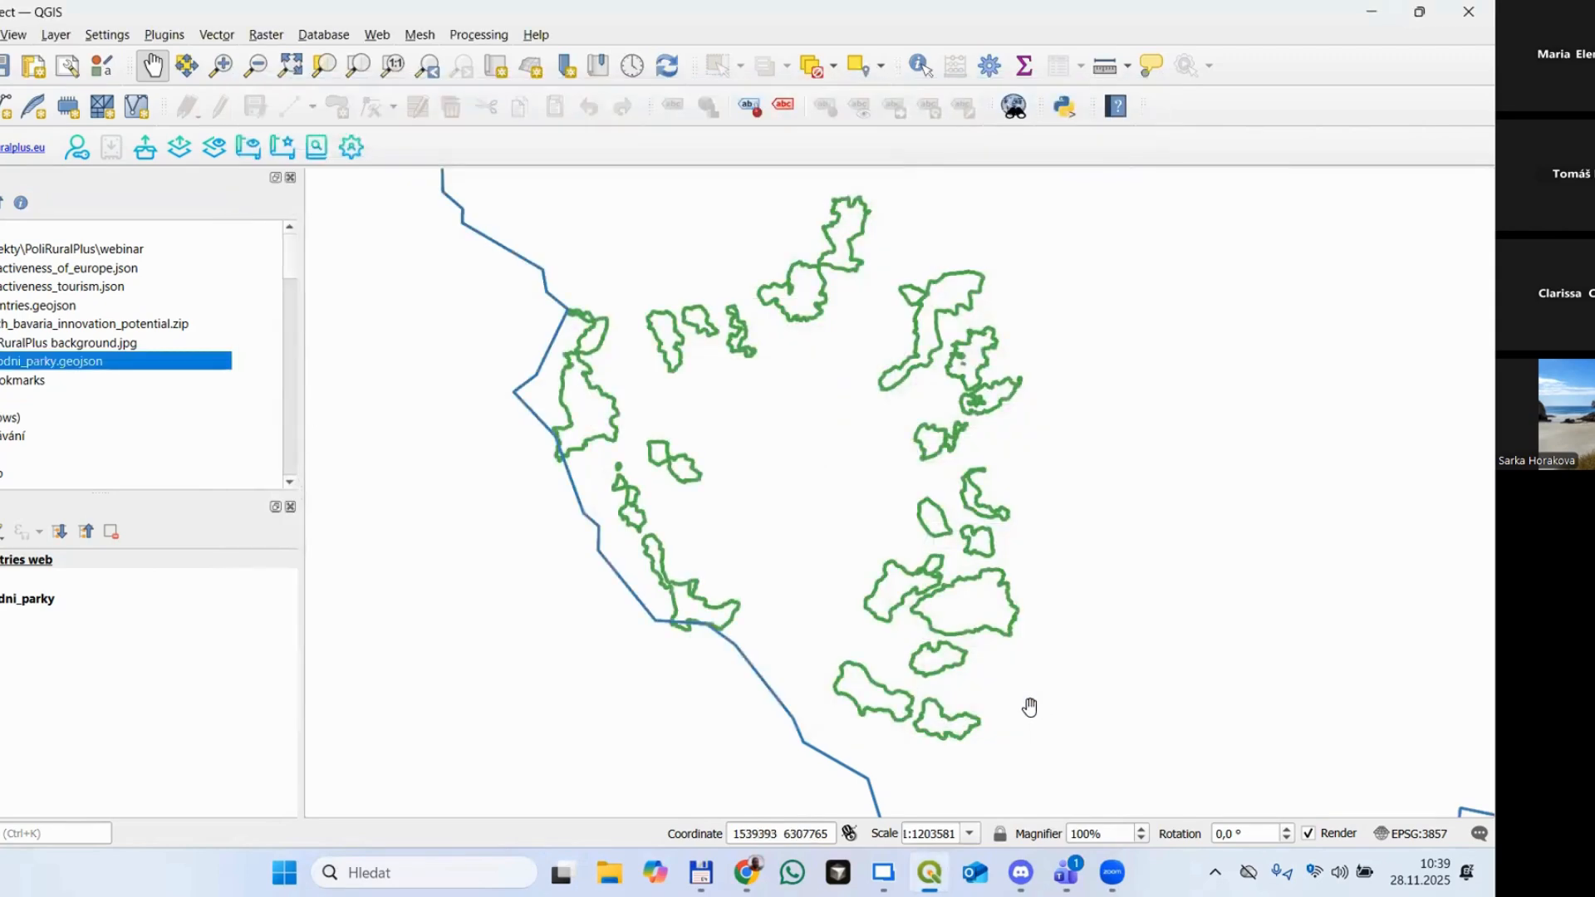
Step: Switch to the PoliRuralPlus website in Chrome and search the layers of its Layman catalogue for "pri"
{"action": "key", "text": "alt+Tab"}
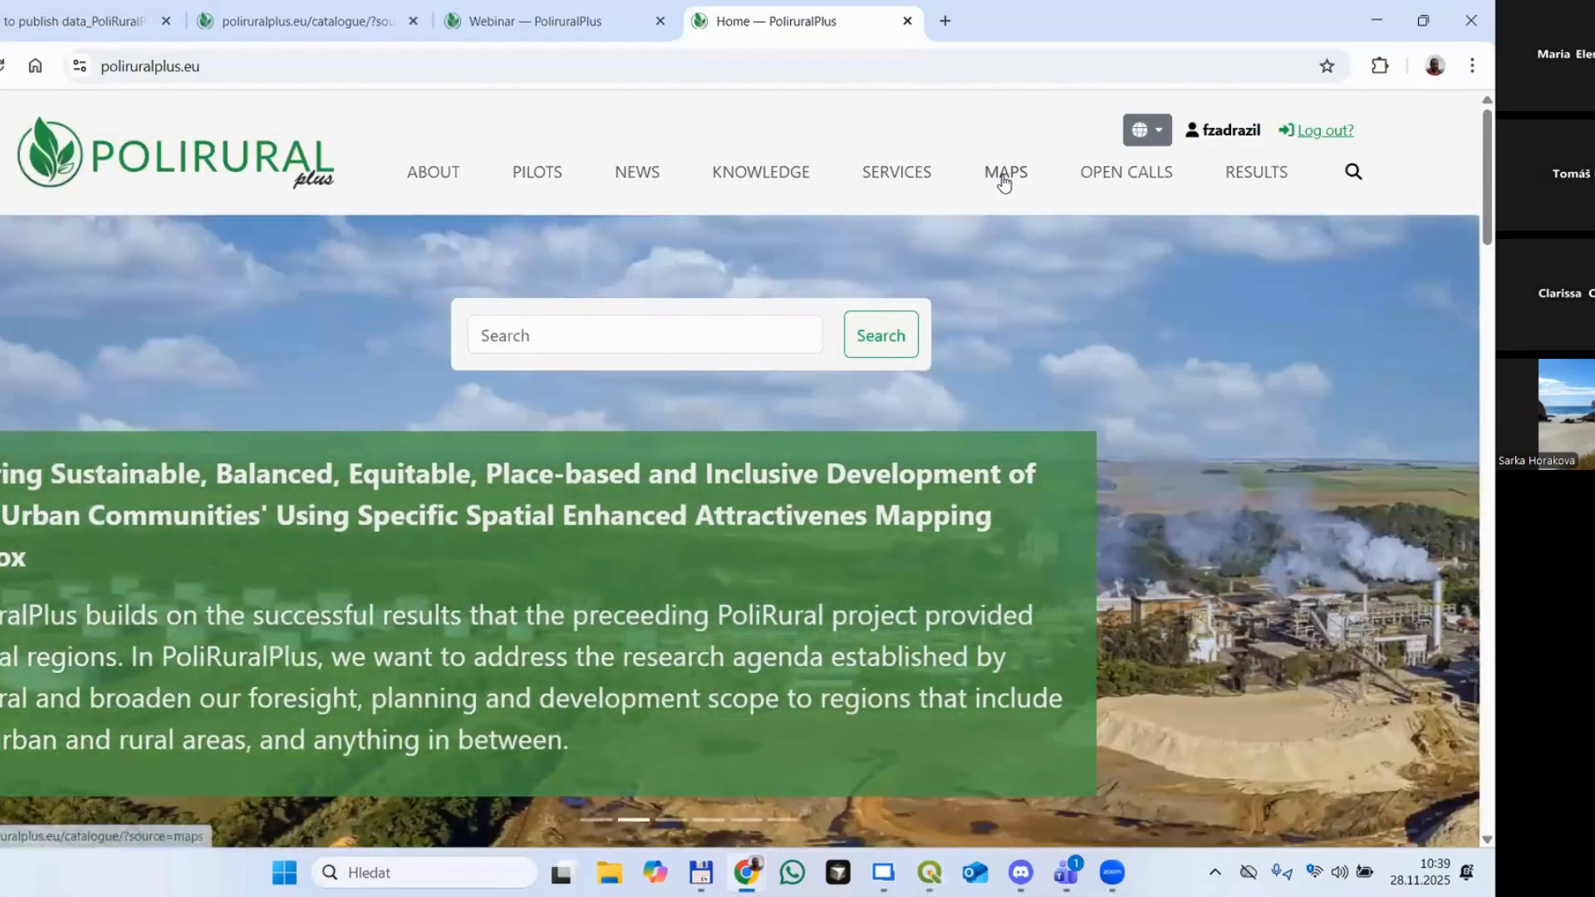
{"action": "left_click", "coordinate": [1005, 174]}
{"action": "left_click", "coordinate": [654, 351]}
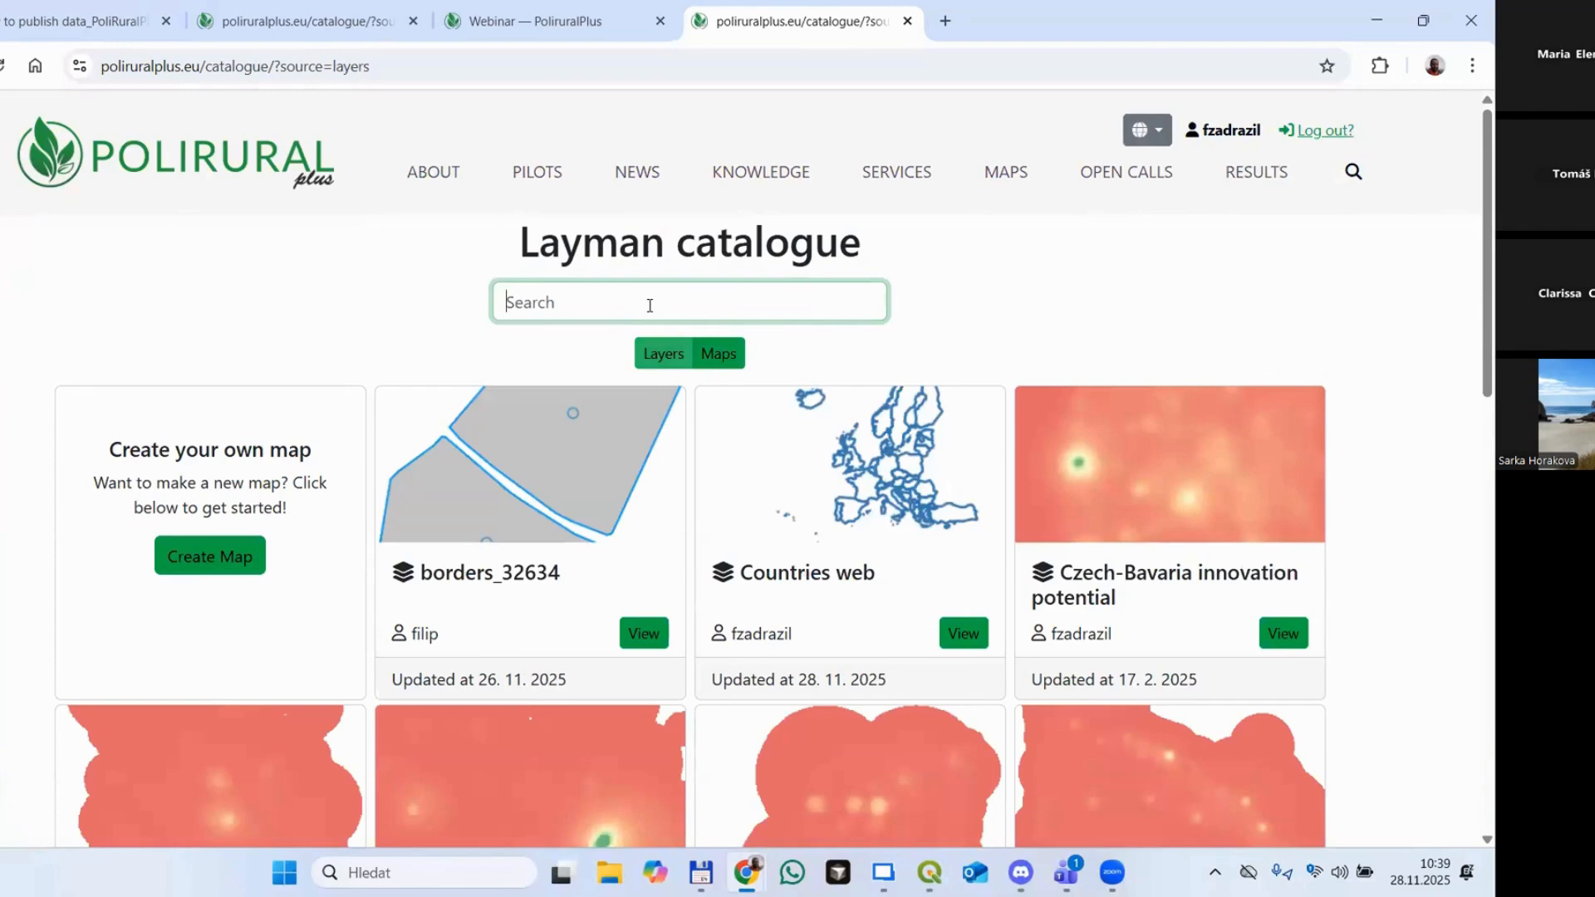
{"action": "type", "text": "pri"}
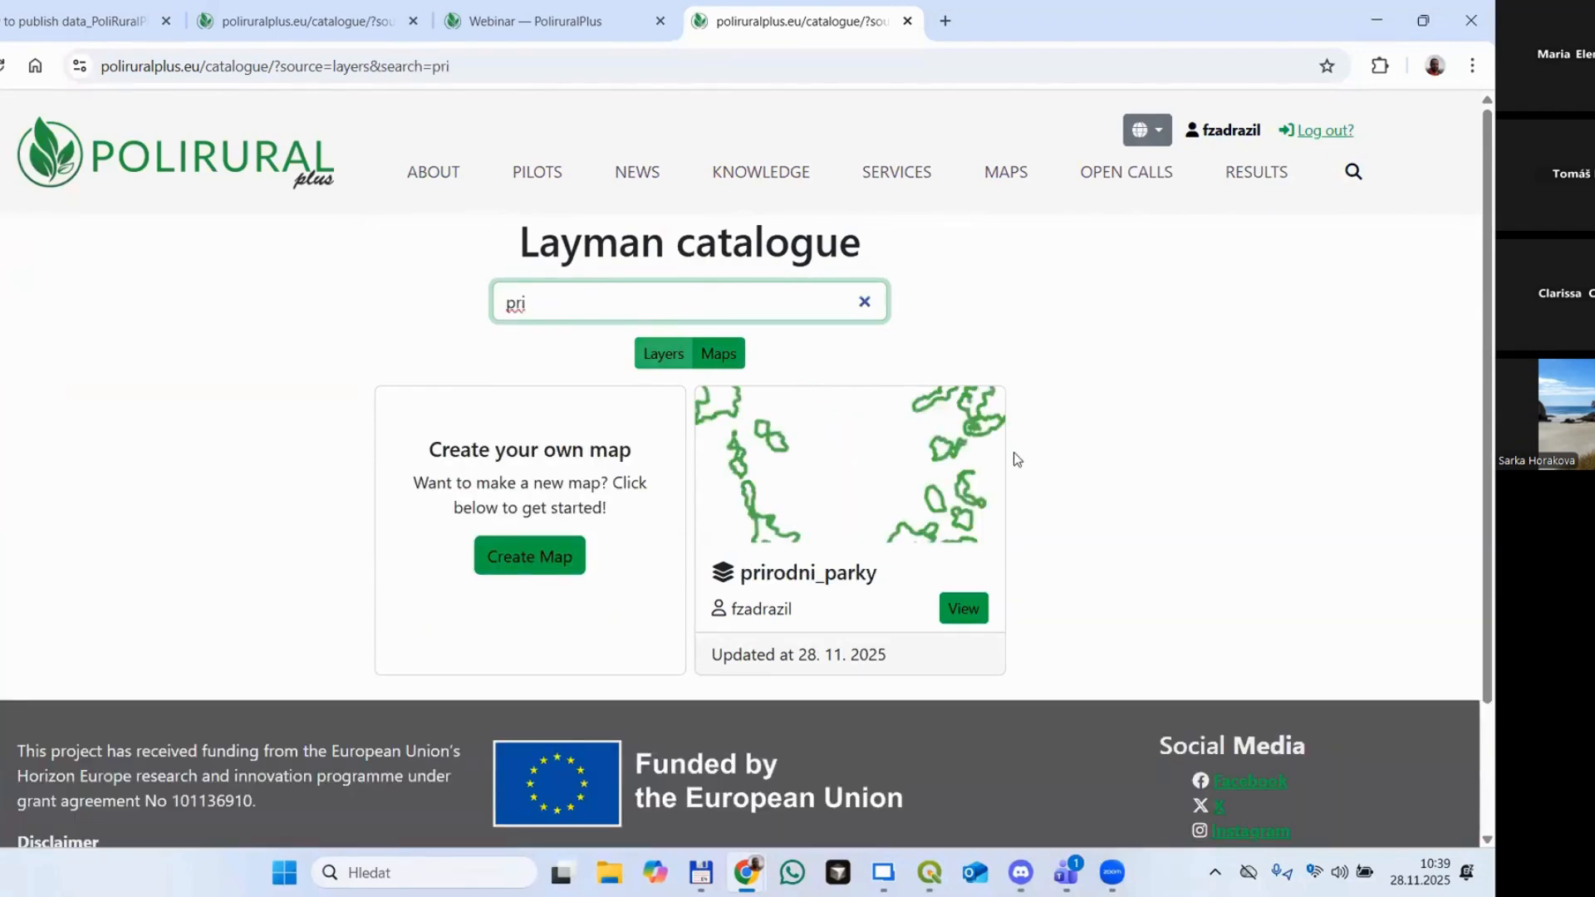
Step: Return to QGIS and browse the Layman map compositions catalogue, previewing compositions such as Půdní bloky, Webinar map and Počet domů
{"action": "key", "text": "alt+Tab"}
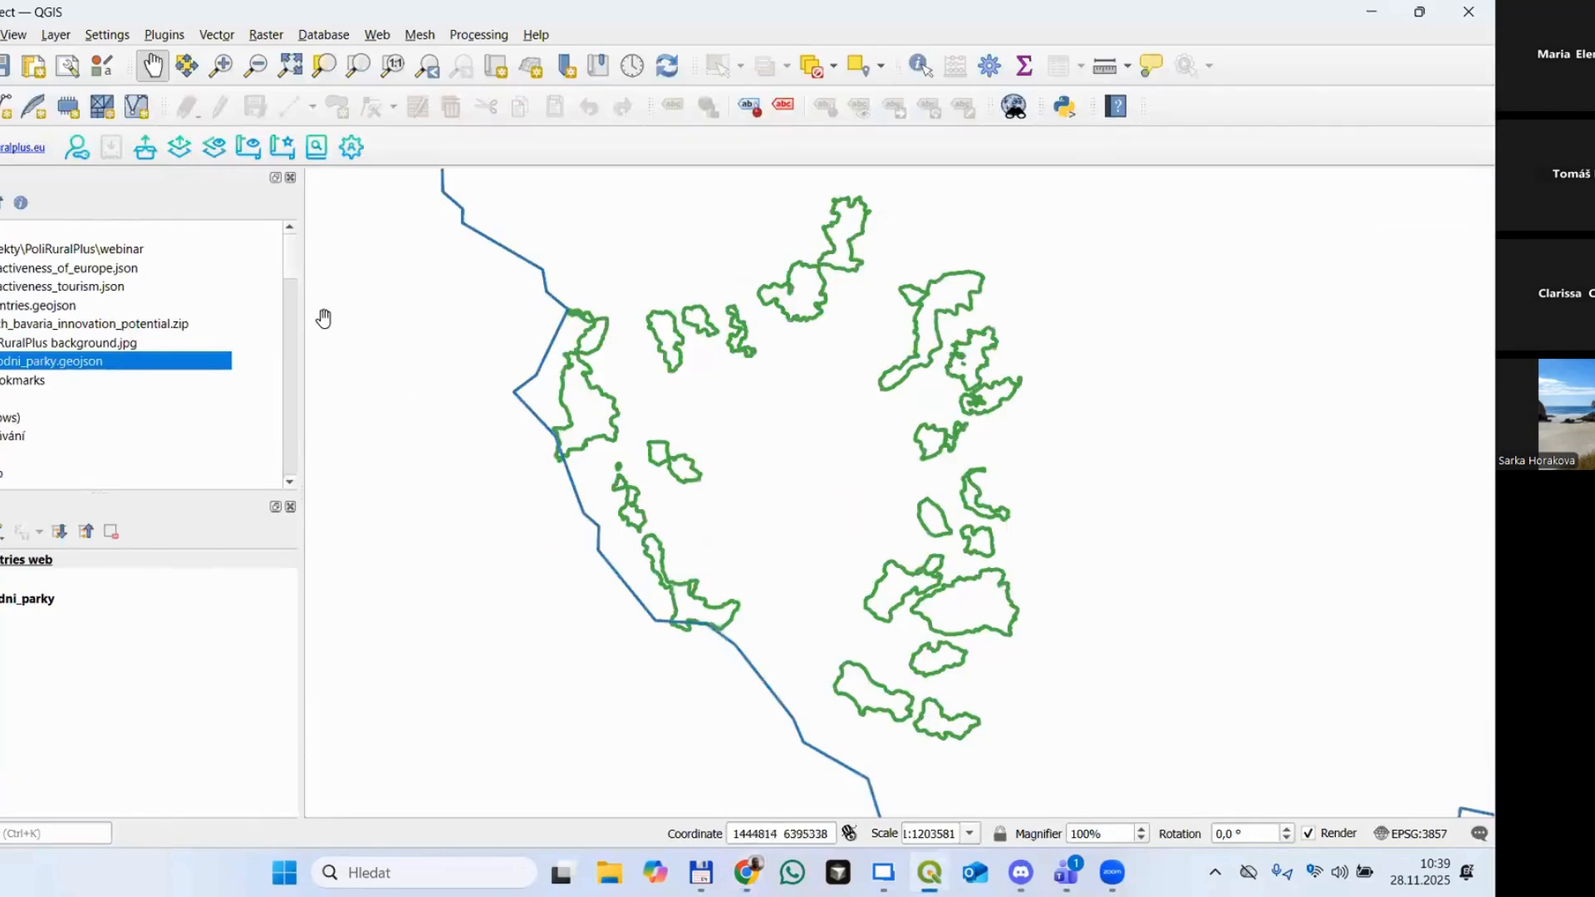
{"action": "left_click", "coordinate": [248, 147]}
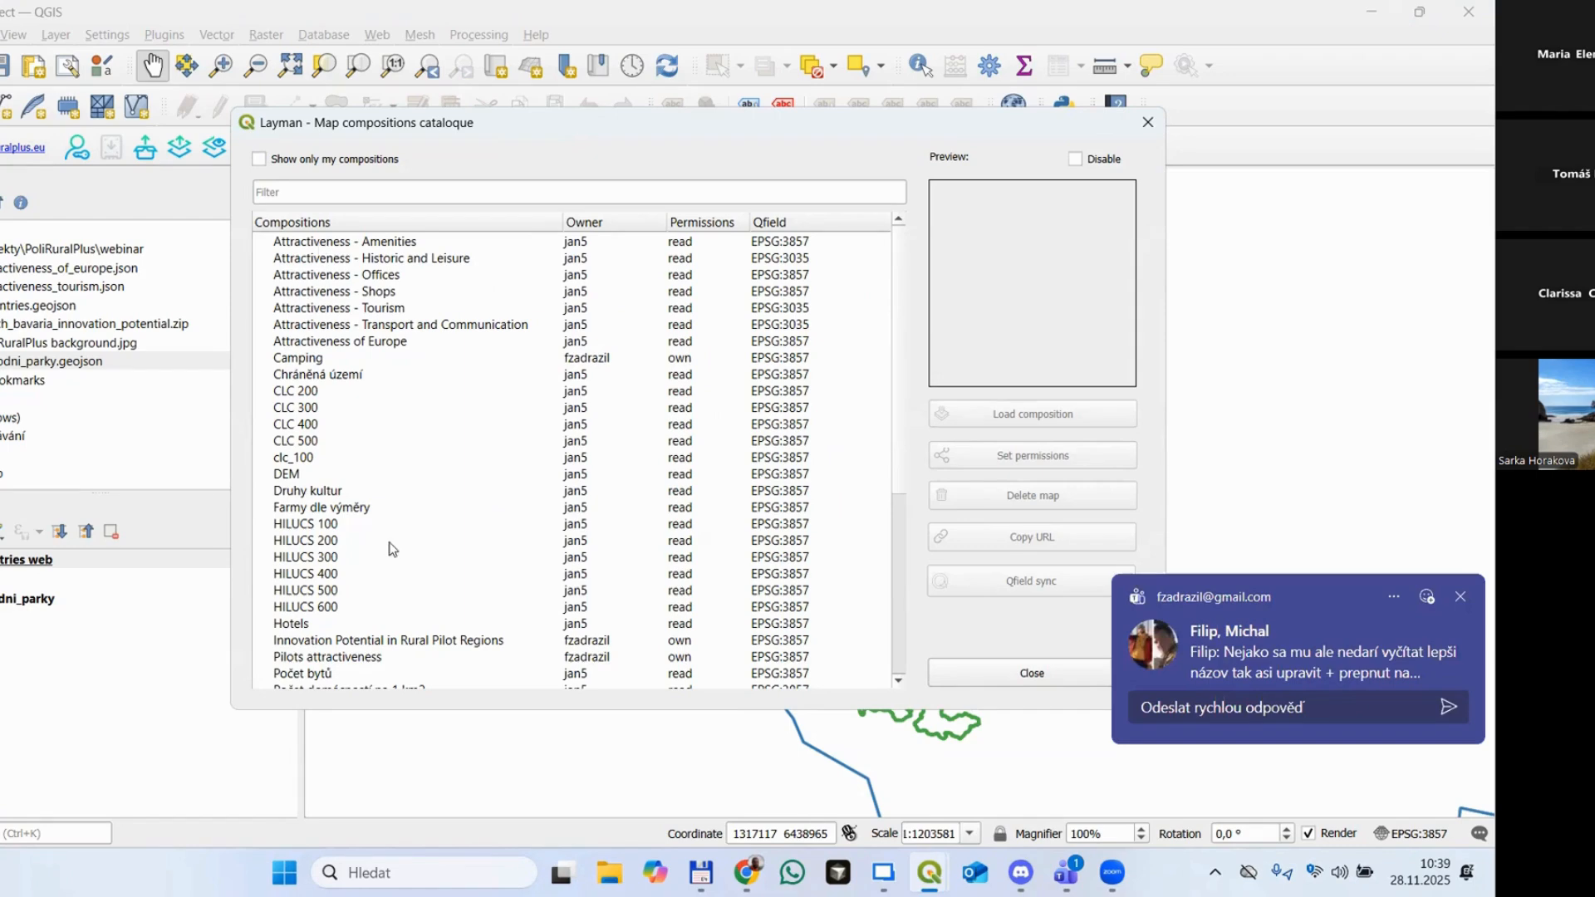
{"action": "scroll", "coordinate": [391, 550], "scroll_direction": "down", "scroll_amount": 7}
{"action": "left_click", "coordinate": [357, 630]}
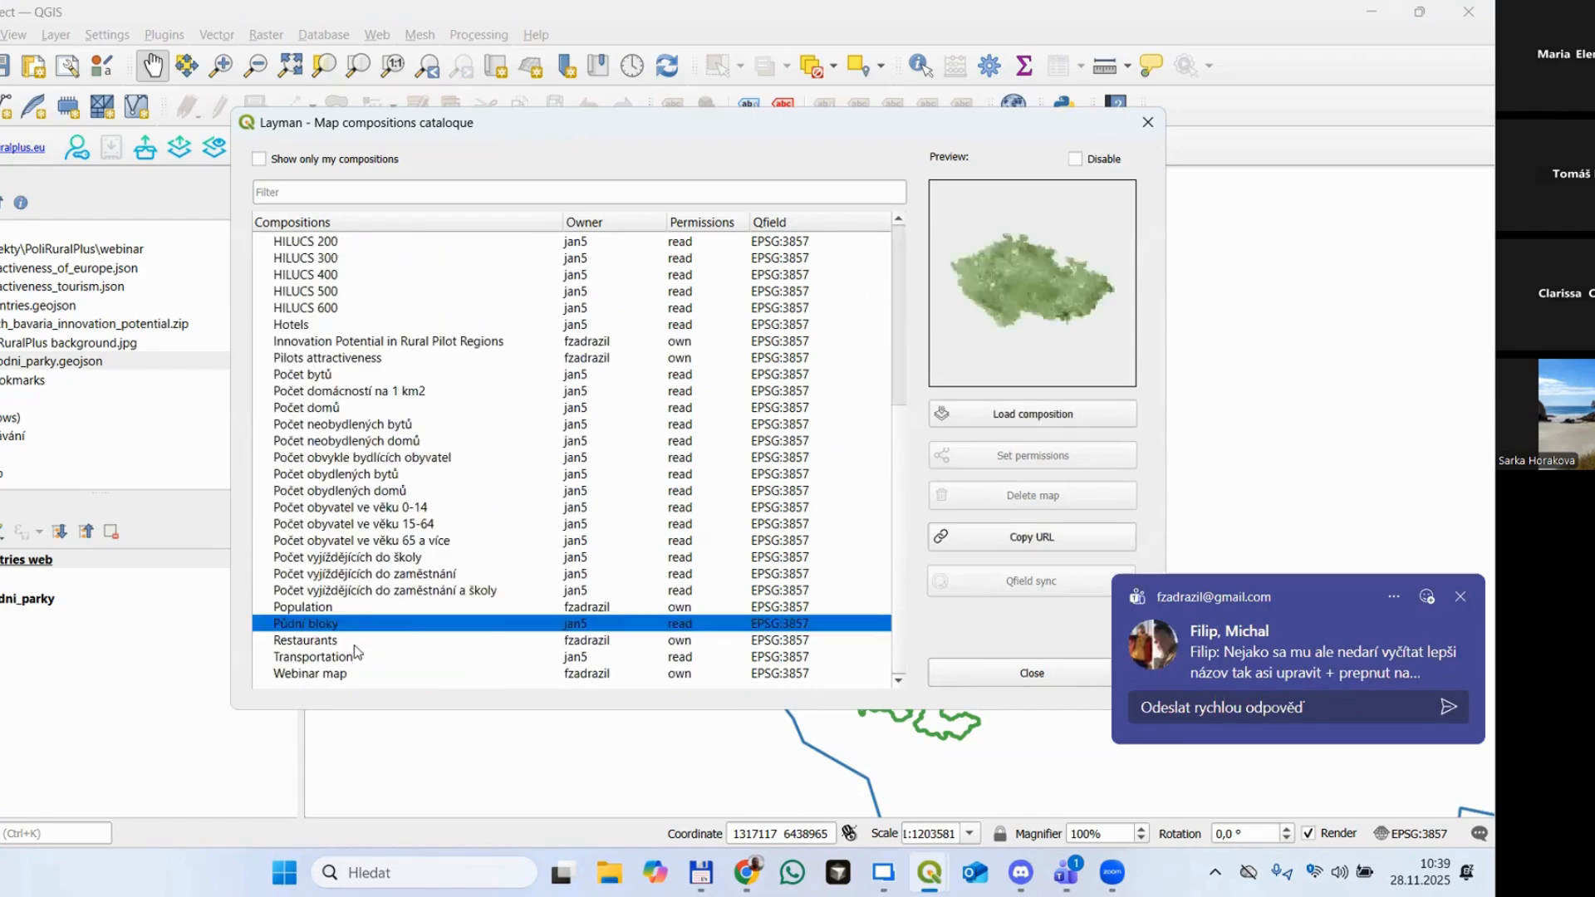
{"action": "left_click", "coordinate": [355, 661]}
{"action": "left_click", "coordinate": [357, 676]}
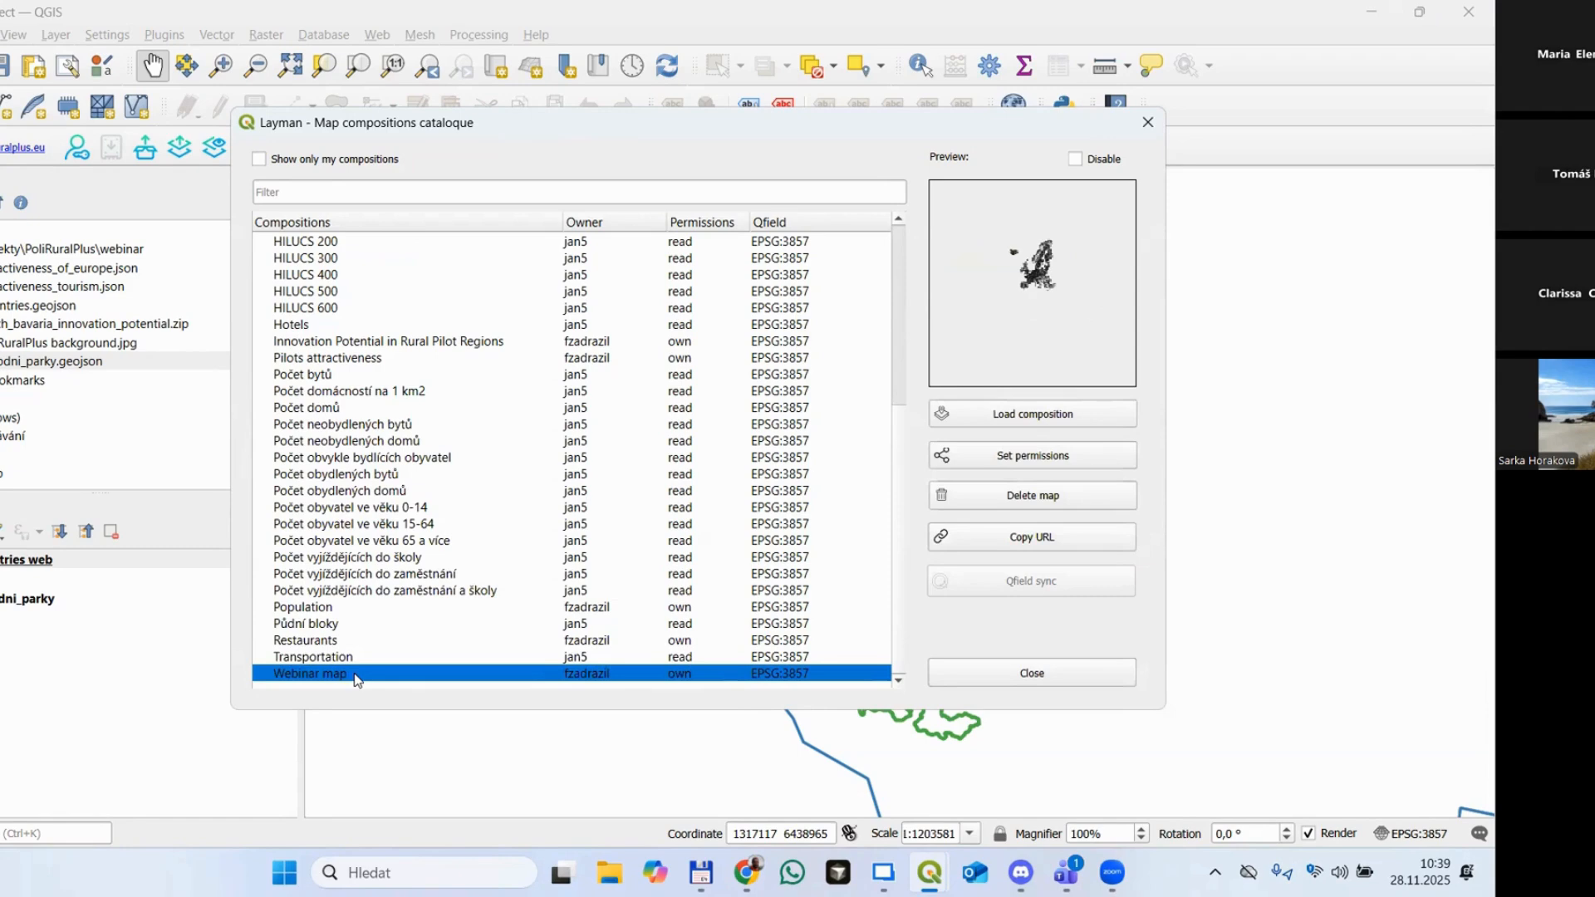
{"action": "left_click", "coordinate": [376, 590]}
{"action": "left_click", "coordinate": [388, 407]}
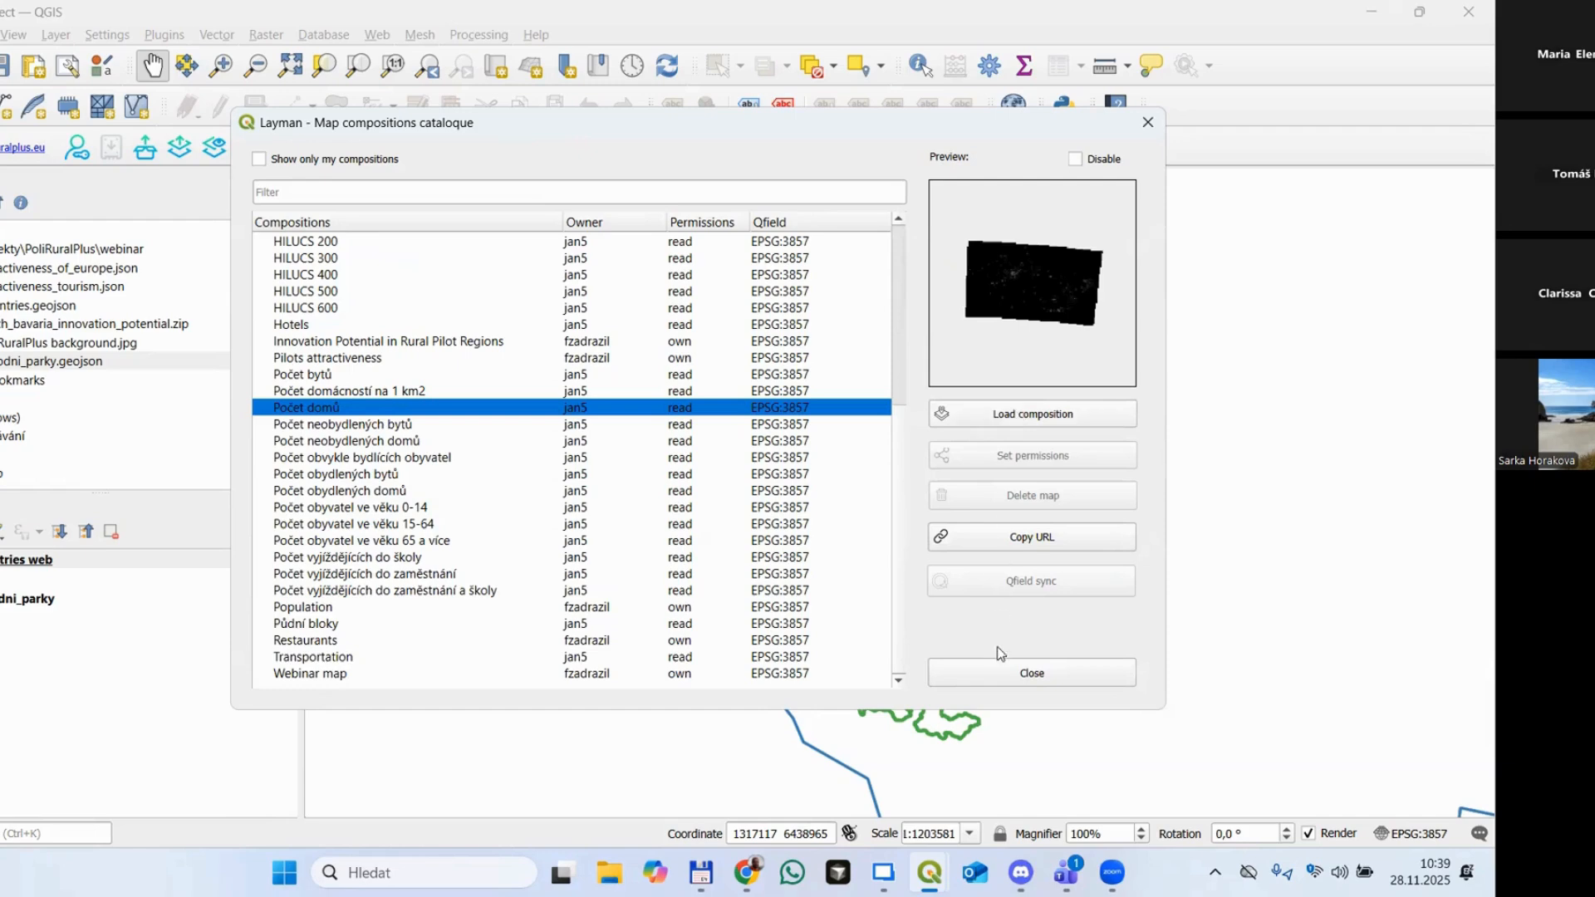
{"action": "left_click", "coordinate": [997, 679]}
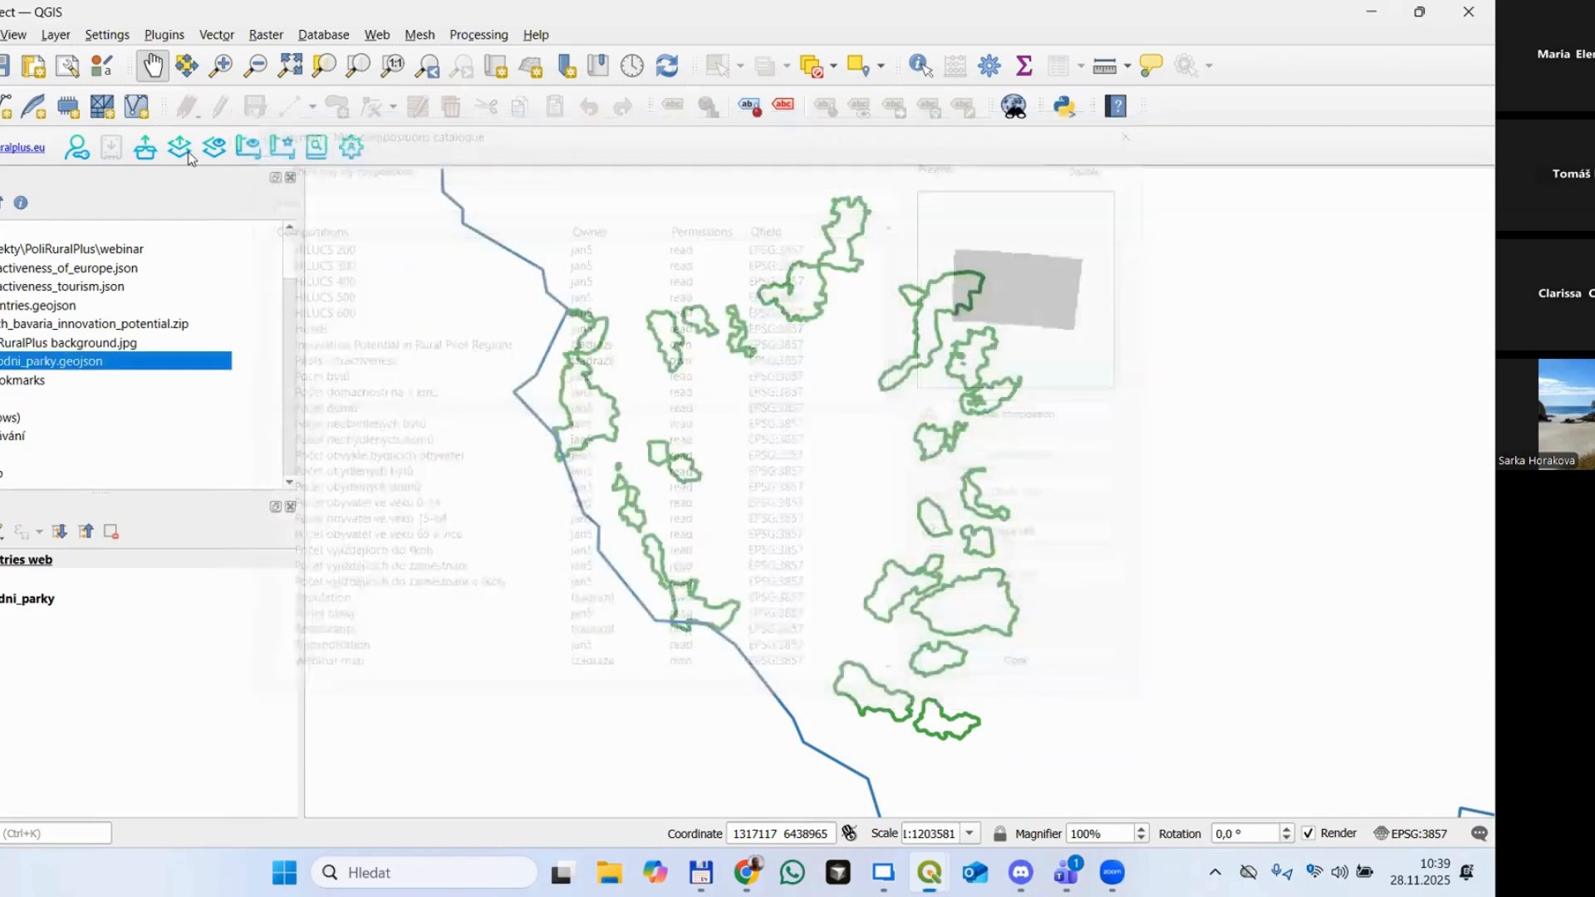
Step: Create a new Layman composition titled "Webinar QGIS" with the description "demo", using the current canvas extent
{"action": "left_click", "coordinate": [283, 147]}
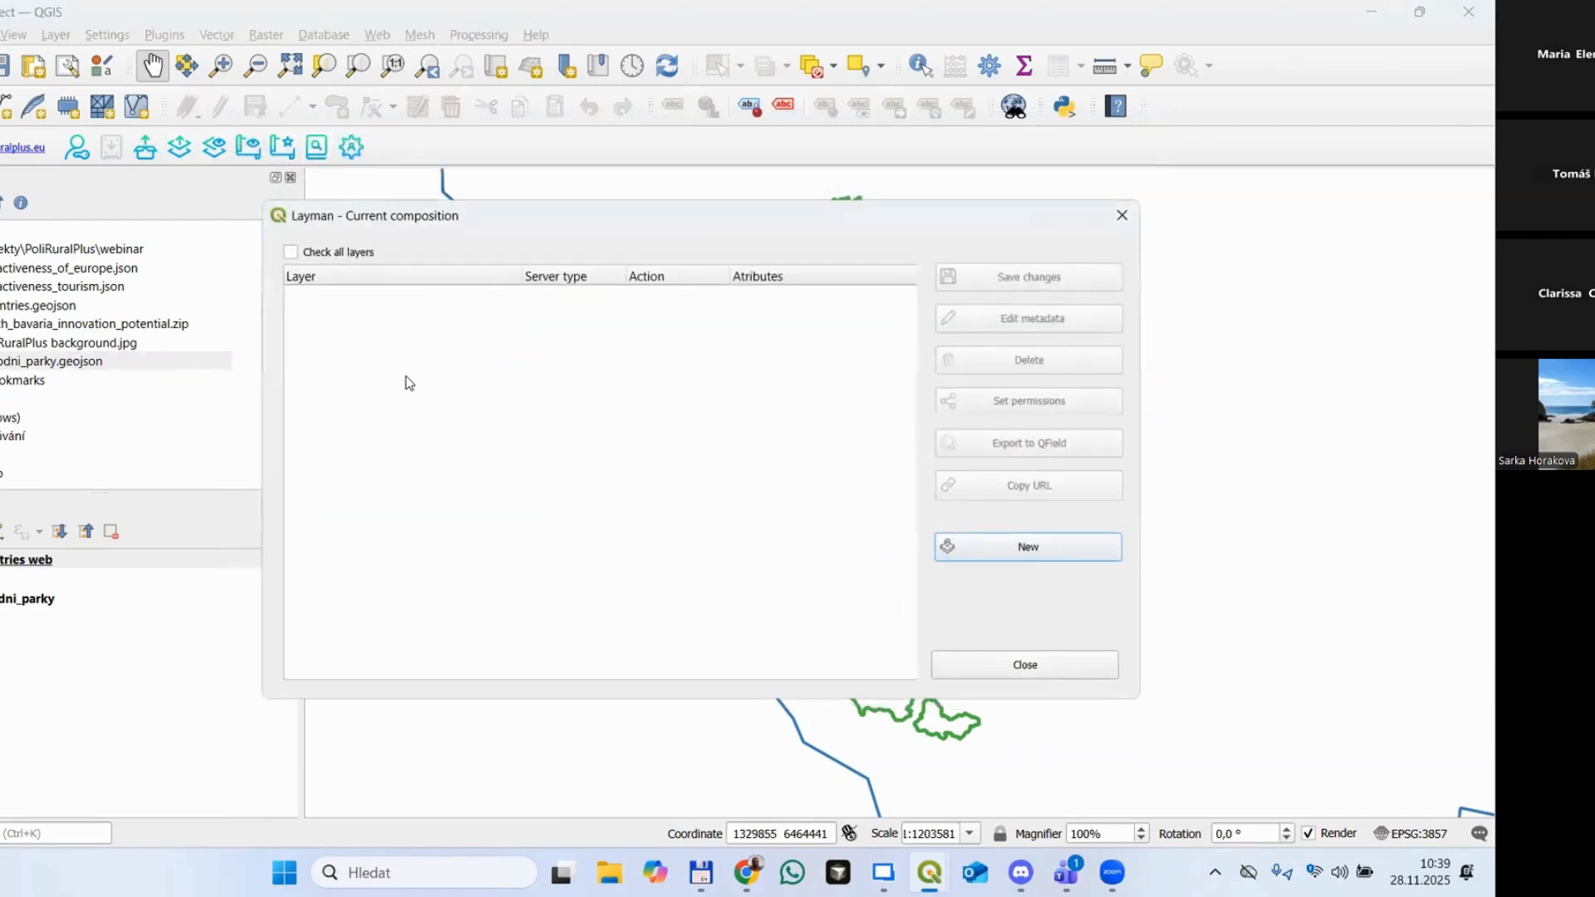
{"action": "left_click", "coordinate": [996, 548]}
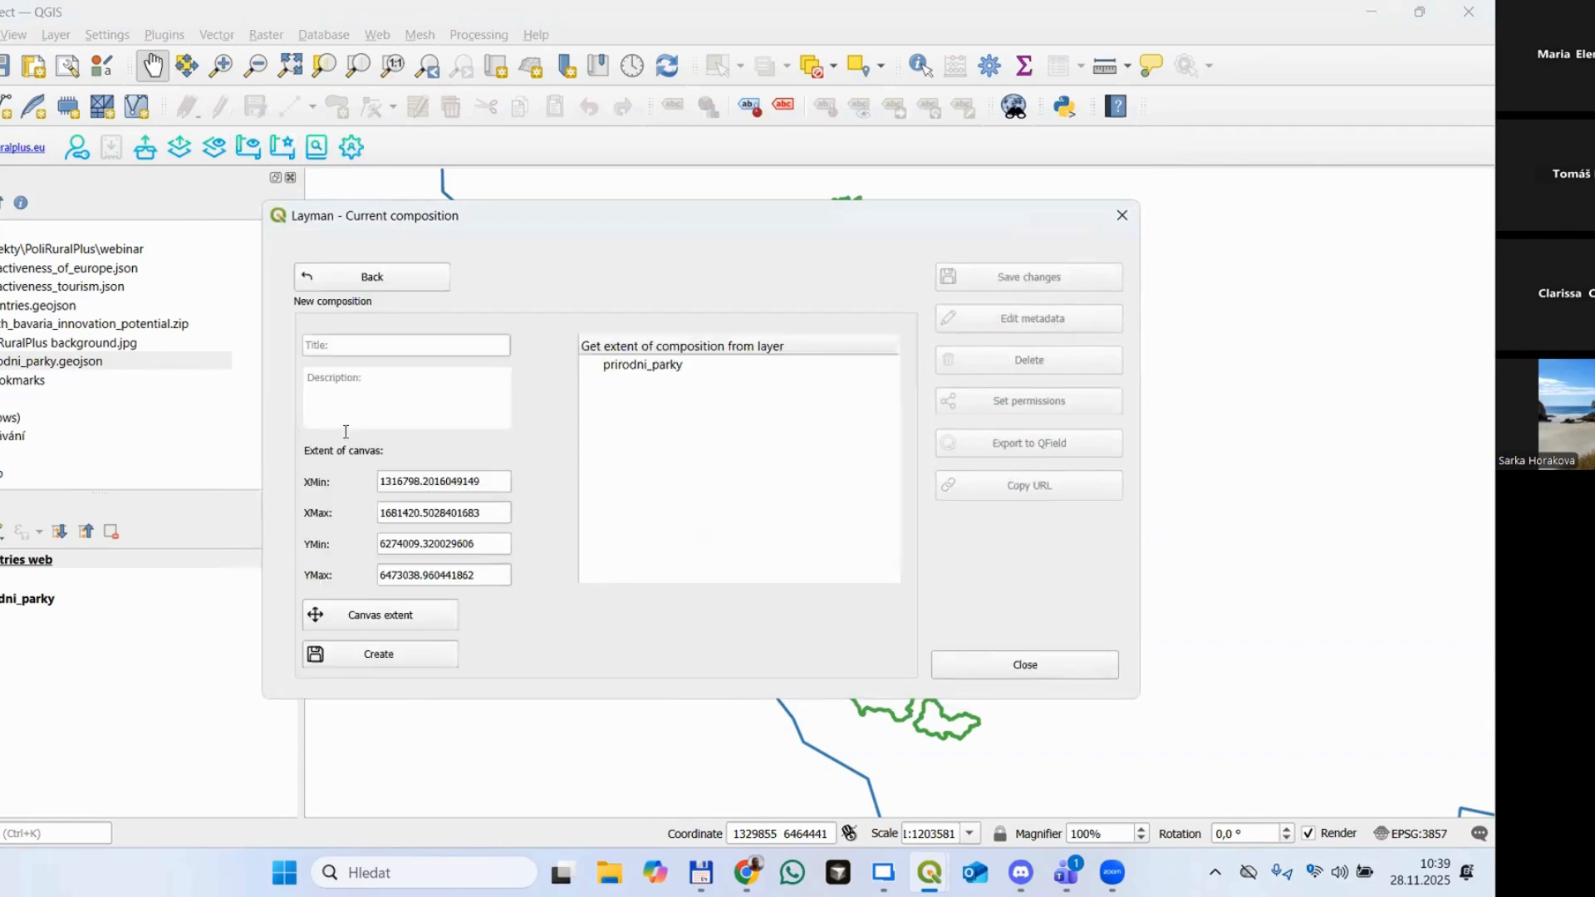
{"action": "left_click", "coordinate": [380, 340]}
{"action": "type", "text": "Webi"}
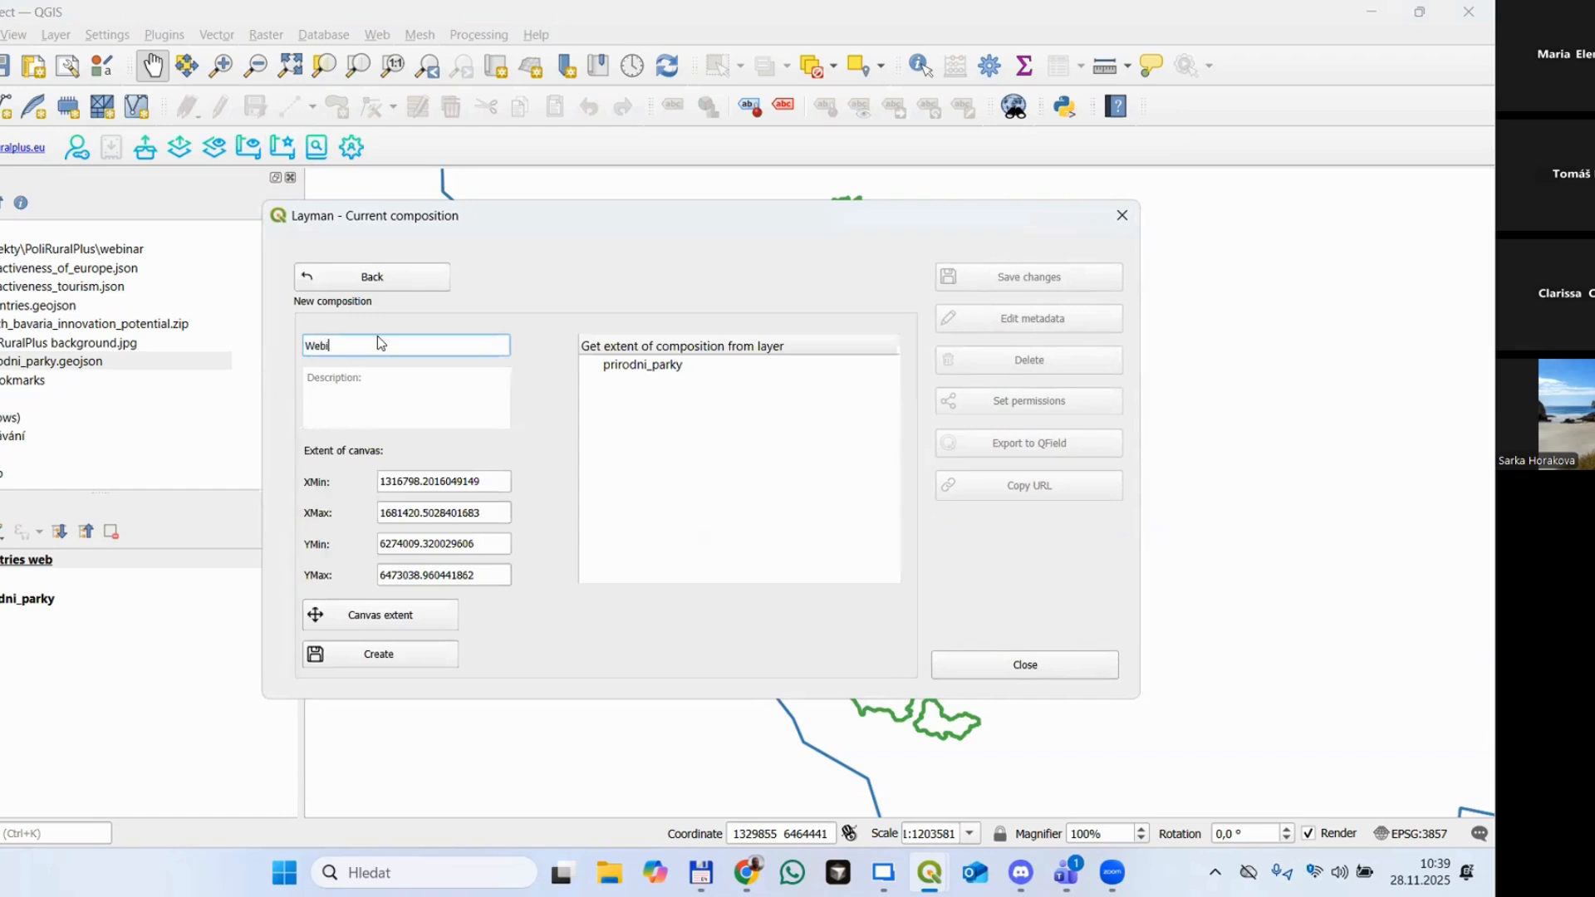
{"action": "type", "text": "nar QGIS"}
{"action": "key", "text": "Tab"}
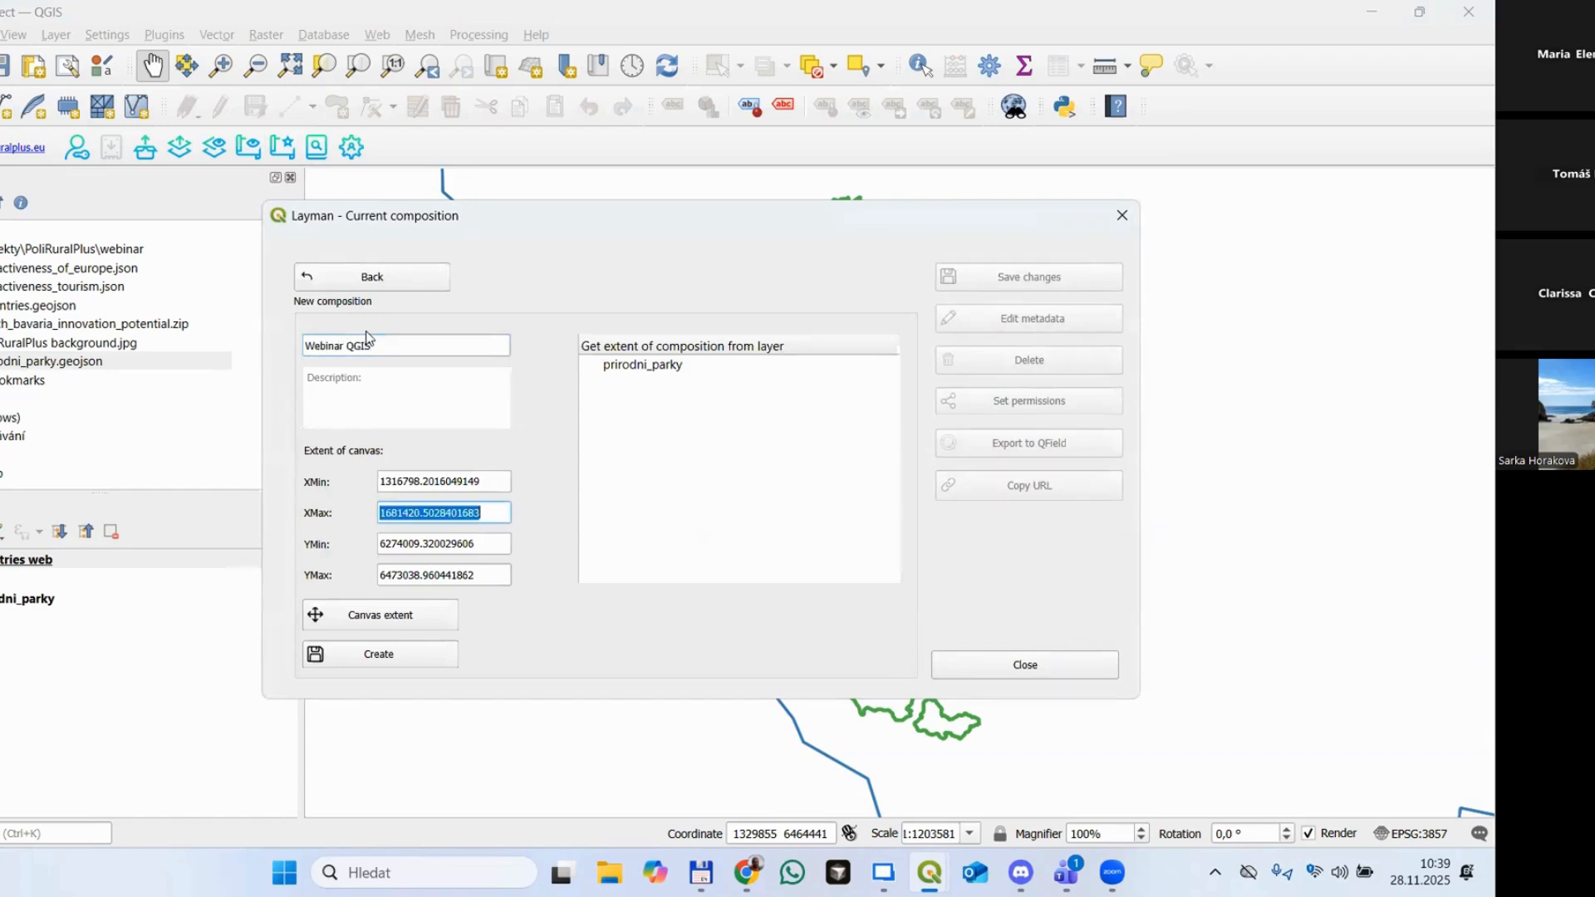
{"action": "left_click", "coordinate": [372, 423]}
{"action": "type", "text": "demo"}
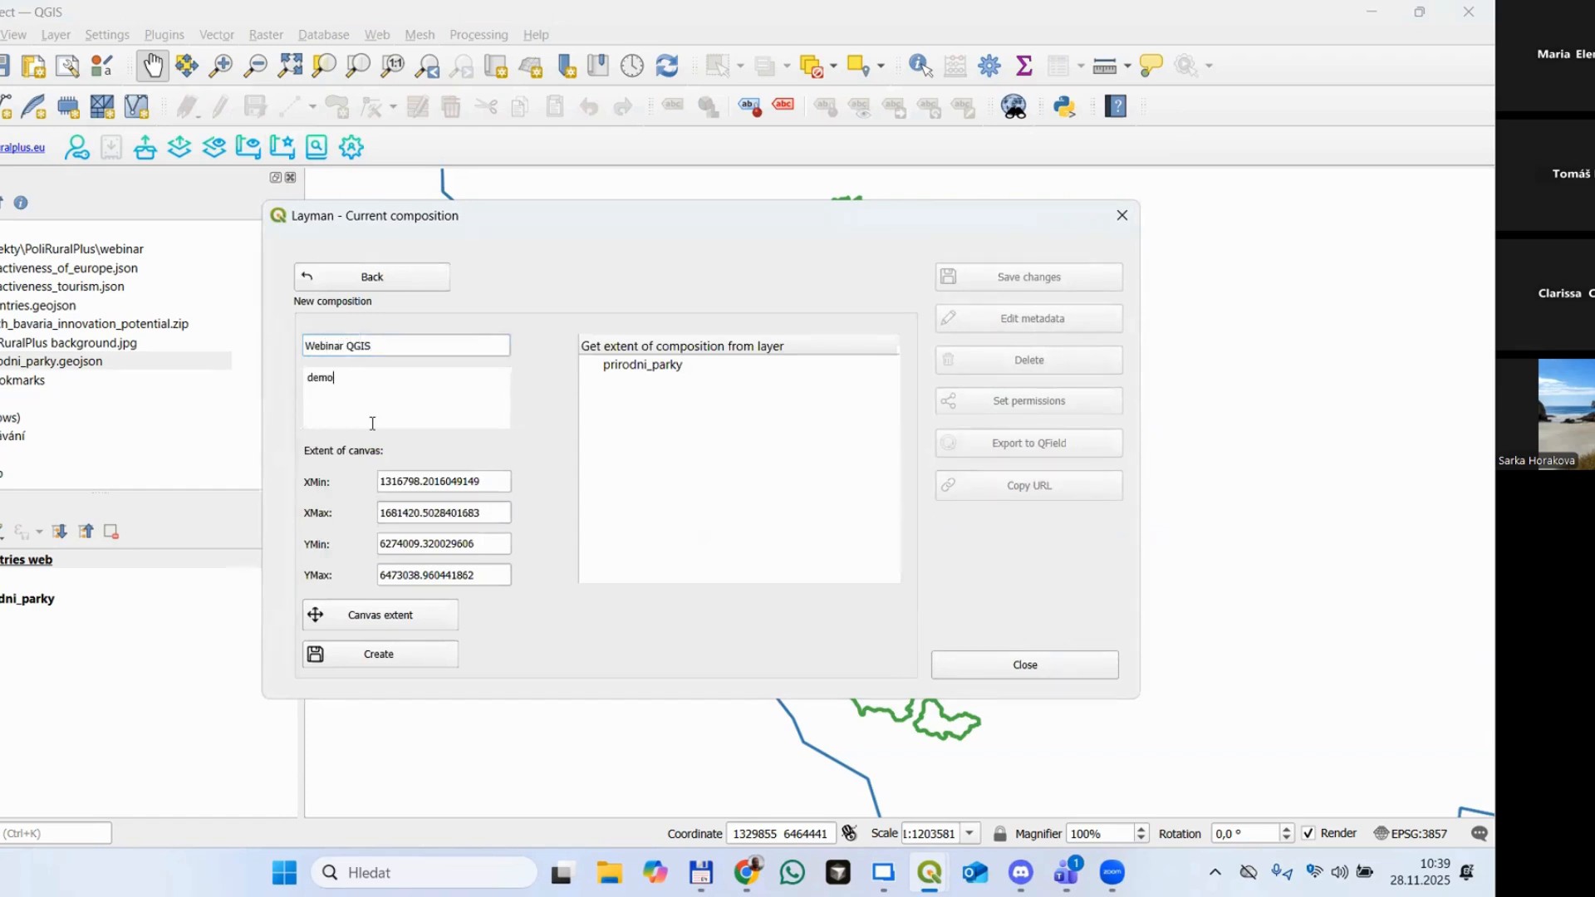
{"action": "left_click", "coordinate": [350, 647]}
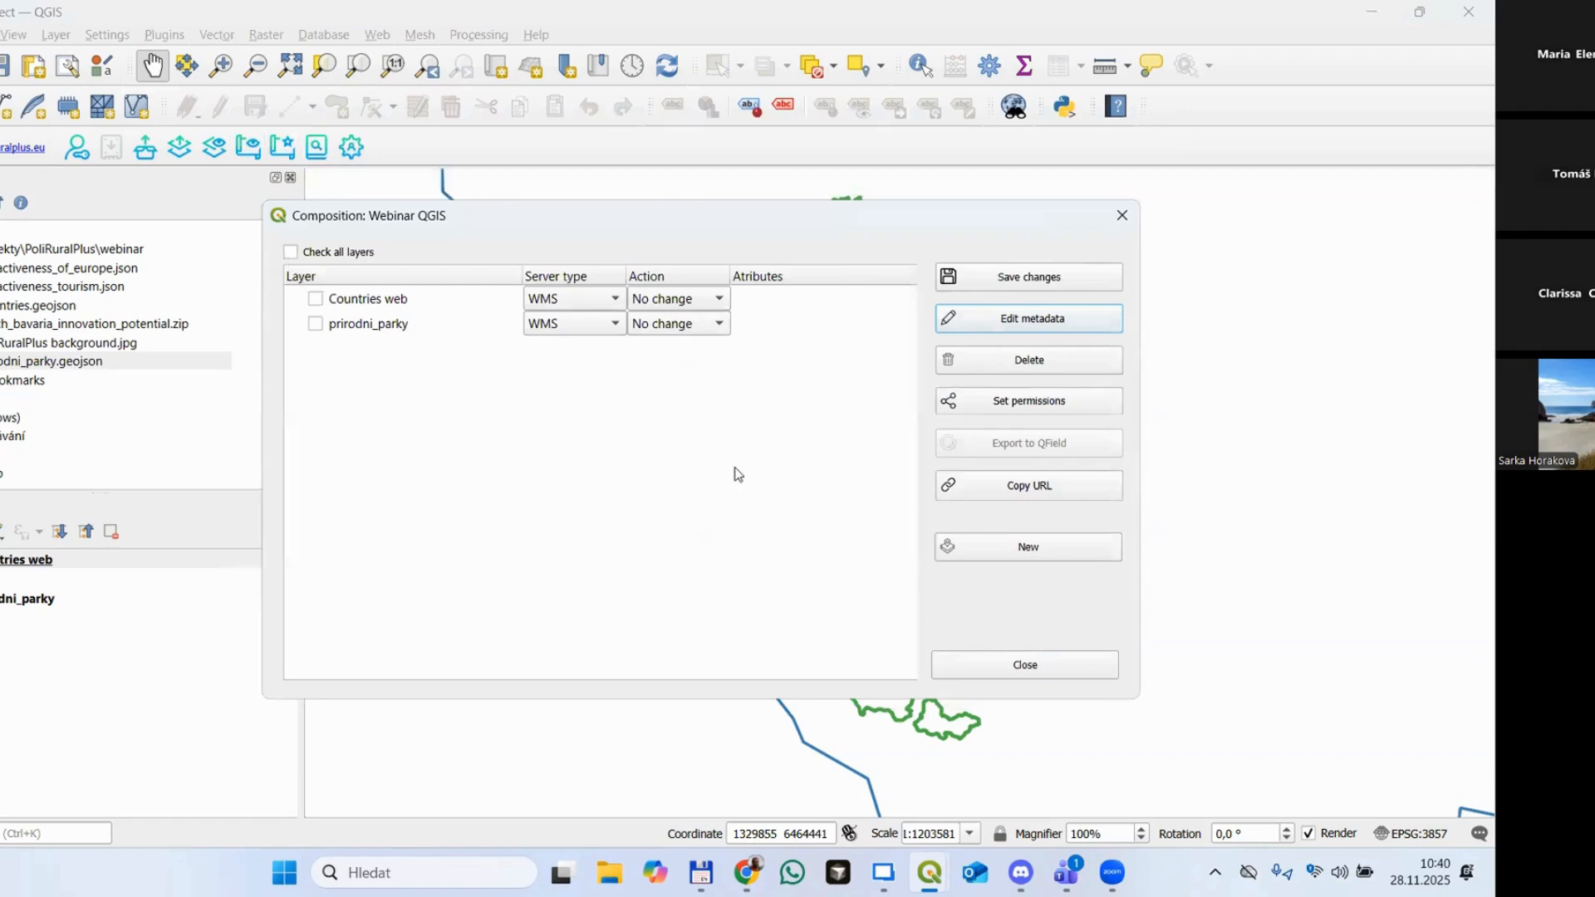
Step: Add Countries web and prirodni_parky to the composition as WMS layers, save it, and review the prirodni_parky layer properties
{"action": "left_click", "coordinate": [290, 253]}
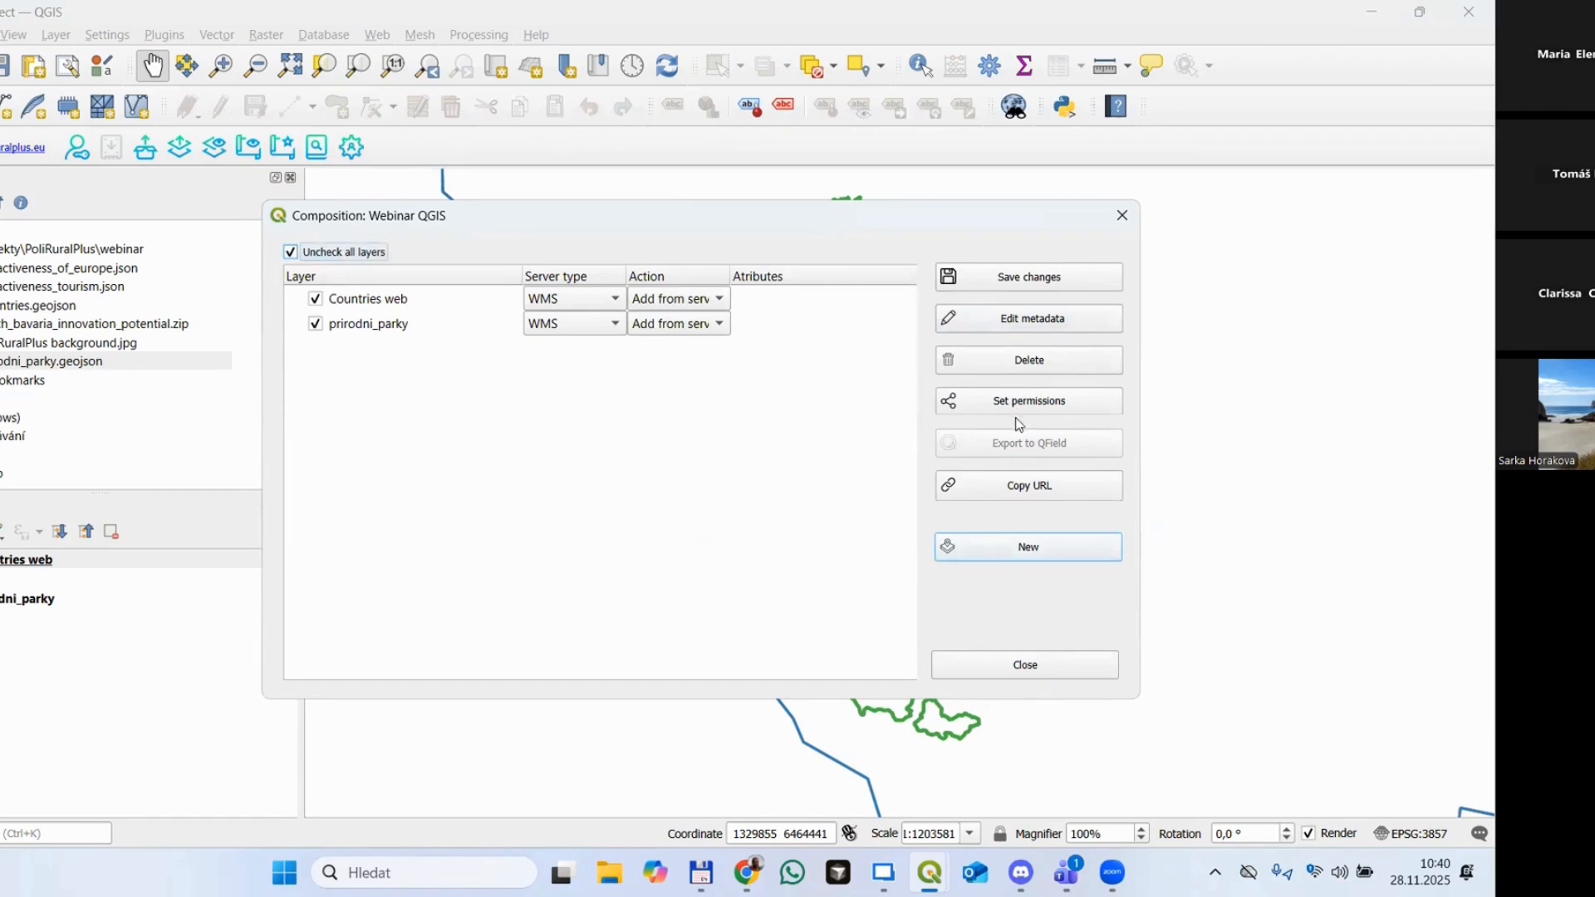
{"action": "left_click", "coordinate": [1045, 285]}
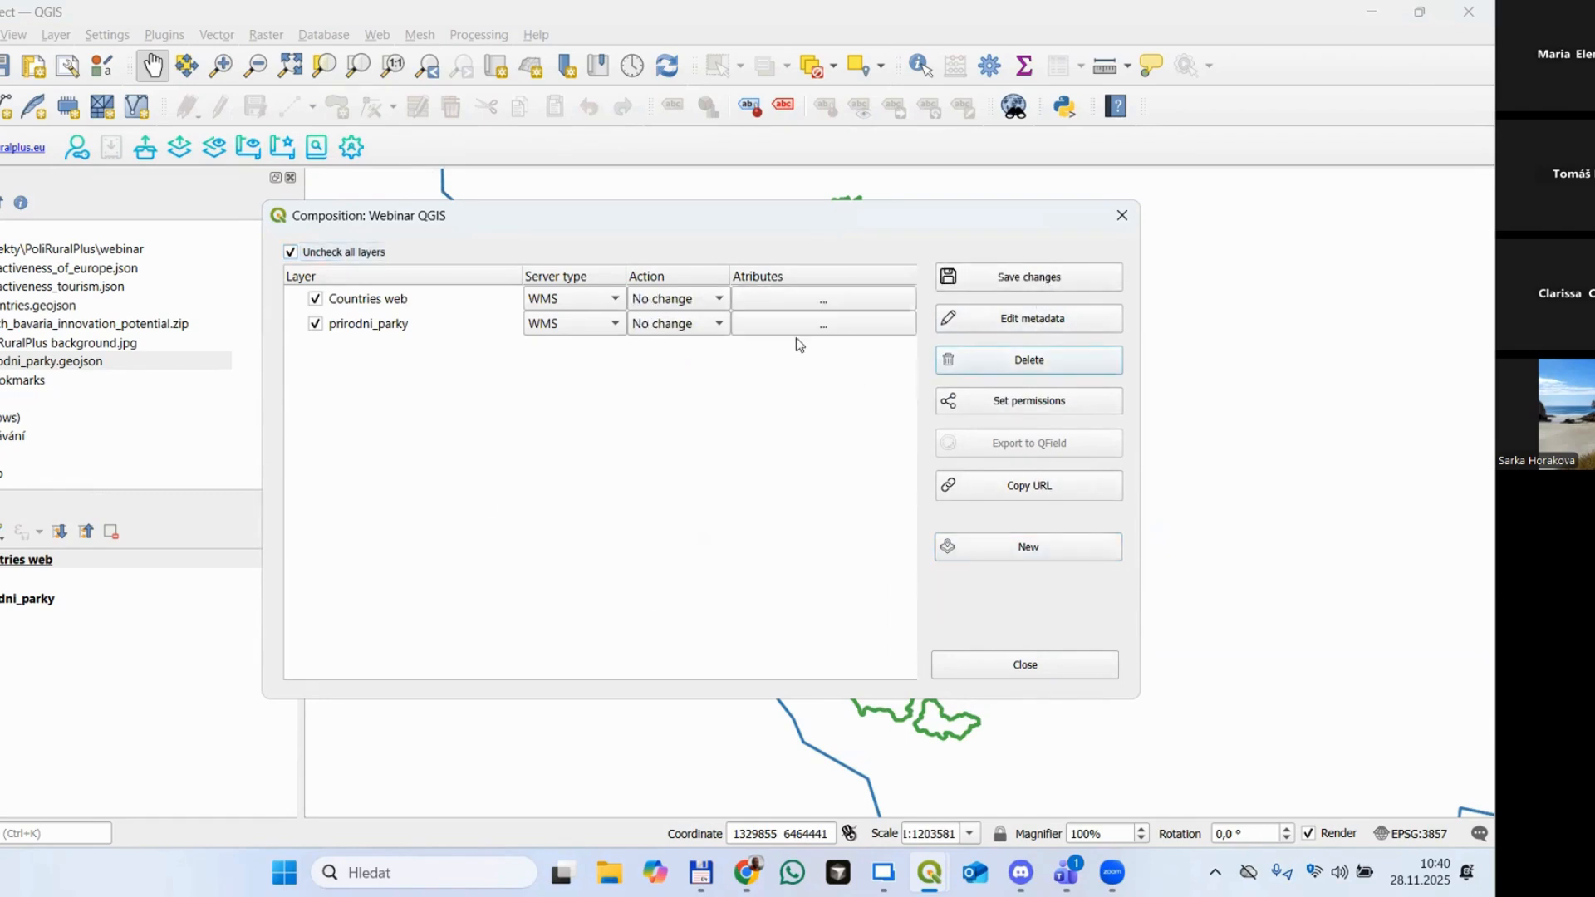
{"action": "left_click", "coordinate": [822, 324]}
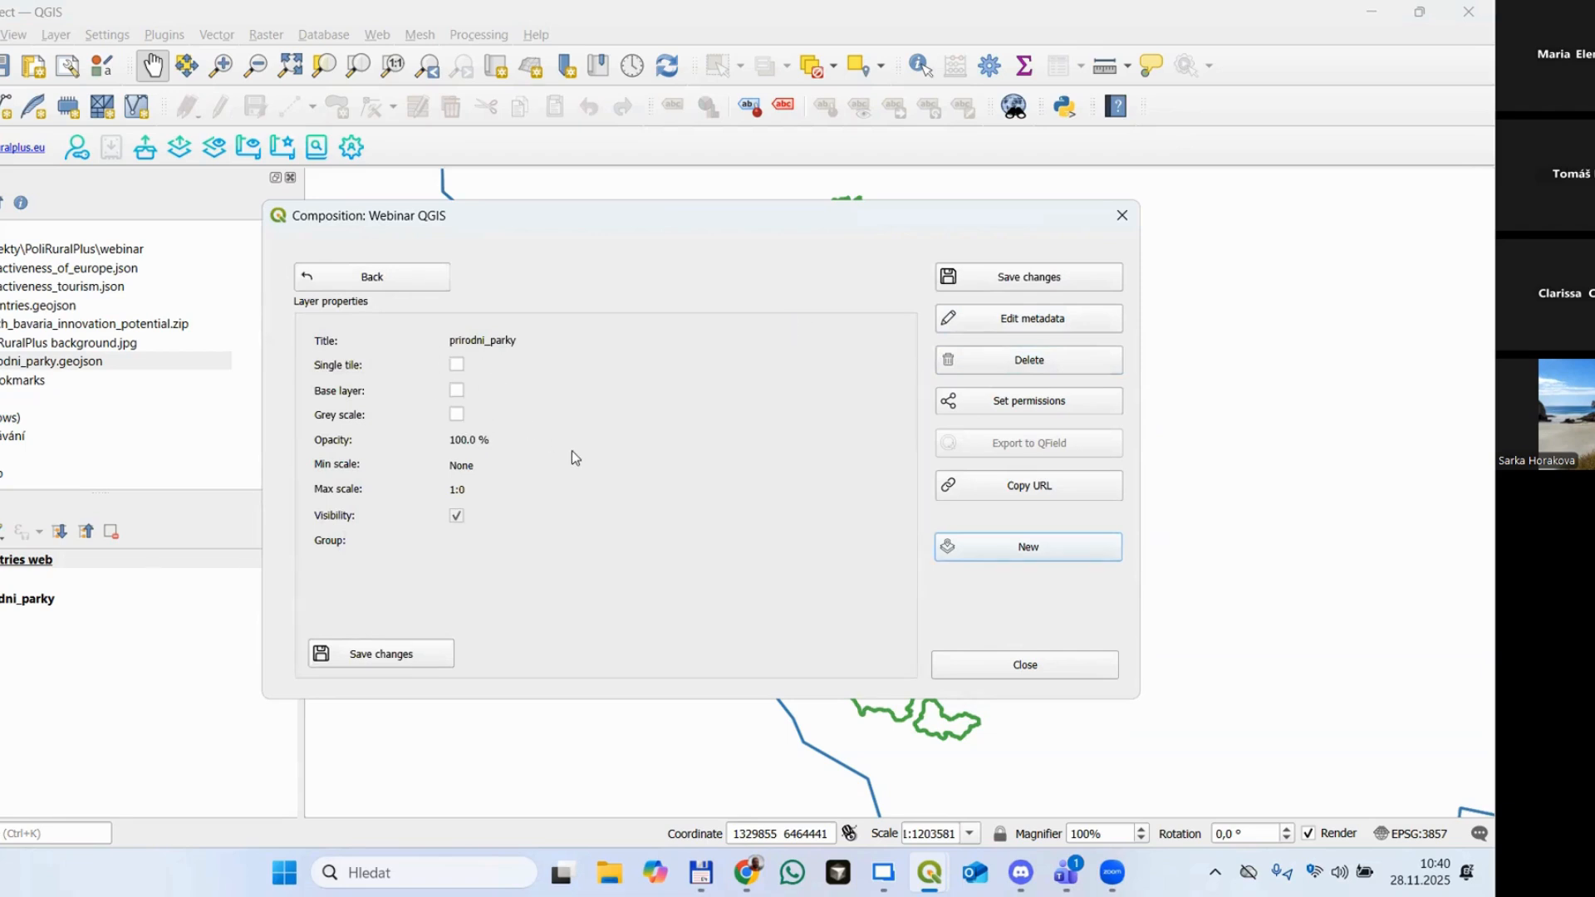
{"action": "left_click", "coordinate": [373, 277]}
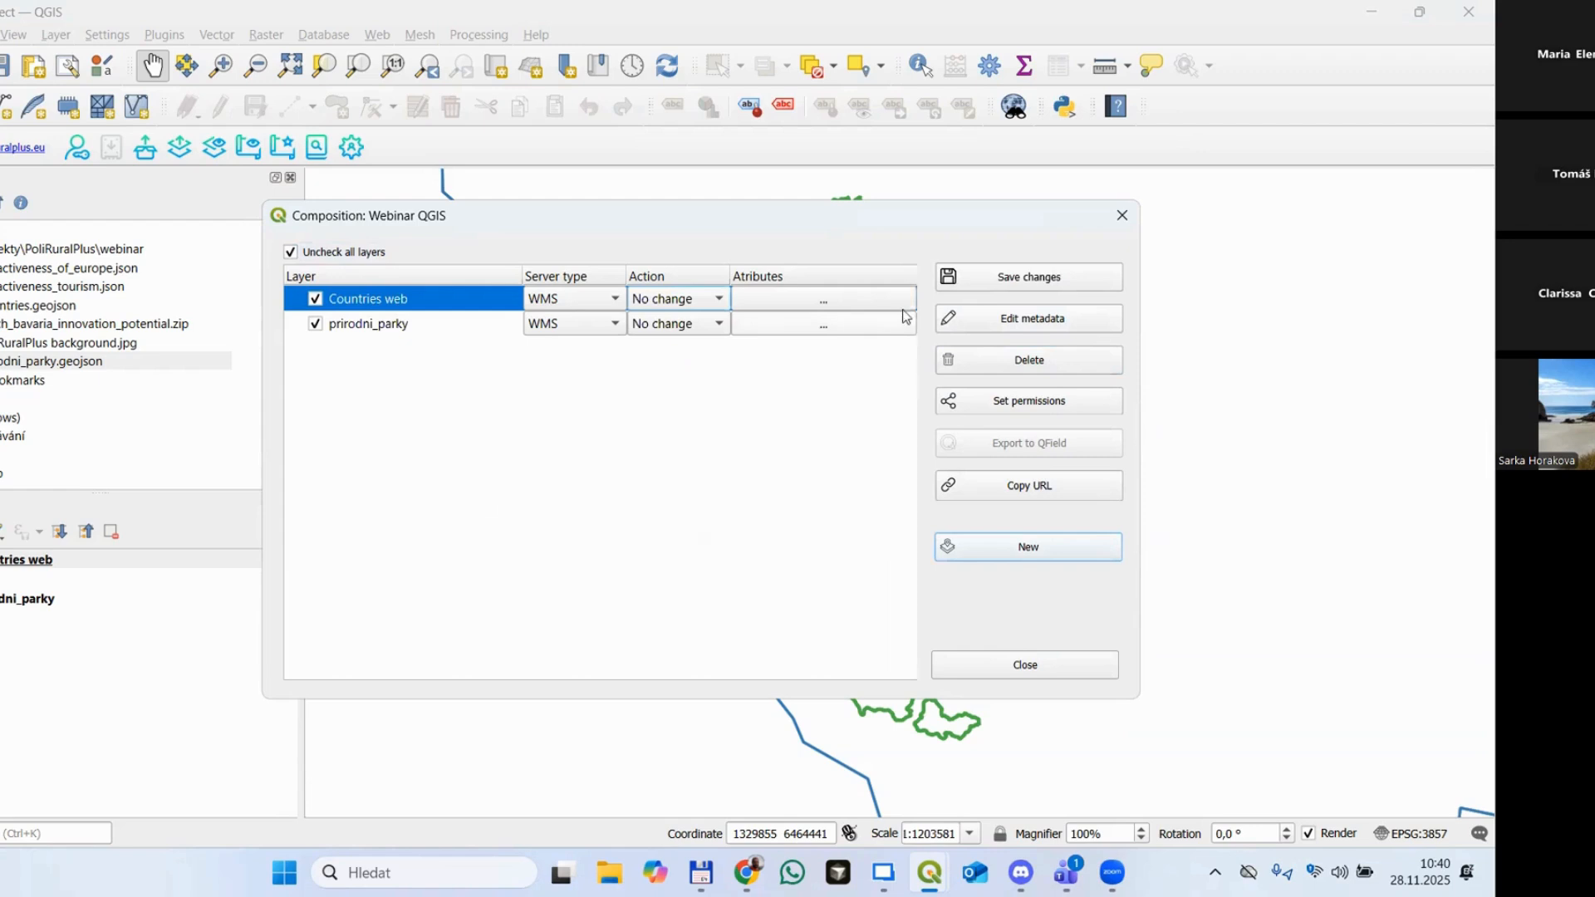
Step: Set the Webinar QGIS composition's read access rights to Public and save the permissions
{"action": "left_click", "coordinate": [1007, 403]}
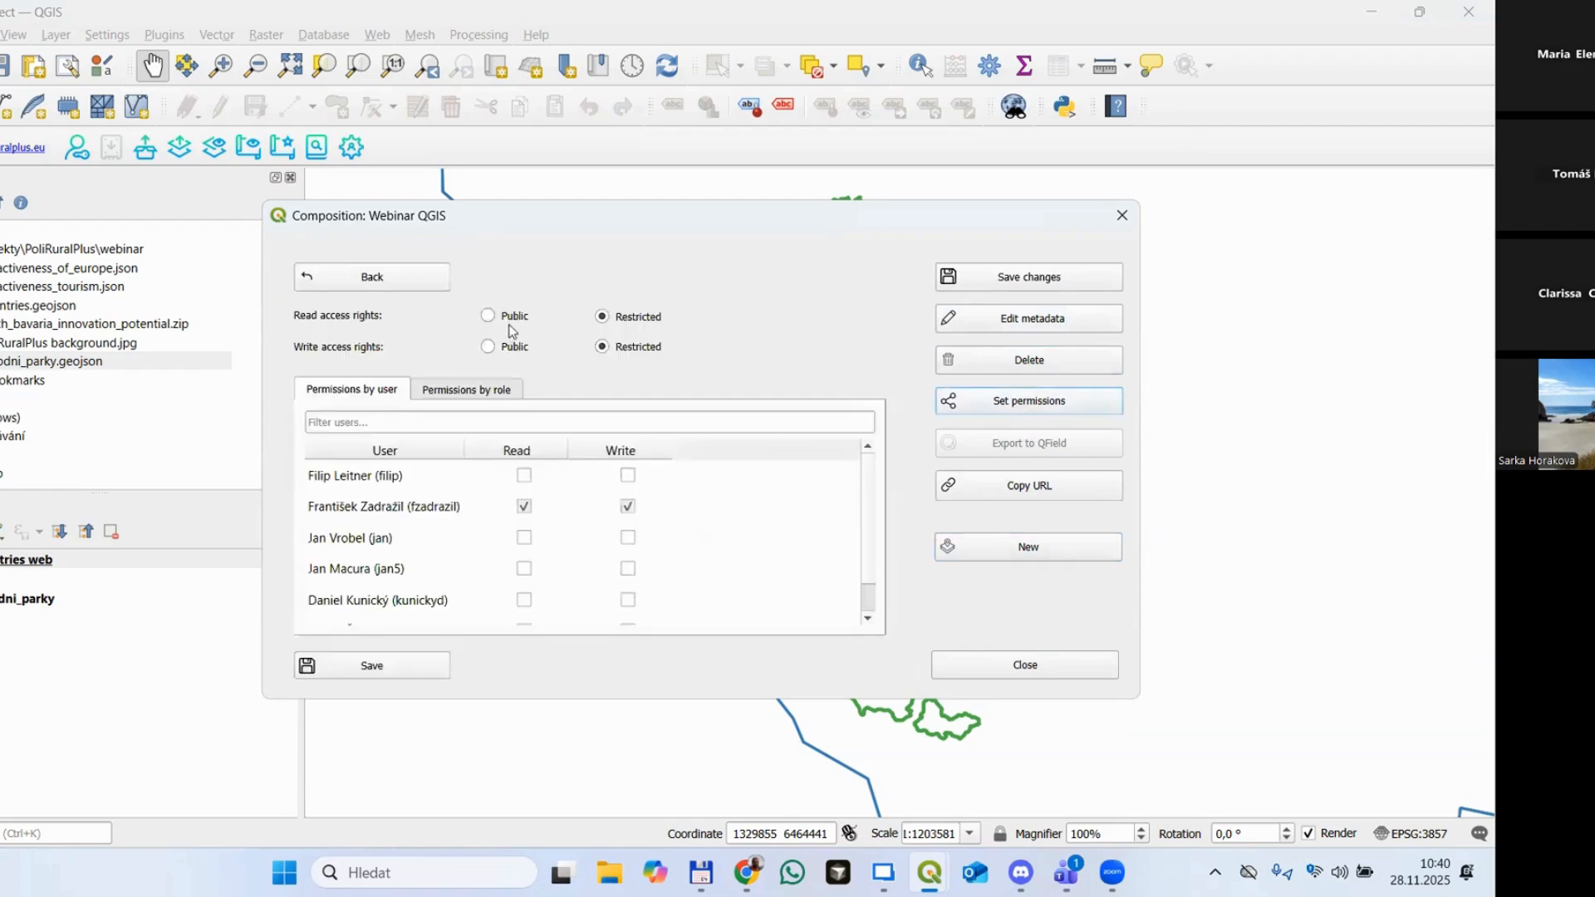
{"action": "left_click", "coordinate": [488, 319]}
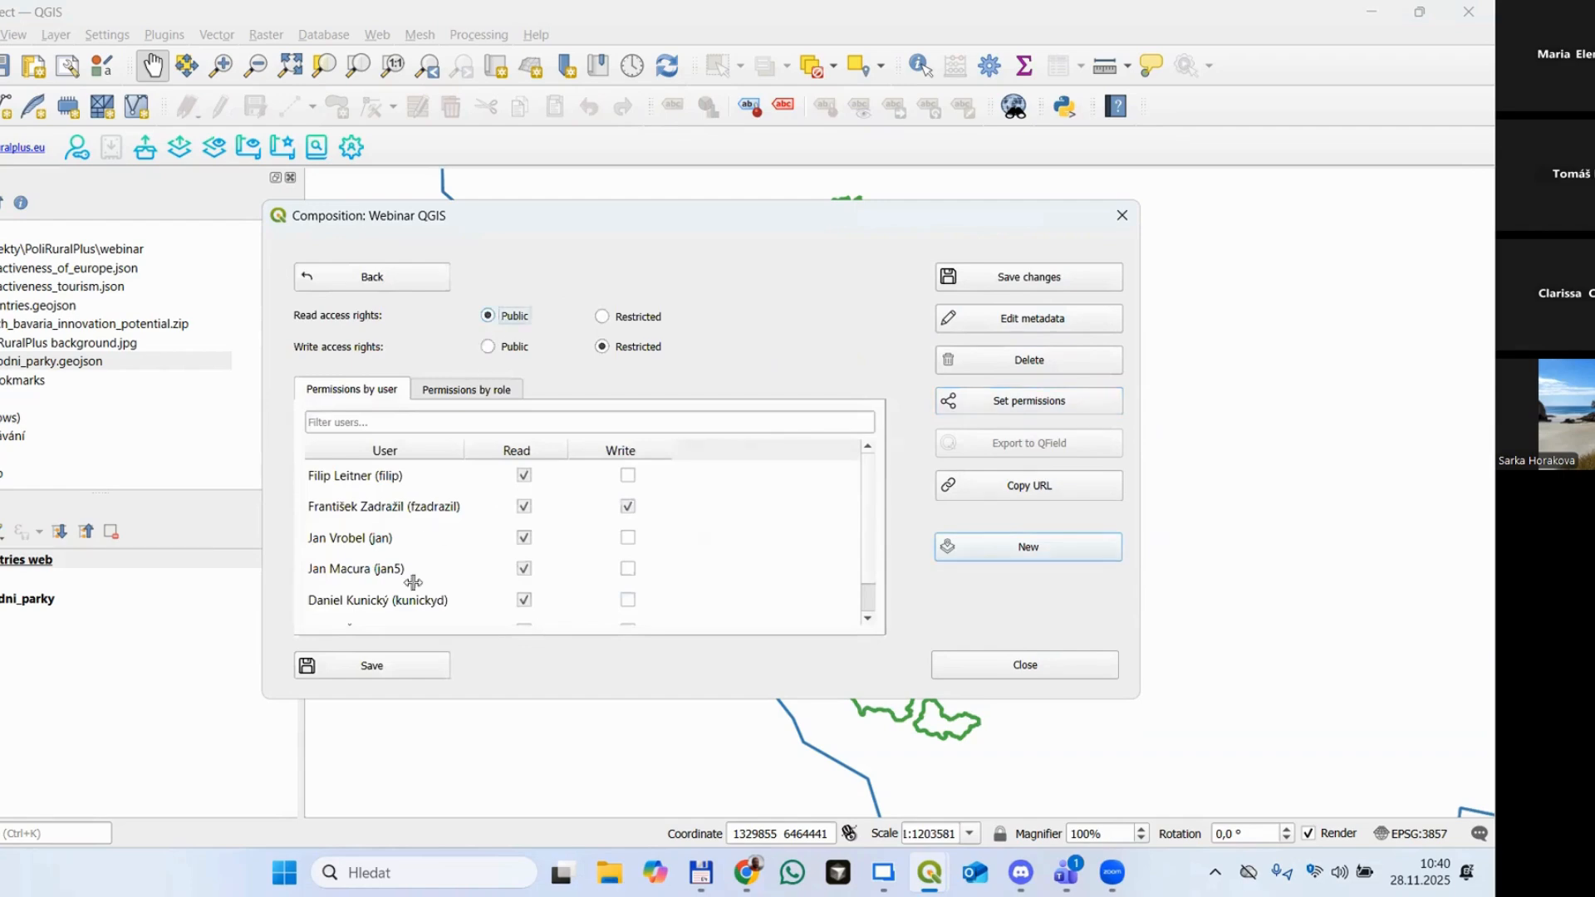
{"action": "left_click", "coordinate": [384, 664]}
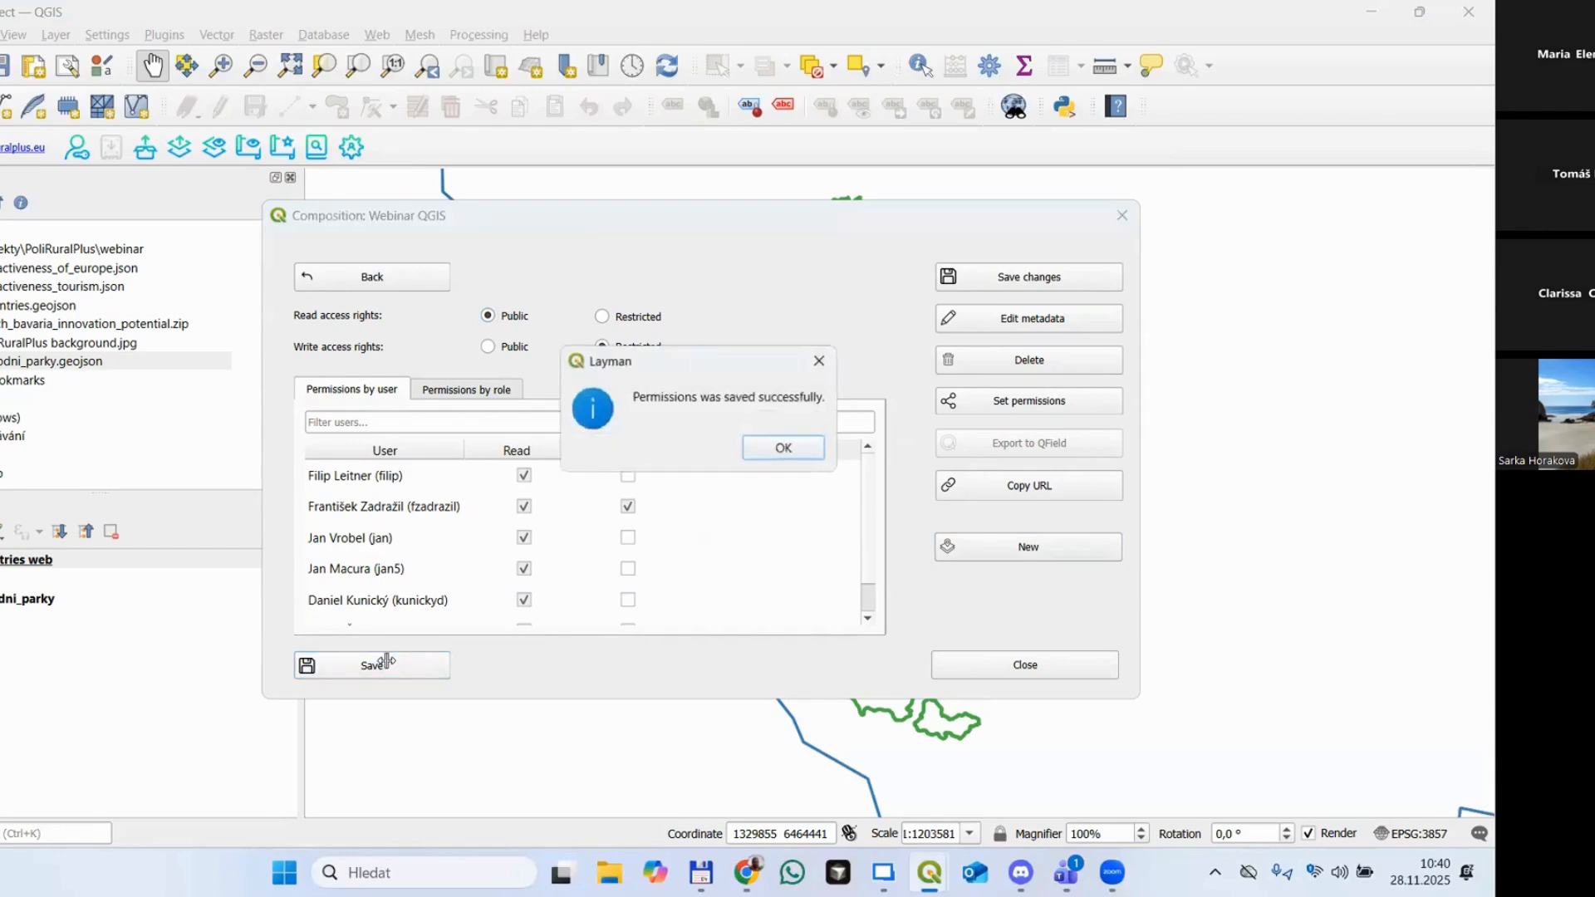
Step: Close the Webinar QGIS composition window, switch to the Layman catalogue in the browser and search its maps for "webi"
{"action": "left_click", "coordinate": [779, 448]}
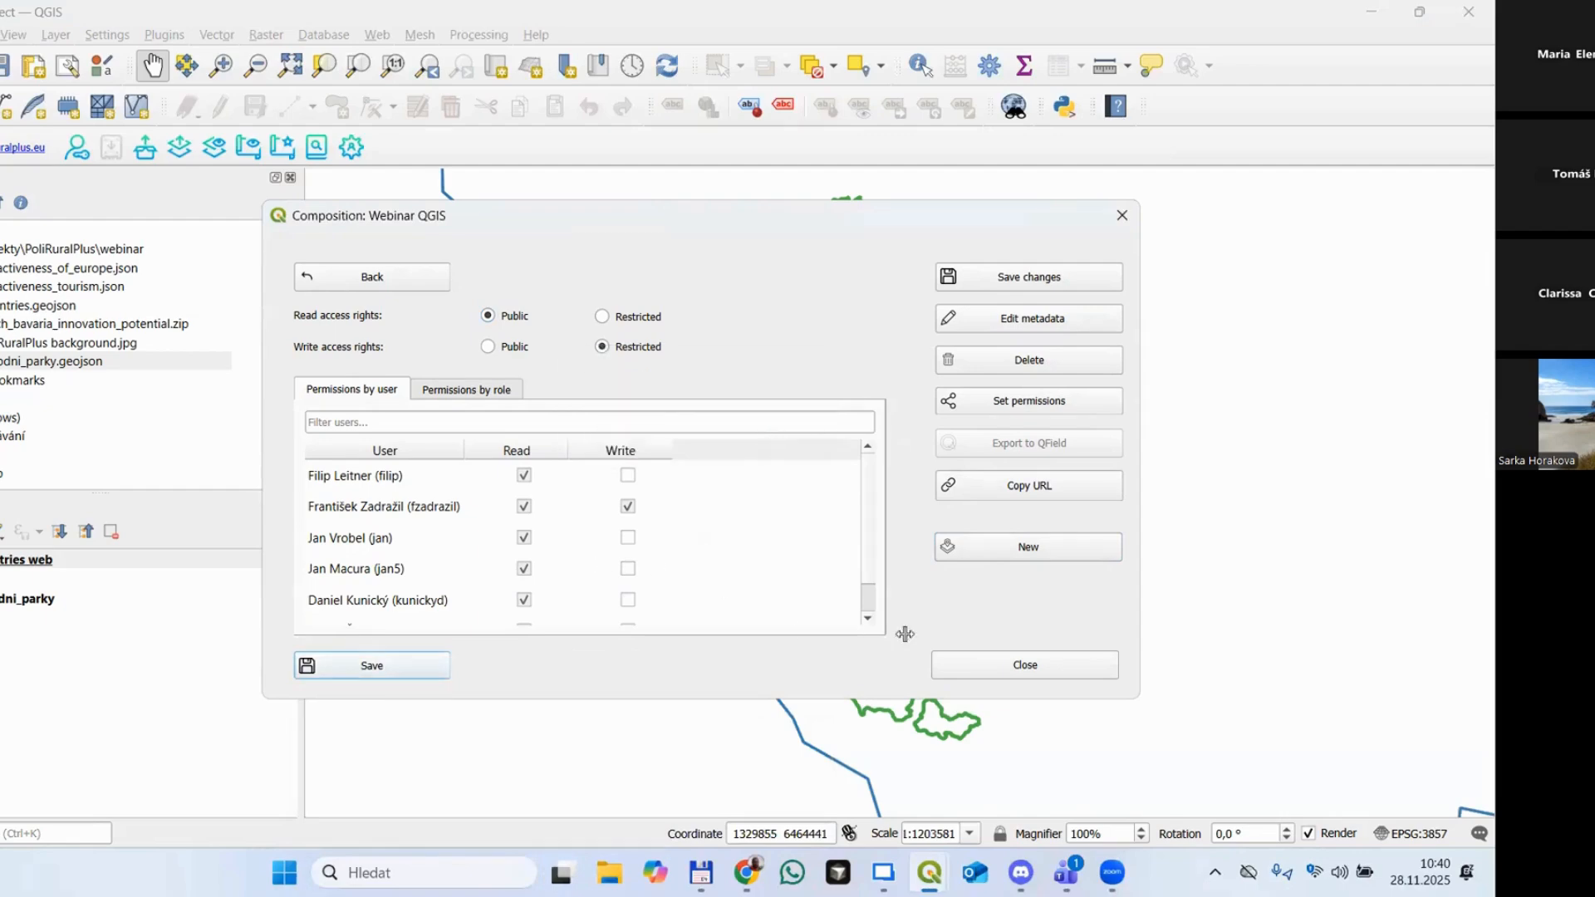
{"action": "left_click", "coordinate": [1005, 662]}
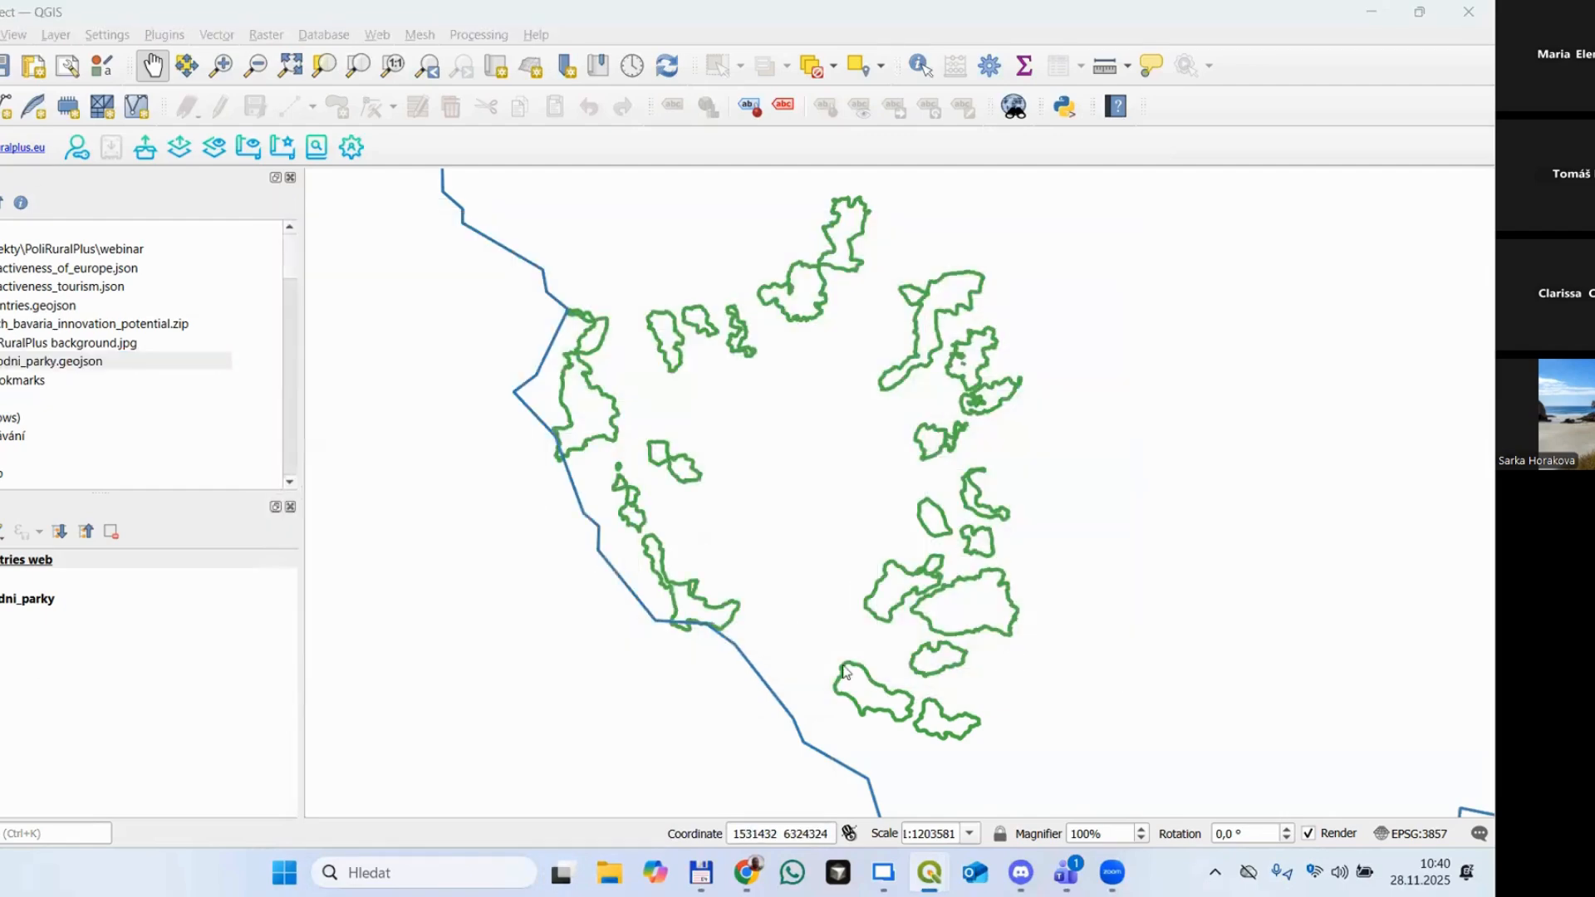
{"action": "key", "text": "alt+Tab"}
{"action": "left_click", "coordinate": [719, 354]}
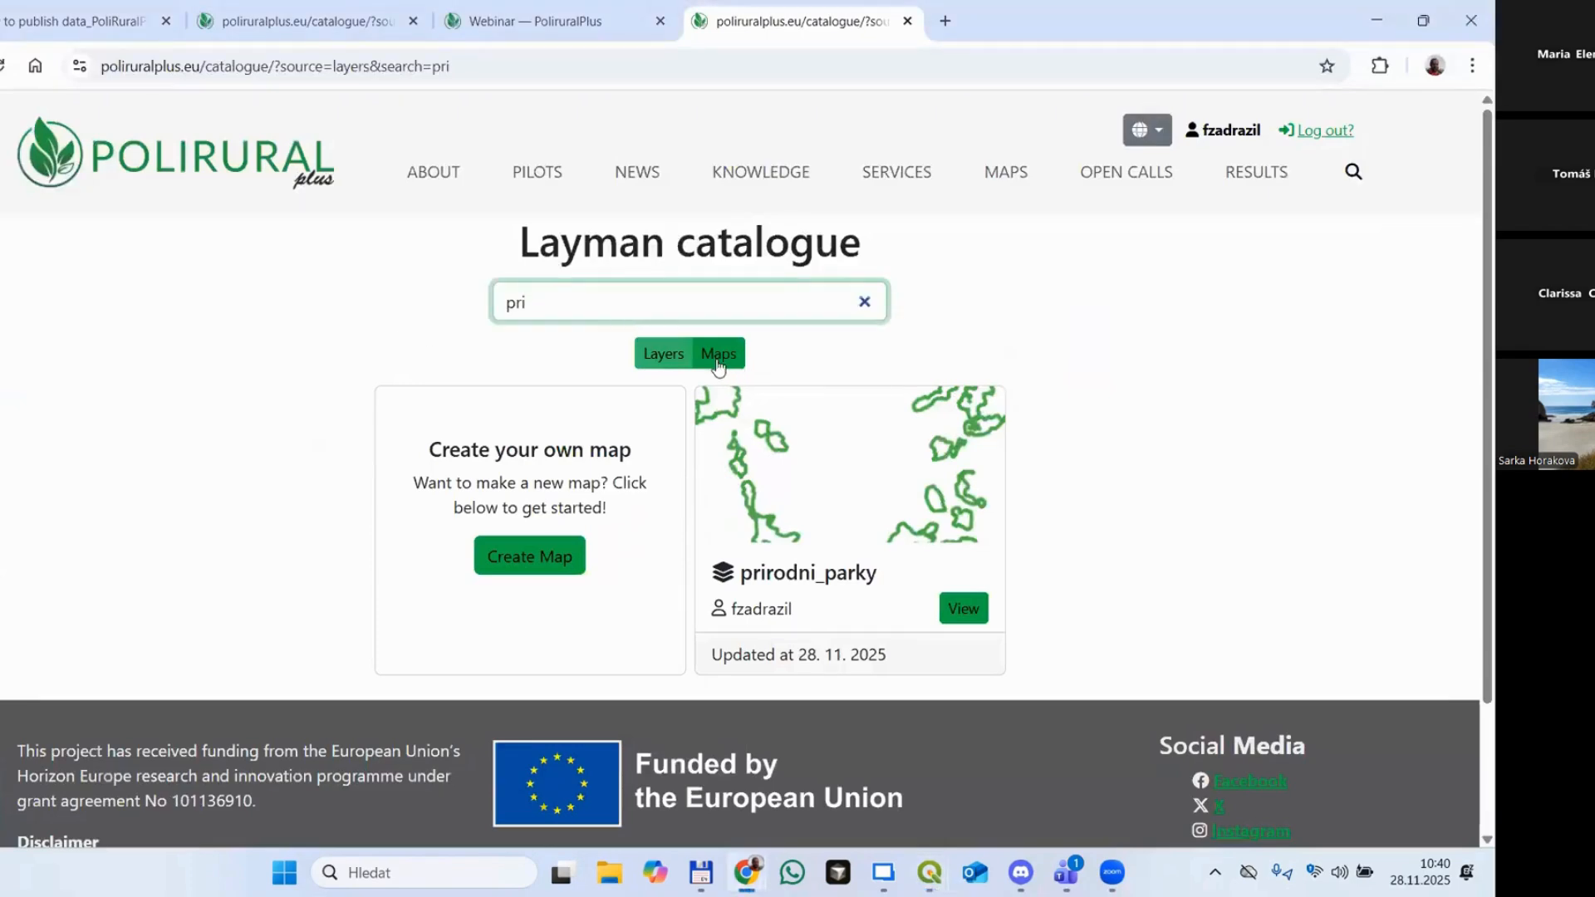
{"action": "double_click", "coordinate": [721, 308]}
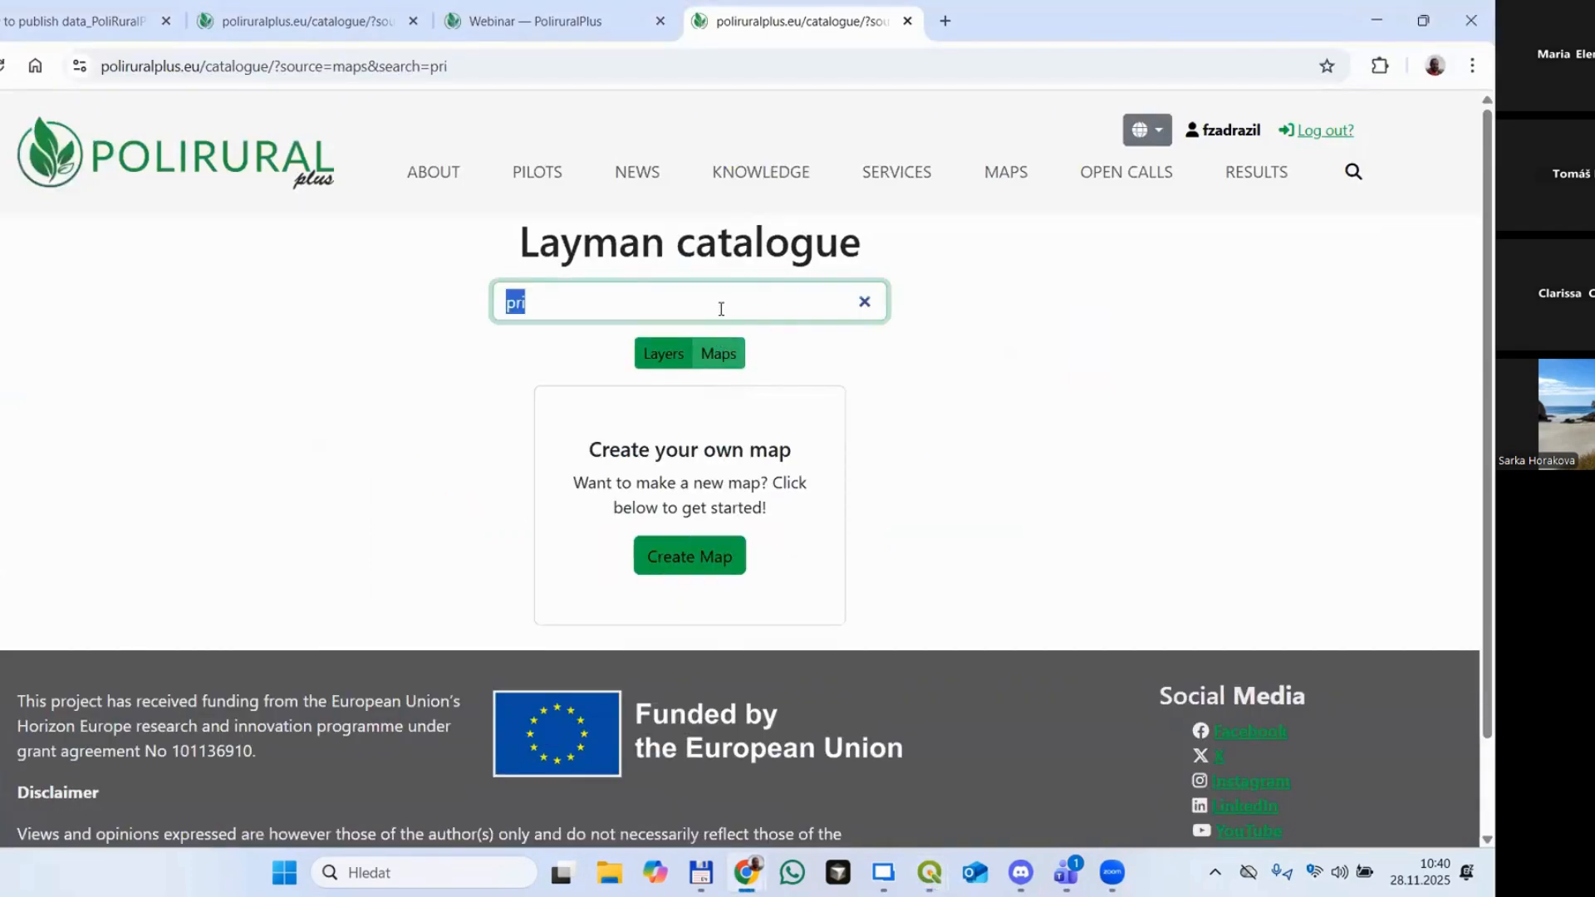
{"action": "type", "text": "webi"}
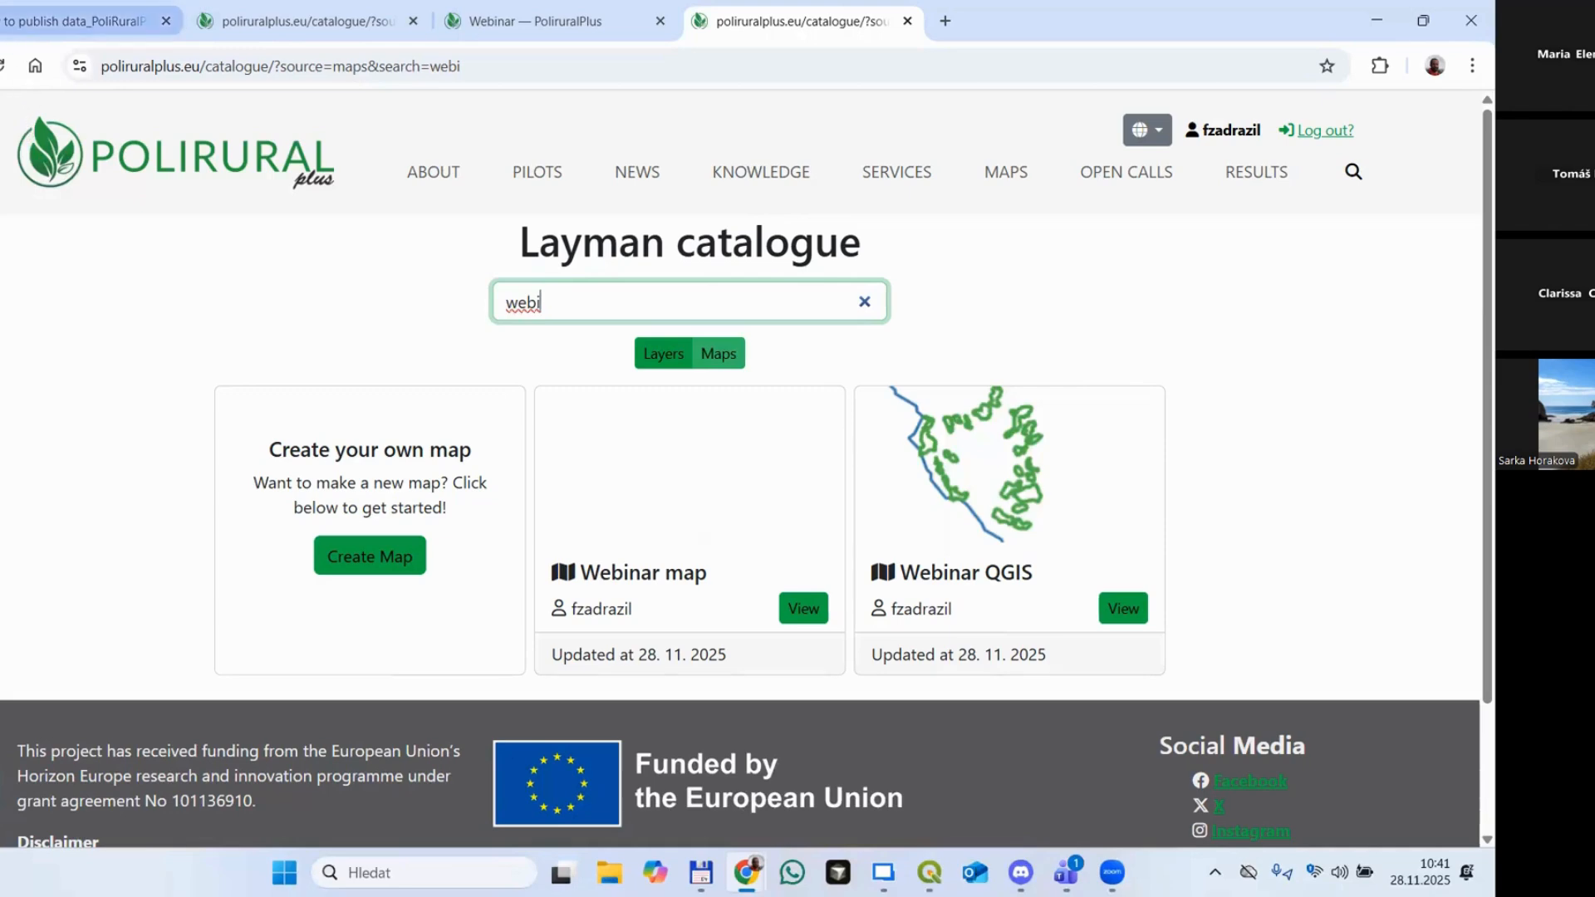
Step: Return to the PoliRuralPlus presentation in Google Slides and show its opening slide, "How to publish data on the Hub"
{"action": "left_click", "coordinate": [75, 21]}
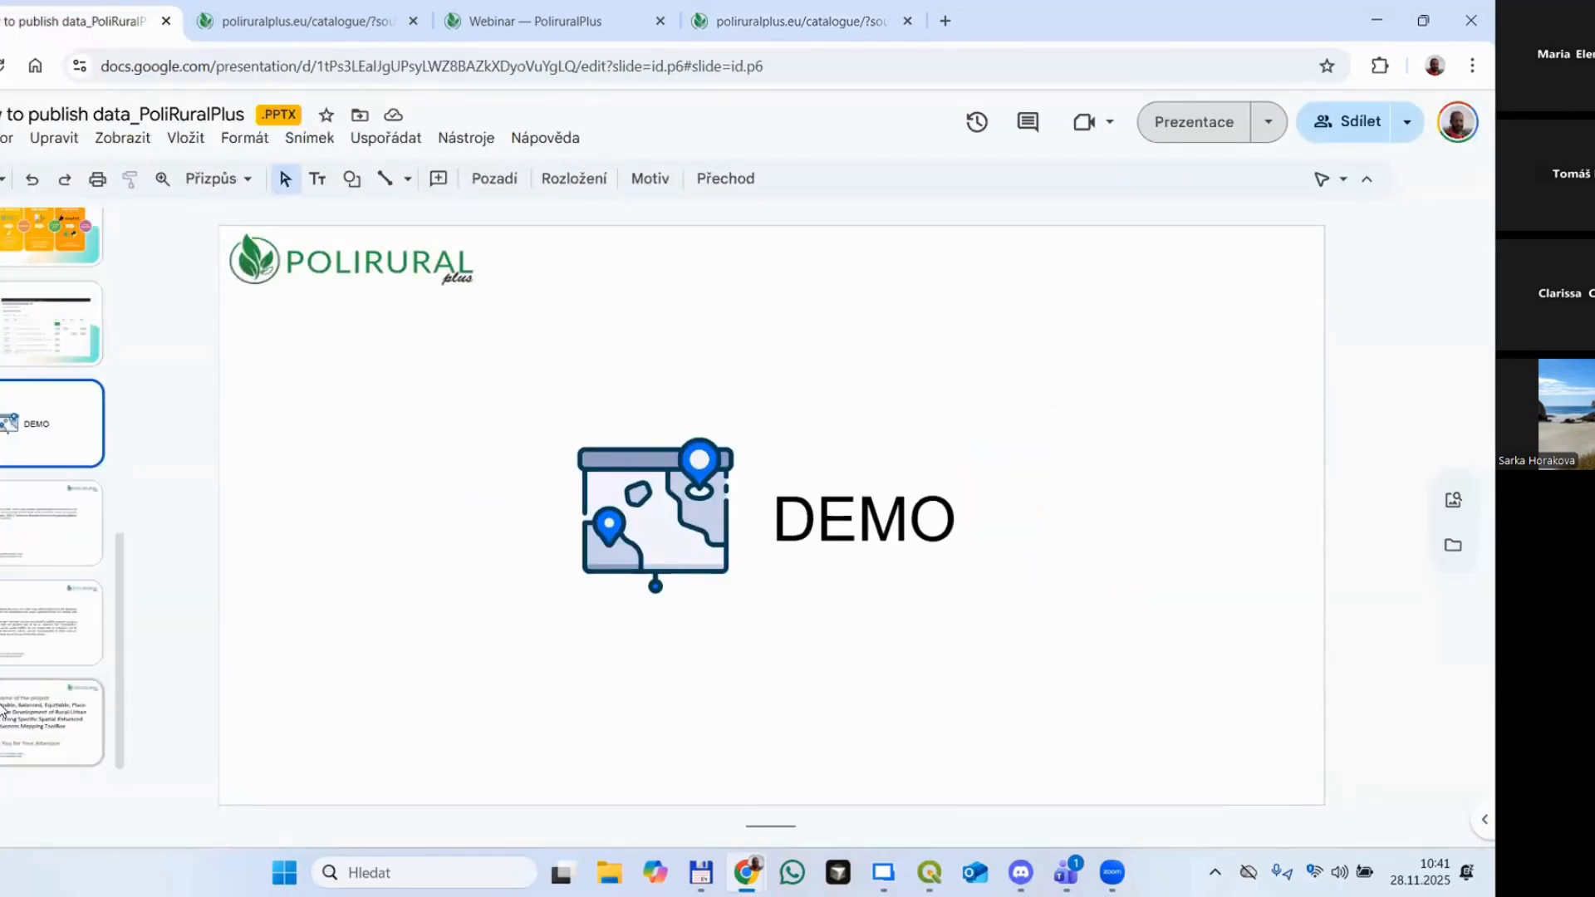
{"action": "scroll", "coordinate": [25, 664], "scroll_direction": "up", "scroll_amount": 10}
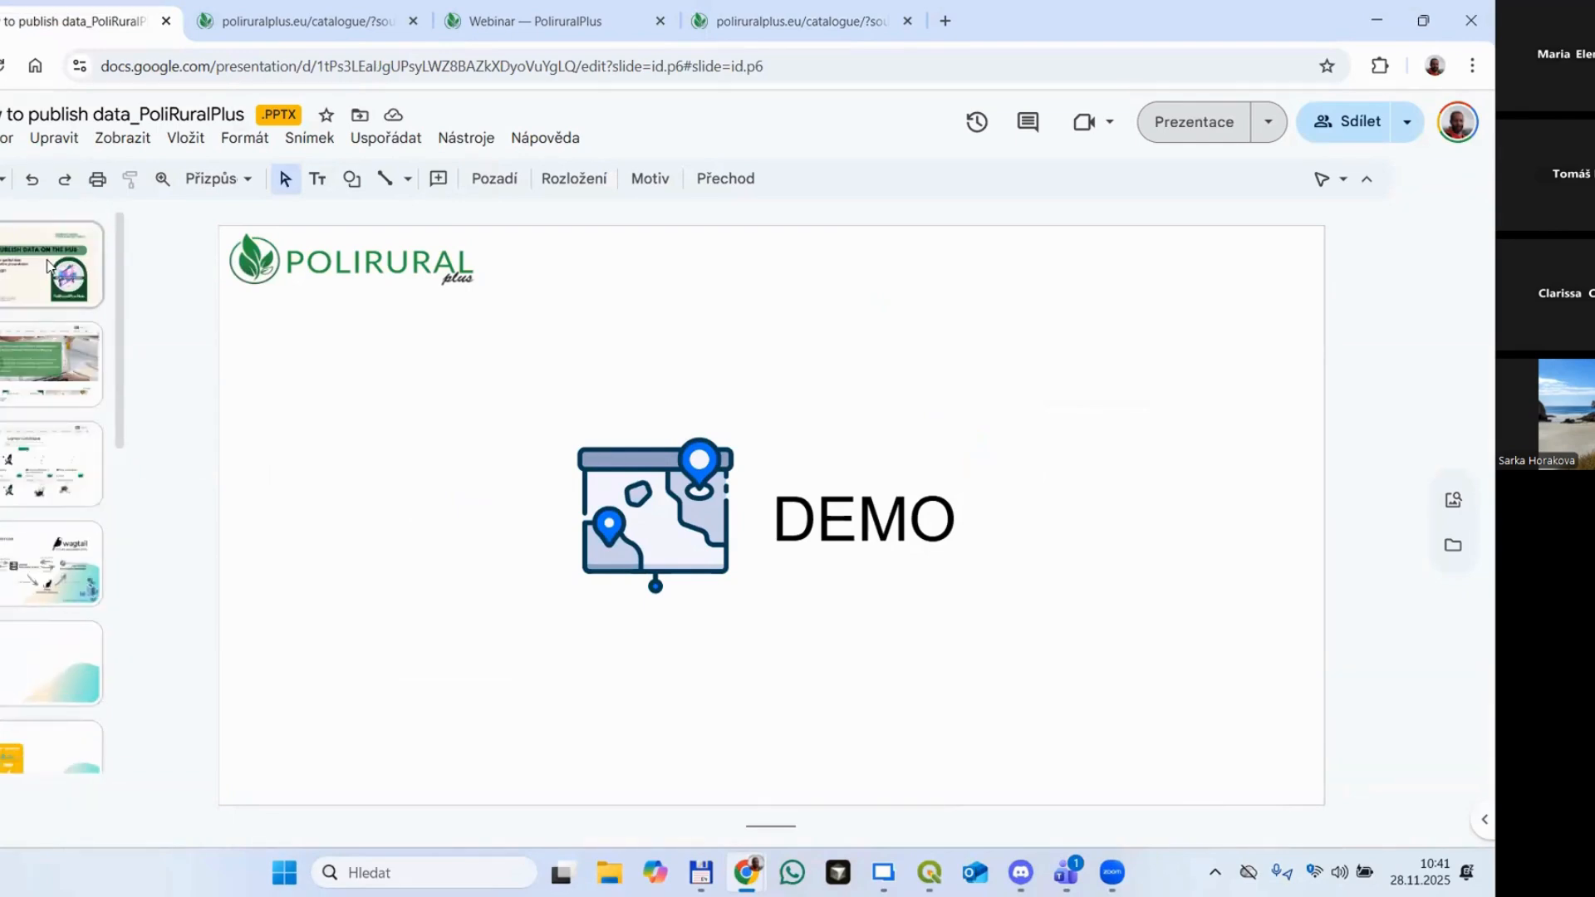
{"action": "left_click", "coordinate": [47, 266]}
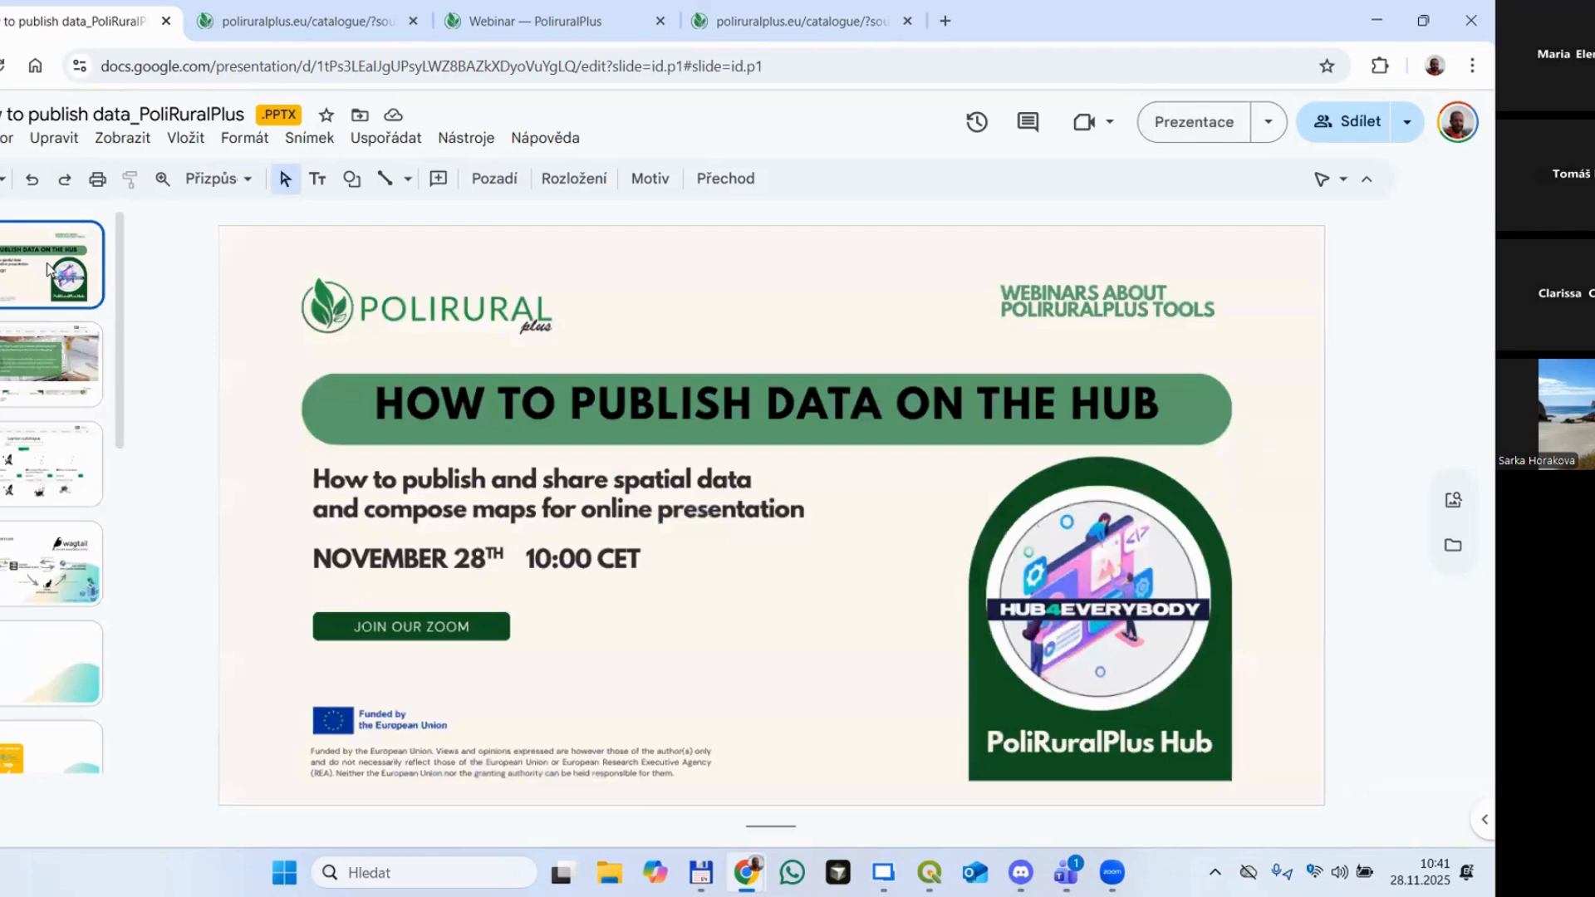